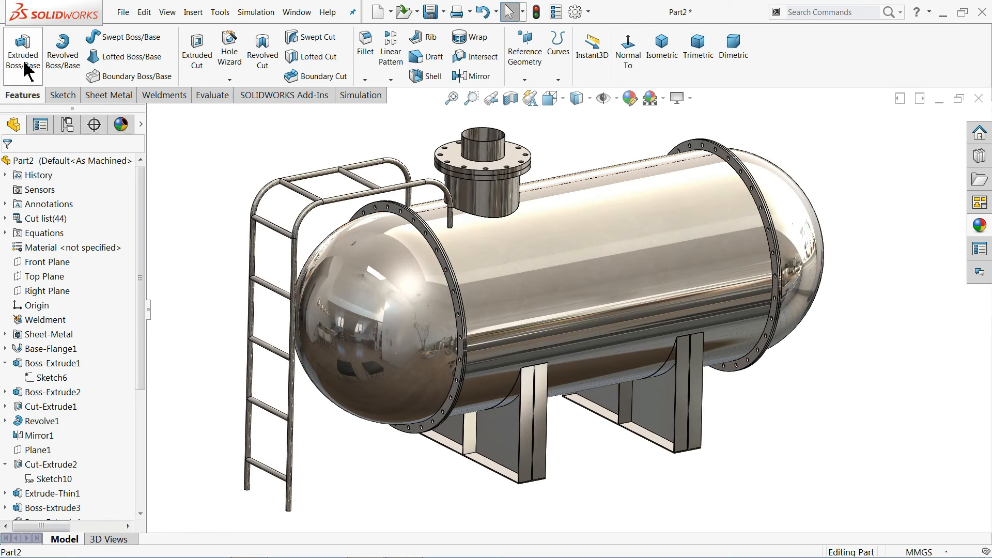
{"action": "left_click", "coordinate": [103, 98]}
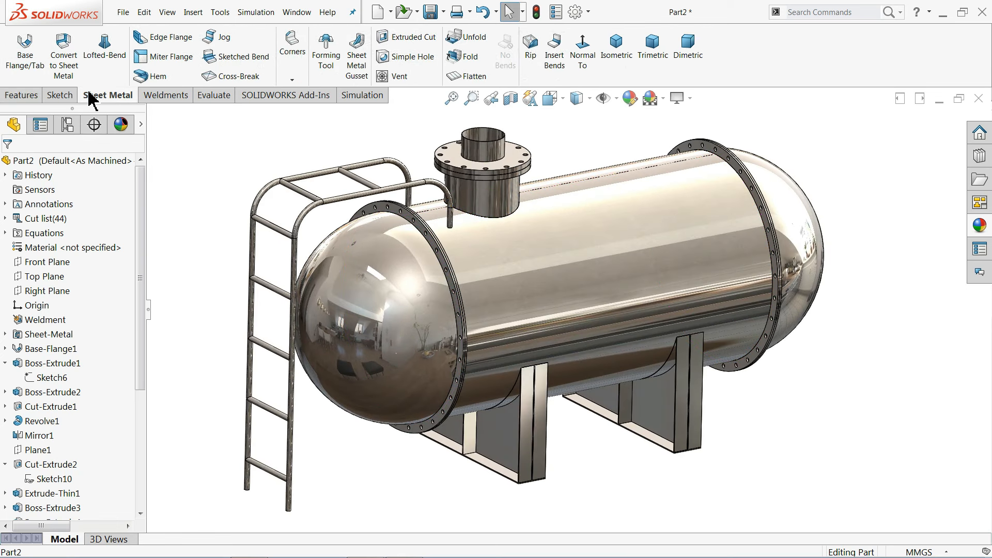
{"action": "left_click", "coordinate": [159, 97]}
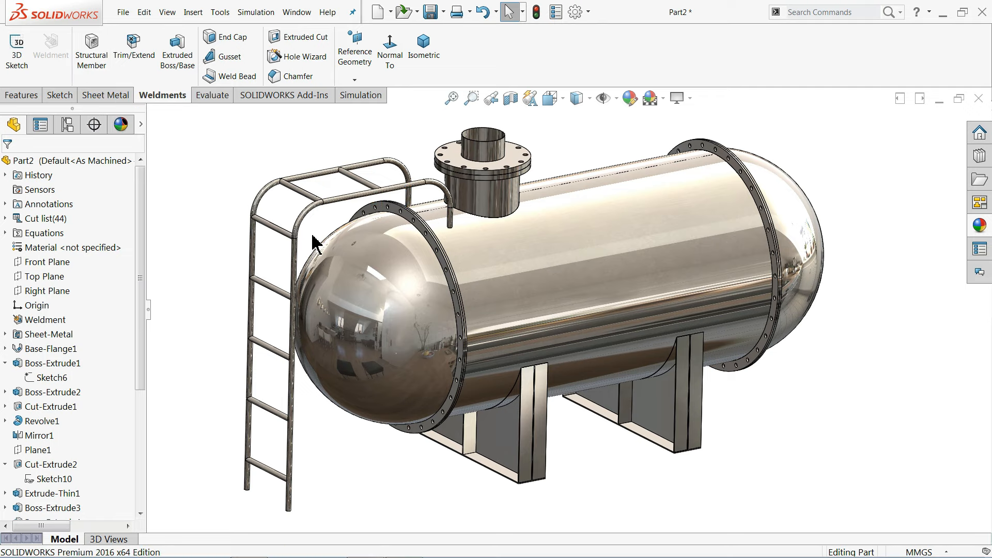
{"action": "middle_click_drag", "start_coordinate": [391, 256], "coordinate": [403, 264]}
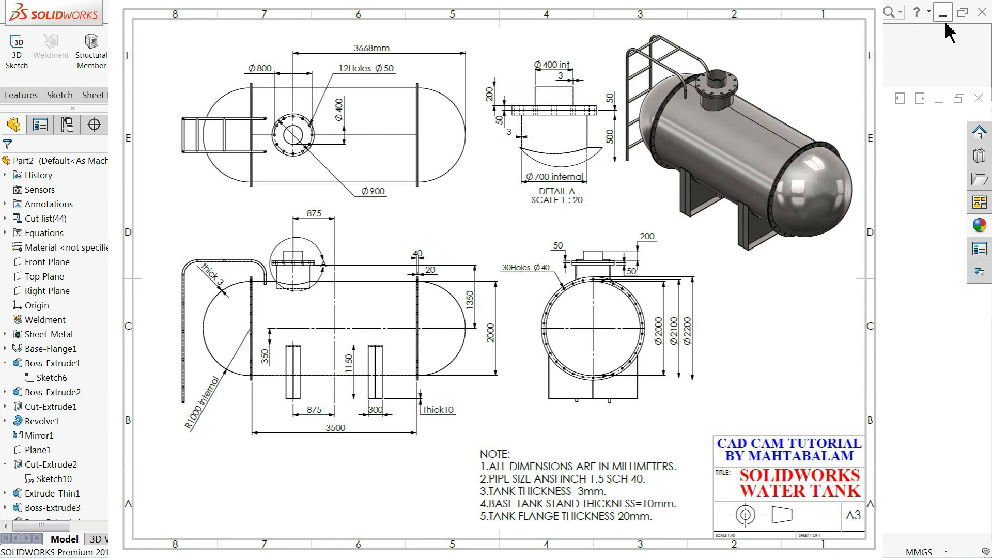
- Switch to tank.PDF in Adobe Reader and look over the water tank drawing
{"action": "left_click", "coordinate": [943, 18]}
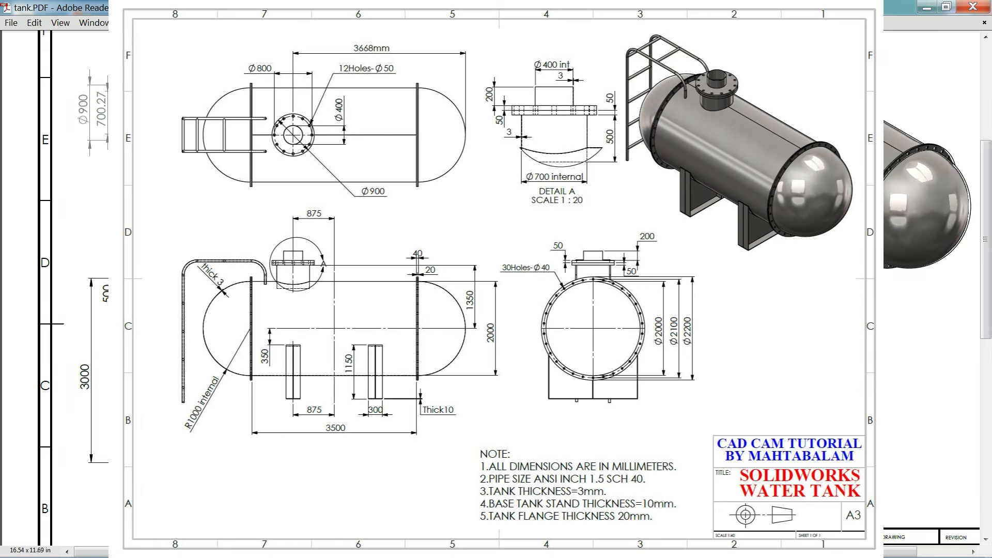
{"action": "scroll", "coordinate": [497, 290], "scroll_direction": "up", "scroll_amount": 2}
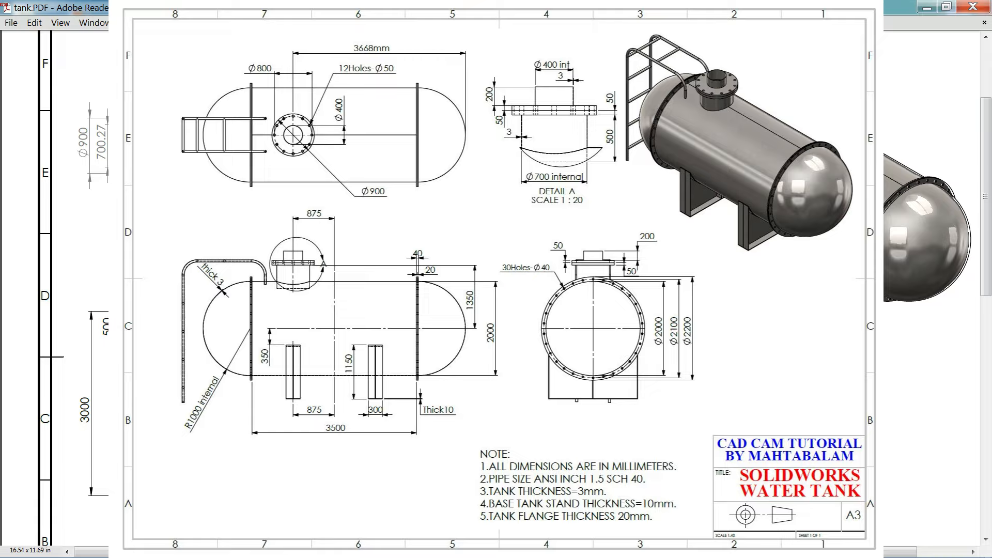
{"action": "scroll", "coordinate": [496, 290], "scroll_direction": "down", "scroll_amount": 2}
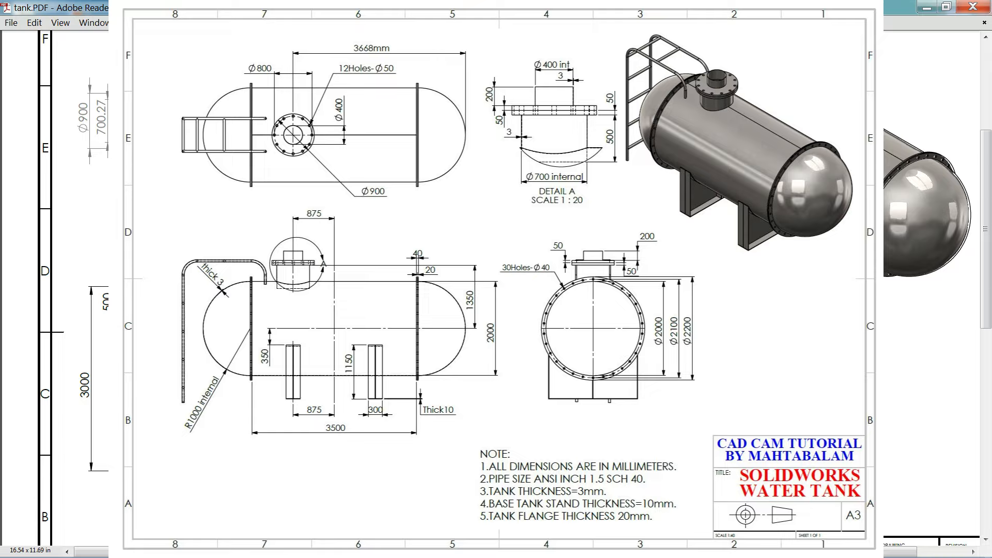
- Switch back to SOLIDWORKS and create a new Part document
{"action": "key", "text": "alt+Tab"}
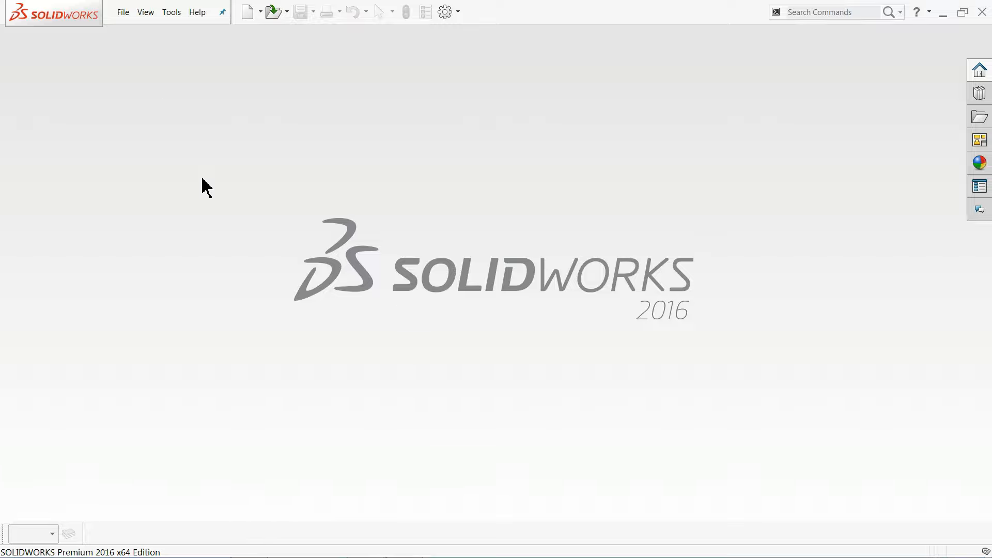
{"action": "left_click", "coordinate": [128, 17]}
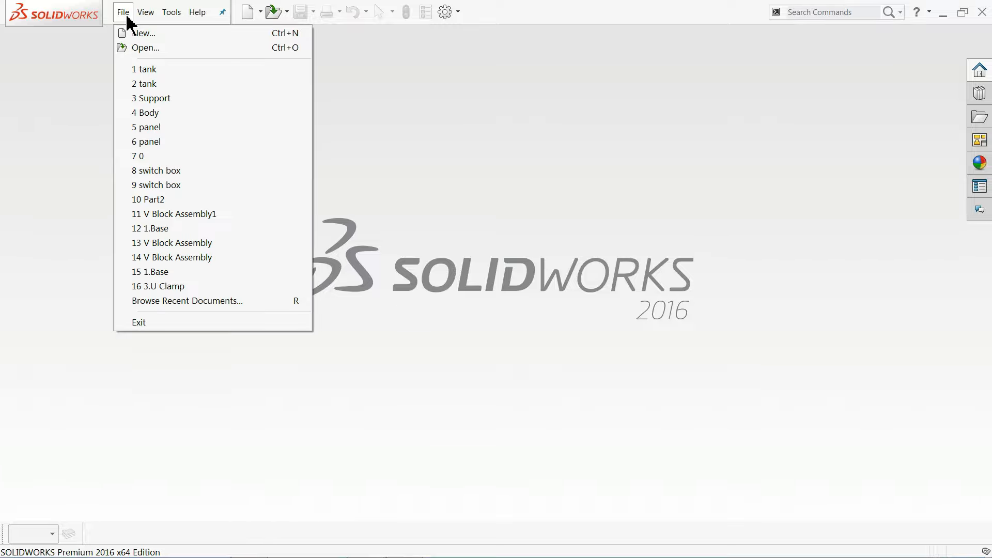
{"action": "left_click", "coordinate": [144, 39]}
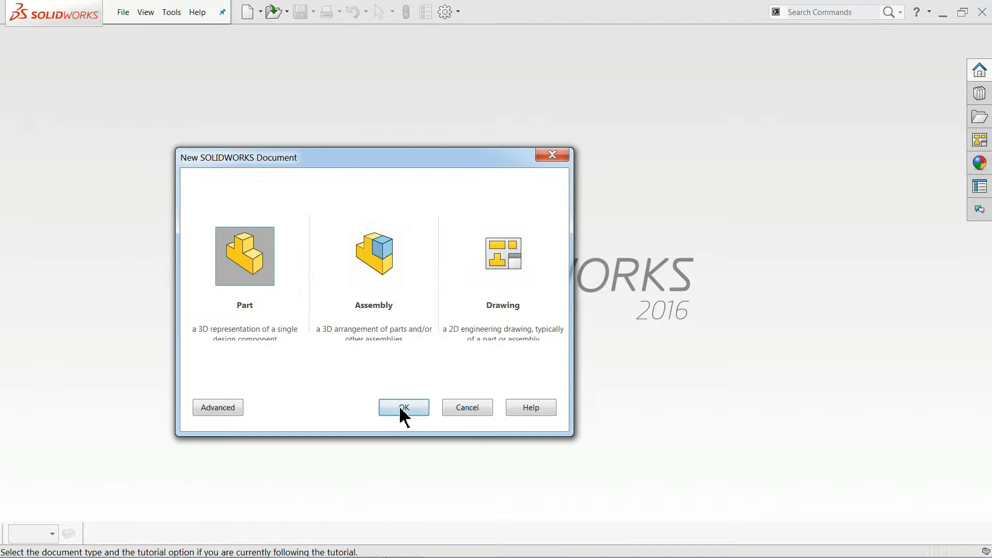
{"action": "left_click", "coordinate": [402, 410]}
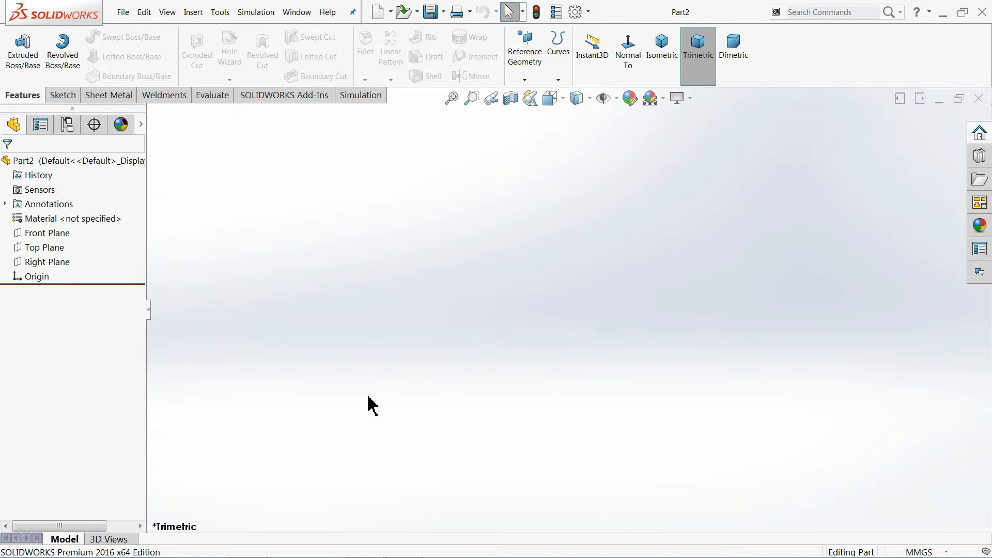
- Apply the Plain White scene and check that the document units are MMGS (millimeter, gram, second)
{"action": "left_click", "coordinate": [663, 99]}
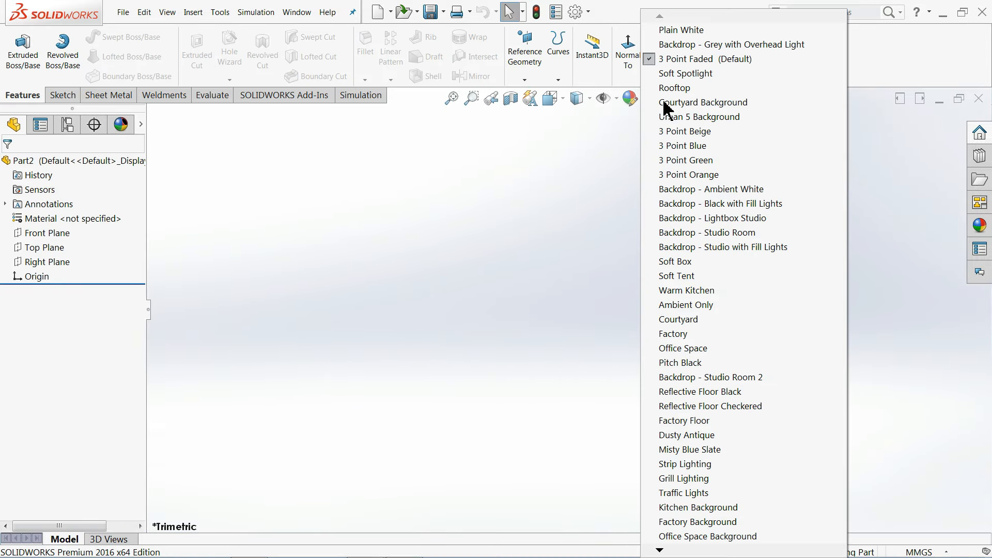
{"action": "left_click", "coordinate": [681, 30]}
{"action": "left_click", "coordinate": [910, 552]}
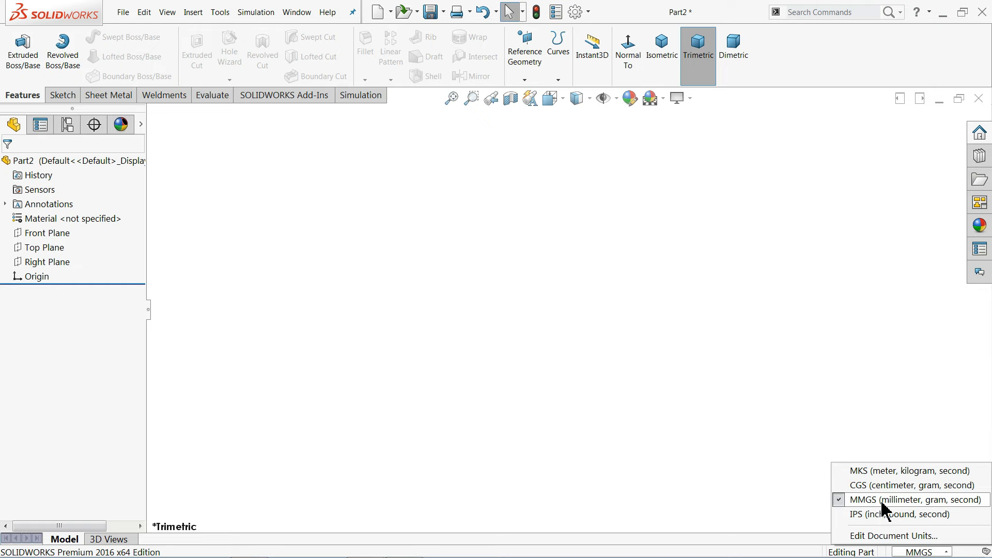
{"action": "left_click", "coordinate": [678, 350]}
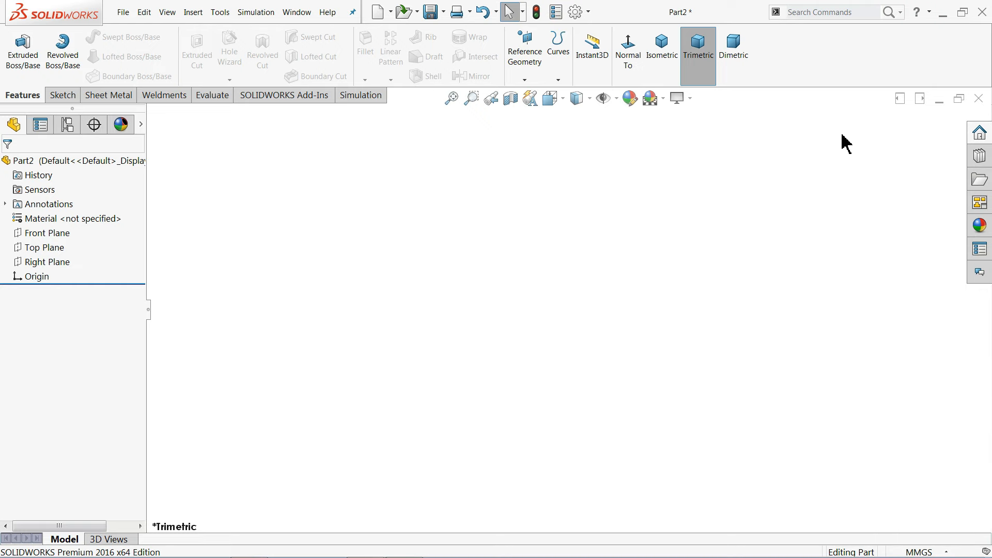
- Switch to tank.PDF in Adobe Reader and examine the dimensions of the tank body, flanges, supports, manhole and ladder
{"action": "left_click", "coordinate": [943, 12]}
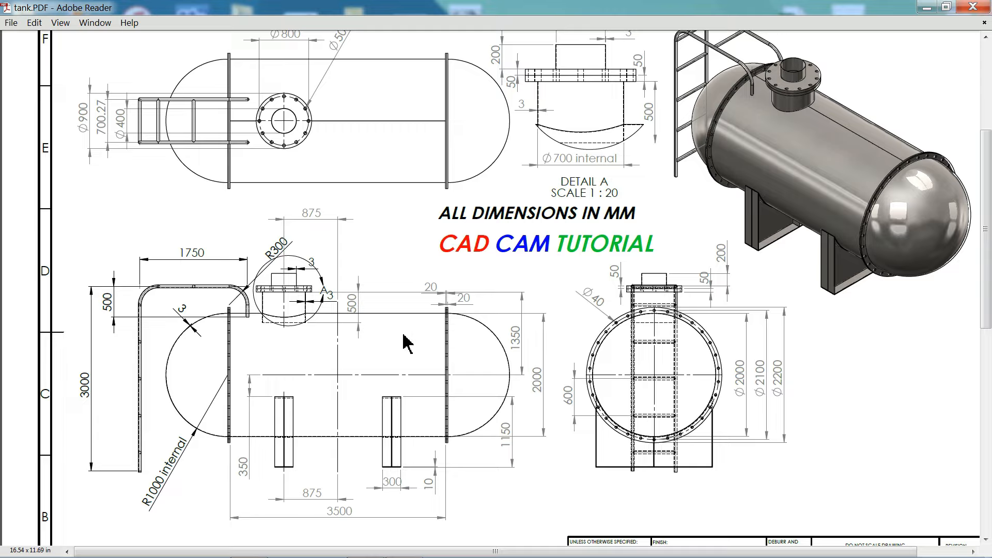
{"action": "scroll", "coordinate": [623, 93], "scroll_direction": "up", "scroll_amount": 1}
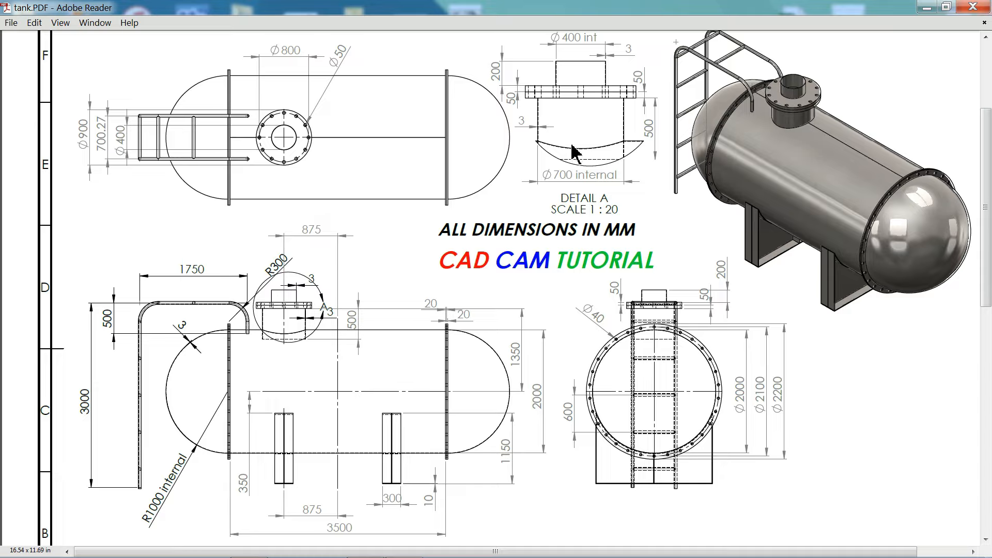
{"action": "scroll", "coordinate": [617, 88], "scroll_direction": "up", "scroll_amount": 1}
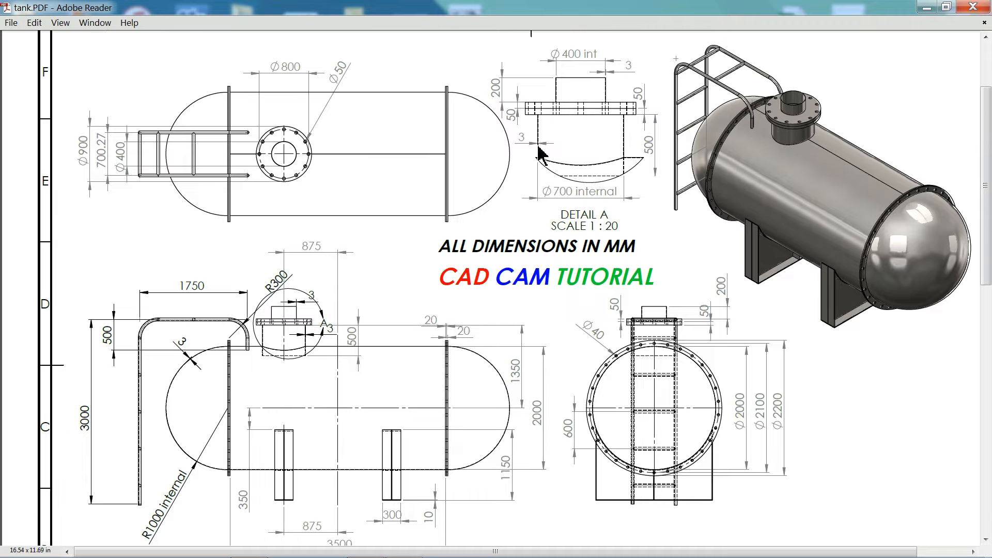
{"action": "scroll", "coordinate": [511, 212], "scroll_direction": "down", "scroll_amount": 1}
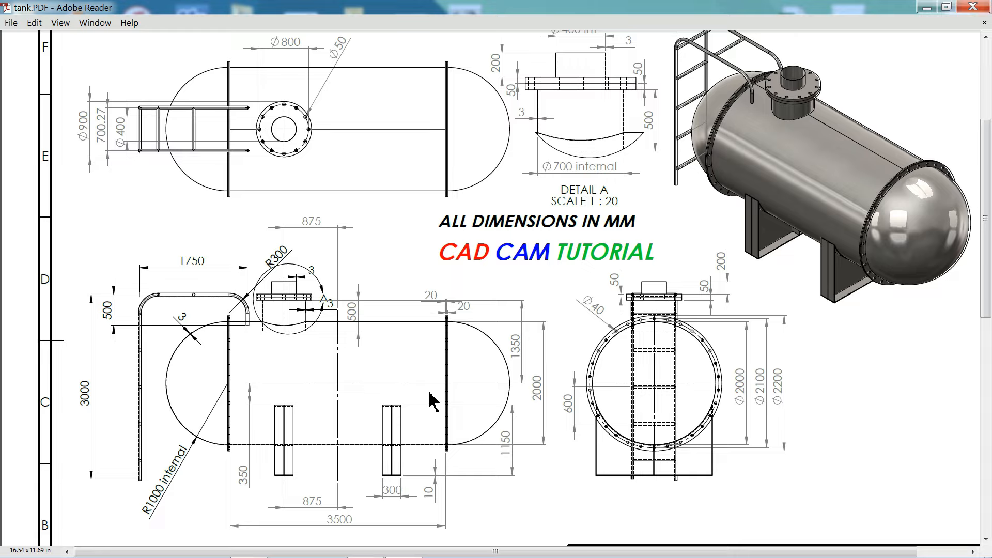
{"action": "scroll", "coordinate": [398, 460], "scroll_direction": "down", "scroll_amount": 1}
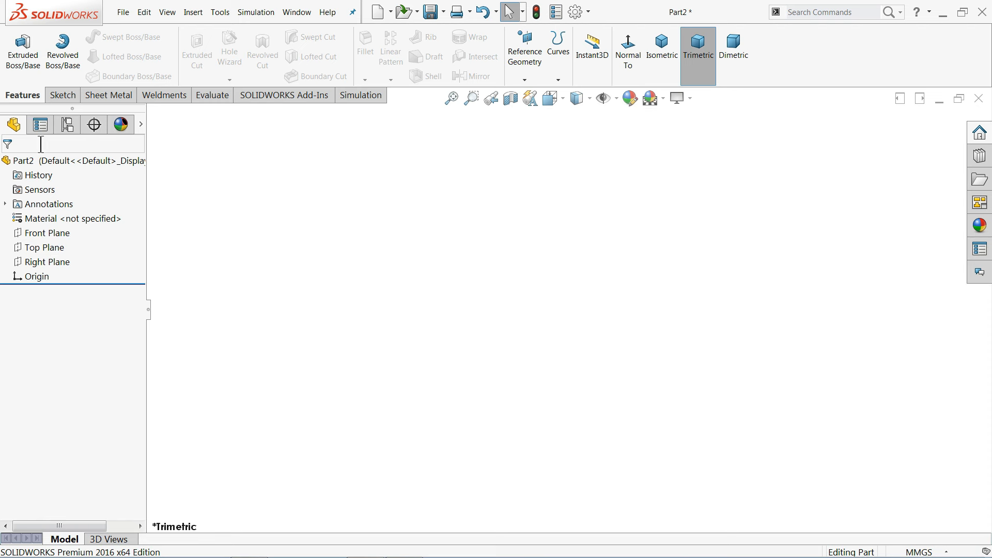
- In SOLIDWORKS, start a sheet metal Base Flange/Tab and open its profile sketch on the Front Plane
{"action": "left_click", "coordinate": [93, 97]}
{"action": "right_click", "coordinate": [107, 99]}
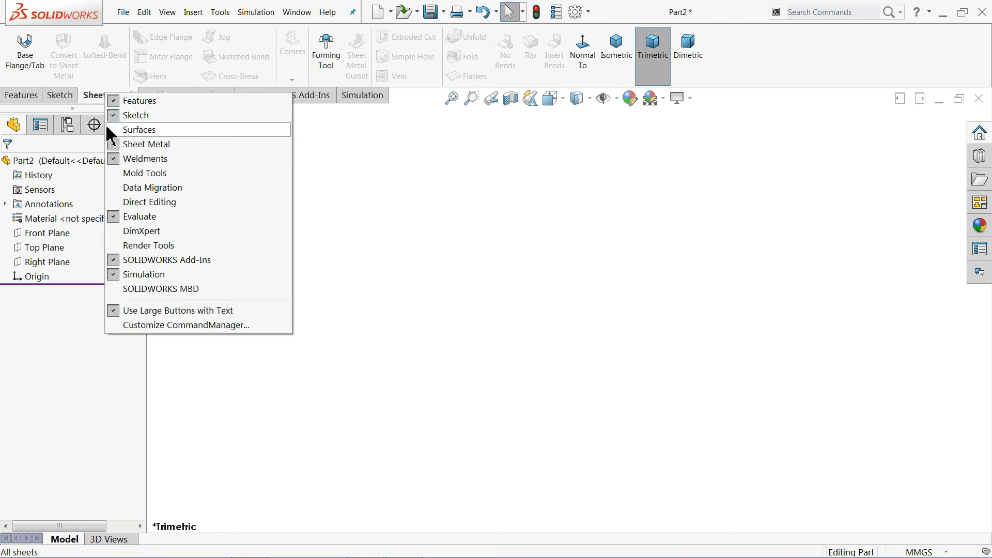
{"action": "left_click", "coordinate": [92, 98]}
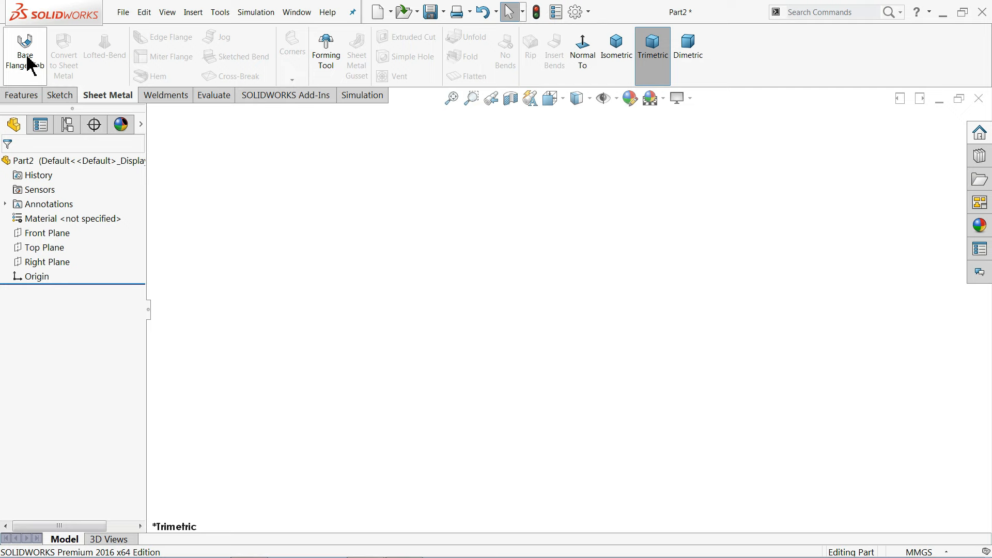
{"action": "left_click", "coordinate": [27, 61]}
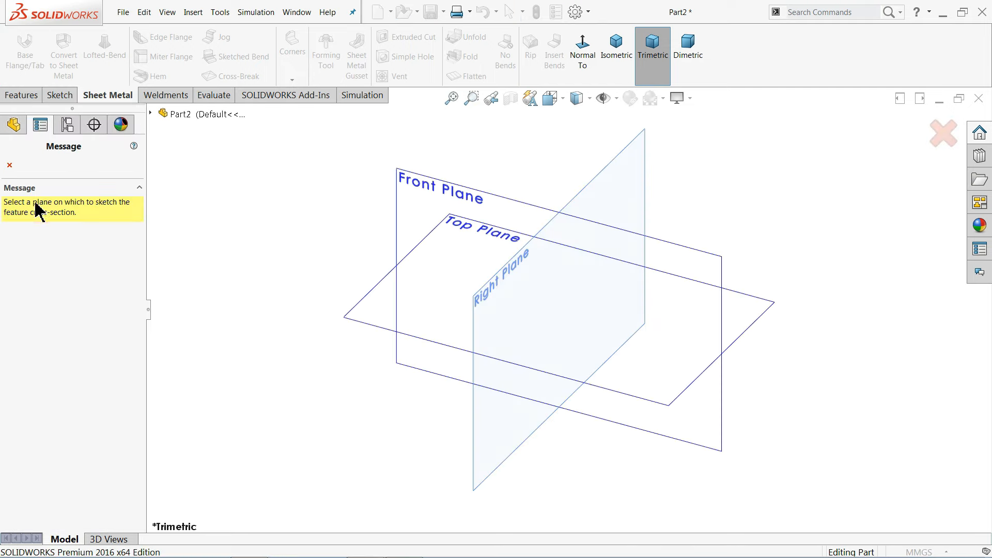
{"action": "left_click", "coordinate": [433, 189]}
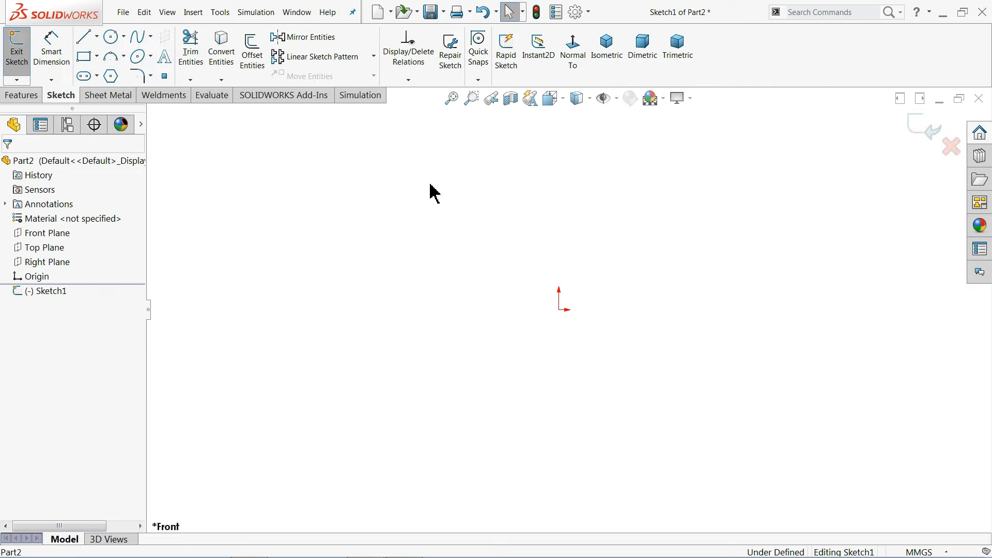
- Sketch a circle centred on the origin with a diameter of 2000 mm
{"action": "left_click", "coordinate": [113, 43]}
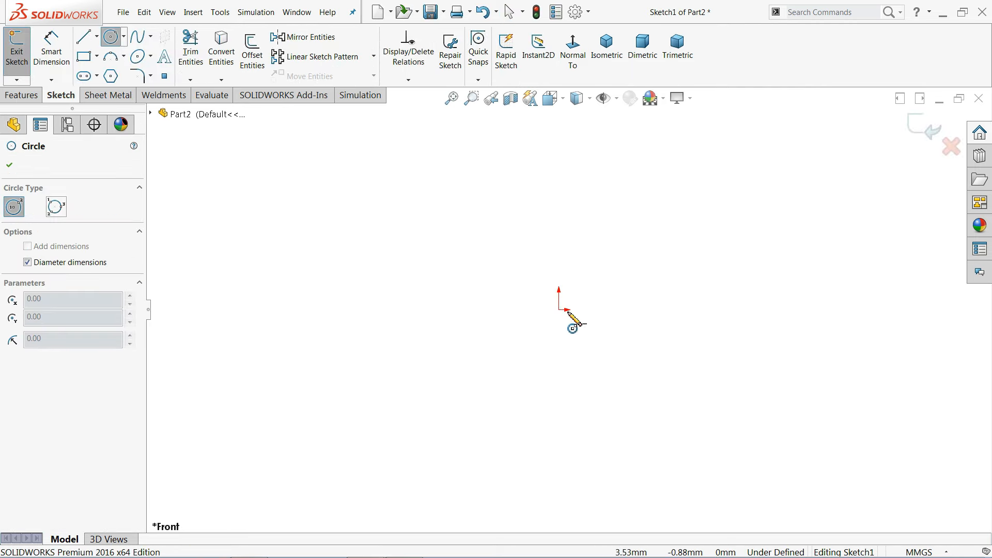
{"action": "left_click_drag", "start_coordinate": [559, 309], "coordinate": [570, 320]}
{"action": "left_click_drag", "start_coordinate": [550, 255], "coordinate": [523, 170]}
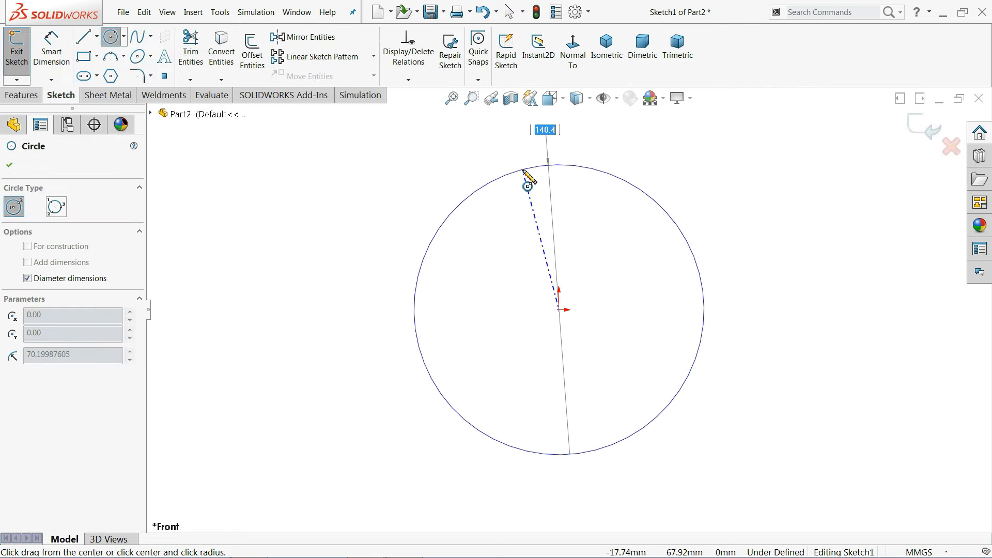
{"action": "type", "text": "2000"}
{"action": "key", "text": "Return"}
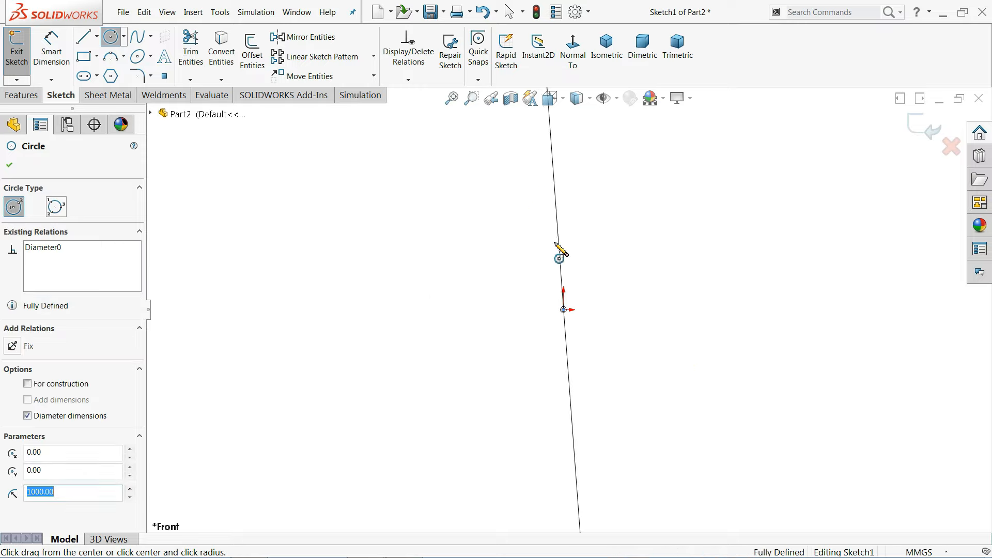
{"action": "scroll", "coordinate": [561, 243], "scroll_direction": "up", "scroll_amount": 5}
{"action": "scroll", "coordinate": [580, 268], "scroll_direction": "down", "scroll_amount": 3}
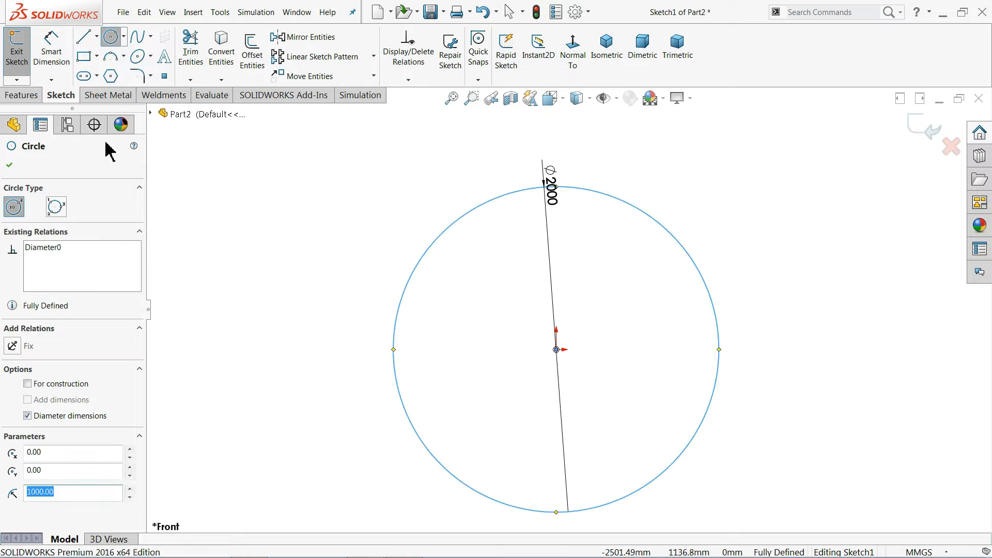
- Draw a vertical centerline from the circle's top point to the origin and a second, slightly slanted one from the origin to the circle
{"action": "left_click", "coordinate": [97, 37]}
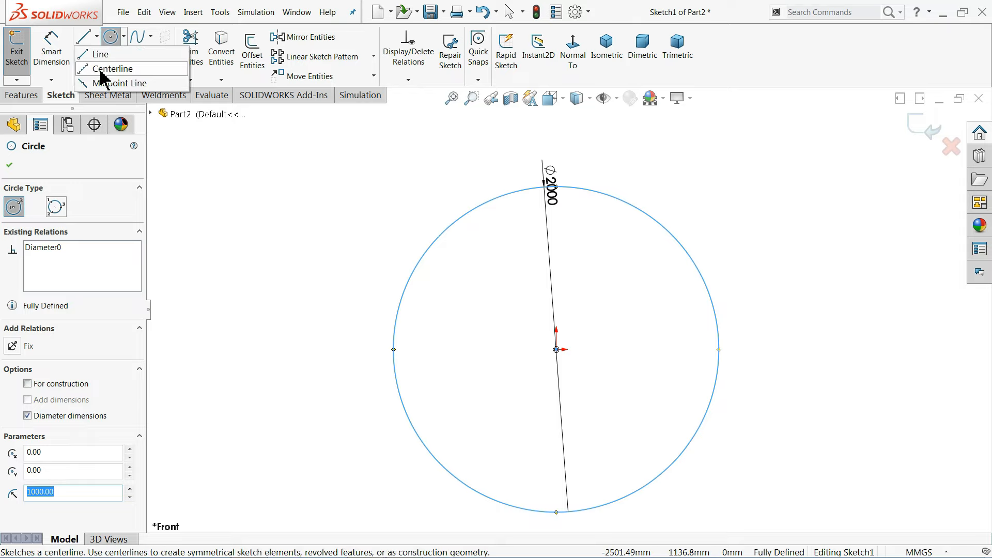
{"action": "left_click", "coordinate": [100, 69]}
{"action": "scroll", "coordinate": [602, 279], "scroll_direction": "down", "scroll_amount": 3}
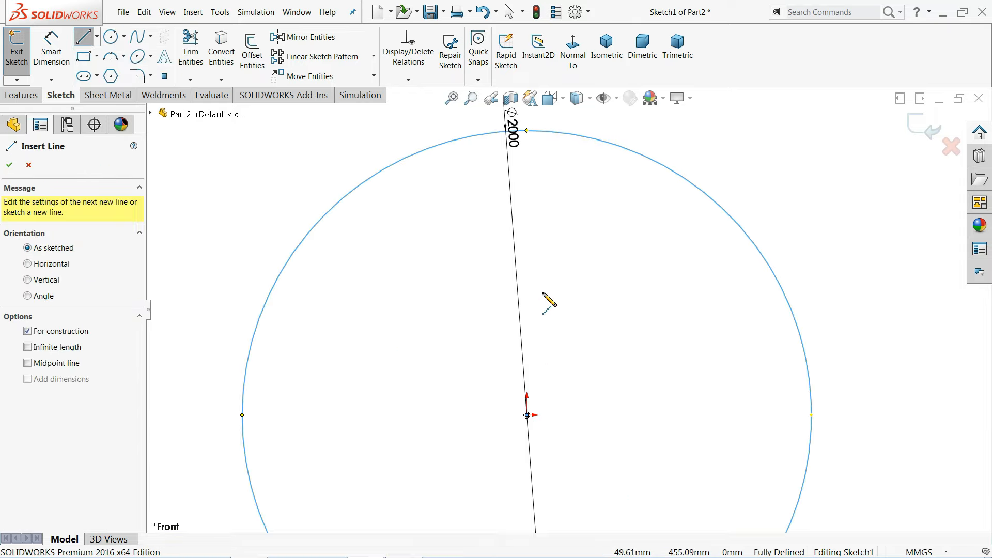
{"action": "left_click", "coordinate": [527, 130]}
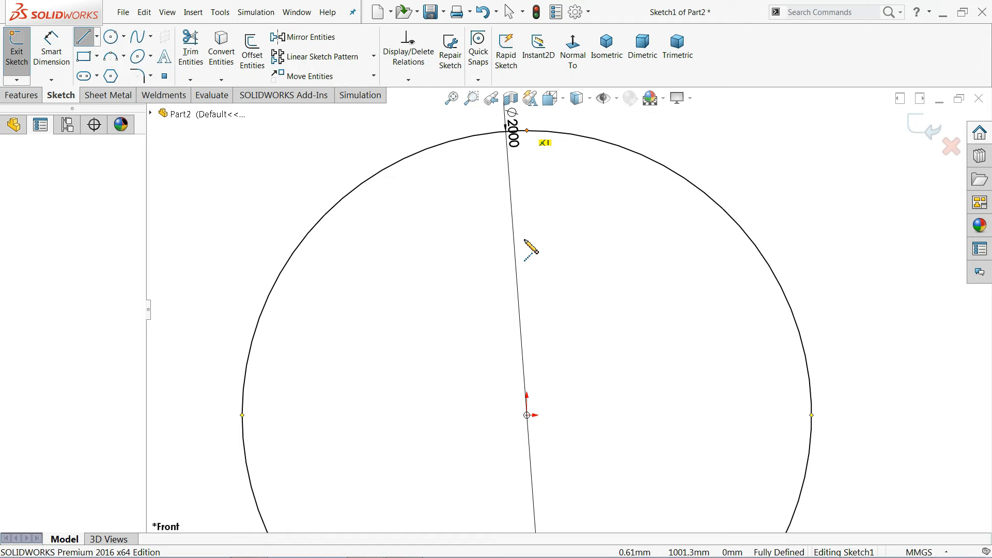
{"action": "left_click", "coordinate": [527, 415]}
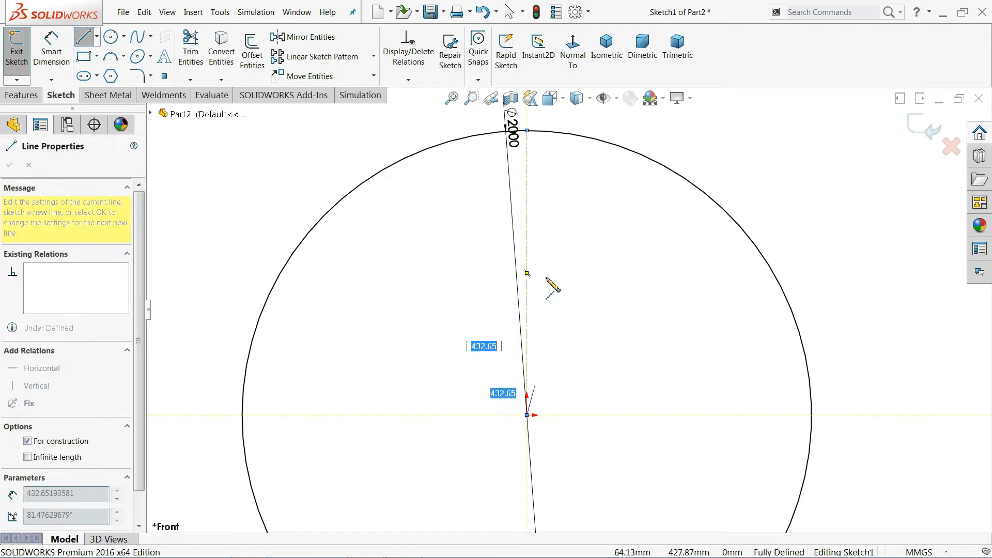
{"action": "left_click", "coordinate": [565, 133]}
{"action": "right_click", "coordinate": [585, 148]}
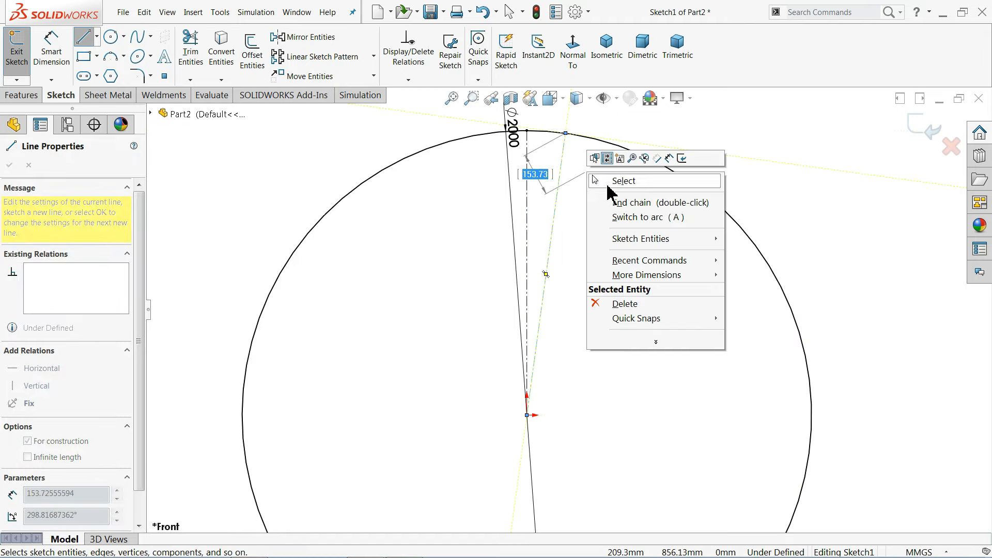
{"action": "left_click", "coordinate": [615, 181]}
{"action": "scroll", "coordinate": [574, 155], "scroll_direction": "down", "scroll_amount": 5}
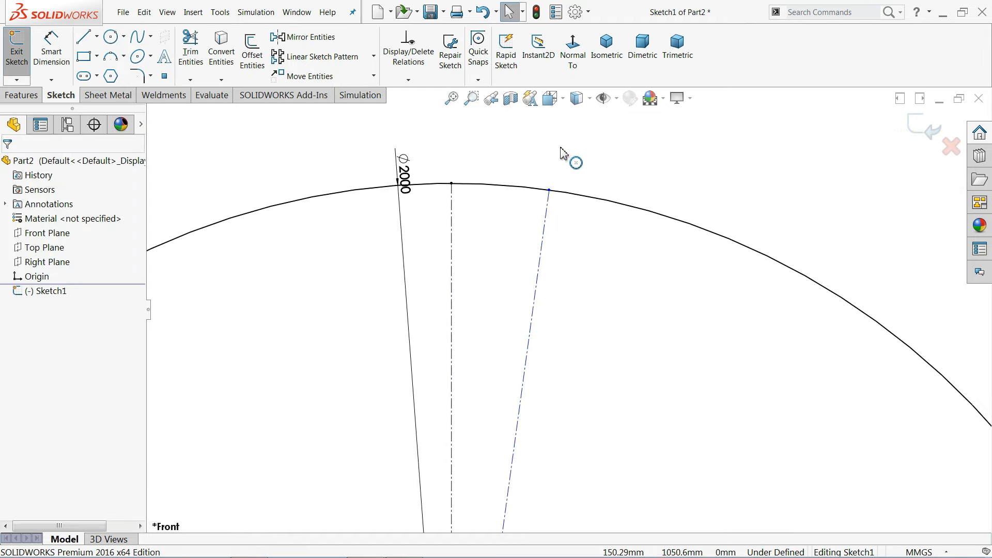
- Dimension the horizontal distance between the two centerline endpoints on the circle as 1 mm
{"action": "left_click", "coordinate": [51, 48]}
{"action": "scroll", "coordinate": [439, 171], "scroll_direction": "down", "scroll_amount": 5}
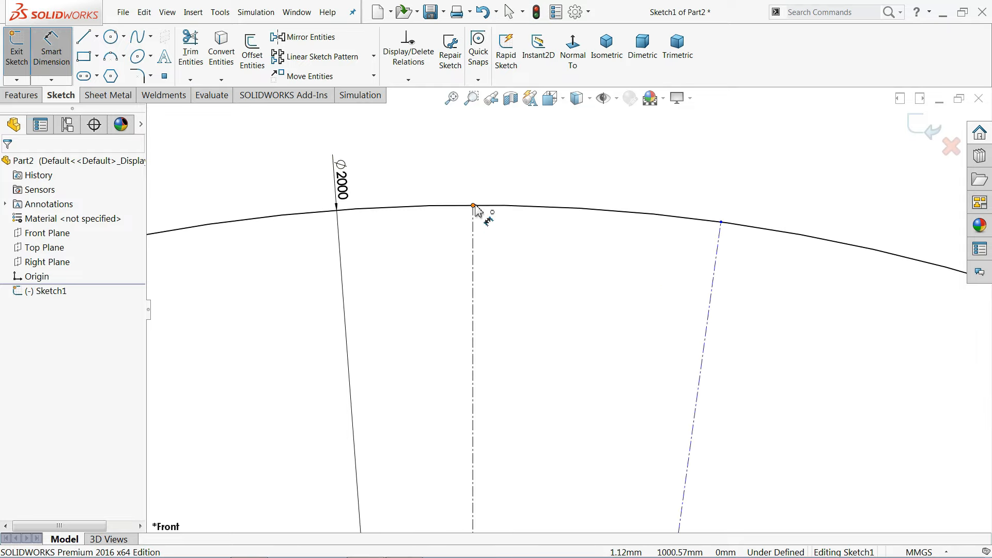
{"action": "left_click", "coordinate": [473, 205]}
{"action": "left_click", "coordinate": [721, 222]}
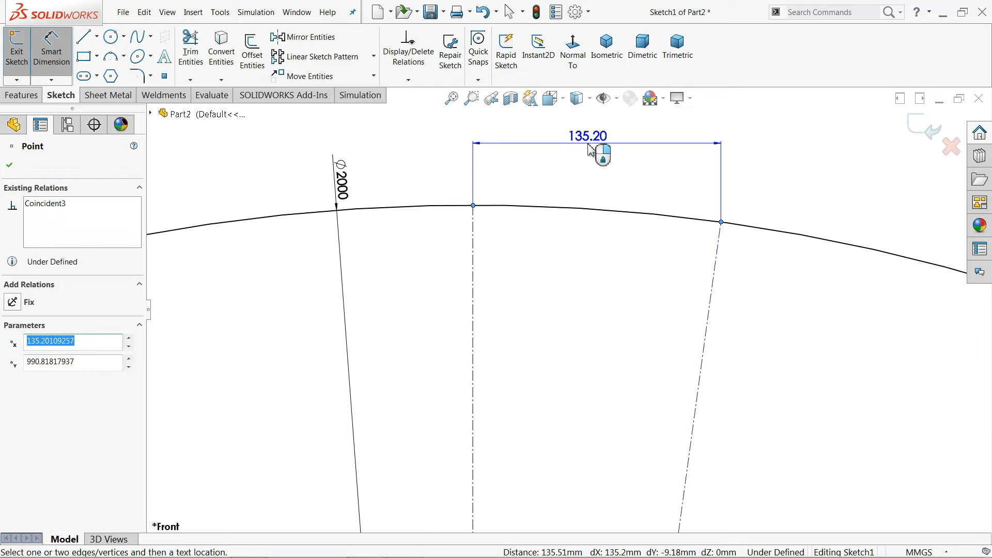
{"action": "left_click", "coordinate": [588, 144]}
{"action": "type", "text": "1"}
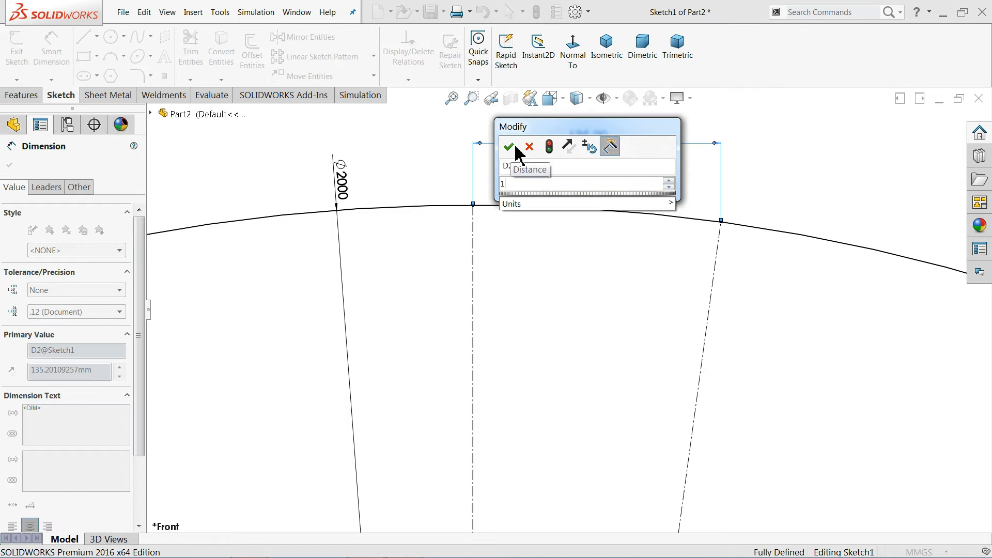
{"action": "left_click", "coordinate": [510, 148]}
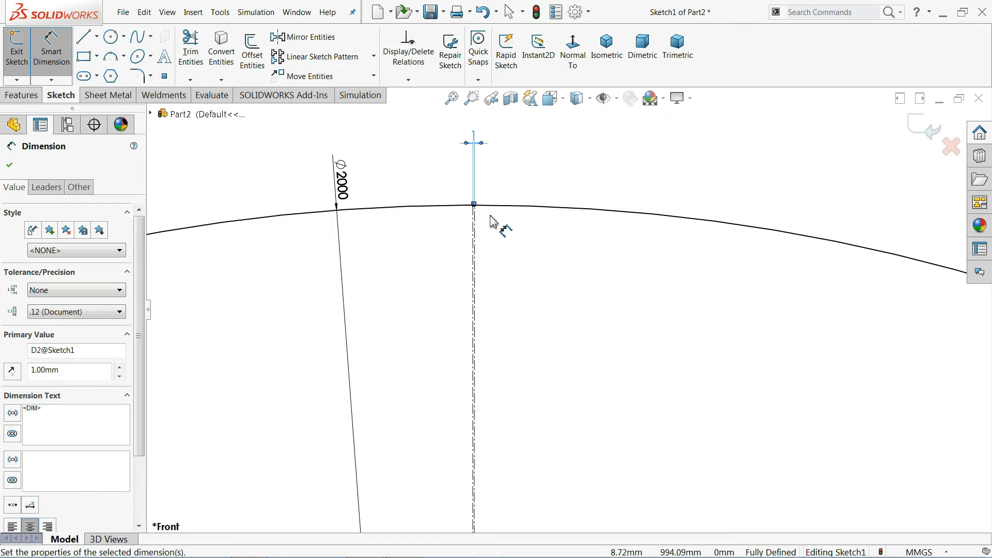
- Trim away the short arc between the two centerlines at the circle's top and finish the profile sketch
{"action": "scroll", "coordinate": [491, 220], "scroll_direction": "down", "scroll_amount": 3}
{"action": "scroll", "coordinate": [488, 216], "scroll_direction": "down", "scroll_amount": 5}
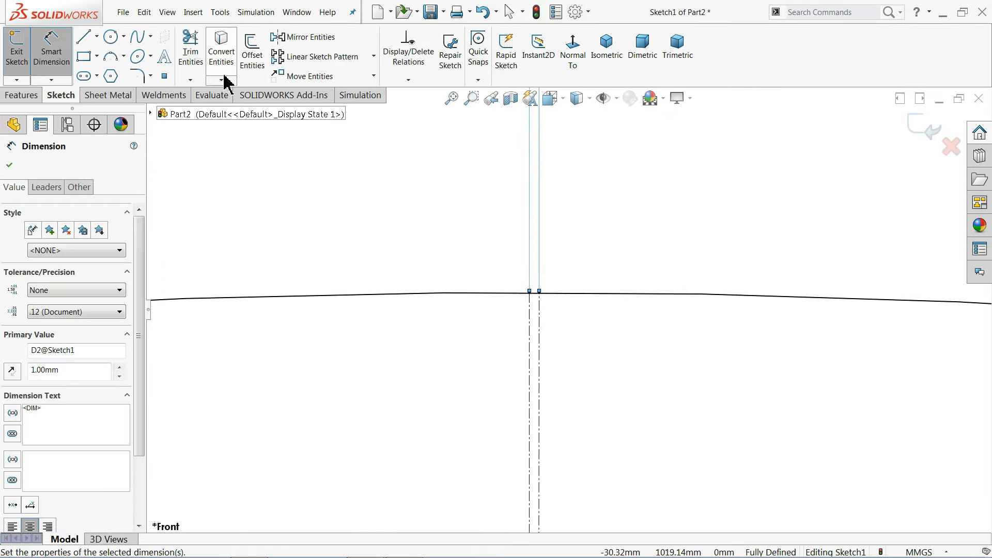
{"action": "left_click", "coordinate": [192, 56]}
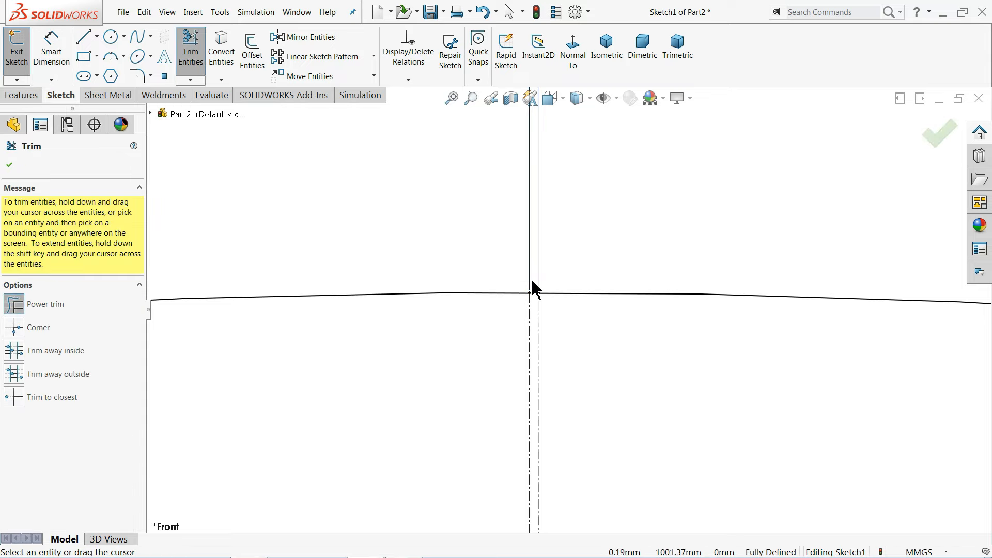
{"action": "scroll", "coordinate": [534, 286], "scroll_direction": "down", "scroll_amount": 4}
{"action": "scroll", "coordinate": [564, 331], "scroll_direction": "down", "scroll_amount": 3}
{"action": "left_click_drag", "start_coordinate": [558, 295], "coordinate": [558, 336]}
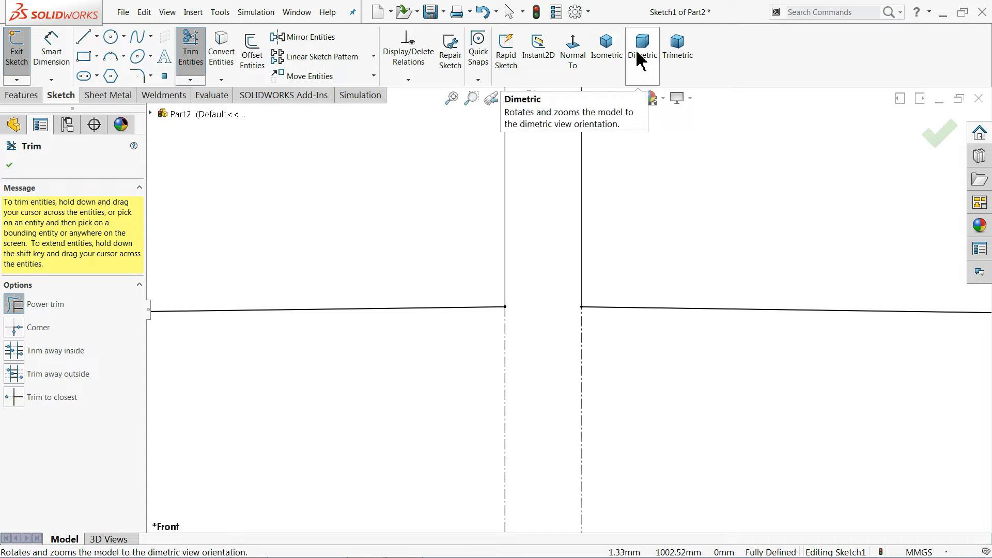
{"action": "left_click", "coordinate": [614, 59]}
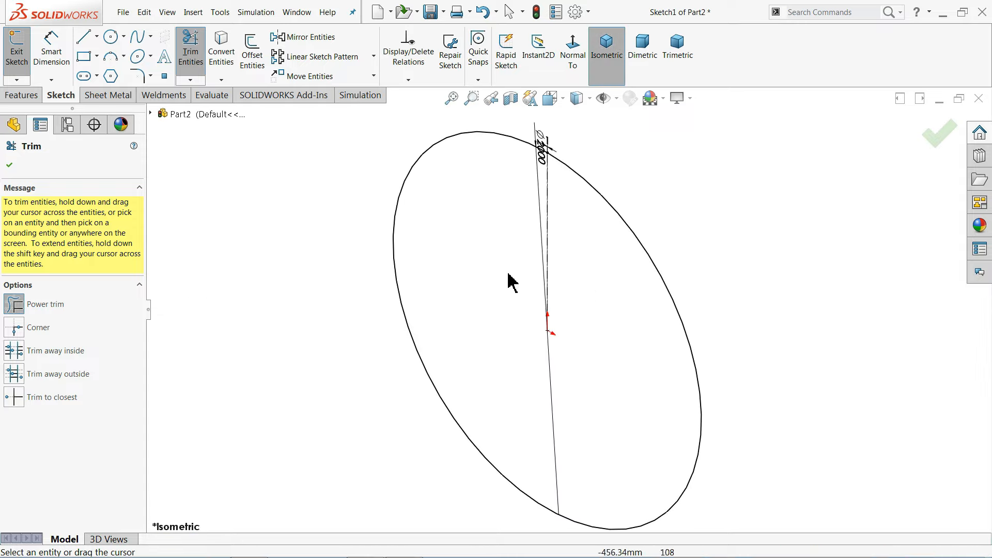
{"action": "left_click", "coordinate": [11, 165]}
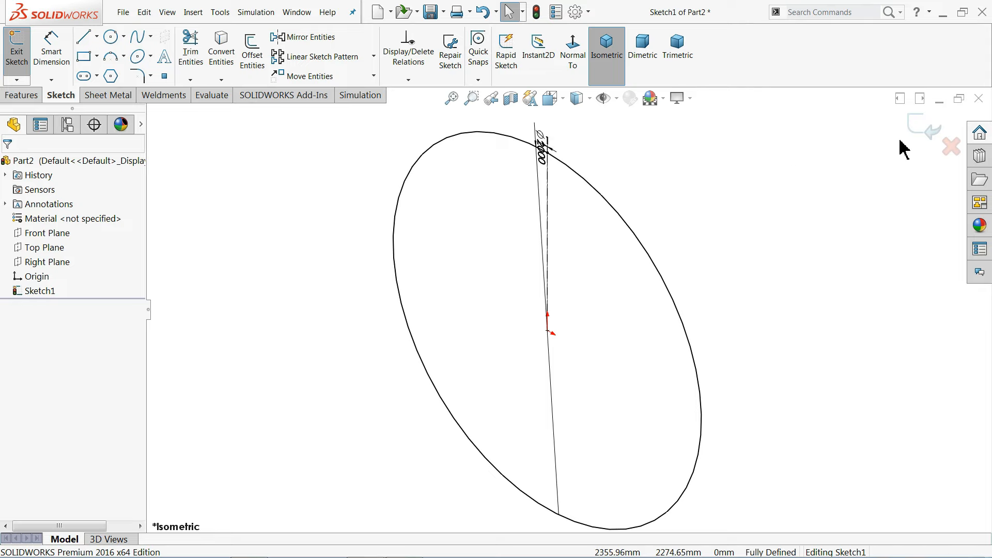
{"action": "left_click", "coordinate": [931, 130]}
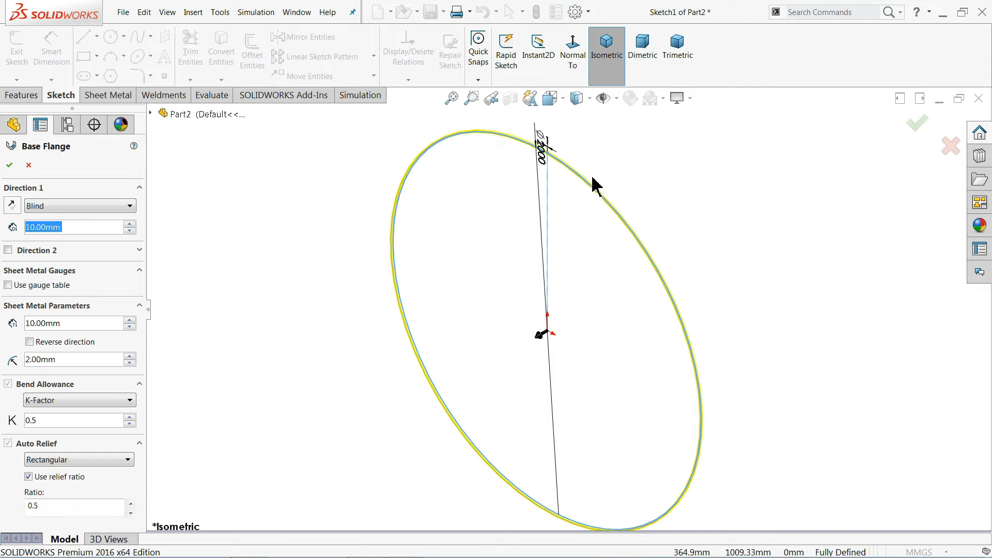
- Examine the base flange preview around the 1 mm gap, checking which side of the profile the thickness is on
{"action": "scroll", "coordinate": [579, 176], "scroll_direction": "down", "scroll_amount": 3}
{"action": "scroll", "coordinate": [536, 195], "scroll_direction": "down", "scroll_amount": 5}
{"action": "middle_click_drag", "start_coordinate": [567, 235], "coordinate": [575, 217]}
{"action": "scroll", "coordinate": [594, 221], "scroll_direction": "up", "scroll_amount": 5}
{"action": "scroll", "coordinate": [609, 248], "scroll_direction": "down", "scroll_amount": 4}
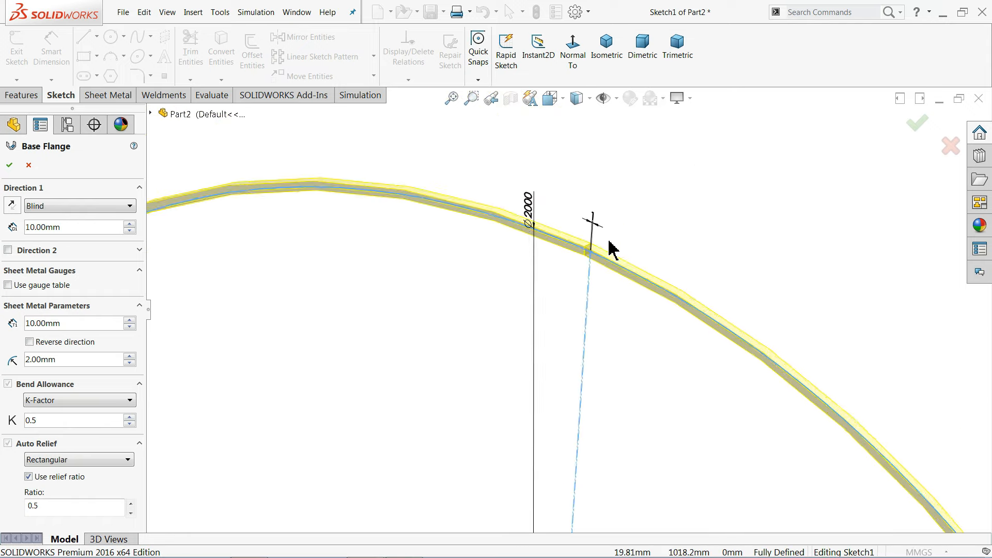
{"action": "left_click", "coordinate": [577, 64]}
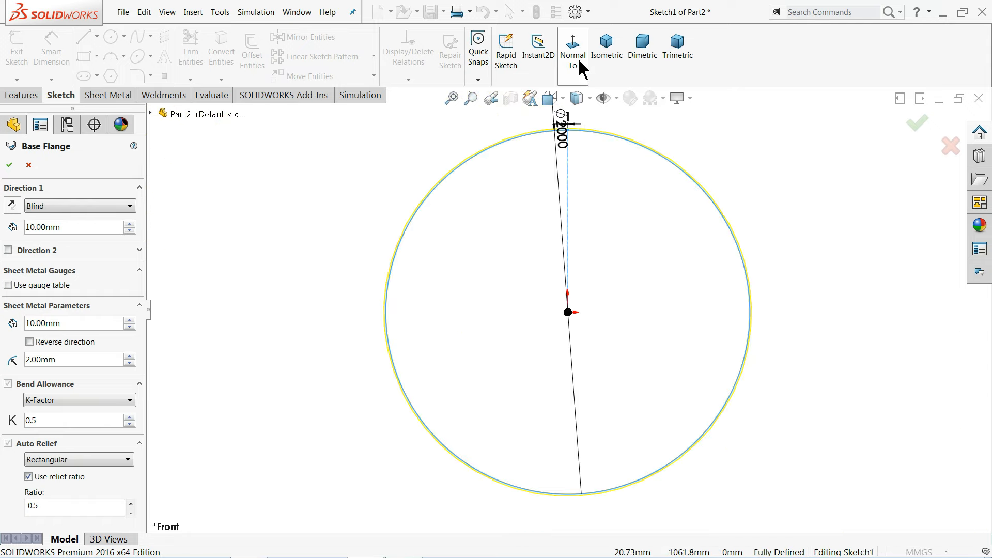
{"action": "scroll", "coordinate": [580, 68], "scroll_direction": "down", "scroll_amount": 3}
{"action": "scroll", "coordinate": [544, 226], "scroll_direction": "down", "scroll_amount": 4}
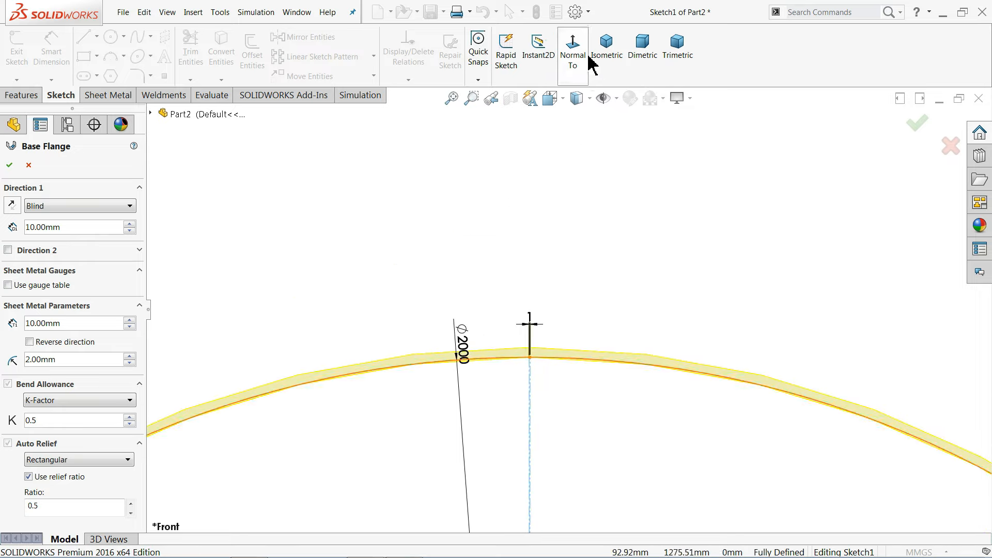
{"action": "left_click", "coordinate": [610, 55]}
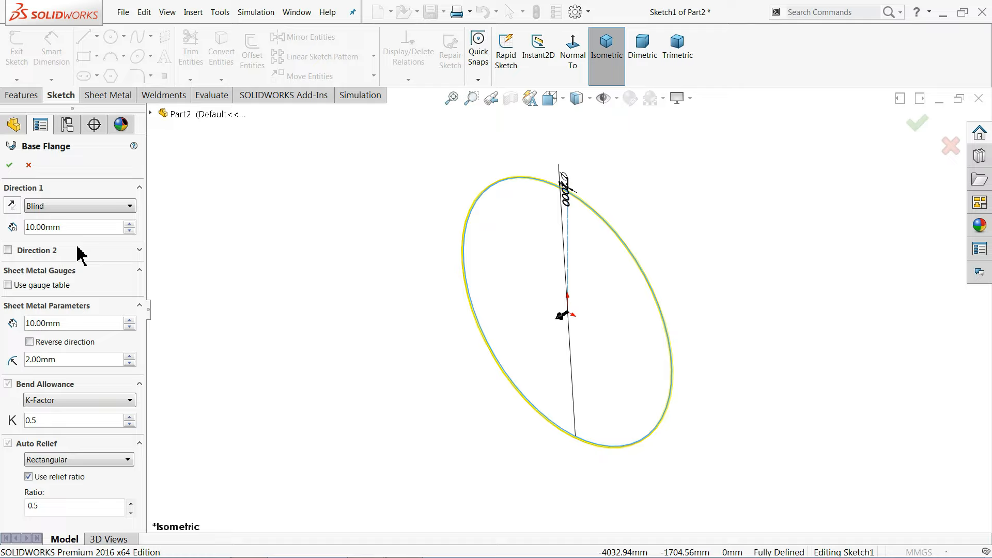
- Set the base flange's Blind depth to 3 mm
{"action": "left_click_drag", "start_coordinate": [72, 232], "coordinate": [28, 231]}
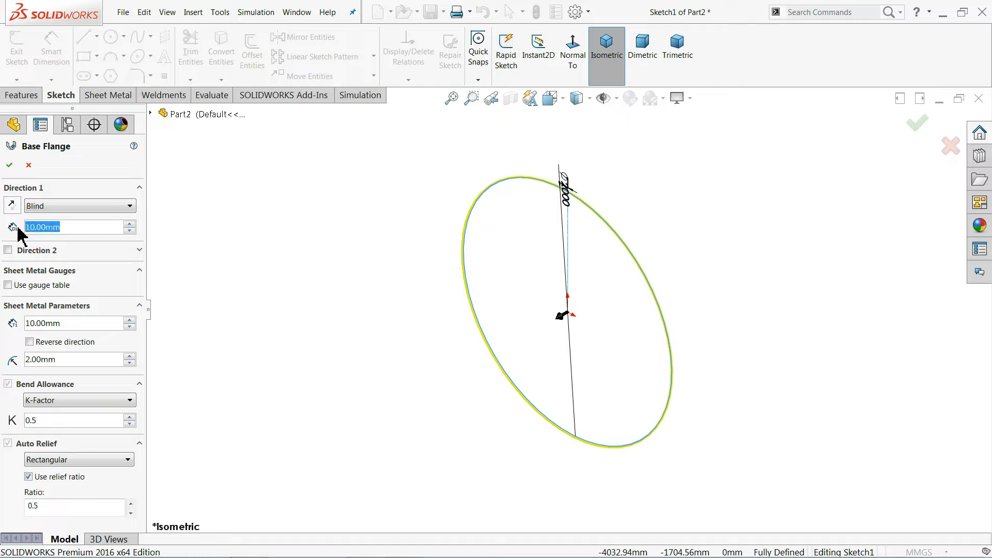
{"action": "type", "text": "3"}
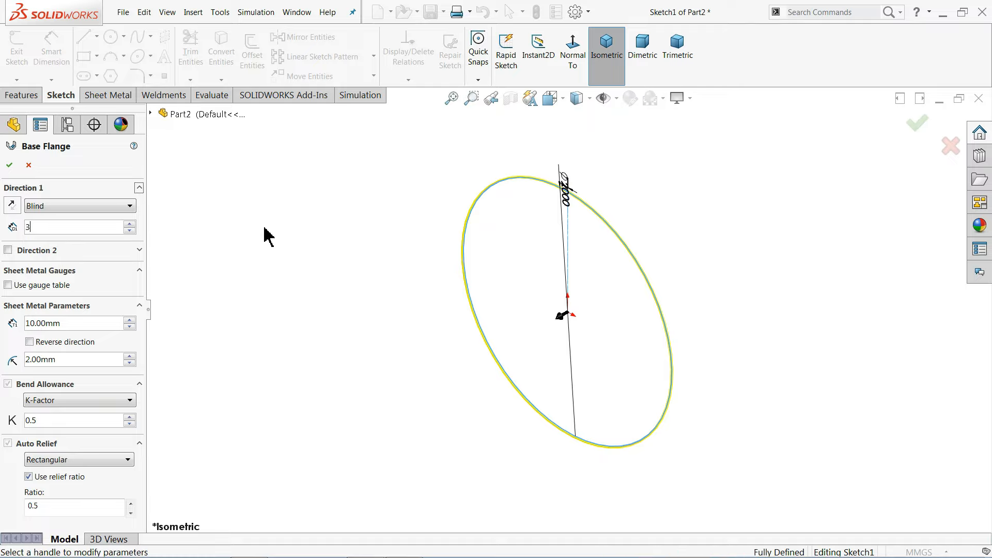
{"action": "key", "text": "Return"}
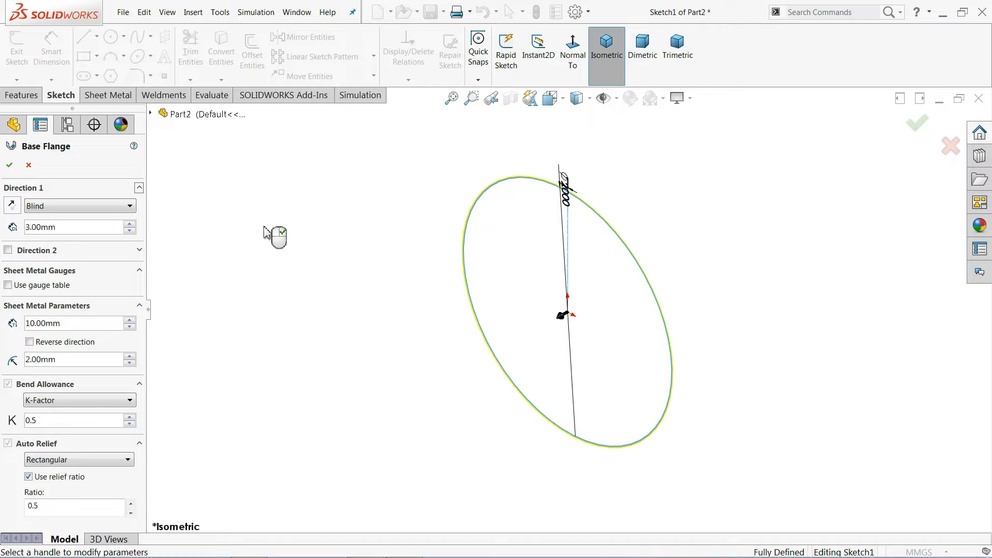
{"action": "left_click", "coordinate": [64, 207]}
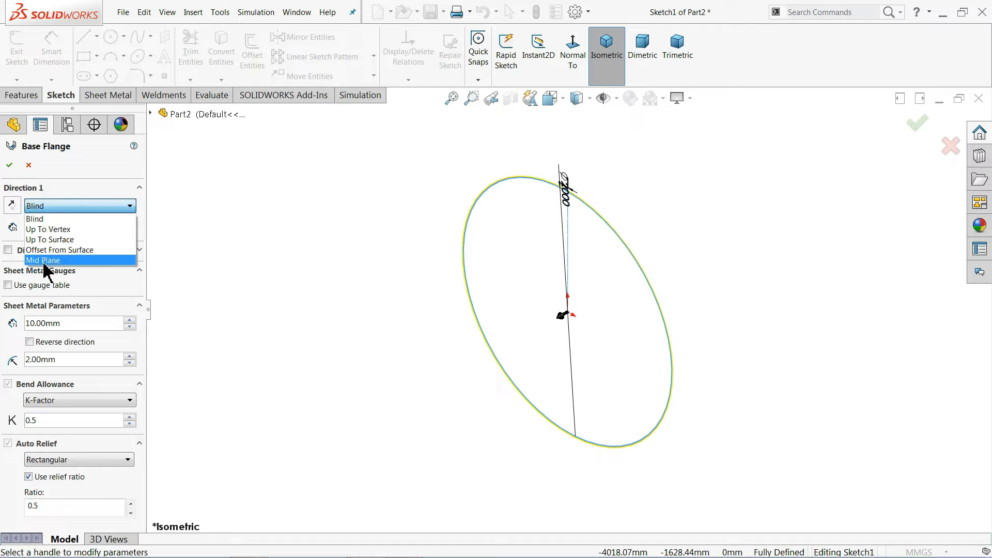
{"action": "left_click", "coordinate": [50, 208]}
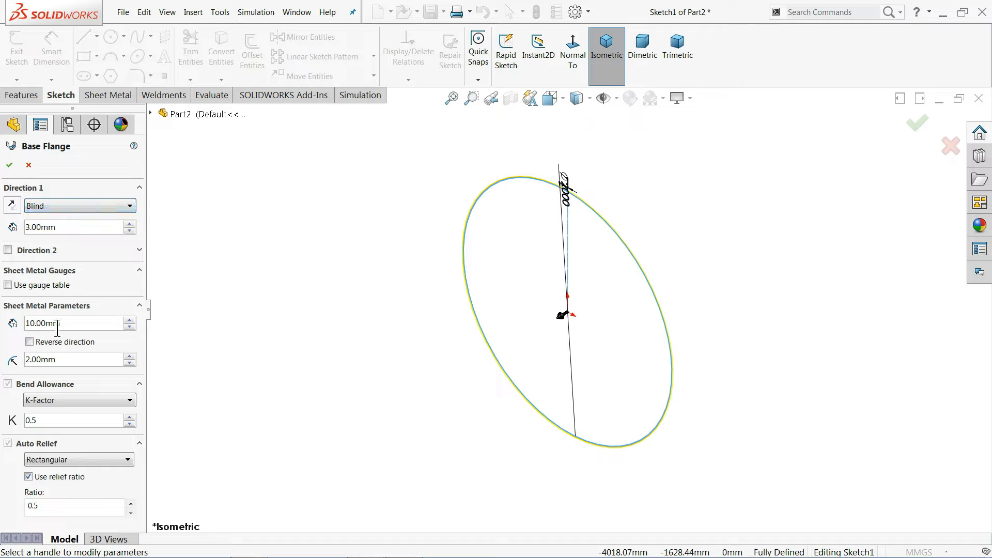
- Set the sheet metal thickness of the base flange to 3 mm
{"action": "left_click_drag", "start_coordinate": [72, 326], "coordinate": [15, 323]}
{"action": "type", "text": "3"}
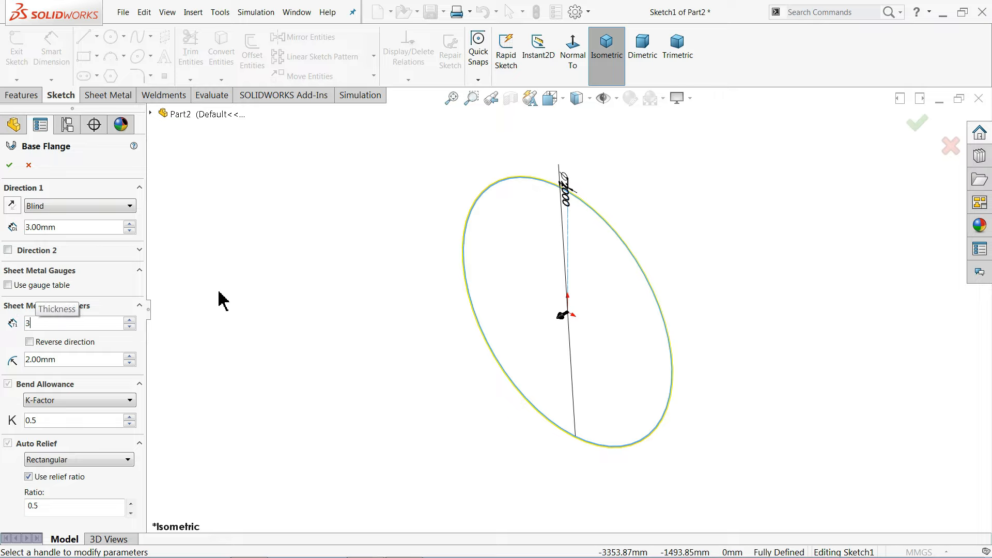
{"action": "left_click", "coordinate": [218, 292]}
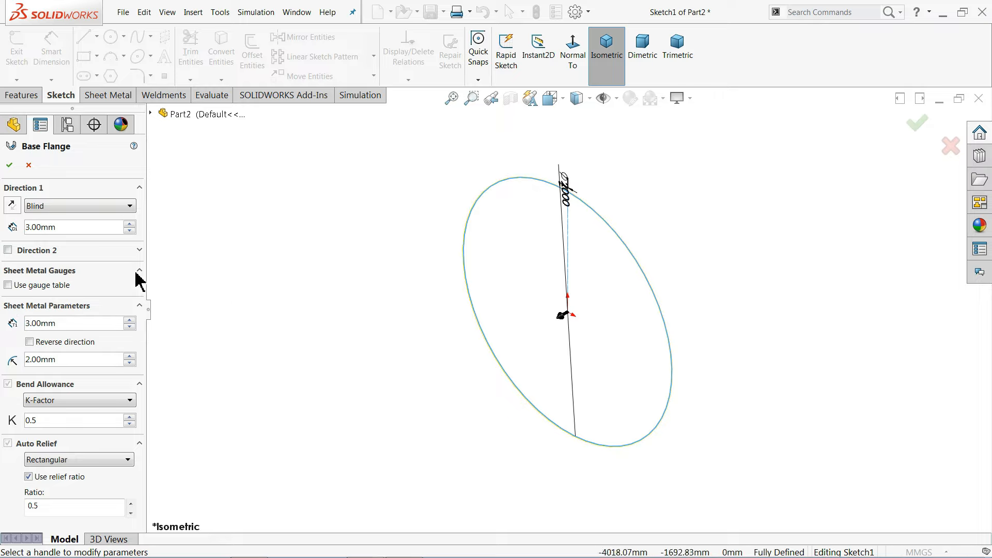
- Extrude the base flange 3500 mm with the Mid Plane end condition and create the shell
{"action": "left_click_drag", "start_coordinate": [62, 228], "coordinate": [17, 226]}
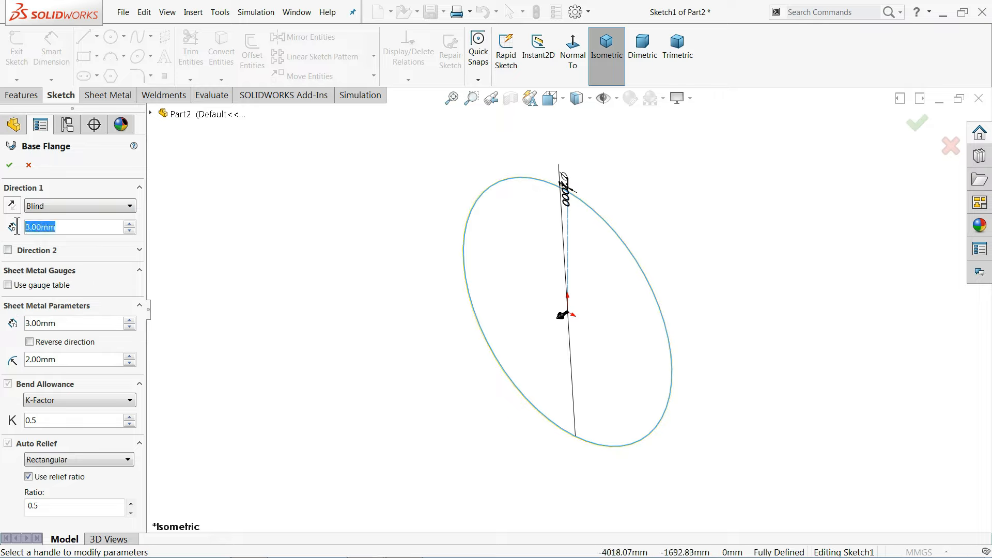
{"action": "type", "text": "3500"}
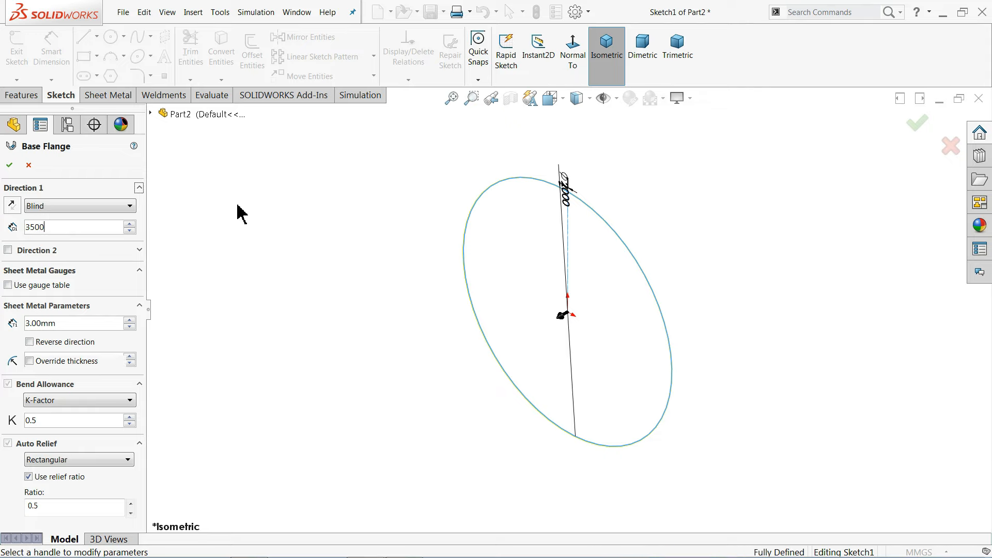
{"action": "left_click", "coordinate": [80, 206]}
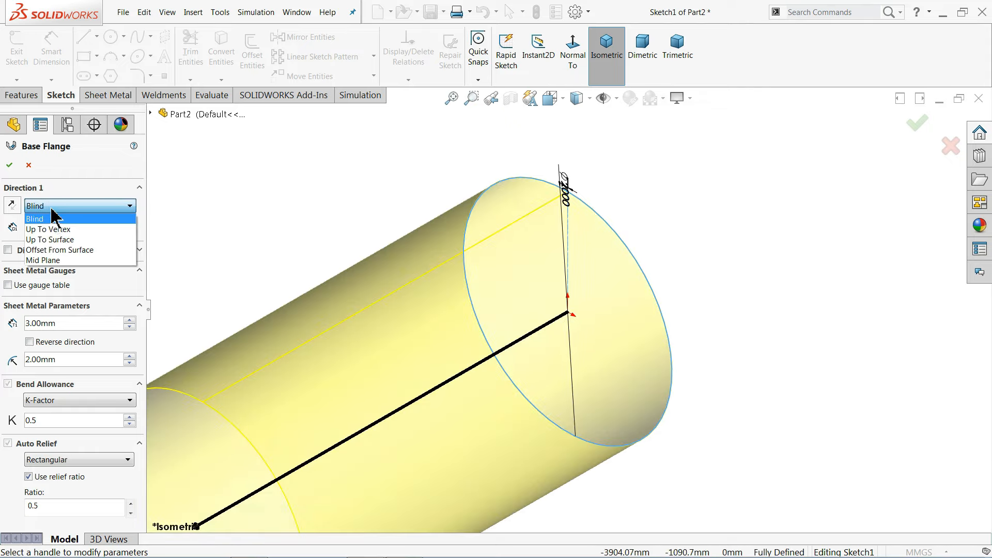
{"action": "left_click", "coordinate": [44, 261]}
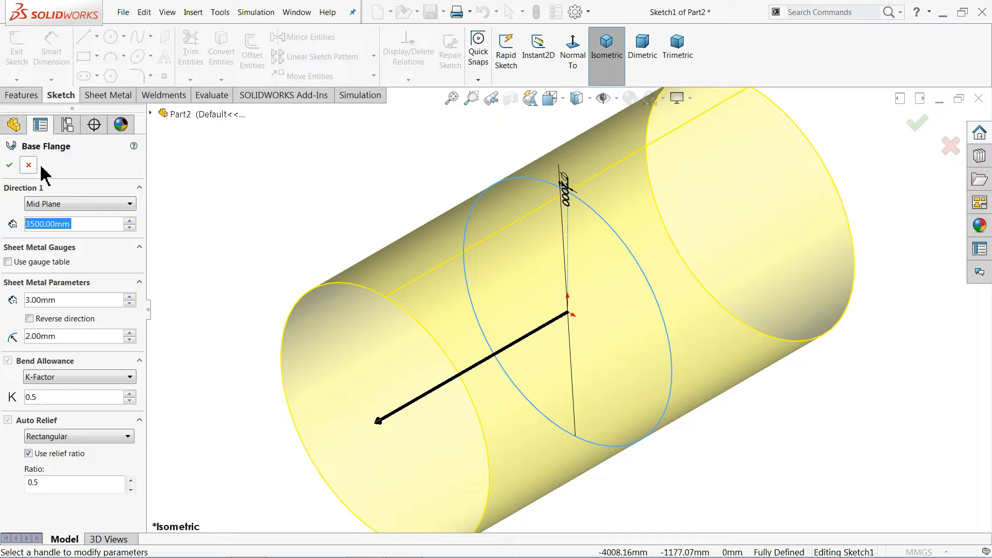
{"action": "left_click", "coordinate": [9, 165]}
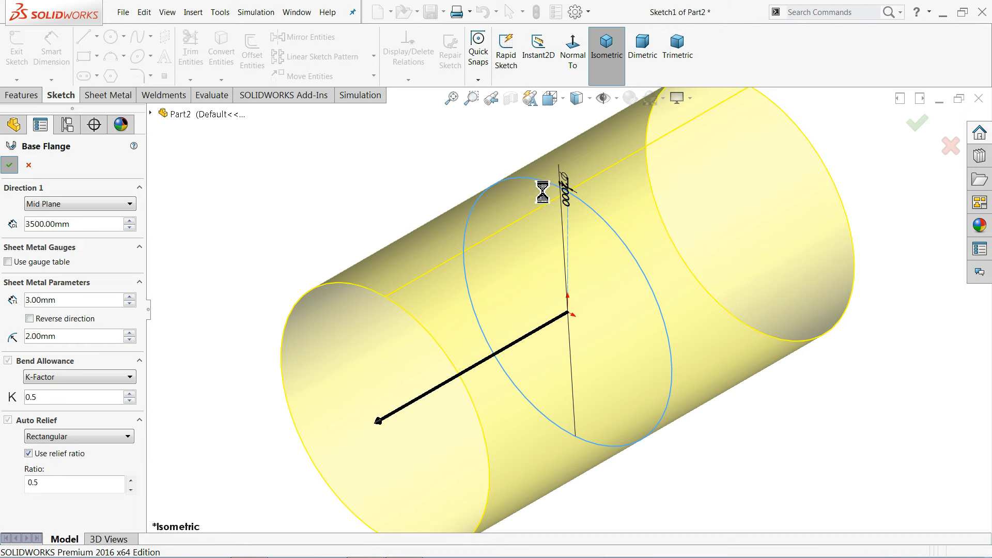
- Turn off RealView Graphics and inspect the shell's edge at the seam gap up close
{"action": "left_click", "coordinate": [690, 98]}
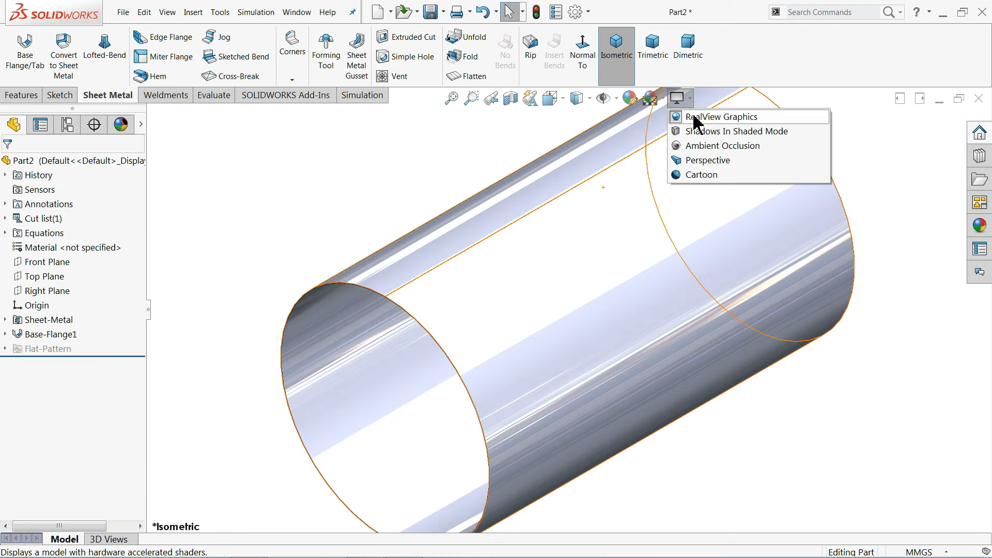
{"action": "left_click", "coordinate": [694, 119]}
{"action": "scroll", "coordinate": [422, 285], "scroll_direction": "down", "scroll_amount": 10}
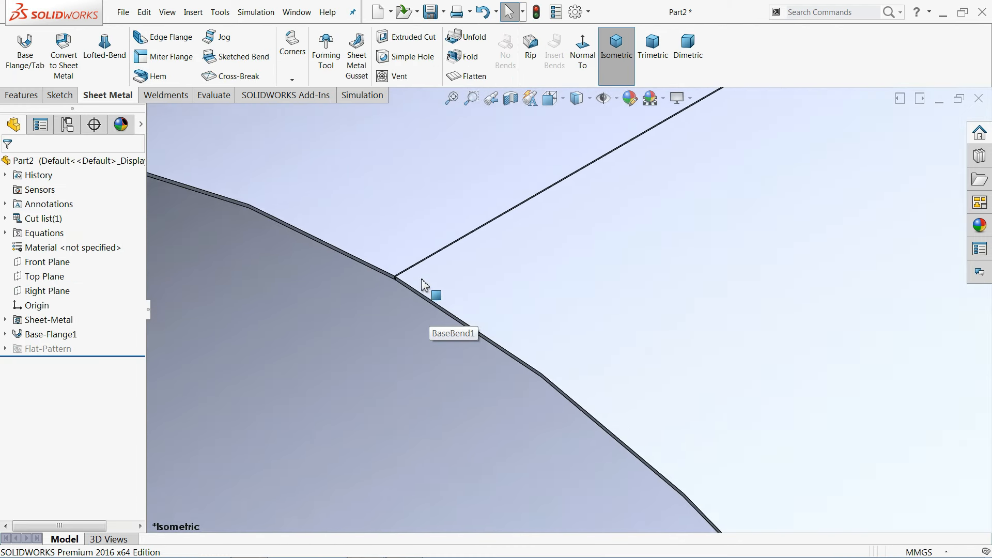
{"action": "scroll", "coordinate": [418, 285], "scroll_direction": "down", "scroll_amount": 5}
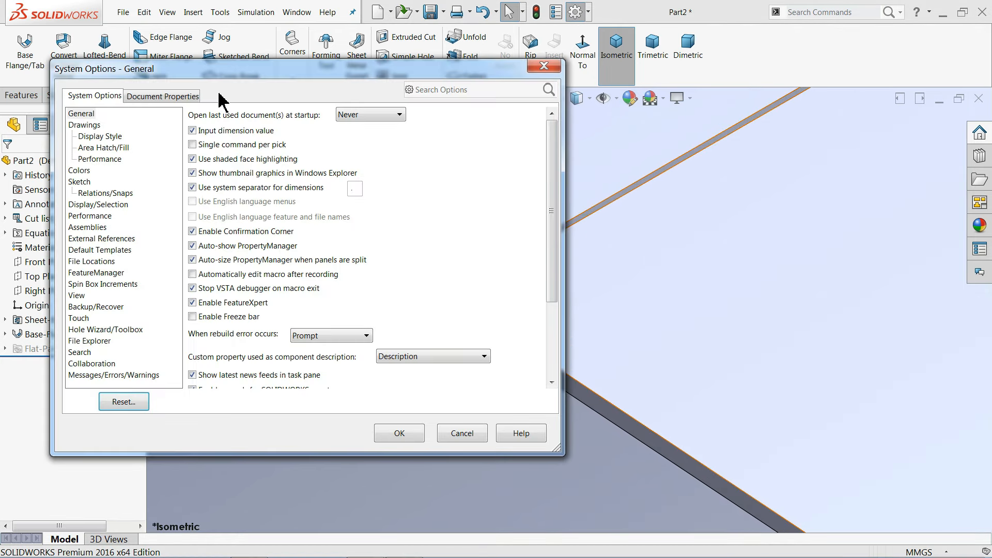
- Raise both the shaded and wireframe resolutions in the document's image quality settings to the start of the red zone and apply them
{"action": "left_click", "coordinate": [174, 98]}
{"action": "left_click", "coordinate": [98, 239]}
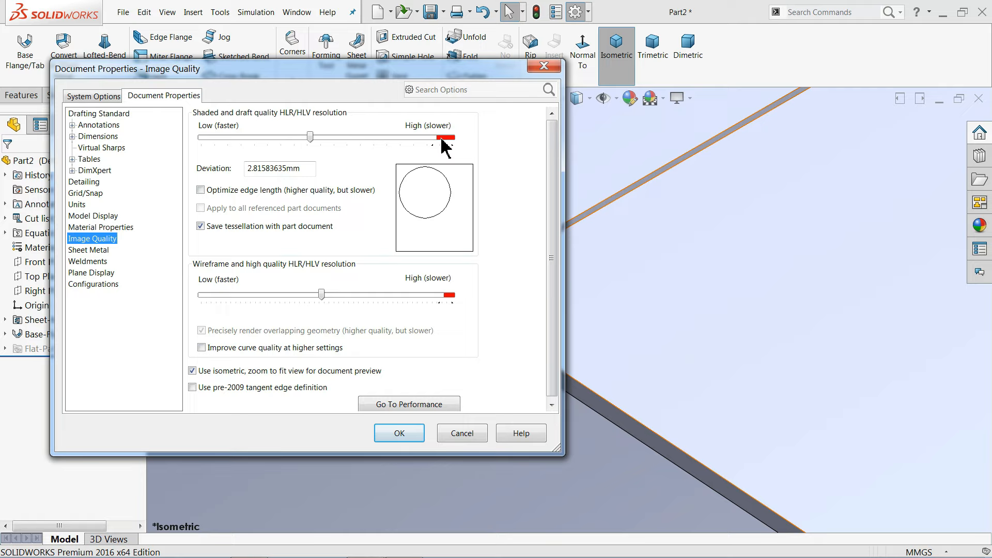
{"action": "left_click_drag", "start_coordinate": [312, 138], "coordinate": [443, 146]}
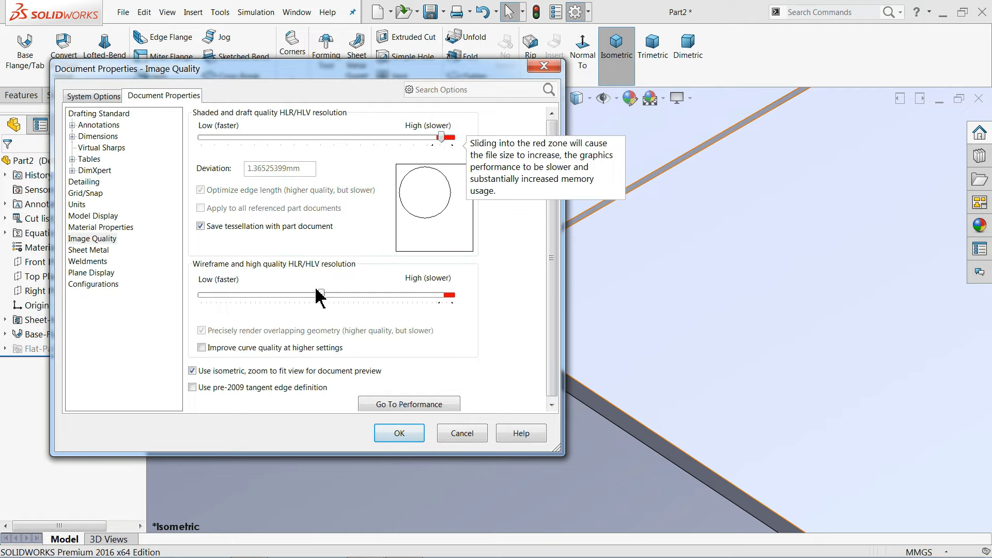
{"action": "left_click_drag", "start_coordinate": [319, 296], "coordinate": [446, 313]}
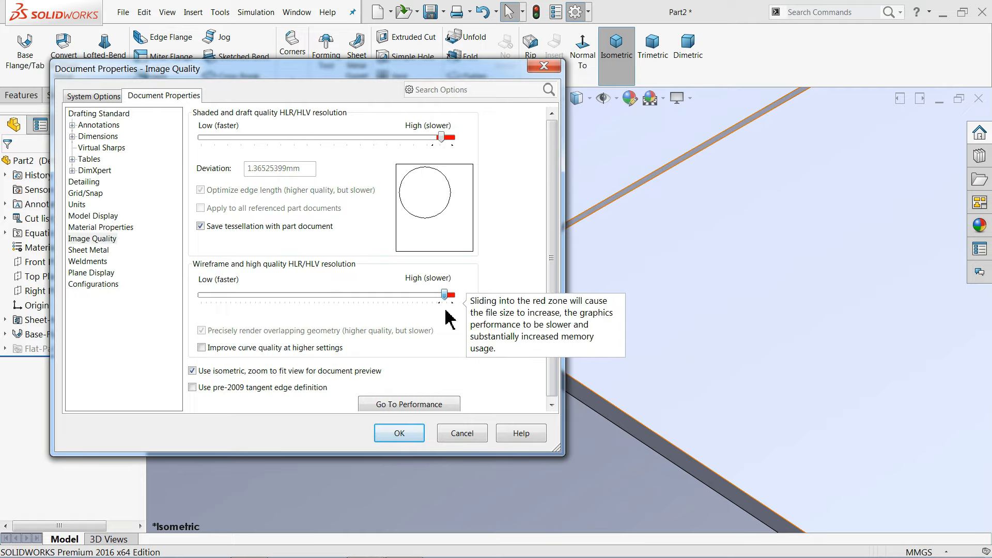
{"action": "left_click", "coordinate": [398, 433]}
{"action": "scroll", "coordinate": [450, 253], "scroll_direction": "down", "scroll_amount": 5}
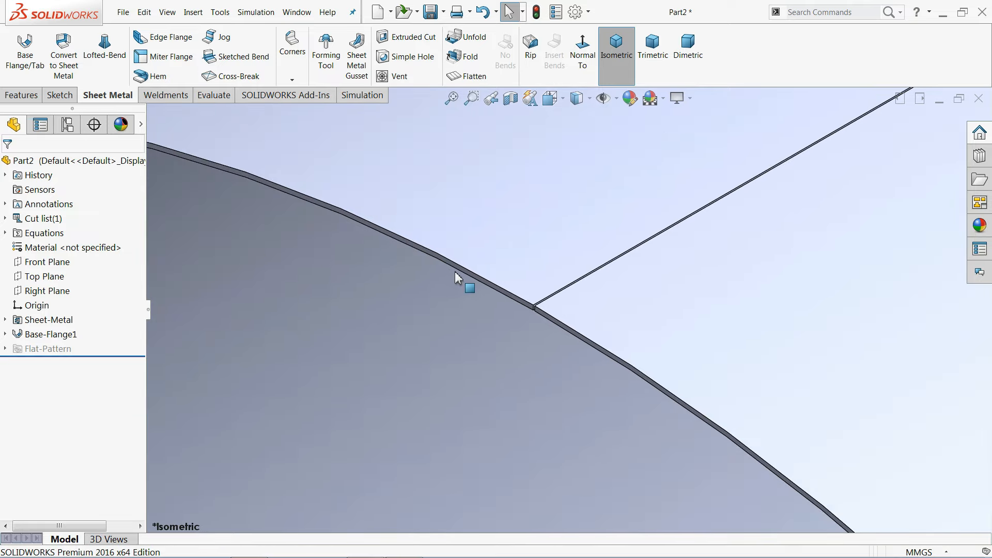
{"action": "left_click", "coordinate": [532, 38]}
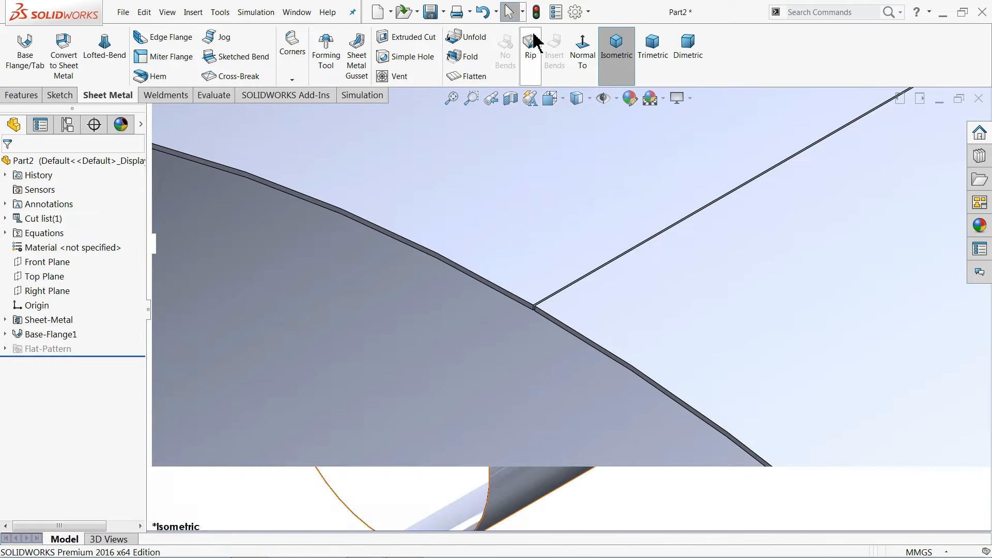
{"action": "scroll", "coordinate": [541, 257], "scroll_direction": "up", "scroll_amount": 10}
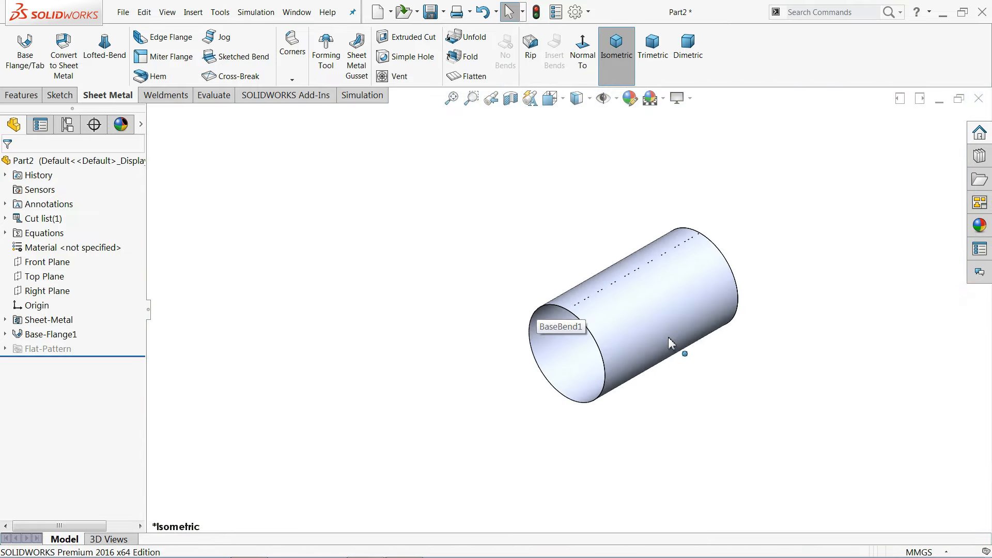
- Start a sketch on the shell's front end face and draw two origin-centred circles outside its rim, about 2155 mm and 2506 mm in diameter
{"action": "scroll", "coordinate": [571, 336], "scroll_direction": "down", "scroll_amount": 10}
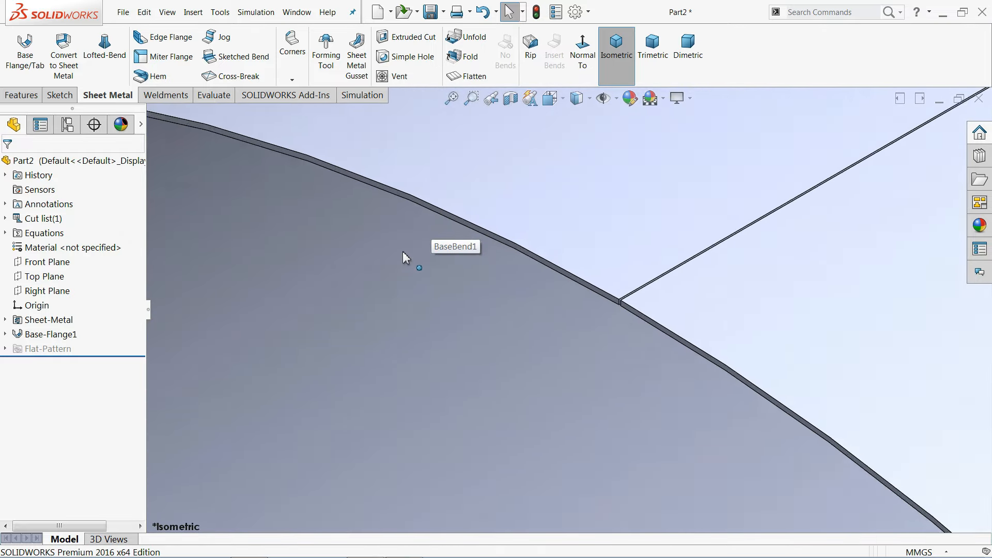
{"action": "left_click", "coordinate": [463, 194]}
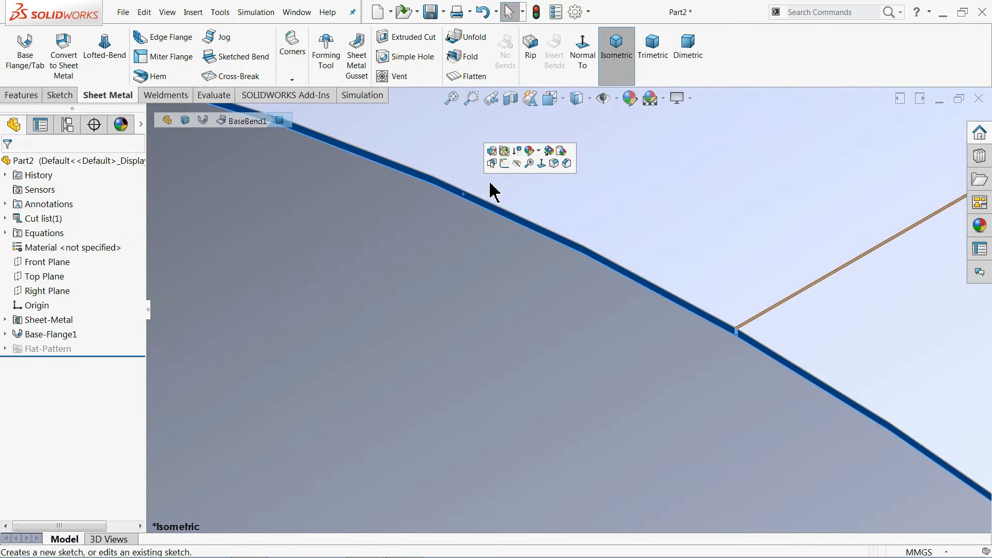
{"action": "left_click", "coordinate": [504, 164]}
{"action": "left_click", "coordinate": [578, 54]}
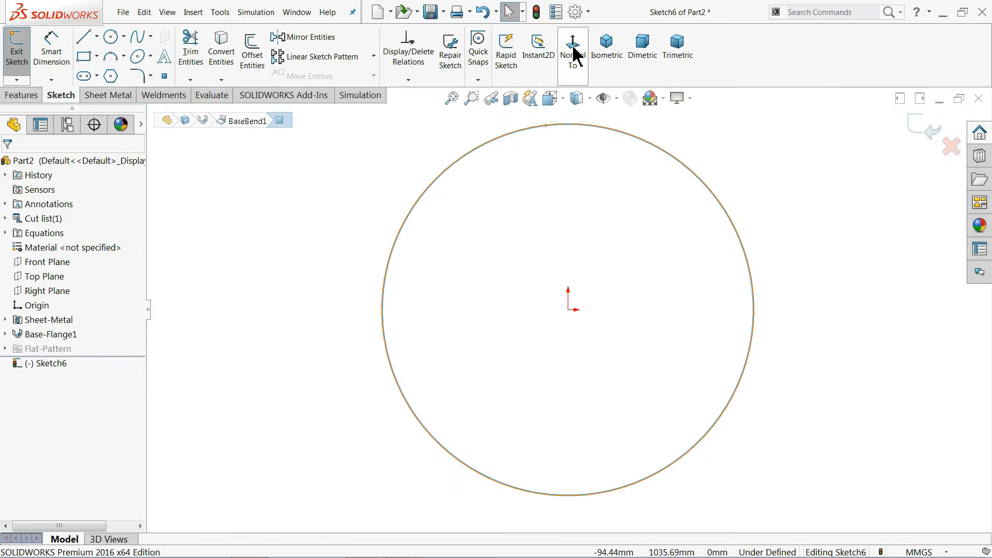
{"action": "left_click", "coordinate": [111, 38]}
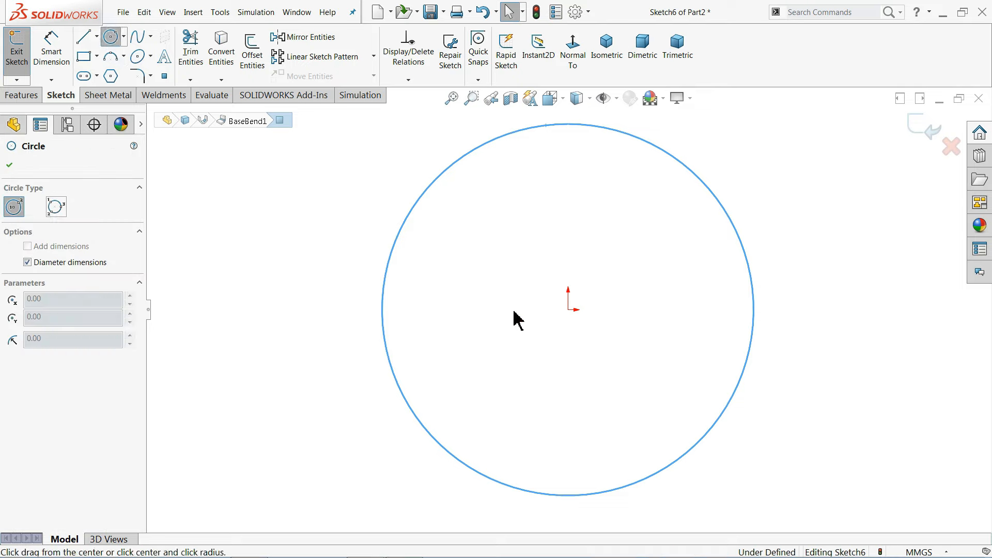
{"action": "left_click", "coordinate": [568, 309]}
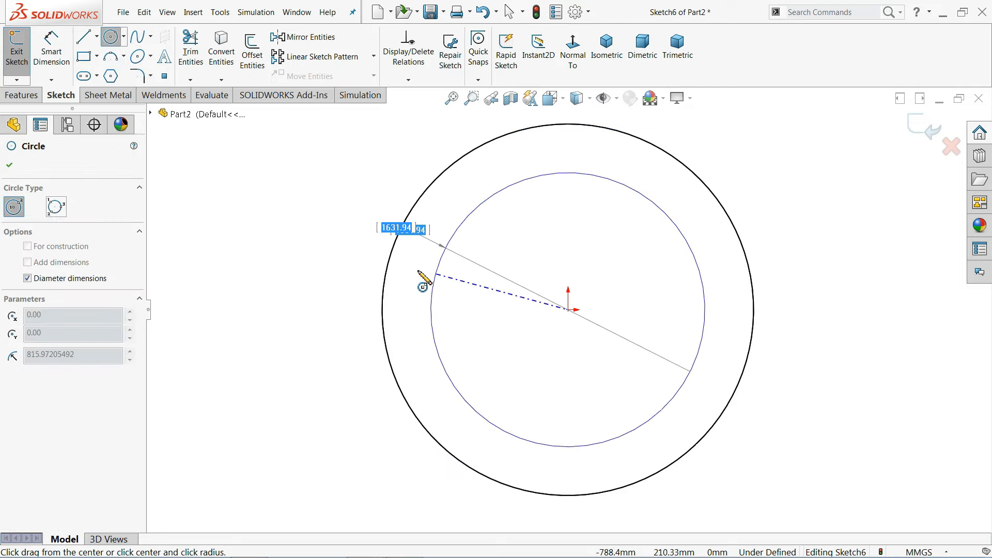
{"action": "left_click", "coordinate": [374, 266]}
{"action": "left_click", "coordinate": [566, 310]}
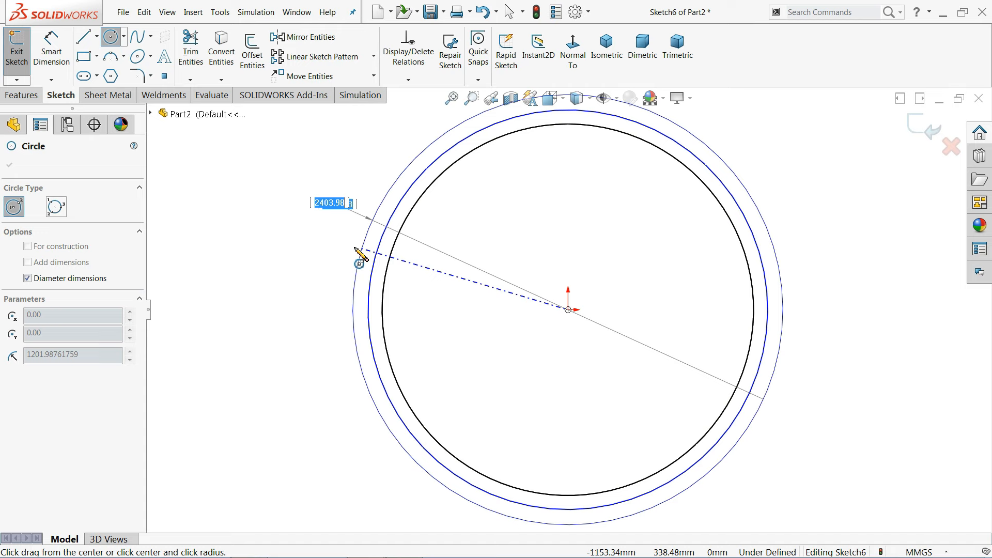
{"action": "left_click", "coordinate": [346, 247]}
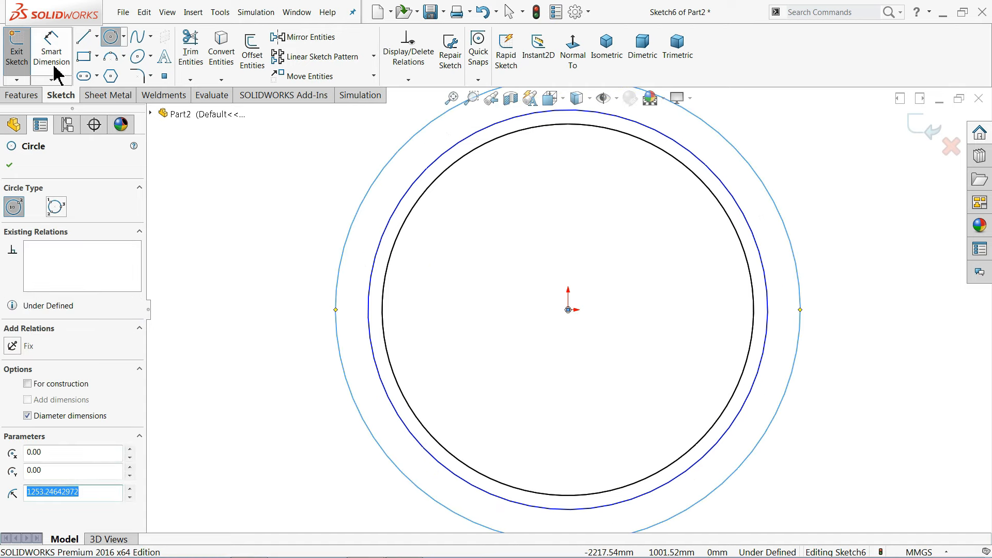
- Dimension the outer circle's diameter and set it to 2200 mm
{"action": "left_click", "coordinate": [50, 61]}
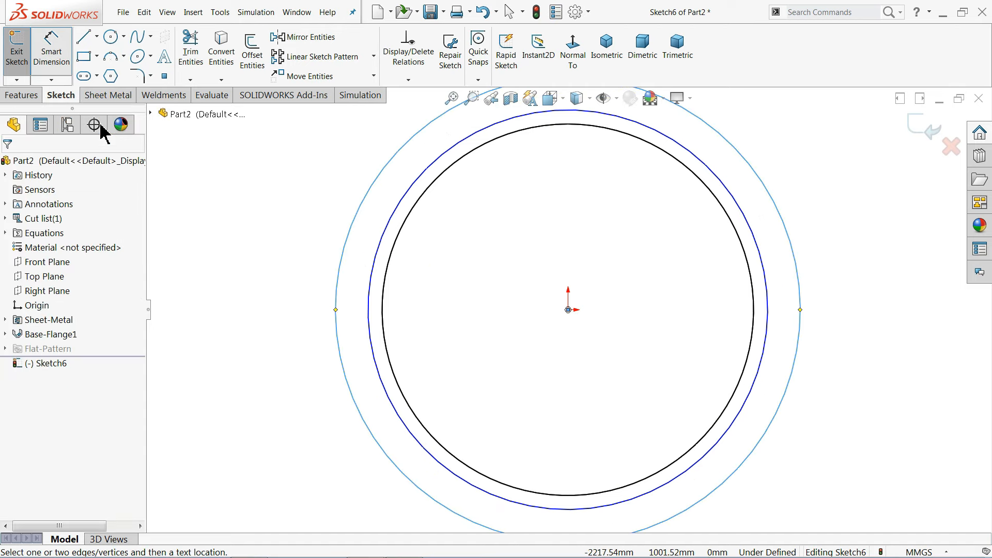
{"action": "left_click", "coordinate": [336, 318]}
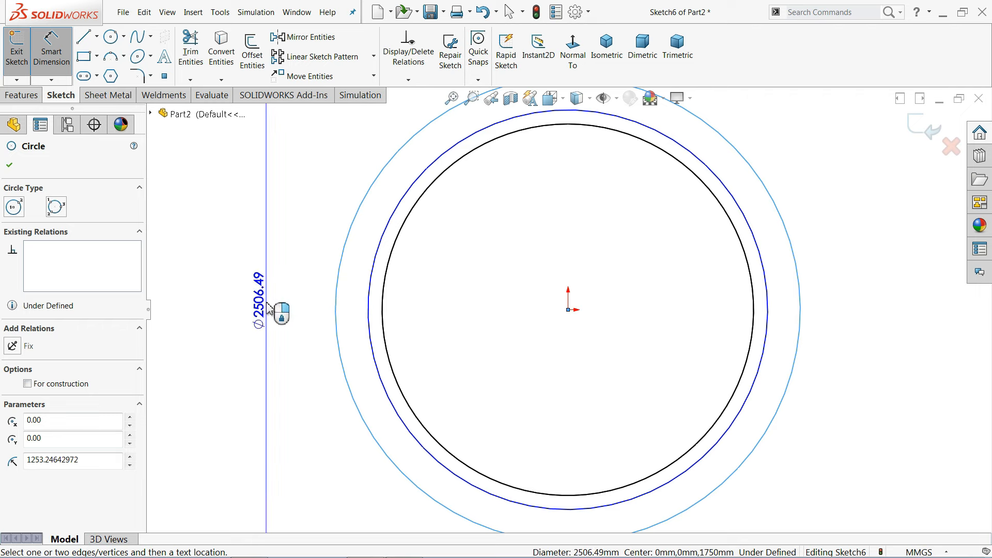
{"action": "left_click", "coordinate": [266, 310]}
{"action": "type", "text": "20"}
{"action": "key", "text": "BackSpace"}
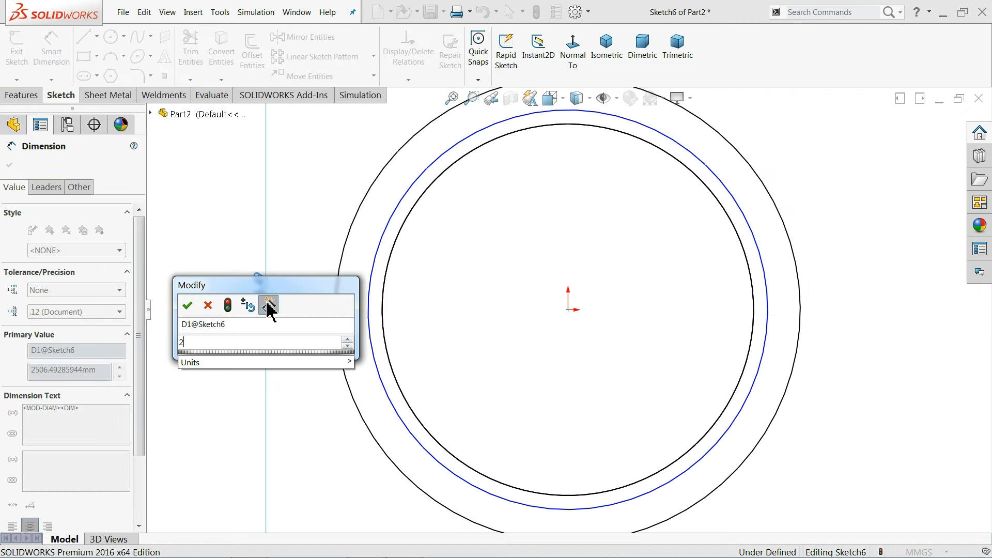
{"action": "type", "text": "200"}
{"action": "left_click", "coordinate": [187, 305]}
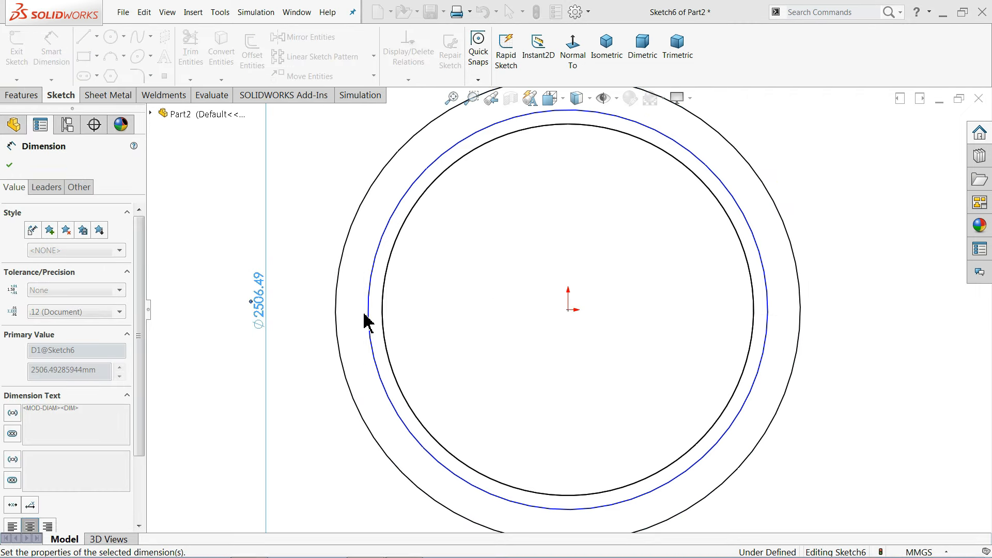
- Dimension the inner circle's diameter and set it to 2000 mm
{"action": "left_click", "coordinate": [370, 321]}
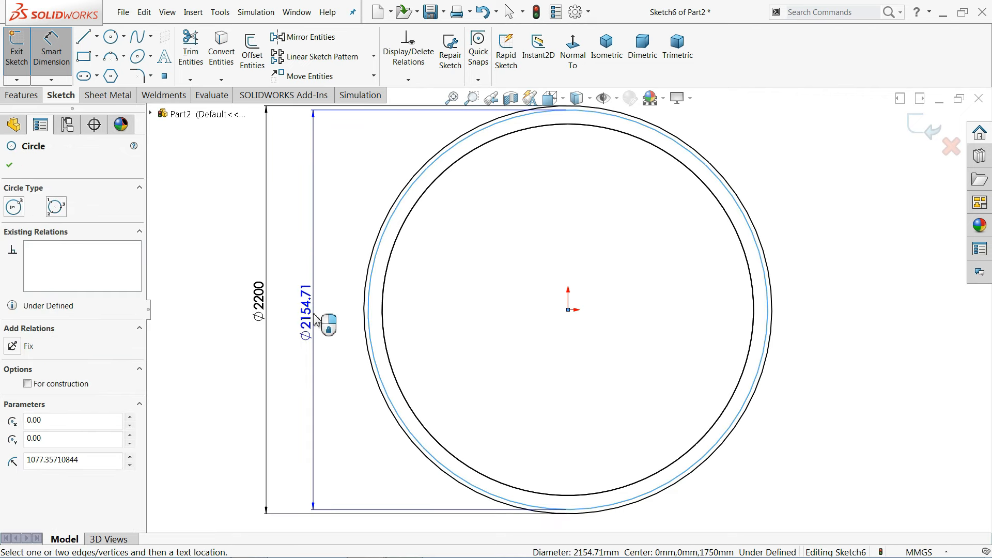
{"action": "left_click", "coordinate": [316, 319]}
{"action": "type", "text": "200"}
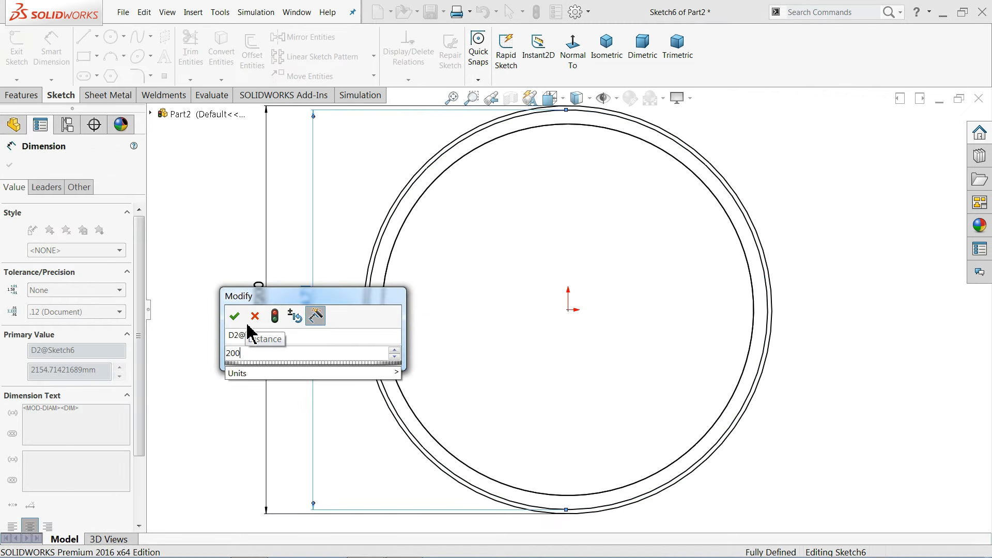
{"action": "type", "text": "0"}
{"action": "left_click", "coordinate": [235, 317]}
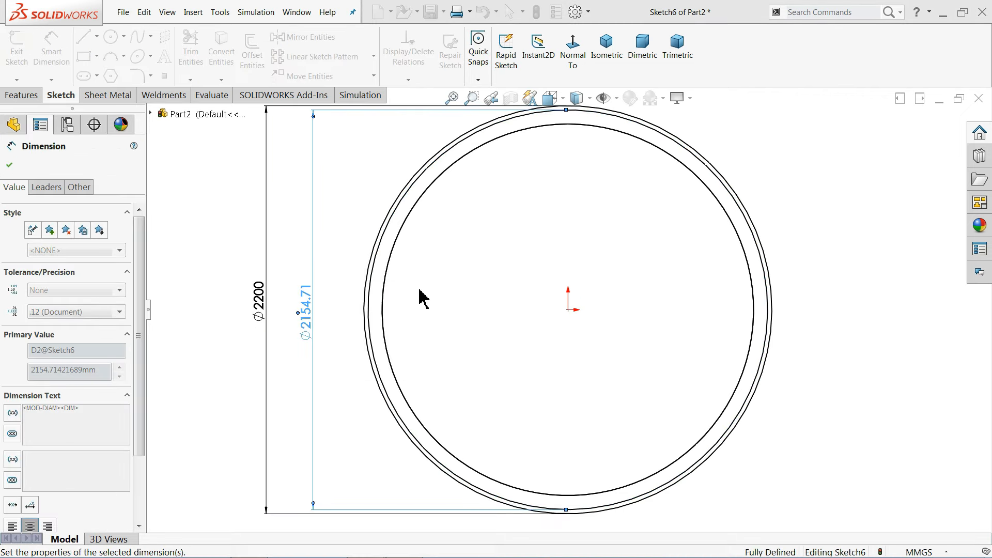
- Extrude the ring profile 20 mm outward with a Blind end condition and Merge result turned off, as a separate flange body
{"action": "left_click", "coordinate": [607, 52]}
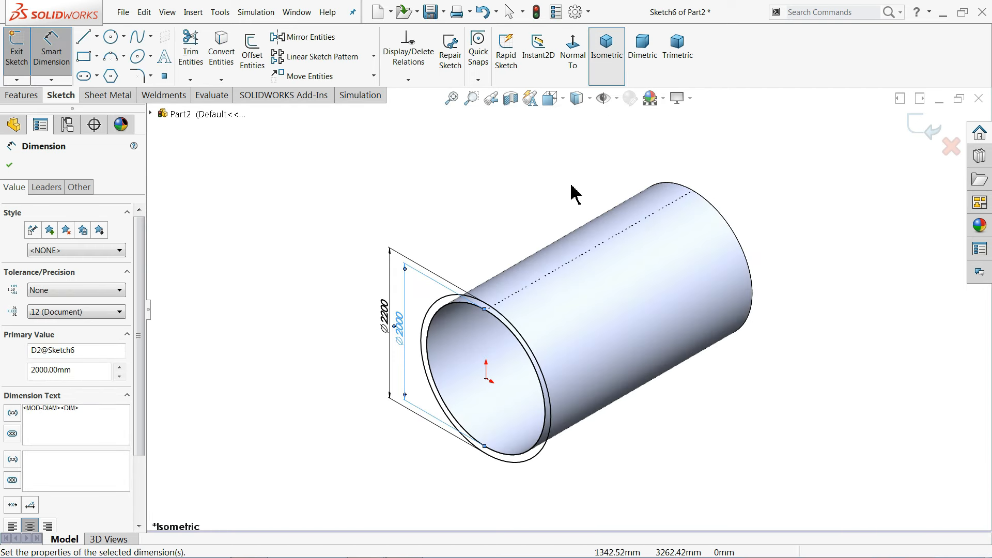
{"action": "scroll", "coordinate": [437, 228], "scroll_direction": "down", "scroll_amount": 5}
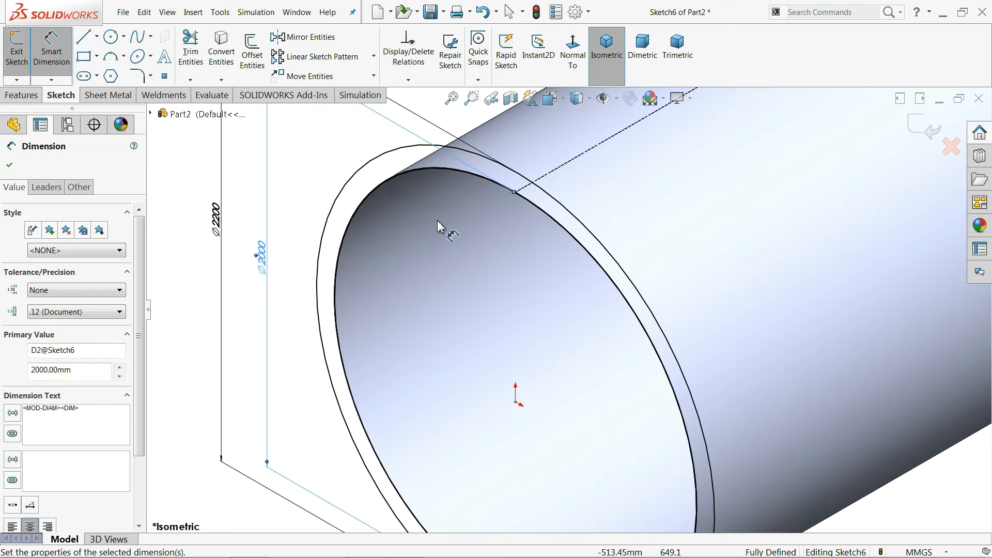
{"action": "left_click", "coordinate": [23, 95]}
{"action": "left_click", "coordinate": [19, 57]}
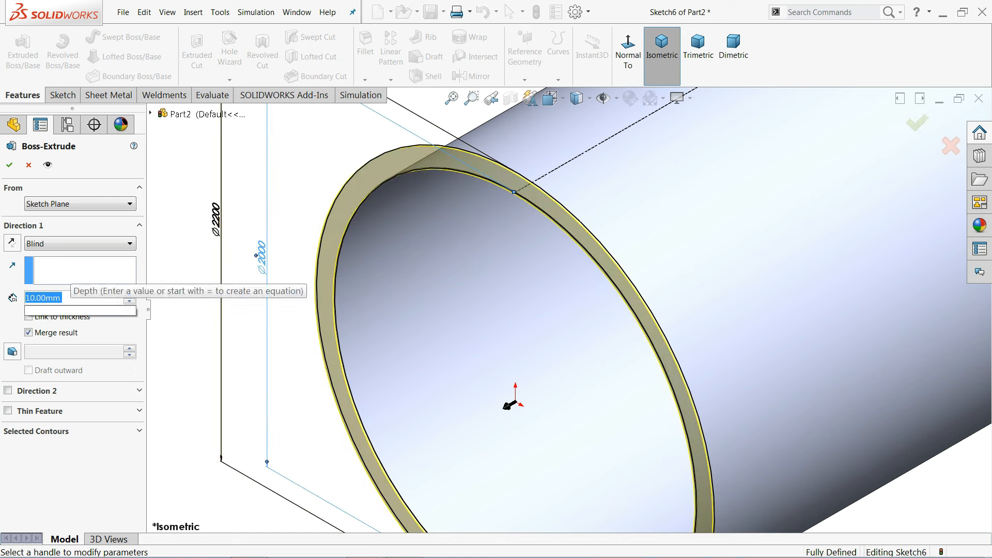
{"action": "type", "text": "20"}
{"action": "key", "text": "Return"}
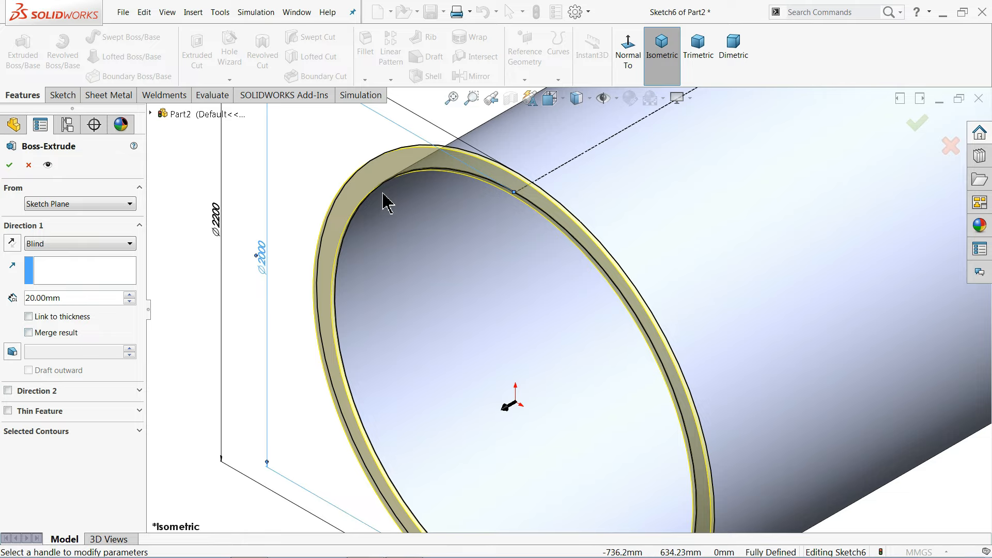
{"action": "scroll", "coordinate": [385, 195], "scroll_direction": "up", "scroll_amount": 7}
{"action": "scroll", "coordinate": [705, 334], "scroll_direction": "down", "scroll_amount": 4}
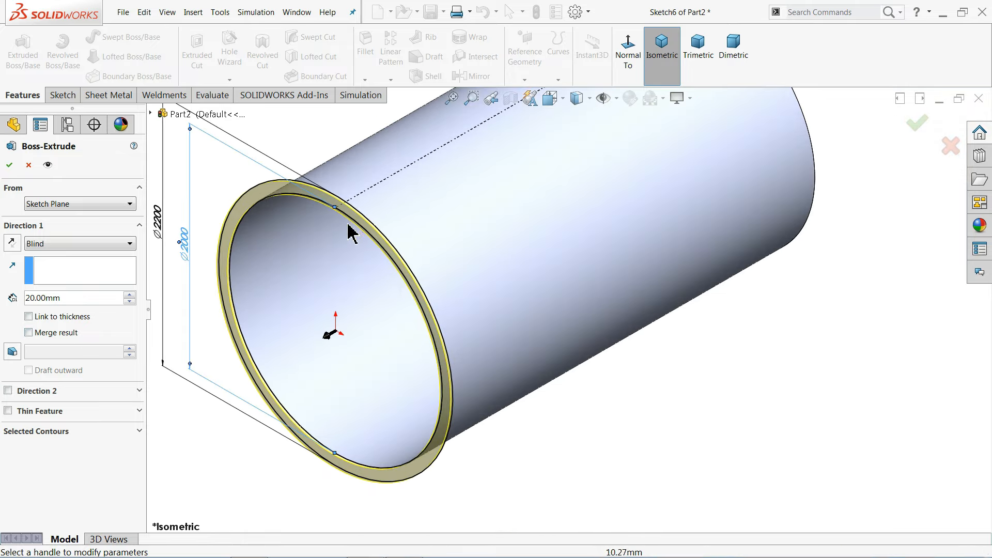
{"action": "left_click", "coordinate": [10, 165]}
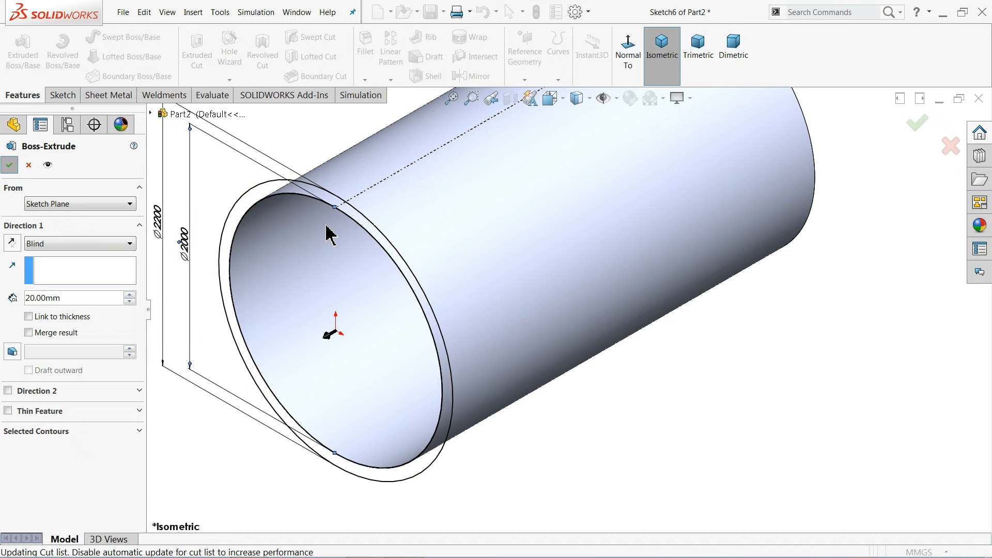
- Start a sketch on the flange ring's front face and convert both circles of the first ring's sketch into it
{"action": "scroll", "coordinate": [335, 230], "scroll_direction": "down", "scroll_amount": 4}
{"action": "left_click", "coordinate": [385, 199]}
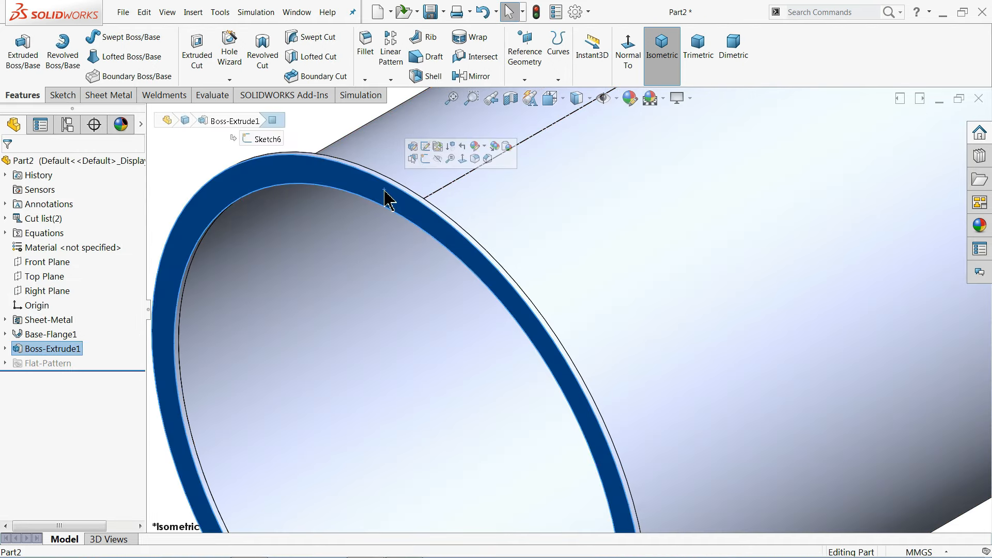
{"action": "left_click", "coordinate": [424, 160]}
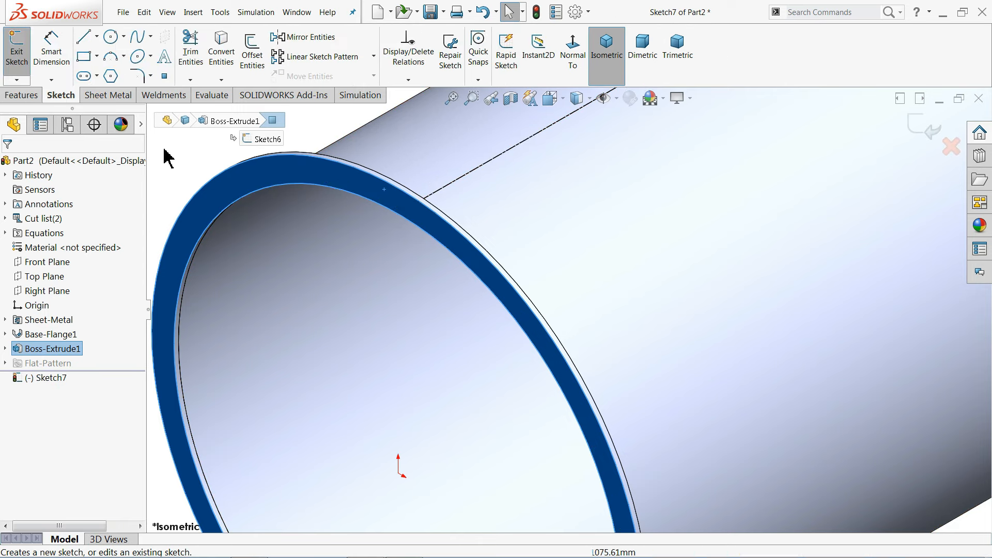
{"action": "left_click", "coordinate": [5, 349]}
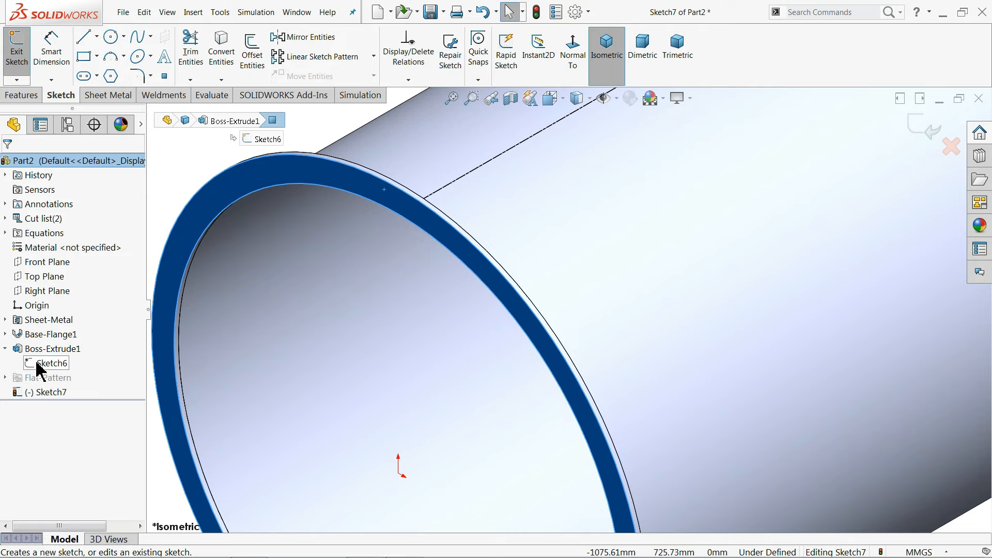
{"action": "left_click", "coordinate": [49, 364]}
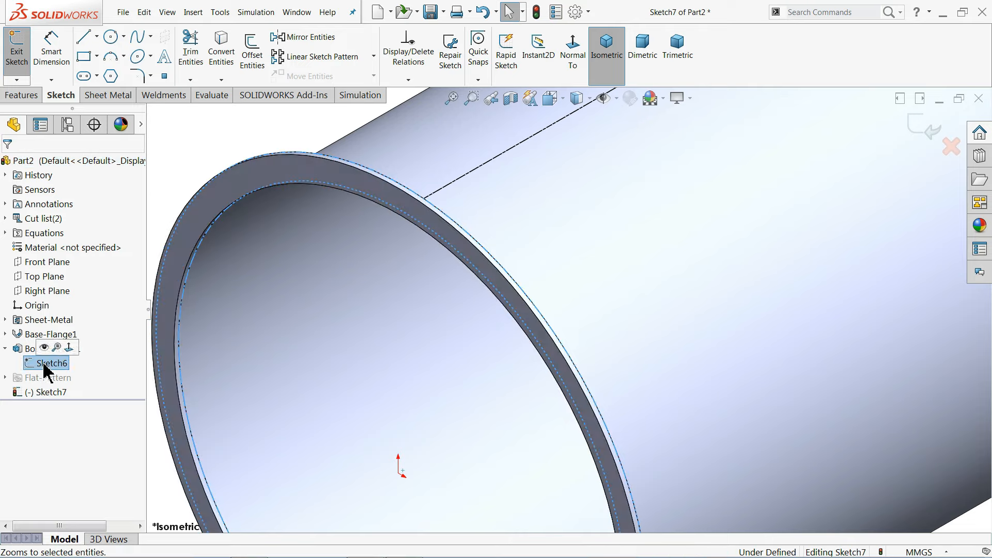
{"action": "left_click", "coordinate": [221, 55]}
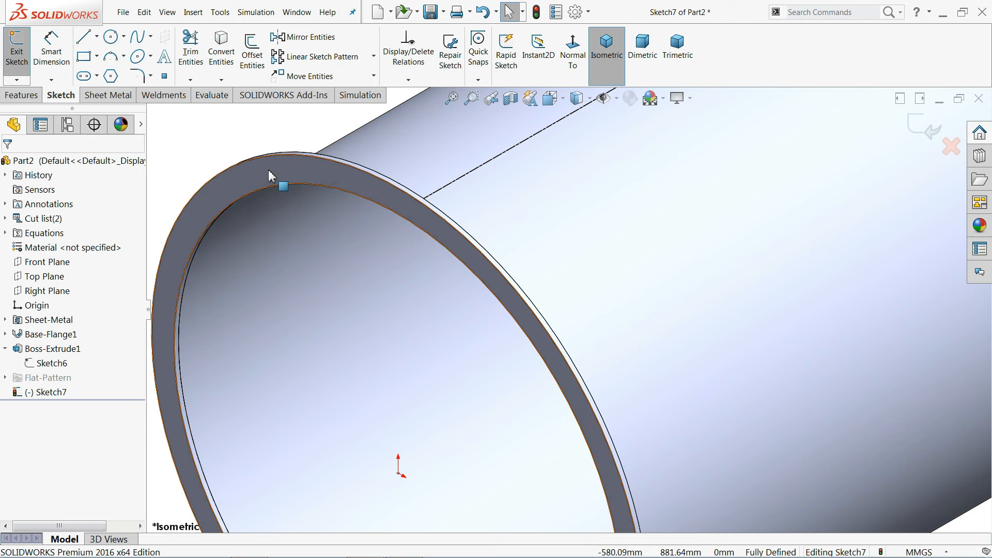
- Extrude the converted ring profile 20 mm with a Blind end condition and Merge result turned off, as a second flange body
{"action": "left_click", "coordinate": [22, 95]}
{"action": "left_click", "coordinate": [23, 57]}
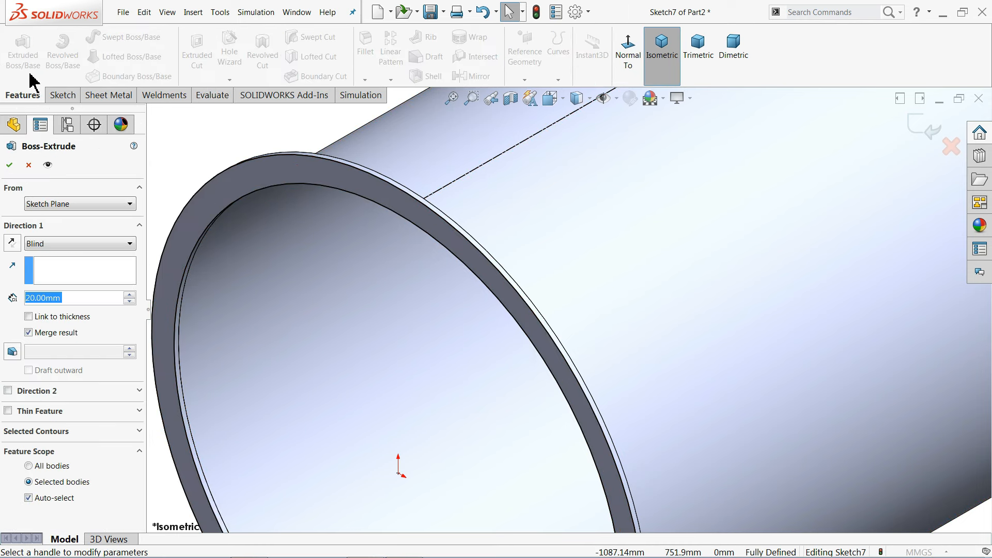
{"action": "scroll", "coordinate": [372, 173], "scroll_direction": "down", "scroll_amount": 2}
{"action": "scroll", "coordinate": [390, 238], "scroll_direction": "down", "scroll_amount": 1}
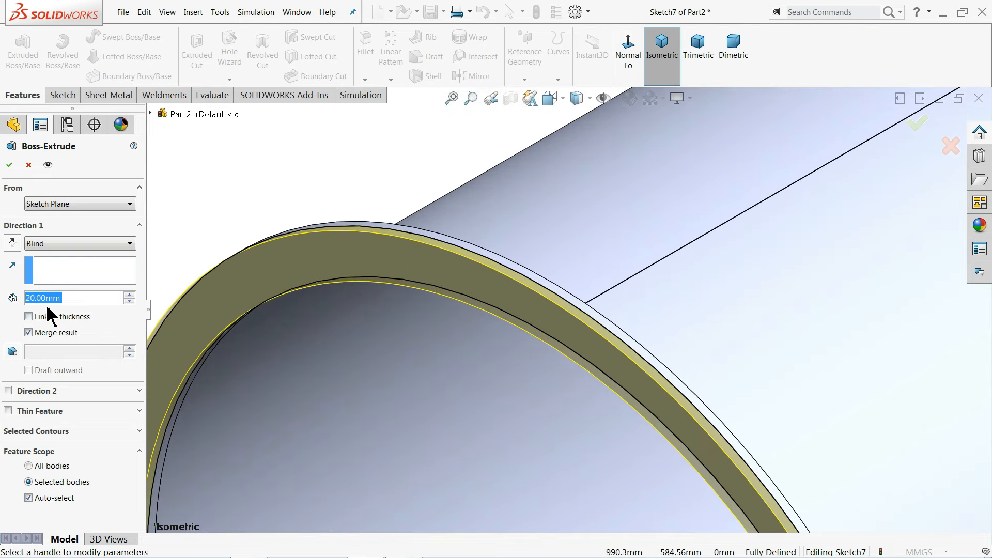
{"action": "left_click", "coordinate": [28, 333]}
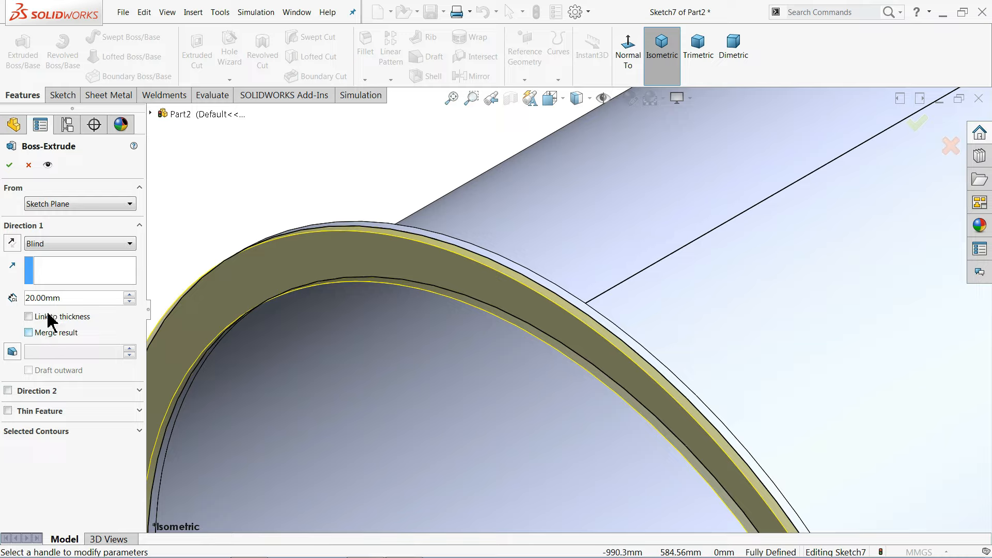
{"action": "left_click", "coordinate": [9, 170]}
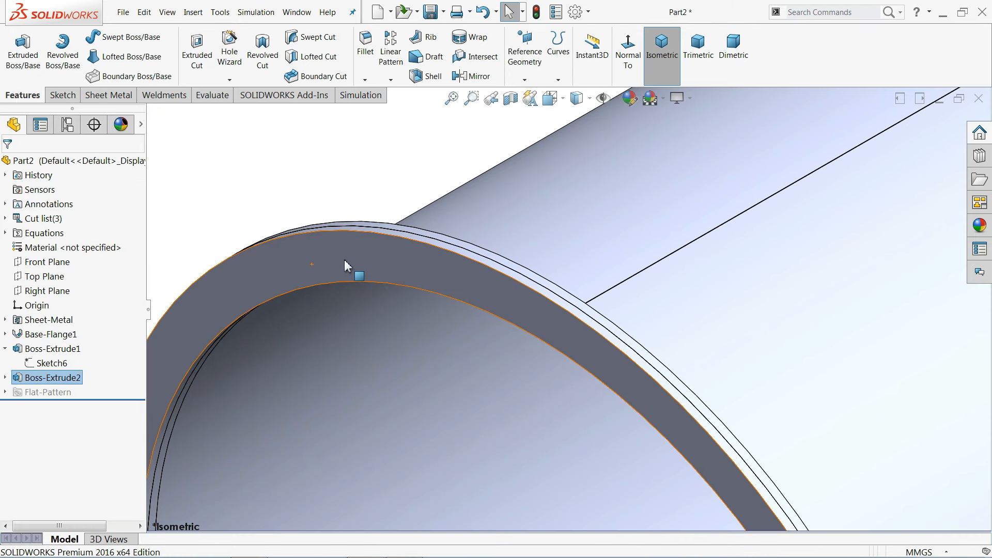
- Examine the cut list items, highlighting the sheet metal shell and each of the two flange ring bodies in the model
{"action": "left_click", "coordinate": [5, 218]}
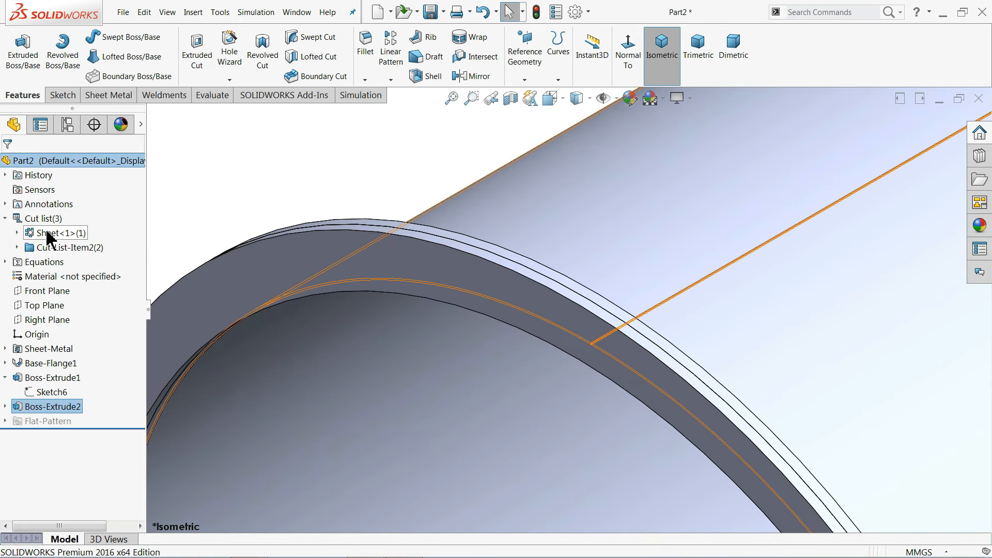
{"action": "left_click", "coordinate": [48, 232]}
{"action": "left_click", "coordinate": [17, 248]}
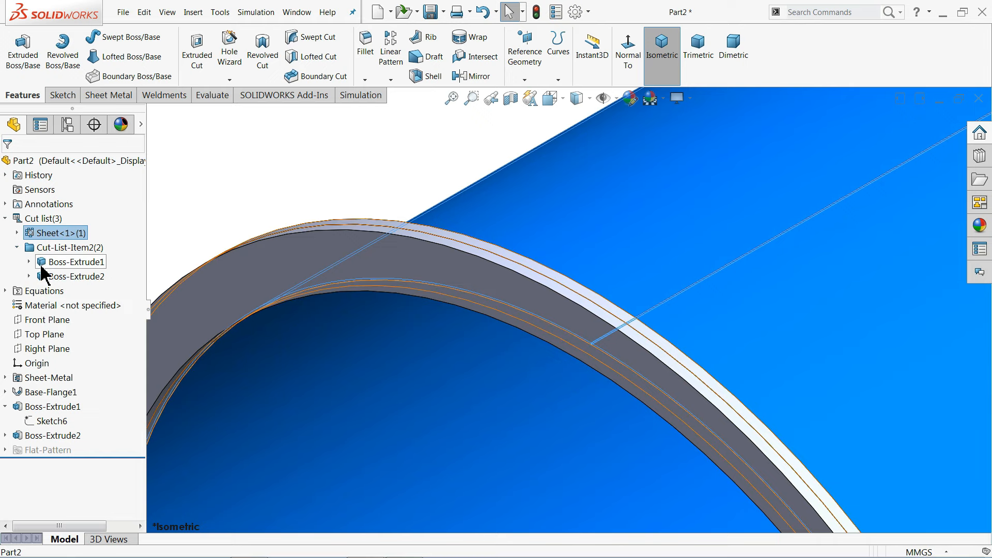
{"action": "left_click", "coordinate": [53, 264]}
{"action": "left_click", "coordinate": [70, 279]}
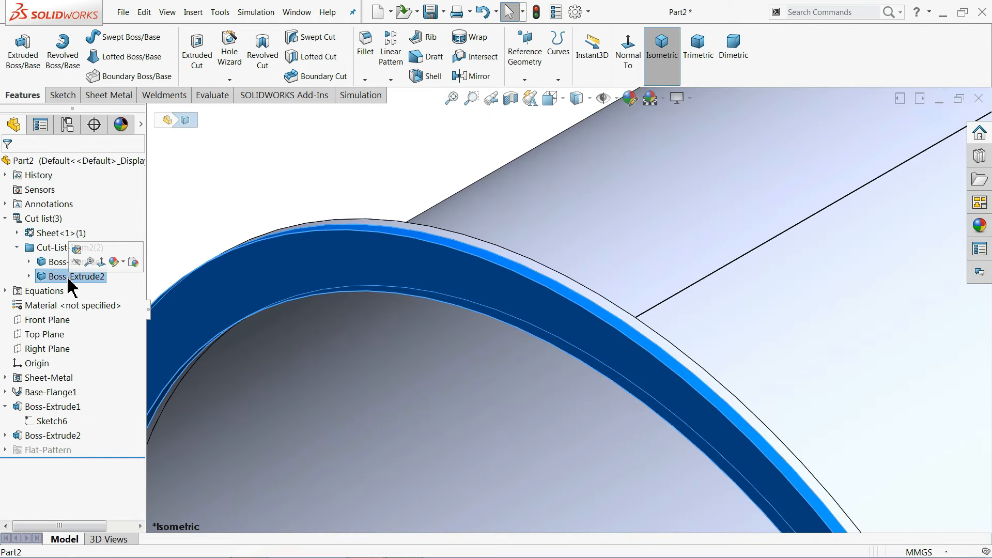
{"action": "left_click", "coordinate": [18, 248]}
{"action": "scroll", "coordinate": [317, 262], "scroll_direction": "up", "scroll_amount": 7}
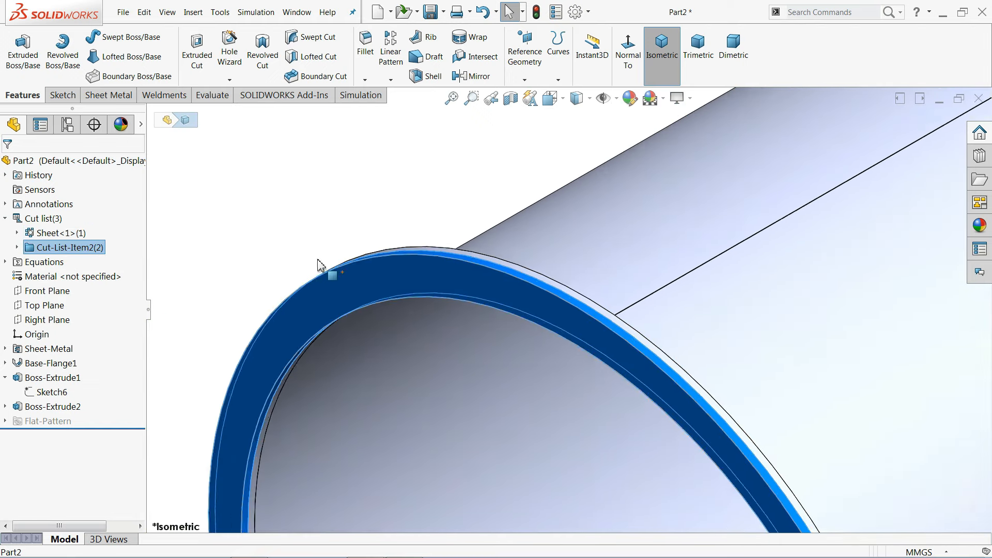
{"action": "scroll", "coordinate": [584, 356], "scroll_direction": "up", "scroll_amount": 5}
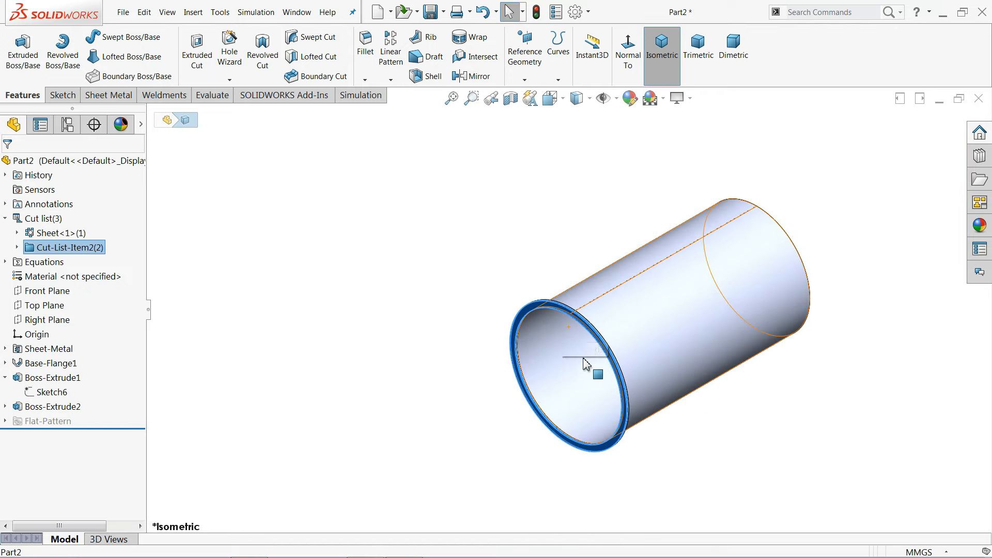
{"action": "scroll", "coordinate": [586, 362], "scroll_direction": "down", "scroll_amount": 7}
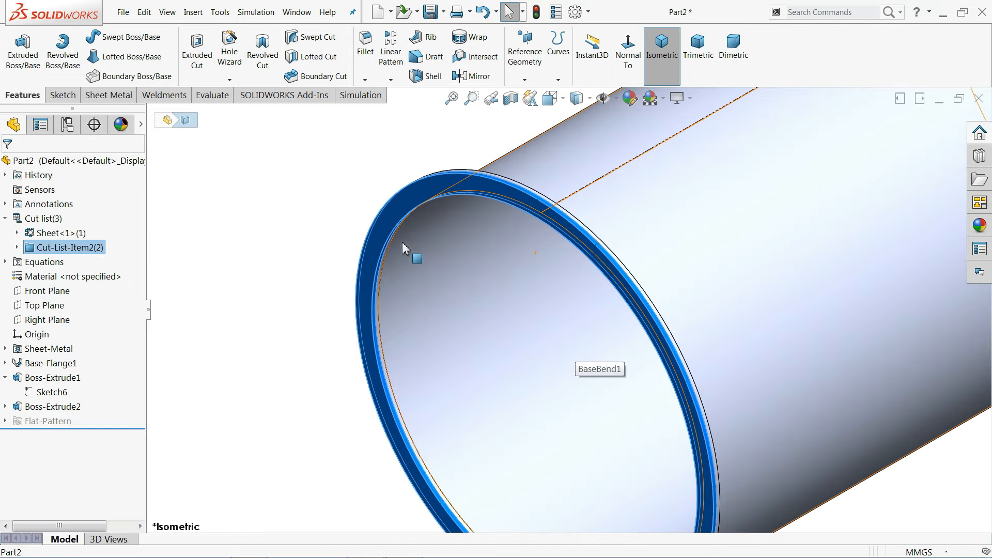
- Start a sketch on the outer flange ring's face and draw a 2100 mm diameter construction circle centred on the origin
{"action": "left_click", "coordinate": [301, 217]}
{"action": "scroll", "coordinate": [465, 230], "scroll_direction": "down", "scroll_amount": 5}
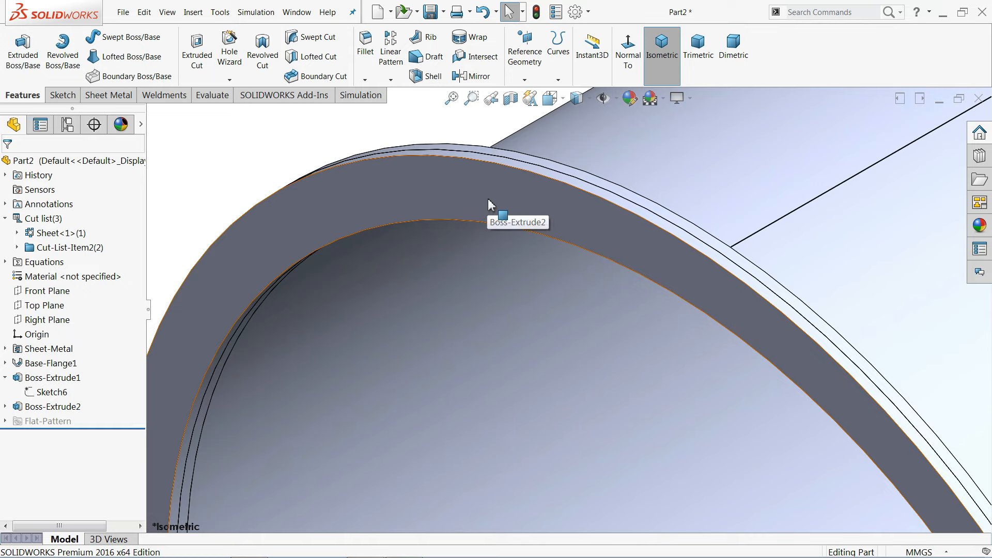
{"action": "left_click", "coordinate": [492, 206]}
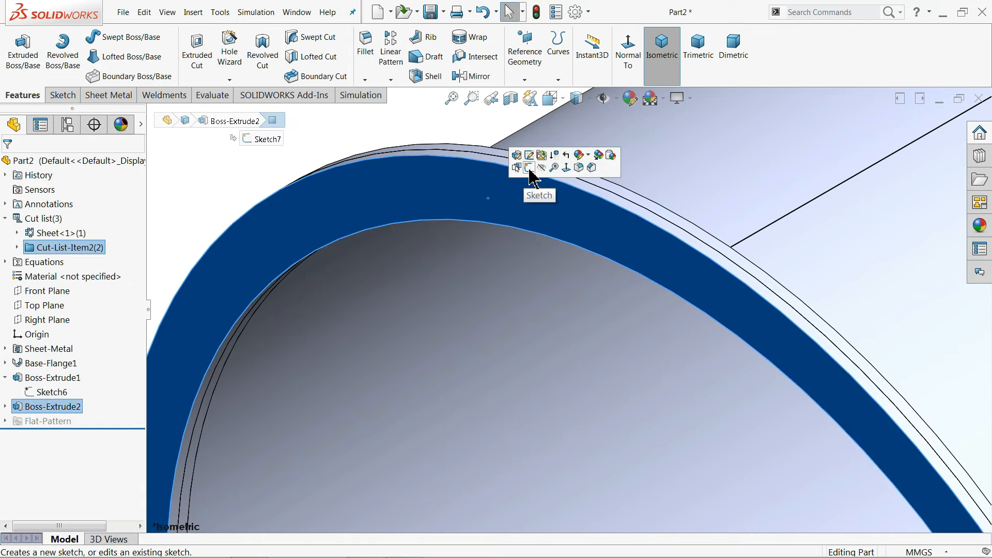
{"action": "left_click", "coordinate": [531, 175]}
{"action": "left_click", "coordinate": [572, 51]}
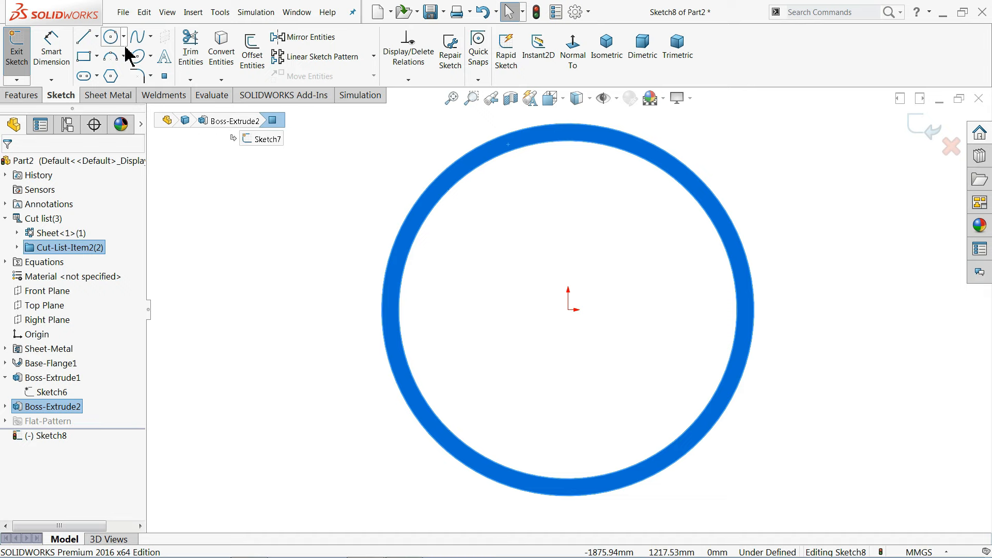
{"action": "left_click", "coordinate": [110, 37]}
{"action": "left_click", "coordinate": [568, 310]}
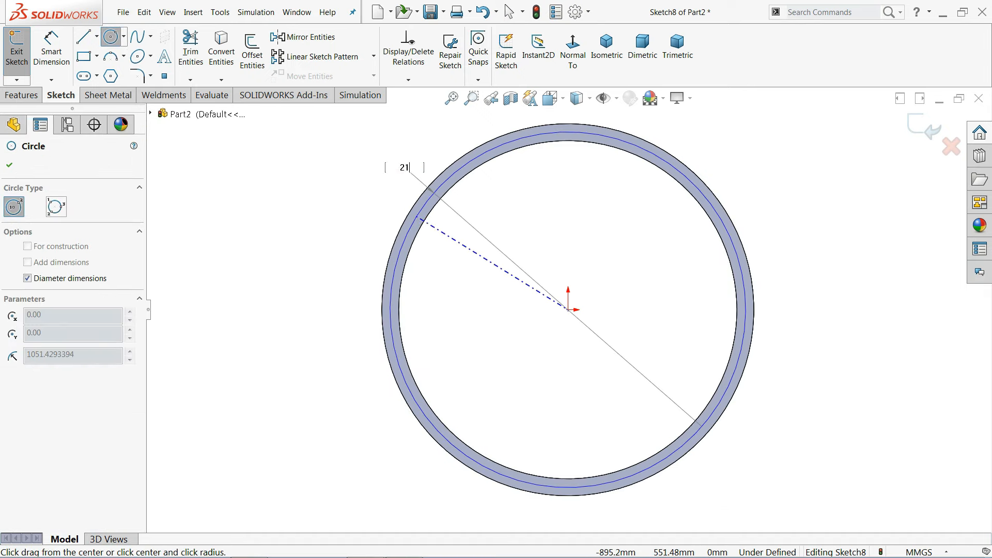
{"action": "left_click", "coordinate": [419, 219]}
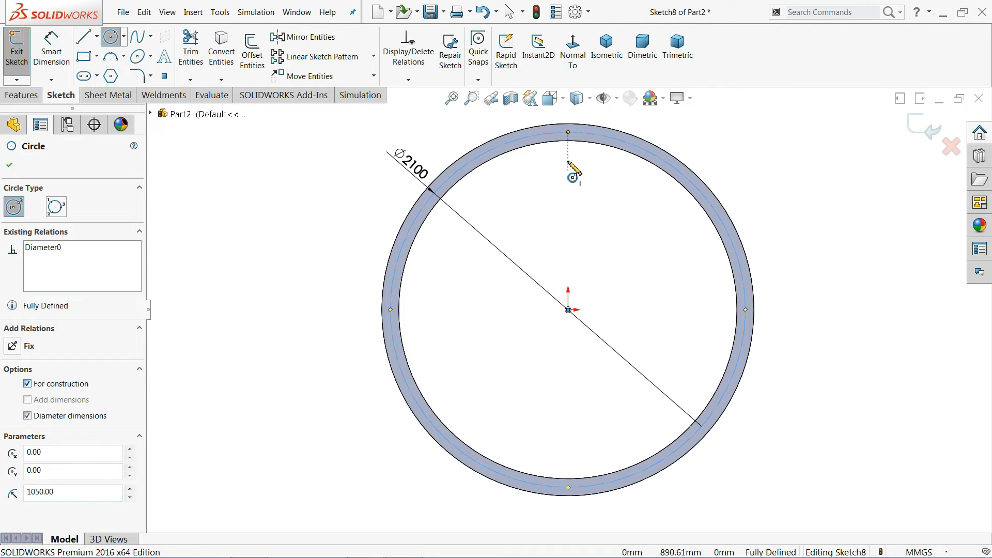
{"action": "left_click", "coordinate": [10, 164]}
- Sketch a 40 mm diameter circle centred on the construction circle's uppermost point
{"action": "scroll", "coordinate": [589, 168], "scroll_direction": "down", "scroll_amount": 5}
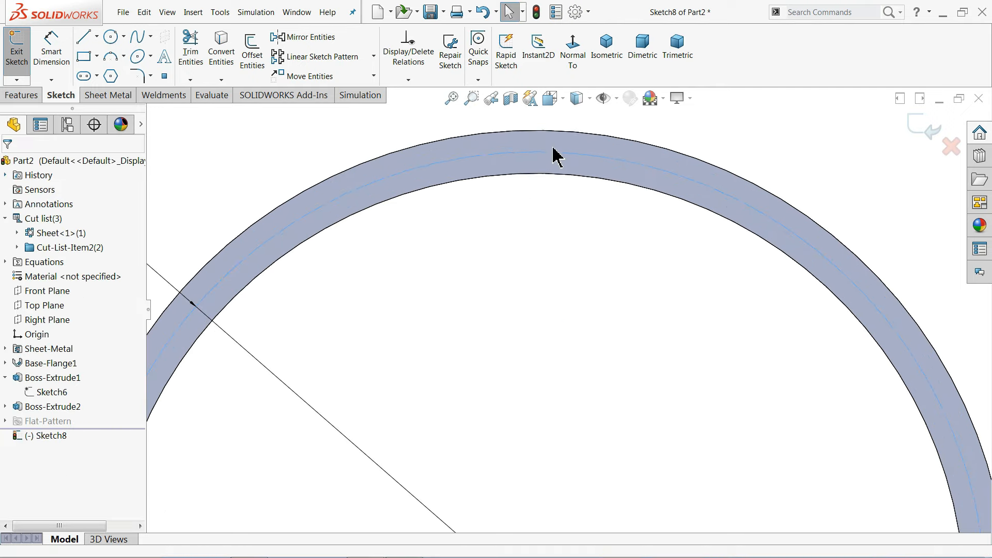
{"action": "left_click", "coordinate": [111, 37]}
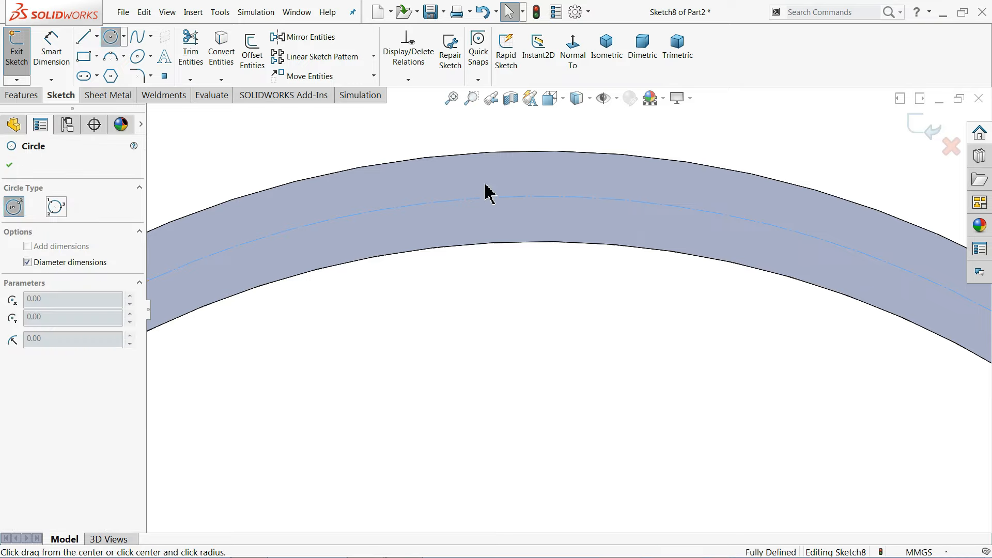
{"action": "left_click", "coordinate": [539, 196]}
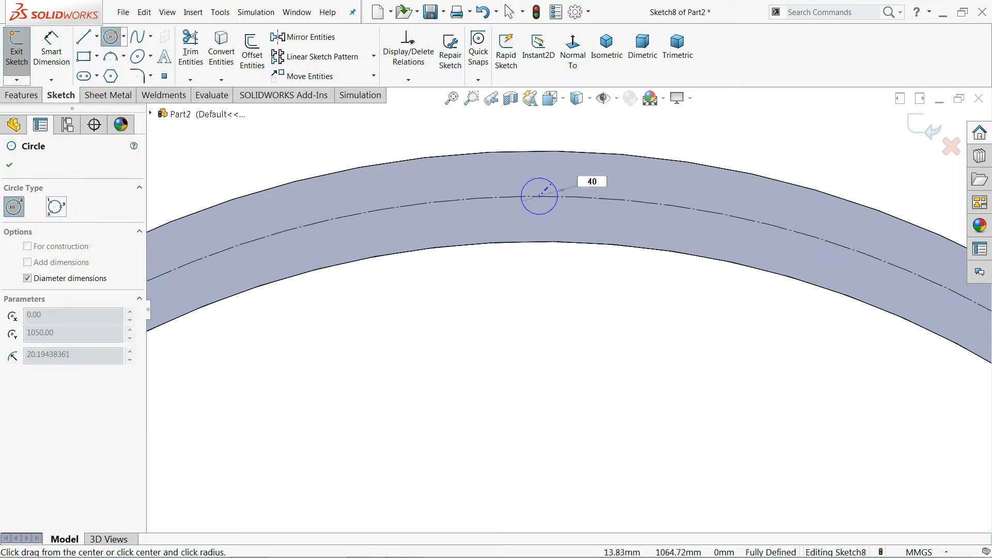
{"action": "key", "text": "Return"}
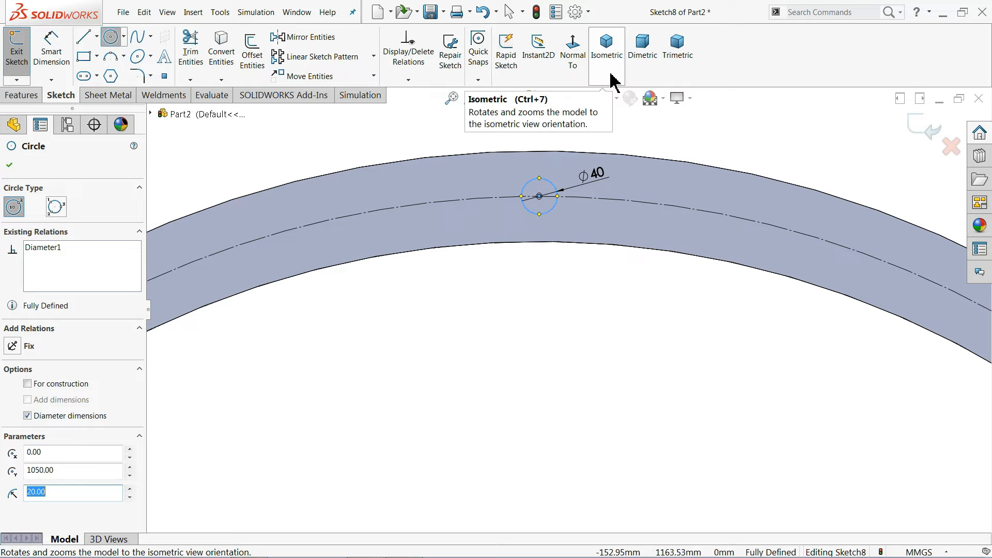
{"action": "left_click", "coordinate": [21, 95]}
{"action": "left_click", "coordinate": [207, 59]}
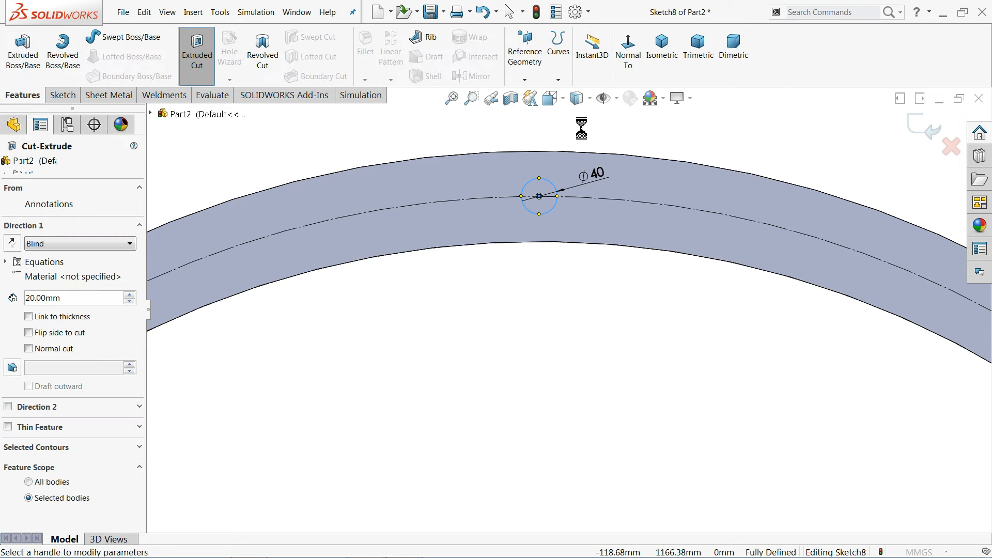
{"action": "left_click", "coordinate": [661, 68]}
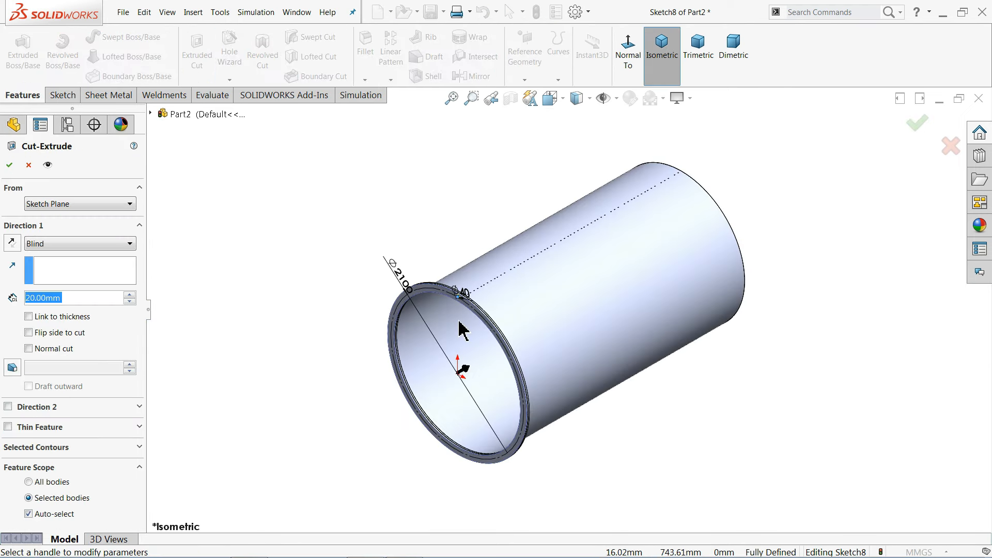
{"action": "scroll", "coordinate": [465, 326], "scroll_direction": "up", "scroll_amount": 5}
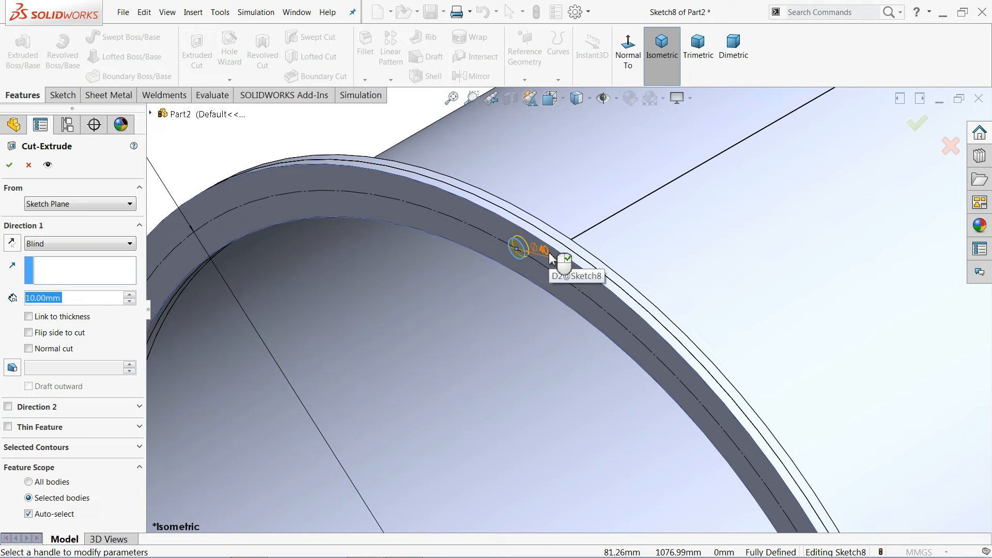
{"action": "left_click", "coordinate": [28, 165]}
- Pattern the 40 mm circle around the origin with a Circular Sketch Pattern of 30 equally spaced instances over 360 degrees
{"action": "left_click", "coordinate": [628, 51]}
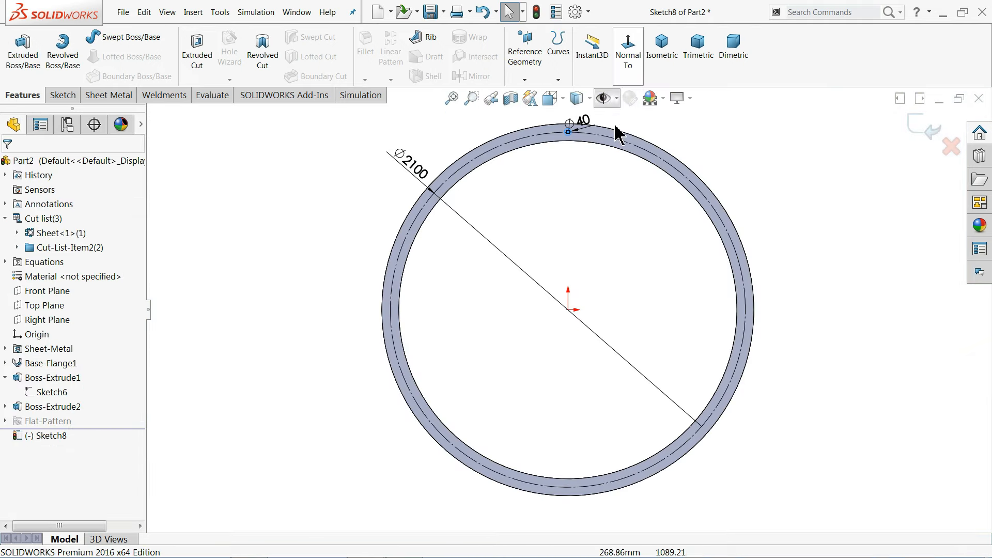
{"action": "scroll", "coordinate": [610, 144], "scroll_direction": "up", "scroll_amount": 3}
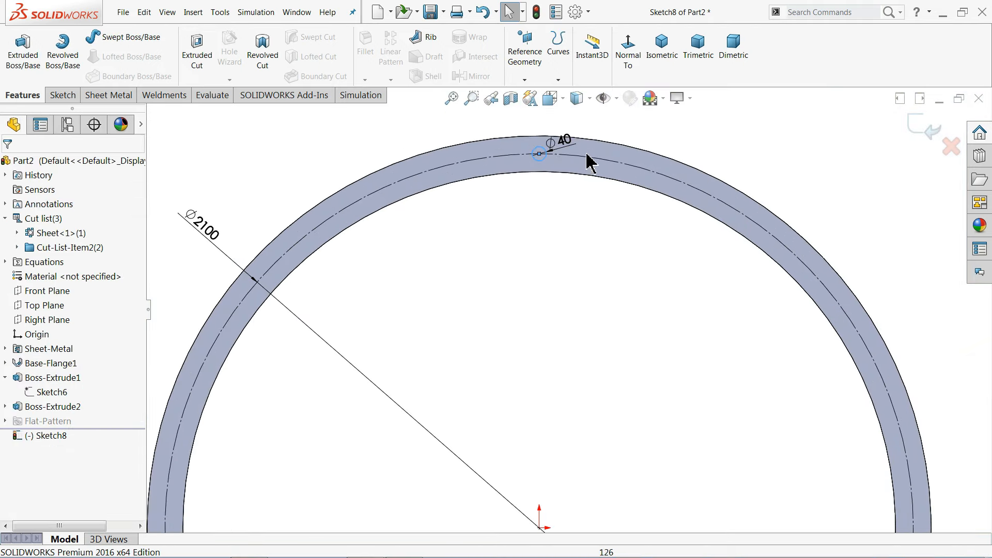
{"action": "left_click", "coordinate": [72, 95]}
{"action": "left_click", "coordinate": [373, 57]}
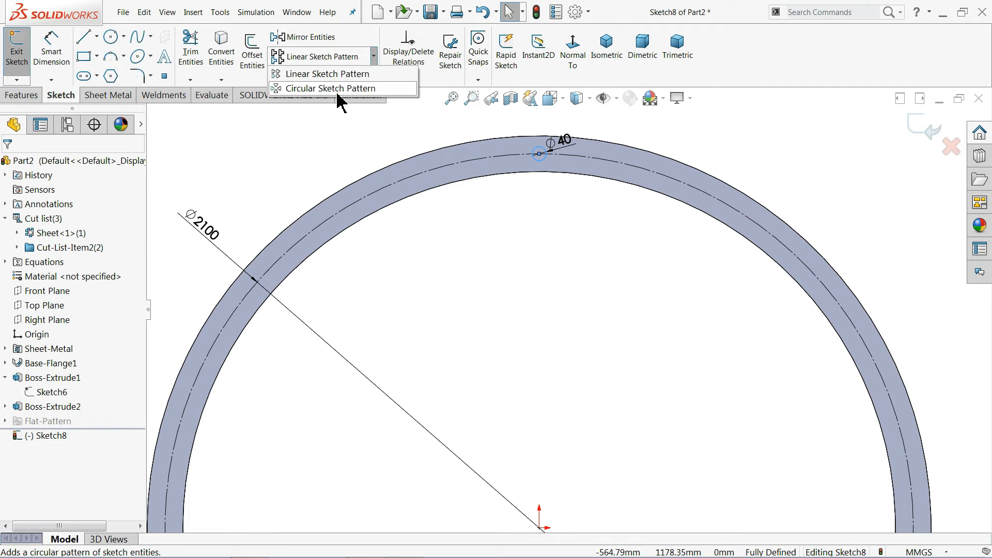
{"action": "left_click", "coordinate": [324, 89]}
{"action": "scroll", "coordinate": [555, 354], "scroll_direction": "down", "scroll_amount": 4}
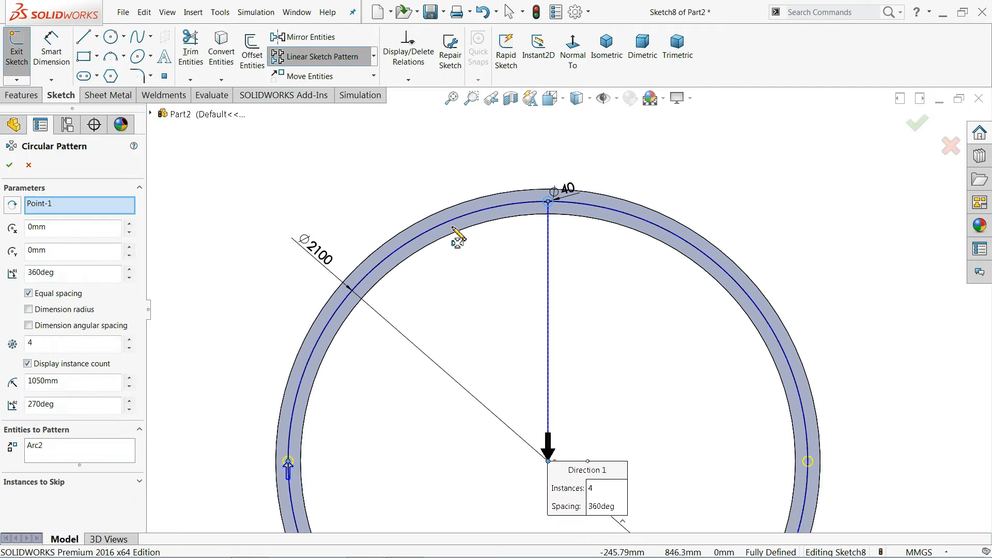
{"action": "scroll", "coordinate": [551, 343], "scroll_direction": "up", "scroll_amount": 3}
{"action": "scroll", "coordinate": [575, 400], "scroll_direction": "down", "scroll_amount": 3}
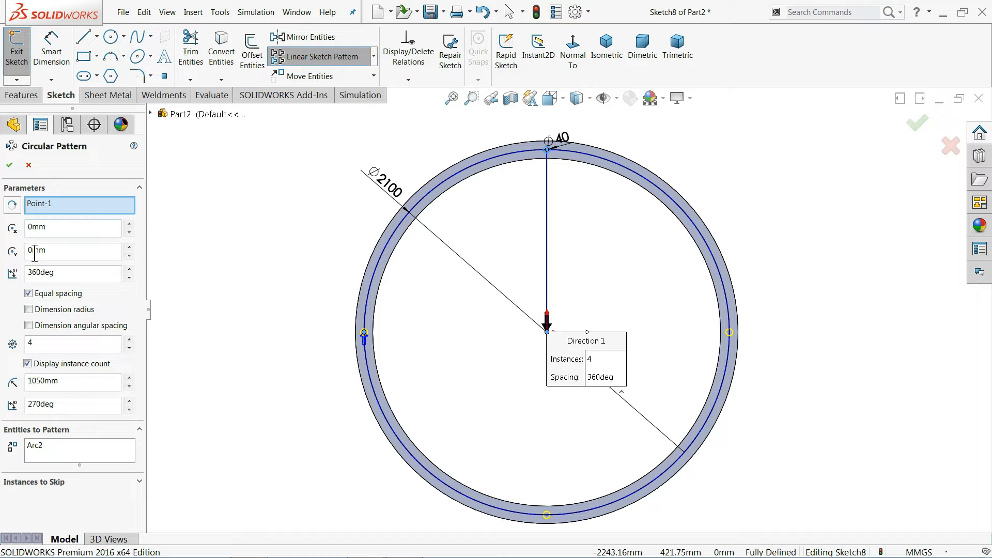
{"action": "left_click", "coordinate": [40, 348]}
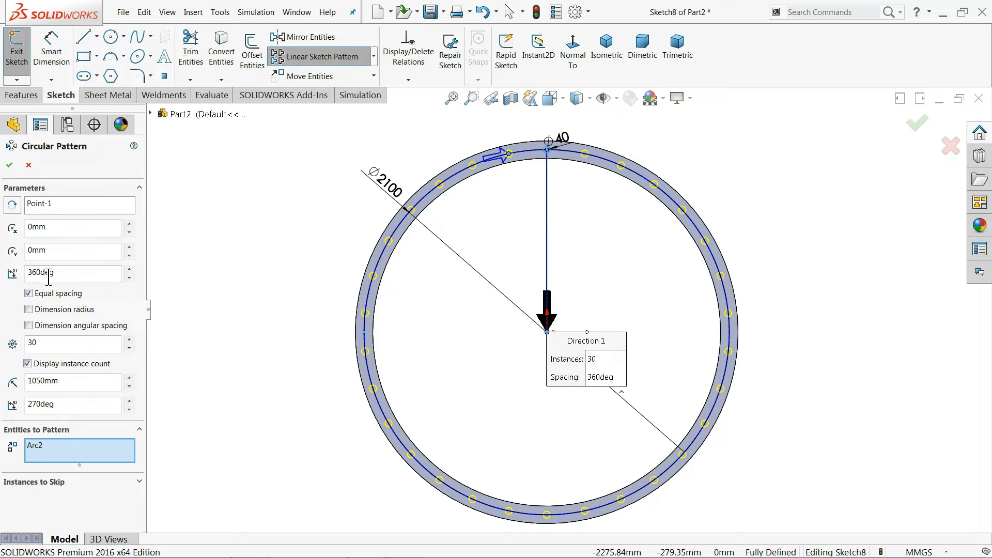
{"action": "left_click", "coordinate": [9, 167]}
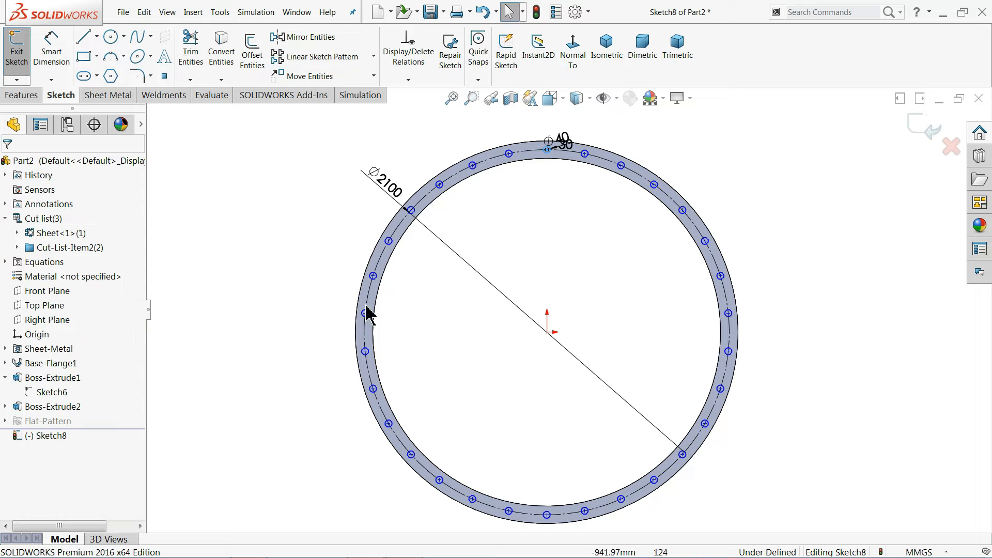
- Cut the patterned circles through both flange rings with Extruded Cut, Up To Surface at the shell-side face of the inner ring
{"action": "left_click", "coordinate": [18, 95]}
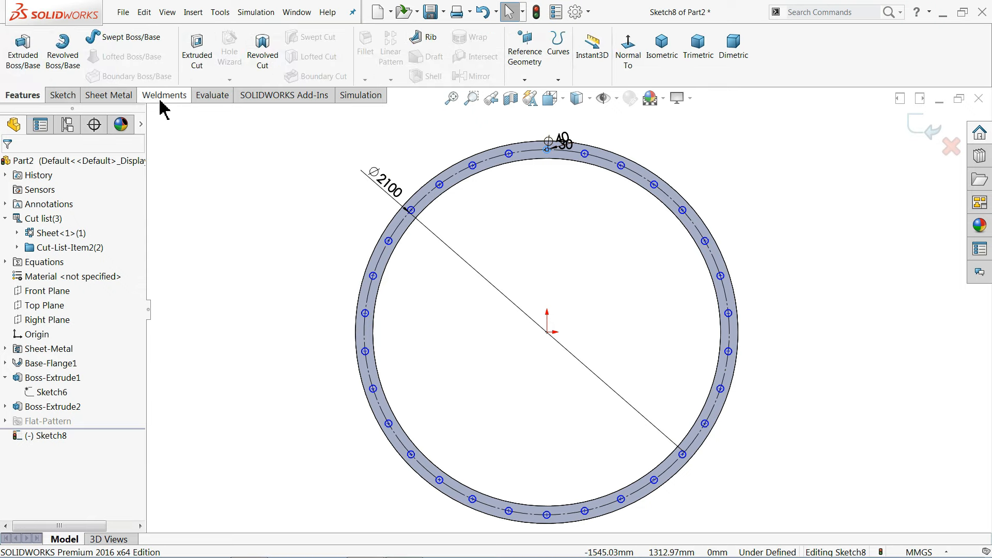
{"action": "left_click", "coordinate": [190, 67]}
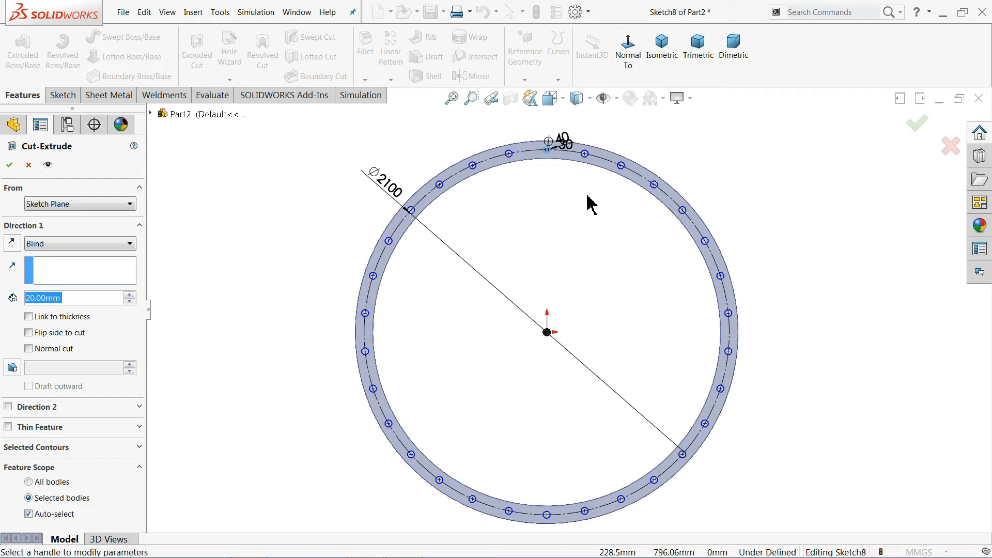
{"action": "middle_click_drag", "start_coordinate": [588, 196], "coordinate": [513, 227]}
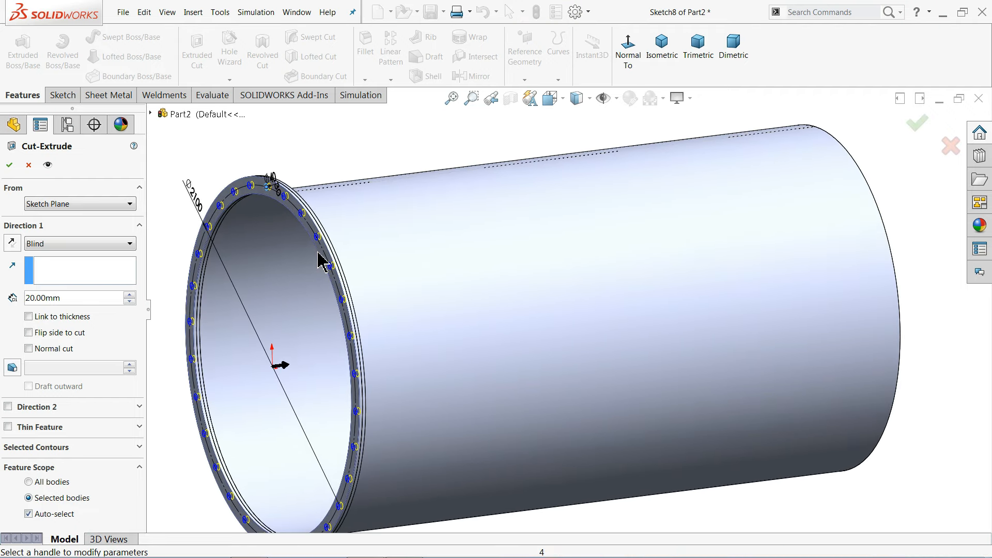
{"action": "scroll", "coordinate": [304, 243], "scroll_direction": "down", "scroll_amount": 3}
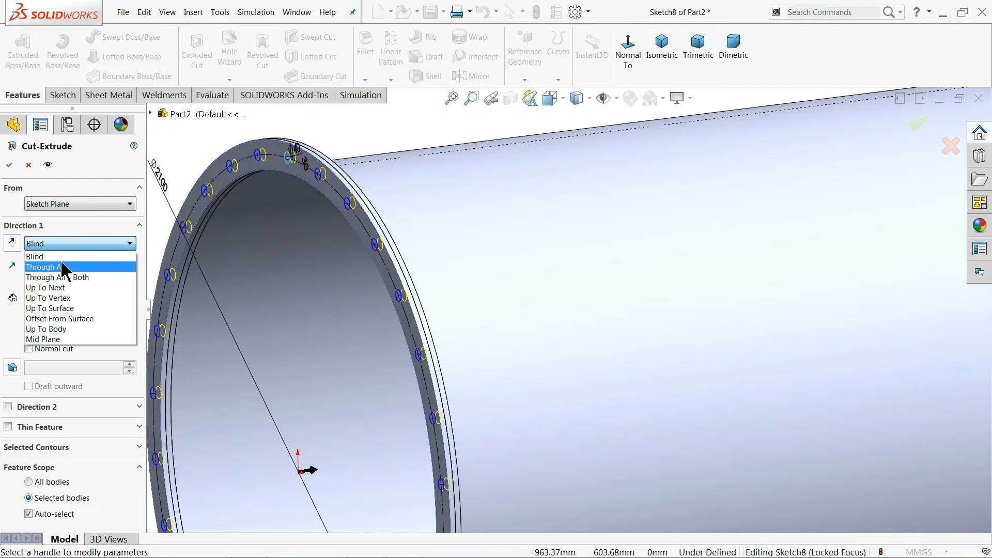
{"action": "left_click", "coordinate": [67, 309]}
{"action": "middle_click_drag", "start_coordinate": [372, 155], "coordinate": [321, 173]}
{"action": "left_click", "coordinate": [250, 192]}
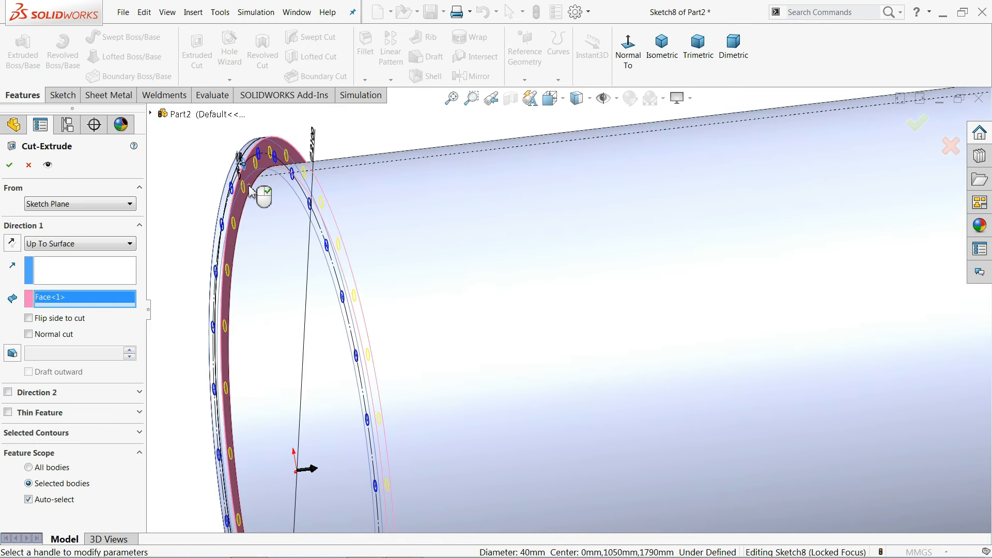
{"action": "scroll", "coordinate": [290, 199], "scroll_direction": "down", "scroll_amount": 2}
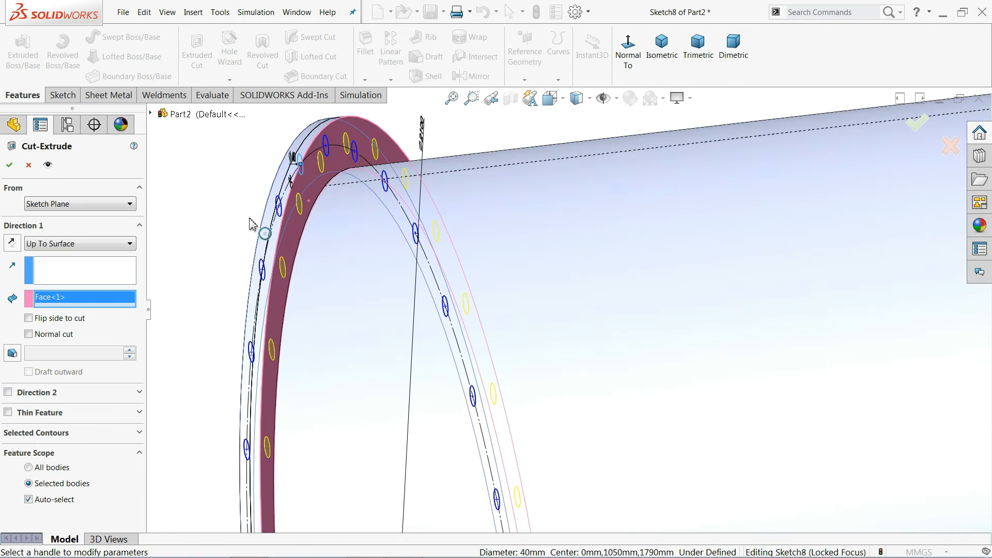
{"action": "left_click", "coordinate": [9, 165]}
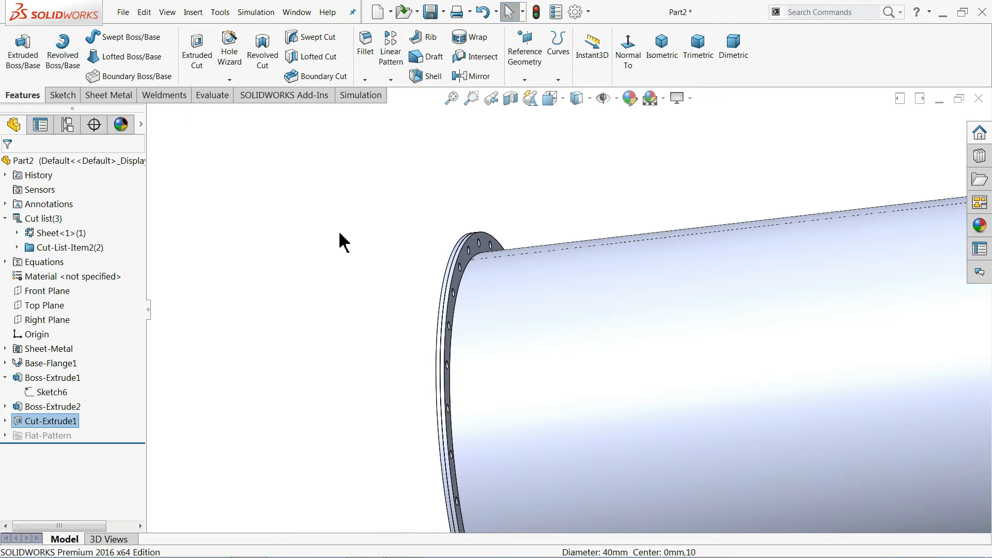
{"action": "middle_click_drag", "start_coordinate": [339, 240], "coordinate": [422, 258]}
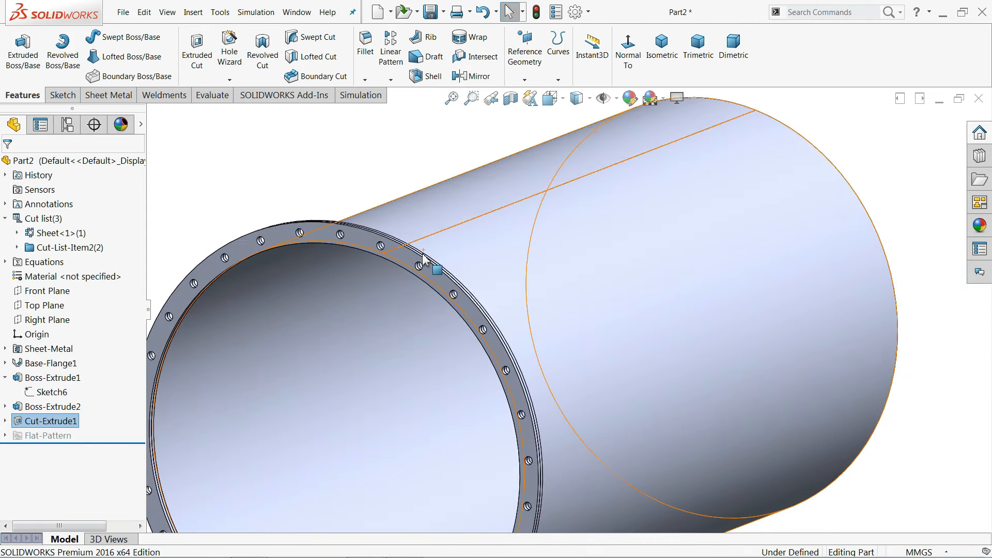
{"action": "scroll", "coordinate": [422, 259], "scroll_direction": "up", "scroll_amount": 6}
{"action": "scroll", "coordinate": [565, 331], "scroll_direction": "down", "scroll_amount": 3}
{"action": "left_click", "coordinate": [305, 223]}
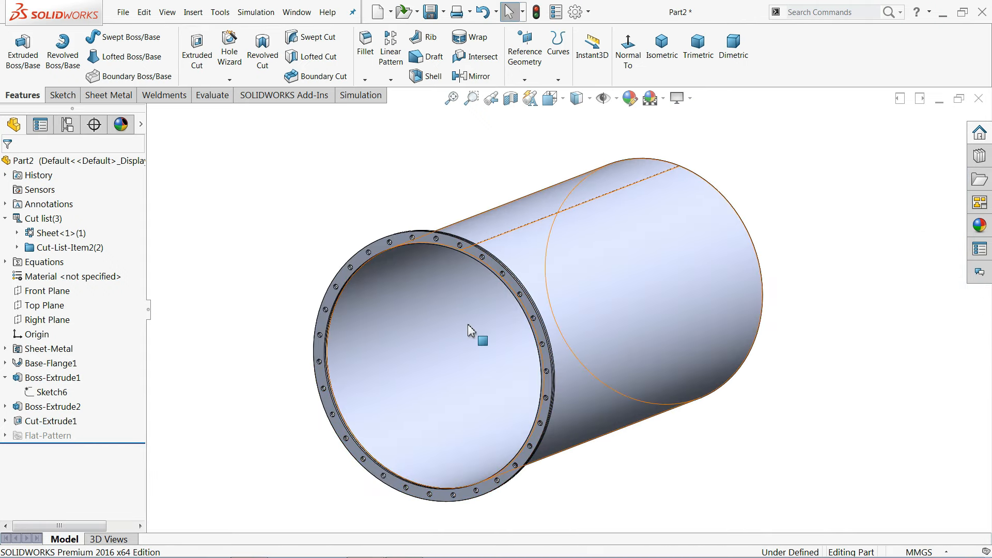
{"action": "scroll", "coordinate": [491, 342], "scroll_direction": "up", "scroll_amount": 2}
{"action": "scroll", "coordinate": [509, 350], "scroll_direction": "down", "scroll_amount": 2}
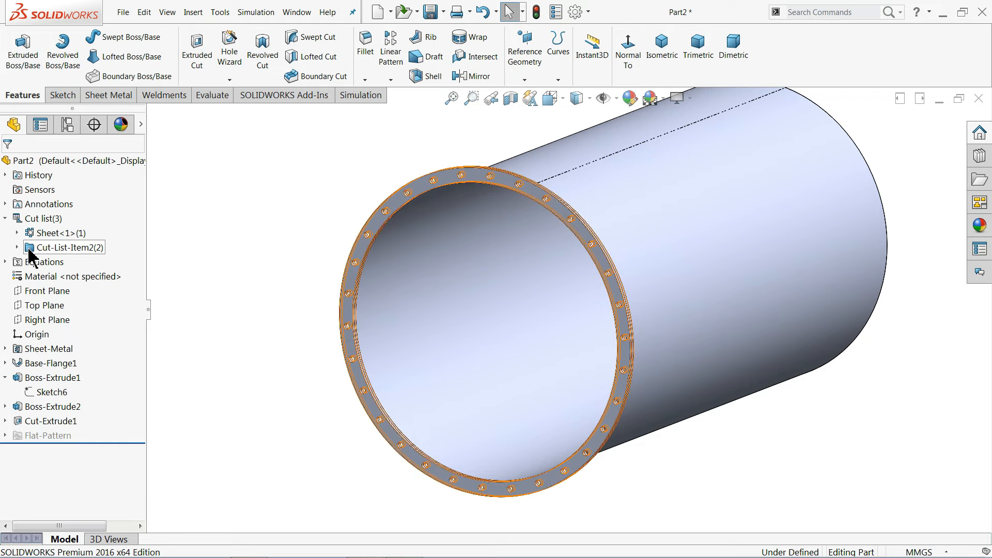
- Start a sketch on the Right Plane, viewed straight on, and set the display style to Hidden Lines Visible
{"action": "left_click", "coordinate": [54, 320]}
{"action": "left_click", "coordinate": [65, 305]}
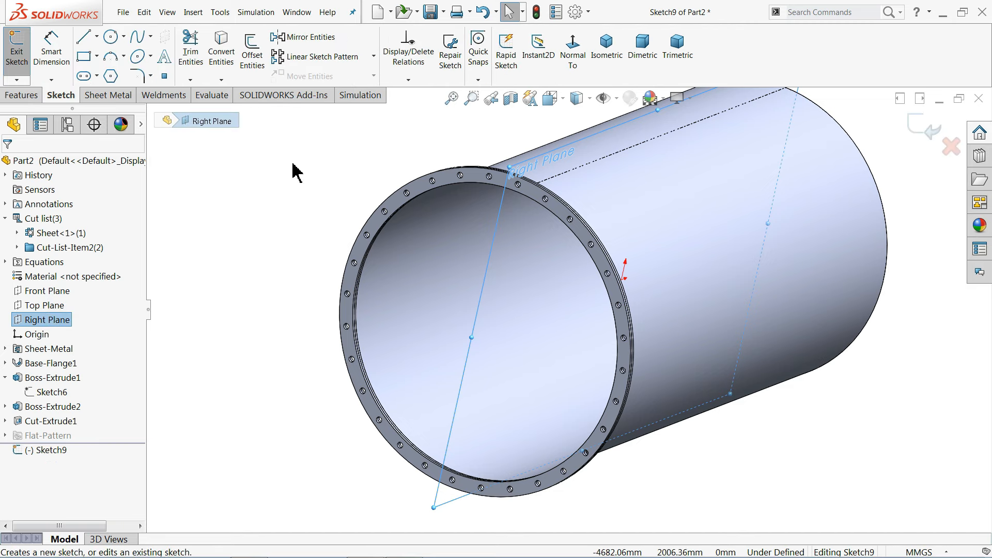
{"action": "left_click", "coordinate": [574, 56]}
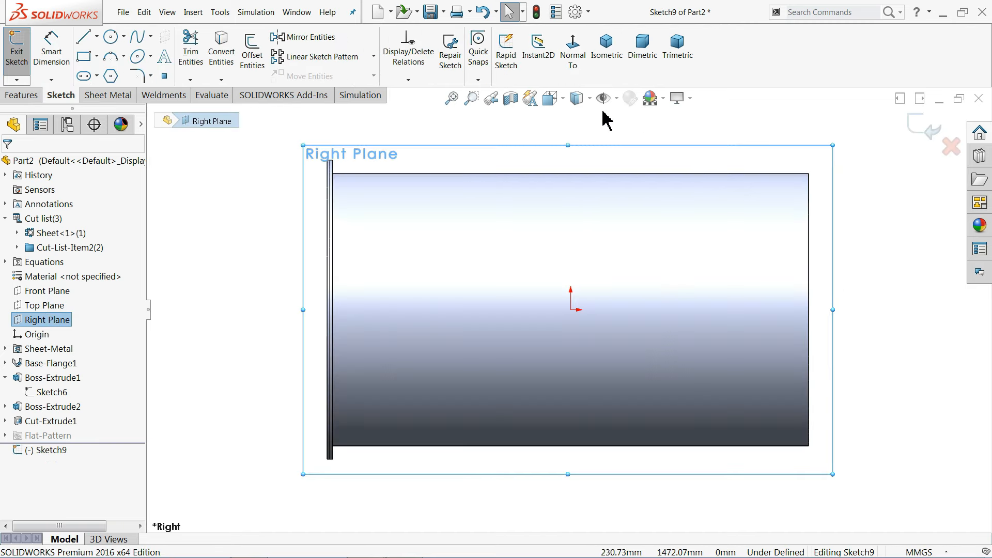
{"action": "left_click", "coordinate": [589, 100]}
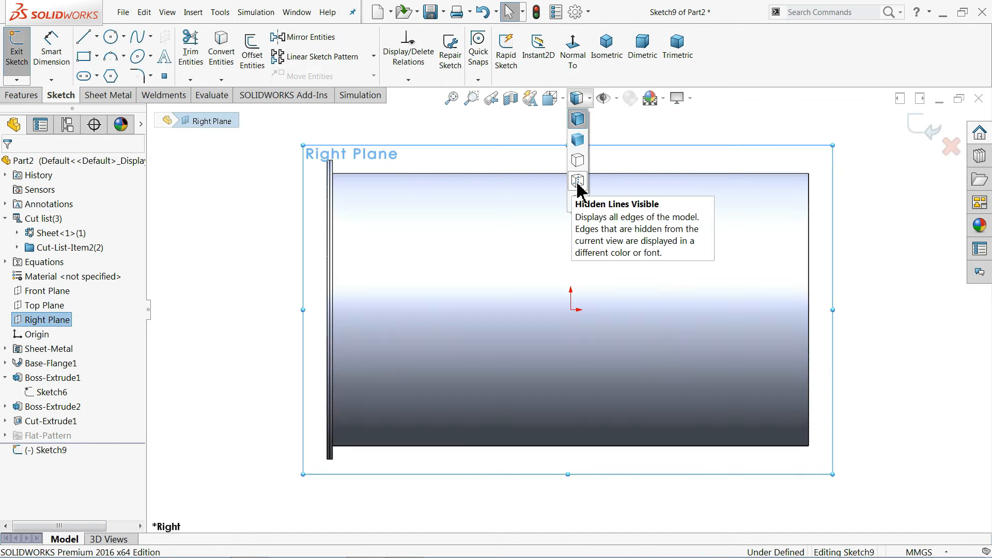
{"action": "left_click", "coordinate": [577, 184]}
- Sketch a 3 Point Arc of about 1049 mm radius bulging outward between the outer flange ring's upper and lower inner-bore corners
{"action": "scroll", "coordinate": [331, 186], "scroll_direction": "down", "scroll_amount": 3}
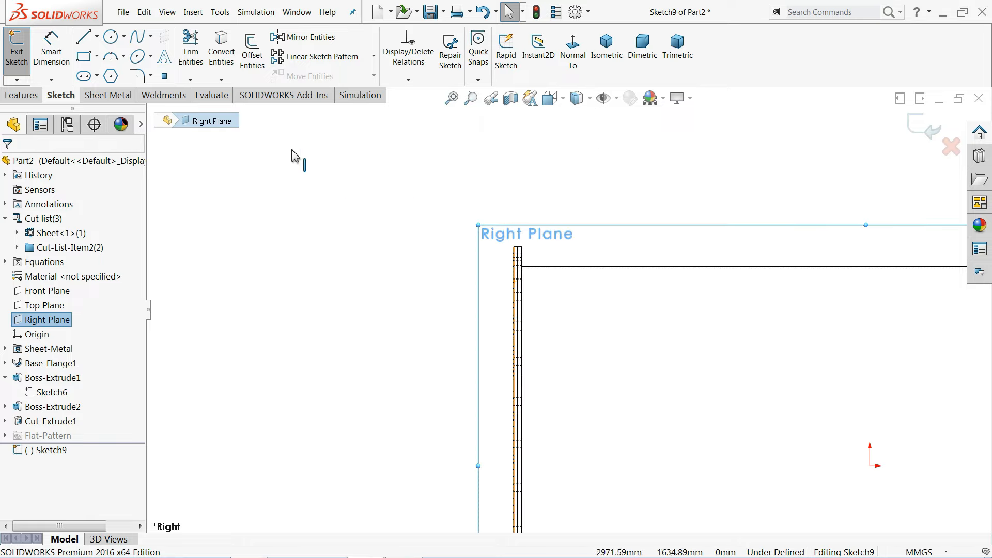
{"action": "left_click", "coordinate": [123, 57]}
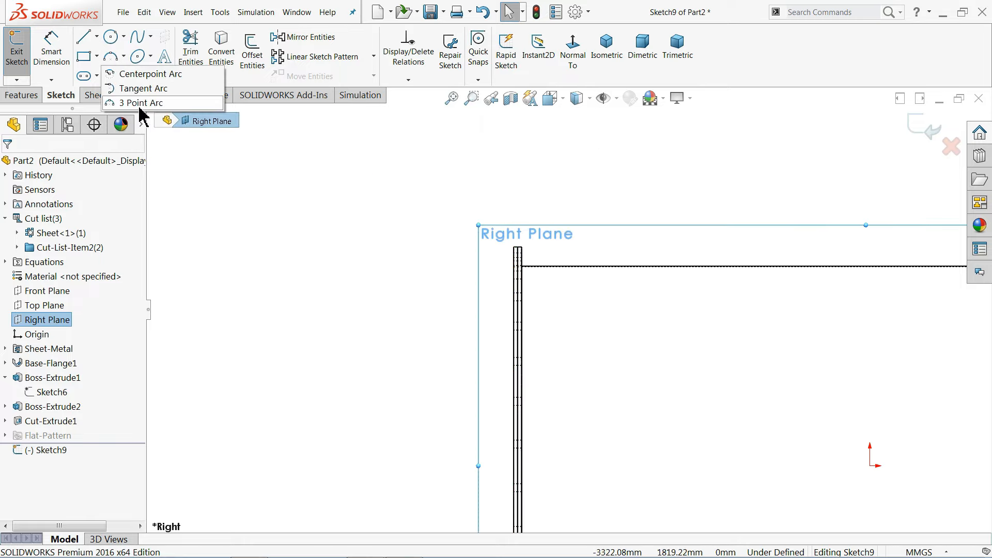
{"action": "left_click", "coordinate": [141, 103]}
{"action": "scroll", "coordinate": [538, 308], "scroll_direction": "down", "scroll_amount": 5}
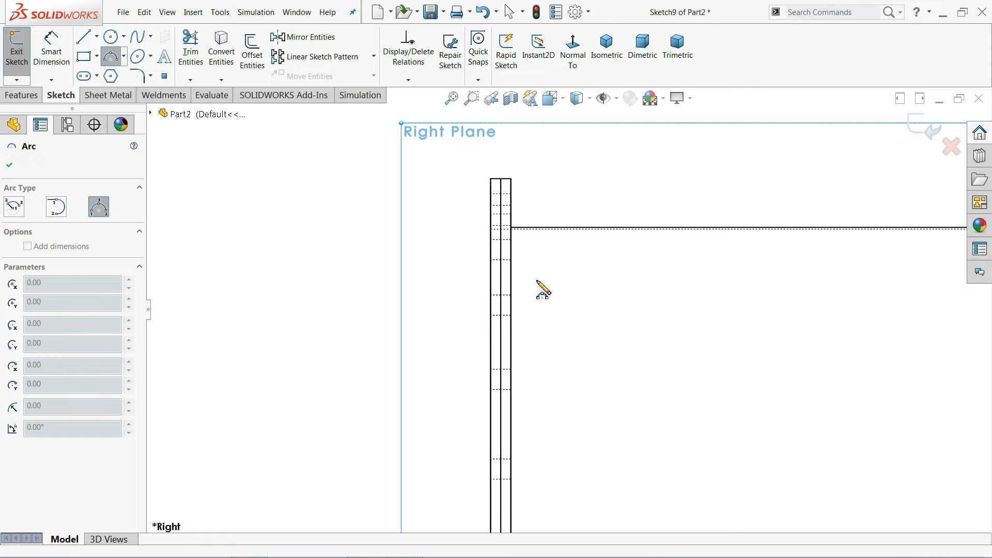
{"action": "scroll", "coordinate": [521, 246], "scroll_direction": "down", "scroll_amount": 2}
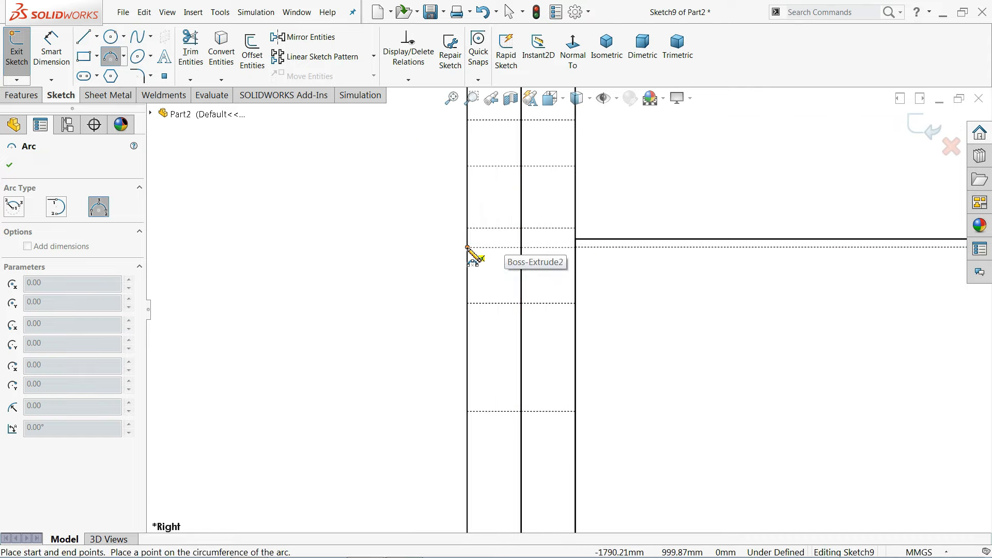
{"action": "scroll", "coordinate": [504, 312], "scroll_direction": "up", "scroll_amount": 12}
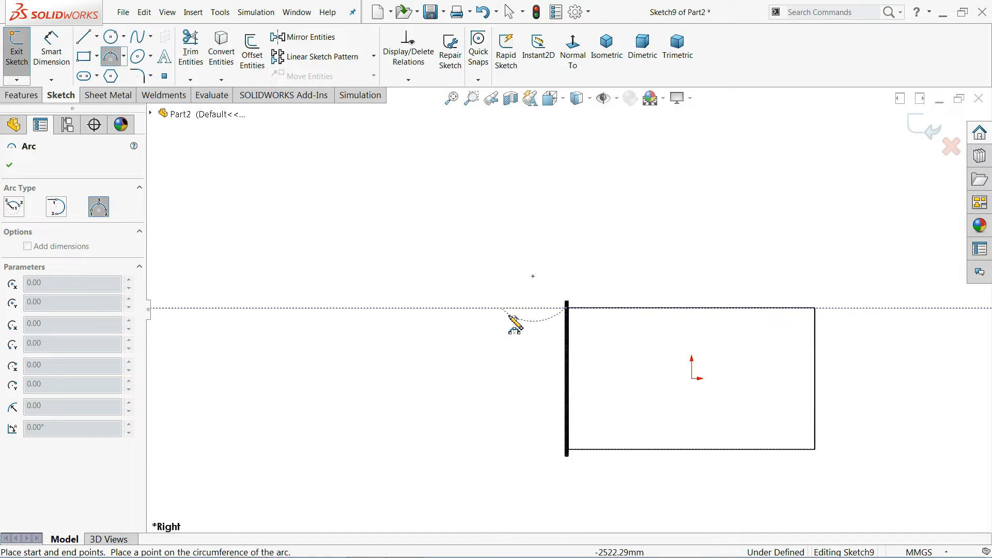
{"action": "scroll", "coordinate": [564, 434], "scroll_direction": "down", "scroll_amount": 5}
{"action": "scroll", "coordinate": [571, 434], "scroll_direction": "down", "scroll_amount": 10}
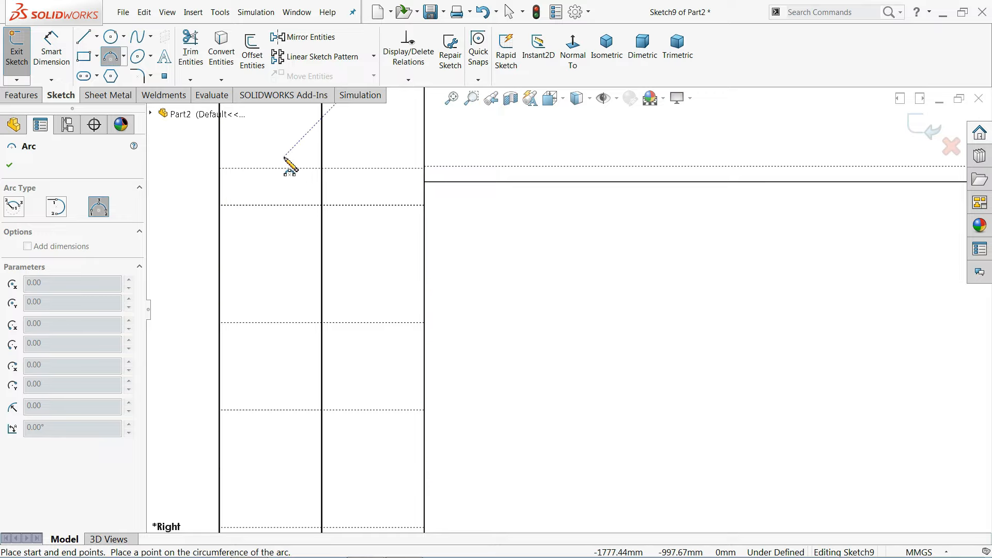
{"action": "scroll", "coordinate": [302, 157], "scroll_direction": "up", "scroll_amount": 3}
{"action": "scroll", "coordinate": [388, 177], "scroll_direction": "down", "scroll_amount": 3}
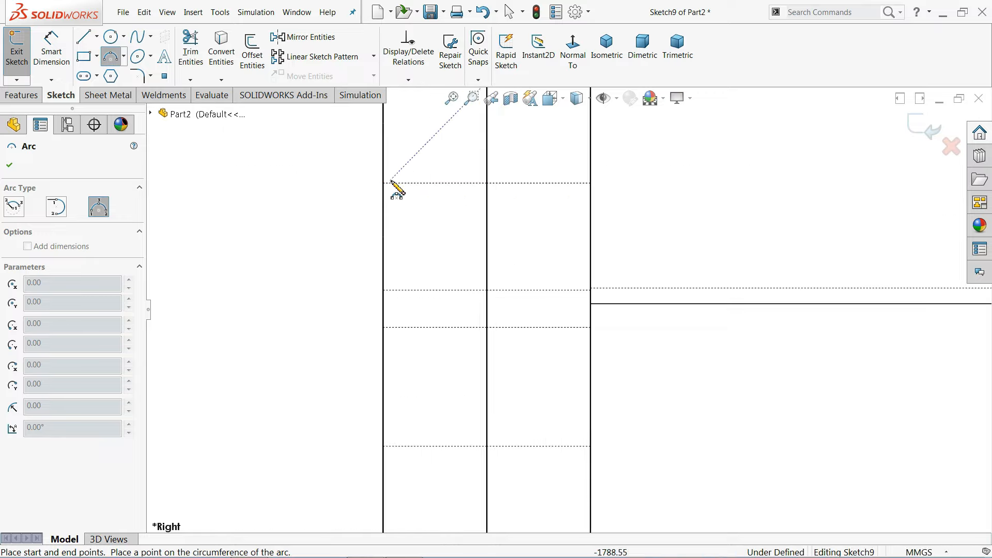
{"action": "left_click", "coordinate": [384, 288]}
{"action": "scroll", "coordinate": [405, 228], "scroll_direction": "up", "scroll_amount": 5}
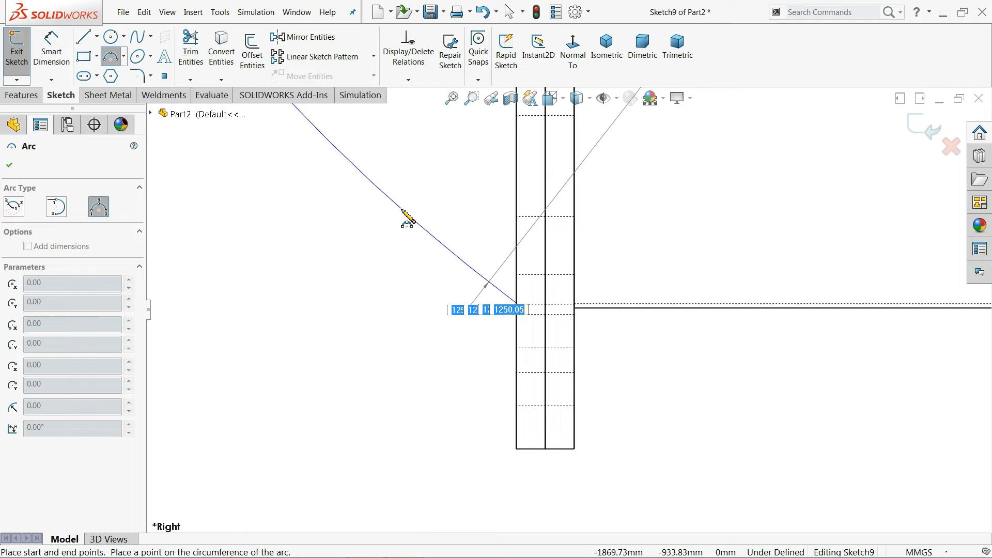
{"action": "scroll", "coordinate": [408, 220], "scroll_direction": "up", "scroll_amount": 6}
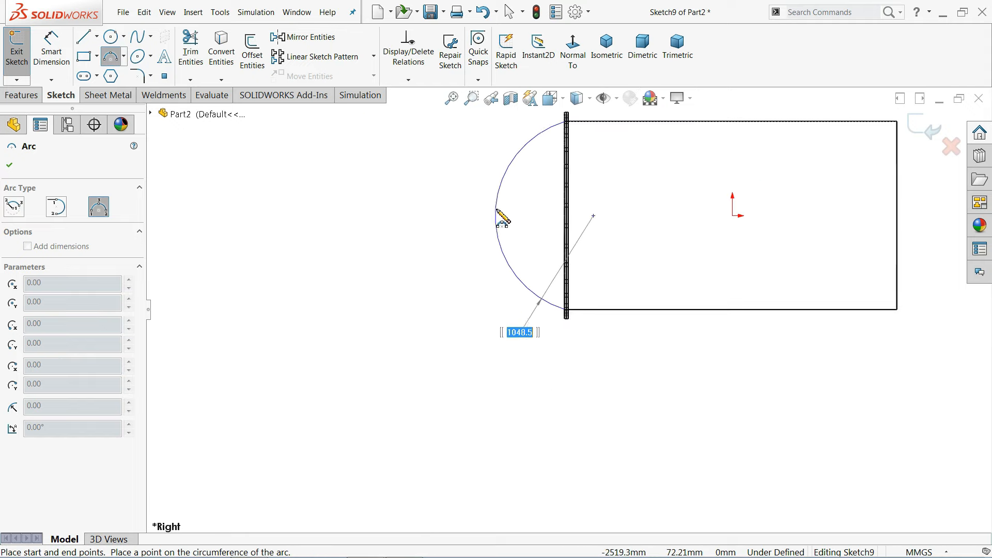
{"action": "left_click", "coordinate": [497, 213]}
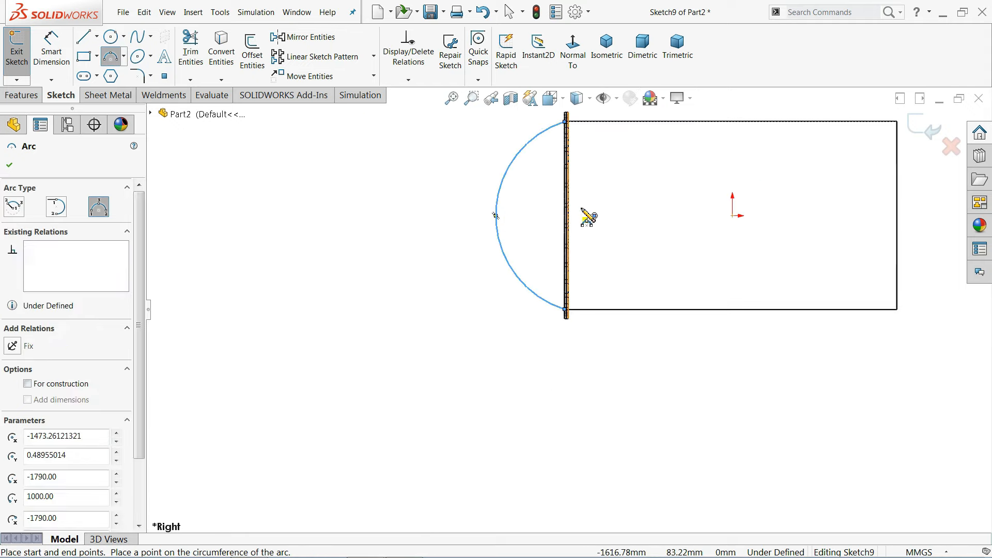
{"action": "right_click", "coordinate": [363, 213]}
{"action": "left_click", "coordinate": [392, 215]}
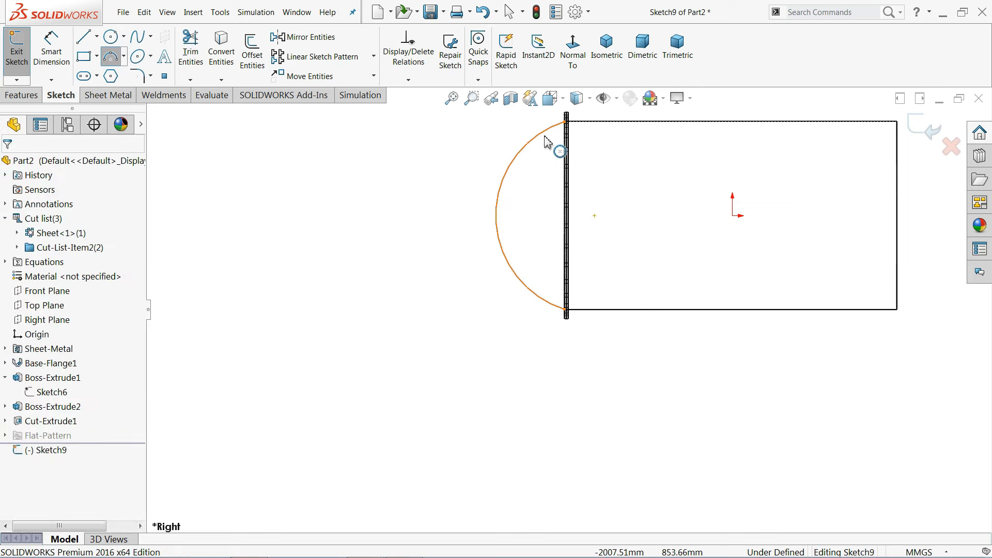
- Sketch a construction line about 40 mm long from the shell's upper inner edge across both flange rings to the outer ring face
{"action": "scroll", "coordinate": [583, 159], "scroll_direction": "down", "scroll_amount": 5}
{"action": "scroll", "coordinate": [588, 235], "scroll_direction": "down", "scroll_amount": 12}
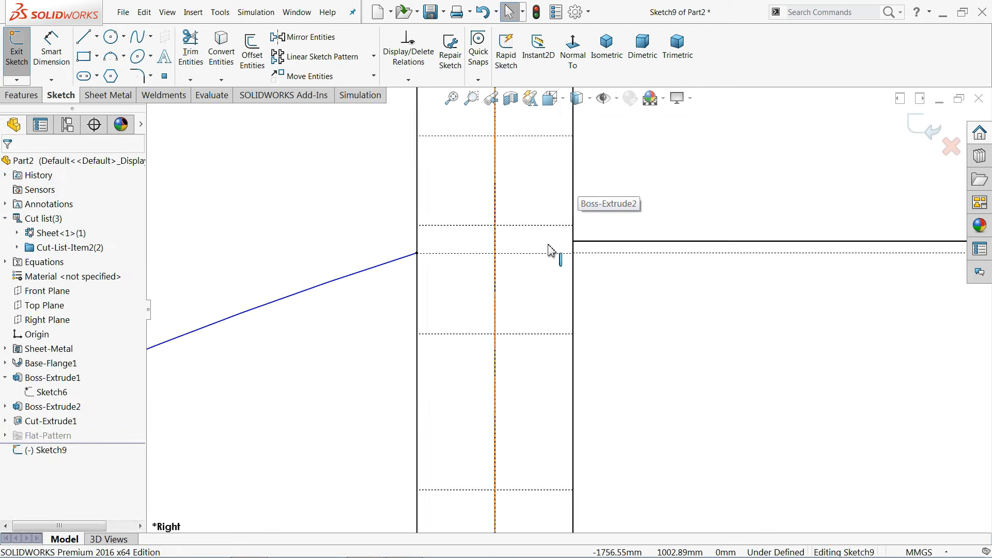
{"action": "scroll", "coordinate": [618, 300], "scroll_direction": "down", "scroll_amount": 4}
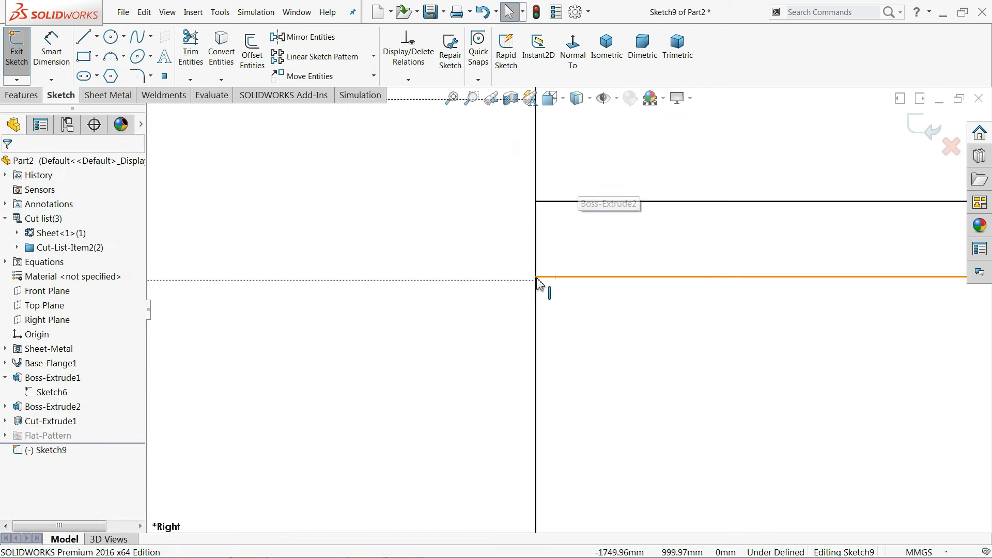
{"action": "scroll", "coordinate": [549, 284], "scroll_direction": "up", "scroll_amount": 5}
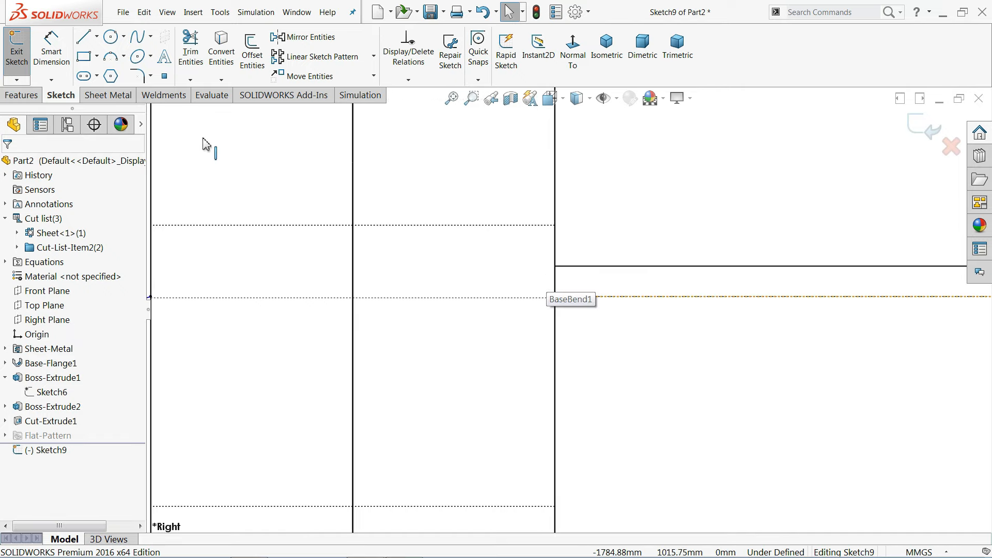
{"action": "scroll", "coordinate": [206, 144], "scroll_direction": "up", "scroll_amount": 4}
{"action": "left_click", "coordinate": [96, 37]}
{"action": "left_click", "coordinate": [107, 66]}
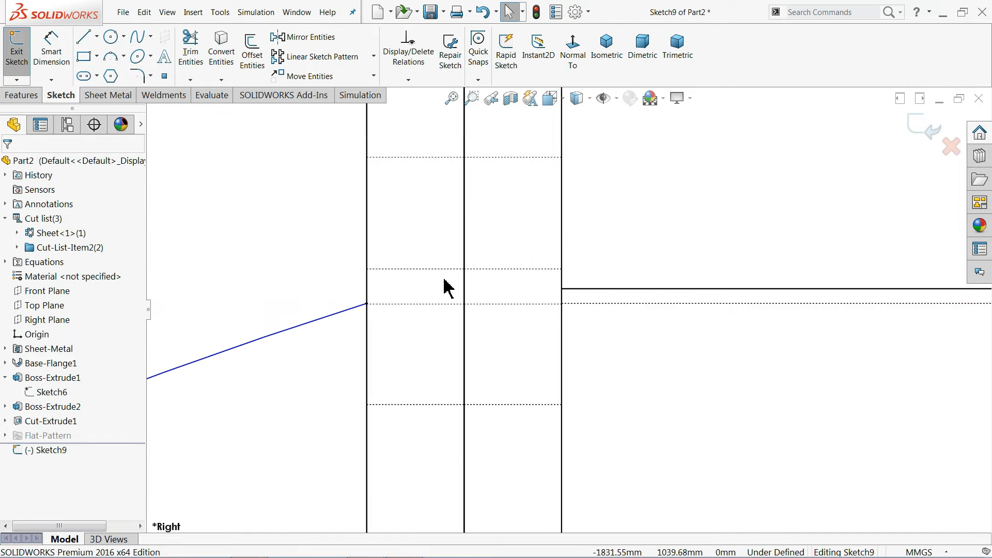
{"action": "scroll", "coordinate": [589, 328], "scroll_direction": "down", "scroll_amount": 5}
{"action": "scroll", "coordinate": [599, 351], "scroll_direction": "down", "scroll_amount": 4}
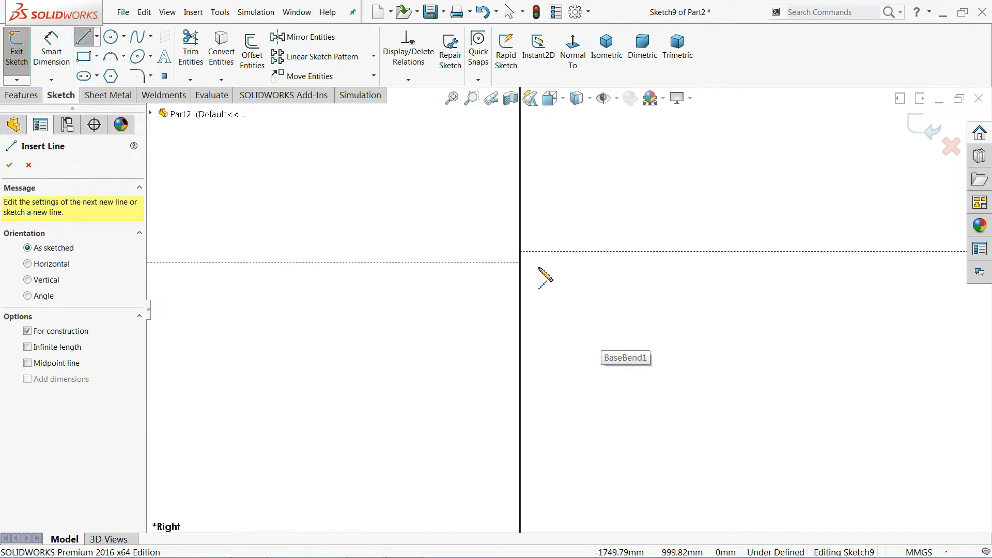
{"action": "left_click", "coordinate": [521, 251]}
{"action": "scroll", "coordinate": [457, 257], "scroll_direction": "down", "scroll_amount": 4}
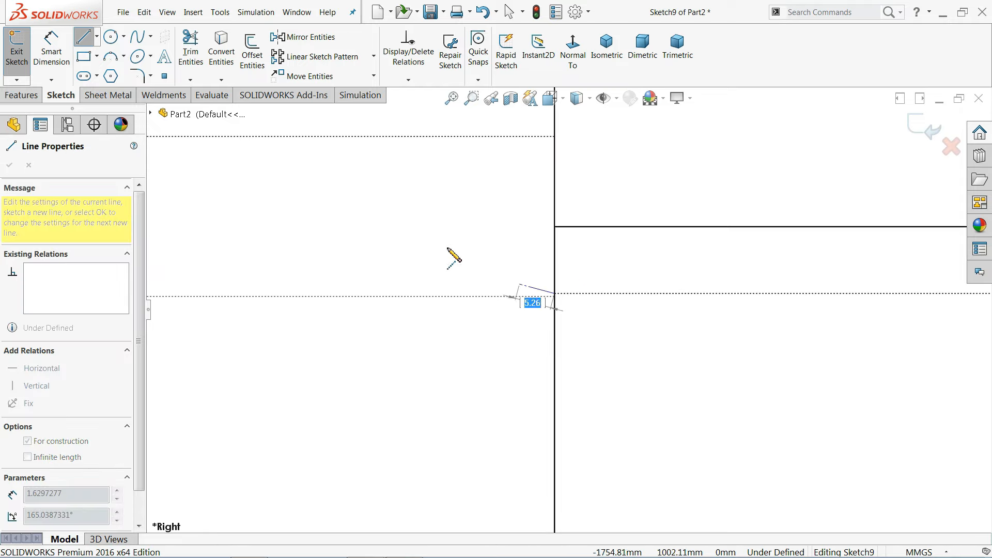
{"action": "scroll", "coordinate": [392, 284], "scroll_direction": "up", "scroll_amount": 3}
{"action": "scroll", "coordinate": [284, 310], "scroll_direction": "down", "scroll_amount": 6}
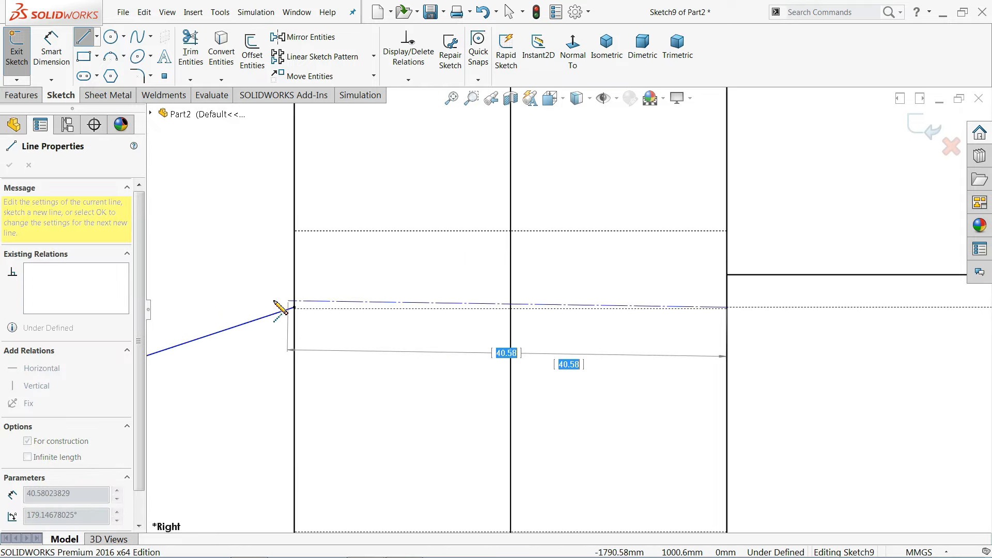
{"action": "scroll", "coordinate": [345, 310], "scroll_direction": "down", "scroll_amount": 2}
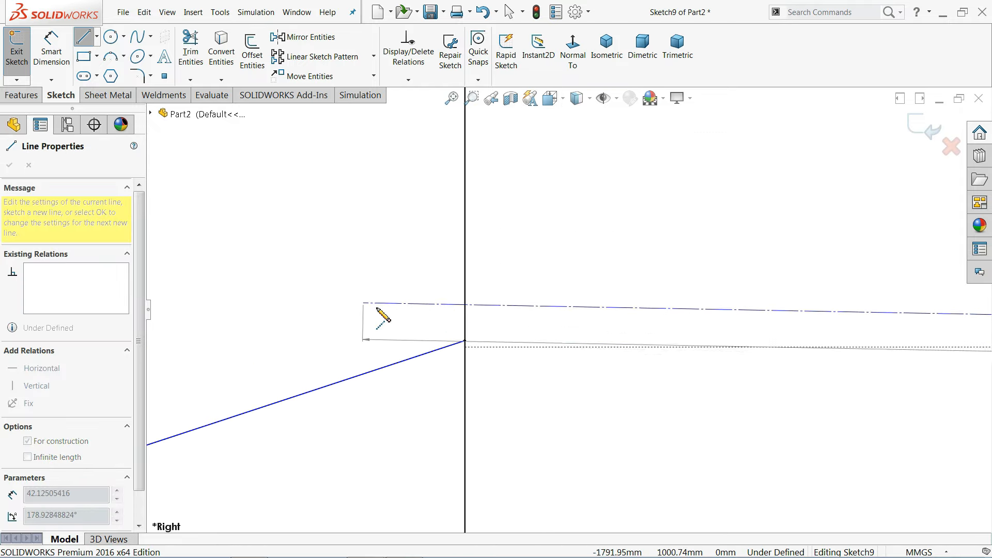
{"action": "left_click", "coordinate": [467, 329]}
{"action": "right_click", "coordinate": [423, 294]}
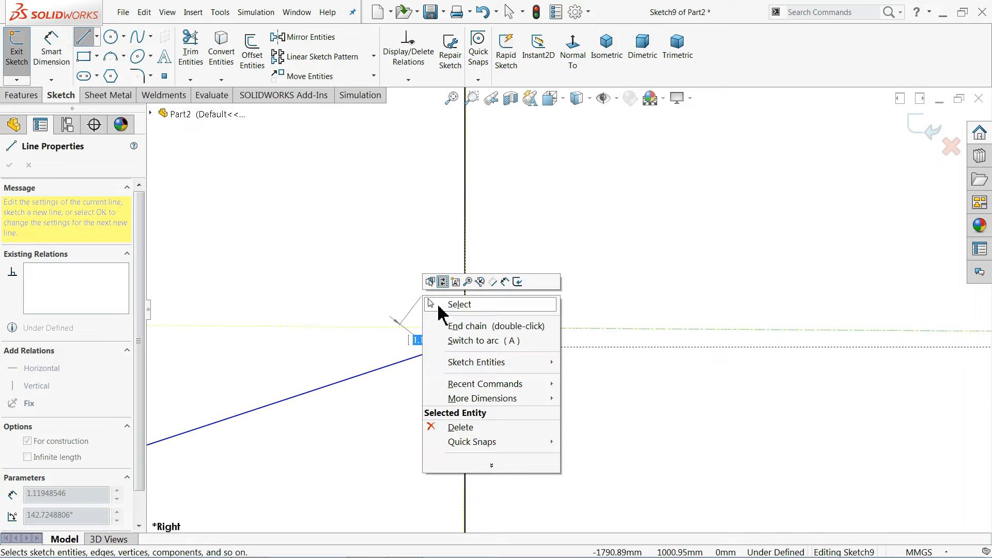
{"action": "left_click", "coordinate": [444, 303]}
- Add a Horizontal relation to the construction line across the flange rings
{"action": "left_click", "coordinate": [571, 330]}
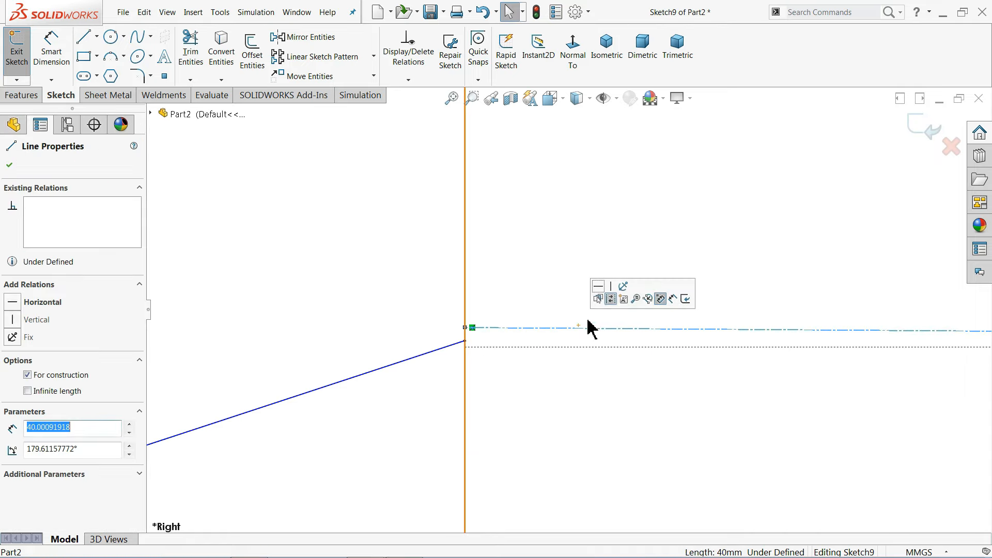
{"action": "left_click", "coordinate": [602, 294]}
{"action": "scroll", "coordinate": [471, 348], "scroll_direction": "down", "scroll_amount": 3}
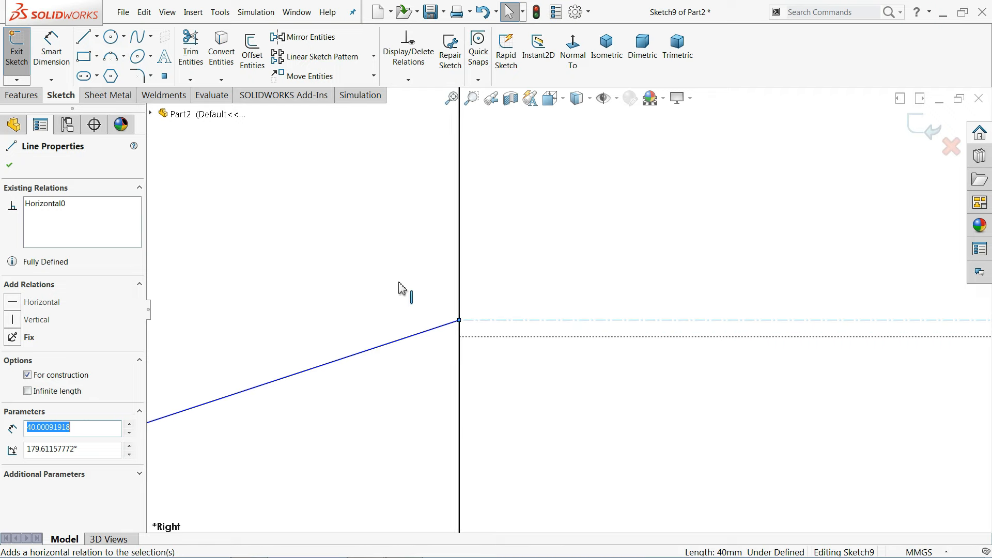
{"action": "left_click", "coordinate": [400, 275]}
- Delete the coincident relation on the arc's upper endpoint and attach that endpoint to the construction line's outer end
{"action": "scroll", "coordinate": [471, 327], "scroll_direction": "down", "scroll_amount": 5}
{"action": "scroll", "coordinate": [561, 287], "scroll_direction": "down", "scroll_amount": 7}
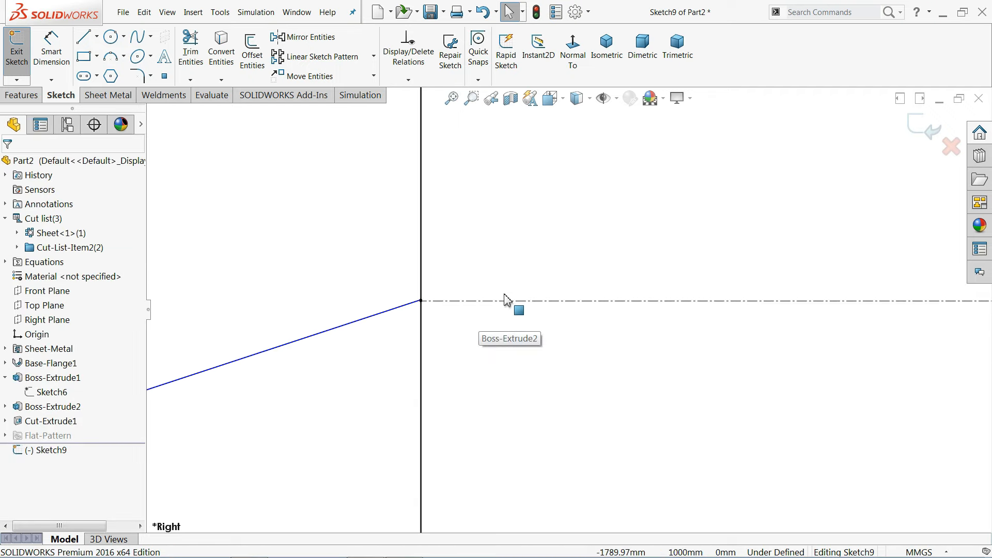
{"action": "scroll", "coordinate": [352, 316], "scroll_direction": "down", "scroll_amount": 4}
{"action": "scroll", "coordinate": [385, 310], "scroll_direction": "down", "scroll_amount": 4}
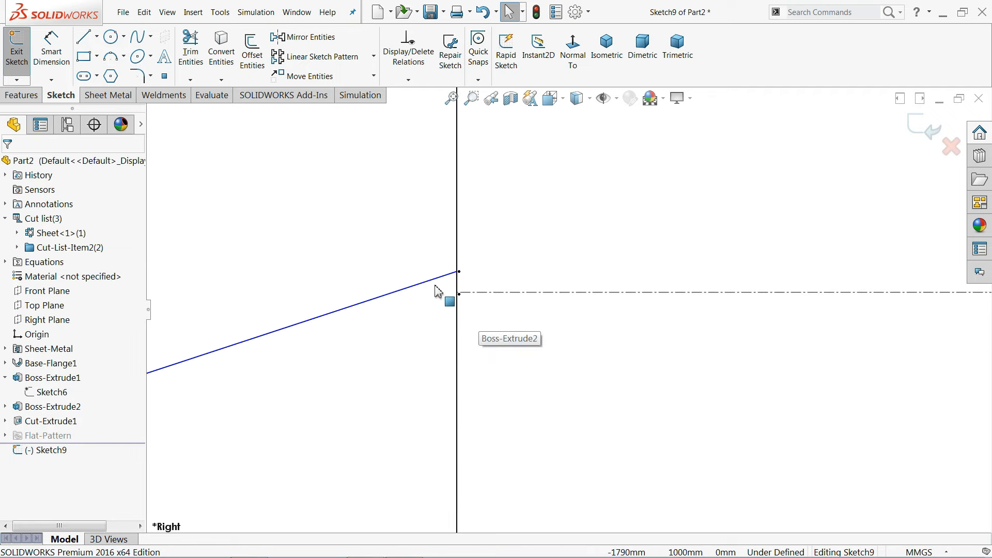
{"action": "left_click", "coordinate": [459, 272]}
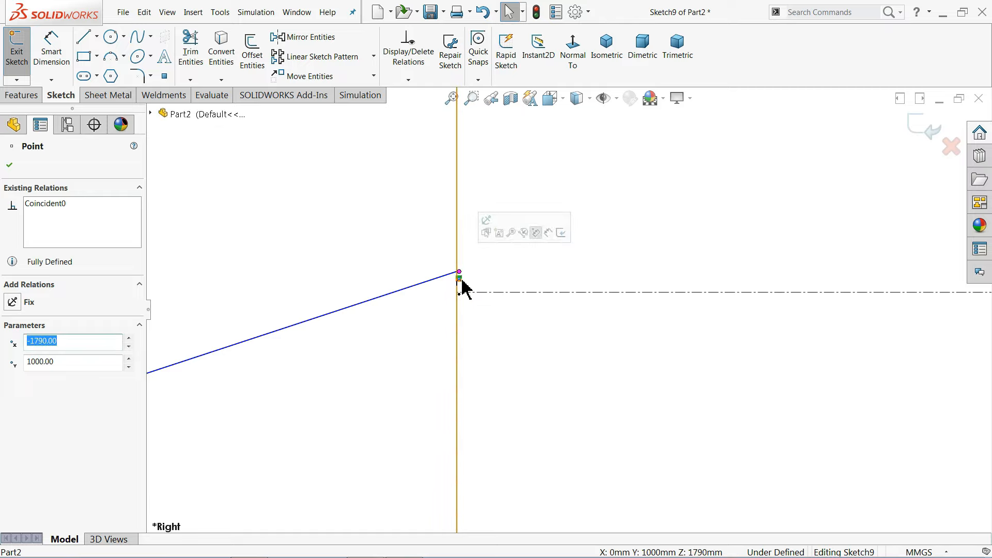
{"action": "left_click", "coordinate": [461, 280]}
{"action": "key", "text": "Delete"}
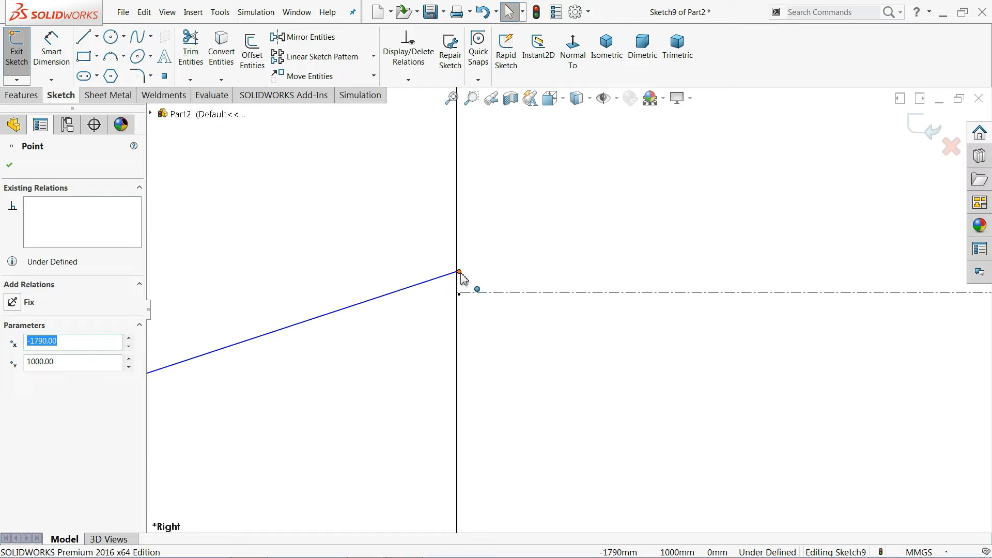
{"action": "mouse_move", "coordinate": [460, 273]}
{"action": "left_mouse_down"}
{"action": "mouse_move", "coordinate": [459, 249]}
{"action": "mouse_move", "coordinate": [461, 302]}
{"action": "left_mouse_up"}
{"action": "left_click", "coordinate": [459, 295]}
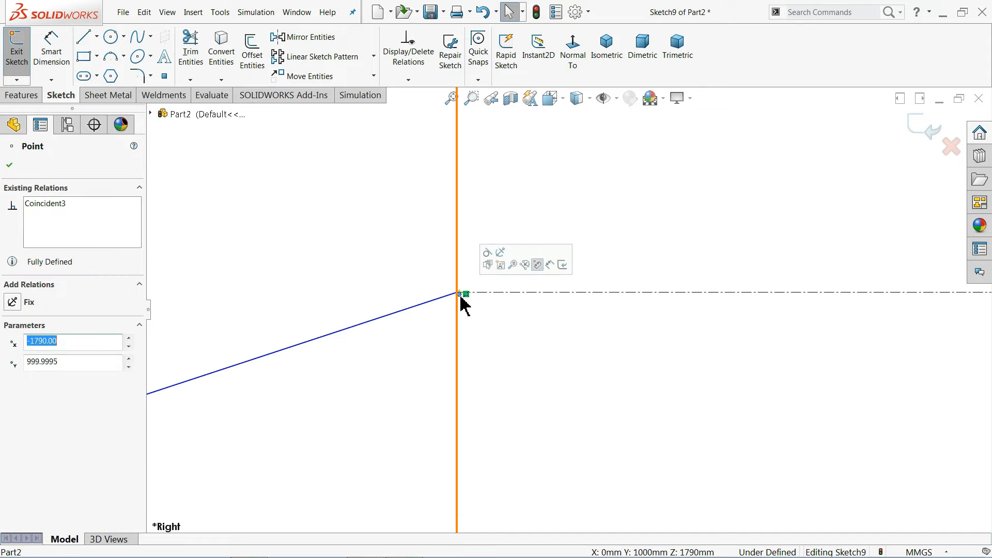
{"action": "left_click", "coordinate": [390, 252]}
- Examine where the arc's upper and lower ends meet the flange rings and the shell edges
{"action": "scroll", "coordinate": [383, 239], "scroll_direction": "up", "scroll_amount": 8}
{"action": "scroll", "coordinate": [438, 266], "scroll_direction": "up", "scroll_amount": 18}
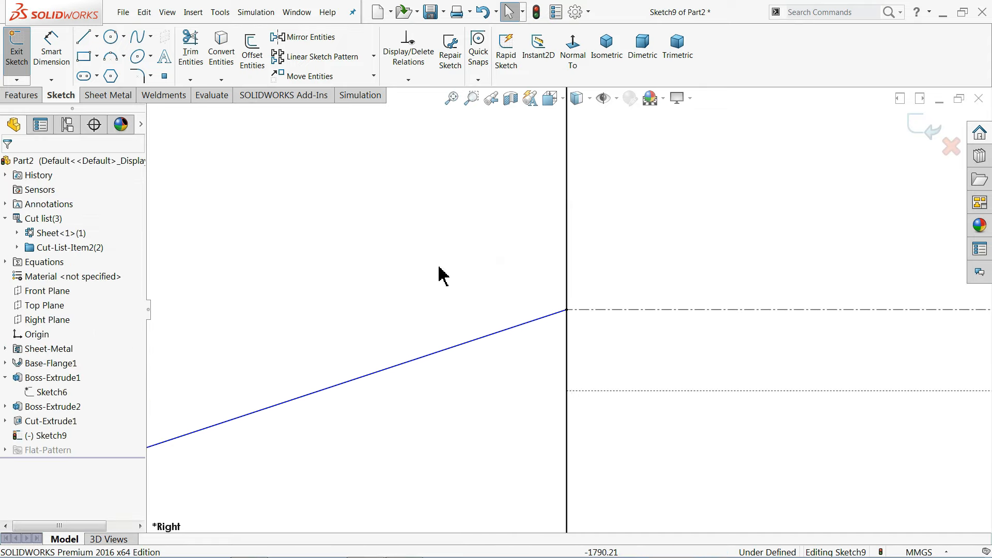
{"action": "scroll", "coordinate": [444, 273], "scroll_direction": "up", "scroll_amount": 10}
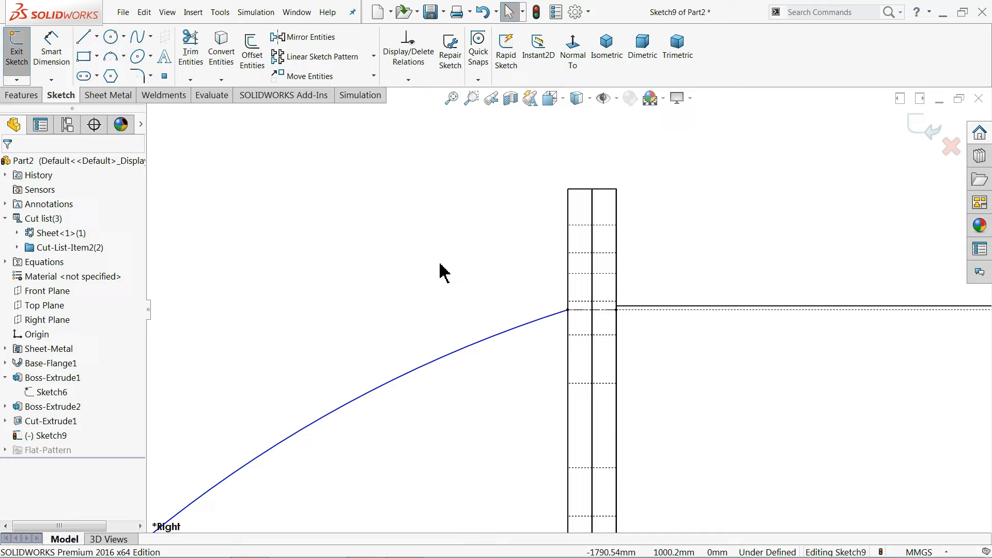
{"action": "mouse_move", "coordinate": [558, 383]}
{"action": "middle_mouse_down"}
{"action": "mouse_move", "coordinate": [538, 350]}
{"action": "mouse_move", "coordinate": [580, 389]}
{"action": "mouse_move", "coordinate": [596, 429]}
{"action": "middle_mouse_up"}
{"action": "left_click", "coordinate": [572, 52]}
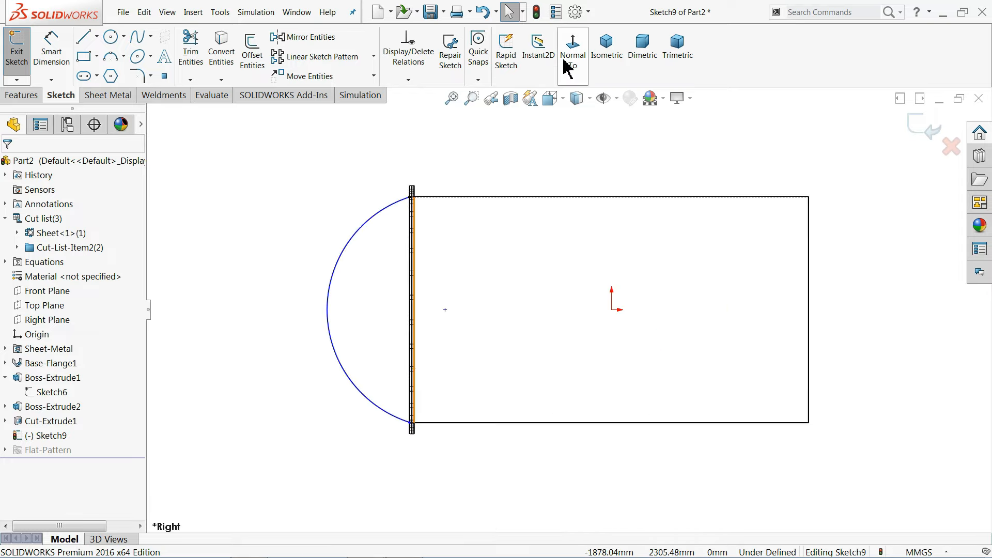
{"action": "scroll", "coordinate": [450, 393], "scroll_direction": "down", "scroll_amount": 8}
{"action": "scroll", "coordinate": [459, 341], "scroll_direction": "down", "scroll_amount": 4}
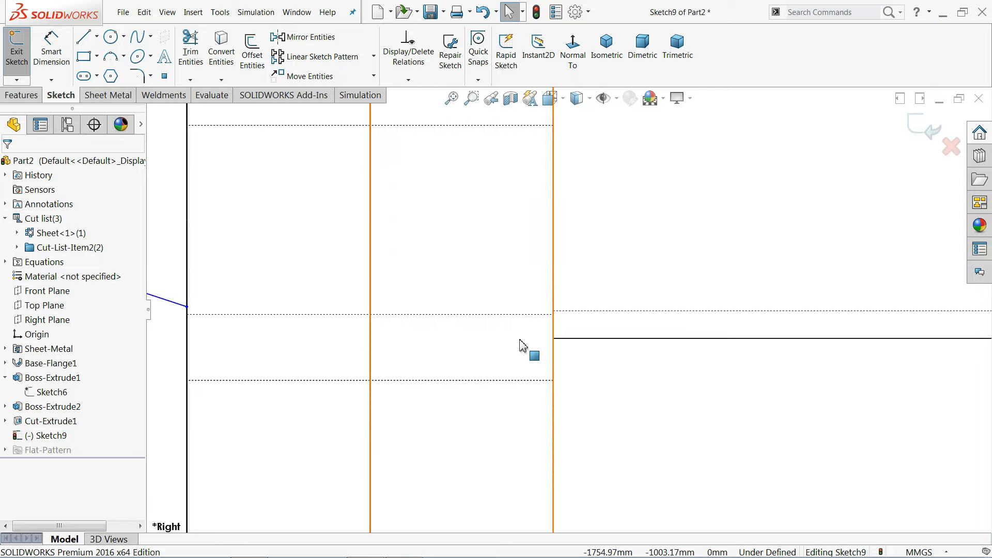
{"action": "scroll", "coordinate": [525, 348], "scroll_direction": "up", "scroll_amount": 8}
{"action": "scroll", "coordinate": [594, 250], "scroll_direction": "up", "scroll_amount": 6}
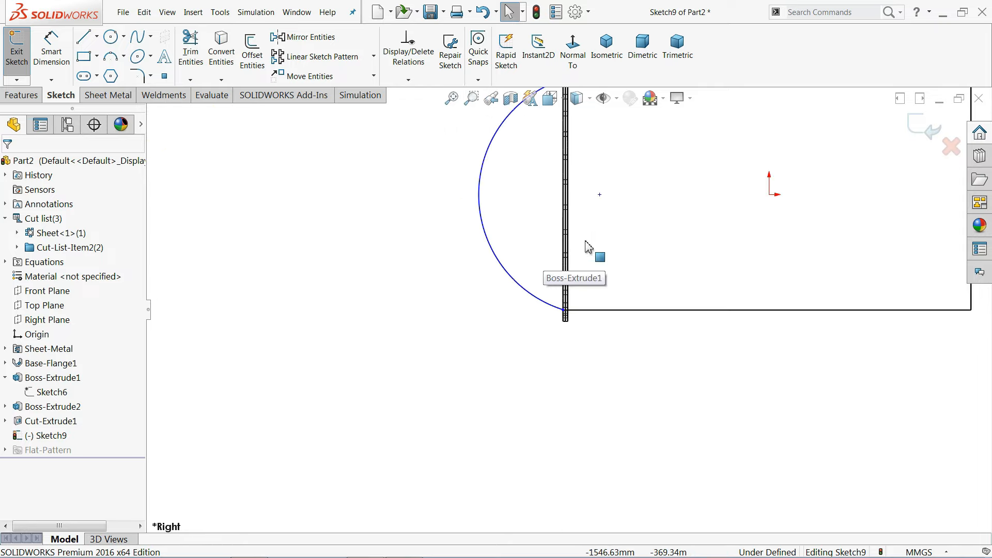
- Dimension the vertical distance between the origin and the arc's lower endpoint, setting it to 1000 mm
{"action": "left_click", "coordinate": [54, 54]}
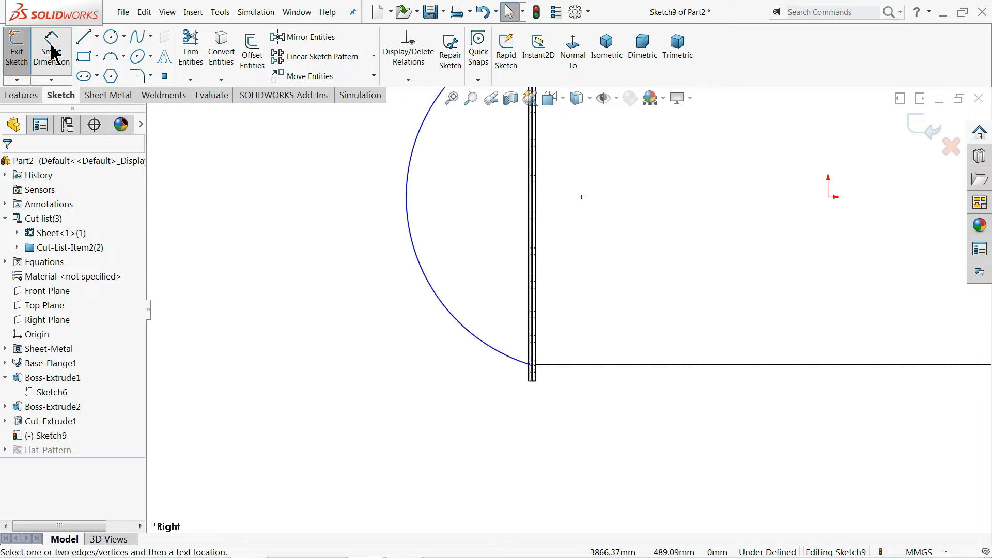
{"action": "left_click", "coordinate": [828, 198]}
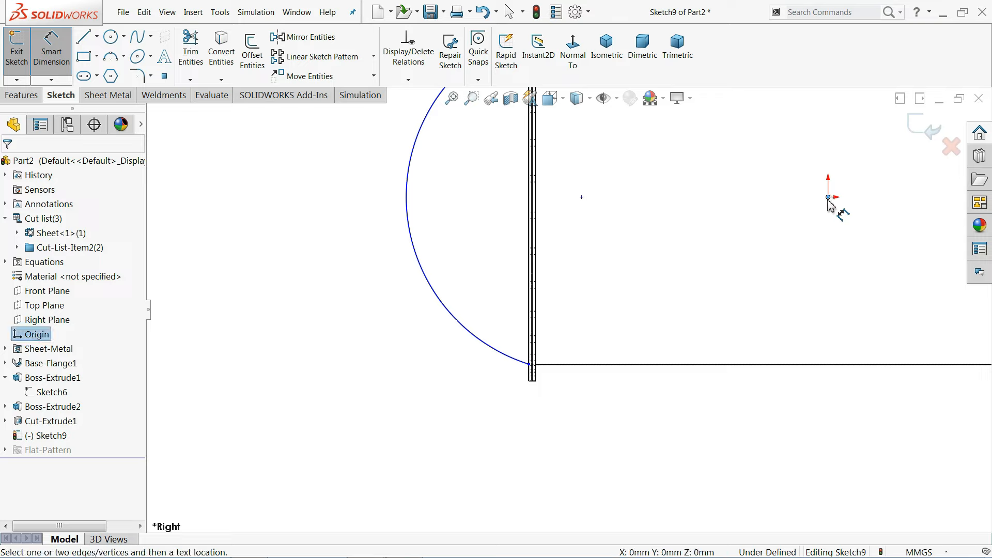
{"action": "left_click", "coordinate": [529, 365]}
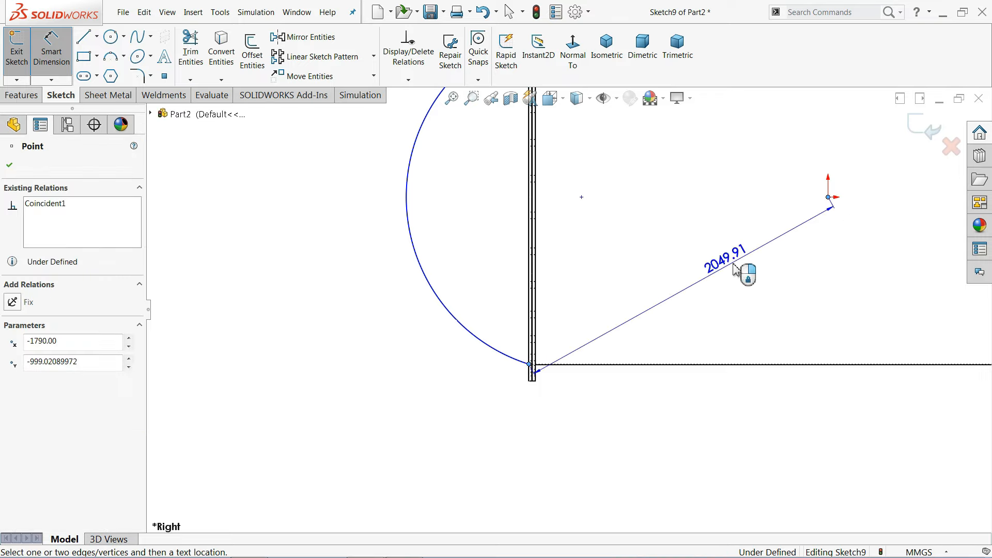
{"action": "left_click", "coordinate": [868, 289]}
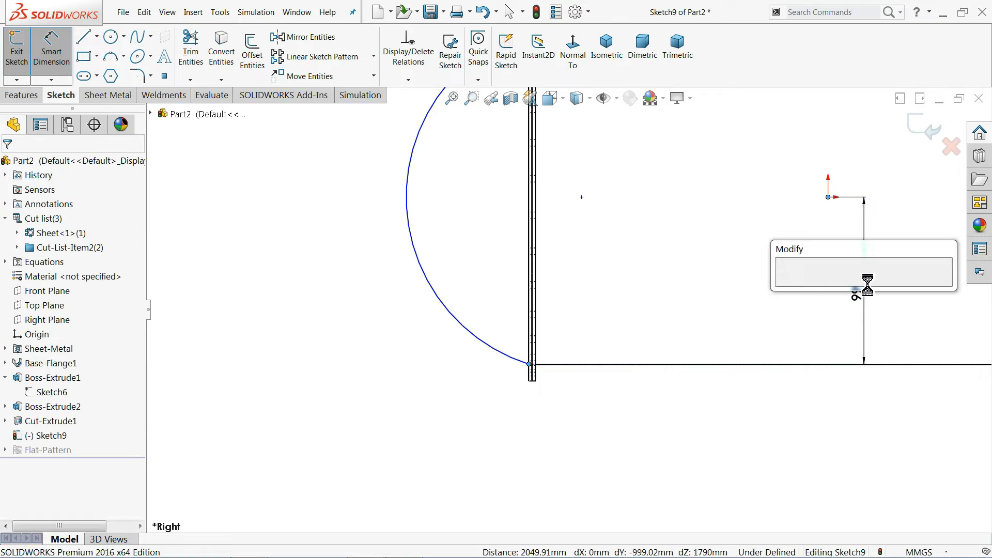
{"action": "type", "text": "100"}
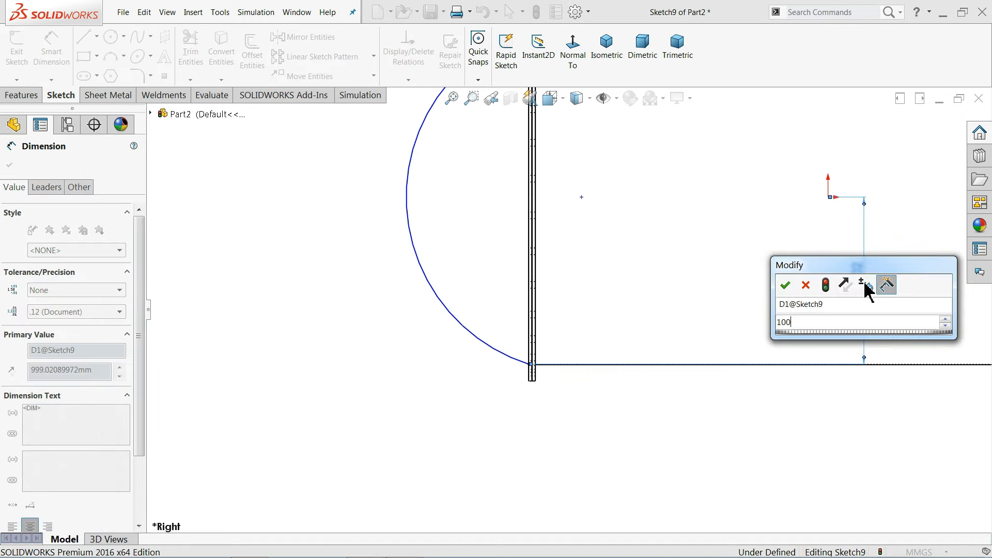
{"action": "key", "text": "Return"}
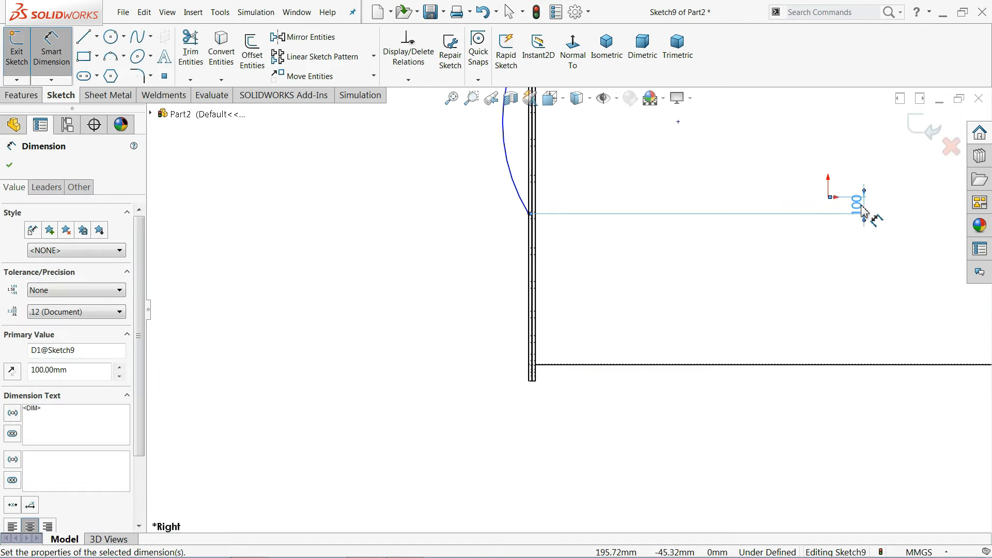
{"action": "double_click", "coordinate": [862, 209]}
{"action": "type", "text": "1000"}
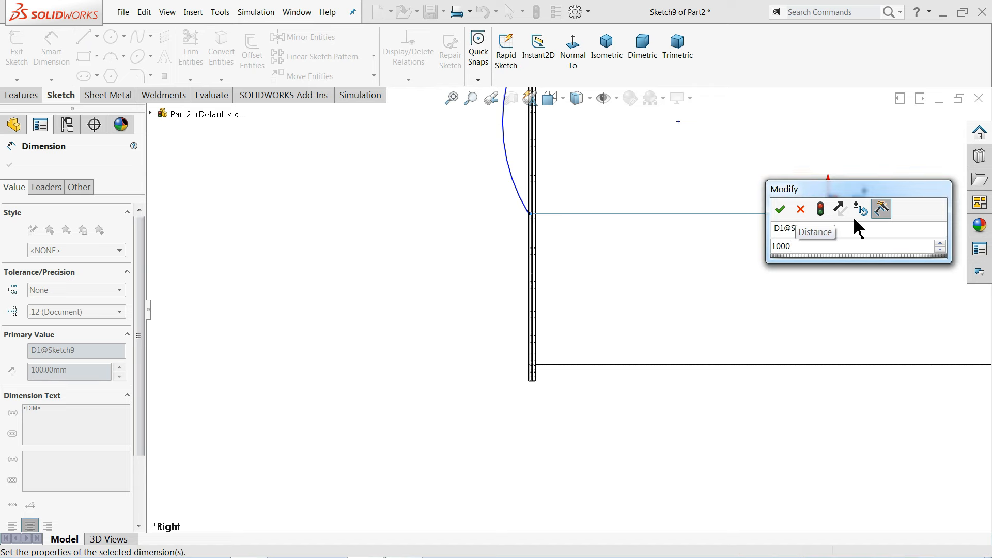
{"action": "key", "text": "Return"}
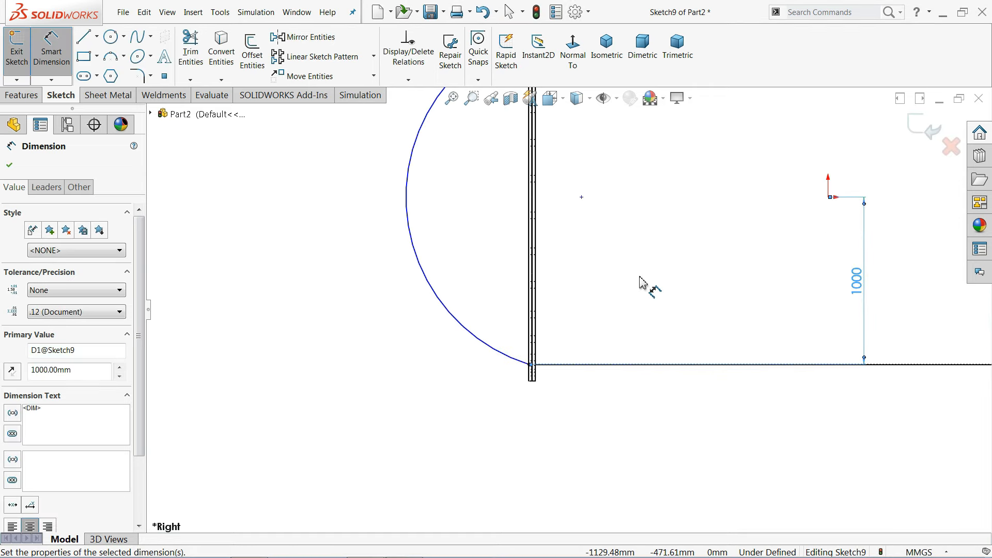
{"action": "scroll", "coordinate": [646, 233], "scroll_direction": "up", "scroll_amount": 4}
{"action": "scroll", "coordinate": [647, 233], "scroll_direction": "down", "scroll_amount": 3}
{"action": "scroll", "coordinate": [481, 230], "scroll_direction": "down", "scroll_amount": 2}
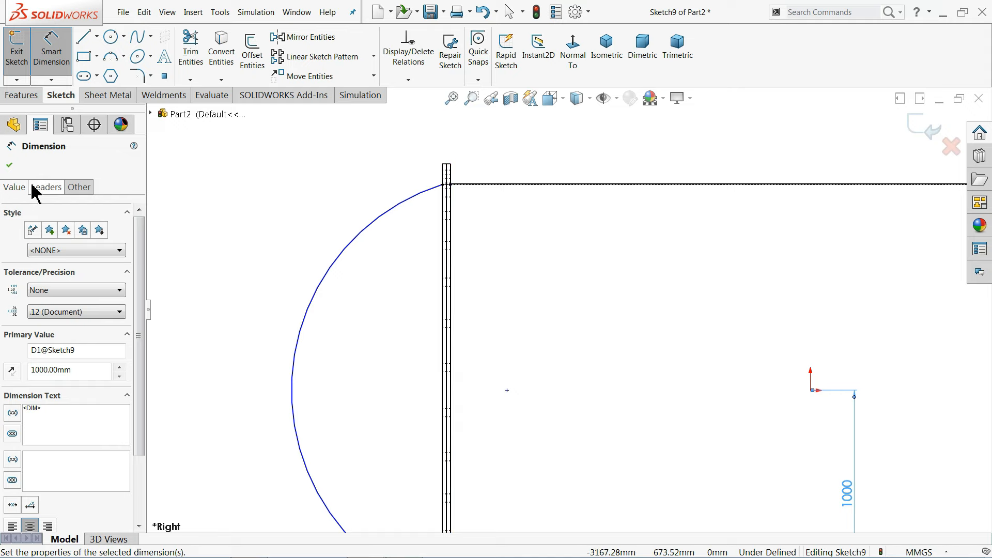
{"action": "left_click", "coordinate": [10, 167]}
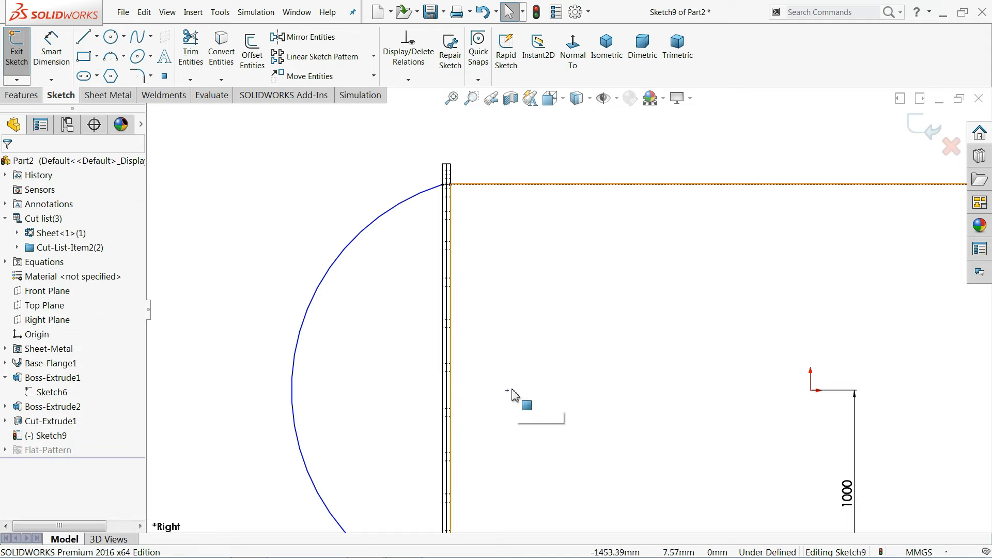
- Try to reposition the arc's center point toward the flange rings, then reshape the arc itself freehand
{"action": "left_click", "coordinate": [489, 391]}
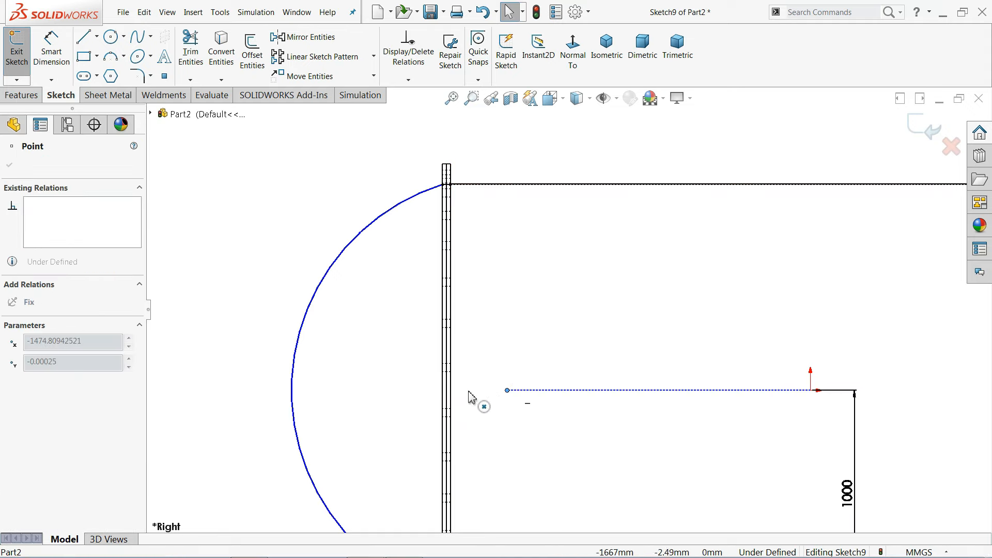
{"action": "left_click_drag", "start_coordinate": [464, 392], "coordinate": [465, 393]}
{"action": "scroll", "coordinate": [521, 395], "scroll_direction": "down", "scroll_amount": 4}
{"action": "scroll", "coordinate": [514, 364], "scroll_direction": "up", "scroll_amount": 4}
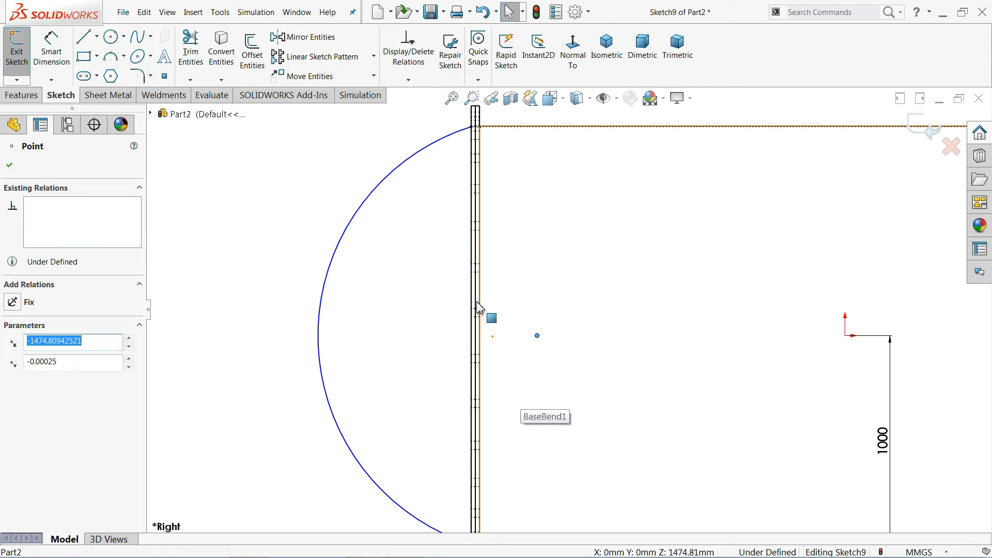
{"action": "left_click", "coordinate": [266, 224]}
{"action": "left_click", "coordinate": [537, 337]}
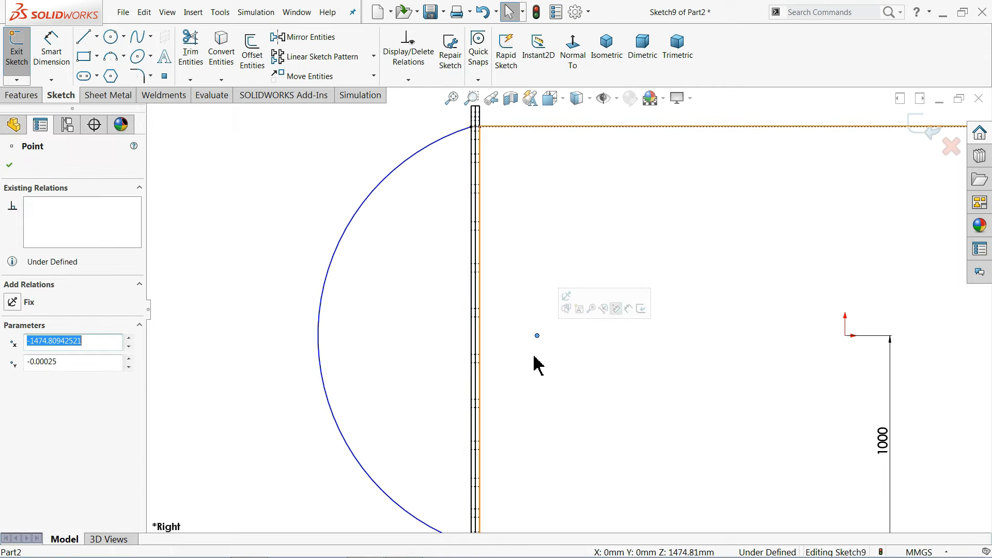
{"action": "left_click_drag", "start_coordinate": [538, 339], "coordinate": [524, 337]}
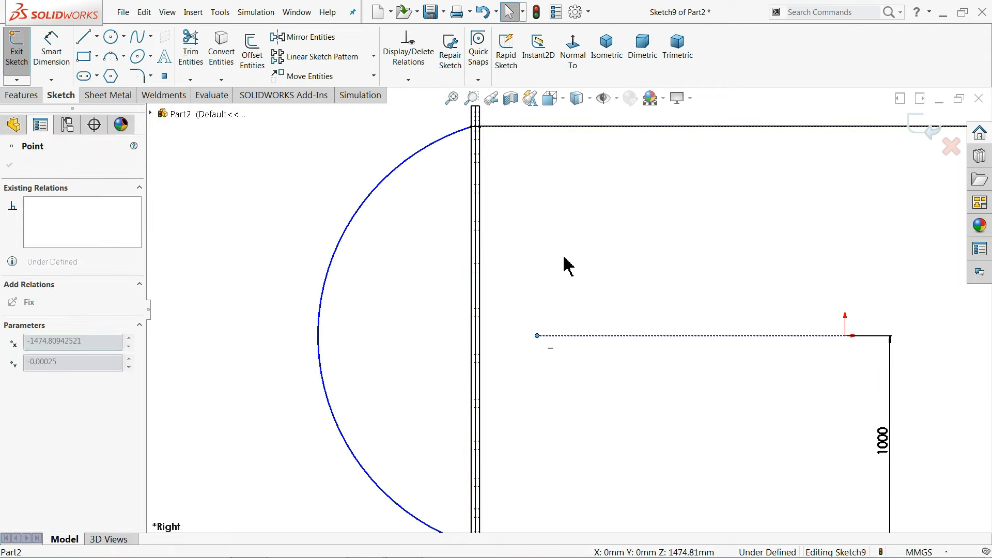
{"action": "left_click_drag", "start_coordinate": [578, 368], "coordinate": [535, 348]}
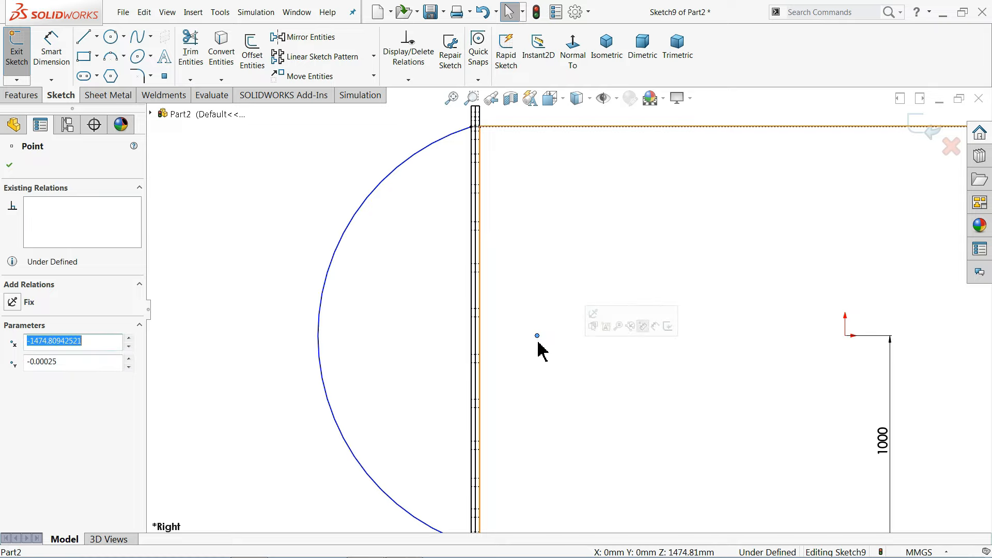
{"action": "key", "text": "Delete"}
{"action": "left_click", "coordinate": [573, 294]}
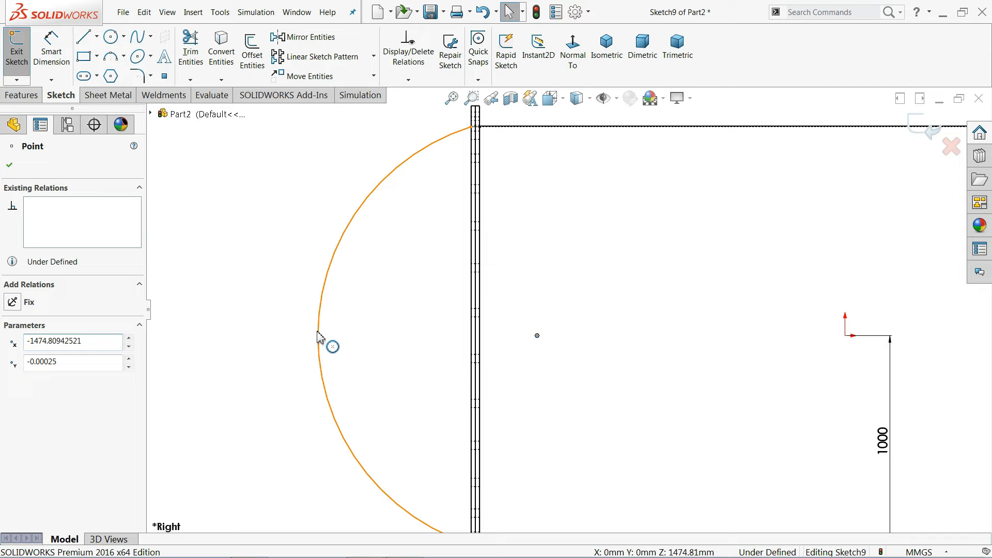
{"action": "left_click_drag", "start_coordinate": [317, 331], "coordinate": [300, 343]}
- Add a Coincident relation between the arc's center point and the outer flange ring's outer face edge
{"action": "scroll", "coordinate": [467, 361], "scroll_direction": "down", "scroll_amount": 5}
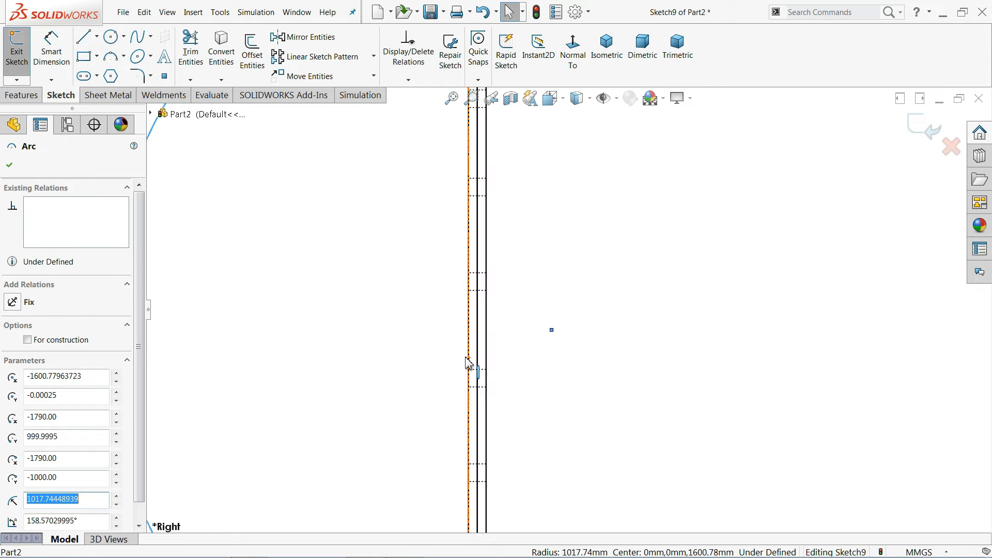
{"action": "scroll", "coordinate": [468, 362], "scroll_direction": "down", "scroll_amount": 4}
{"action": "left_click", "coordinate": [499, 332]}
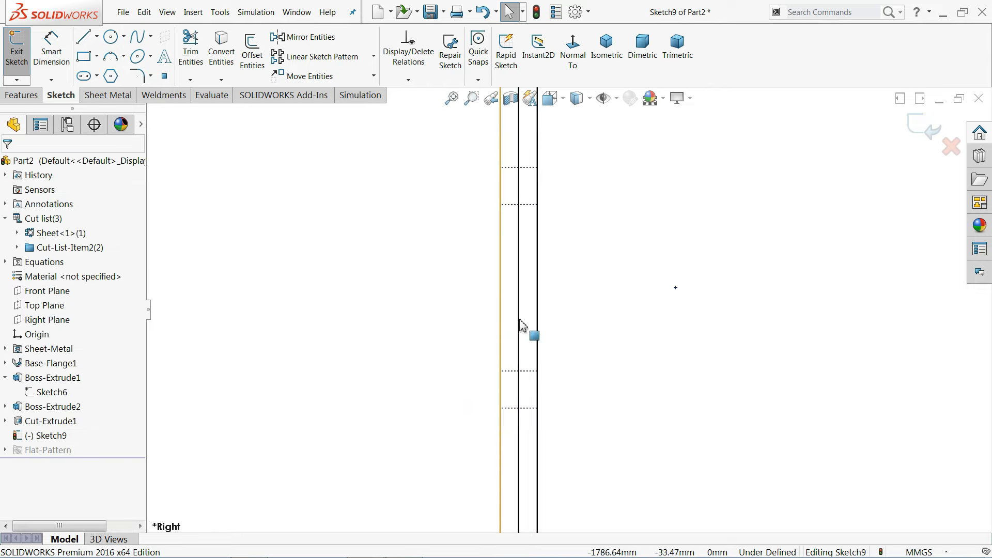
{"action": "left_click", "coordinate": [500, 334]}
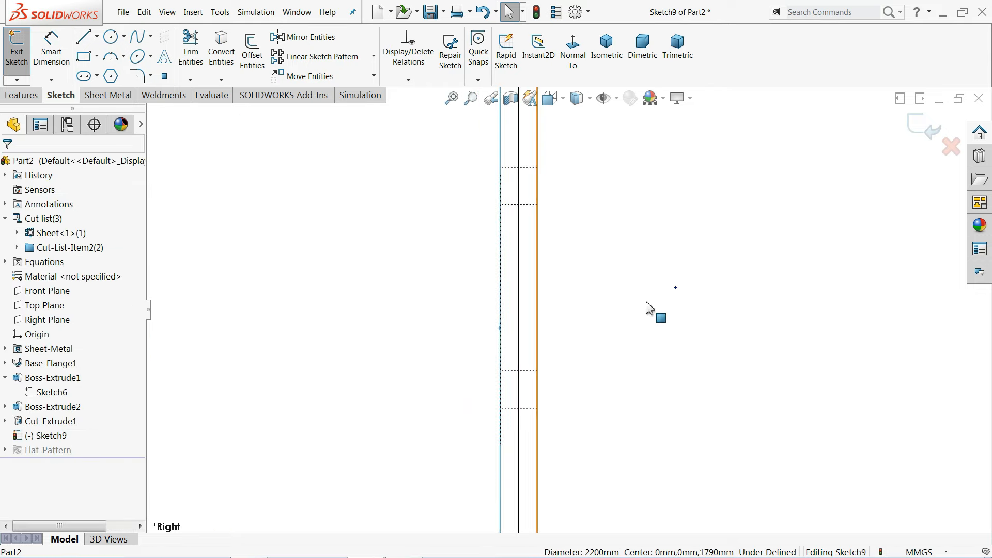
{"action": "left_click", "coordinate": [676, 288], "text": "ctrl"}
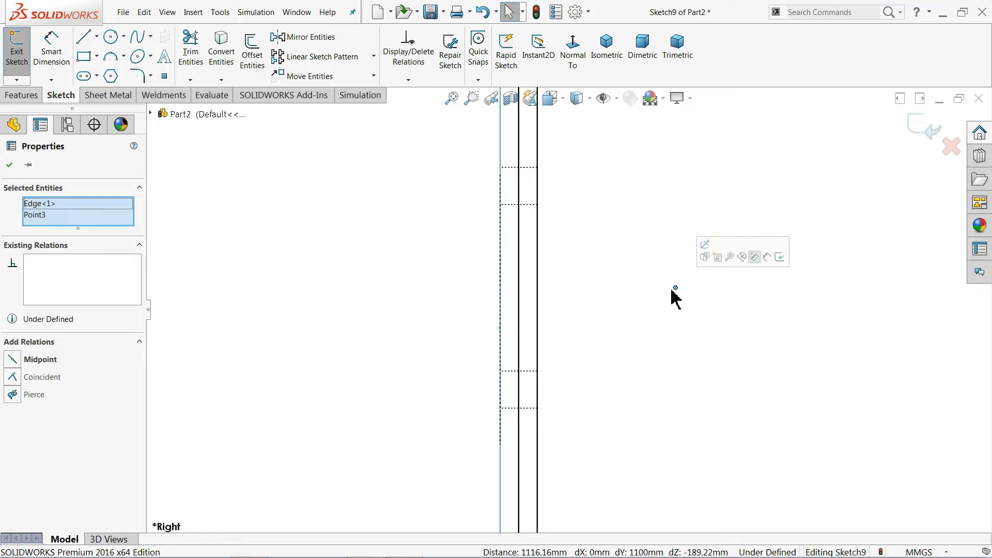
{"action": "left_click", "coordinate": [37, 379]}
{"action": "scroll", "coordinate": [507, 314], "scroll_direction": "down", "scroll_amount": 5}
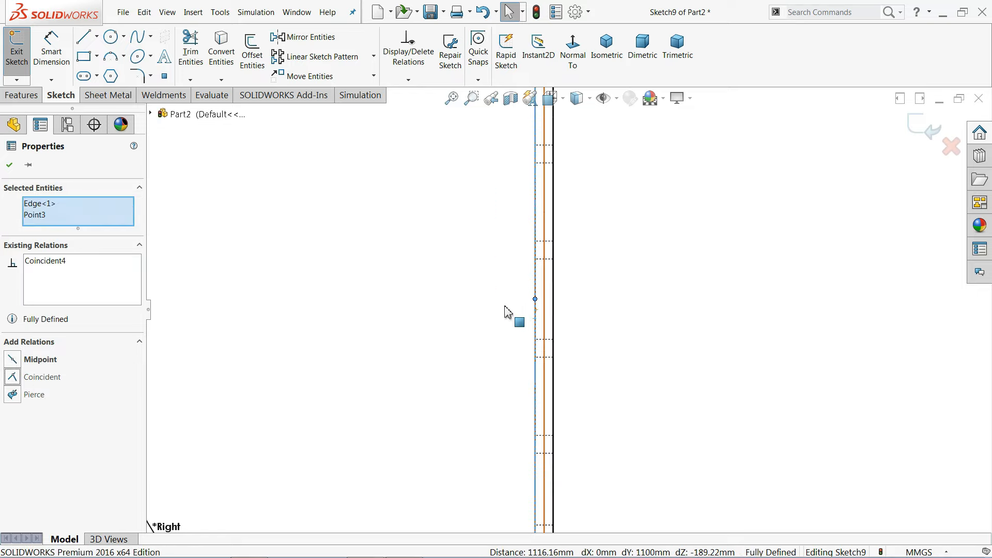
{"action": "left_click", "coordinate": [360, 262]}
{"action": "scroll", "coordinate": [587, 243], "scroll_direction": "up", "scroll_amount": 3}
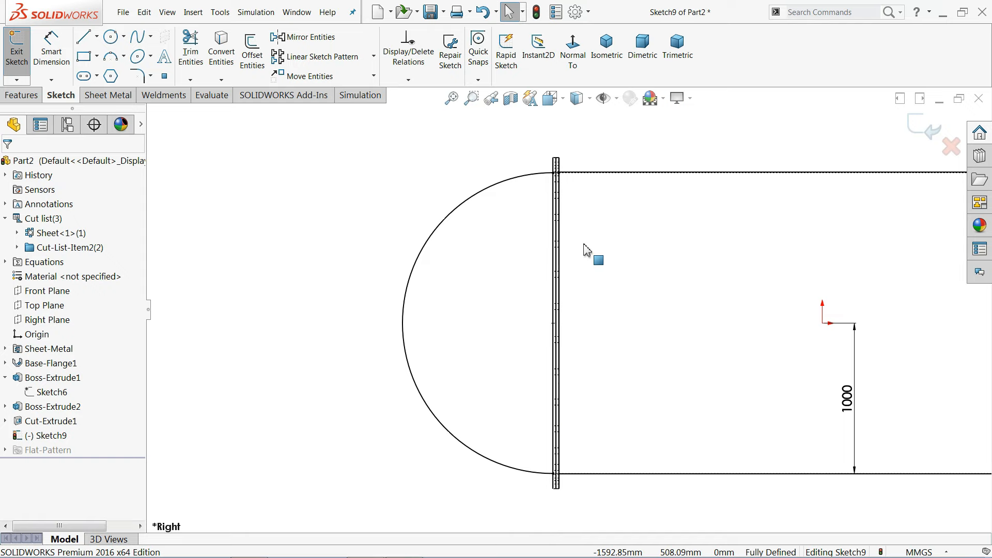
- Sketch a horizontal line about 1000 mm long from the arc's outermost point to its center on the flange face
{"action": "left_click", "coordinate": [97, 37]}
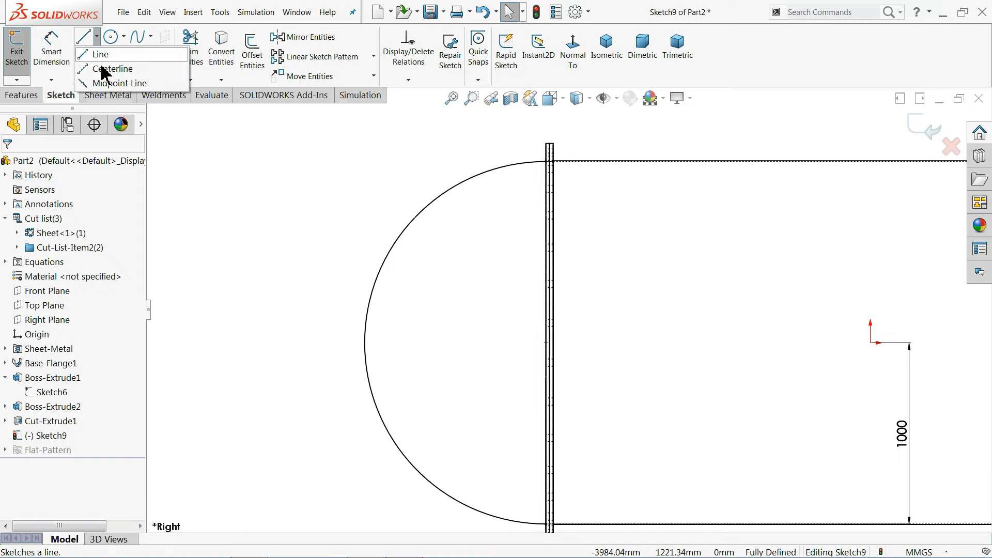
{"action": "left_click", "coordinate": [102, 55]}
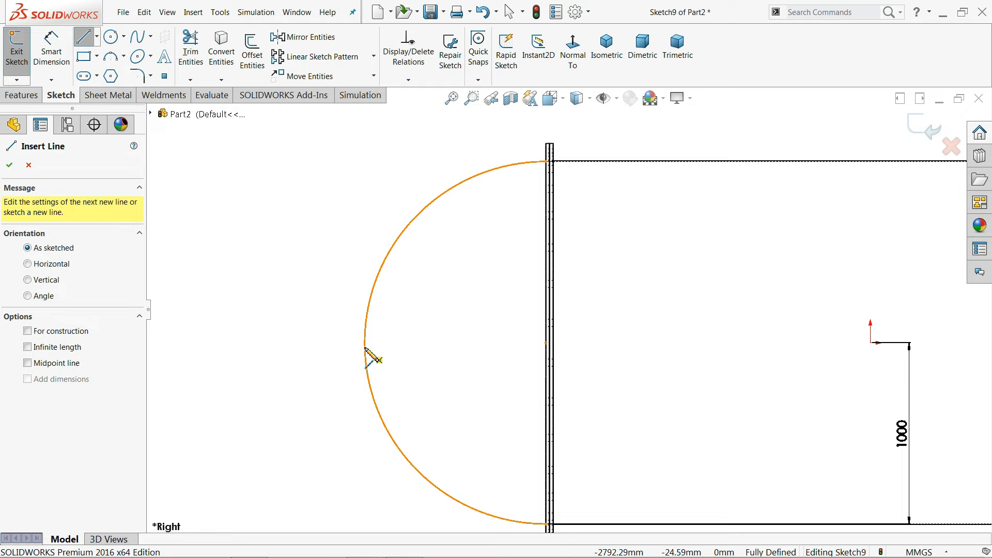
{"action": "left_click", "coordinate": [364, 342]}
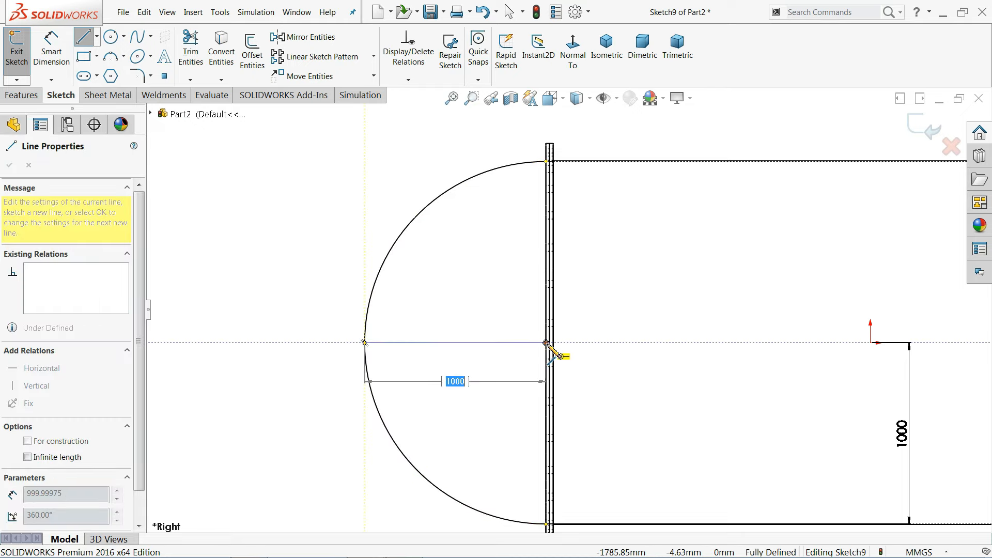
{"action": "left_click", "coordinate": [546, 343]}
{"action": "right_click", "coordinate": [474, 299]}
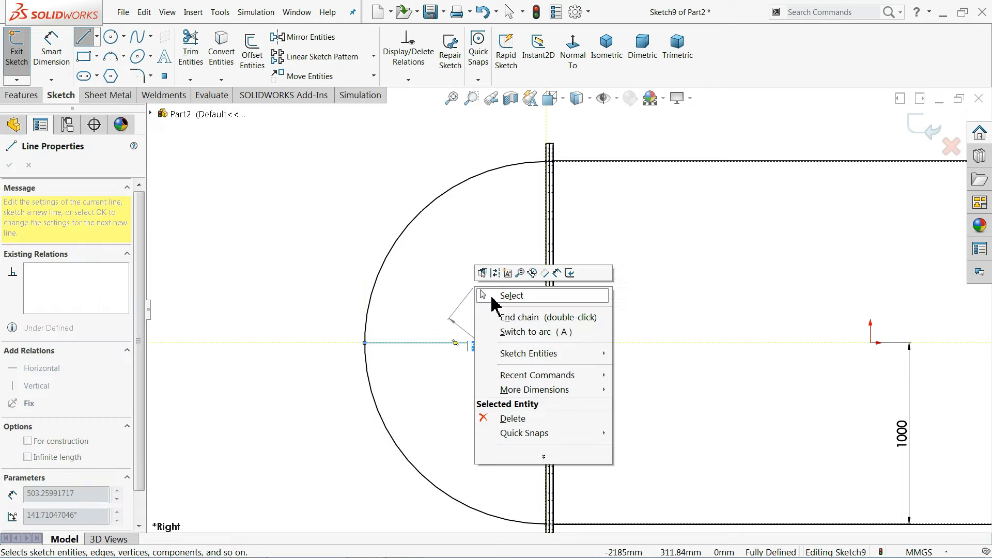
{"action": "left_click", "coordinate": [497, 296]}
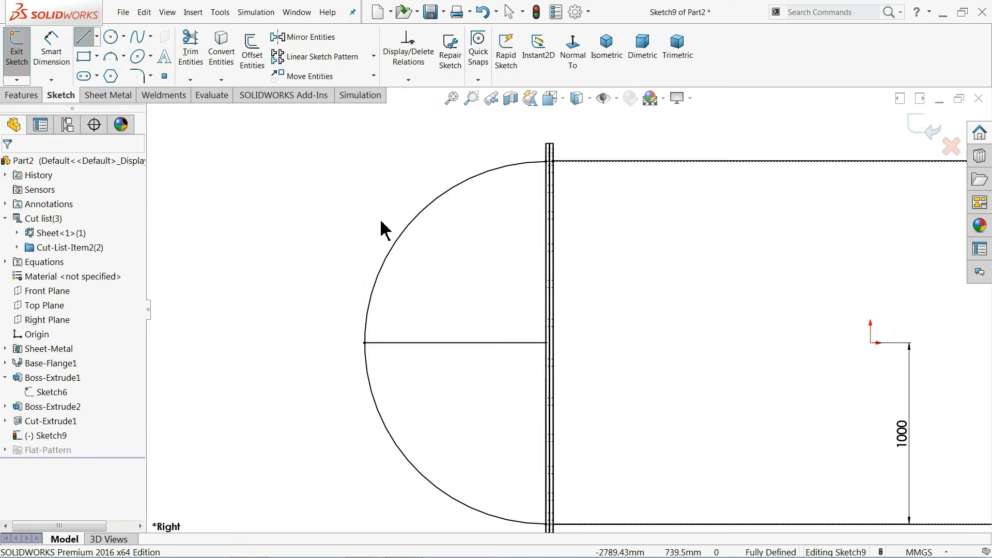
- Convert the horizontal line between the arc and its center into construction geometry
{"action": "left_click", "coordinate": [442, 343]}
{"action": "left_click", "coordinate": [473, 312]}
{"action": "left_click", "coordinate": [455, 307]}
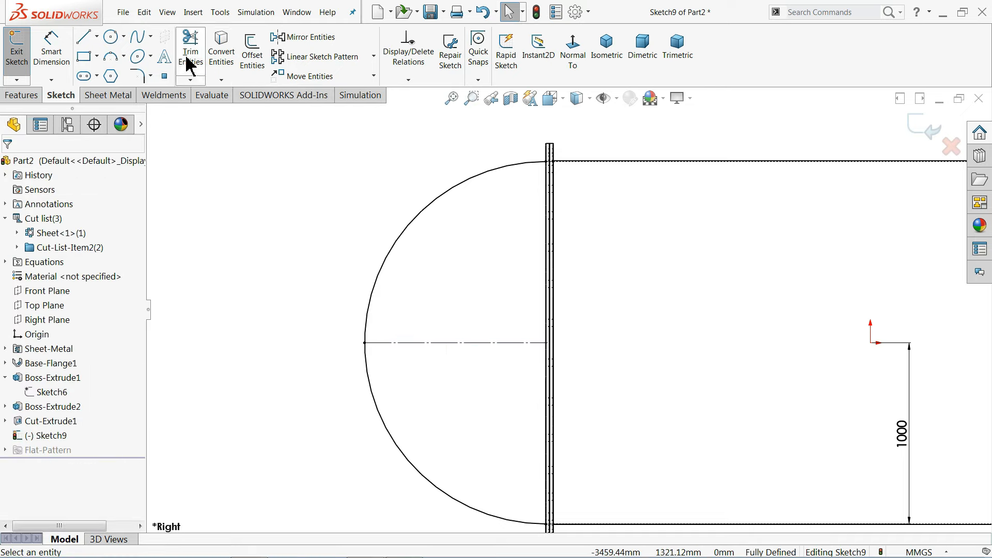
- Power trim the lower half of the arc, keeping the quarter arc above the construction line
{"action": "left_click_drag", "start_coordinate": [290, 434], "coordinate": [421, 385]}
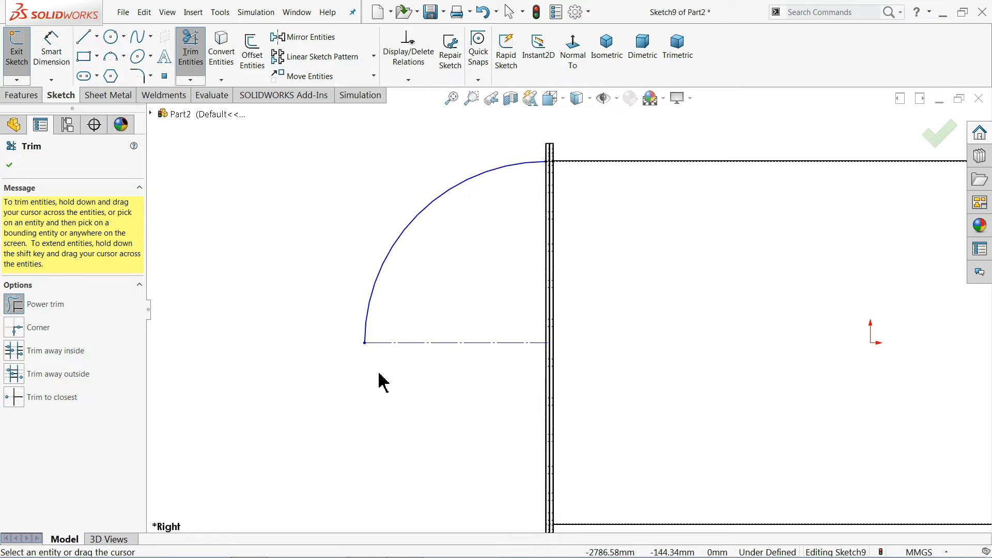
{"action": "left_click", "coordinate": [9, 167]}
- Dimension the quarter arc's radius as 1000 mm
{"action": "left_click", "coordinate": [52, 49]}
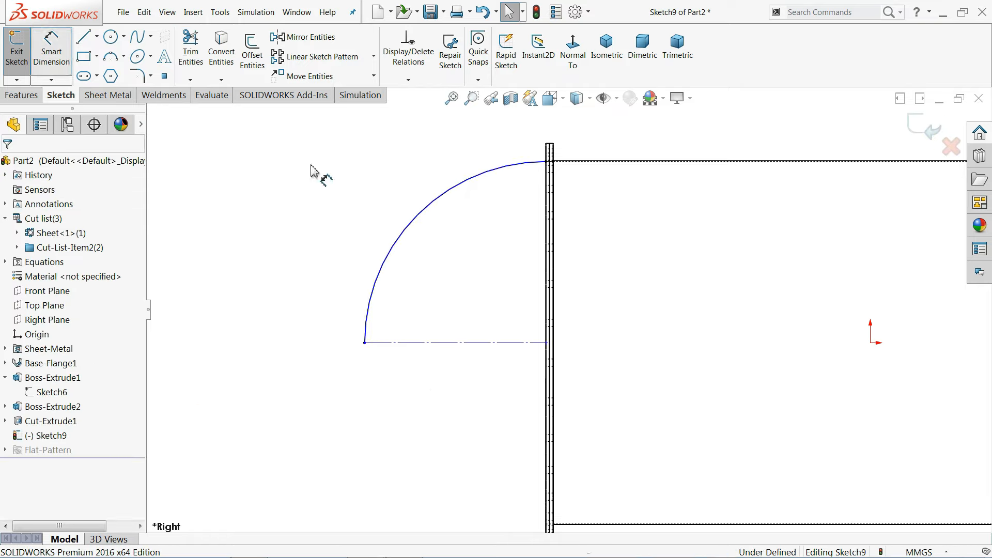
{"action": "left_click", "coordinate": [404, 235]}
{"action": "left_click", "coordinate": [361, 199]}
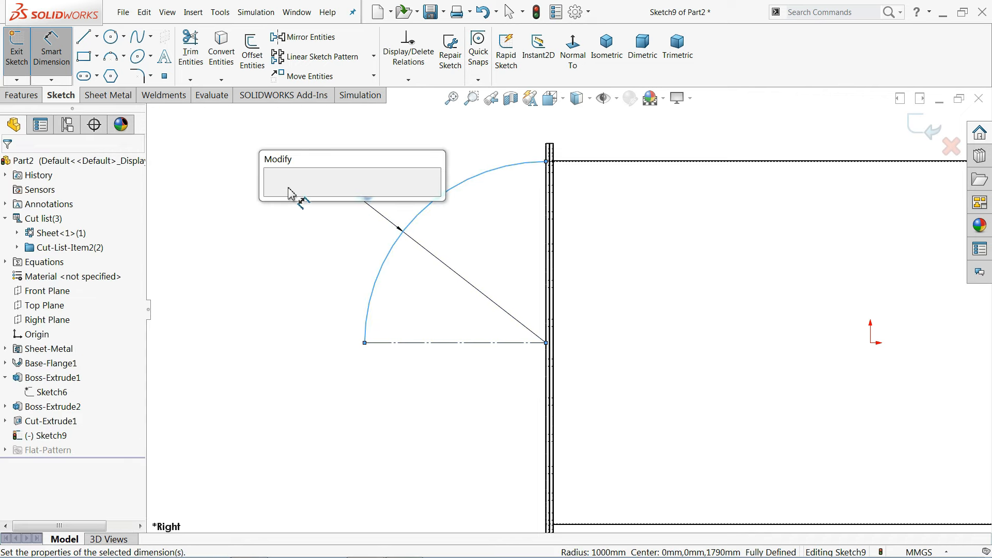
{"action": "left_click", "coordinate": [274, 198]}
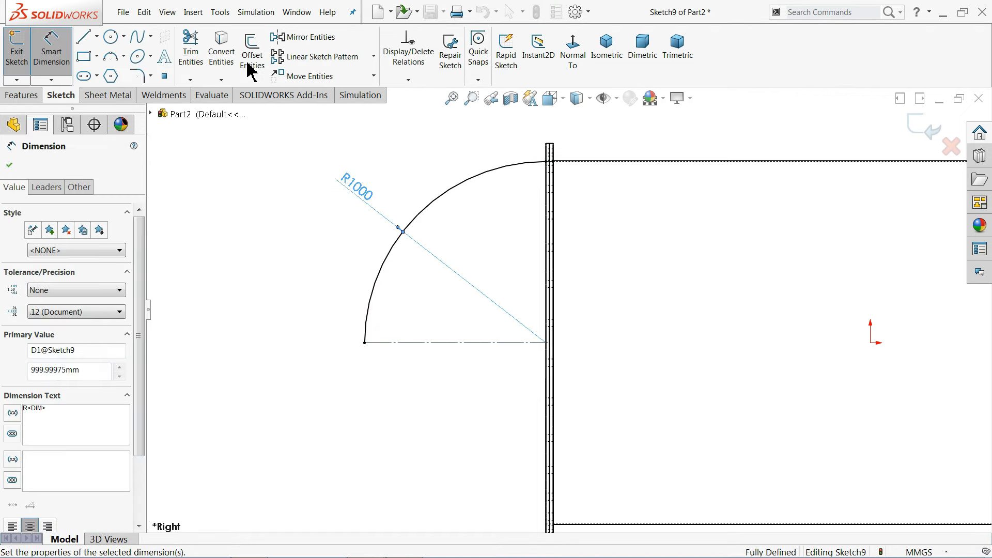
- Offset the quarter arc 3 mm outward, capping both ends with lines
{"action": "left_click", "coordinate": [253, 54]}
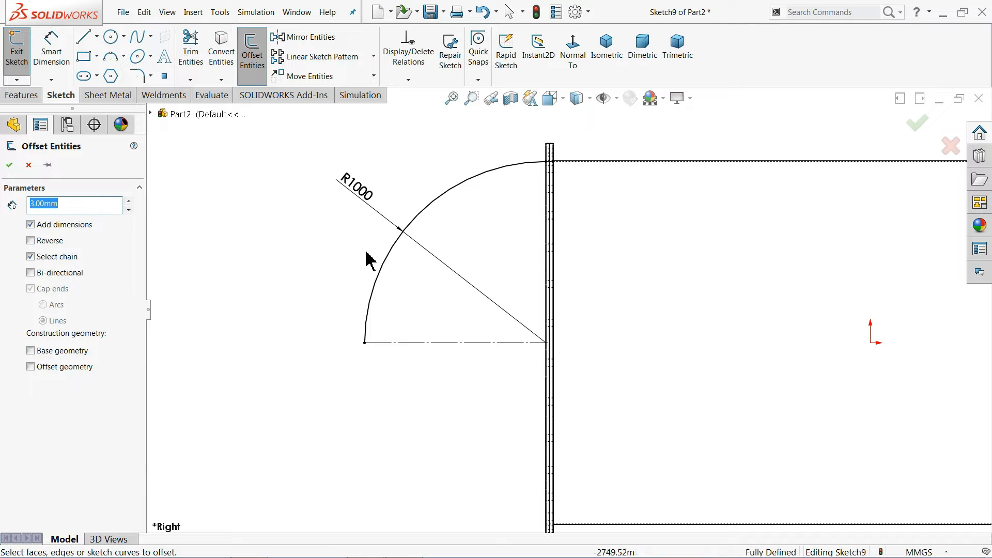
{"action": "left_click", "coordinate": [388, 265]}
{"action": "scroll", "coordinate": [427, 407], "scroll_direction": "down", "scroll_amount": 12}
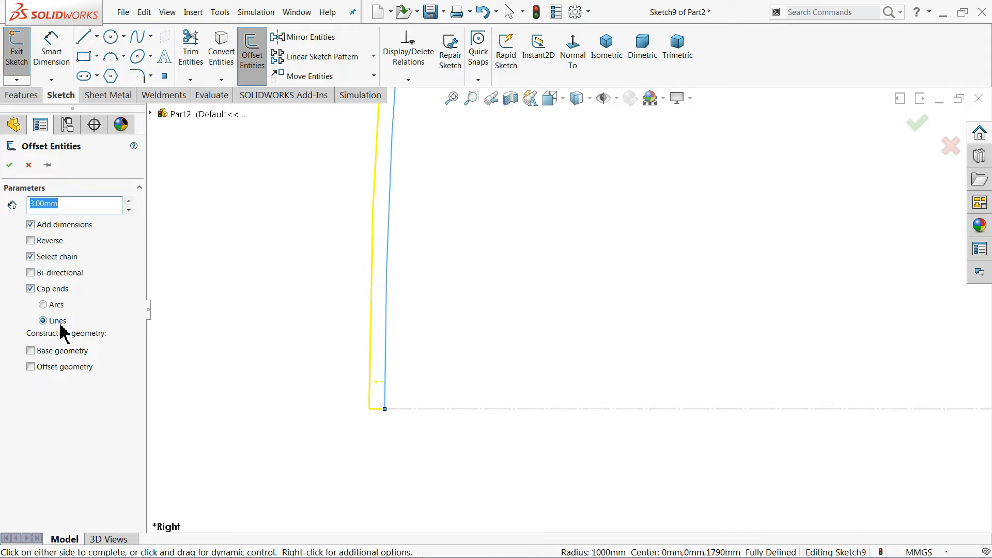
{"action": "left_click", "coordinate": [9, 166]}
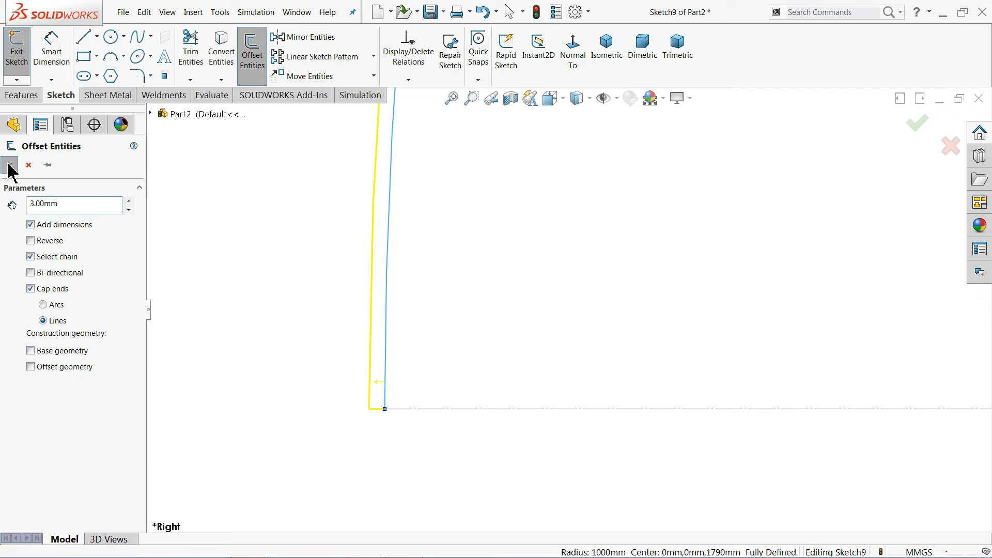
{"action": "scroll", "coordinate": [460, 325], "scroll_direction": "up", "scroll_amount": 6}
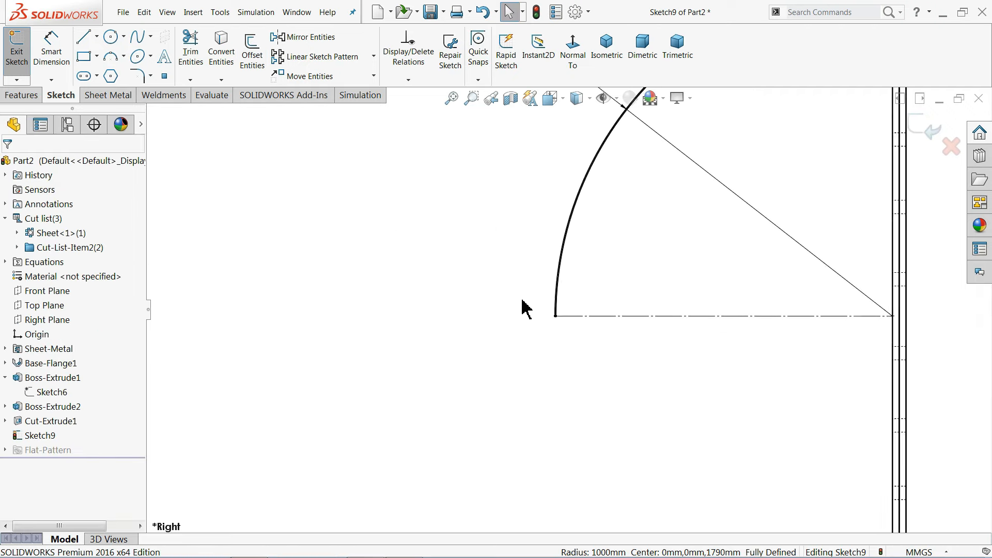
- Revolve the capped arc profile 360° about the horizontal construction line as a separate body, with Merge result off
{"action": "left_click", "coordinate": [19, 95]}
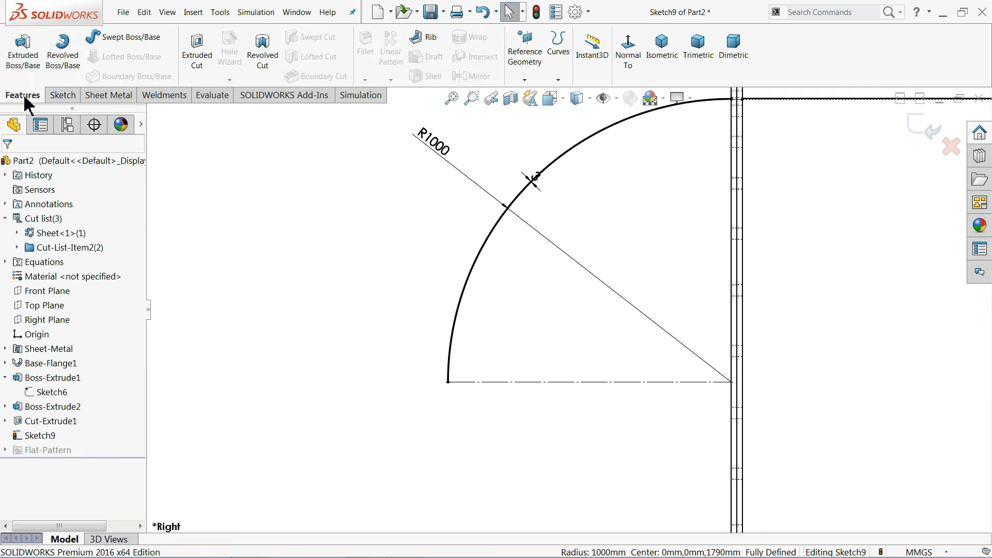
{"action": "left_click", "coordinate": [63, 55]}
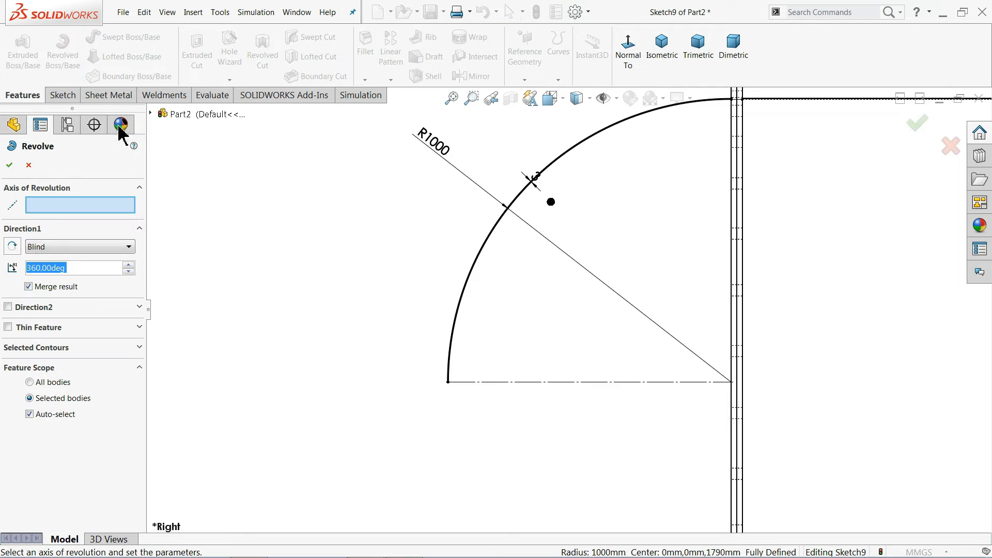
{"action": "left_click", "coordinate": [523, 383]}
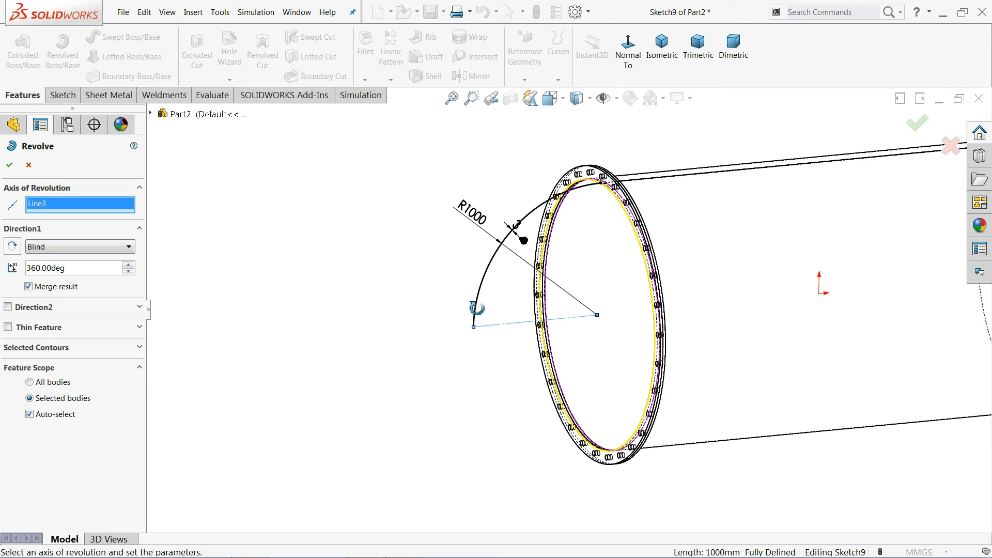
{"action": "scroll", "coordinate": [578, 281], "scroll_direction": "down", "scroll_amount": 2}
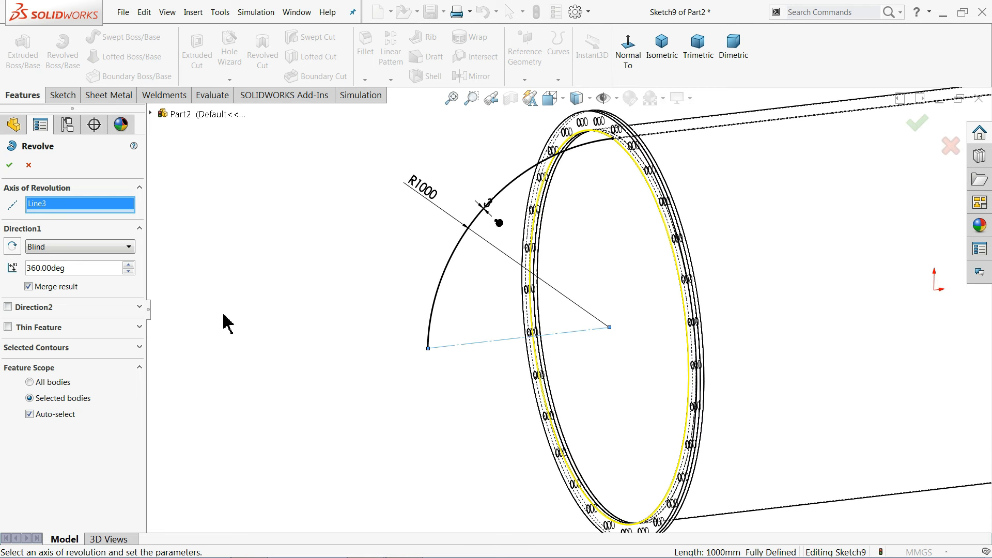
{"action": "left_click", "coordinate": [29, 288]}
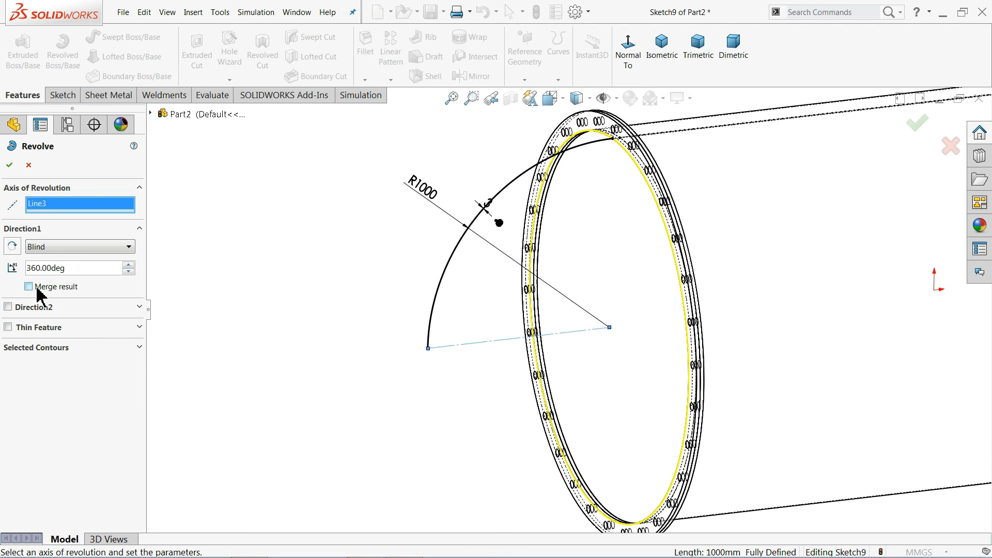
{"action": "left_click", "coordinate": [9, 165]}
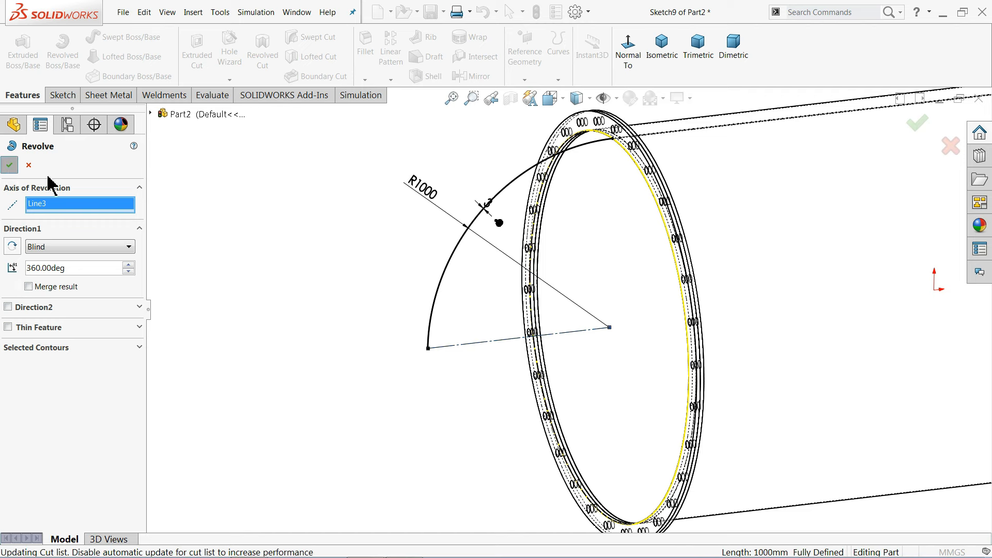
- Set the model's display style to Shaded With Edges
{"action": "left_click", "coordinate": [587, 101]}
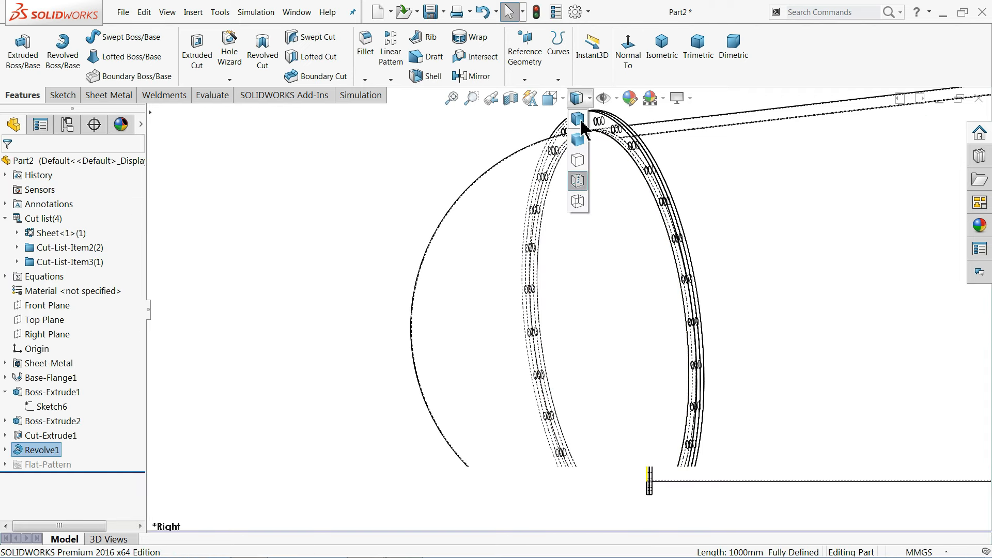
{"action": "left_click", "coordinate": [580, 121]}
{"action": "scroll", "coordinate": [370, 181], "scroll_direction": "up", "scroll_amount": 5}
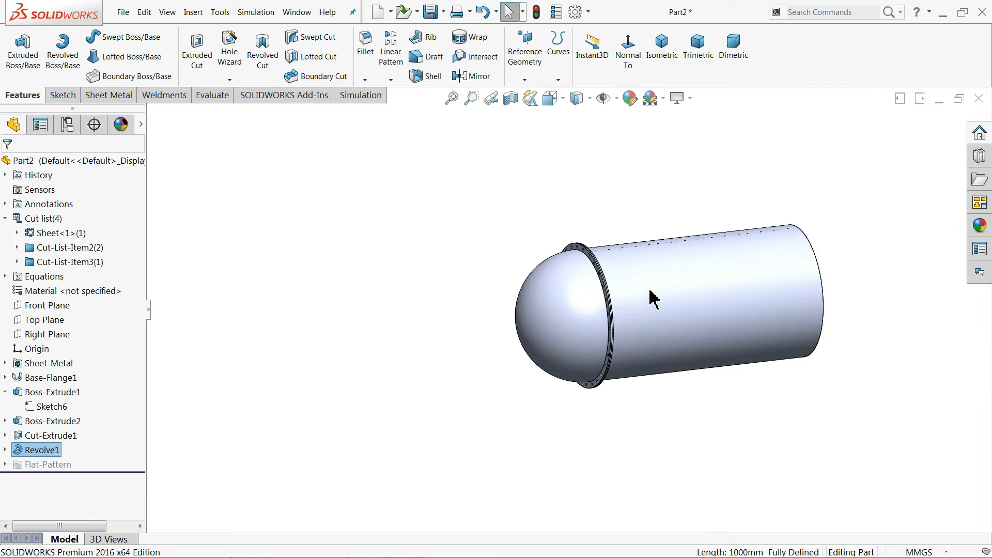
{"action": "scroll", "coordinate": [652, 299], "scroll_direction": "down", "scroll_amount": 3}
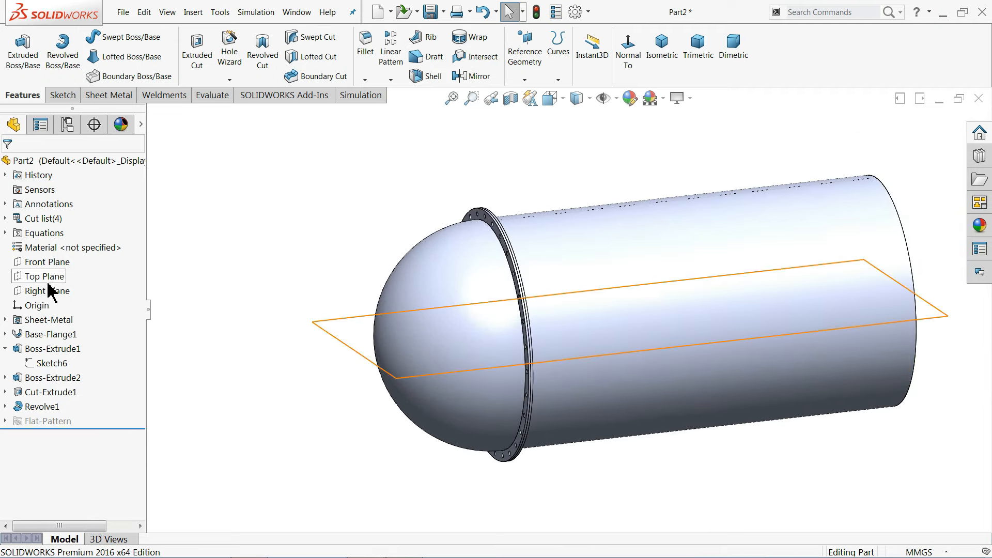
- Mirror the two flange ring bodies and the domed end body about the Front Plane, without merging solids
{"action": "left_click", "coordinate": [52, 263]}
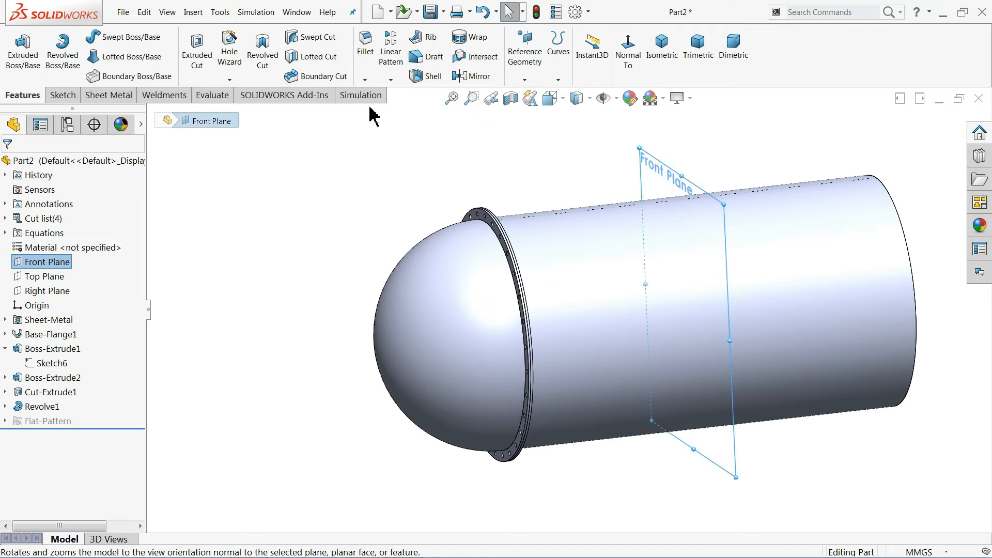
{"action": "left_click", "coordinate": [472, 78]}
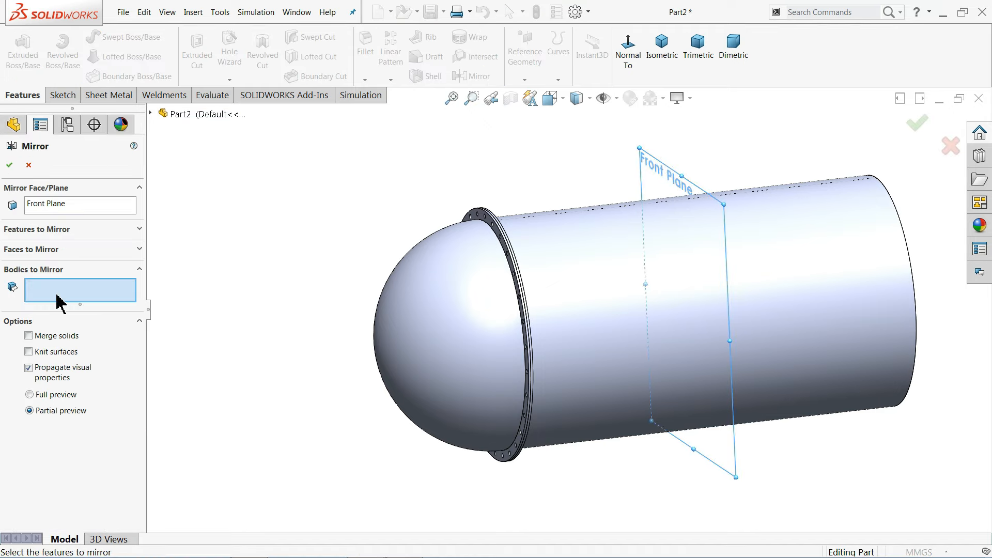
{"action": "scroll", "coordinate": [512, 272], "scroll_direction": "down", "scroll_amount": 5}
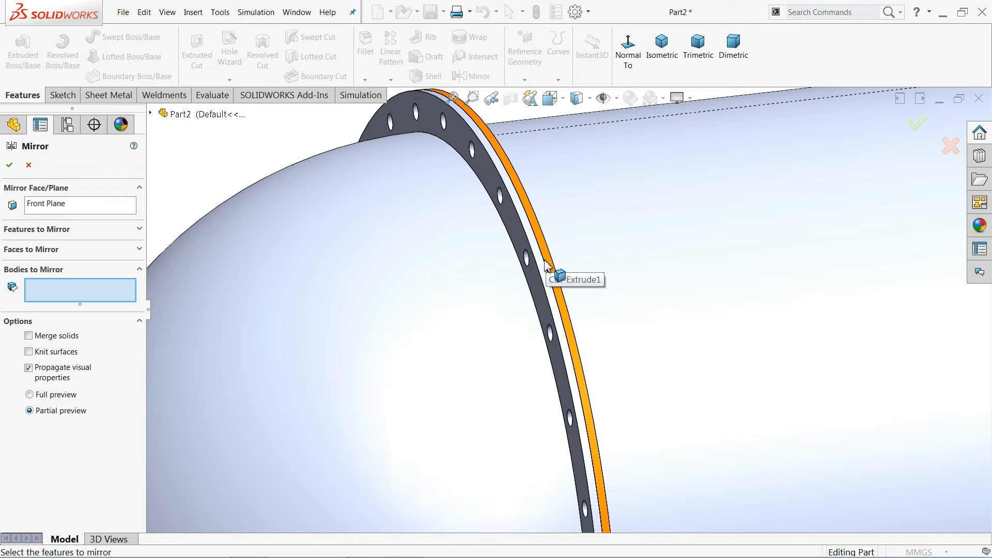
{"action": "left_click", "coordinate": [550, 264]}
{"action": "left_click", "coordinate": [549, 279]}
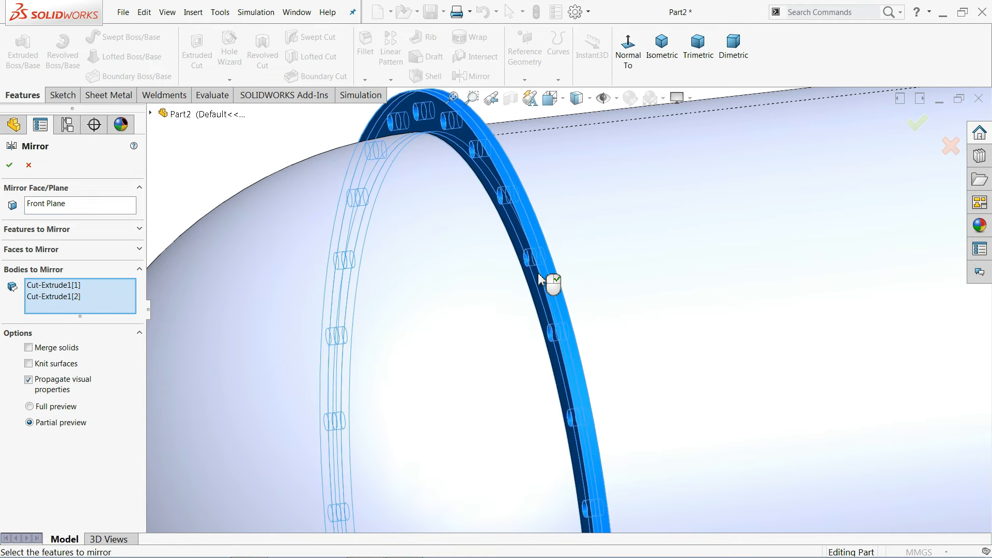
{"action": "left_click", "coordinate": [491, 292]}
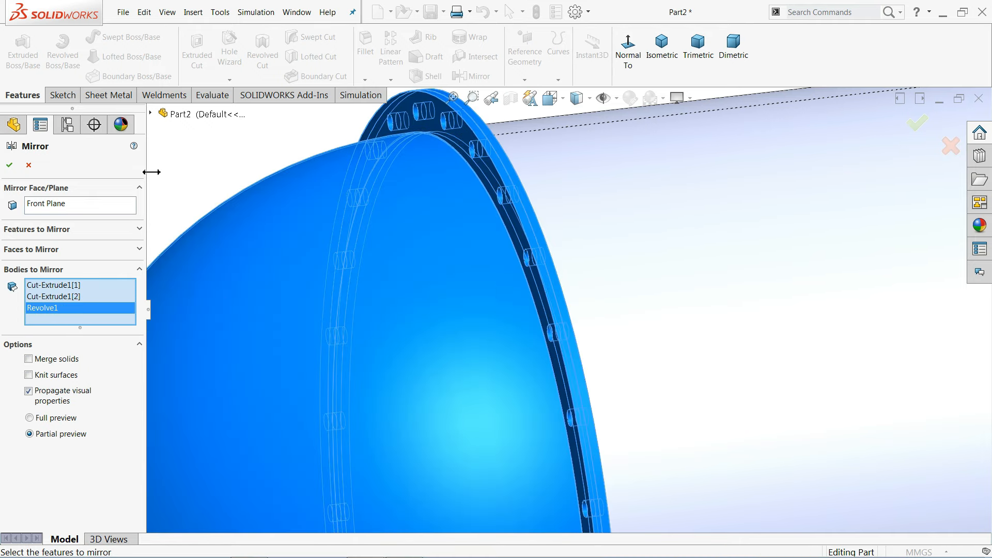
{"action": "left_click", "coordinate": [151, 113]}
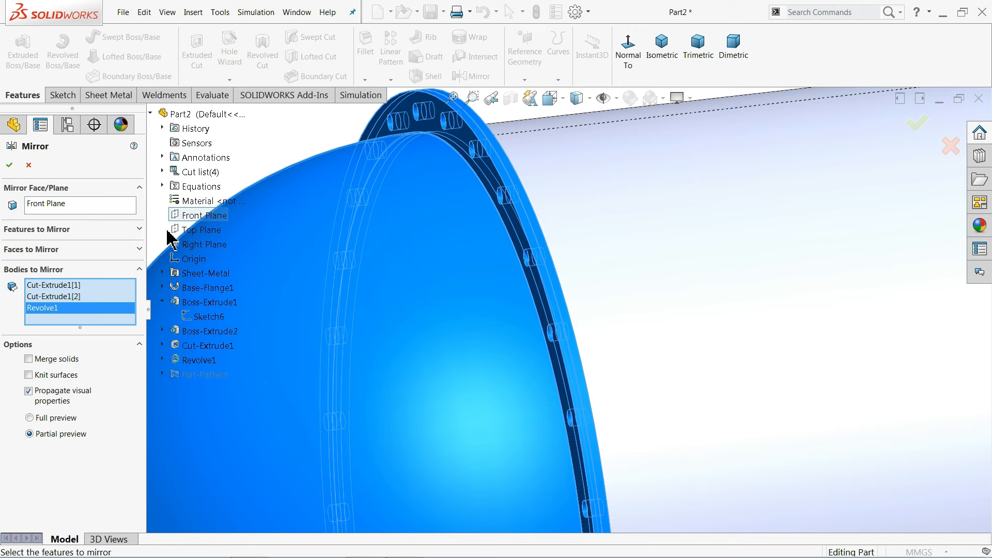
{"action": "scroll", "coordinate": [287, 346], "scroll_direction": "up", "scroll_amount": 3}
{"action": "scroll", "coordinate": [291, 345], "scroll_direction": "down", "scroll_amount": 1}
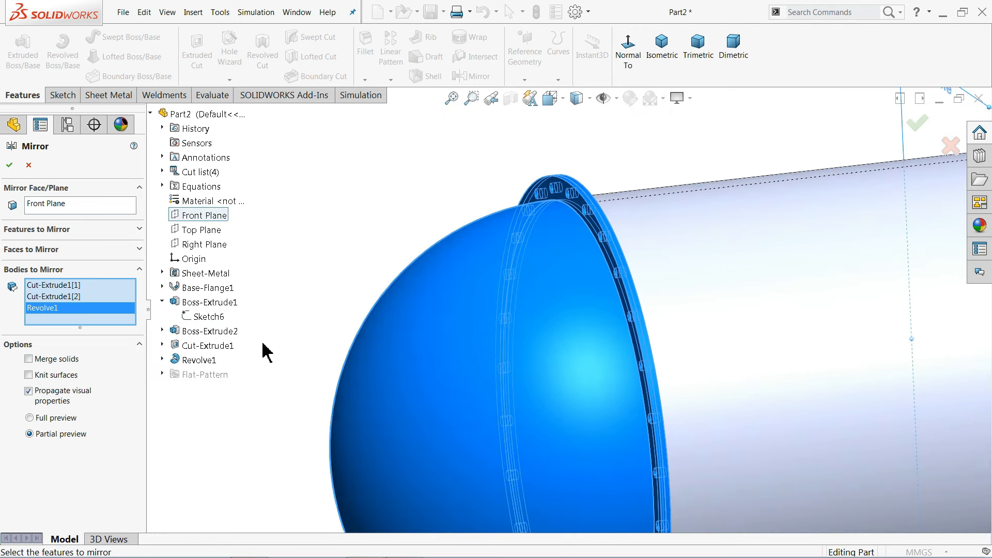
{"action": "left_click", "coordinate": [198, 346]}
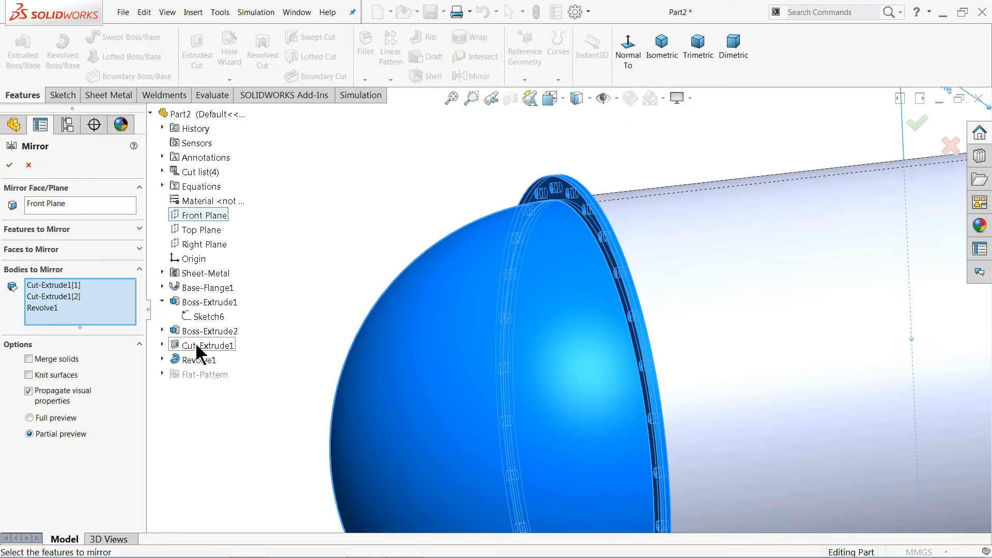
{"action": "scroll", "coordinate": [505, 312], "scroll_direction": "up", "scroll_amount": 5}
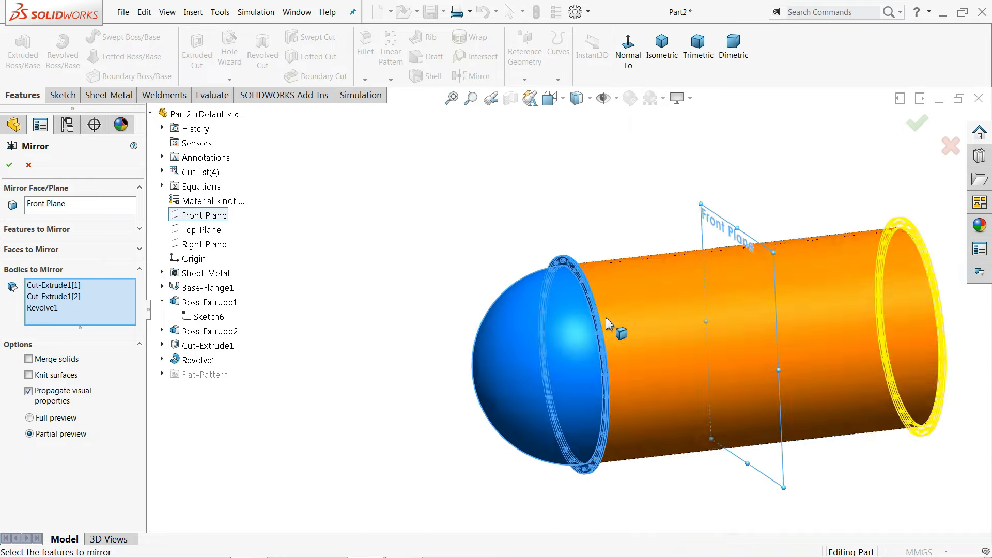
{"action": "scroll", "coordinate": [799, 313], "scroll_direction": "down", "scroll_amount": 4}
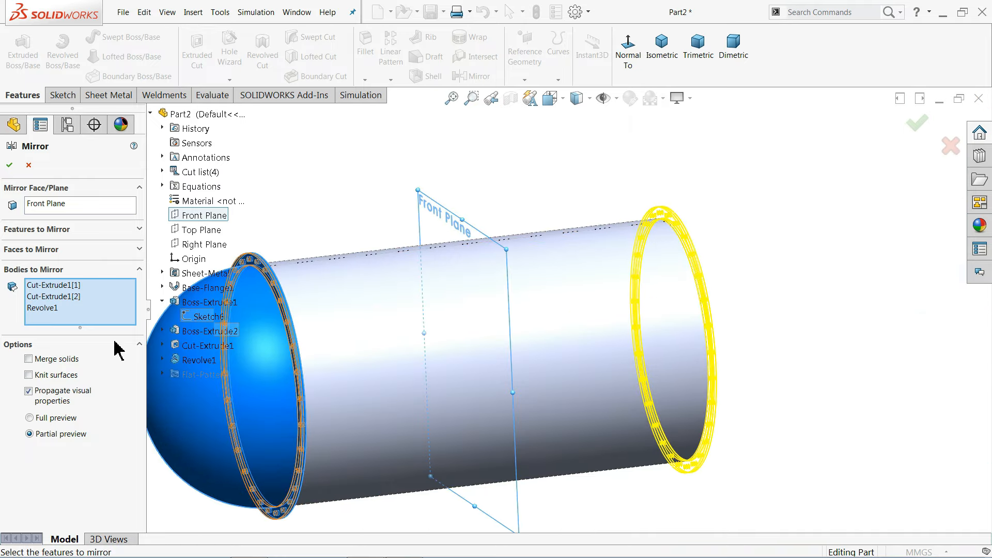
{"action": "left_click", "coordinate": [9, 165]}
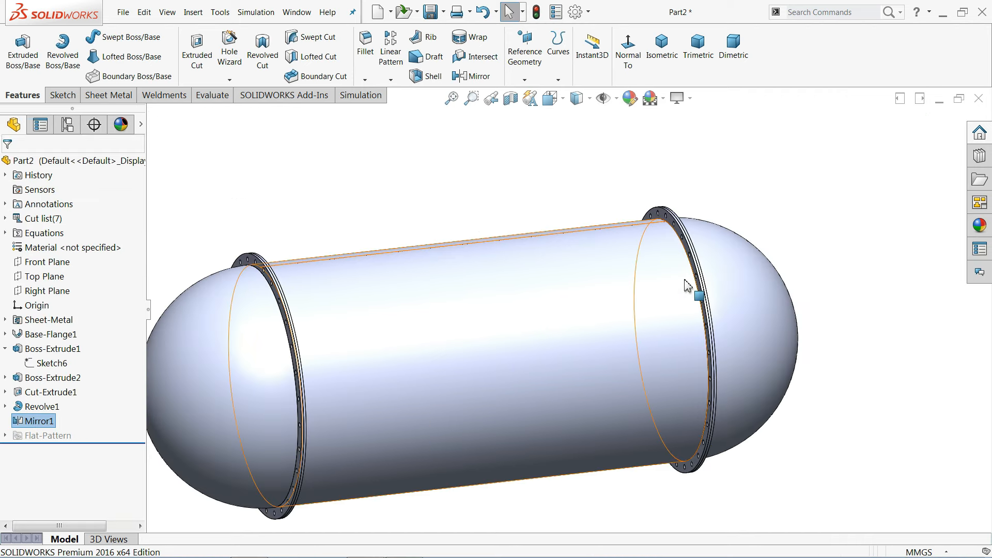
{"action": "mouse_move", "coordinate": [693, 288]}
{"action": "middle_mouse_down"}
{"action": "mouse_move", "coordinate": [733, 277]}
{"action": "mouse_move", "coordinate": [637, 283]}
{"action": "mouse_move", "coordinate": [693, 282]}
{"action": "mouse_move", "coordinate": [703, 285]}
{"action": "mouse_move", "coordinate": [697, 295]}
{"action": "middle_mouse_up"}
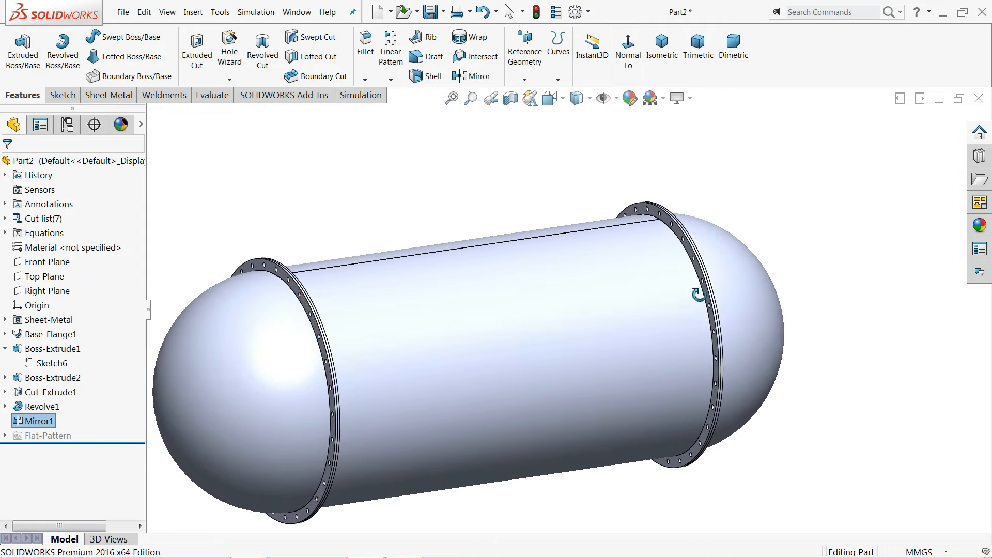
{"action": "left_click", "coordinate": [312, 197]}
{"action": "scroll", "coordinate": [345, 224], "scroll_direction": "up", "scroll_amount": 2}
{"action": "scroll", "coordinate": [434, 388], "scroll_direction": "down", "scroll_amount": 2}
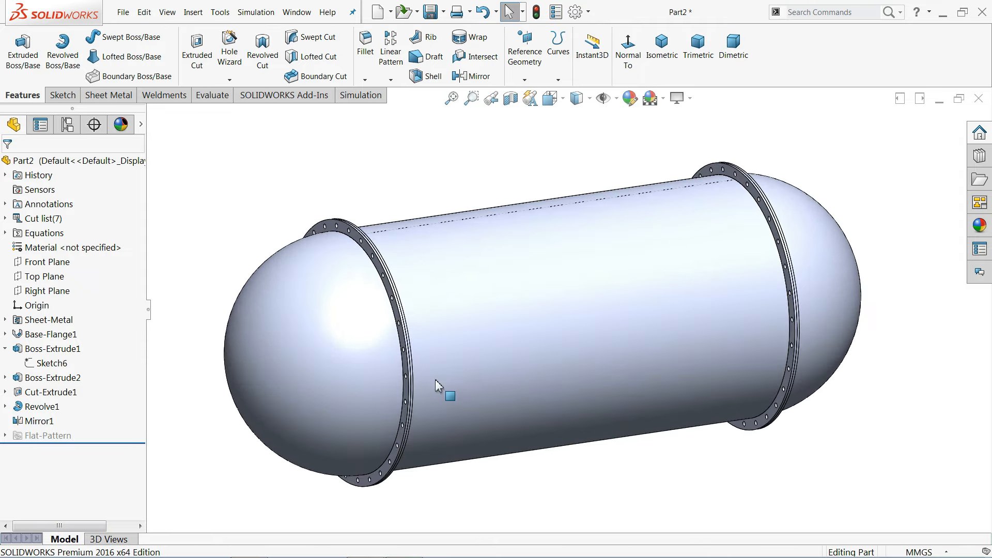
- Switch to the tank.PDF drawing in Adobe Reader and examine the manhole's position, diameters and height above the tank's axis
{"action": "left_click", "coordinate": [943, 14]}
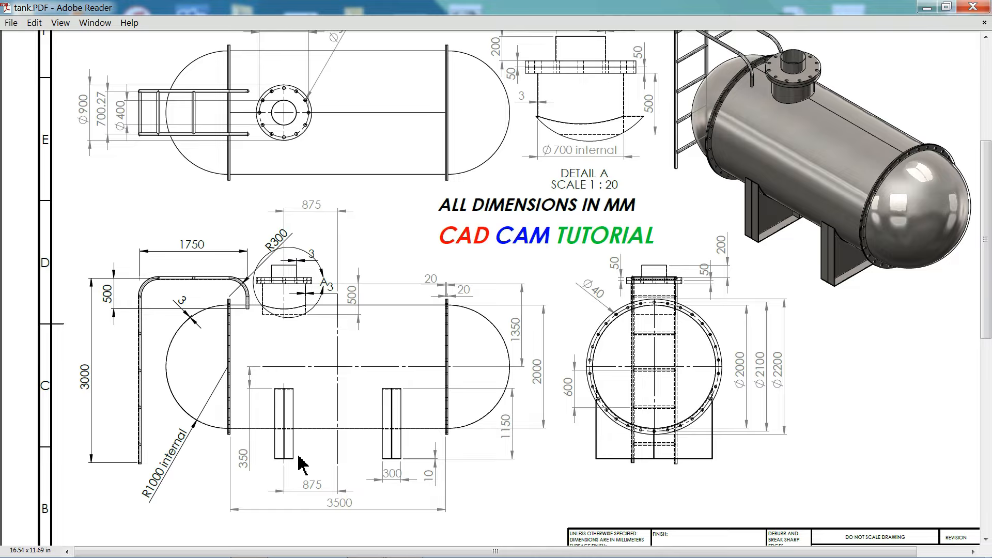
{"action": "scroll", "coordinate": [310, 470], "scroll_direction": "down", "scroll_amount": 1}
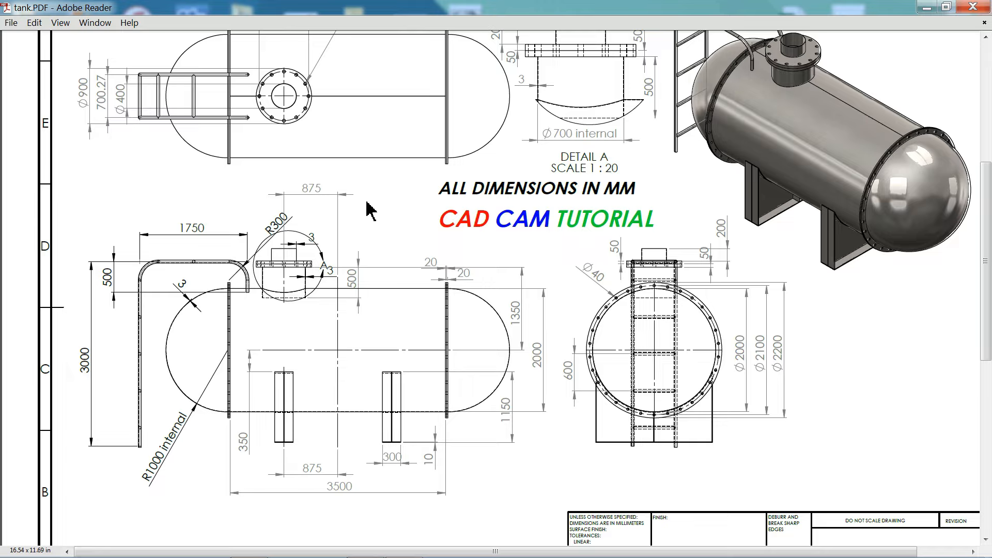
{"action": "scroll", "coordinate": [361, 176], "scroll_direction": "up", "scroll_amount": 5}
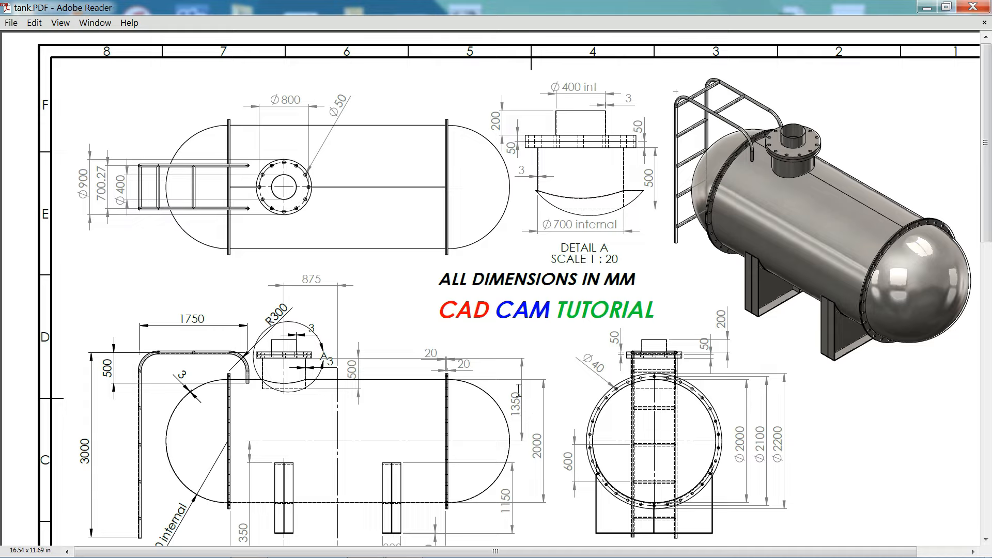
{"action": "left_click_drag", "start_coordinate": [519, 391], "coordinate": [519, 414]}
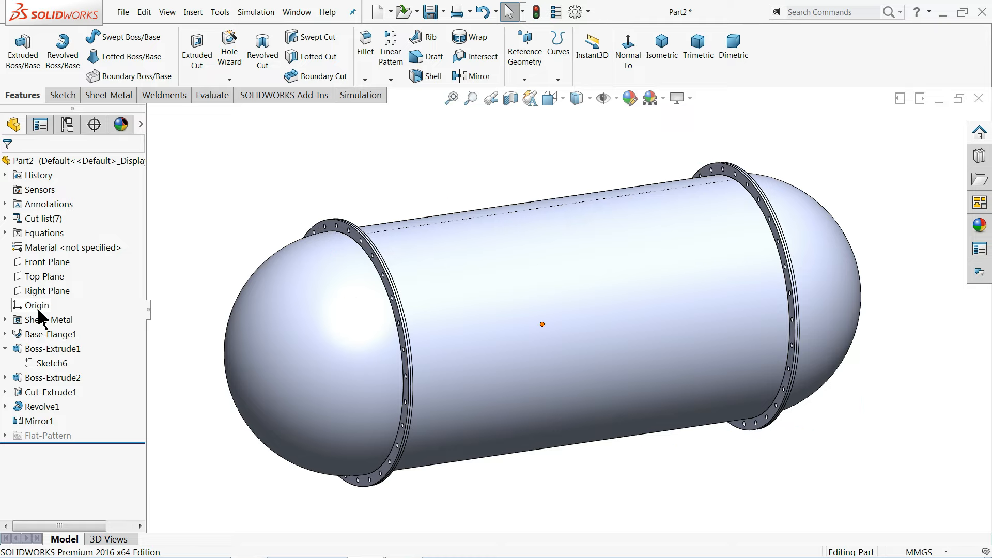
- Create a reference plane parallel to the Top Plane, offset 1350 mm above it
{"action": "left_click", "coordinate": [525, 80]}
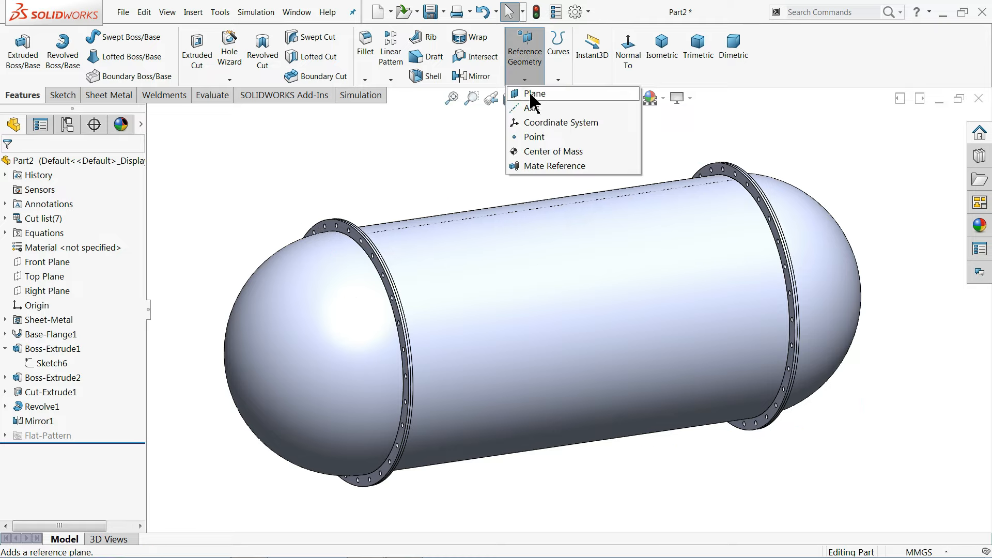
{"action": "left_click", "coordinate": [529, 94]}
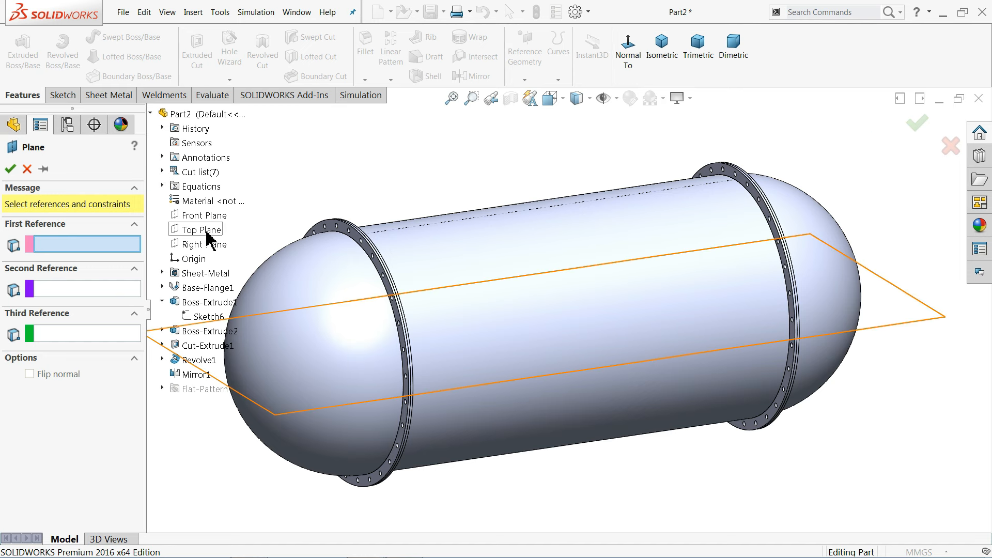
{"action": "left_click", "coordinate": [205, 230]}
{"action": "left_click_drag", "start_coordinate": [72, 354], "coordinate": [22, 355]}
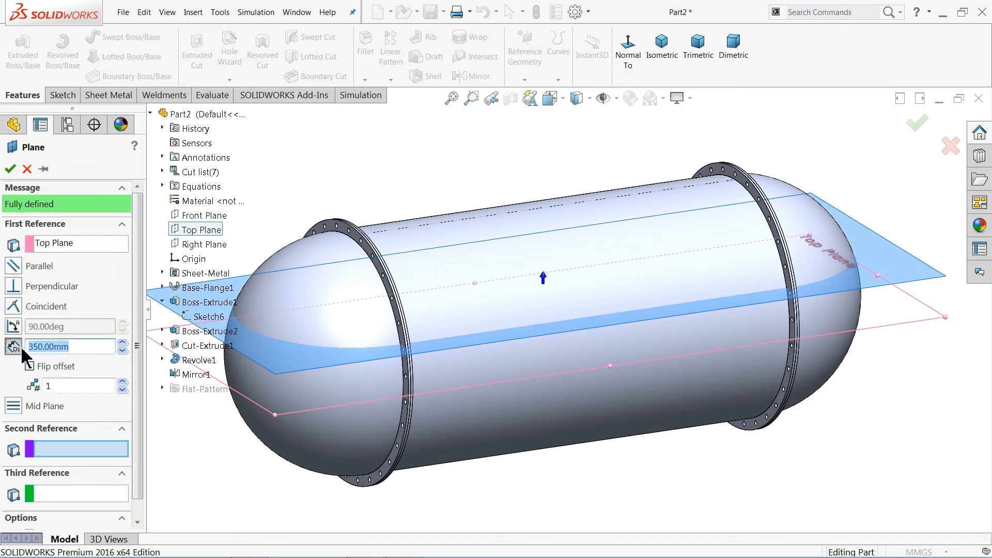
{"action": "type", "text": "1"}
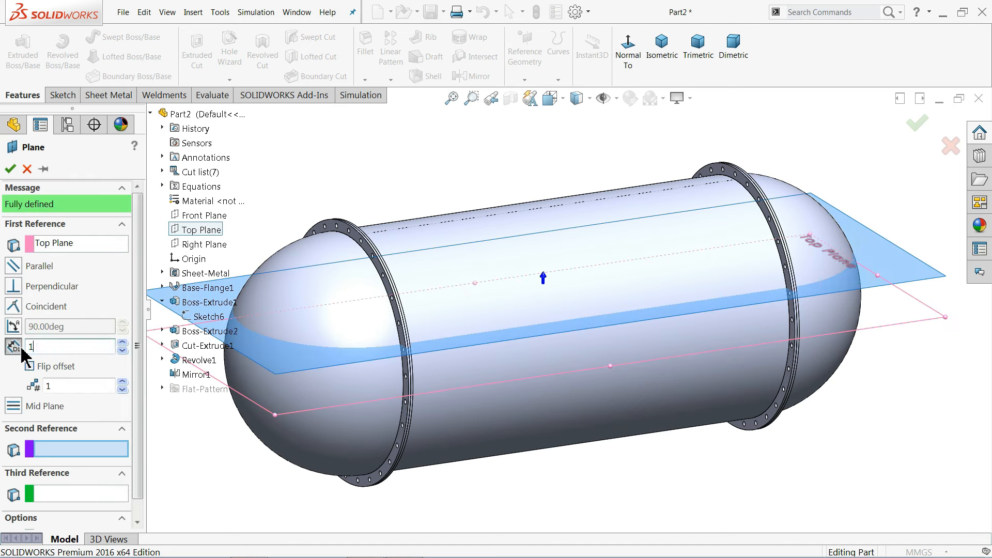
{"action": "type", "text": "350/2"}
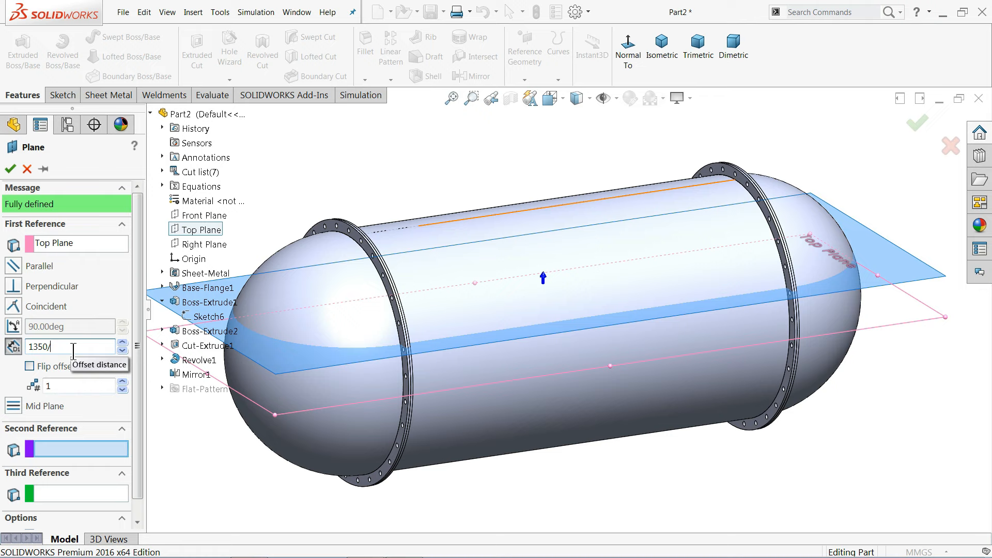
{"action": "key", "text": "Return"}
{"action": "middle_click_drag", "start_coordinate": [540, 184], "coordinate": [542, 222]}
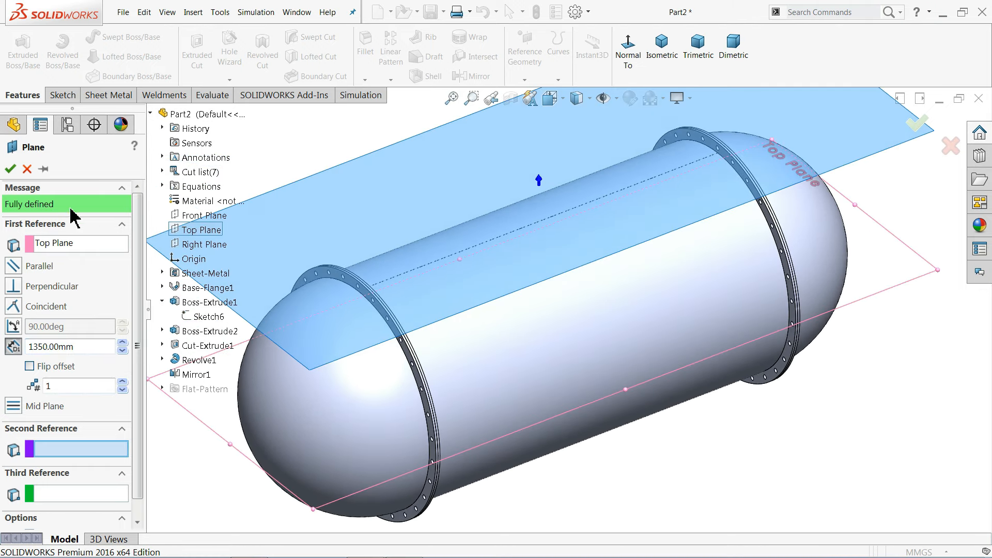
{"action": "left_click", "coordinate": [11, 168]}
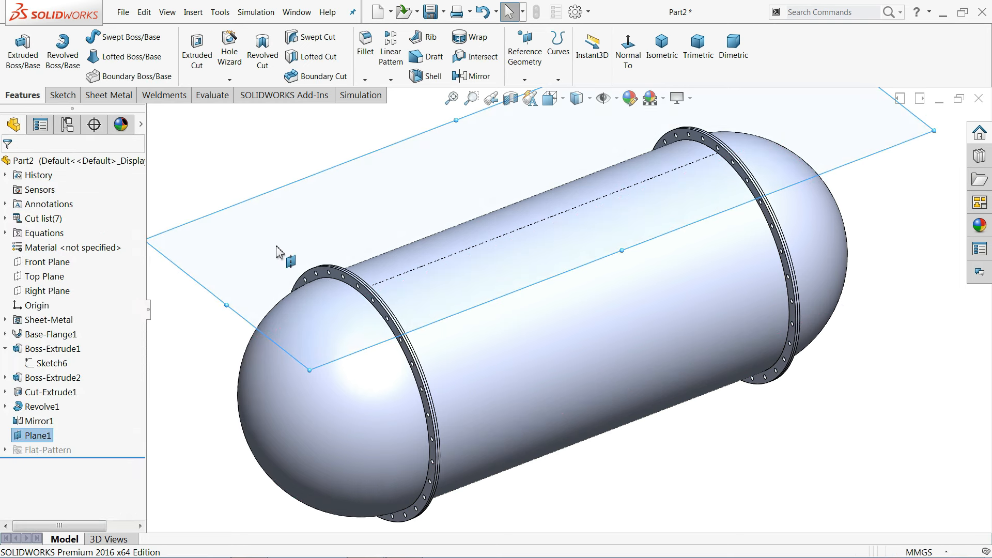
- Sketch a 700 mm diameter circle on the new offset plane, between the origin and one flange and slightly off the tank's centreline
{"action": "left_click", "coordinate": [57, 96]}
{"action": "left_click", "coordinate": [18, 49]}
{"action": "left_click", "coordinate": [110, 36]}
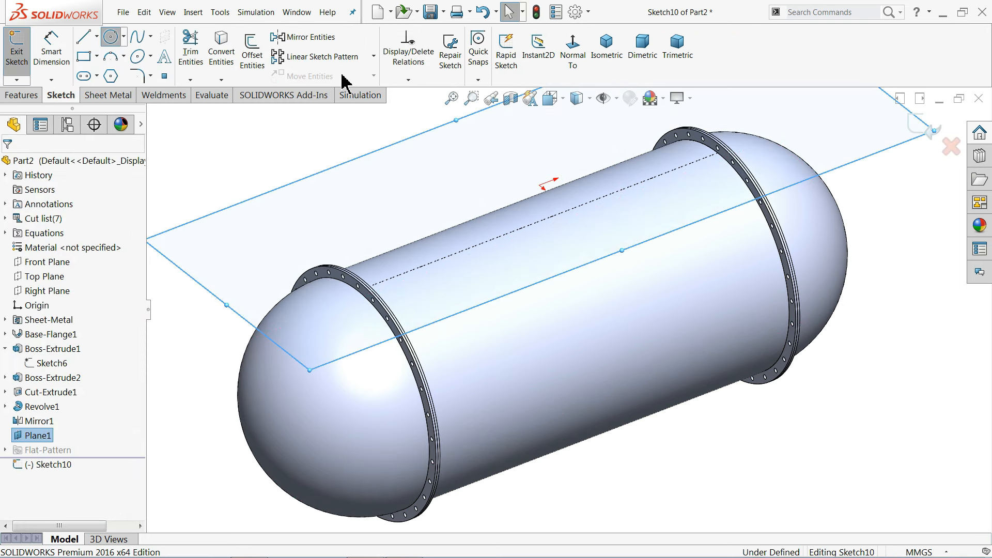
{"action": "left_click", "coordinate": [573, 61]}
{"action": "scroll", "coordinate": [568, 370], "scroll_direction": "down", "scroll_amount": 2}
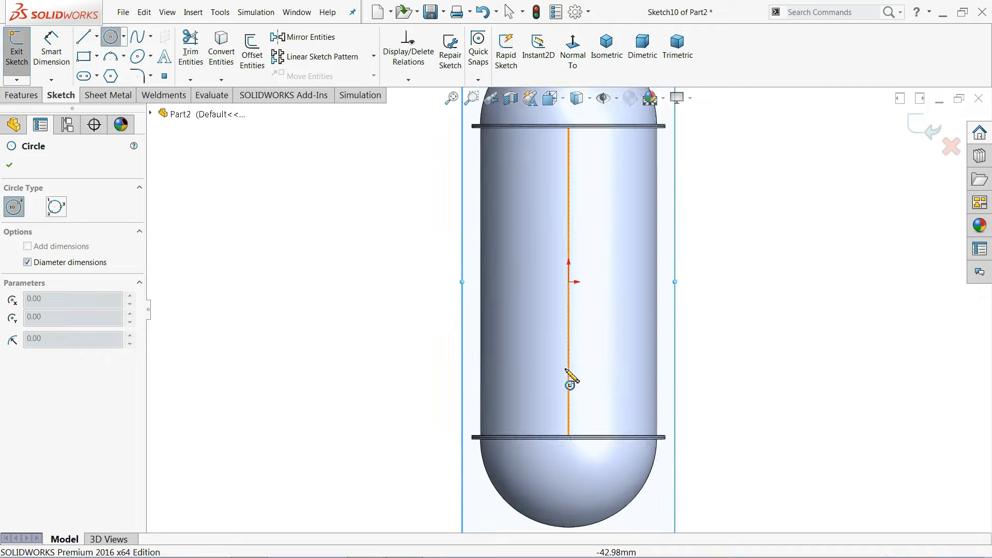
{"action": "scroll", "coordinate": [568, 379], "scroll_direction": "down", "scroll_amount": 1}
{"action": "left_click", "coordinate": [586, 363]}
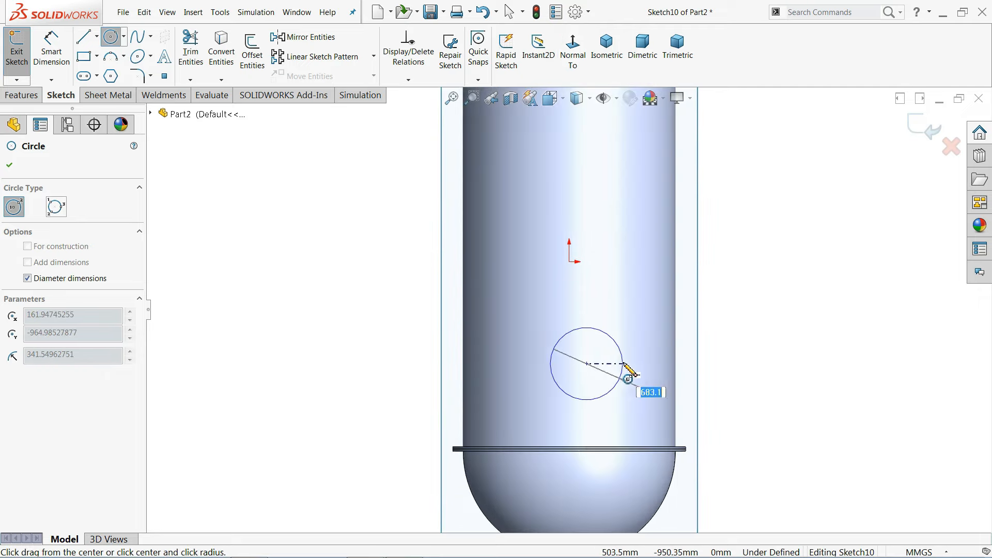
{"action": "type", "text": "700"}
{"action": "key", "text": "Return"}
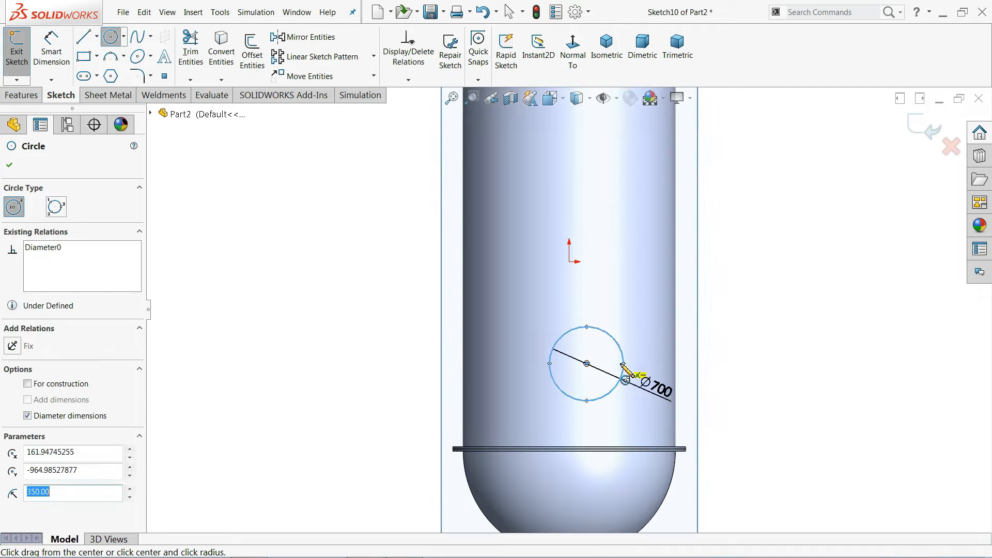
- Dimension the circle's centre 875 mm (1750/2) from the origin along the tank's length
{"action": "left_click", "coordinate": [61, 58]}
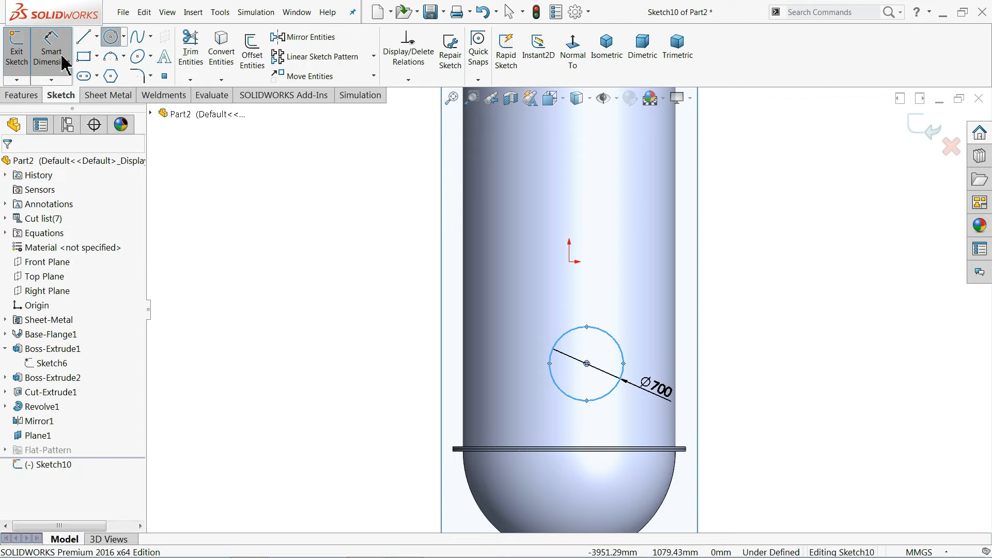
{"action": "left_click", "coordinate": [587, 364]}
{"action": "left_click", "coordinate": [570, 263]}
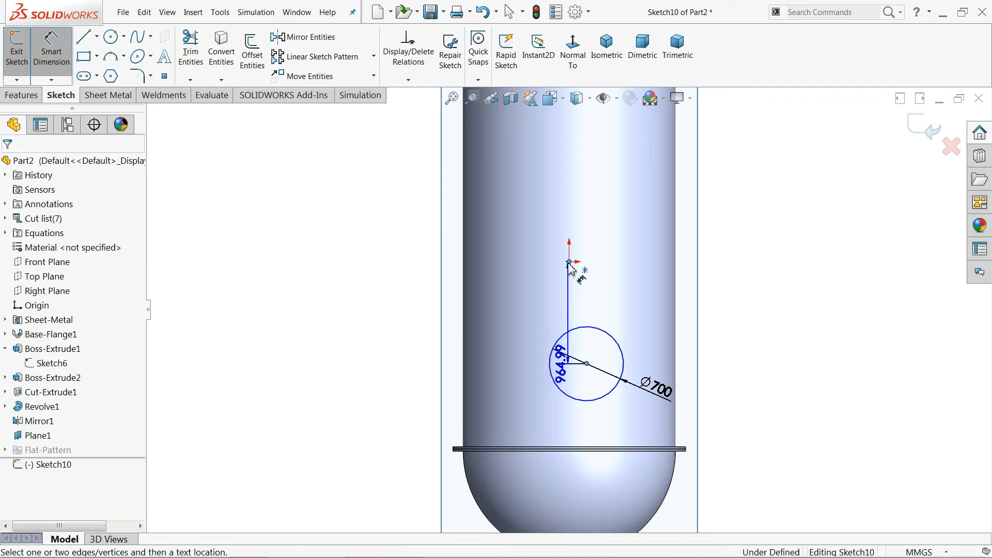
{"action": "left_click", "coordinate": [385, 300]}
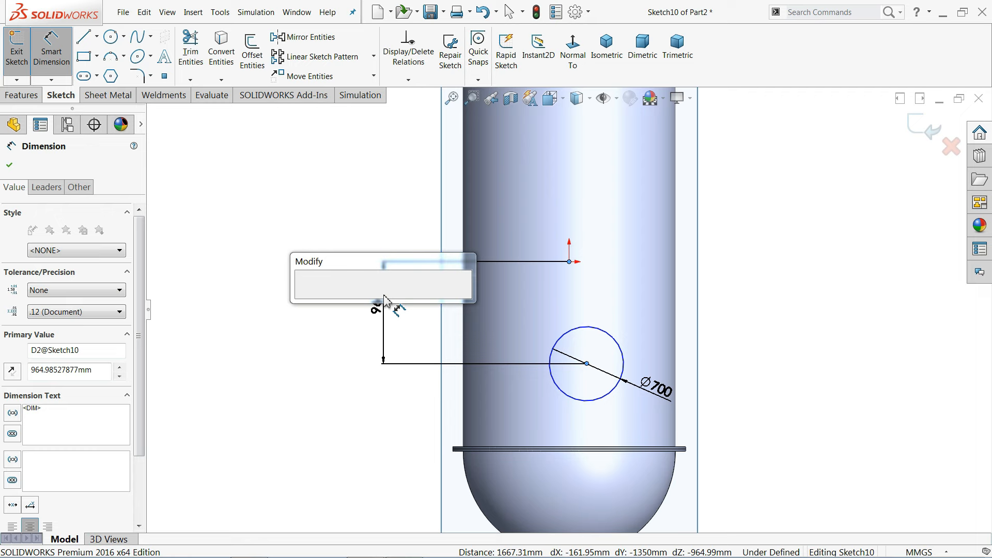
{"action": "type", "text": "1750/2"}
{"action": "key", "text": "Return"}
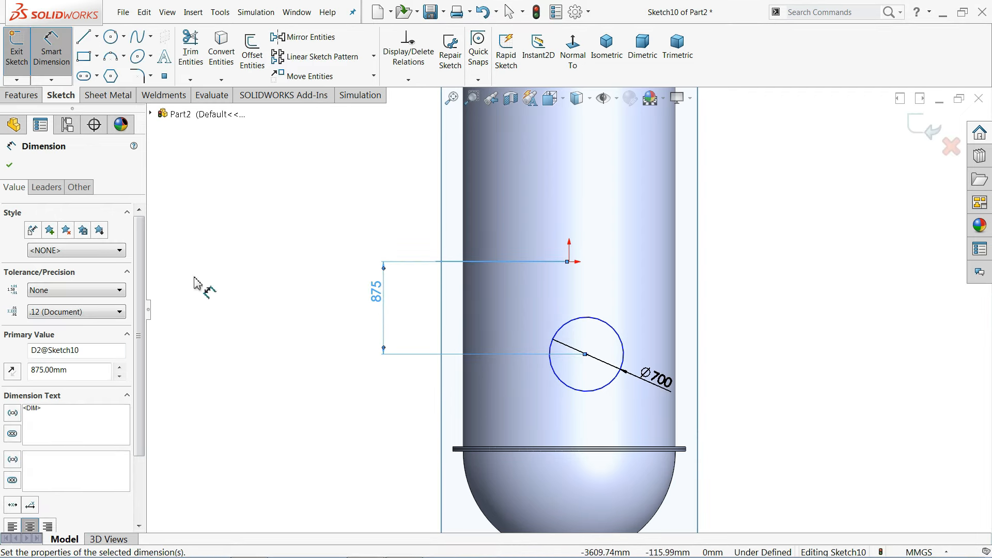
{"action": "left_click", "coordinate": [9, 165]}
{"action": "key", "text": "Escape"}
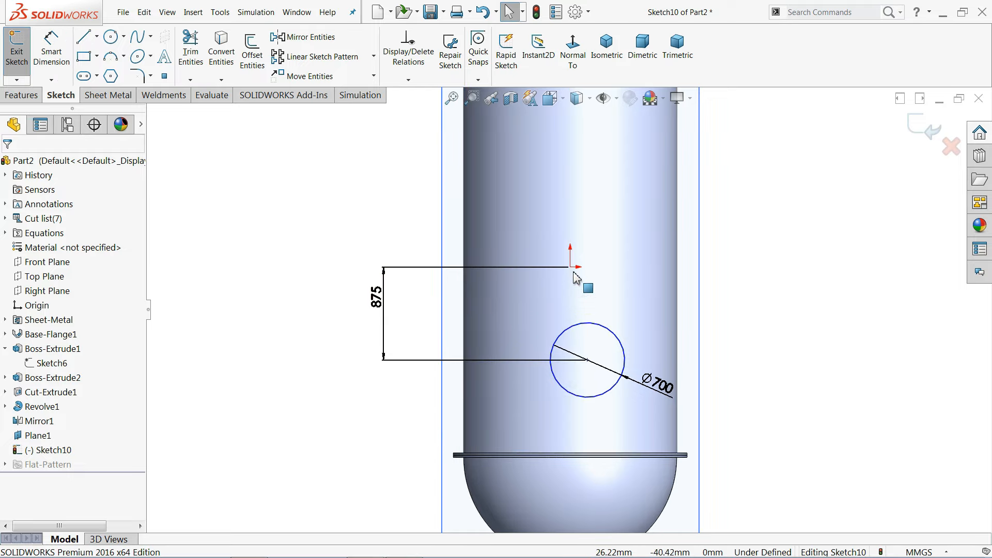
- Add a Vertical relation between the origin and the circle's centre, and show the model in isometric view
{"action": "left_click", "coordinate": [571, 267]}
{"action": "scroll", "coordinate": [615, 330], "scroll_direction": "down", "scroll_amount": 3}
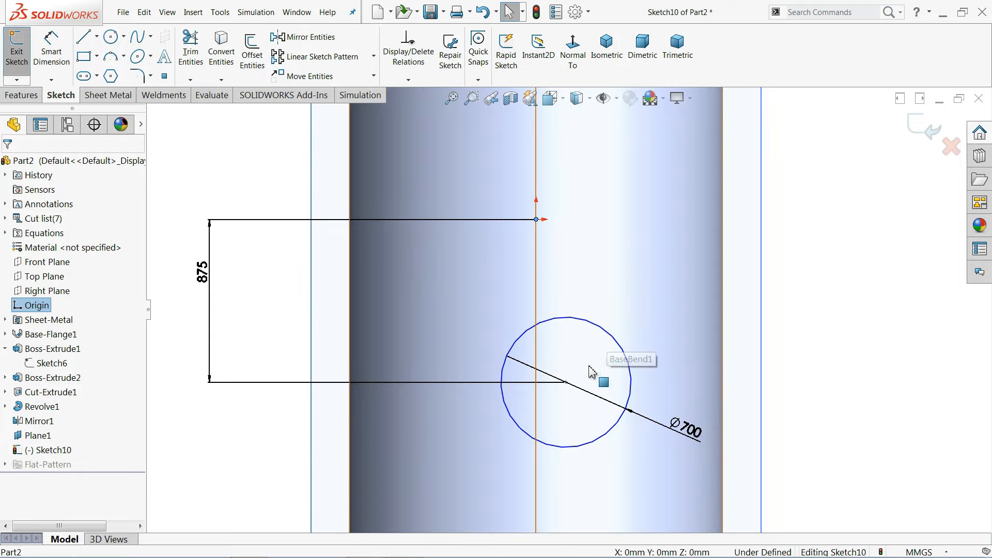
{"action": "left_click", "coordinate": [568, 383], "text": "ctrl"}
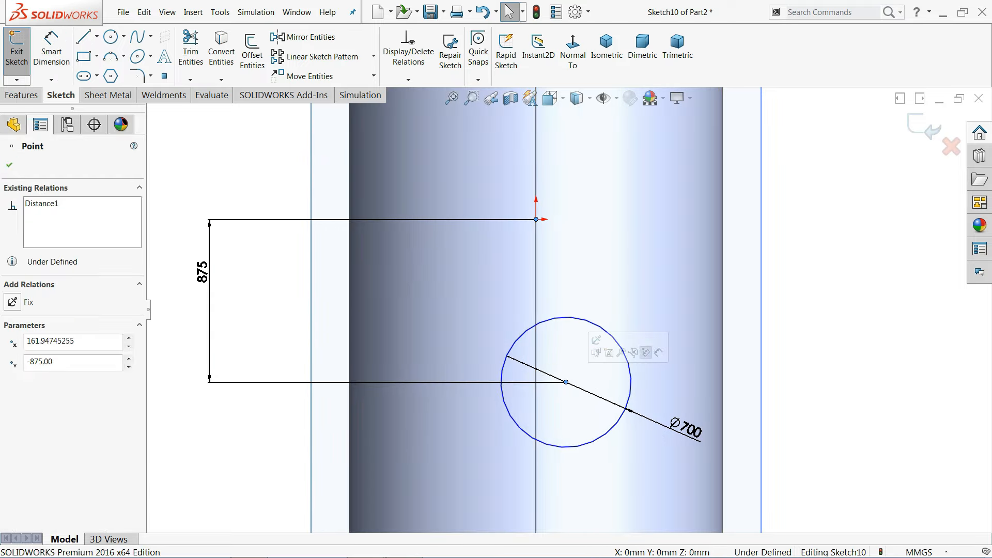
{"action": "left_click", "coordinate": [28, 377]}
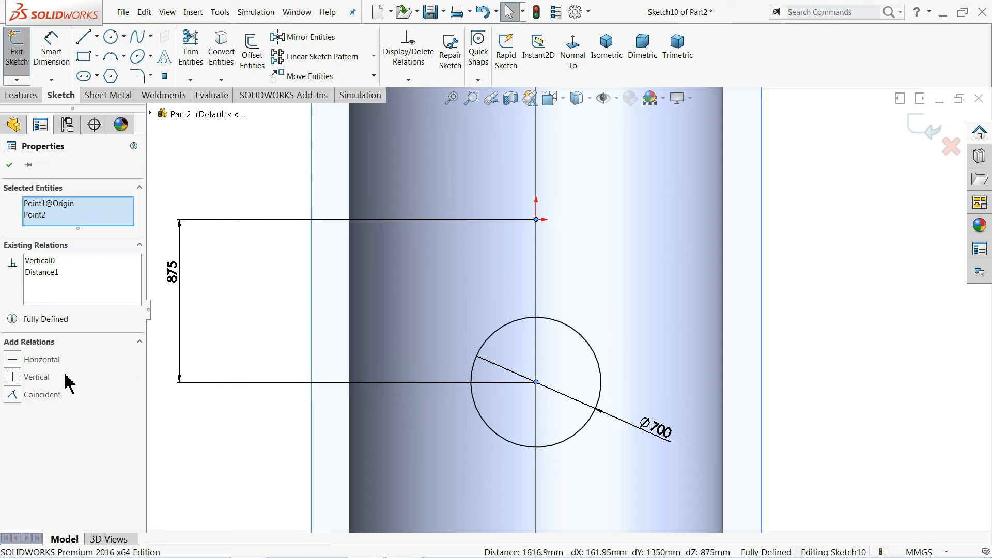
{"action": "left_click", "coordinate": [609, 51]}
{"action": "scroll", "coordinate": [597, 342], "scroll_direction": "down", "scroll_amount": 5}
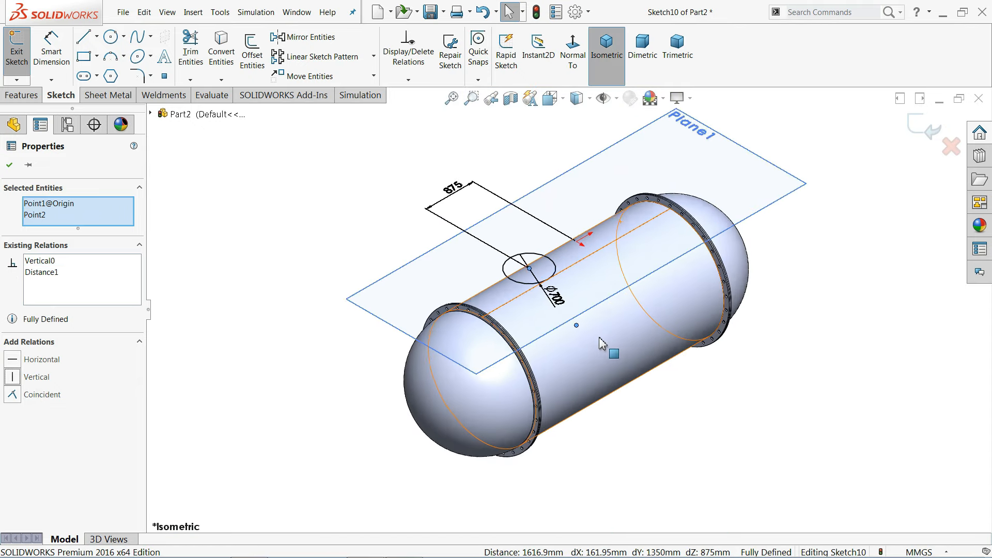
{"action": "left_click", "coordinate": [9, 164]}
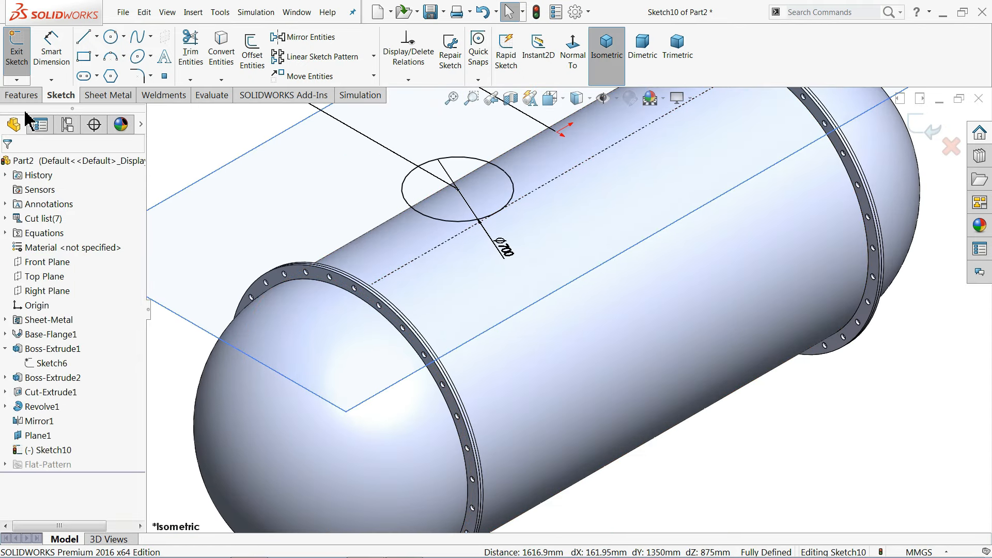
- Cut the manhole opening through the top of the shell with a blind Extruded Cut of the circle, about 827 mm deep
{"action": "left_click", "coordinate": [29, 98]}
{"action": "left_click", "coordinate": [197, 50]}
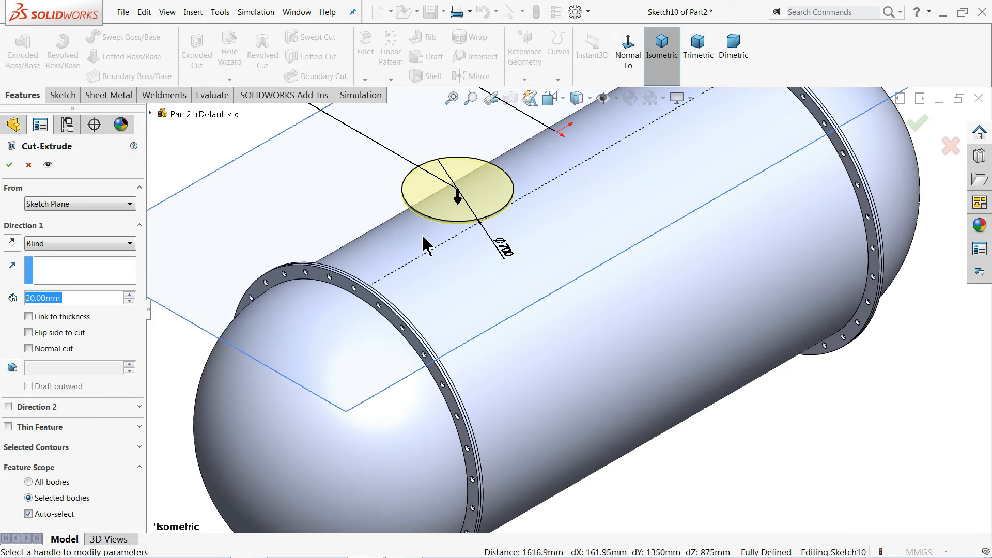
{"action": "left_click_drag", "start_coordinate": [458, 199], "coordinate": [459, 305]}
{"action": "middle_click_drag", "start_coordinate": [474, 304], "coordinate": [476, 270]}
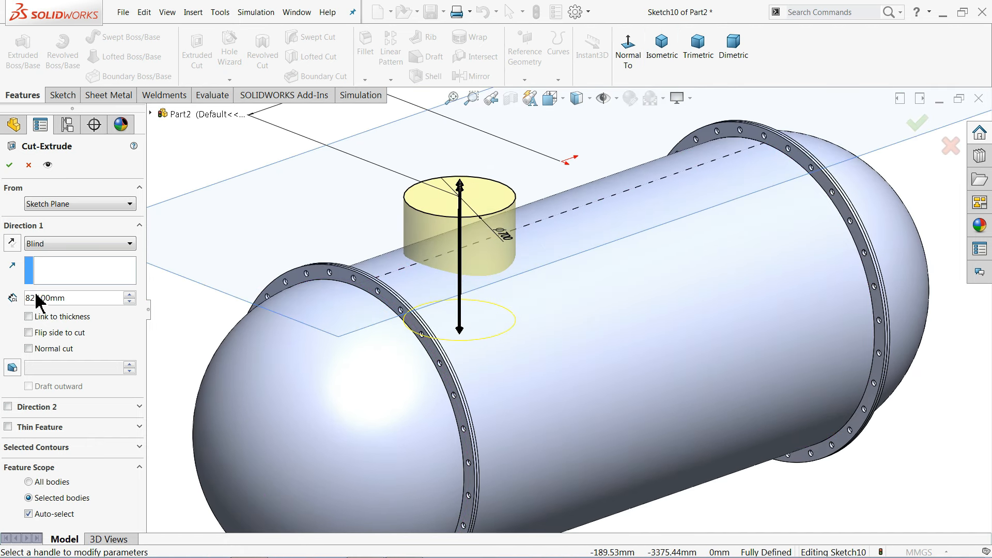
{"action": "left_click", "coordinate": [9, 164]}
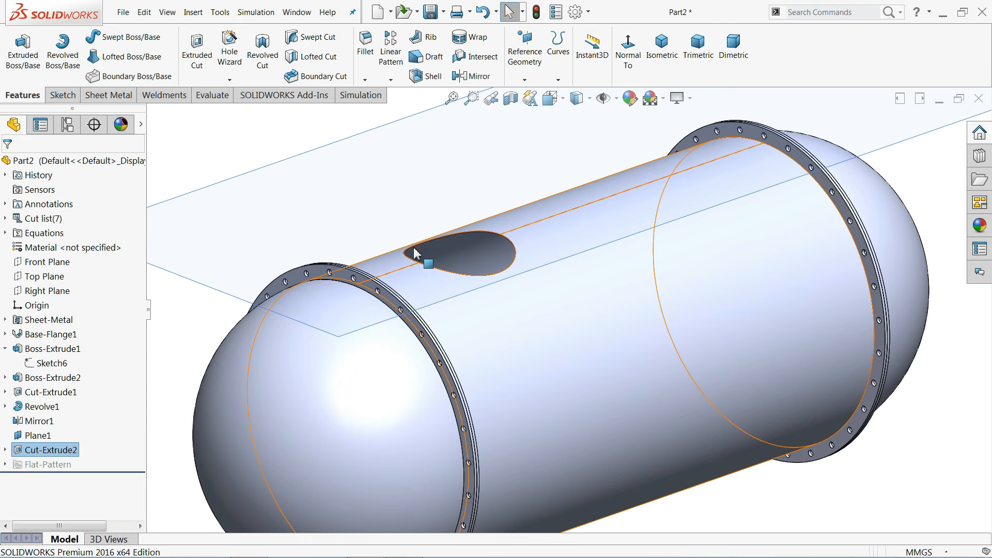
- Start a Boss-Extrude from the manhole cut's circle sketch, set to 500 mm blind and reversed downward toward the tank
{"action": "mouse_move", "coordinate": [421, 259]}
{"action": "middle_mouse_down"}
{"action": "mouse_move", "coordinate": [403, 246]}
{"action": "mouse_move", "coordinate": [408, 252]}
{"action": "middle_mouse_up"}
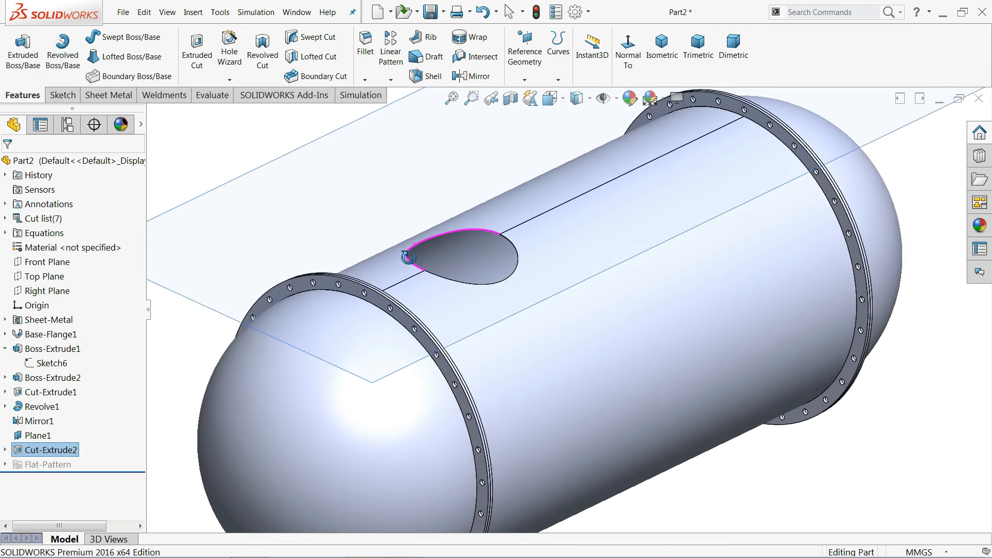
{"action": "left_click", "coordinate": [245, 200]}
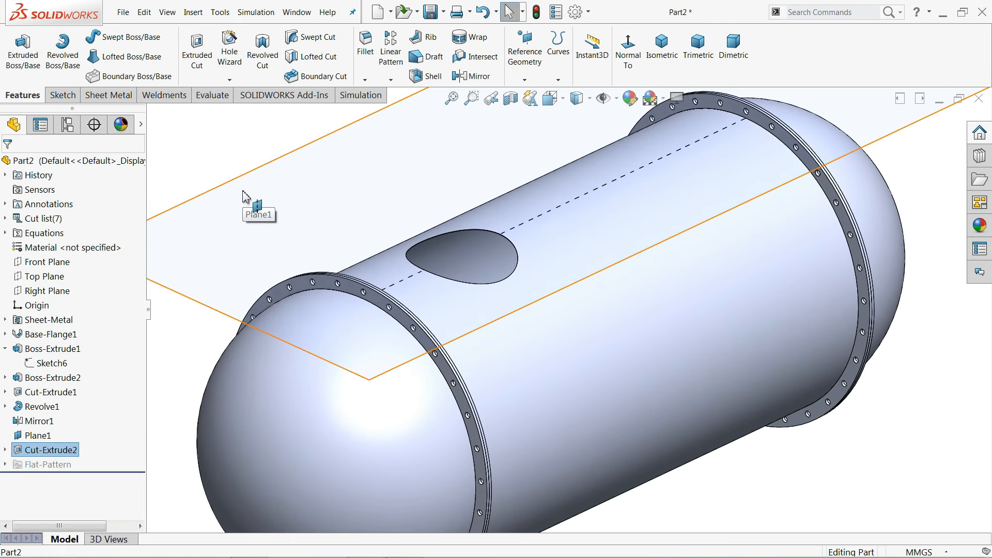
{"action": "left_click", "coordinate": [5, 450]}
{"action": "left_click", "coordinate": [47, 465]}
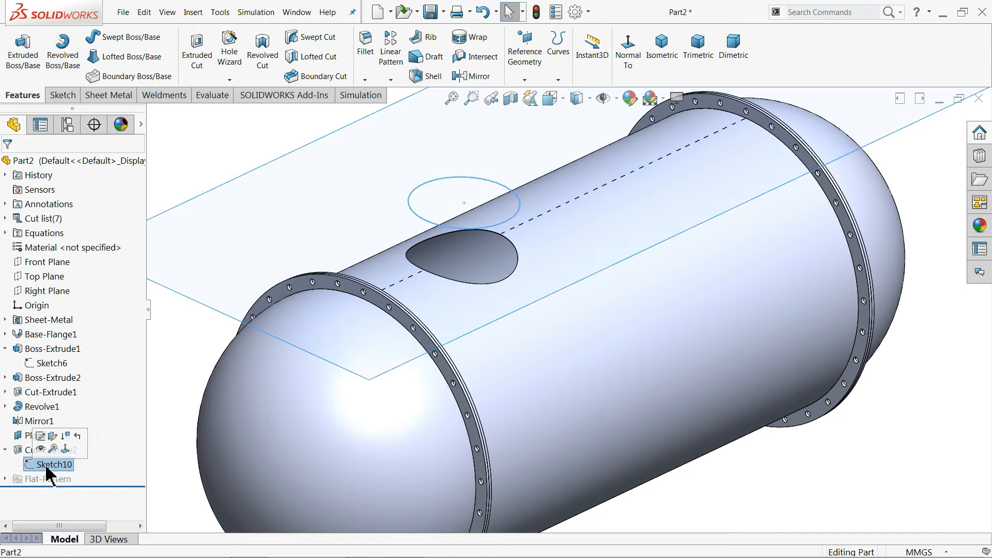
{"action": "left_click", "coordinate": [25, 57]}
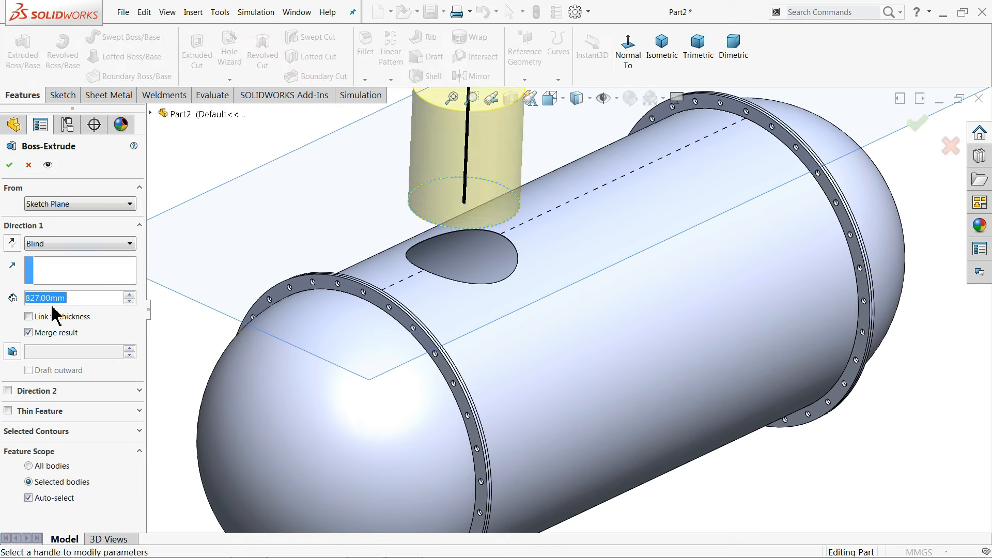
{"action": "type", "text": "500"}
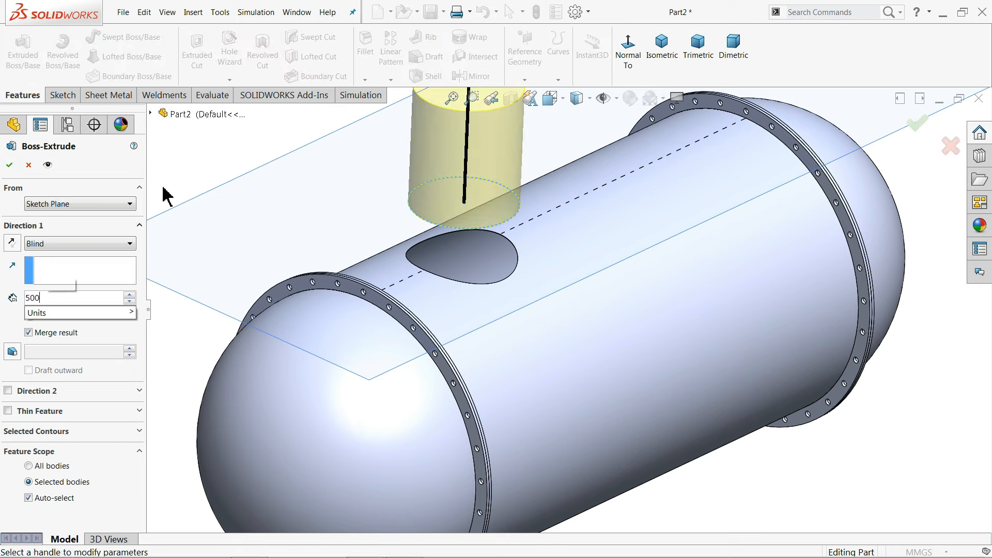
{"action": "key", "text": "Return"}
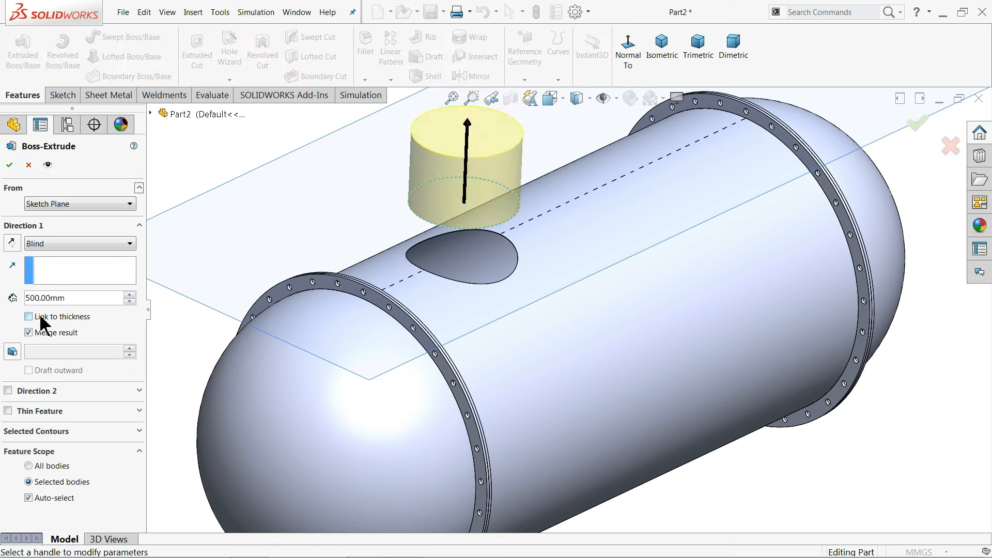
{"action": "left_click", "coordinate": [12, 243]}
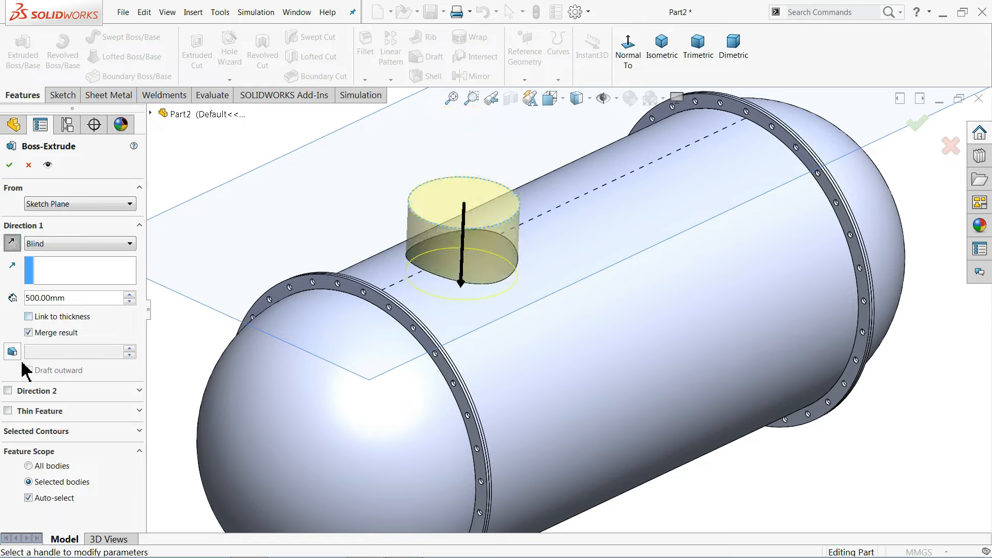
- Make the manhole neck extrusion a one-direction thin feature with a 3 mm wall, reversed to the inside of the circle
{"action": "left_click", "coordinate": [8, 410]}
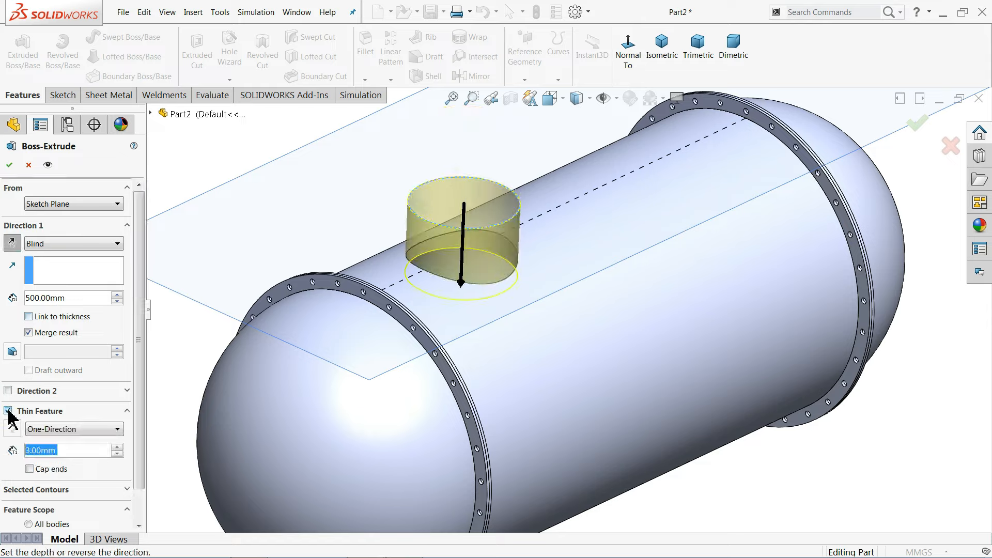
{"action": "scroll", "coordinate": [439, 253], "scroll_direction": "down", "scroll_amount": 5}
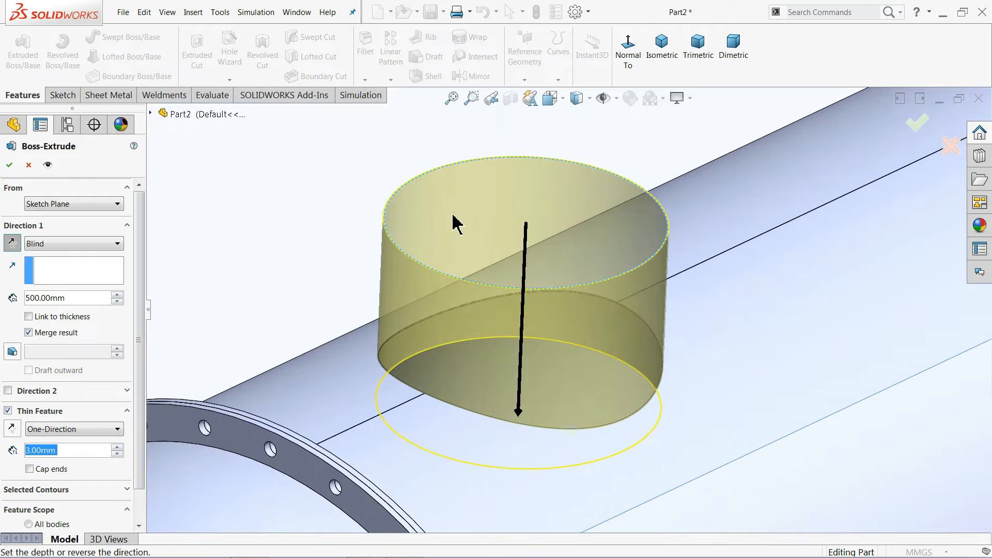
{"action": "scroll", "coordinate": [361, 228], "scroll_direction": "down", "scroll_amount": 2}
{"action": "scroll", "coordinate": [355, 235], "scroll_direction": "down", "scroll_amount": 3}
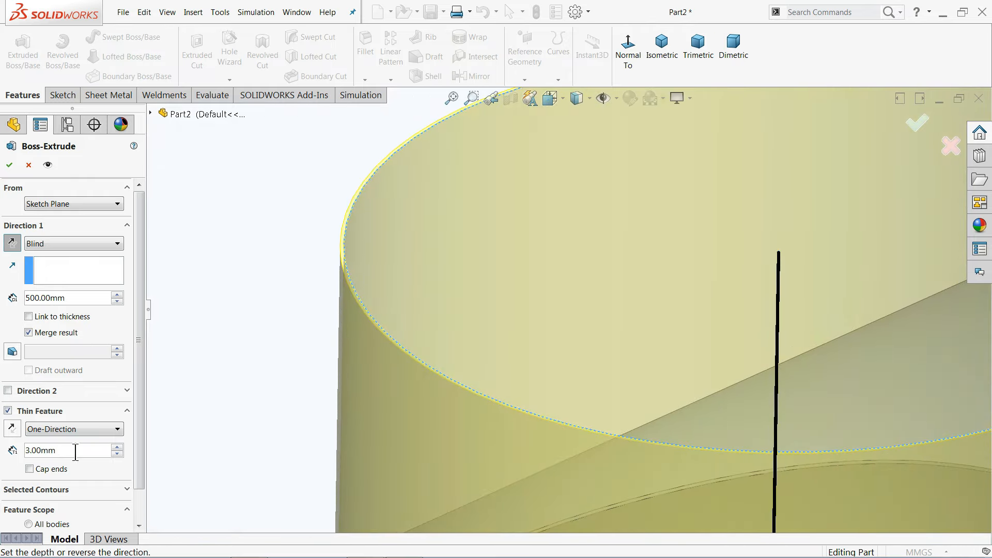
{"action": "left_click", "coordinate": [11, 428]}
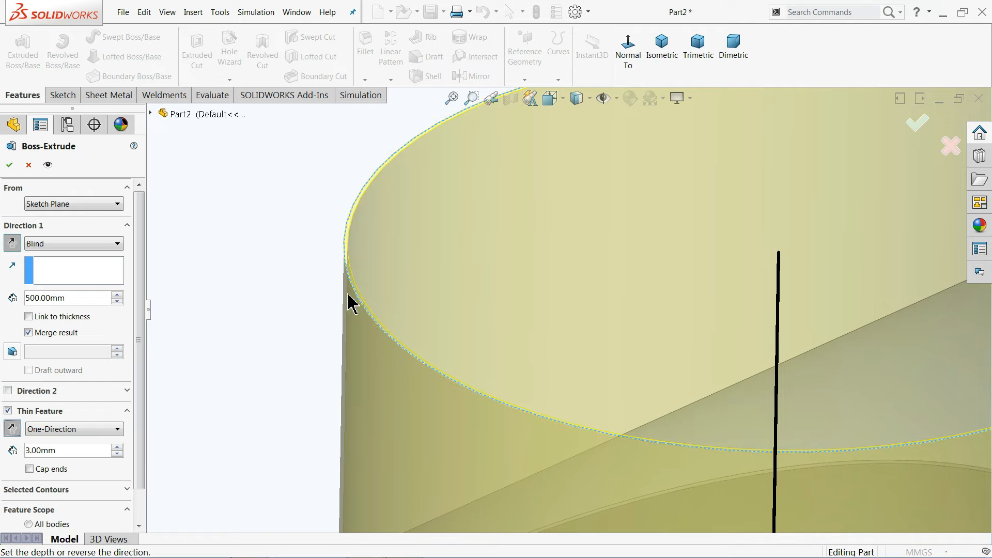
{"action": "scroll", "coordinate": [638, 410], "scroll_direction": "down", "scroll_amount": 3}
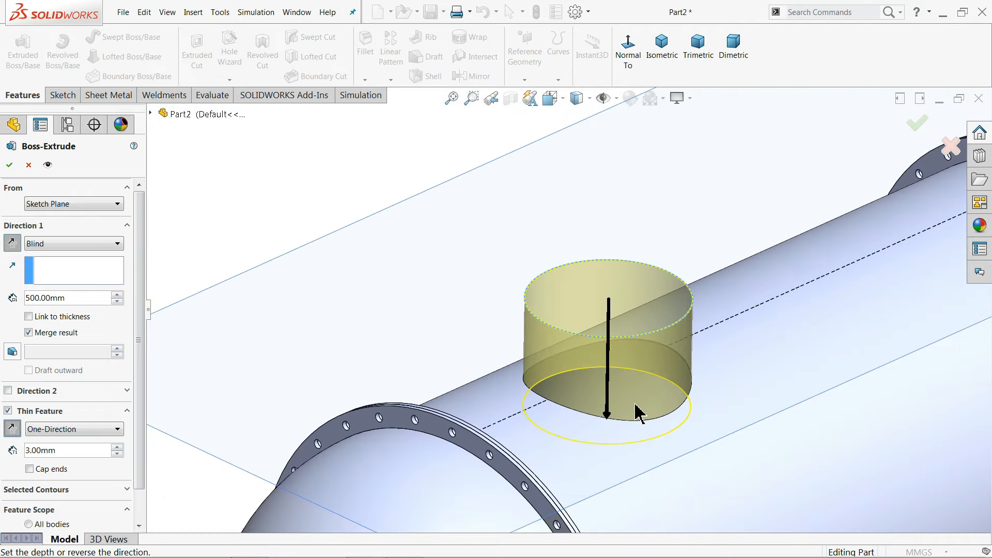
{"action": "left_click", "coordinate": [9, 170]}
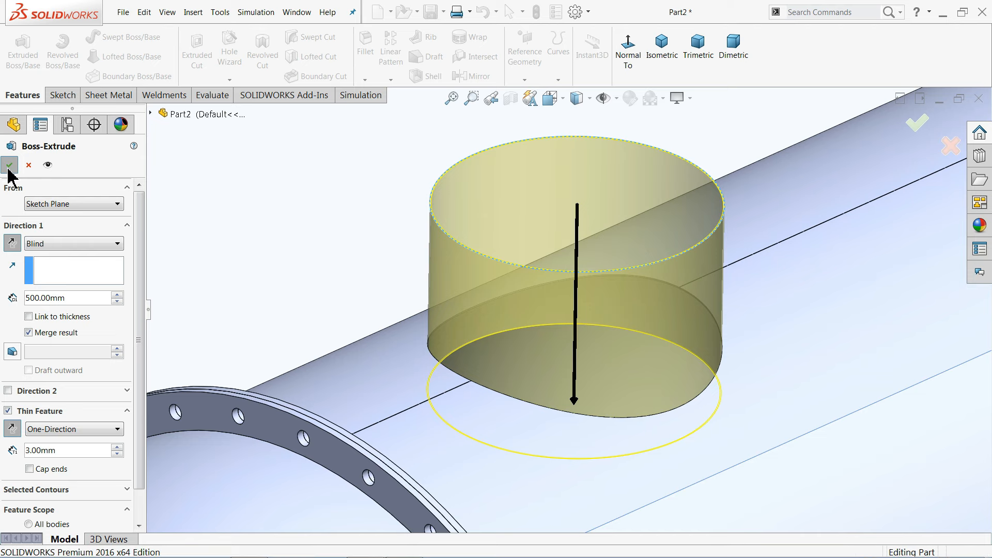
- Start a sketch on the thin top rim face of the manhole neck and view it square on
{"action": "scroll", "coordinate": [563, 320], "scroll_direction": "down", "scroll_amount": 4}
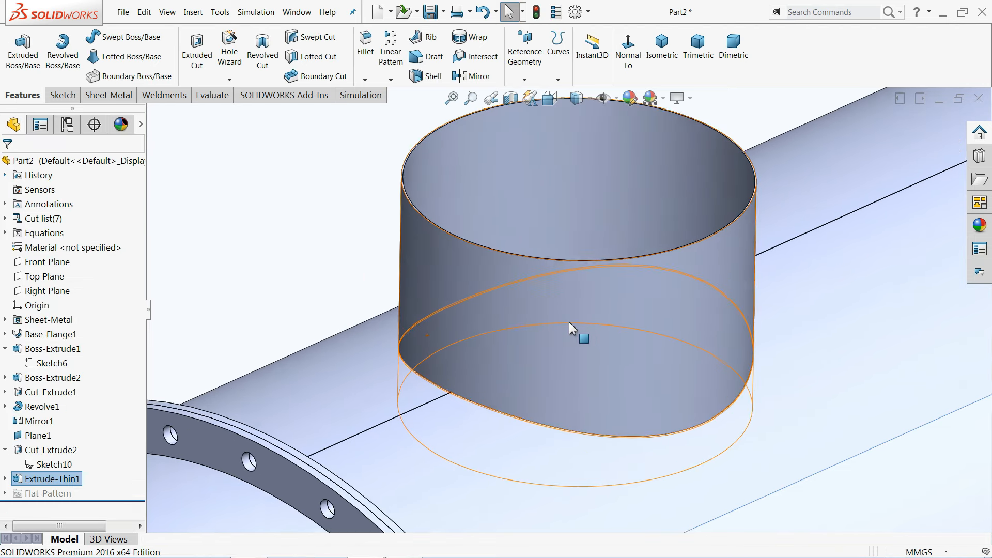
{"action": "scroll", "coordinate": [496, 256], "scroll_direction": "up", "scroll_amount": 2}
{"action": "scroll", "coordinate": [665, 221], "scroll_direction": "down", "scroll_amount": 6}
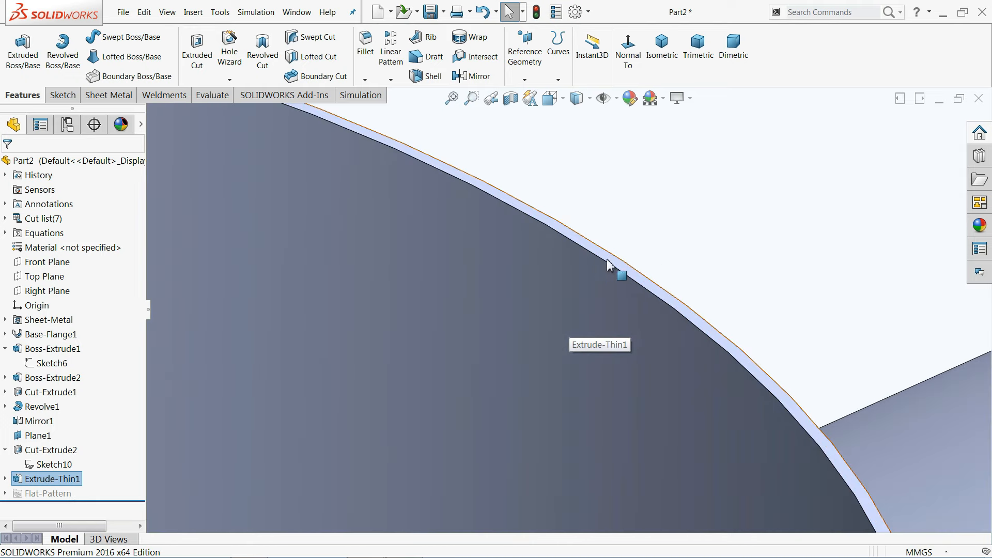
{"action": "left_click", "coordinate": [608, 263]}
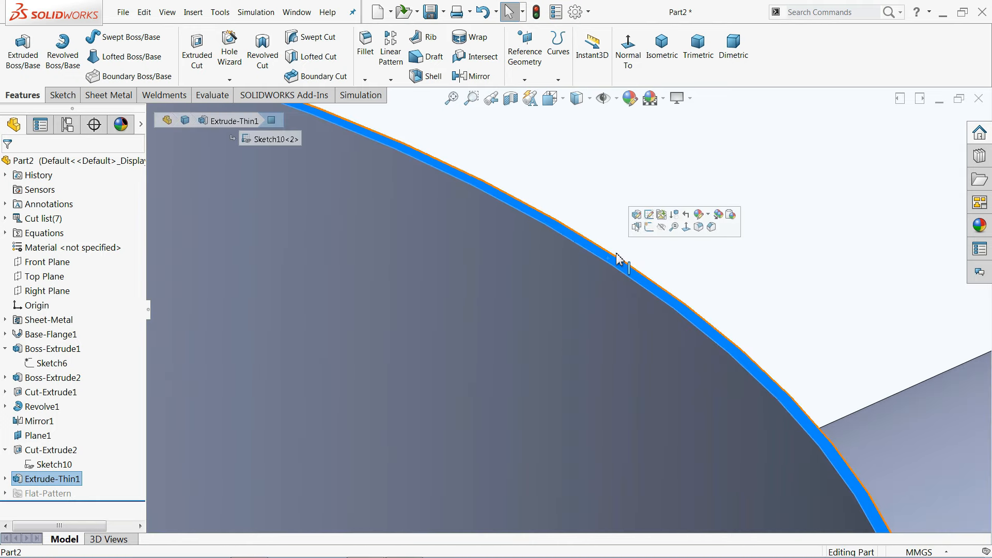
{"action": "left_click", "coordinate": [653, 228]}
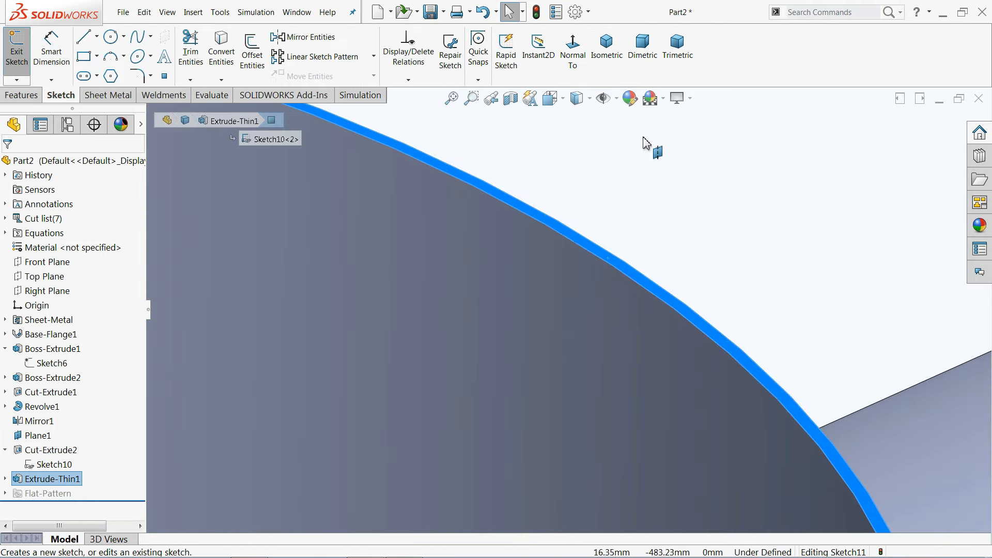
{"action": "left_click", "coordinate": [602, 55]}
{"action": "left_click", "coordinate": [573, 55]}
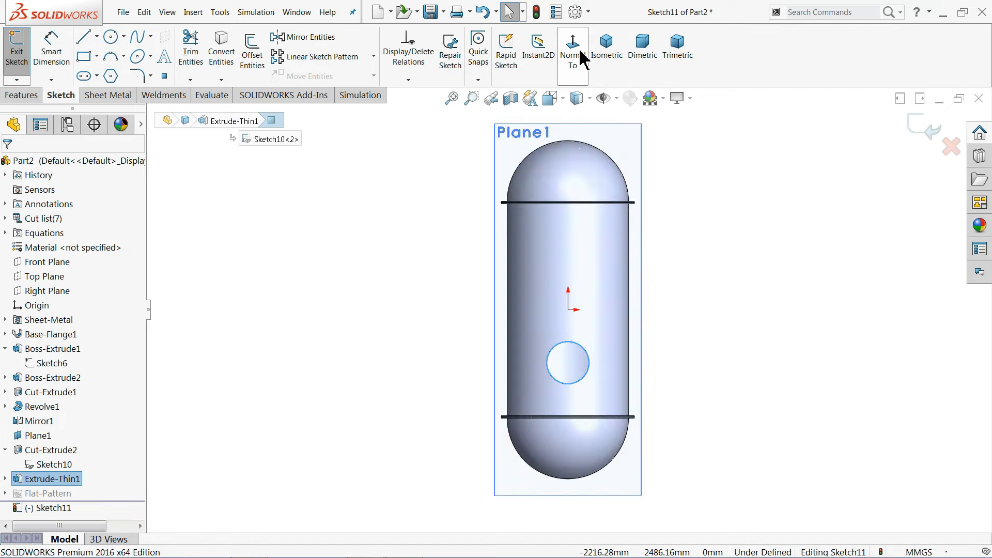
- Sketch two concentric circles centred on the manhole neck, 900 mm and 400 mm in diameter
{"action": "scroll", "coordinate": [598, 425], "scroll_direction": "down", "scroll_amount": 5}
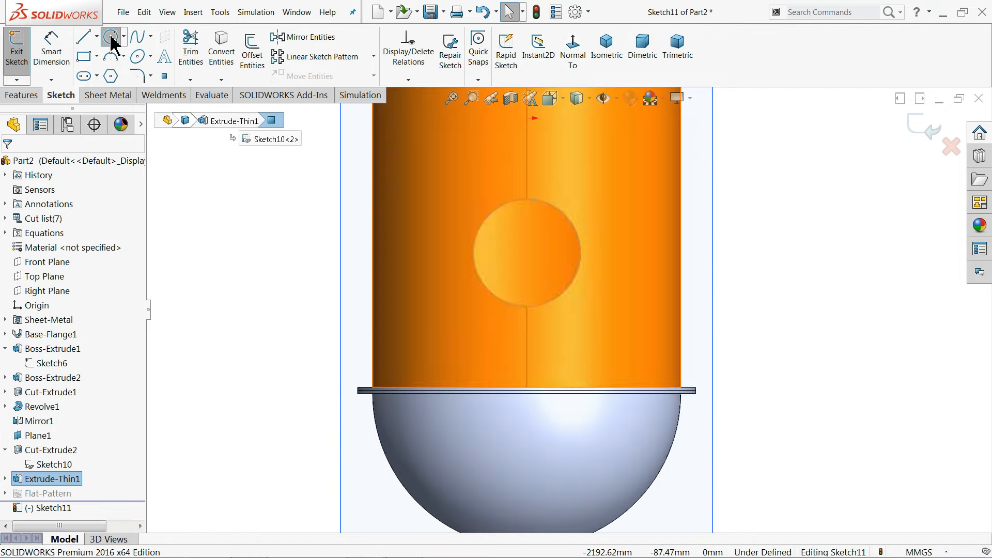
{"action": "left_click", "coordinate": [111, 36]}
{"action": "scroll", "coordinate": [561, 306], "scroll_direction": "down", "scroll_amount": 3}
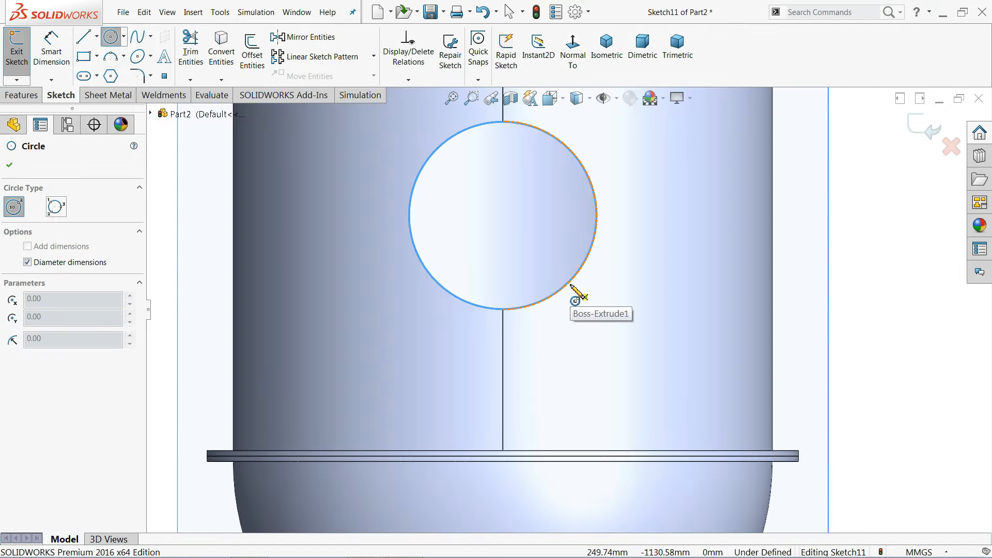
{"action": "left_click", "coordinate": [503, 215]}
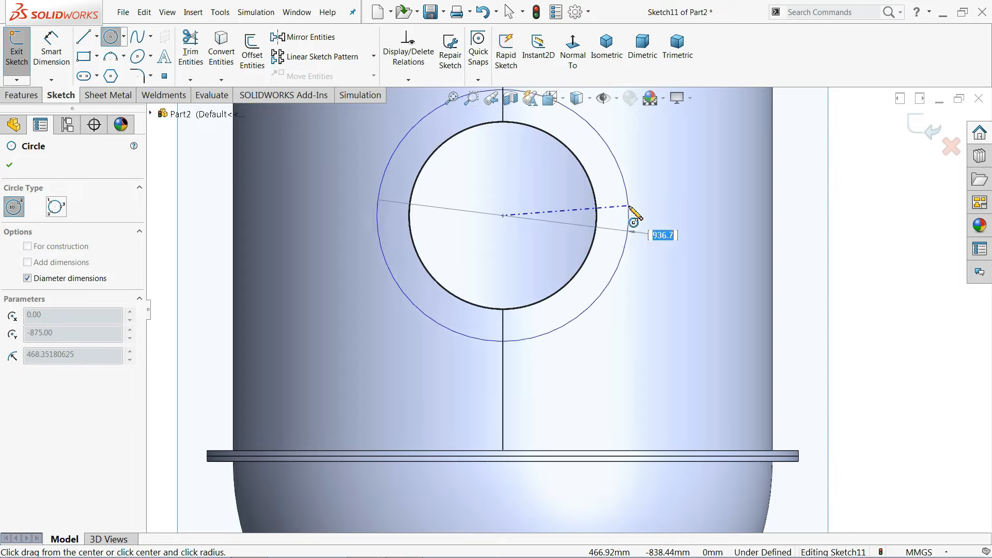
{"action": "type", "text": "900"}
{"action": "key", "text": "Return"}
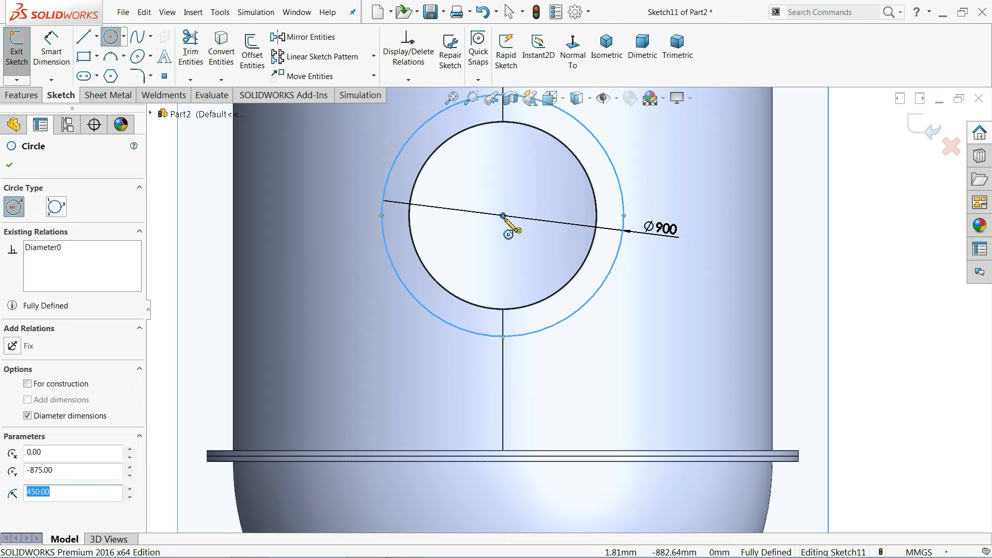
{"action": "left_click", "coordinate": [503, 216]}
{"action": "type", "text": "4"}
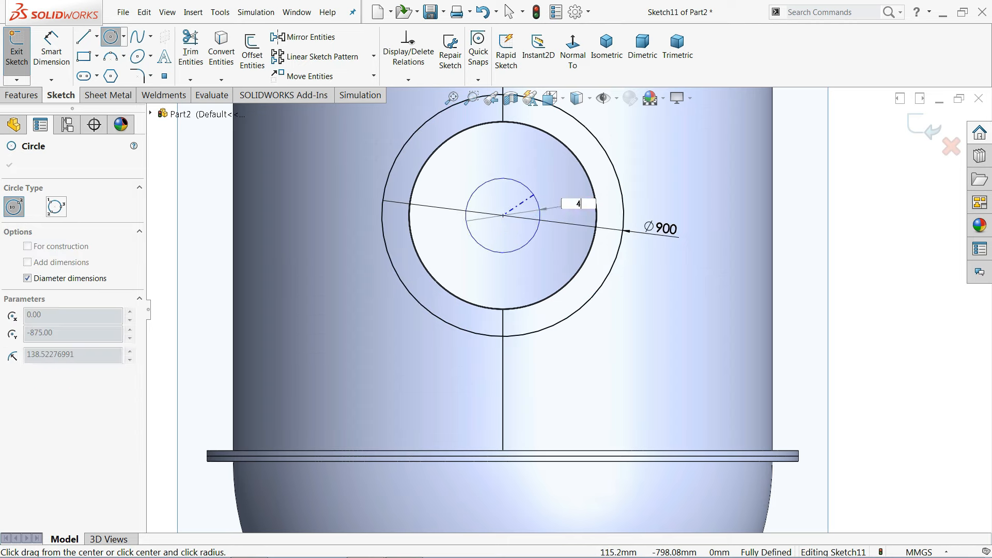
{"action": "type", "text": "00"}
{"action": "key", "text": "Return"}
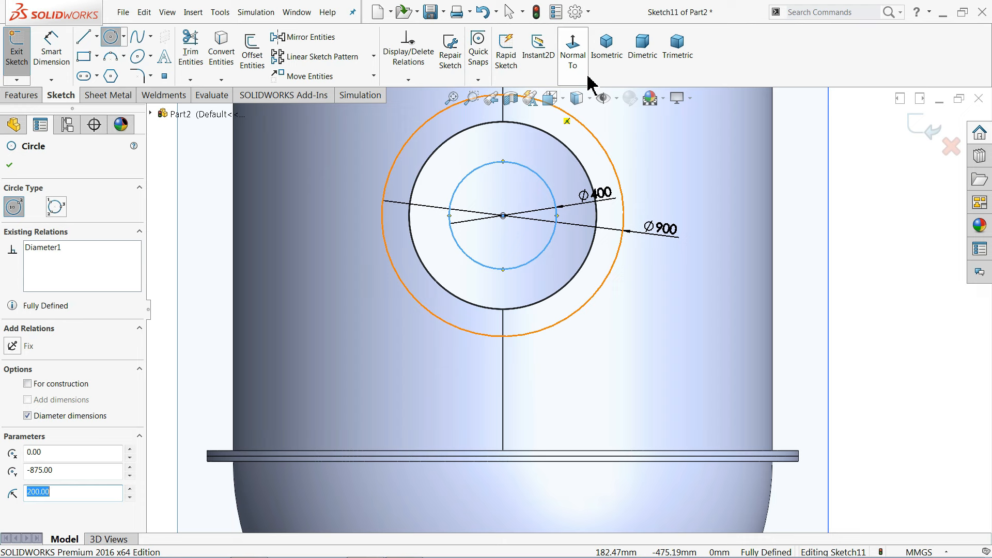
- Extrude the ring between the two circles 50 mm upward as a separate body, with Merge result off
{"action": "left_click", "coordinate": [608, 51]}
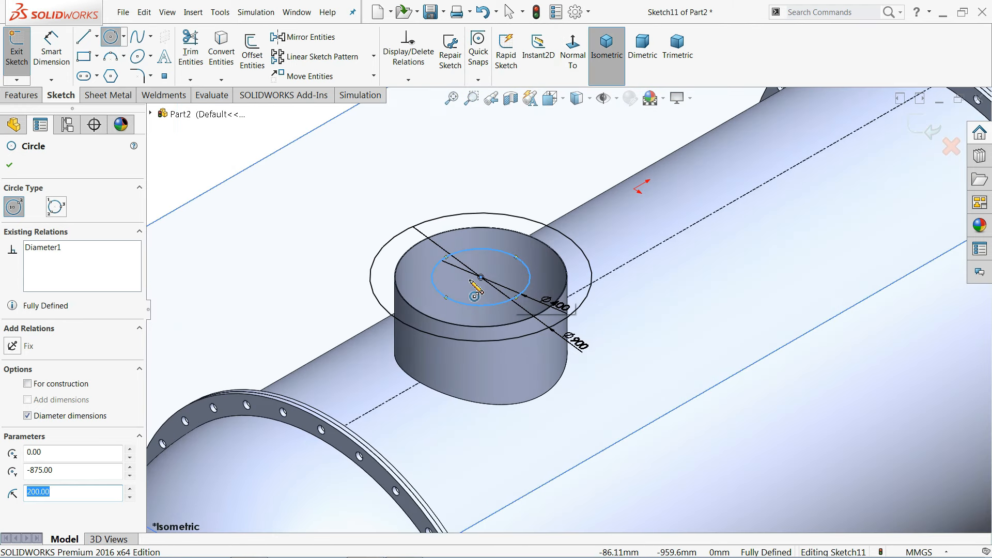
{"action": "left_click", "coordinate": [21, 95]}
{"action": "left_click", "coordinate": [23, 51]}
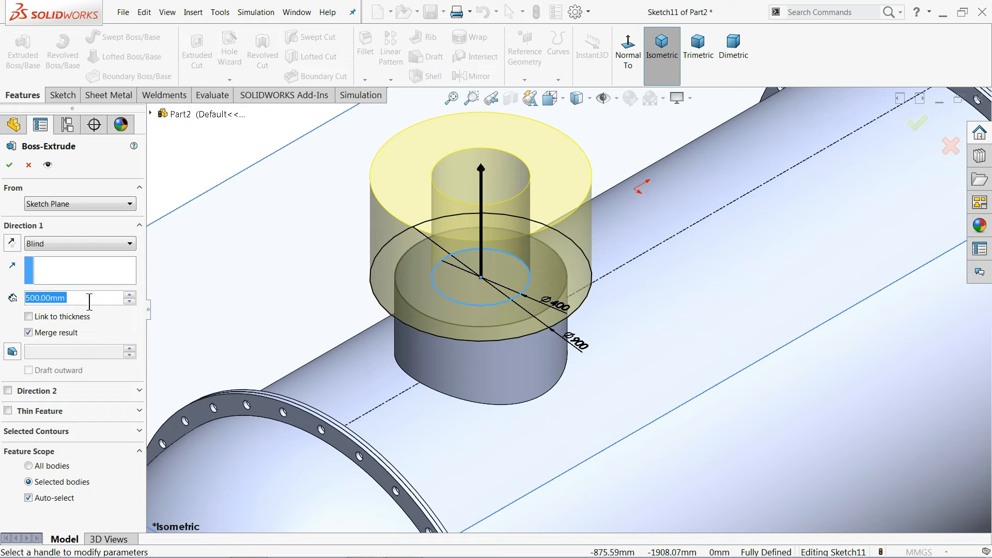
{"action": "type", "text": "50"}
{"action": "key", "text": "Return"}
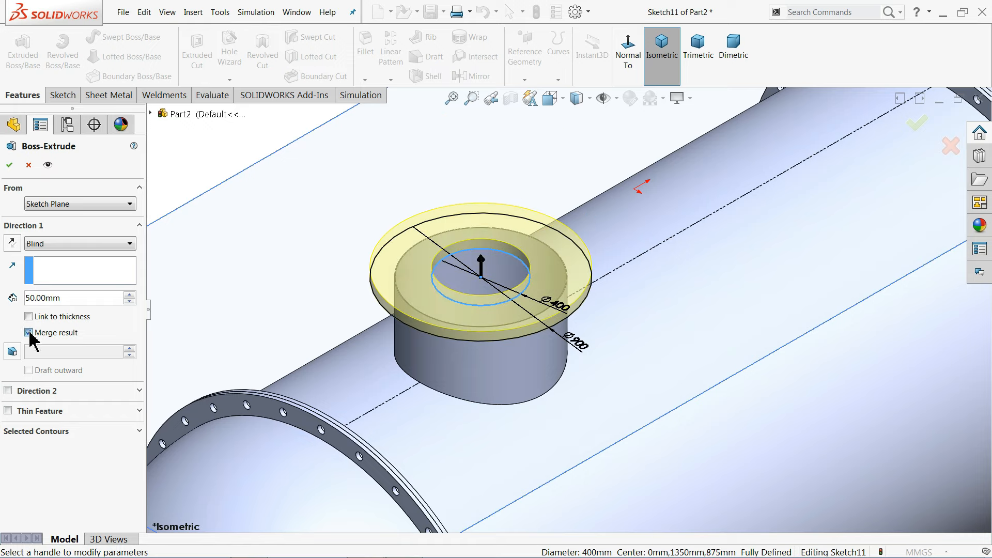
{"action": "left_click", "coordinate": [9, 165]}
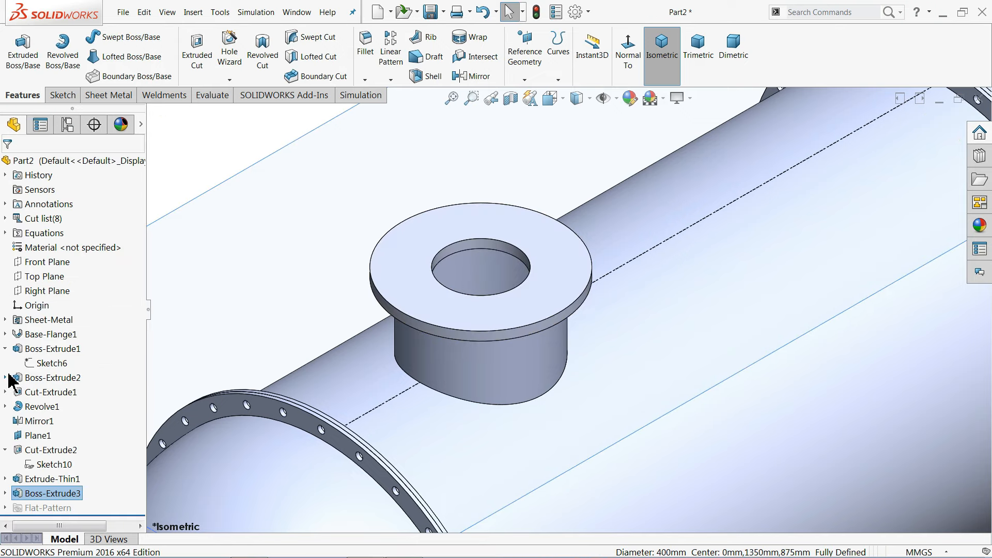
- Start a sketch on the manhole flange's top face and convert its outer and inner edges into sketch circles
{"action": "left_click", "coordinate": [420, 280]}
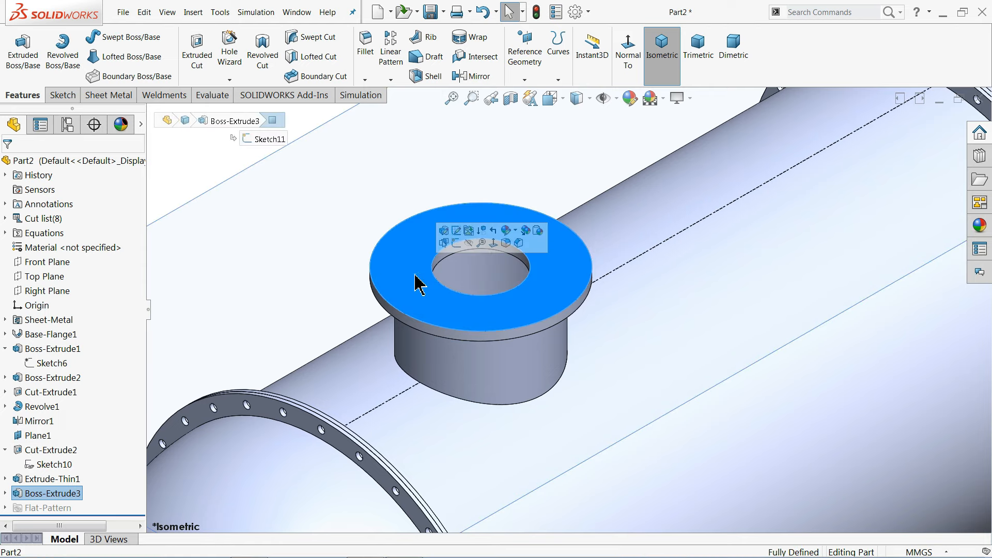
{"action": "left_click", "coordinate": [456, 244]}
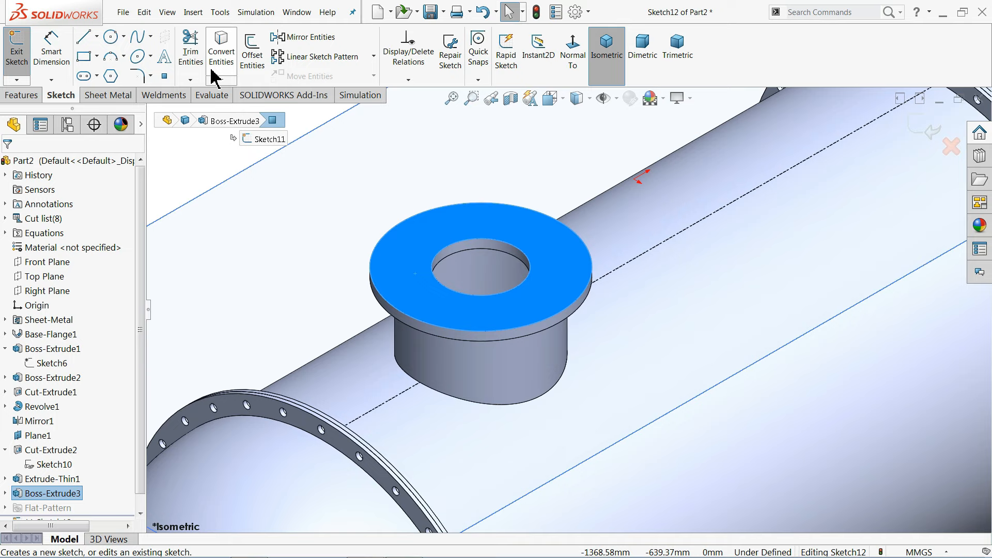
{"action": "left_click", "coordinate": [220, 58]}
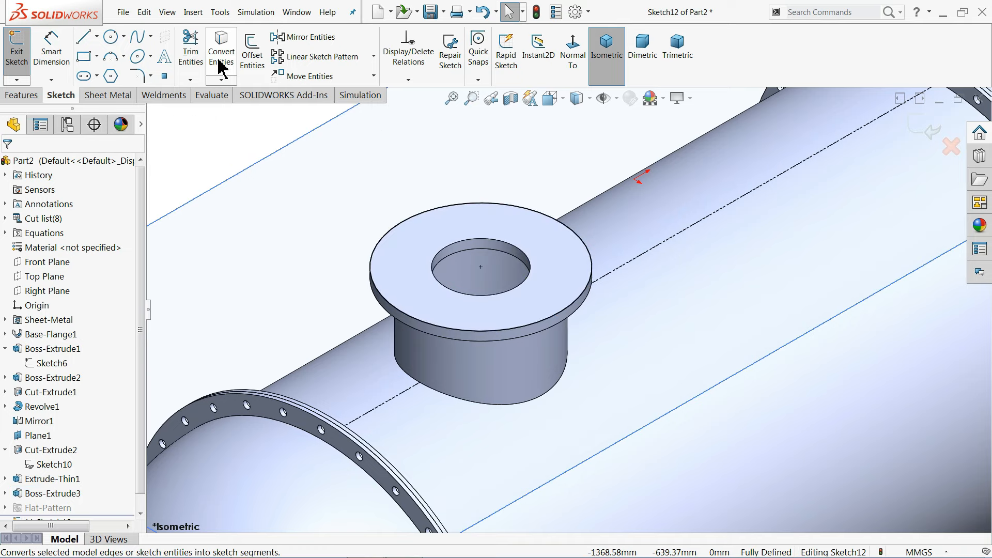
{"action": "left_click", "coordinate": [434, 261]}
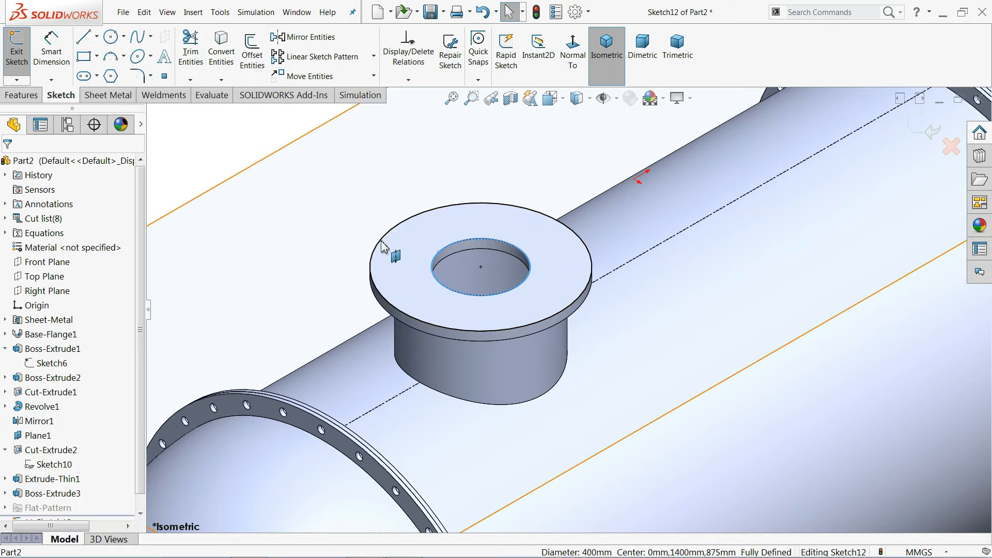
- Extrude the converted ring 50 mm upward as a second separate flange body, with Merge result off
{"action": "left_click", "coordinate": [21, 95]}
{"action": "left_click", "coordinate": [23, 54]}
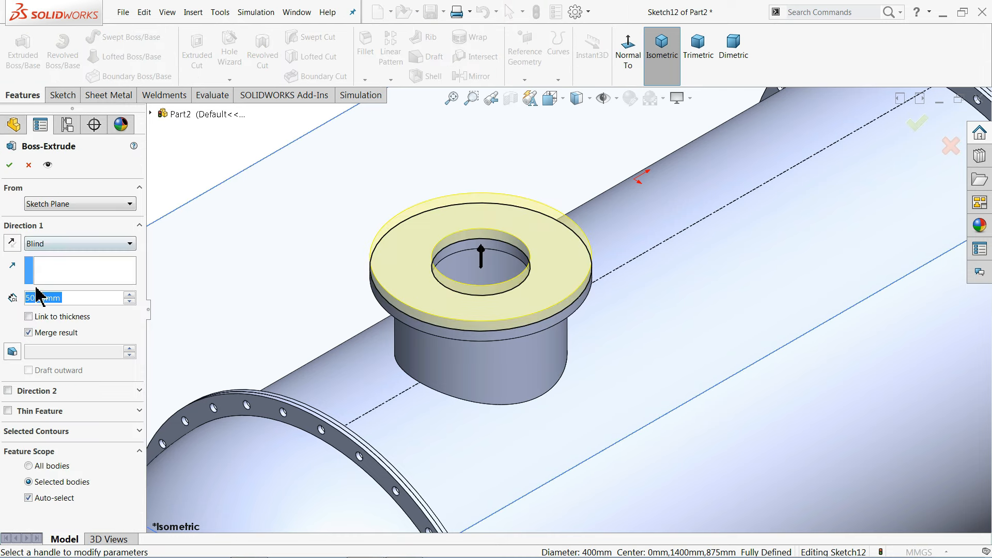
{"action": "left_click", "coordinate": [28, 332]}
{"action": "left_click", "coordinate": [9, 165]}
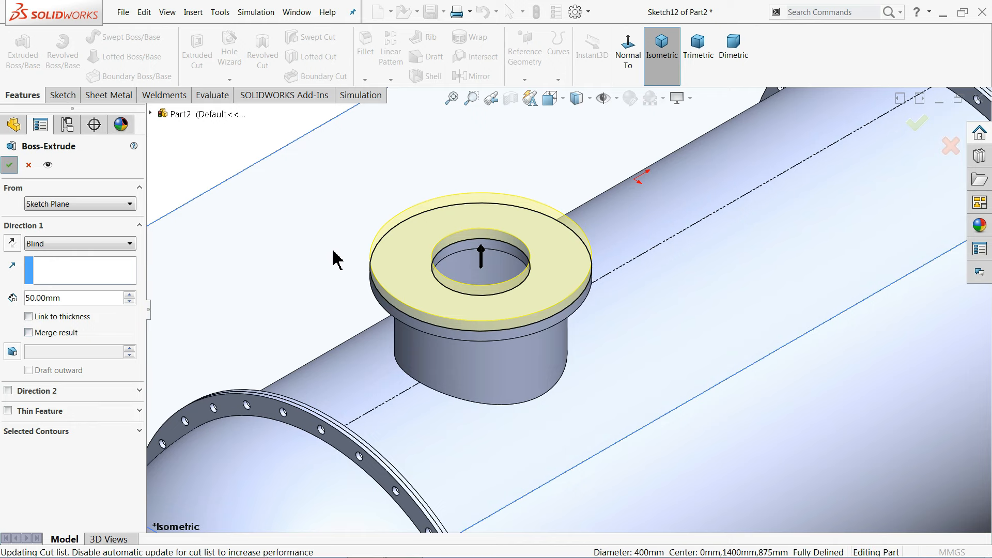
- Start a sketch on the upper ring's top face and convert its 400 mm inner hole edge
{"action": "scroll", "coordinate": [485, 261], "scroll_direction": "down", "scroll_amount": 5}
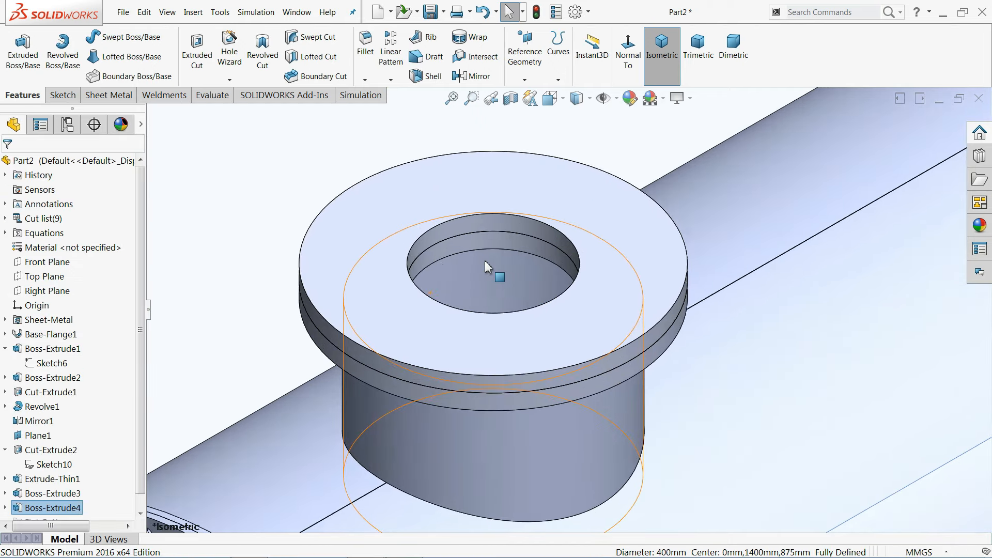
{"action": "left_click", "coordinate": [382, 274]}
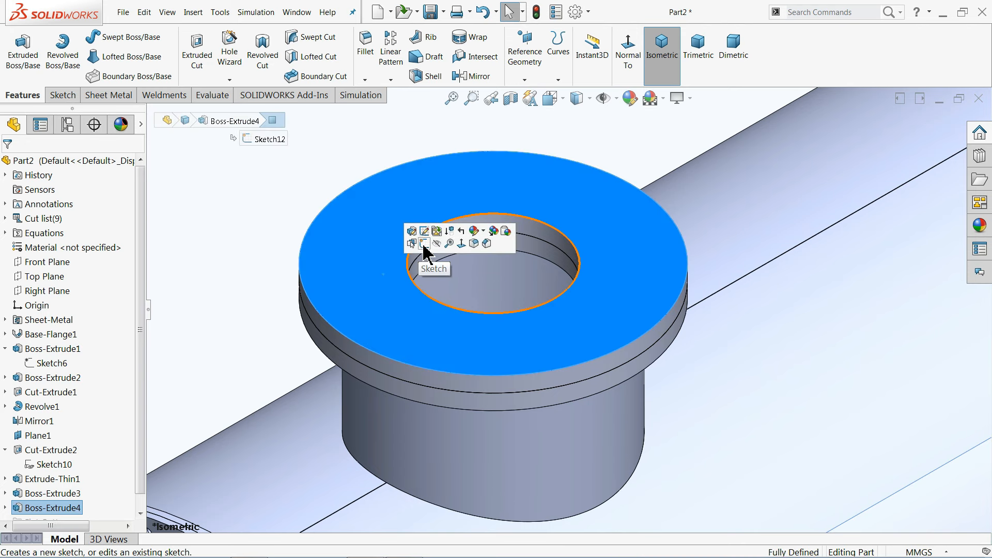
{"action": "left_click", "coordinate": [942, 12]}
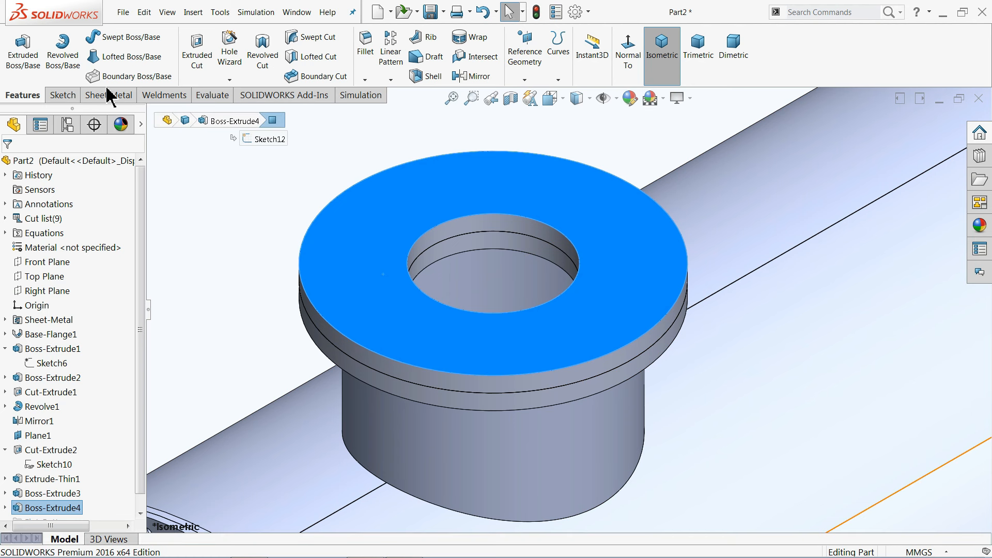
{"action": "left_click", "coordinate": [61, 95]}
{"action": "left_click", "coordinate": [21, 57]}
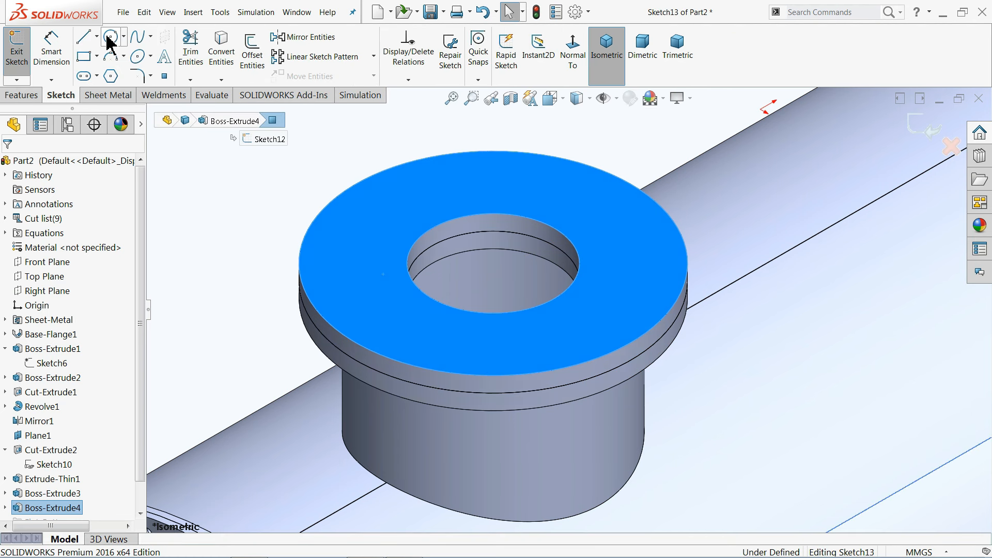
{"action": "left_click", "coordinate": [572, 287]}
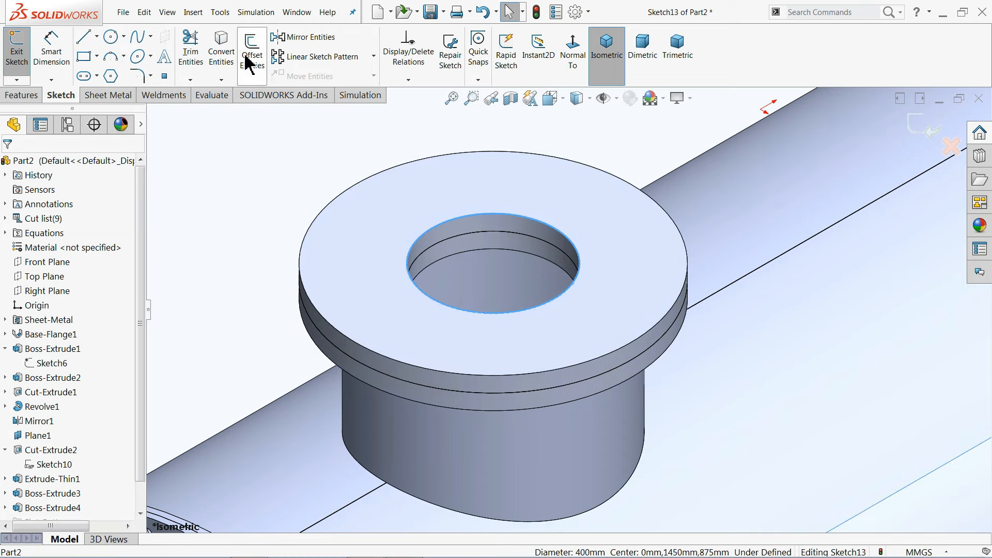
{"action": "left_click", "coordinate": [221, 41]}
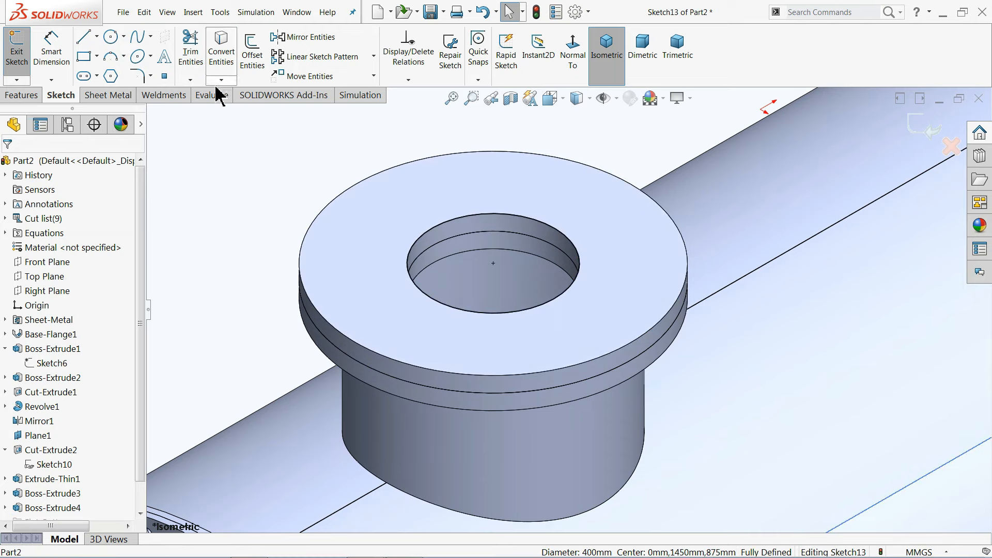
- Extrude the converted 400 mm circle 200 mm upward as a one-direction thin feature with a 3 mm outward wall
{"action": "left_click", "coordinate": [22, 95]}
{"action": "left_click", "coordinate": [23, 52]}
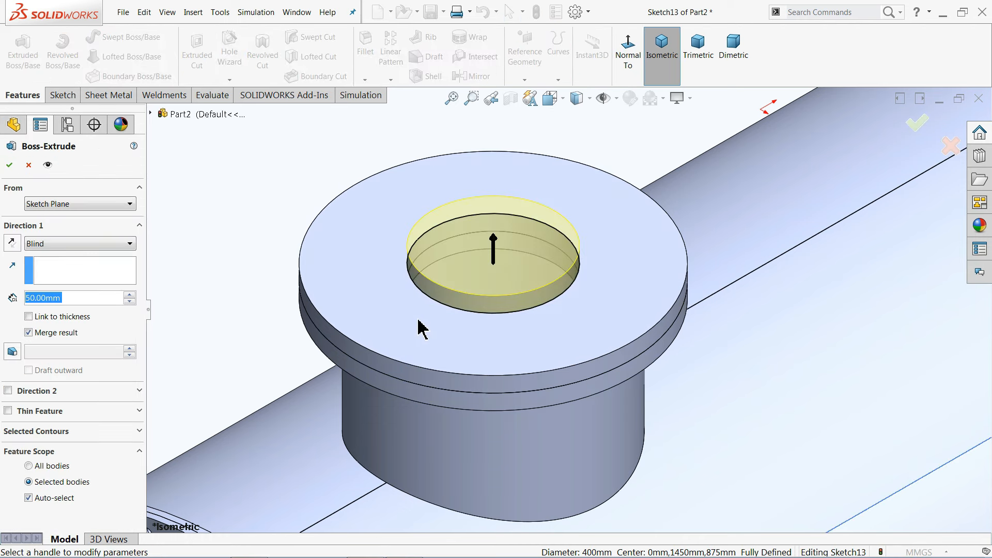
{"action": "scroll", "coordinate": [429, 290], "scroll_direction": "down", "scroll_amount": 5}
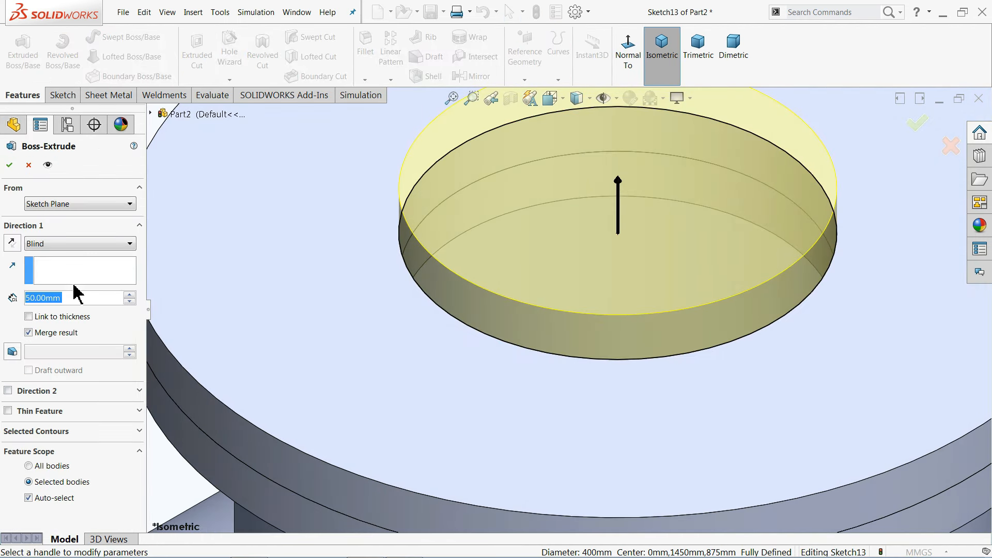
{"action": "type", "text": "200"}
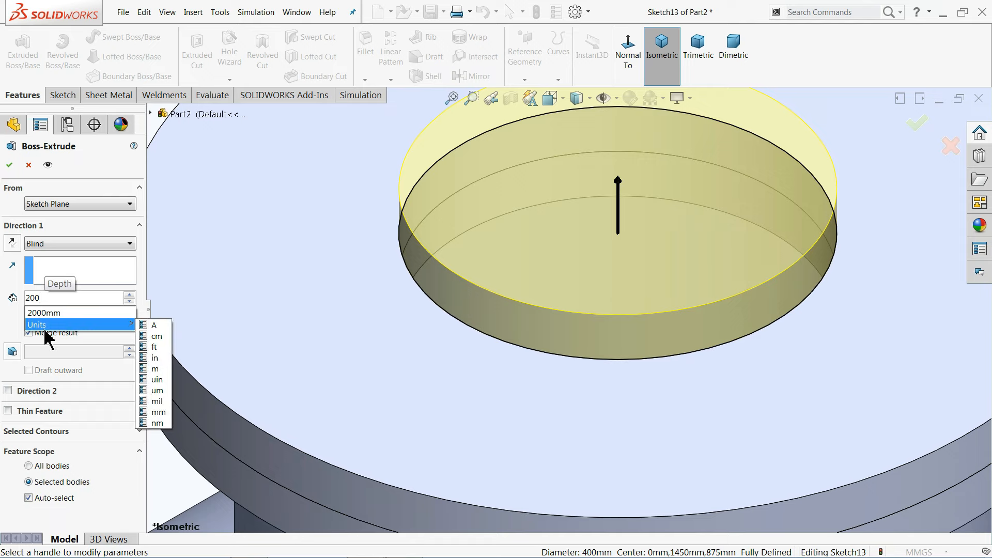
{"action": "key", "text": "Return"}
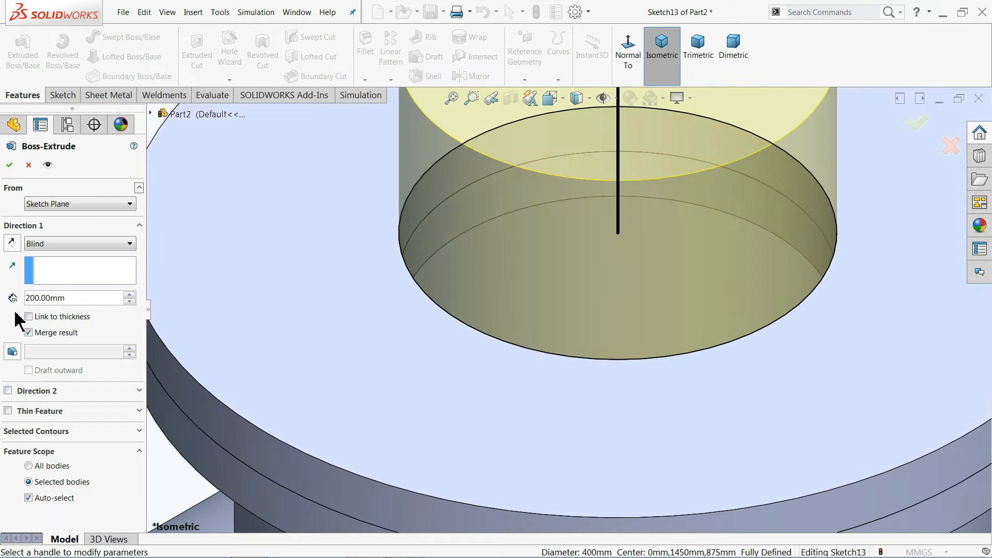
{"action": "left_click", "coordinate": [7, 411]}
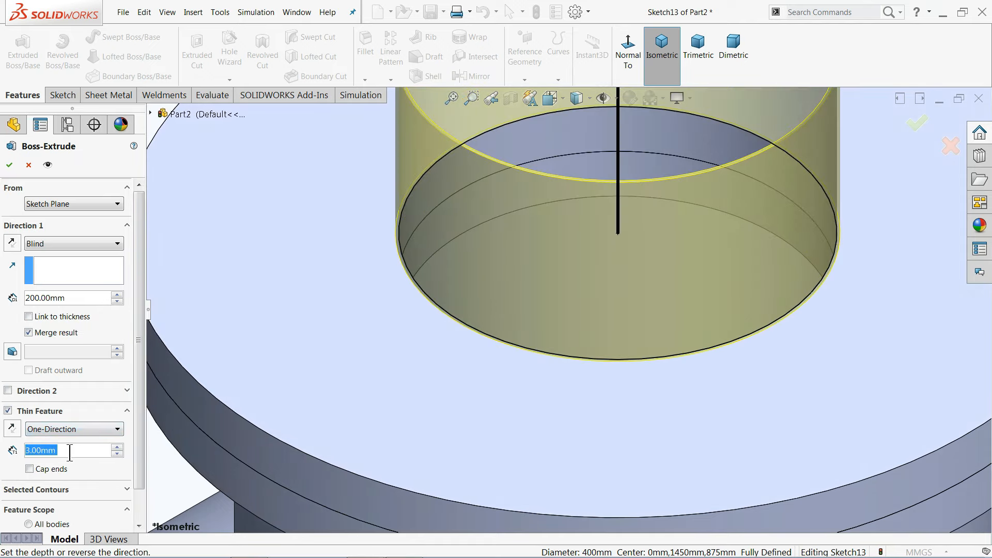
{"action": "scroll", "coordinate": [420, 324], "scroll_direction": "down", "scroll_amount": 5}
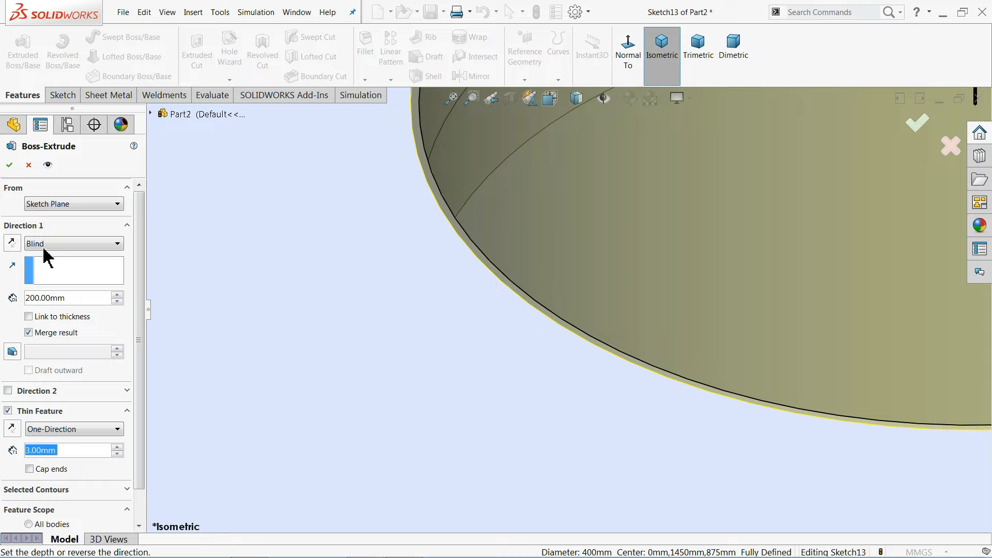
{"action": "scroll", "coordinate": [255, 288], "scroll_direction": "up", "scroll_amount": 5}
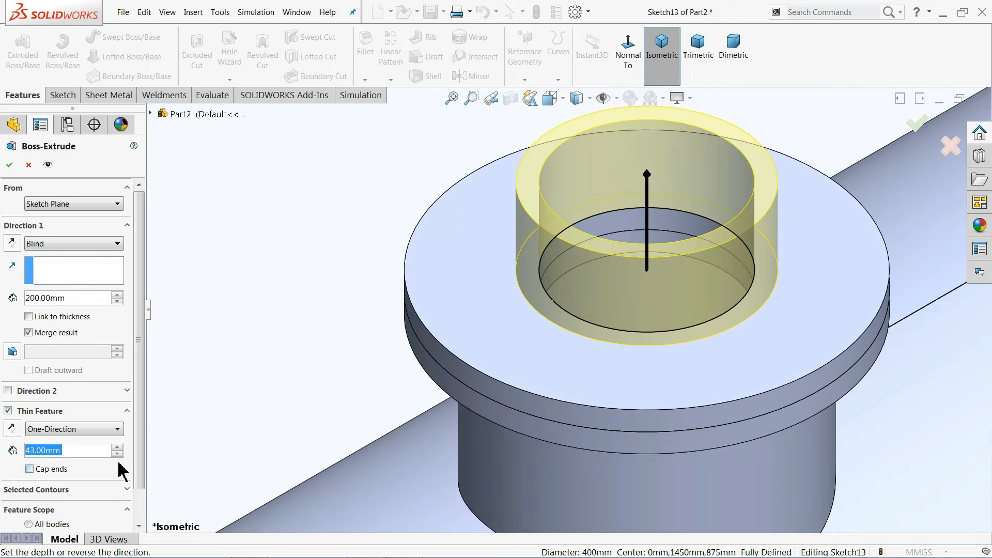
{"action": "scroll", "coordinate": [118, 457], "scroll_direction": "down", "scroll_amount": 4}
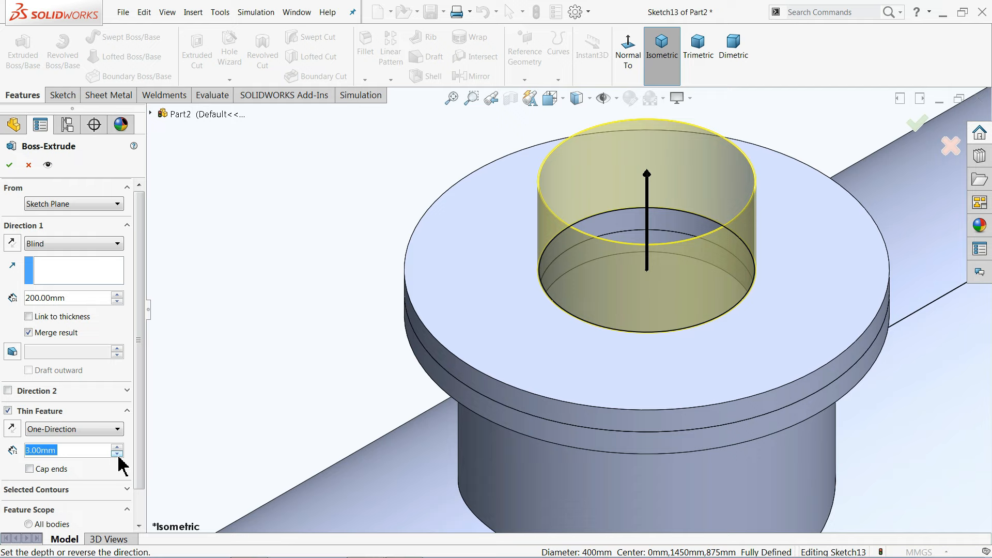
{"action": "scroll", "coordinate": [759, 297], "scroll_direction": "down", "scroll_amount": 2}
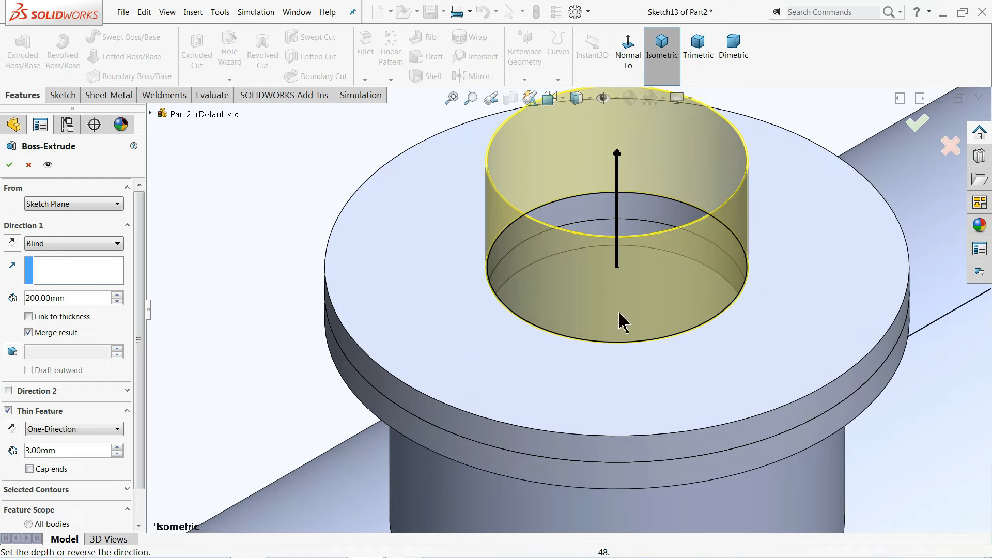
{"action": "left_click", "coordinate": [10, 166]}
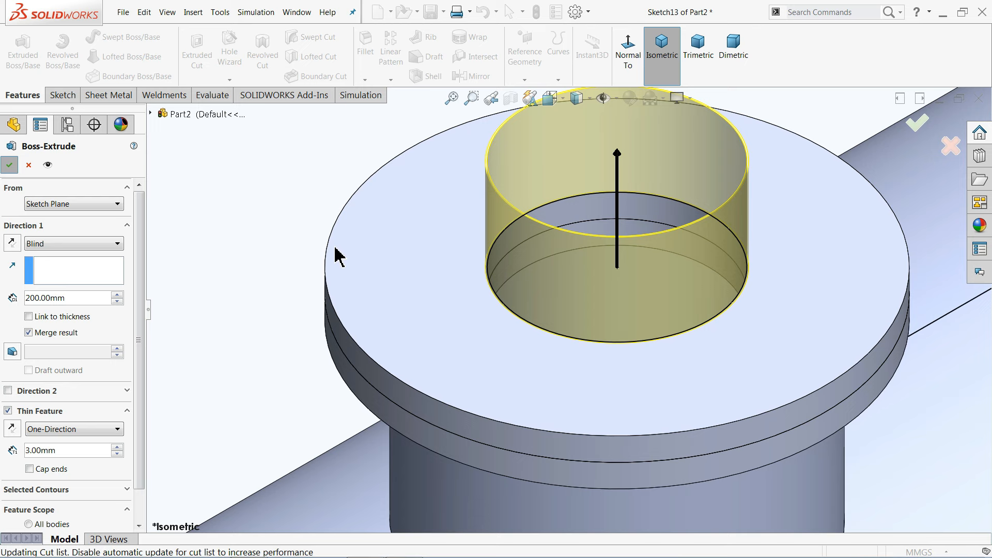
{"action": "scroll", "coordinate": [510, 281], "scroll_direction": "up", "scroll_amount": 1}
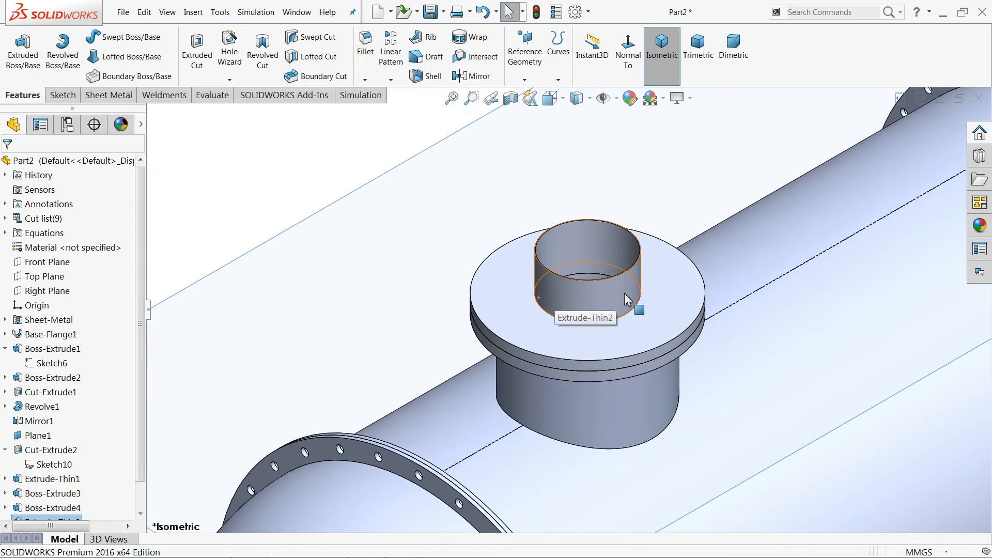
- Start a sketch on the upper manhole flange's top face and draw a concentric 800 mm diameter construction circle as the bolt circle
{"action": "left_click", "coordinate": [944, 15]}
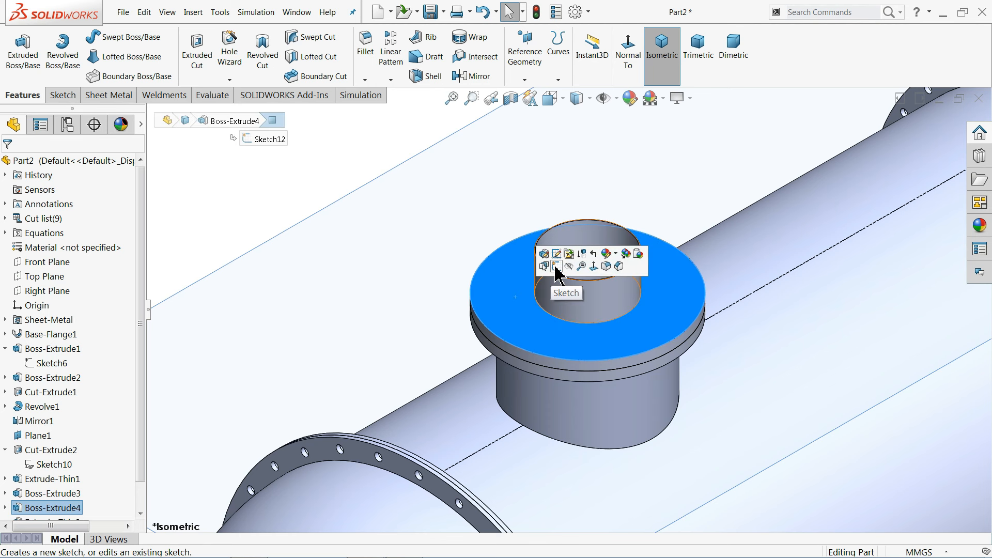
{"action": "left_click", "coordinate": [555, 264]}
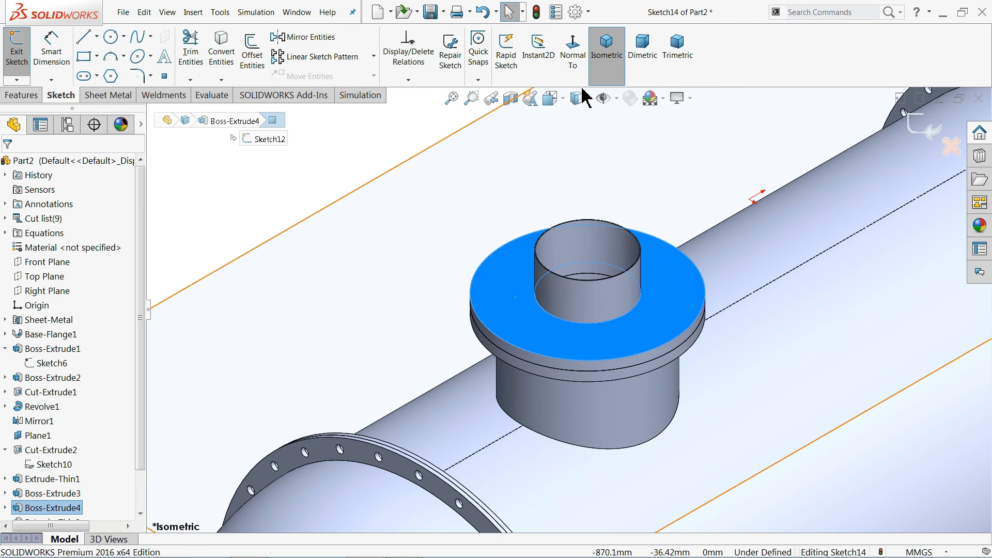
{"action": "left_click", "coordinate": [575, 61]}
{"action": "scroll", "coordinate": [589, 344], "scroll_direction": "down", "scroll_amount": 8}
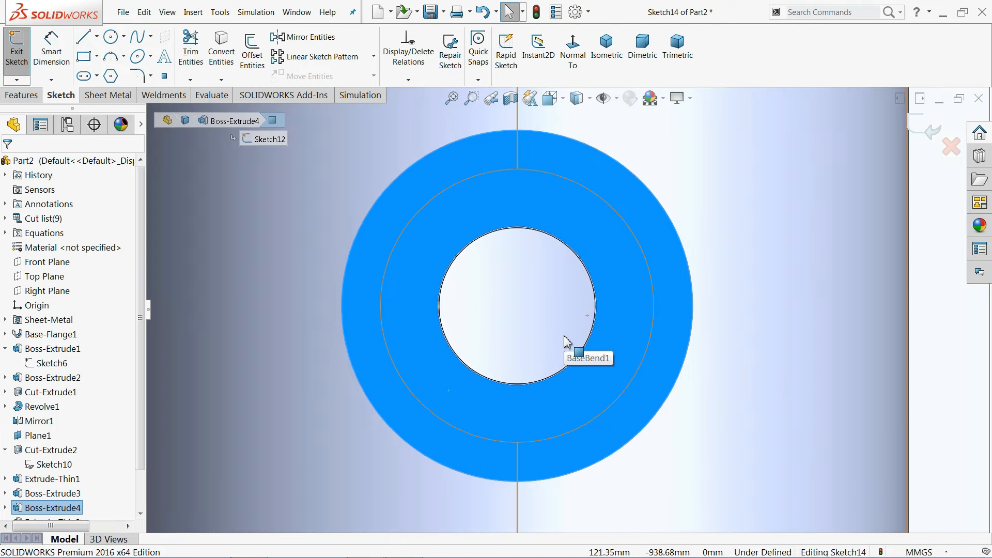
{"action": "left_click", "coordinate": [110, 36]}
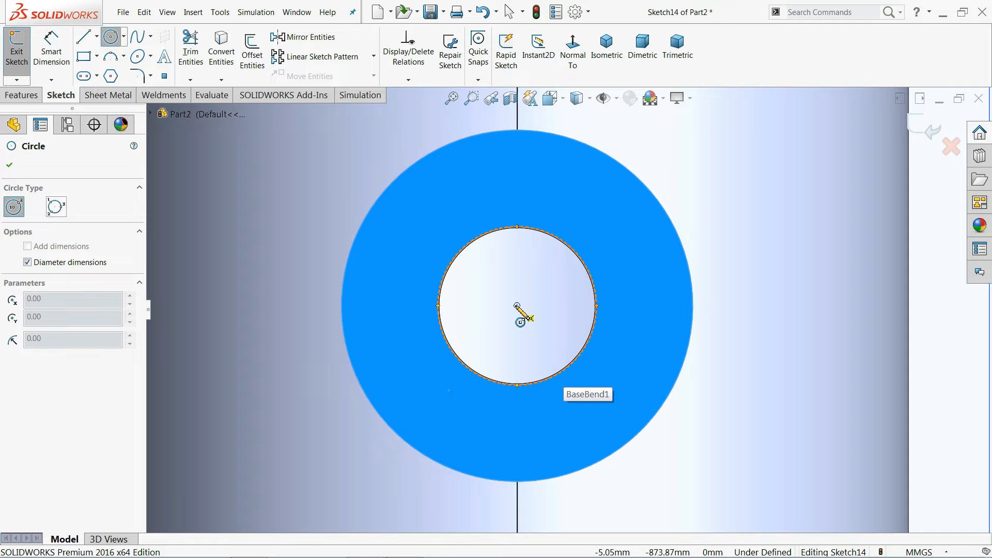
{"action": "left_click", "coordinate": [517, 305]}
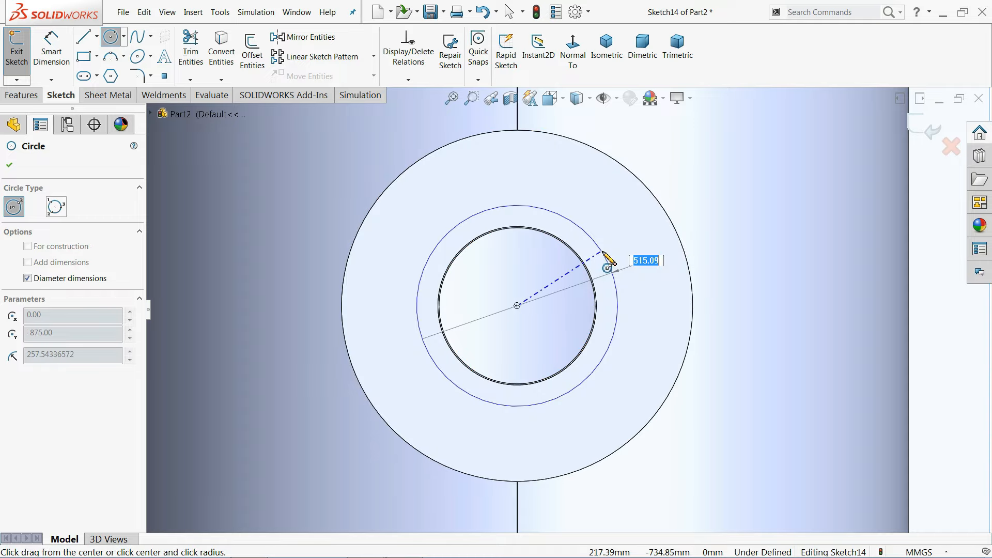
{"action": "type", "text": "800"}
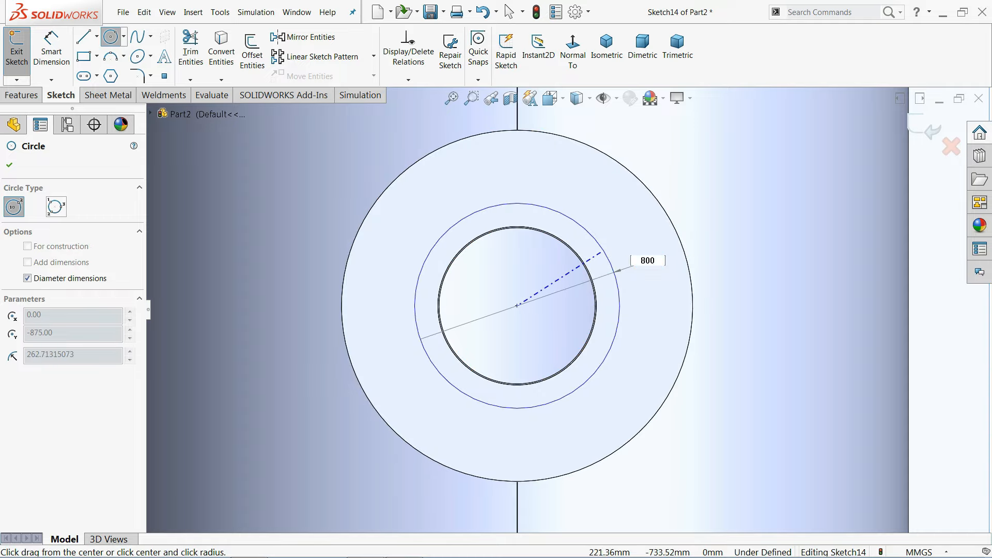
{"action": "key", "text": "Return"}
{"action": "left_click", "coordinate": [53, 384]}
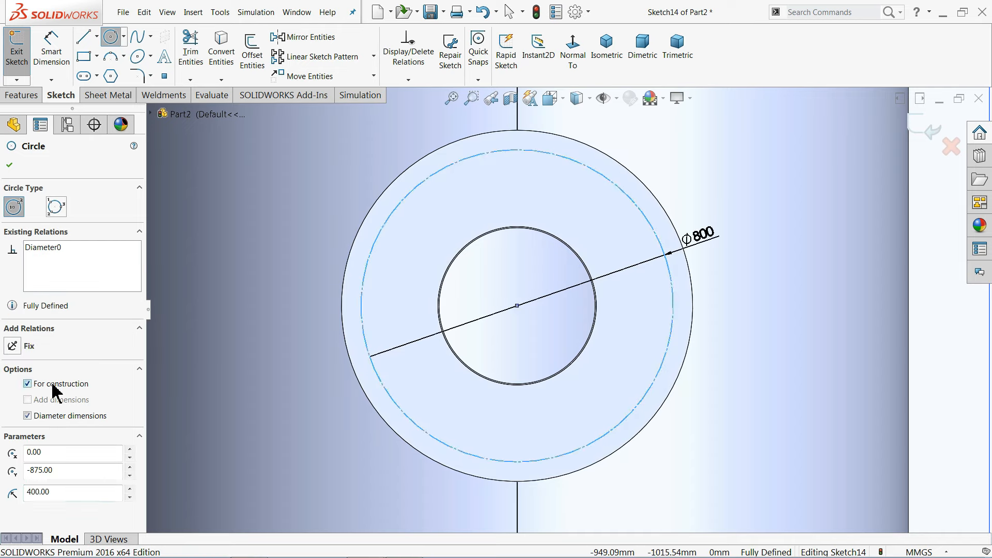
{"action": "left_click", "coordinate": [9, 166]}
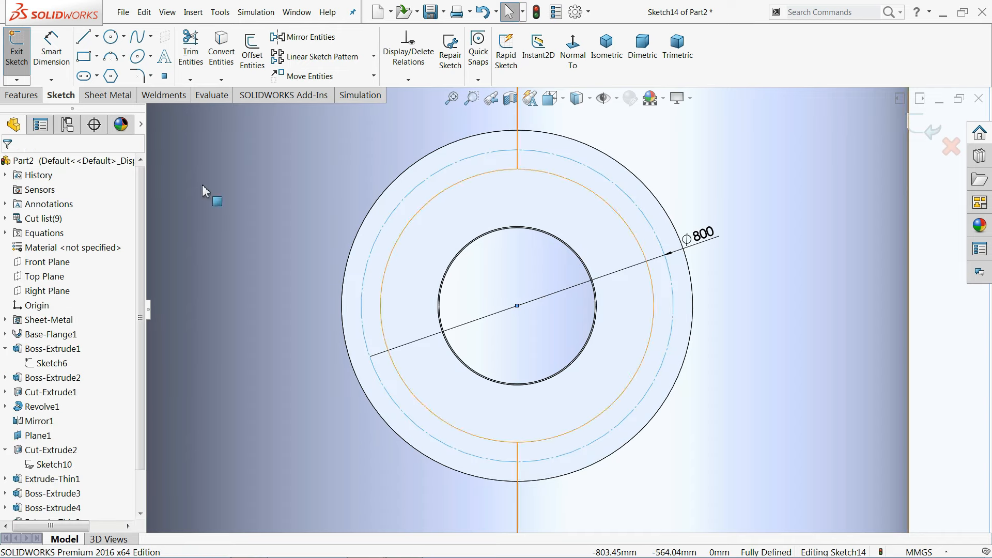
- Draw a 50 mm diameter hole circle centred on the top quadrant point of the 800 mm bolt circle
{"action": "left_click", "coordinate": [112, 39]}
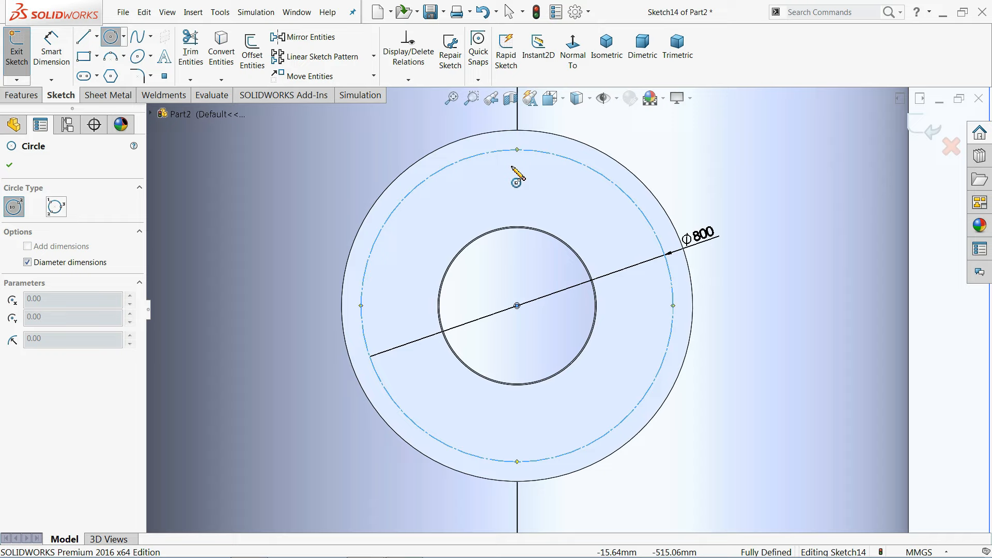
{"action": "left_click", "coordinate": [517, 150]}
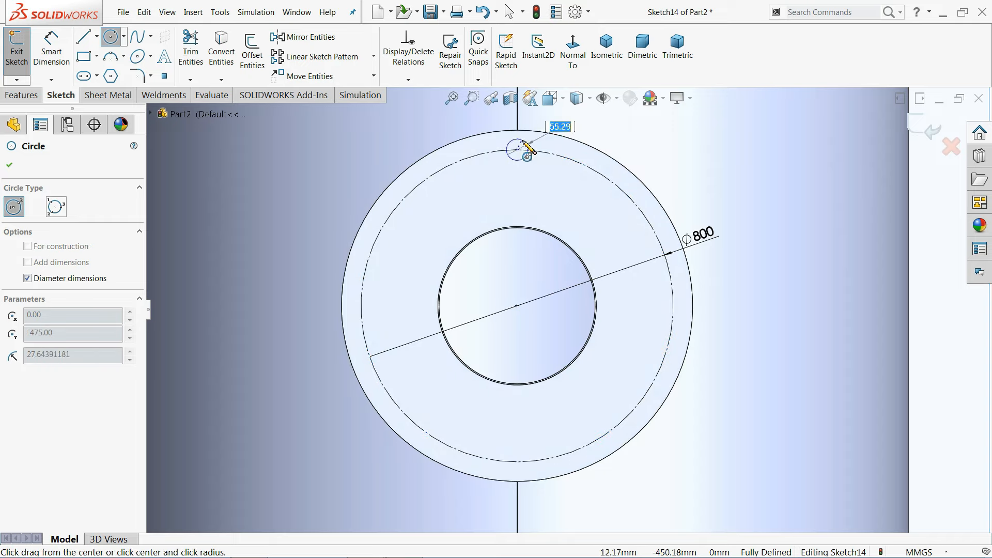
{"action": "type", "text": "50"}
{"action": "key", "text": "Return"}
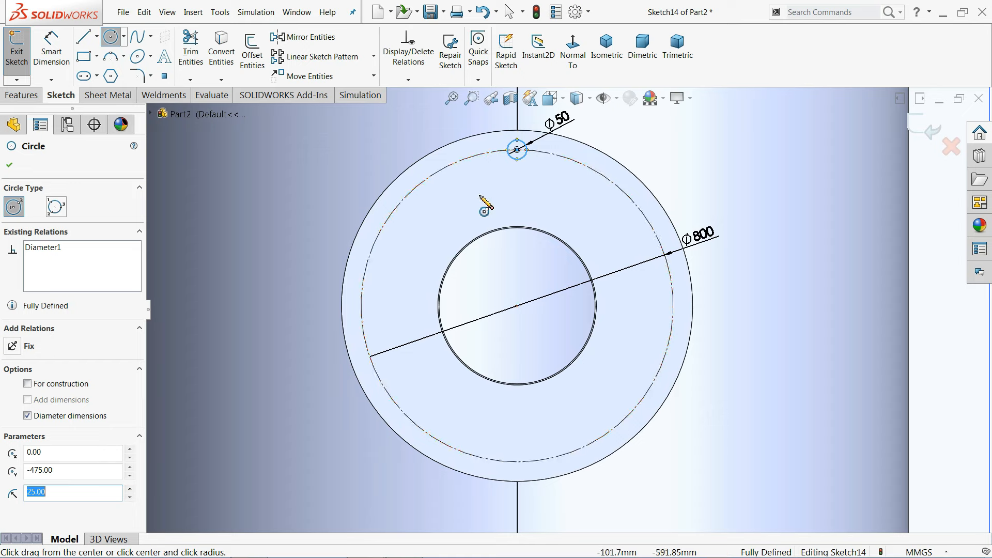
- Pattern the 50 mm circle around the flange centre as 12 equally spaced instances over 360 degrees
{"action": "left_click", "coordinate": [373, 57]}
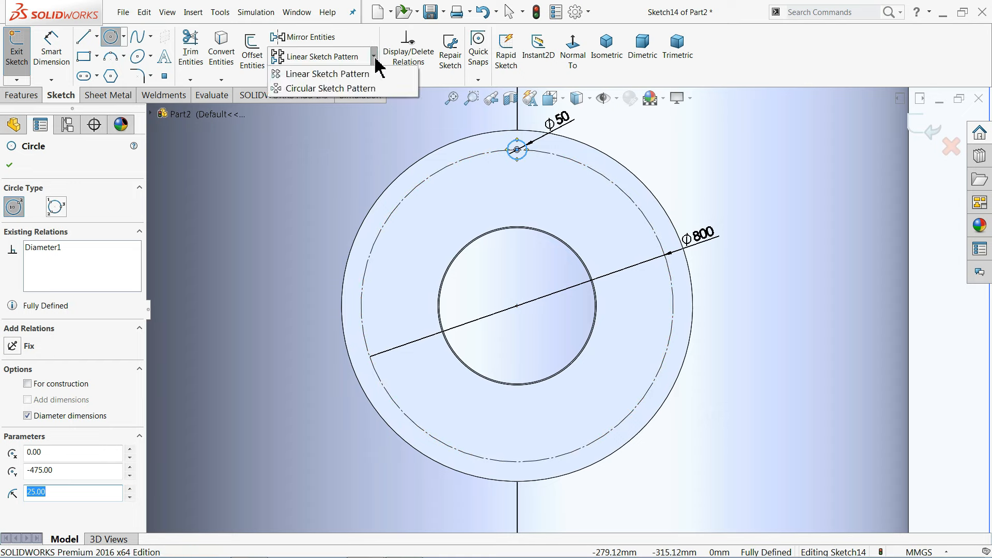
{"action": "left_click", "coordinate": [350, 88]}
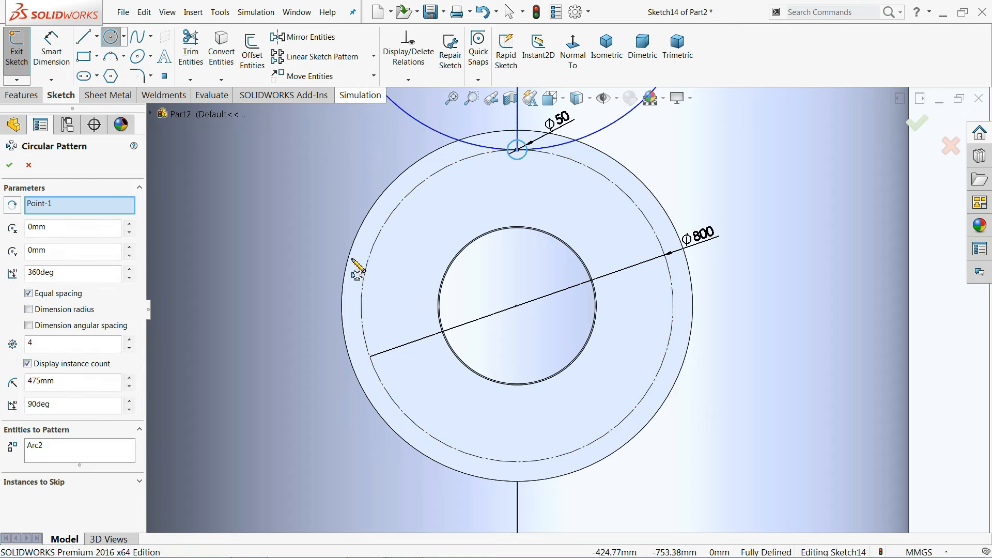
{"action": "right_click", "coordinate": [70, 206]}
{"action": "left_click", "coordinate": [82, 227]}
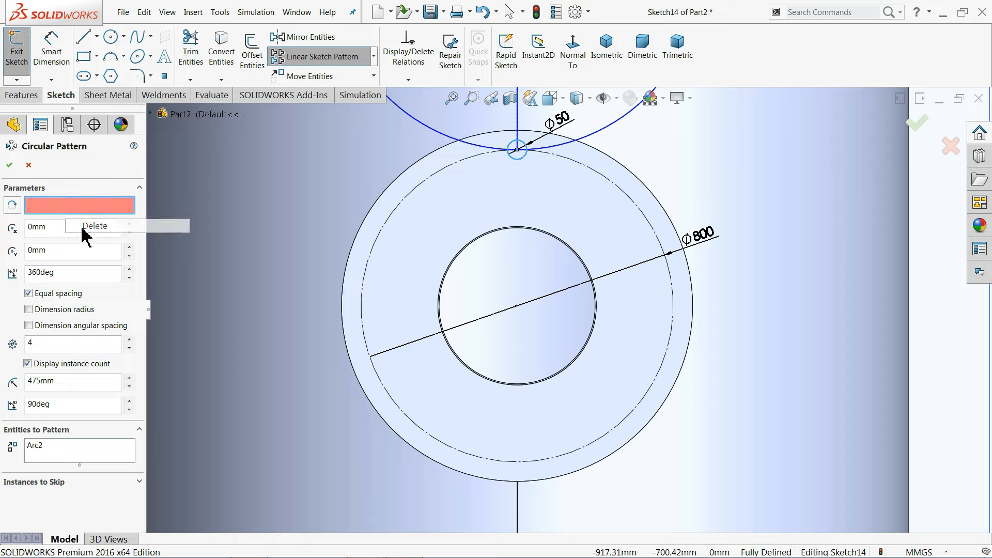
{"action": "left_click", "coordinate": [516, 306]}
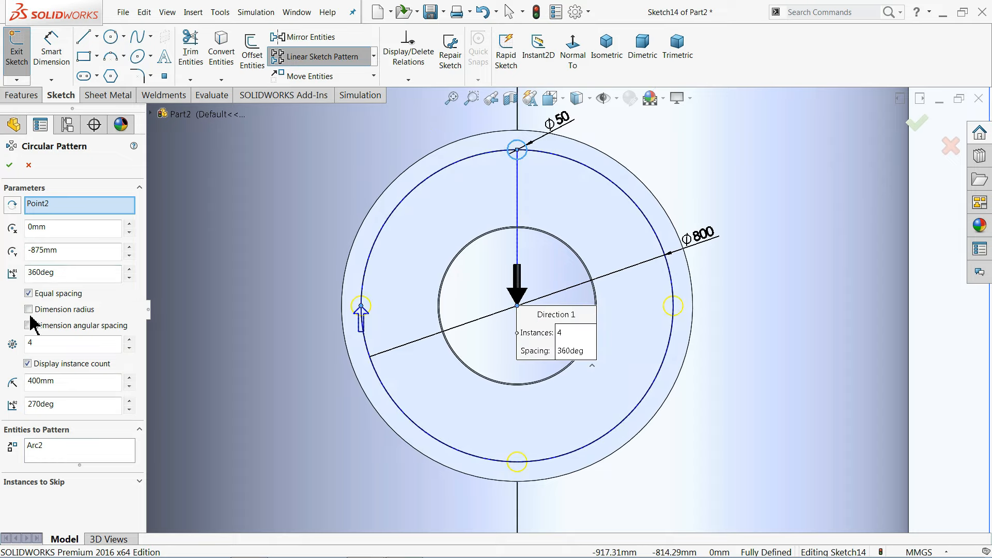
{"action": "left_click", "coordinate": [47, 345]}
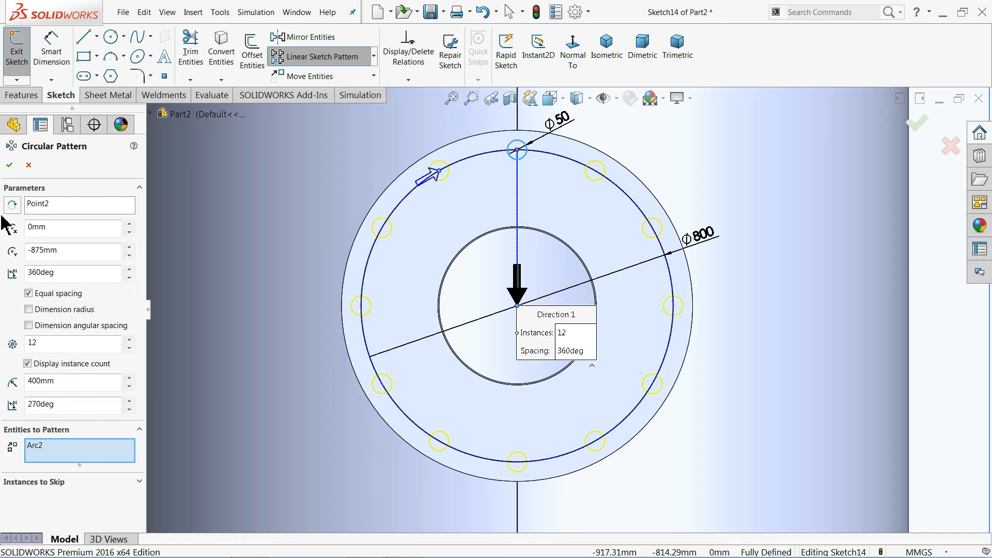
{"action": "left_click", "coordinate": [9, 165]}
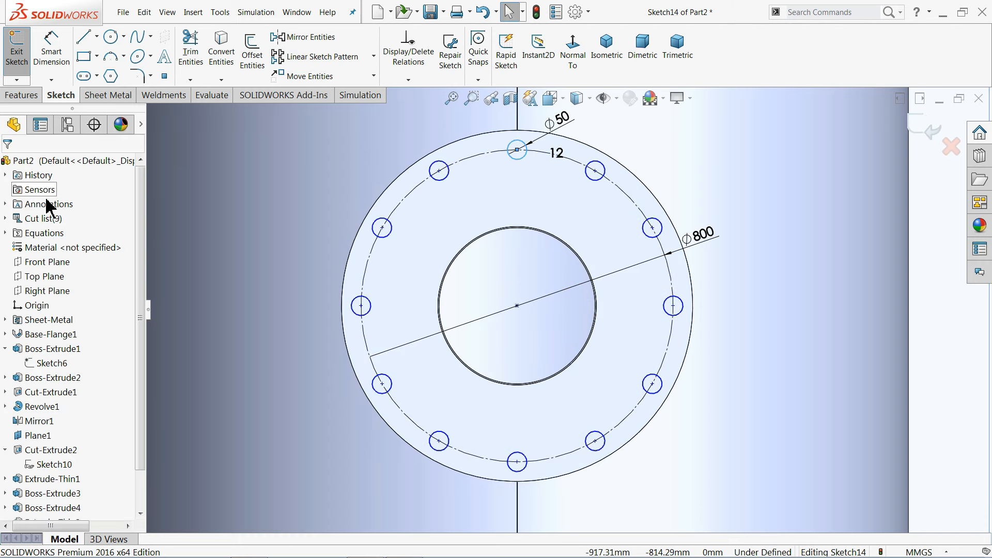
- Cut the 12 bolt-hole circles 200 mm deep down through both manhole flanges with a blind Extruded Cut
{"action": "left_click", "coordinate": [28, 95]}
{"action": "left_click", "coordinate": [196, 49]}
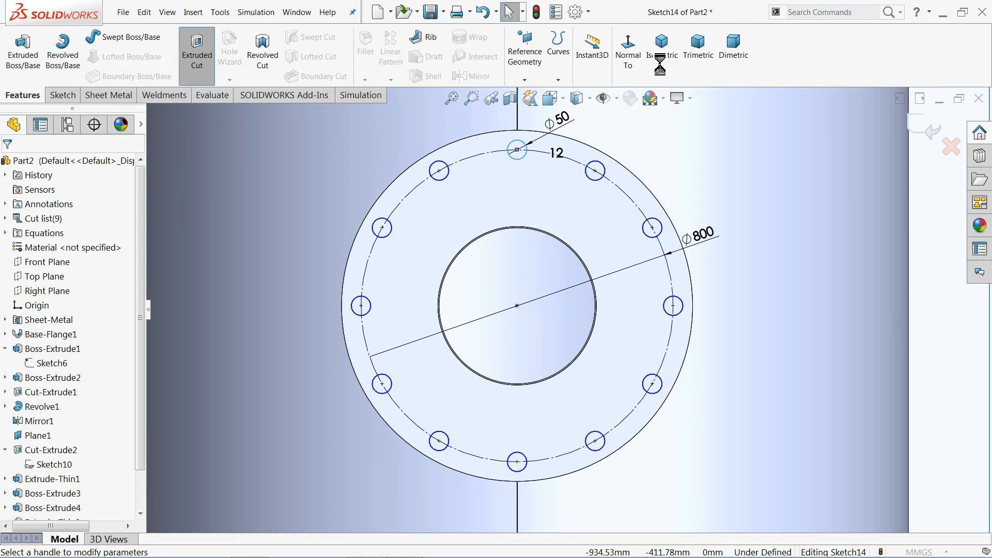
{"action": "left_click", "coordinate": [667, 57]}
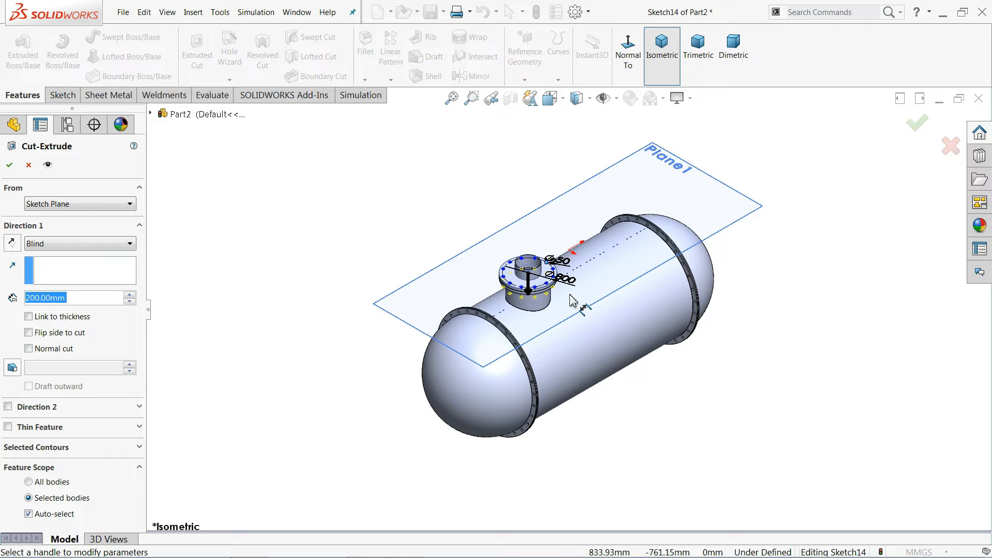
{"action": "scroll", "coordinate": [526, 313], "scroll_direction": "down", "scroll_amount": 3}
{"action": "middle_click_drag", "start_coordinate": [449, 349], "coordinate": [175, 325]}
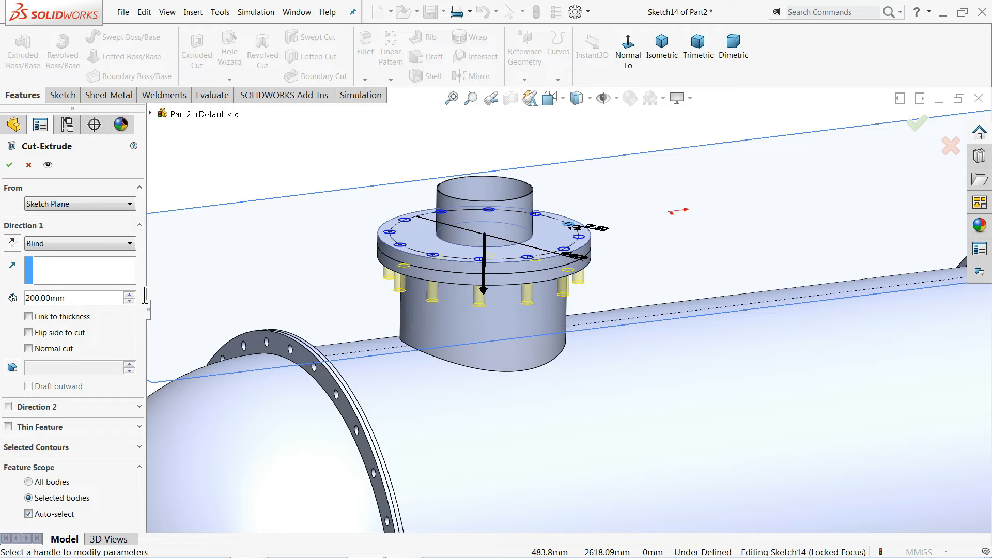
{"action": "scroll", "coordinate": [407, 283], "scroll_direction": "down", "scroll_amount": 2}
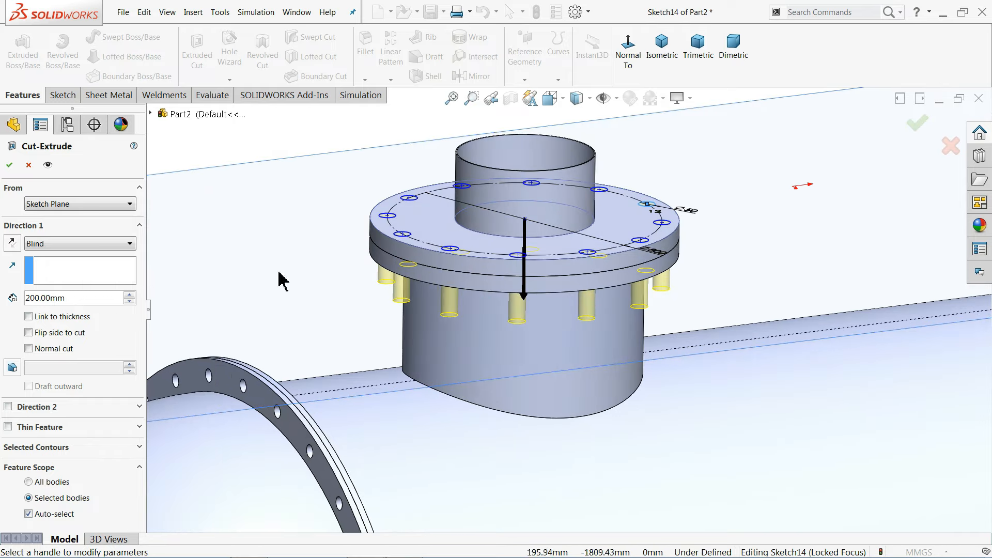
{"action": "left_click", "coordinate": [9, 165]}
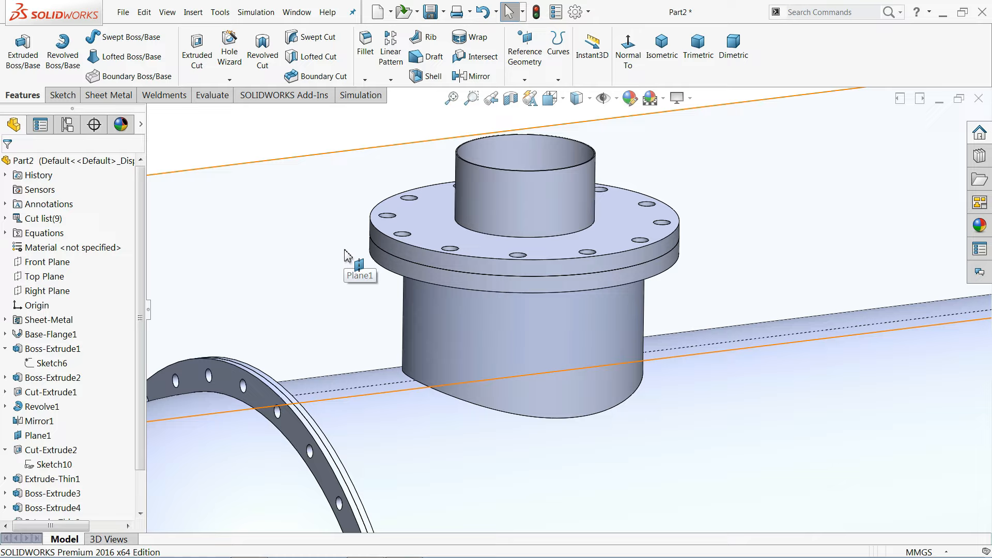
{"action": "middle_click_drag", "start_coordinate": [350, 261], "coordinate": [348, 295]}
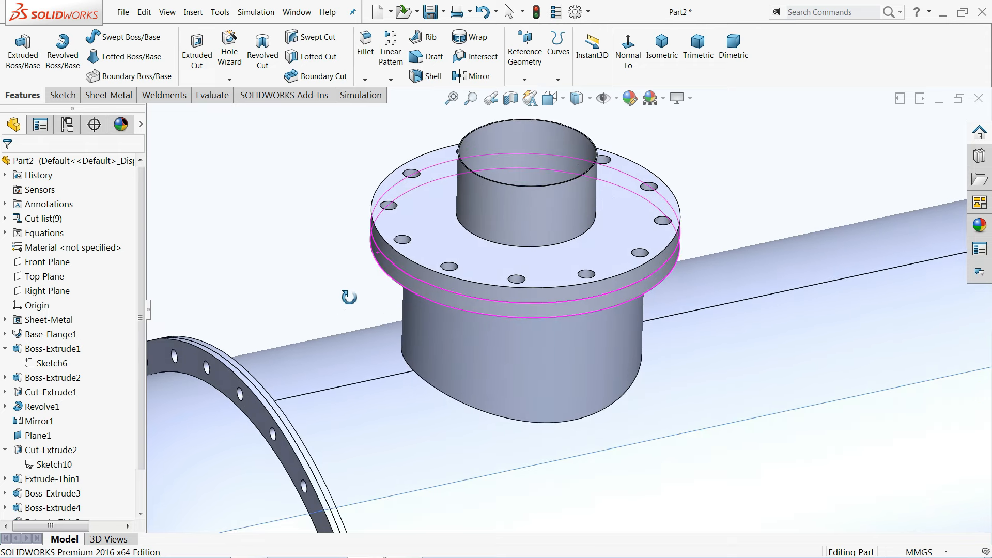
{"action": "scroll", "coordinate": [418, 329], "scroll_direction": "up", "scroll_amount": 10}
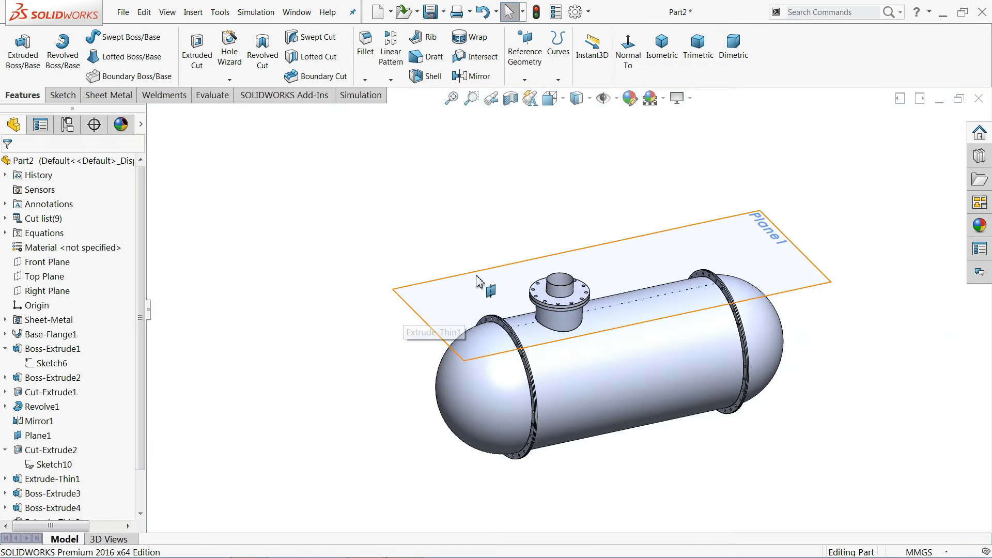
- Hide the horizontal reference plane, Plane1, above the tank
{"action": "left_click", "coordinate": [479, 292]}
{"action": "left_click", "coordinate": [528, 250]}
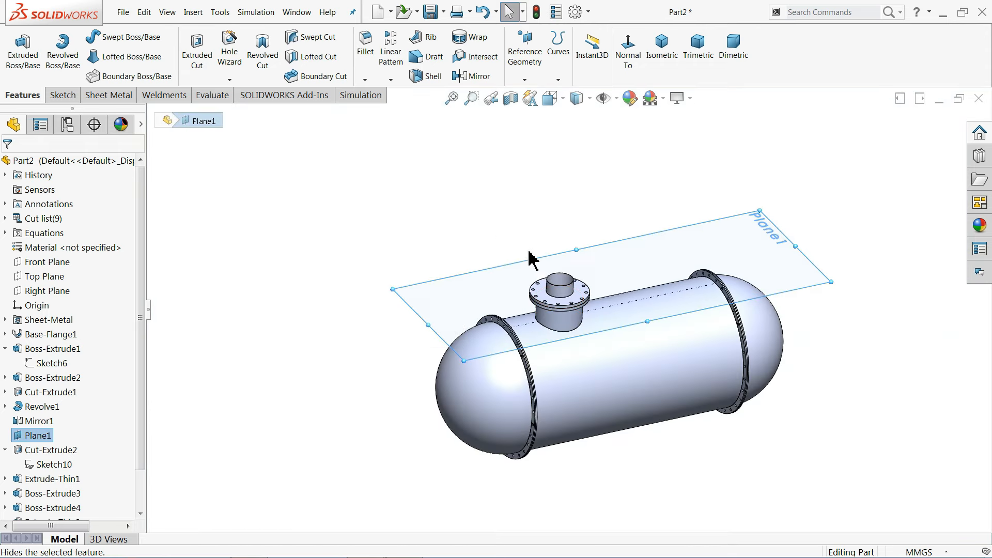
- Create a reference plane parallel to the Front Plane, offset 875 mm toward the manhole
{"action": "scroll", "coordinate": [643, 368], "scroll_direction": "down", "scroll_amount": 3}
{"action": "scroll", "coordinate": [643, 367], "scroll_direction": "down", "scroll_amount": 2}
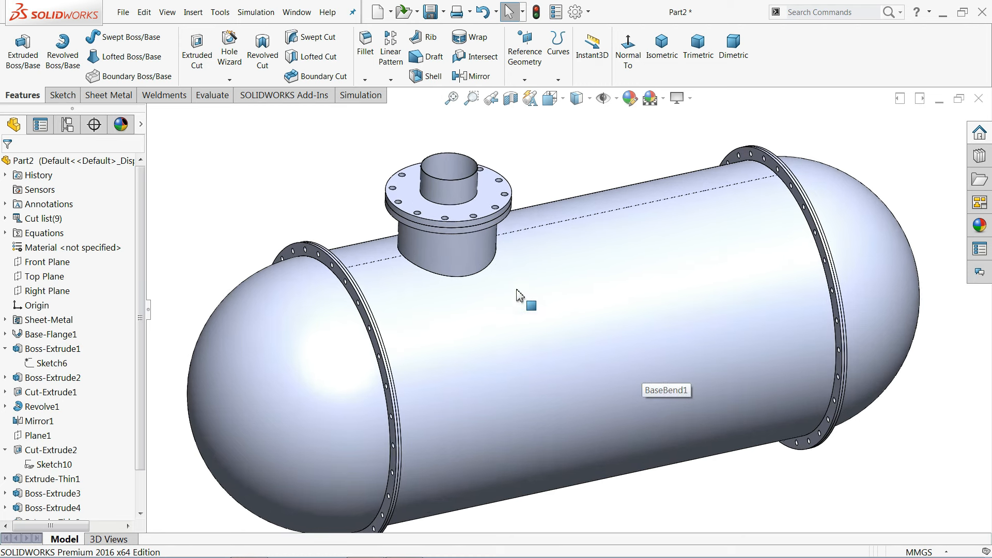
{"action": "left_click", "coordinate": [525, 80]}
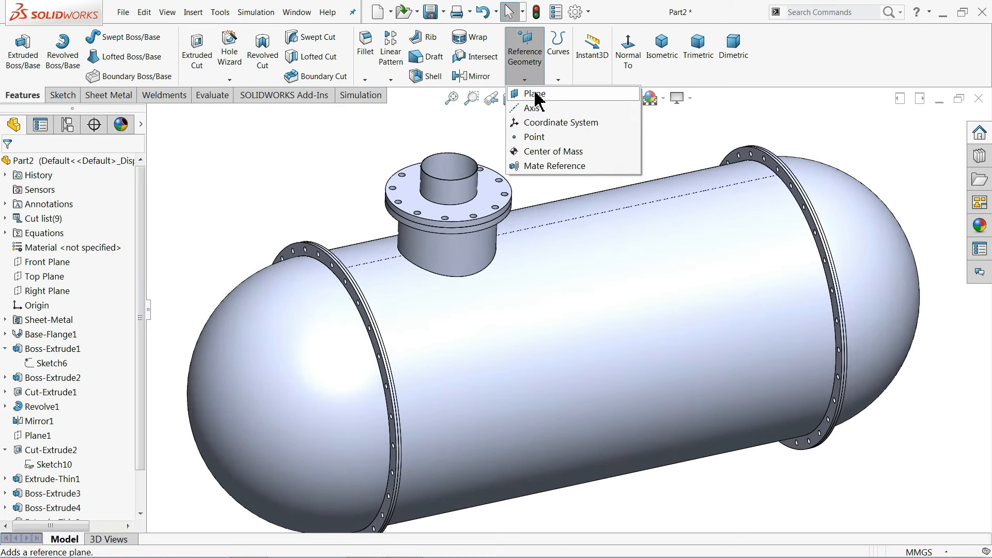
{"action": "left_click", "coordinate": [535, 94]}
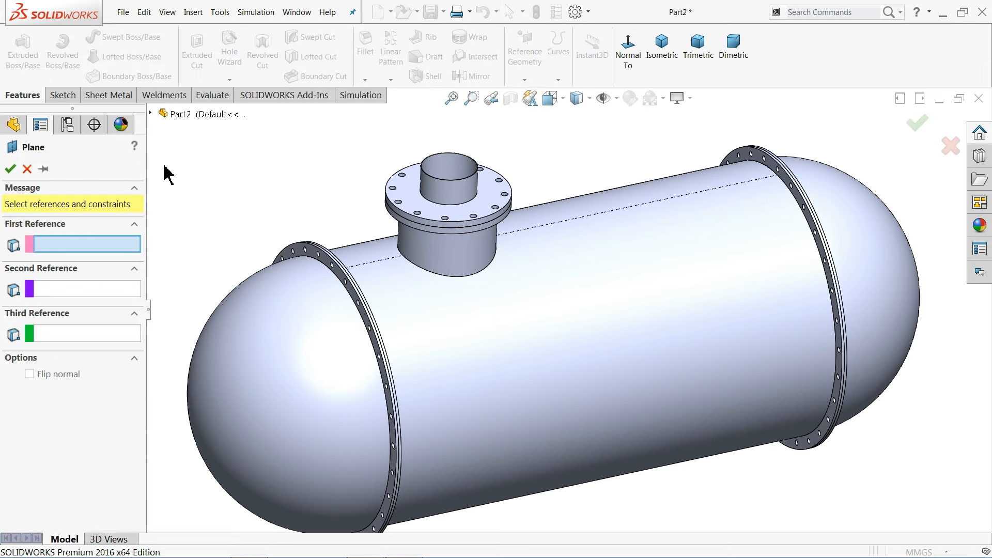
{"action": "left_click", "coordinate": [151, 112]}
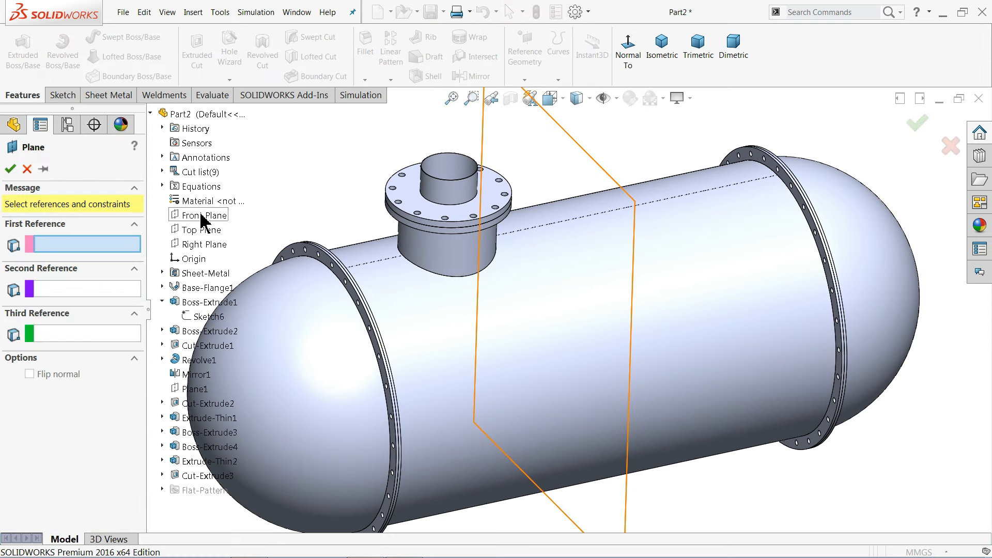
{"action": "left_click", "coordinate": [205, 216]}
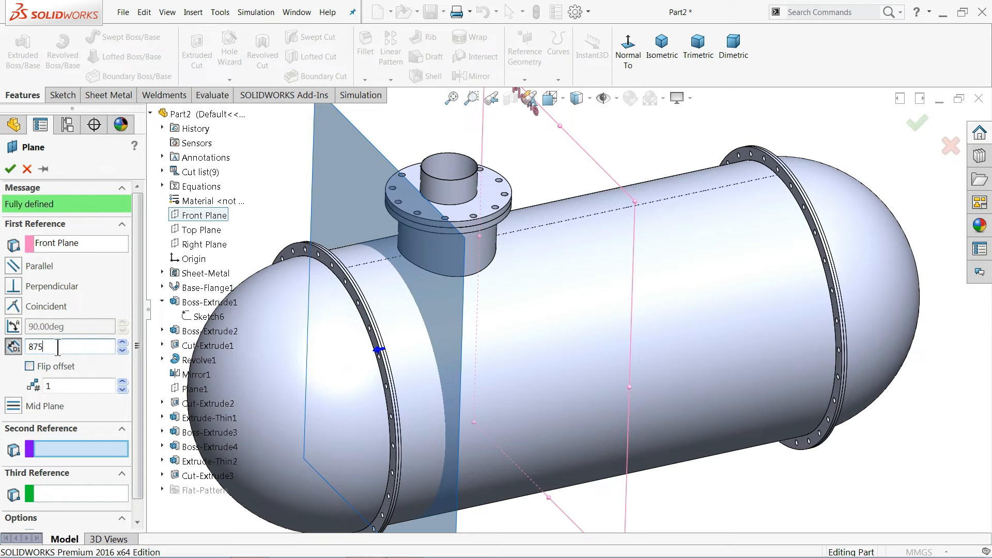
{"action": "left_click", "coordinate": [285, 182]}
{"action": "middle_click_drag", "start_coordinate": [360, 210], "coordinate": [334, 196]}
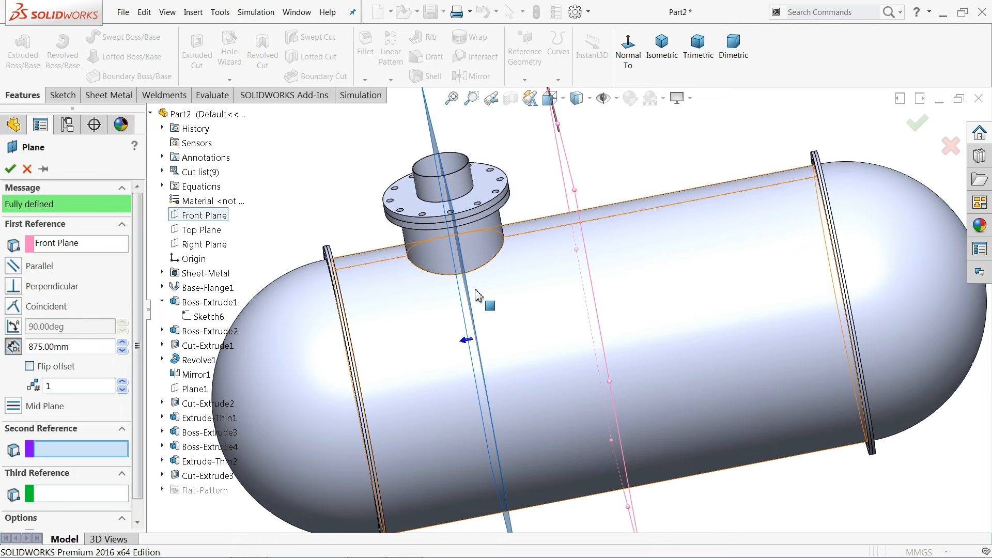
{"action": "left_click", "coordinate": [11, 169]}
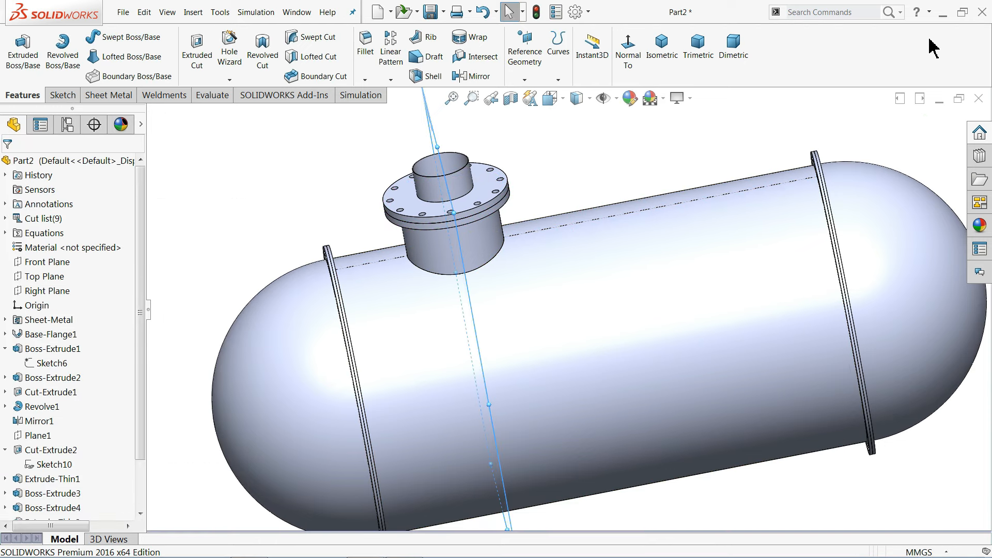
- Switch to the tank.PDF drawing in Adobe Reader and examine the position and dimensions of the support legs
{"action": "left_click", "coordinate": [943, 12]}
{"action": "scroll", "coordinate": [511, 287], "scroll_direction": "down", "scroll_amount": 5}
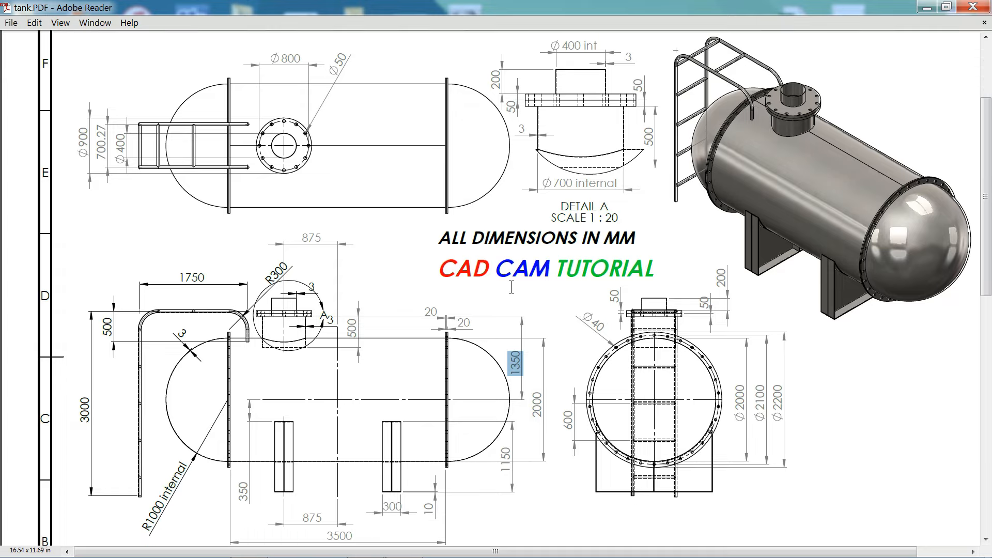
{"action": "scroll", "coordinate": [423, 416], "scroll_direction": "down", "scroll_amount": 2}
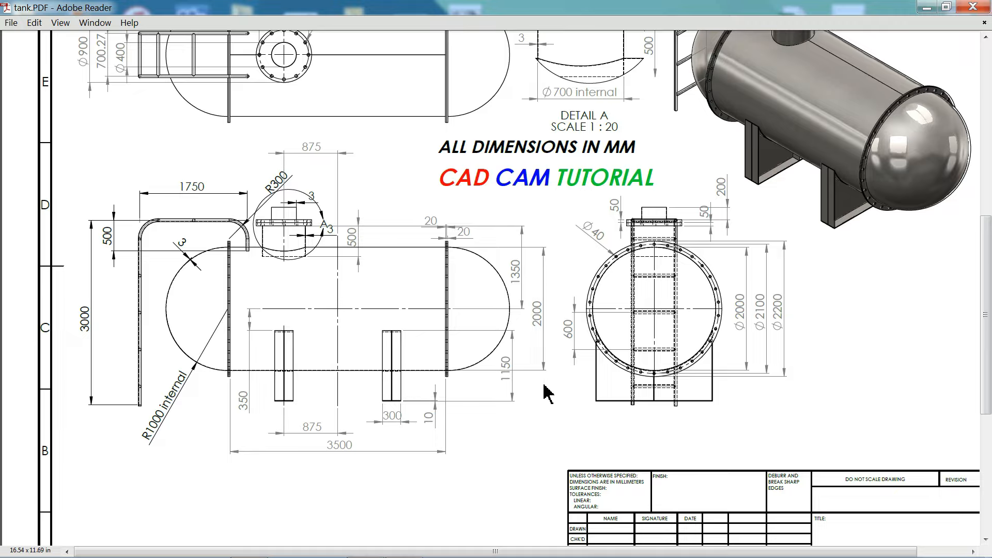
{"action": "scroll", "coordinate": [360, 368], "scroll_direction": "up", "scroll_amount": 3}
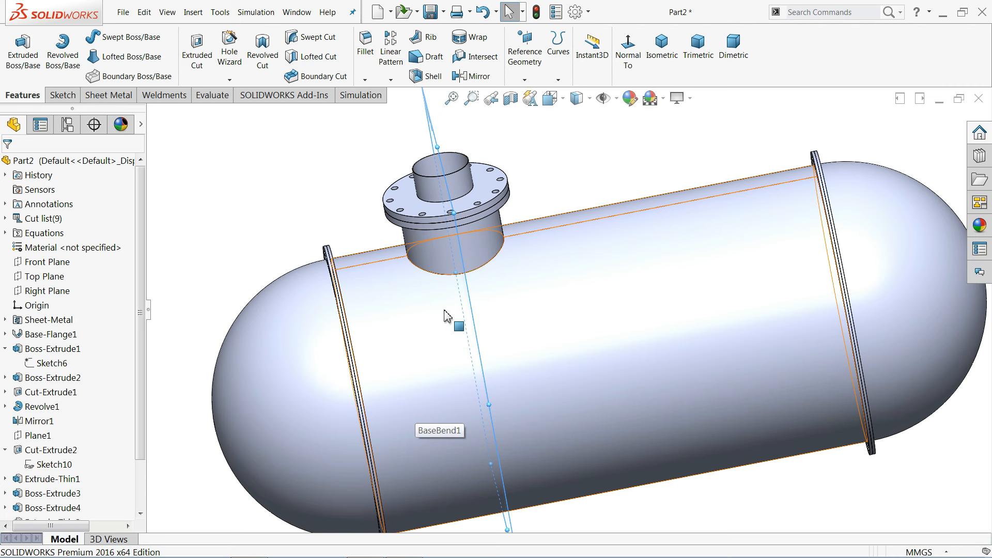
- Start a new sketch on Plane2, the reference plane crossing the tank at the nozzle
{"action": "scroll", "coordinate": [445, 310], "scroll_direction": "up", "scroll_amount": 3}
{"action": "middle_click_drag", "start_coordinate": [531, 393], "coordinate": [553, 370]}
{"action": "scroll", "coordinate": [562, 406], "scroll_direction": "down", "scroll_amount": 2}
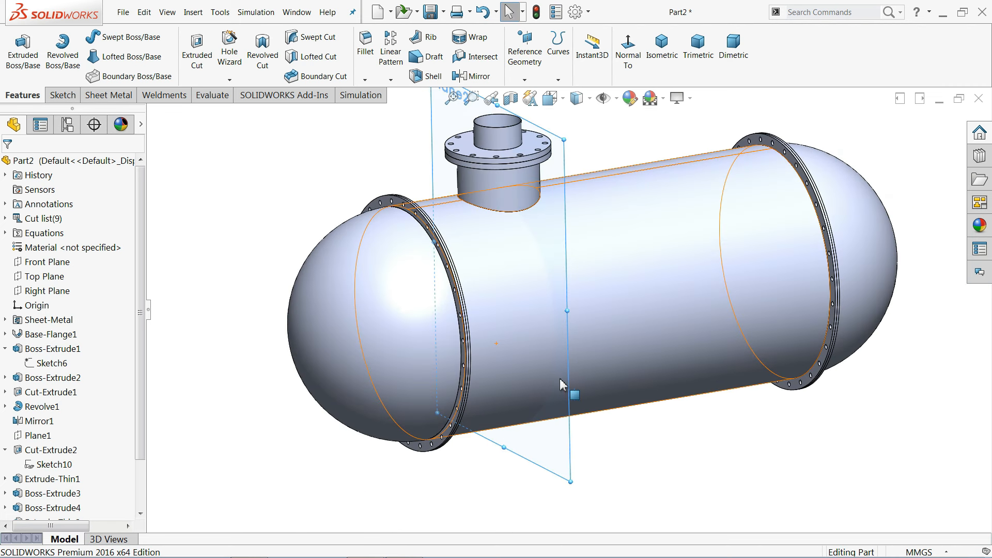
{"action": "left_click", "coordinate": [60, 96]}
{"action": "left_click", "coordinate": [17, 51]}
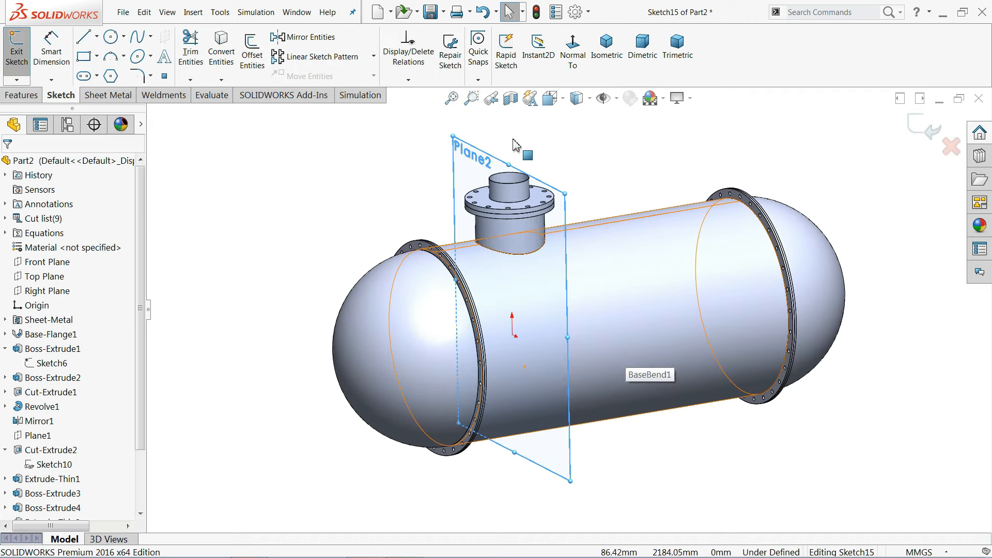
- Section the tank view at Plane2 with zero offset
{"action": "left_click", "coordinate": [510, 99]}
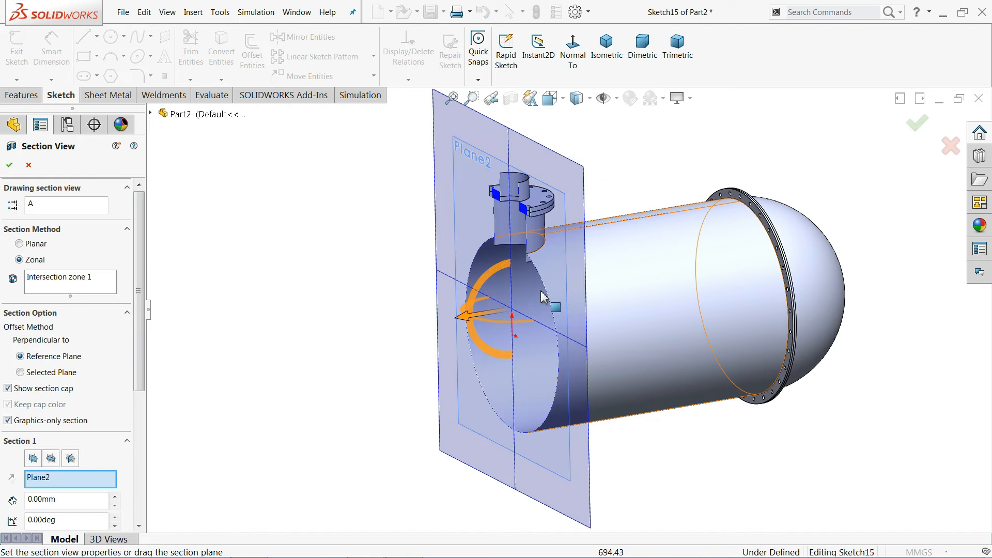
{"action": "scroll", "coordinate": [566, 402], "scroll_direction": "down", "scroll_amount": 3}
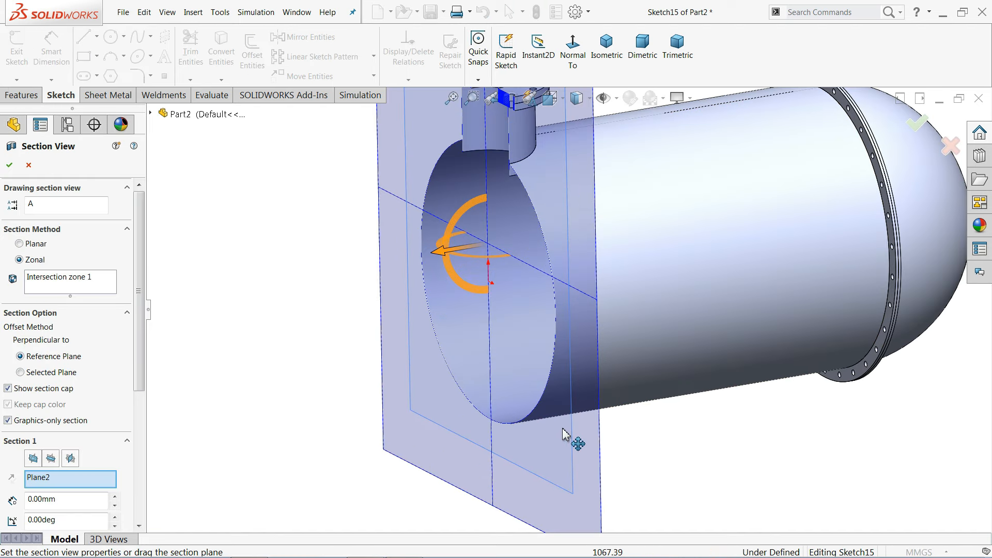
{"action": "left_click", "coordinate": [9, 165]}
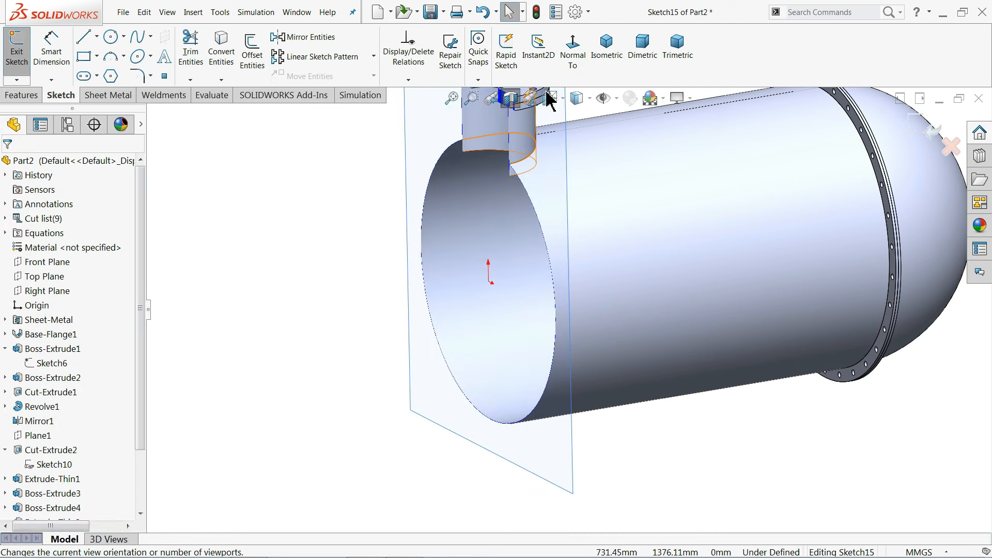
- Sketch a 2006 mm diameter circle centred on the origin, just outside the tank shell
{"action": "scroll", "coordinate": [565, 306], "scroll_direction": "down", "scroll_amount": 2}
{"action": "middle_click_drag", "start_coordinate": [571, 238], "coordinate": [401, 203]}
{"action": "left_click", "coordinate": [112, 38]}
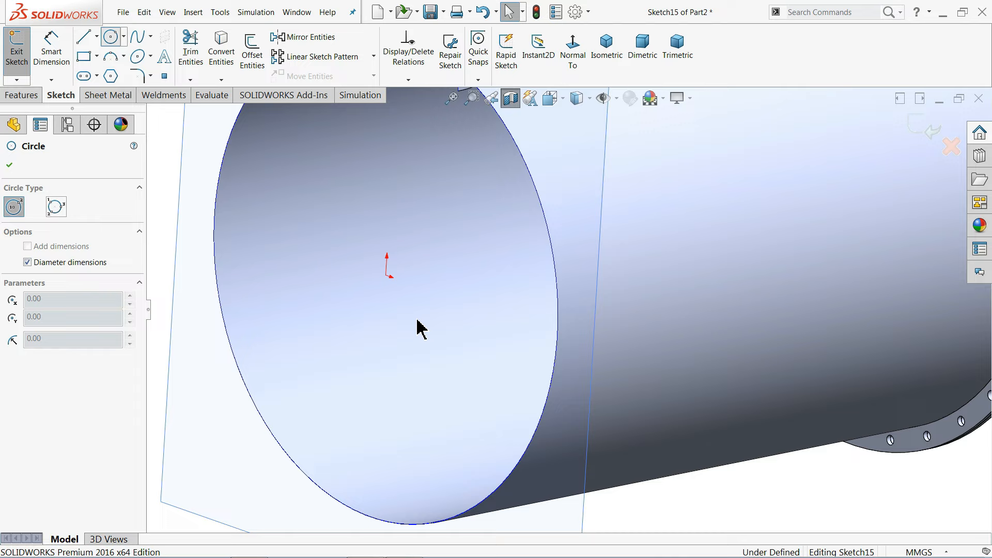
{"action": "left_click", "coordinate": [386, 276]}
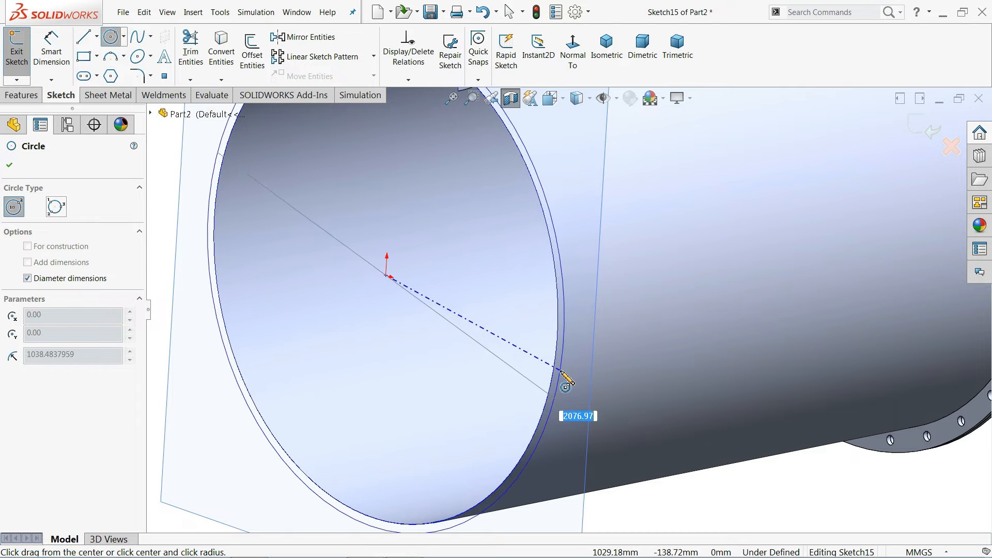
{"action": "scroll", "coordinate": [558, 369], "scroll_direction": "down", "scroll_amount": 5}
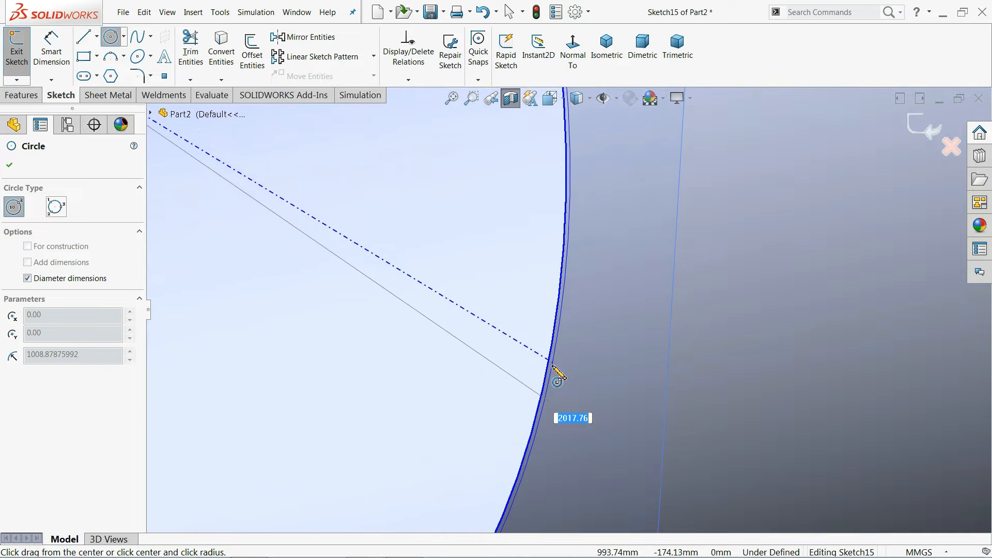
{"action": "scroll", "coordinate": [554, 369], "scroll_direction": "down", "scroll_amount": 5}
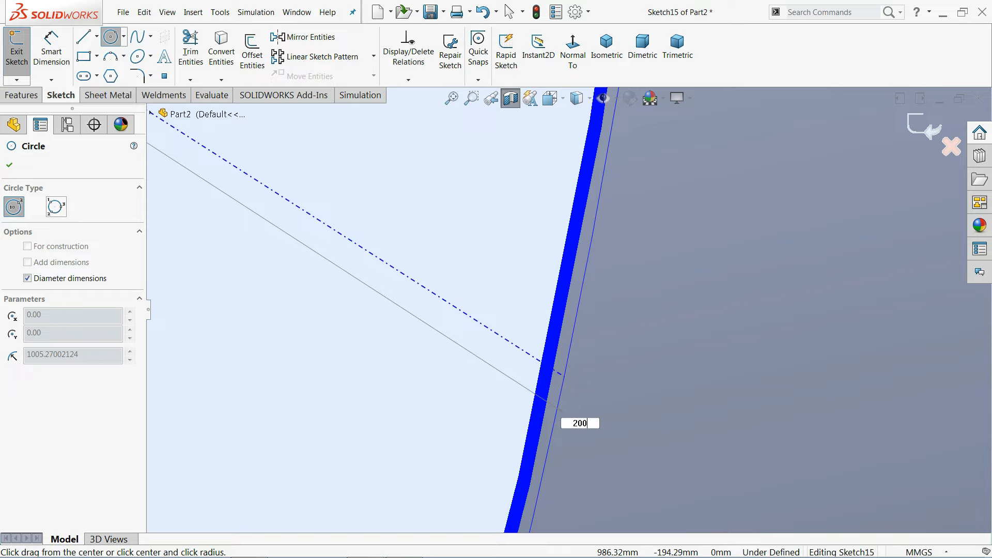
{"action": "key", "text": "Return"}
{"action": "scroll", "coordinate": [559, 408], "scroll_direction": "up", "scroll_amount": 5}
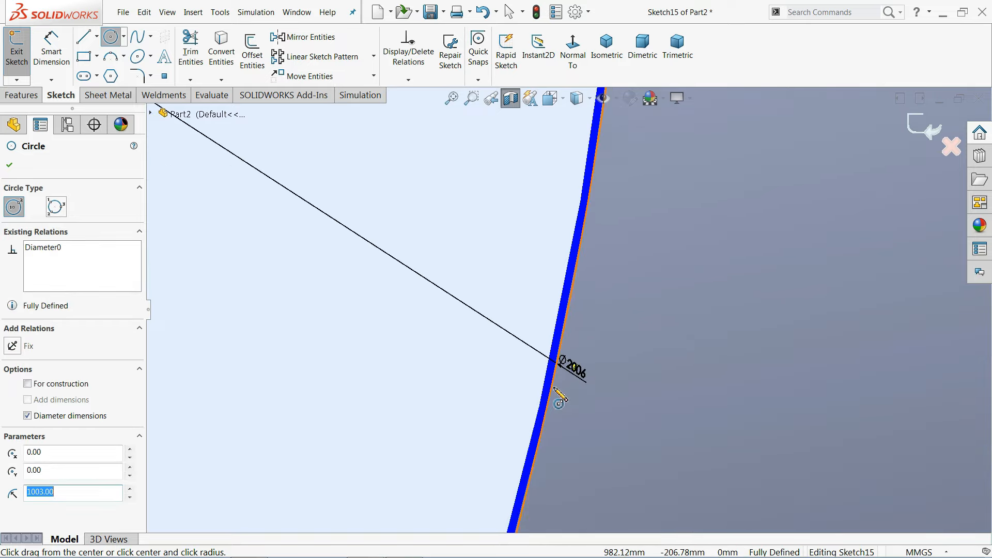
- Sketch a horizontal line about 2800 mm long across the circle, below its centre
{"action": "left_click", "coordinate": [579, 55]}
{"action": "scroll", "coordinate": [670, 400], "scroll_direction": "down", "scroll_amount": 4}
{"action": "scroll", "coordinate": [643, 388], "scroll_direction": "up", "scroll_amount": 2}
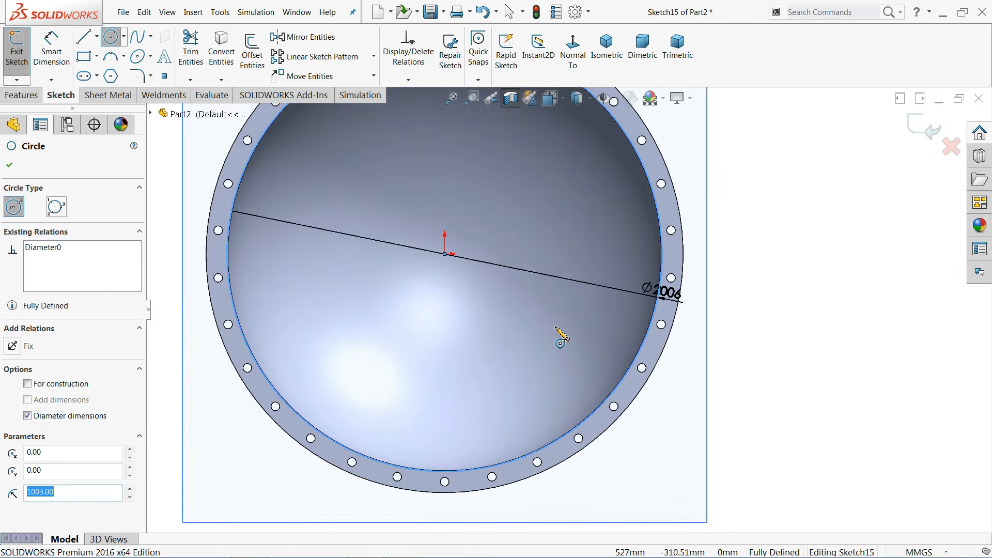
{"action": "left_click", "coordinate": [84, 37]}
{"action": "scroll", "coordinate": [310, 327], "scroll_direction": "up", "scroll_amount": 1}
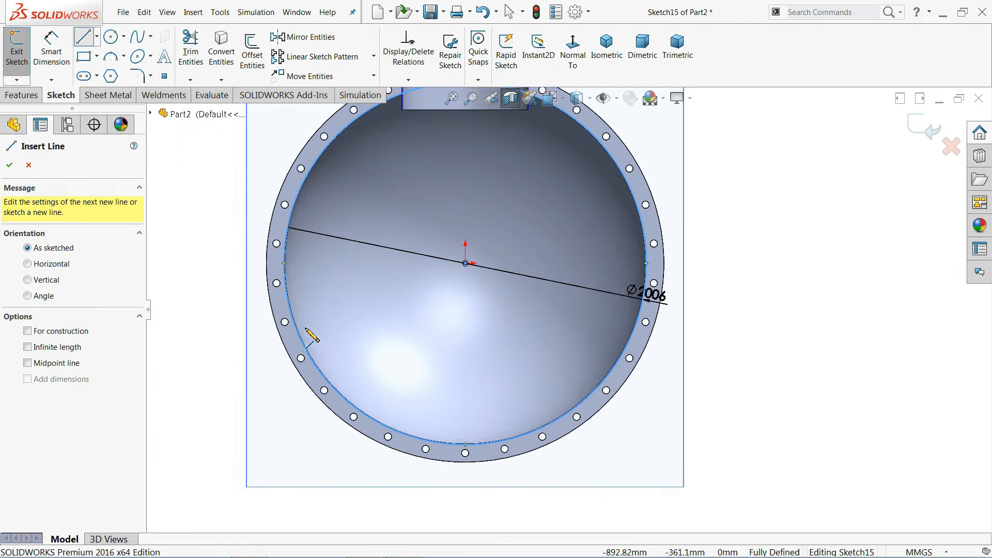
{"action": "left_click", "coordinate": [213, 318]}
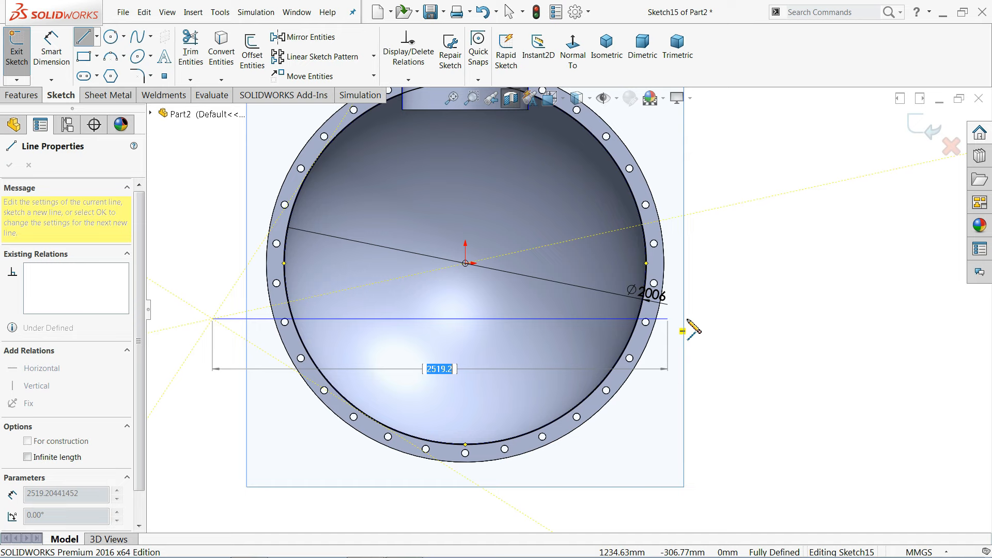
{"action": "left_click", "coordinate": [718, 314]}
{"action": "right_click", "coordinate": [761, 283]}
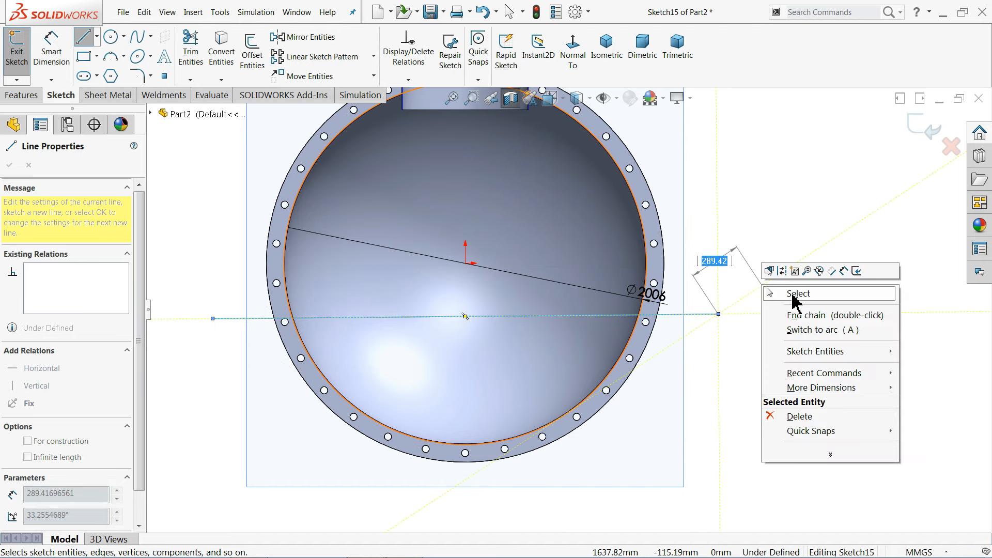
{"action": "left_click", "coordinate": [796, 292]}
{"action": "left_click", "coordinate": [586, 317]}
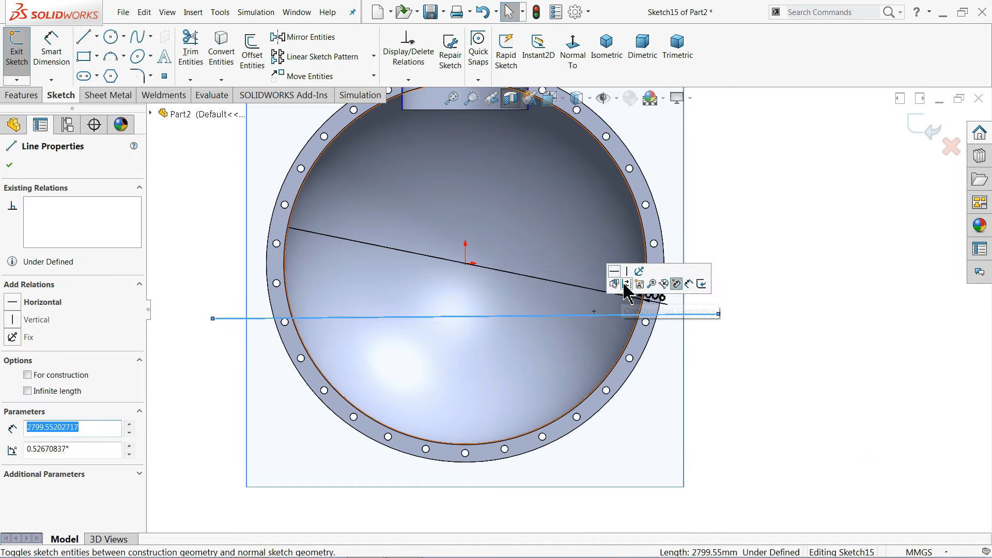
{"action": "left_click", "coordinate": [712, 261]}
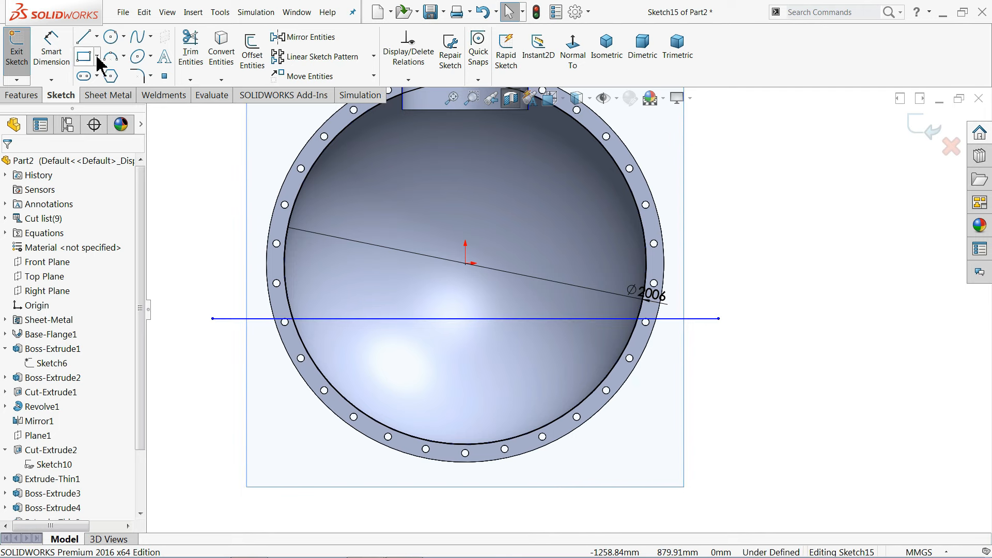
- Dimension the horizontal line 350 mm below the origin
{"action": "left_click", "coordinate": [51, 52]}
{"action": "left_click", "coordinate": [465, 264]}
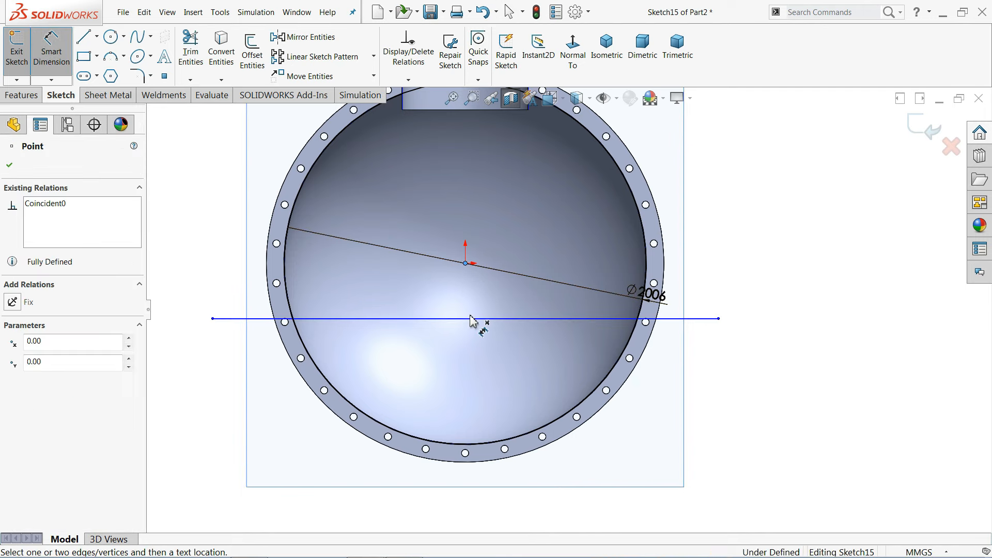
{"action": "left_click", "coordinate": [474, 318]}
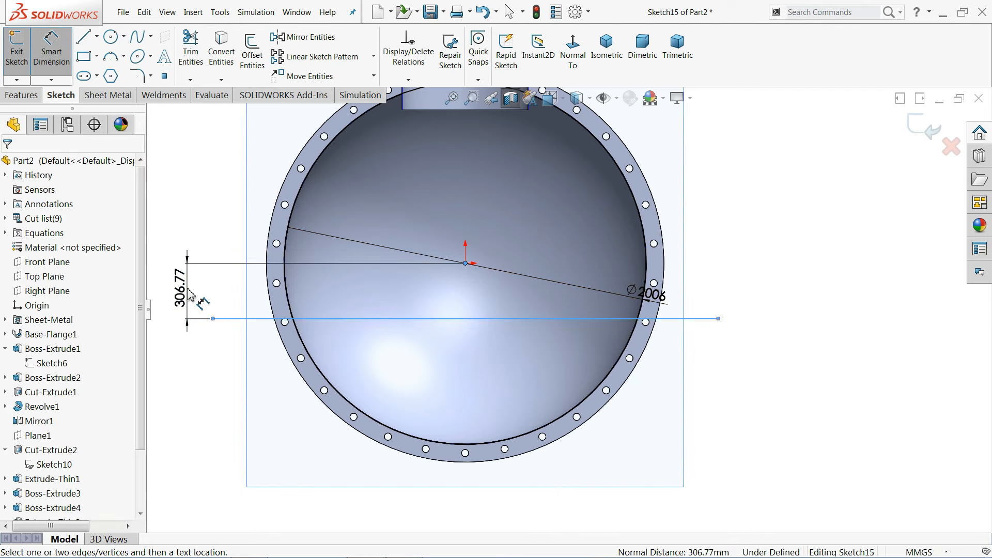
{"action": "left_click", "coordinate": [187, 279]}
{"action": "type", "text": "350"}
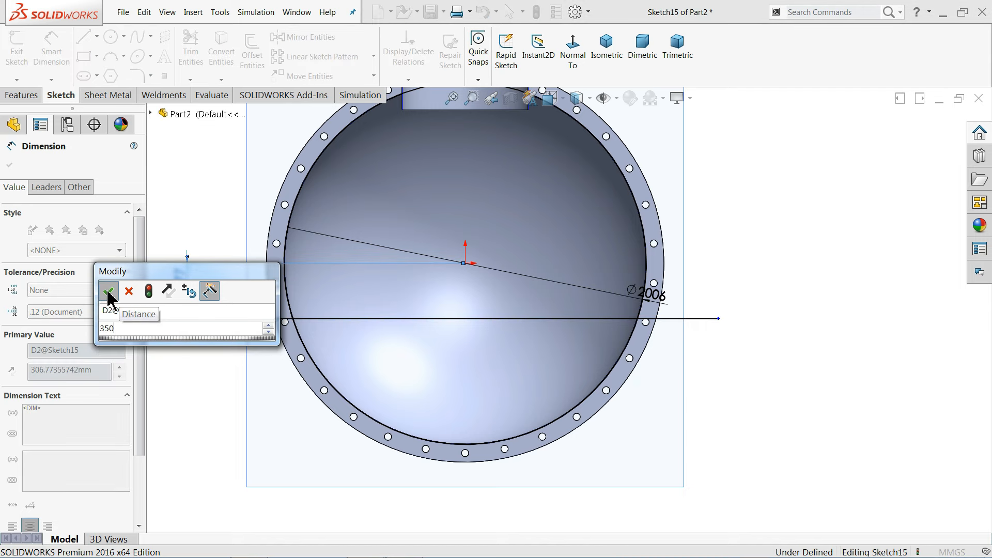
{"action": "left_click", "coordinate": [108, 290]}
{"action": "left_click", "coordinate": [290, 326]}
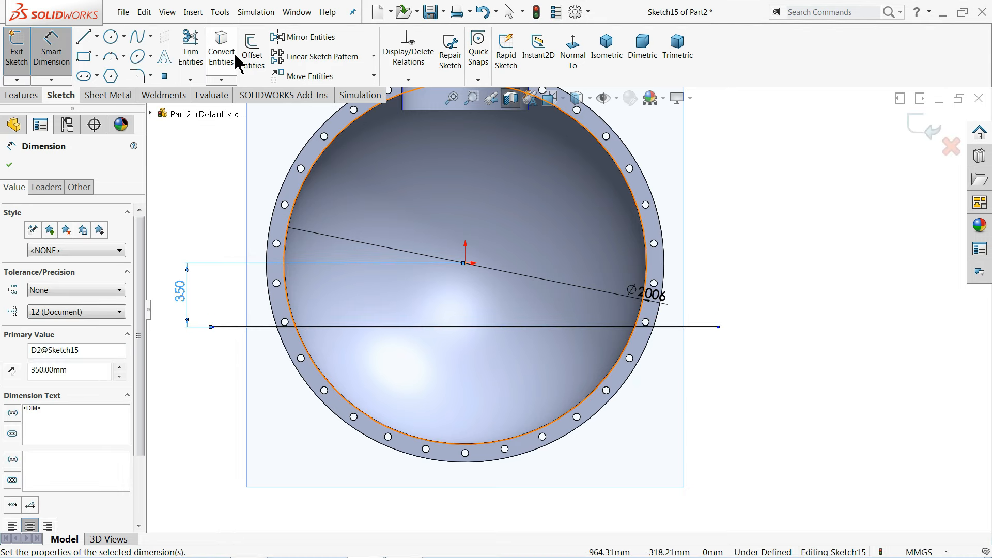
- Trim away the horizontal line and the circle's upper portion, keeping only the lower arc around the shell
{"action": "left_click", "coordinate": [202, 58]}
{"action": "scroll", "coordinate": [275, 235], "scroll_direction": "down", "scroll_amount": 3}
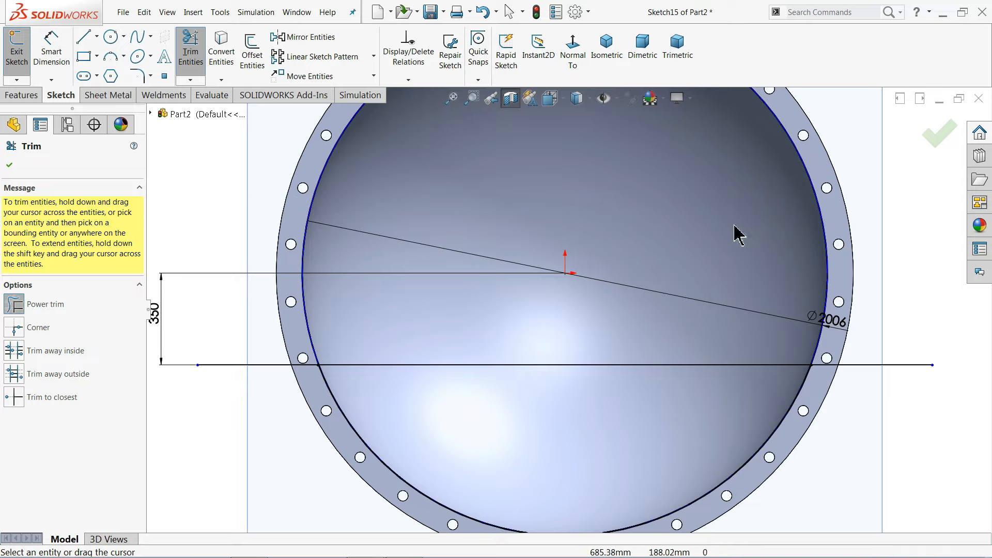
{"action": "left_click_drag", "start_coordinate": [233, 296], "coordinate": [242, 321]}
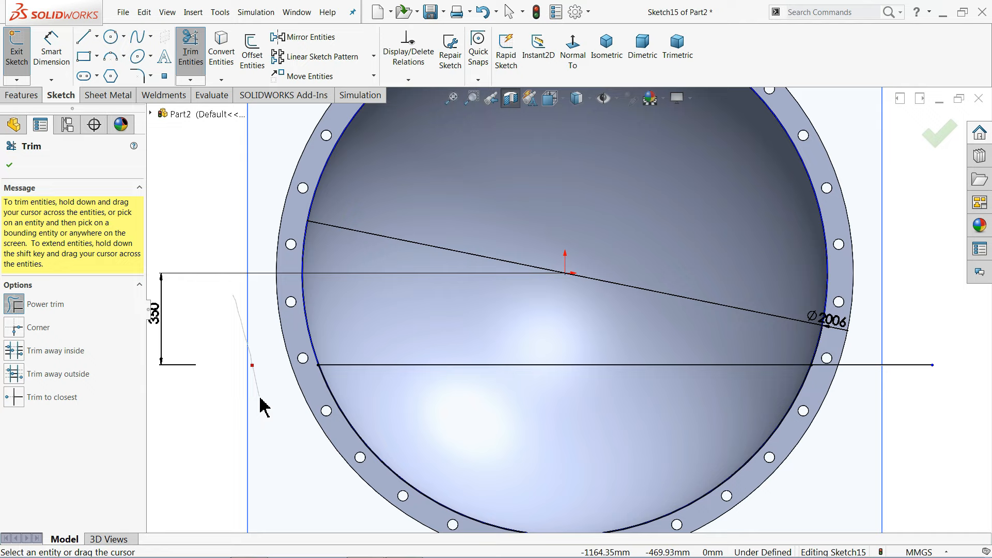
{"action": "left_click_drag", "start_coordinate": [259, 397], "coordinate": [261, 400]}
{"action": "left_click_drag", "start_coordinate": [873, 319], "coordinate": [847, 393]}
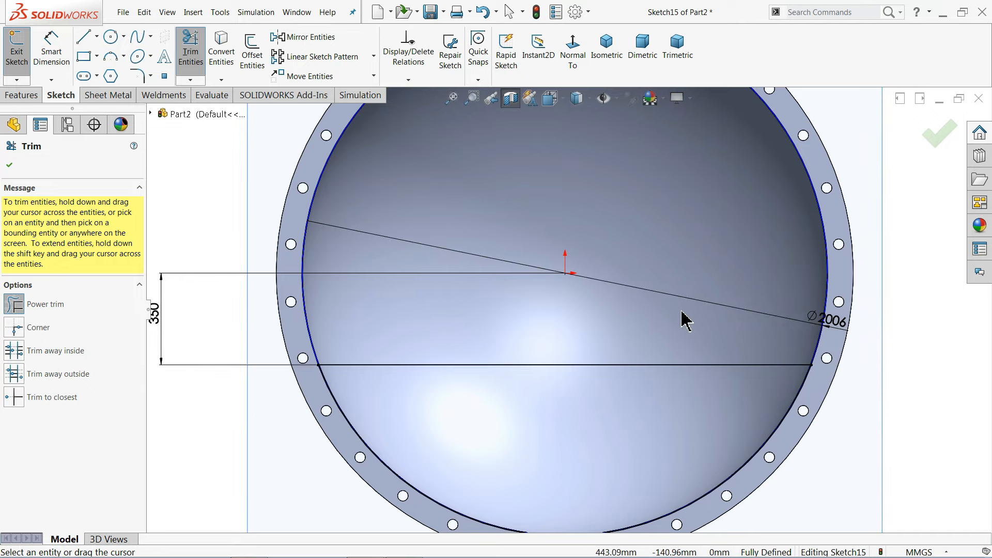
{"action": "left_click_drag", "start_coordinate": [682, 321], "coordinate": [645, 390]}
{"action": "scroll", "coordinate": [587, 346], "scroll_direction": "up", "scroll_amount": 5}
{"action": "mouse_move", "coordinate": [584, 332]}
{"action": "middle_mouse_down"}
{"action": "mouse_move", "coordinate": [552, 339]}
{"action": "mouse_move", "coordinate": [589, 348]}
{"action": "middle_mouse_up"}
{"action": "scroll", "coordinate": [592, 350], "scroll_direction": "down", "scroll_amount": 5}
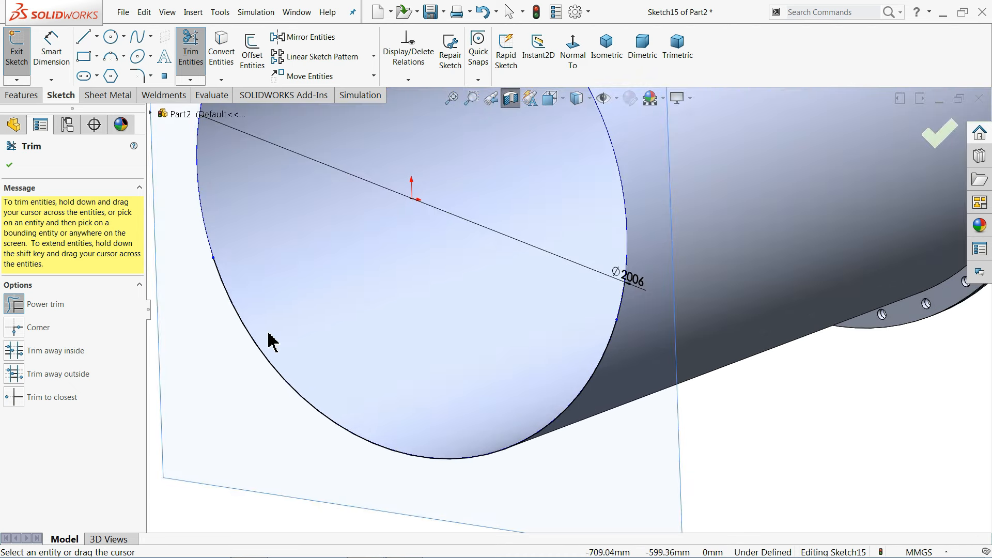
{"action": "left_click", "coordinate": [9, 164]}
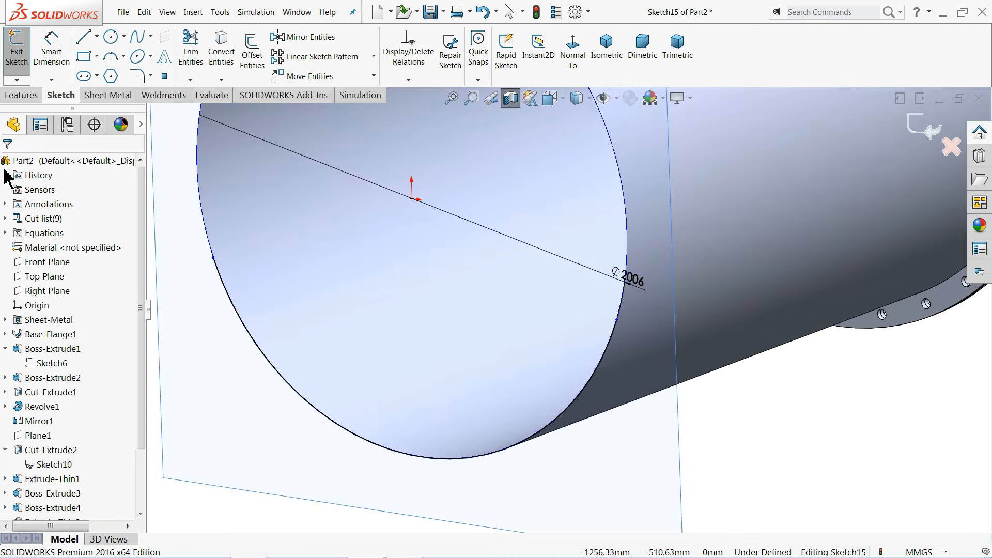
- Turn off the section view so the whole tank is displayed with the arc sketch
{"action": "left_click", "coordinate": [511, 98]}
{"action": "scroll", "coordinate": [569, 290], "scroll_direction": "up", "scroll_amount": 3}
{"action": "scroll", "coordinate": [589, 326], "scroll_direction": "down", "scroll_amount": 3}
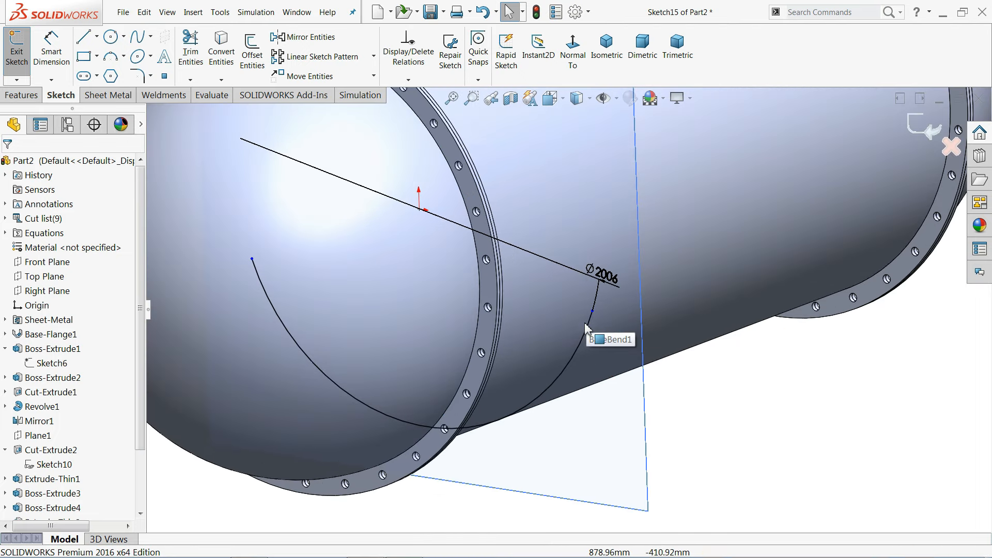
{"action": "mouse_move", "coordinate": [593, 332]}
{"action": "middle_mouse_down"}
{"action": "mouse_move", "coordinate": [575, 280]}
{"action": "mouse_move", "coordinate": [548, 290]}
{"action": "mouse_move", "coordinate": [565, 288]}
{"action": "mouse_move", "coordinate": [567, 309]}
{"action": "middle_mouse_up"}
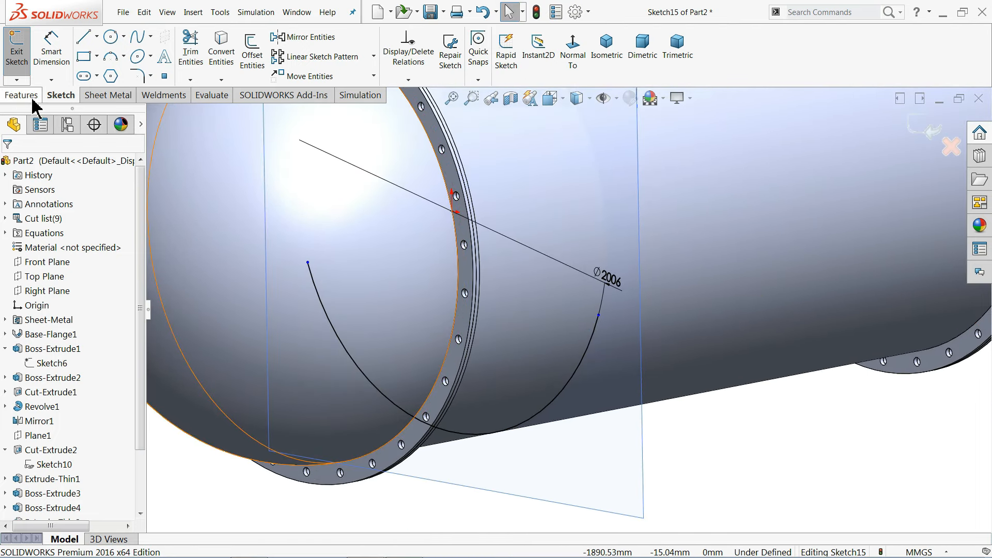
- Start a sheet metal Base Flange from the lower arc sketch and set its depth to 300 mm
{"action": "left_click", "coordinate": [108, 96]}
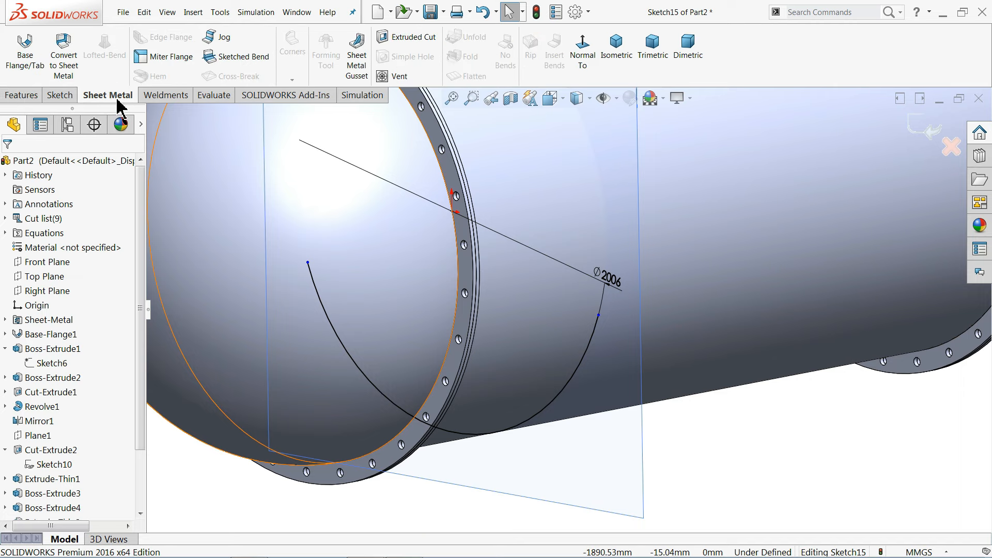
{"action": "left_click", "coordinate": [27, 64]}
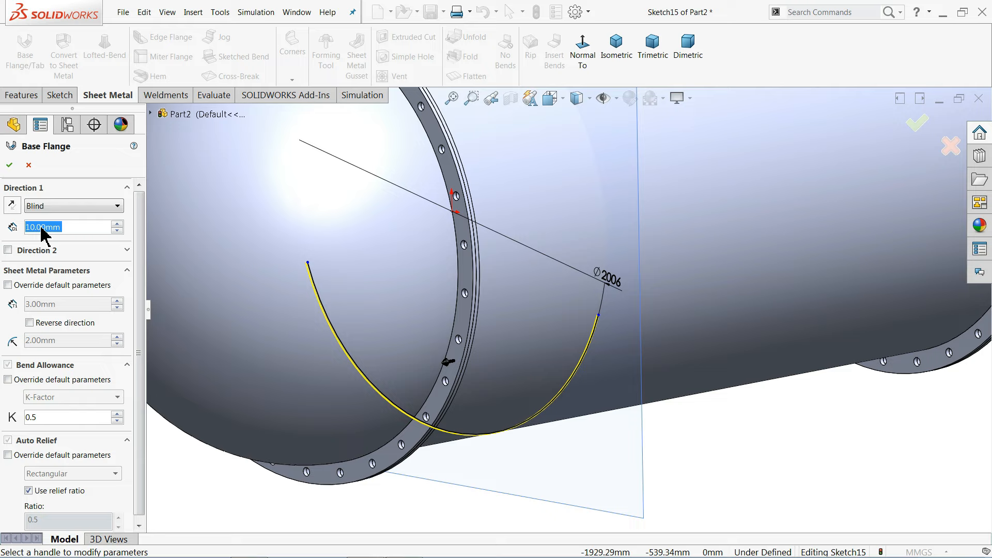
{"action": "type", "text": "300"}
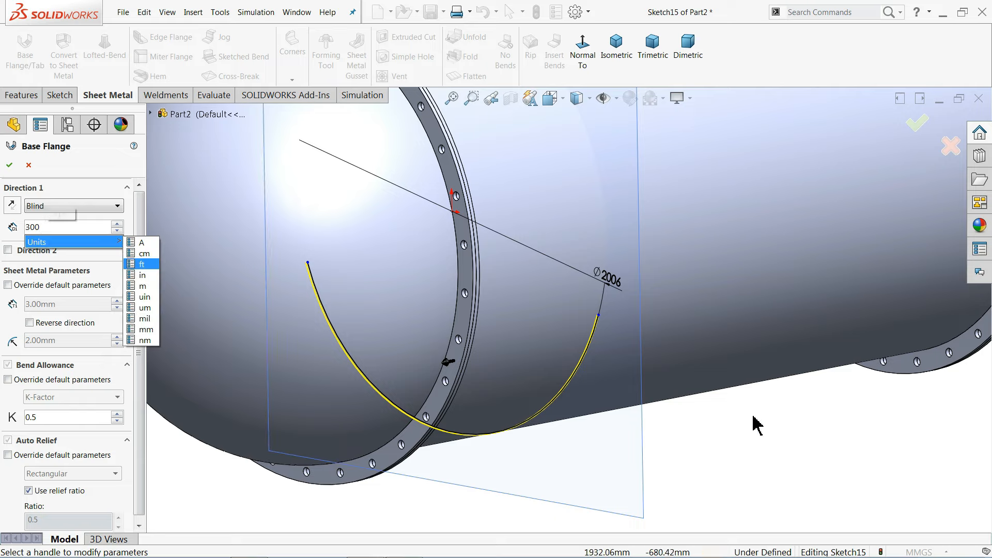
{"action": "key", "text": "Return"}
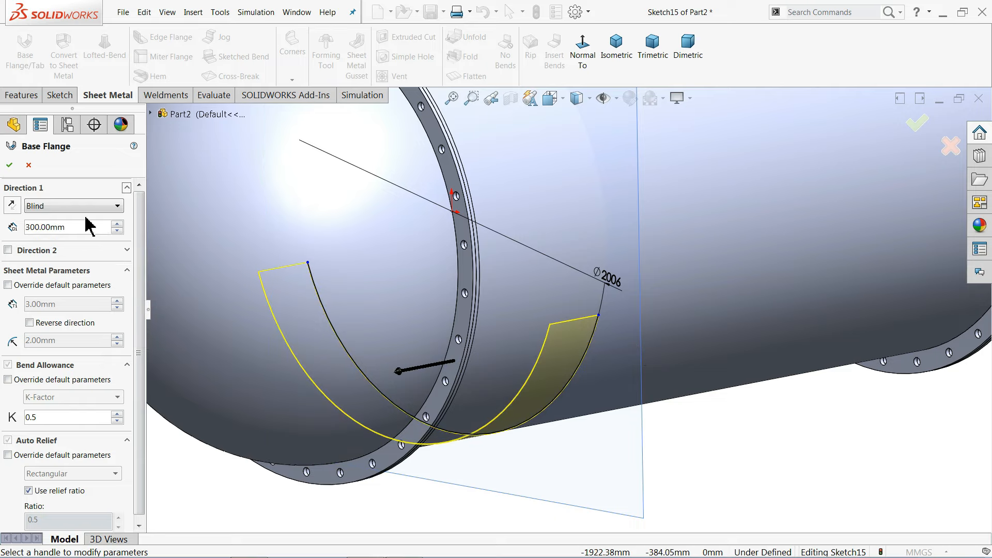
- Set the base flange's end condition to Mid Plane and create the curved saddle plate
{"action": "left_click", "coordinate": [45, 207]}
{"action": "left_click", "coordinate": [45, 209]}
{"action": "left_click", "coordinate": [53, 207]}
{"action": "left_click", "coordinate": [44, 261]}
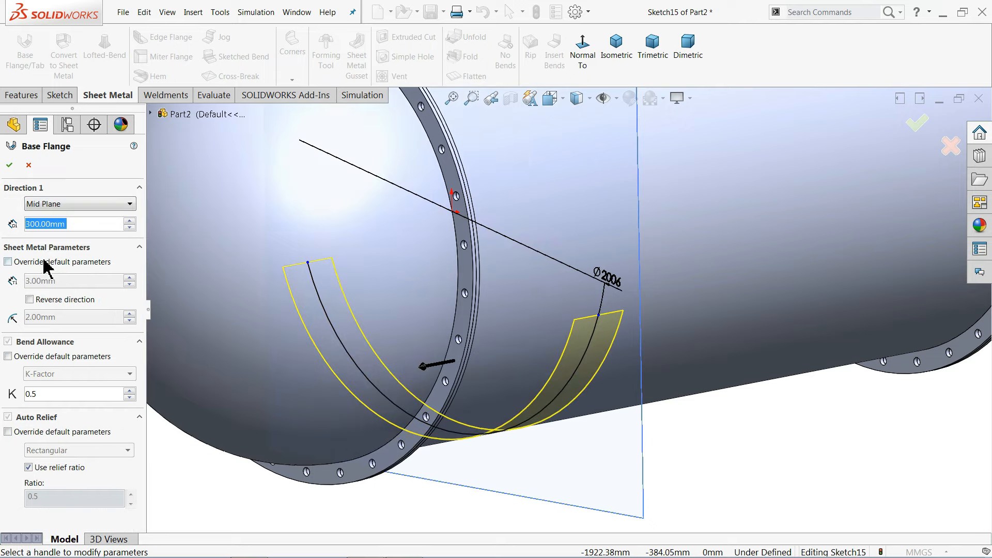
{"action": "mouse_move", "coordinate": [724, 428]}
{"action": "middle_mouse_down"}
{"action": "mouse_move", "coordinate": [693, 416]}
{"action": "mouse_move", "coordinate": [724, 432]}
{"action": "middle_mouse_up"}
{"action": "scroll", "coordinate": [609, 343], "scroll_direction": "down", "scroll_amount": 6}
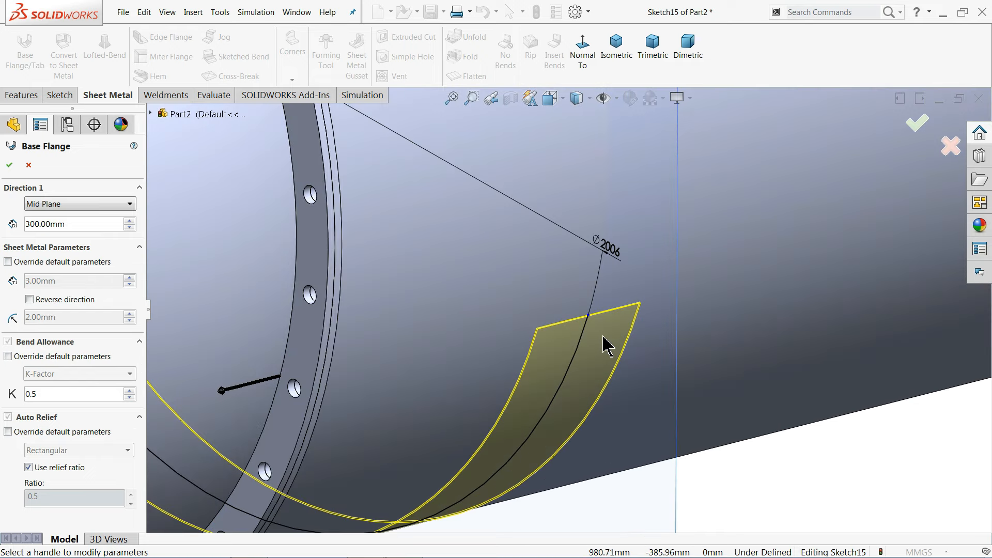
{"action": "scroll", "coordinate": [592, 325], "scroll_direction": "down", "scroll_amount": 6}
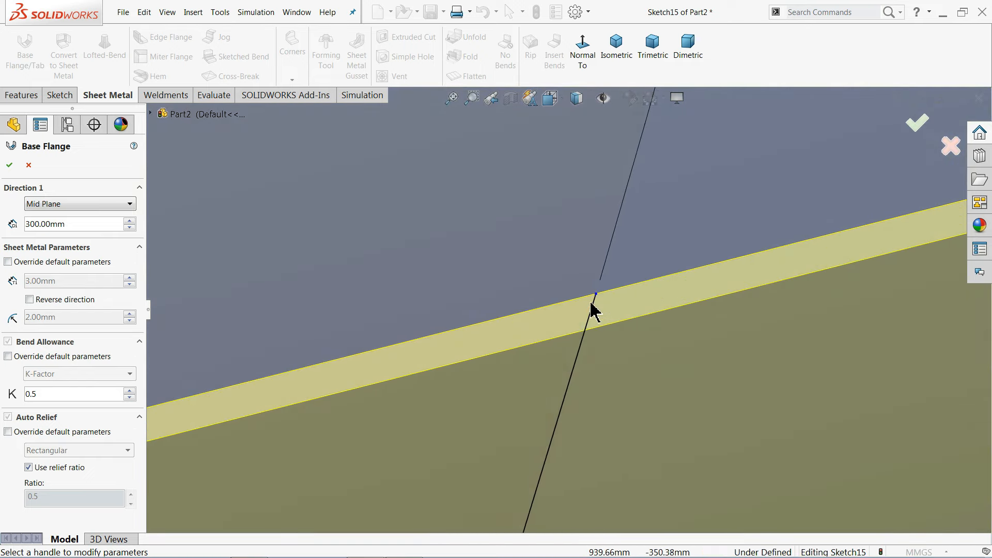
{"action": "scroll", "coordinate": [584, 325], "scroll_direction": "up", "scroll_amount": 10}
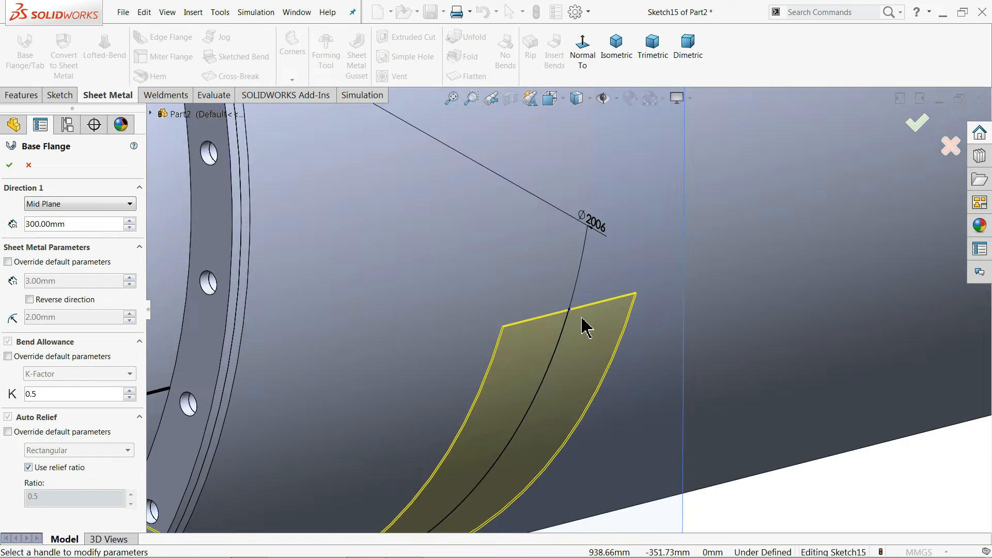
{"action": "scroll", "coordinate": [574, 368], "scroll_direction": "down", "scroll_amount": 2}
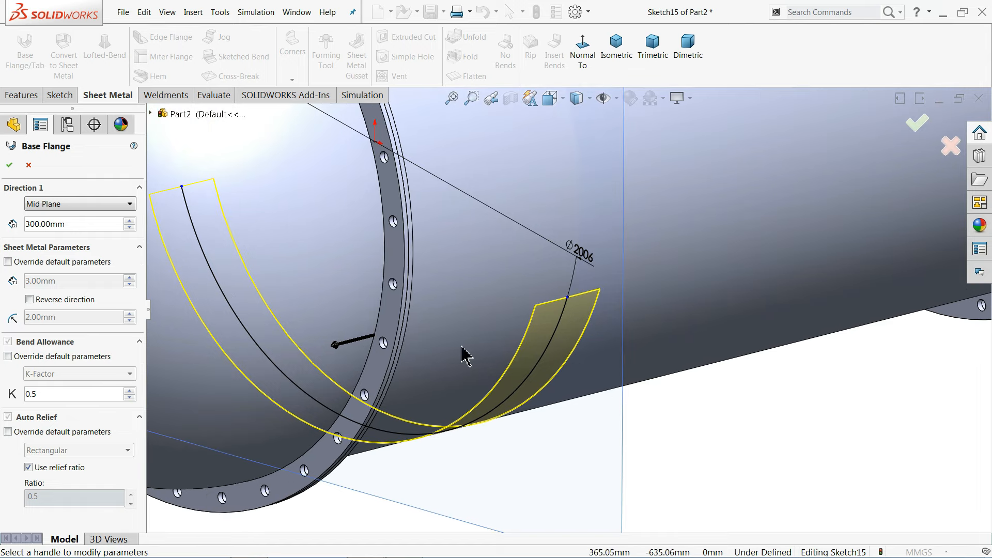
{"action": "left_click", "coordinate": [9, 165]}
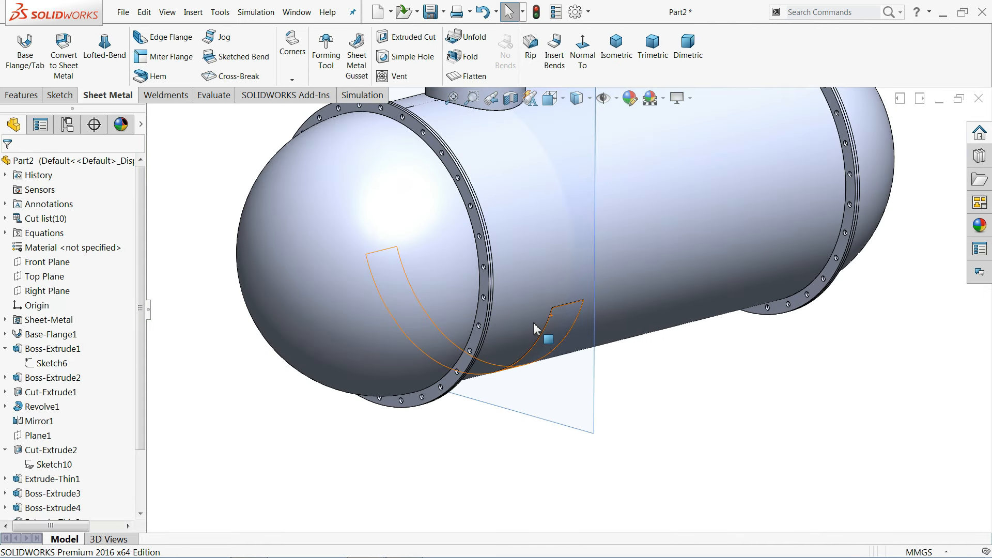
- Start a new sketch on Plane2 and view it face-on
{"action": "mouse_move", "coordinate": [567, 357]}
{"action": "middle_mouse_down"}
{"action": "mouse_move", "coordinate": [558, 329]}
{"action": "mouse_move", "coordinate": [566, 354]}
{"action": "middle_mouse_up"}
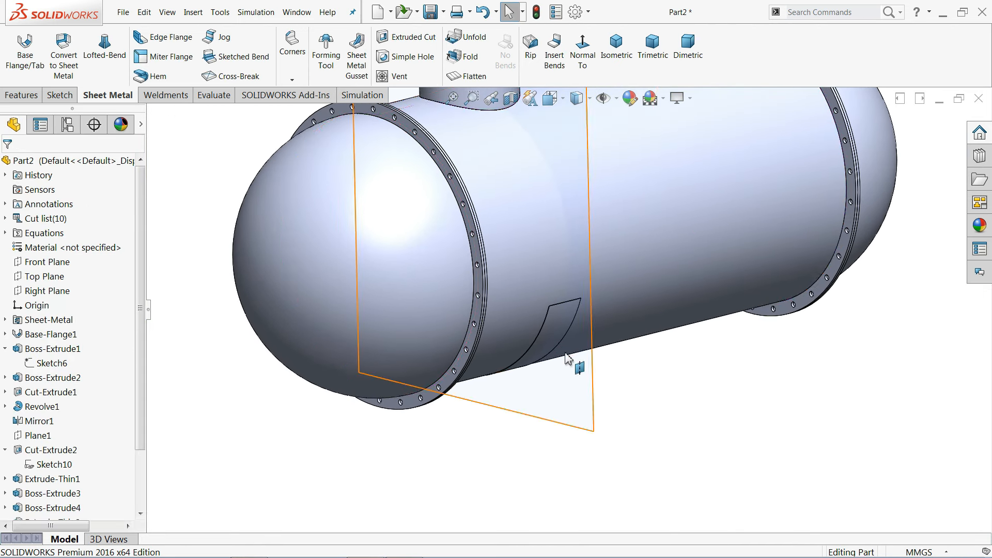
{"action": "left_click", "coordinate": [594, 417]}
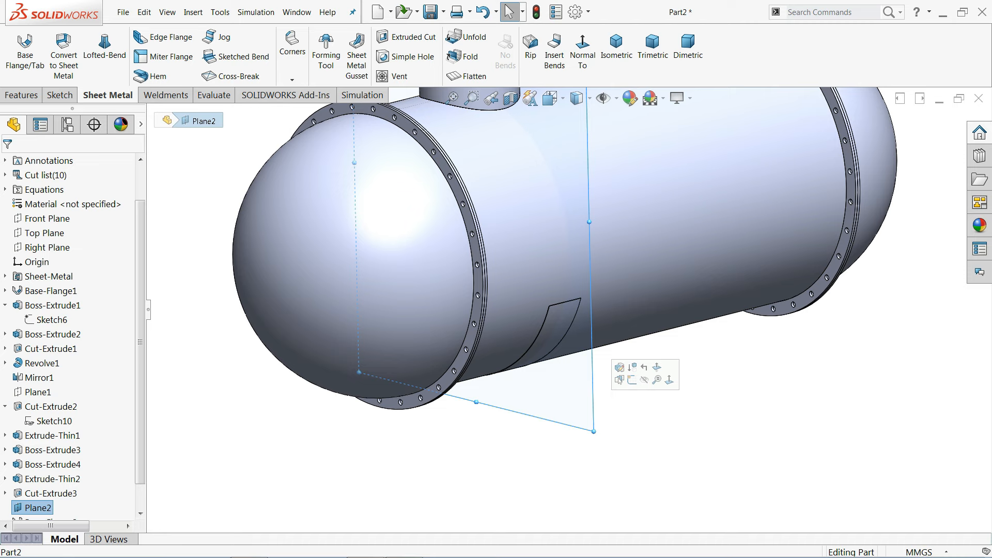
{"action": "left_click", "coordinate": [633, 381]}
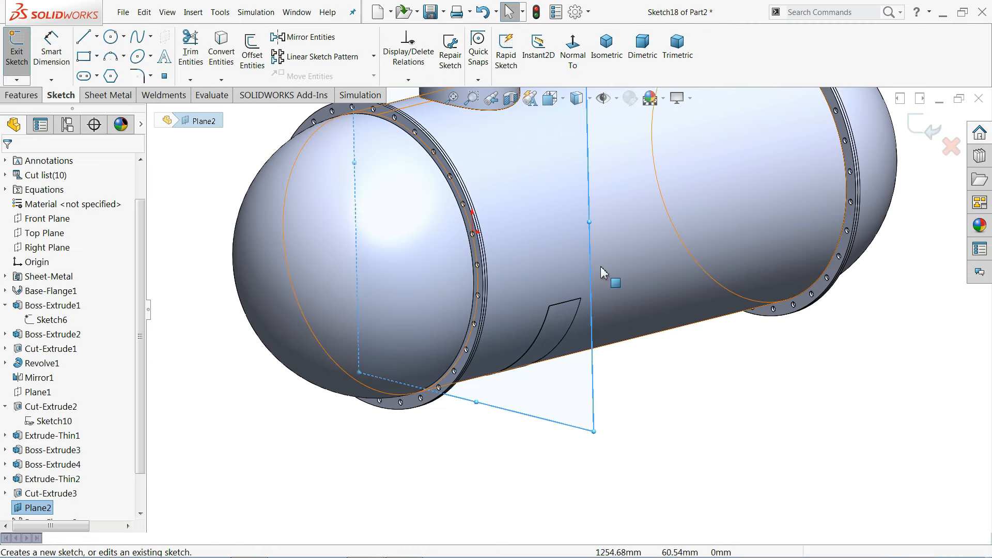
{"action": "left_click", "coordinate": [573, 49]}
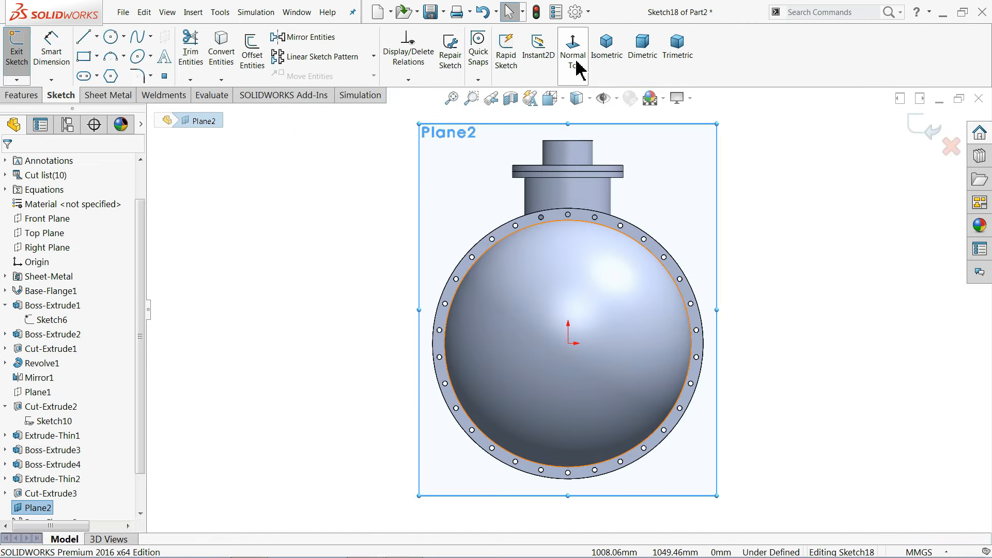
- Apply a section view at Plane2 to expose the cross-section of the shell and saddle plate
{"action": "middle_click_drag", "start_coordinate": [848, 181], "coordinate": [790, 203]}
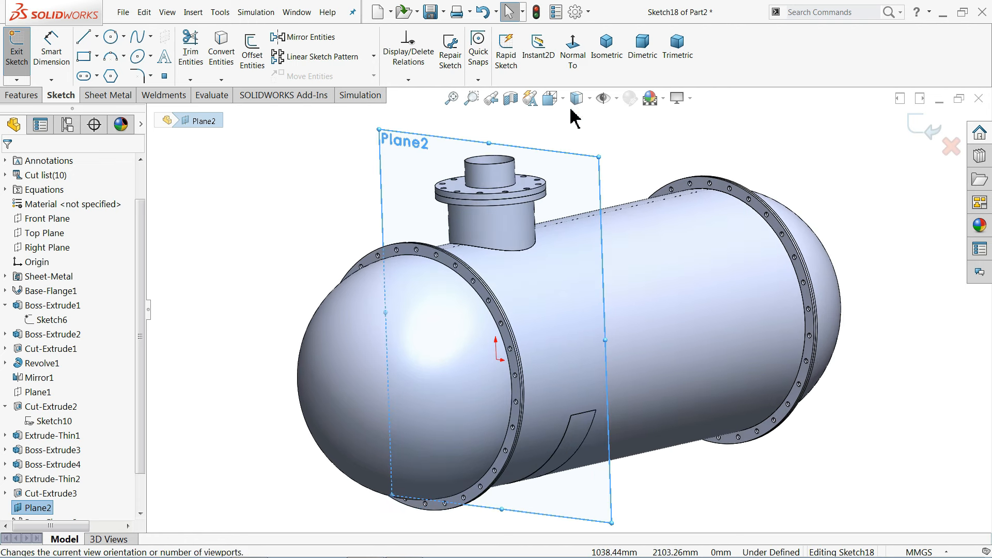
{"action": "left_click", "coordinate": [512, 99]}
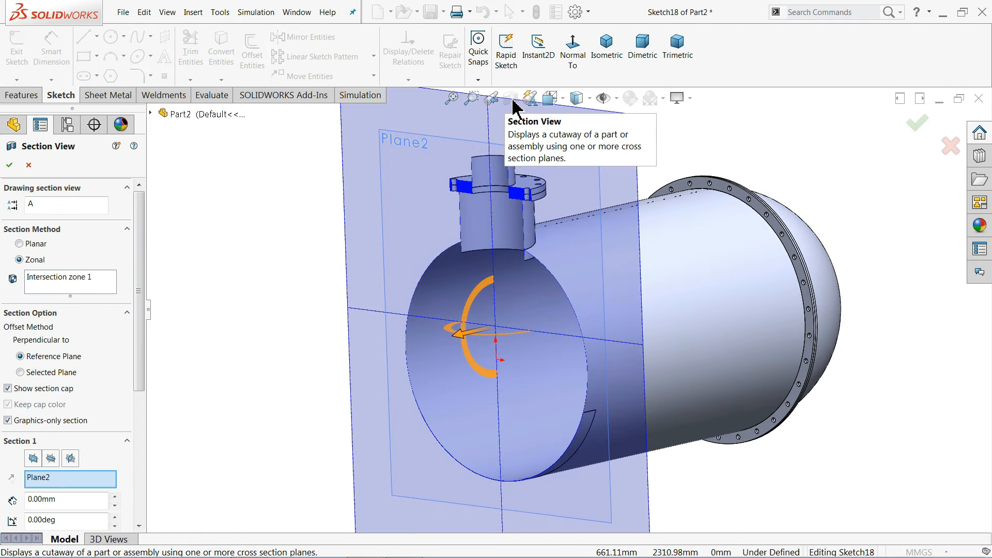
{"action": "left_click", "coordinate": [563, 68]}
{"action": "scroll", "coordinate": [643, 356], "scroll_direction": "down", "scroll_amount": 4}
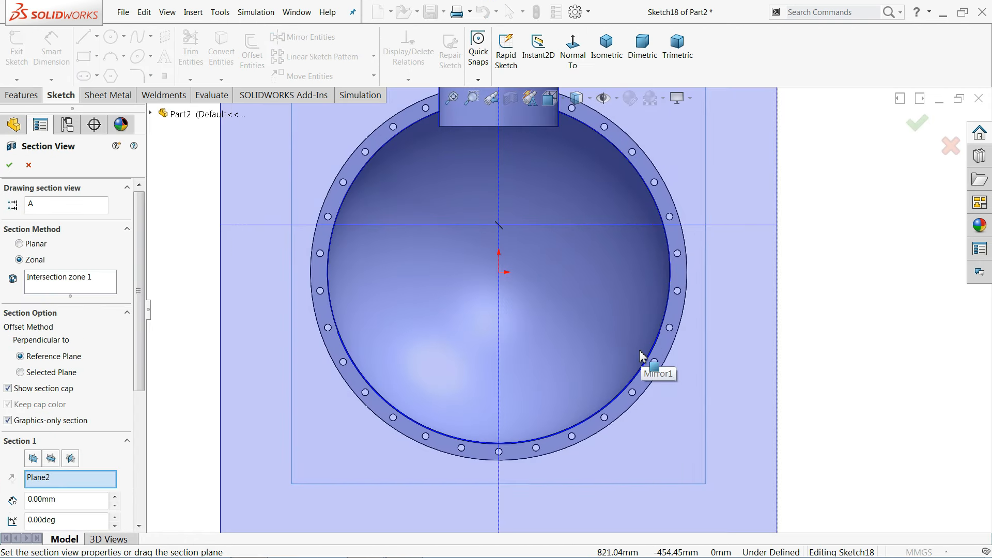
{"action": "scroll", "coordinate": [640, 356], "scroll_direction": "down", "scroll_amount": 5}
{"action": "key", "text": "Escape"}
{"action": "scroll", "coordinate": [746, 244], "scroll_direction": "down", "scroll_amount": 3}
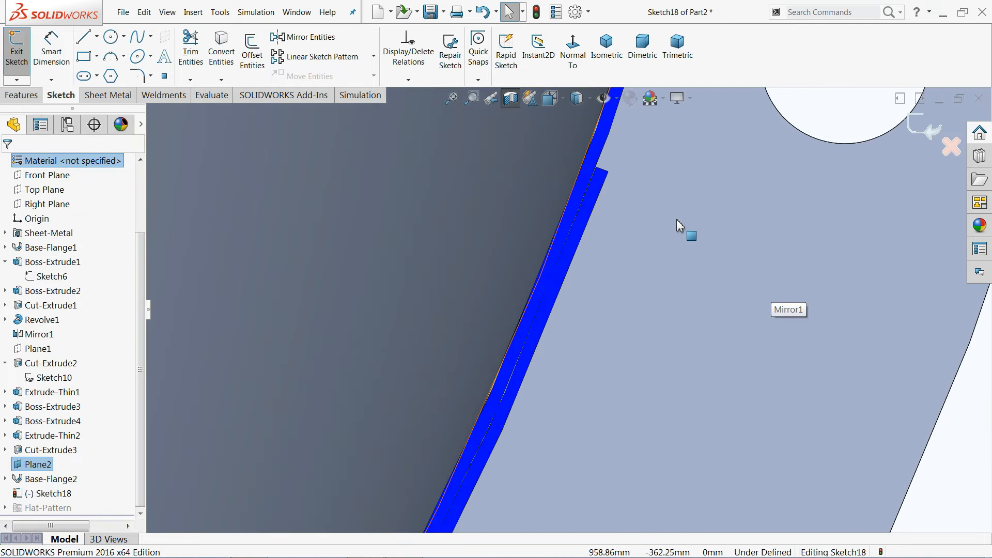
{"action": "scroll", "coordinate": [604, 196], "scroll_direction": "up", "scroll_amount": 5}
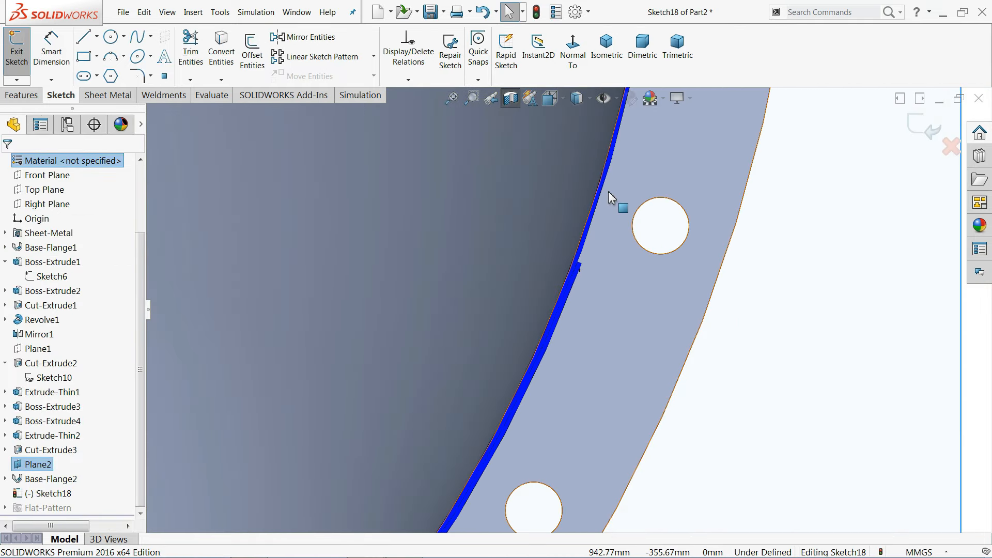
{"action": "scroll", "coordinate": [548, 294], "scroll_direction": "down", "scroll_amount": 2}
{"action": "scroll", "coordinate": [537, 305], "scroll_direction": "up", "scroll_amount": 4}
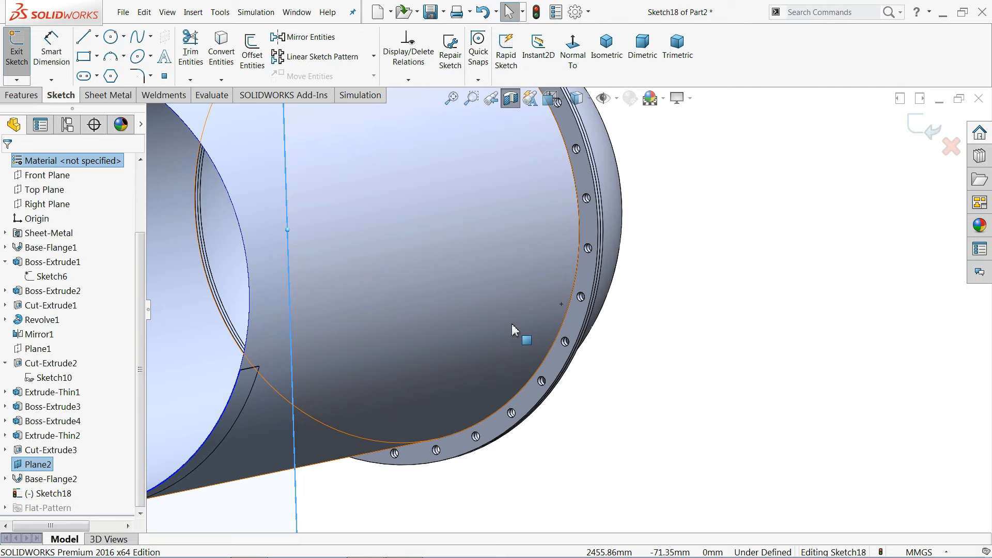
- Convert the saddle plate's outer curved edge into a sketch arc on Plane2
{"action": "scroll", "coordinate": [496, 336], "scroll_direction": "down", "scroll_amount": 7}
{"action": "scroll", "coordinate": [569, 263], "scroll_direction": "down", "scroll_amount": 4}
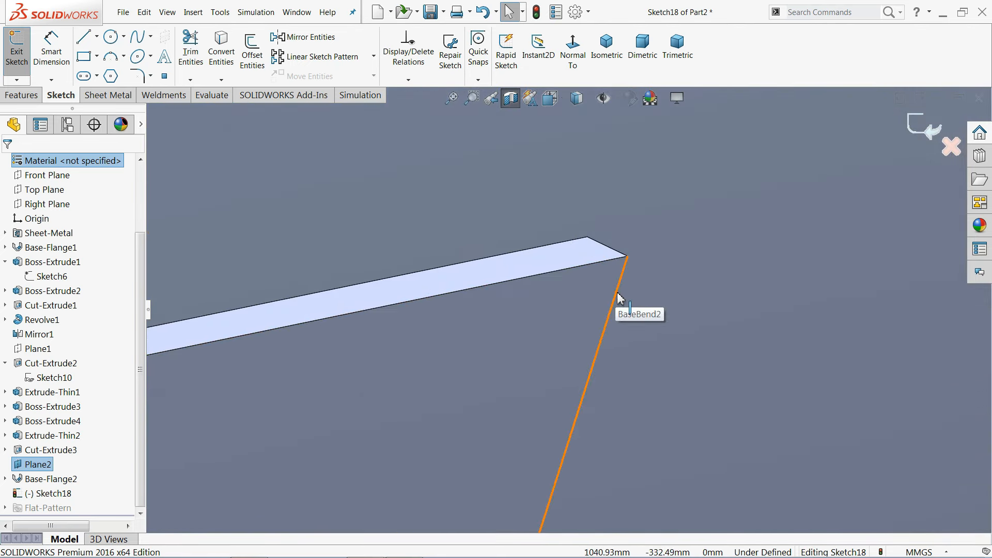
{"action": "left_click", "coordinate": [617, 293]}
{"action": "scroll", "coordinate": [620, 301], "scroll_direction": "up", "scroll_amount": 8}
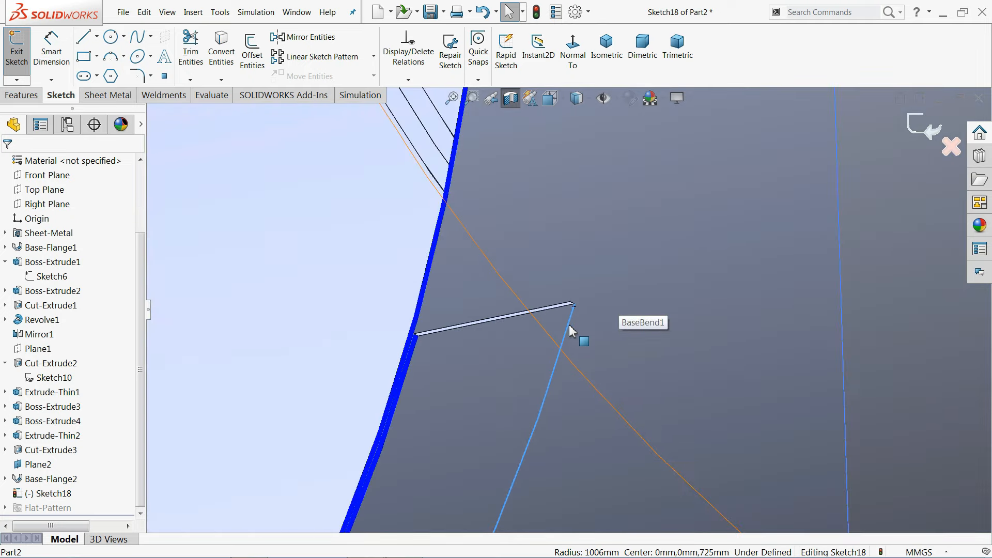
{"action": "scroll", "coordinate": [470, 375], "scroll_direction": "down", "scroll_amount": 3}
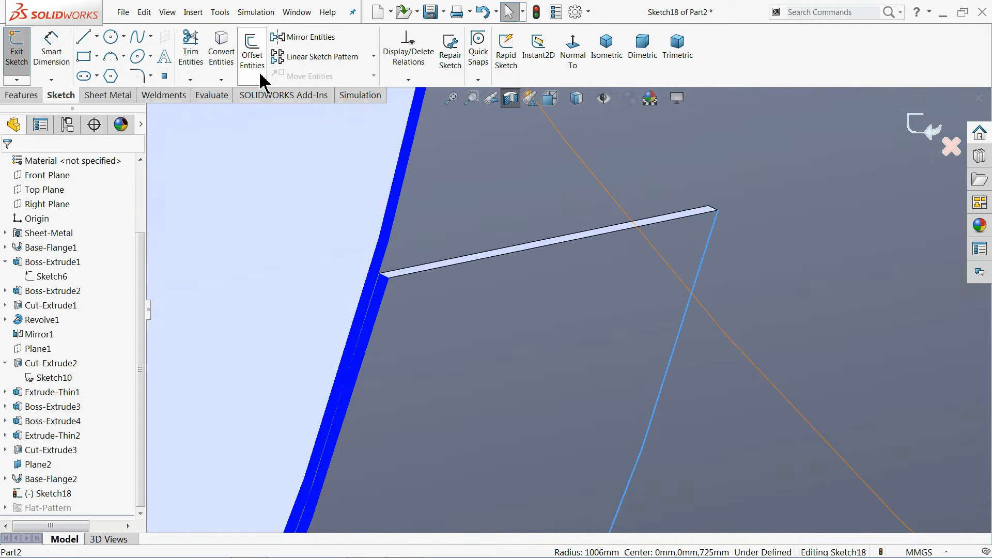
{"action": "left_click", "coordinate": [230, 66]}
{"action": "scroll", "coordinate": [411, 310], "scroll_direction": "down", "scroll_amount": 3}
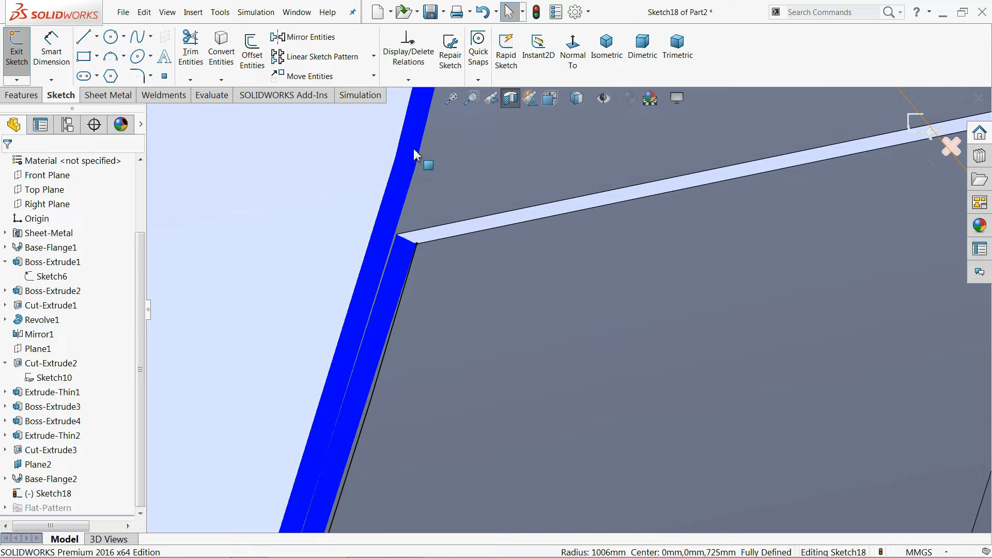
- Sketch three connected lines joining the arc's ends below the tank, with sides about 951 mm long and a horizontal base line
{"action": "scroll", "coordinate": [393, 288], "scroll_direction": "up", "scroll_amount": 8}
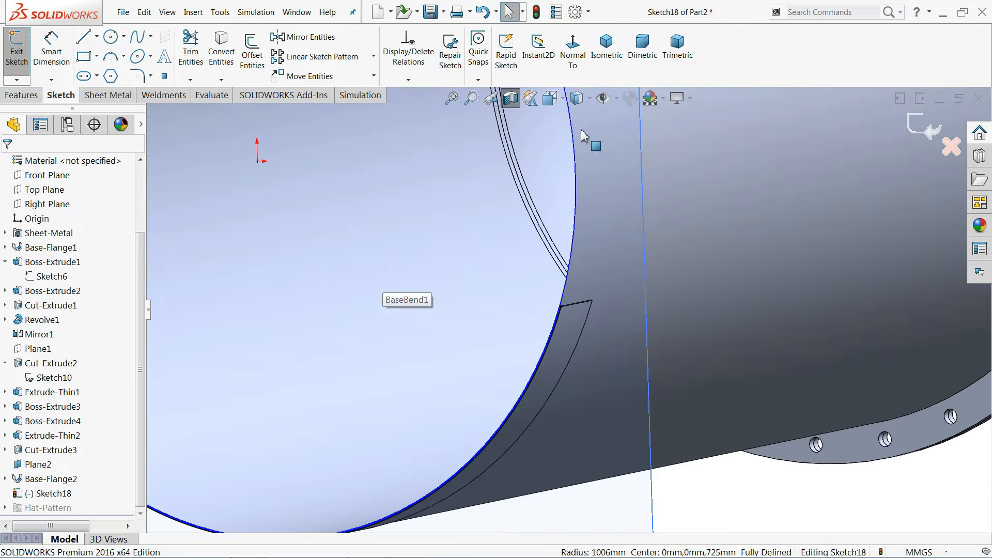
{"action": "left_click", "coordinate": [572, 52]}
{"action": "scroll", "coordinate": [640, 443], "scroll_direction": "down", "scroll_amount": 5}
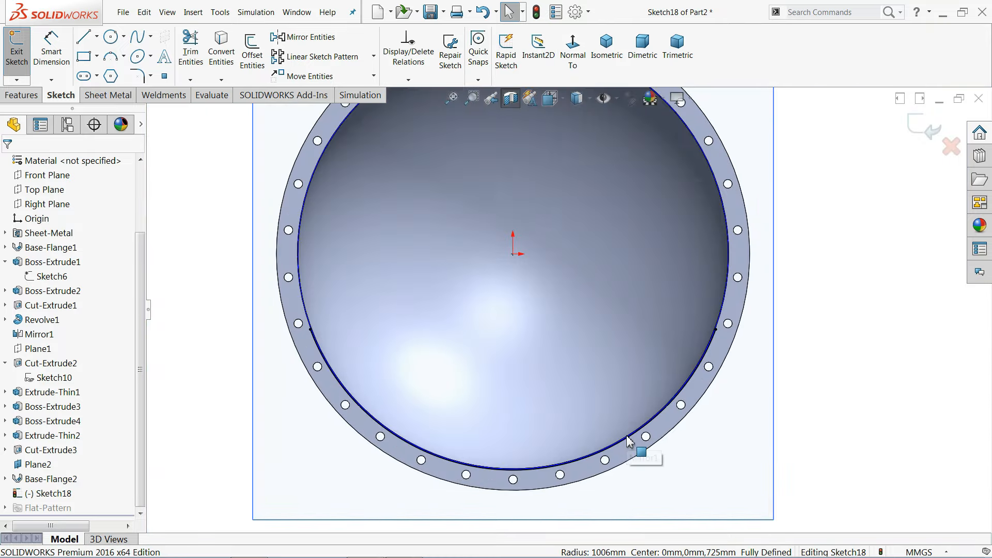
{"action": "key", "text": "l"}
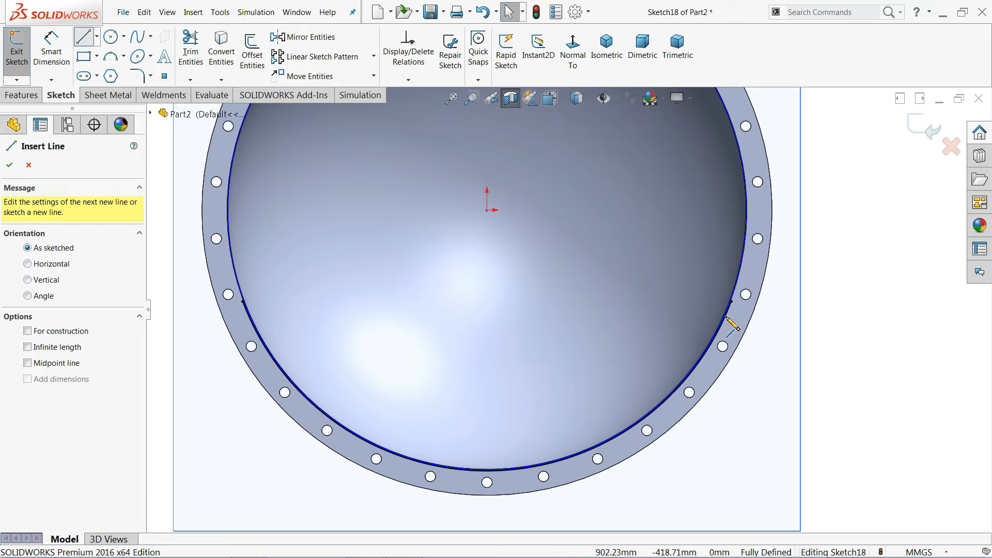
{"action": "left_click", "coordinate": [730, 301]}
{"action": "scroll", "coordinate": [723, 393], "scroll_direction": "up", "scroll_amount": 2}
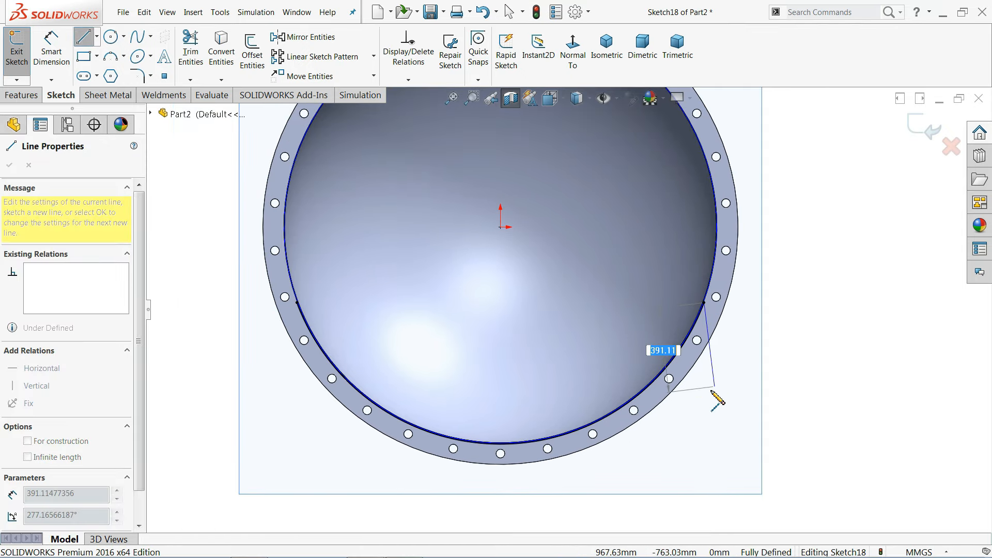
{"action": "left_click", "coordinate": [695, 508]}
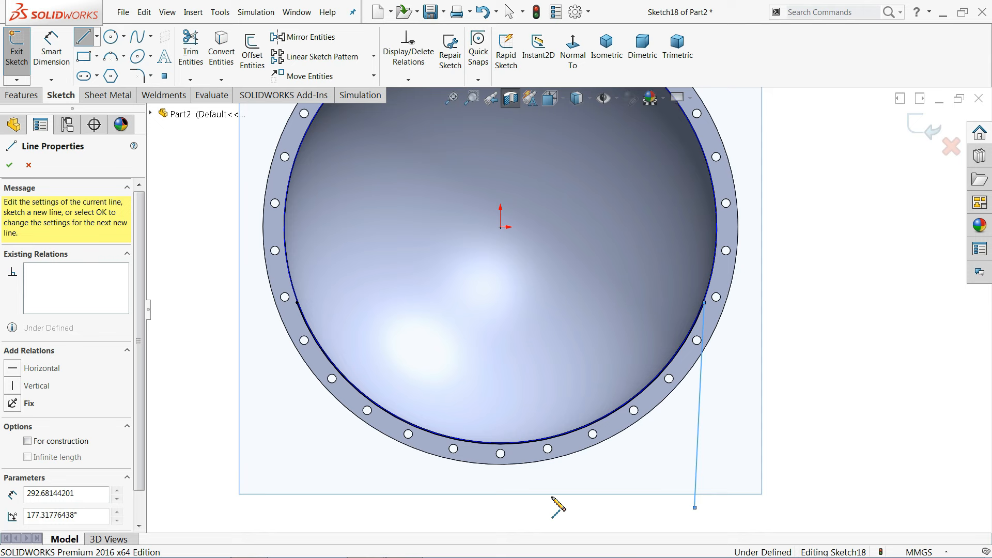
{"action": "left_click", "coordinate": [289, 507]}
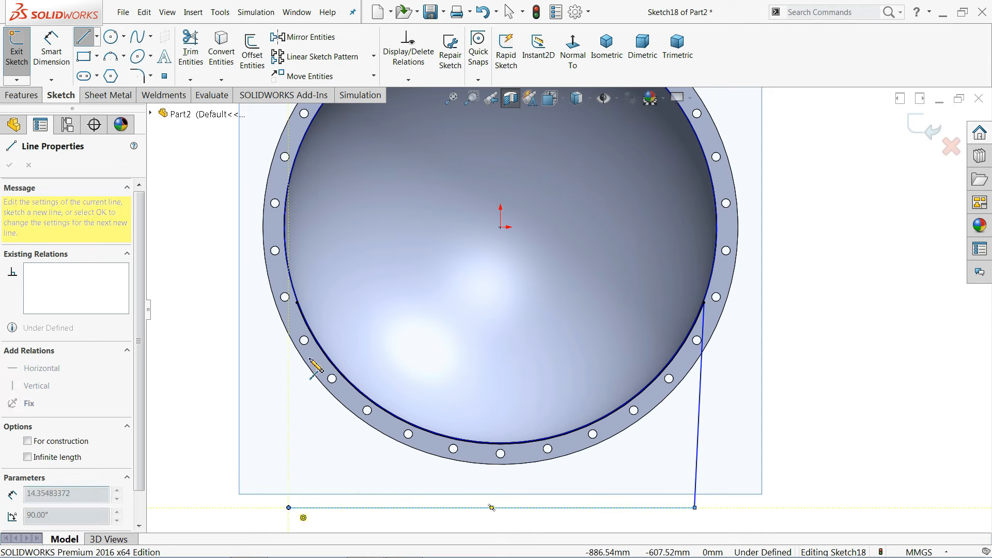
{"action": "left_click", "coordinate": [297, 304]}
{"action": "right_click", "coordinate": [195, 283]}
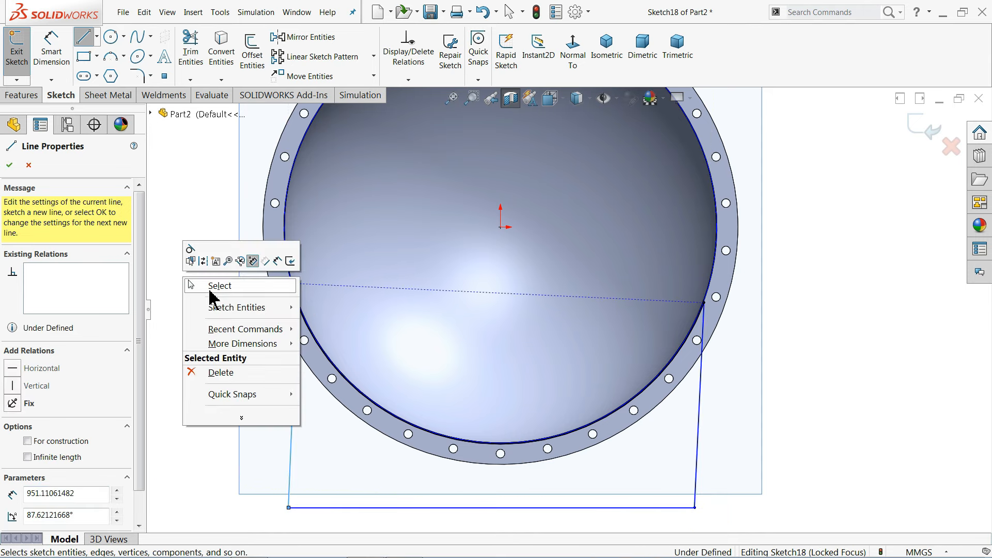
{"action": "left_click", "coordinate": [212, 285]}
- Make both side lines of the support profile vertical and select its horizontal base line
{"action": "left_click", "coordinate": [293, 402]}
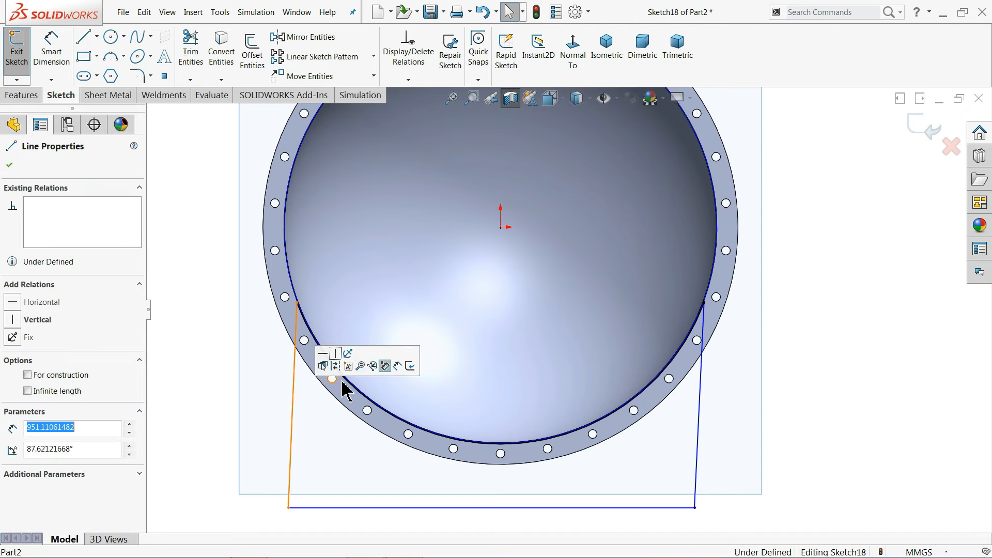
{"action": "left_click", "coordinate": [335, 354]}
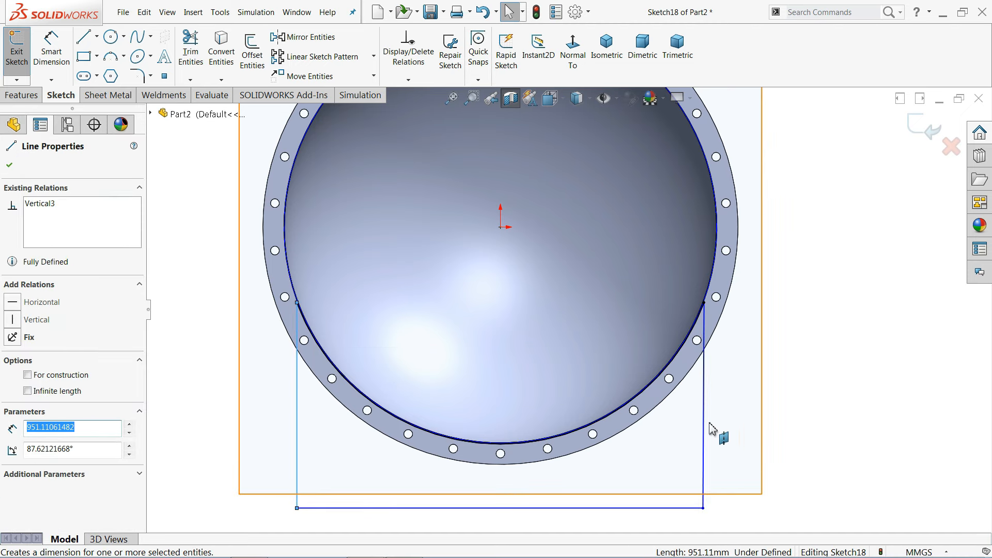
{"action": "left_click", "coordinate": [705, 427]}
{"action": "left_click", "coordinate": [747, 381]}
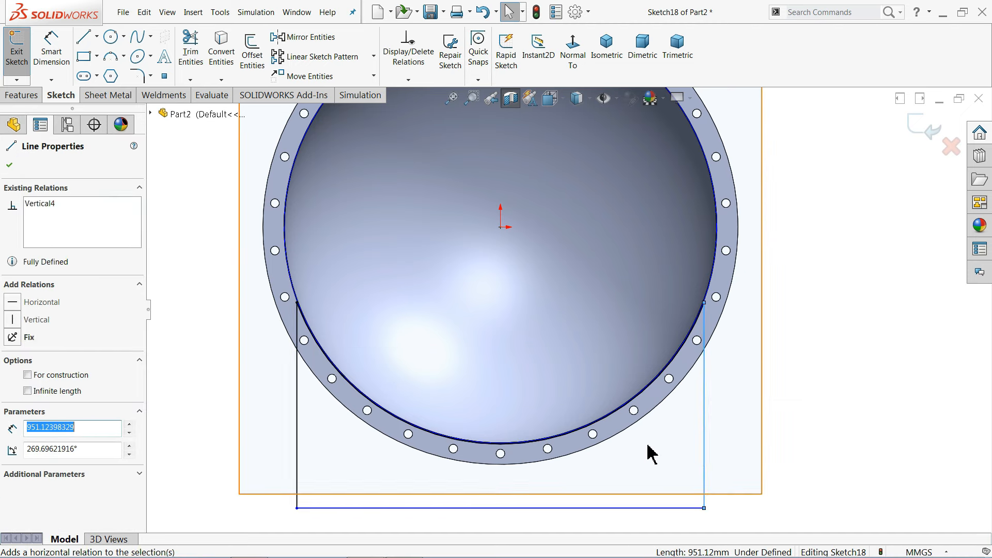
{"action": "left_click", "coordinate": [511, 508]}
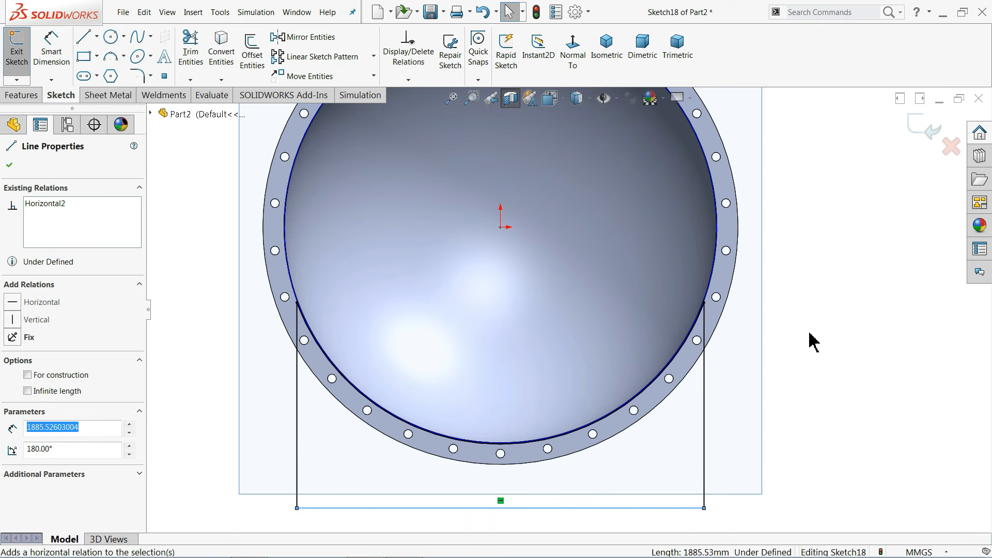
- Dimension the vertical distance from the origin to the support profile's base line as 1500 mm
{"action": "left_click", "coordinate": [799, 311]}
{"action": "scroll", "coordinate": [795, 304], "scroll_direction": "up", "scroll_amount": 3}
{"action": "left_click", "coordinate": [49, 53]}
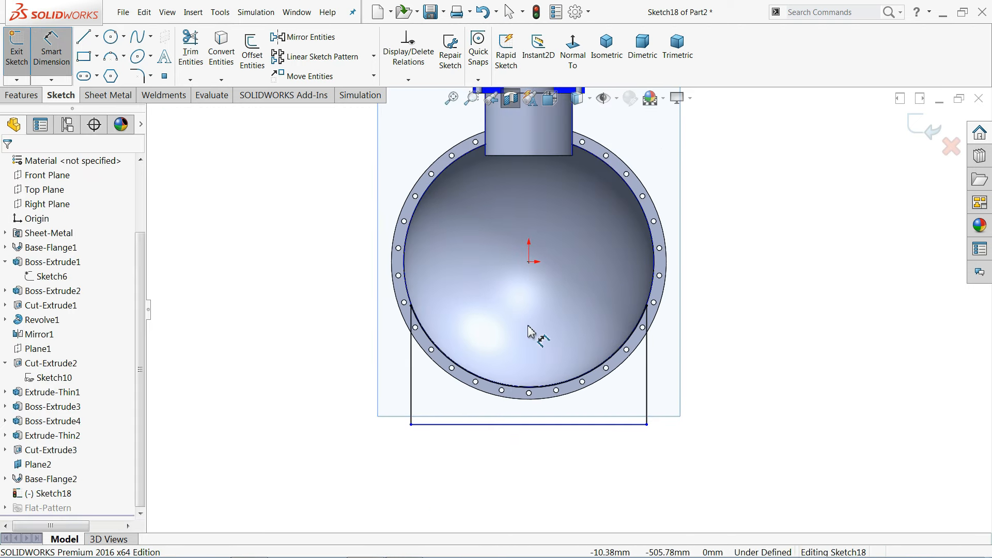
{"action": "scroll", "coordinate": [532, 331], "scroll_direction": "down", "scroll_amount": 3}
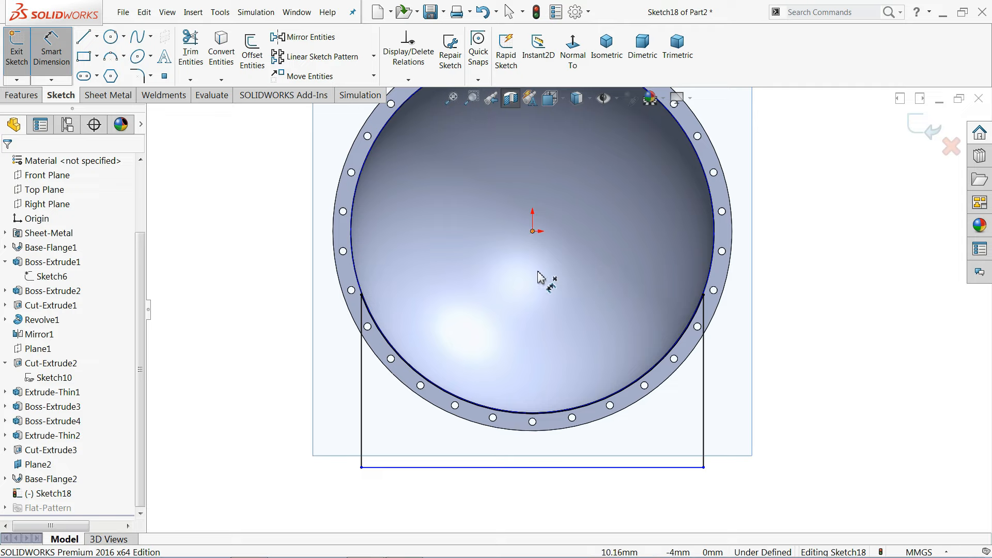
{"action": "left_click", "coordinate": [532, 231]}
{"action": "left_click", "coordinate": [537, 468]}
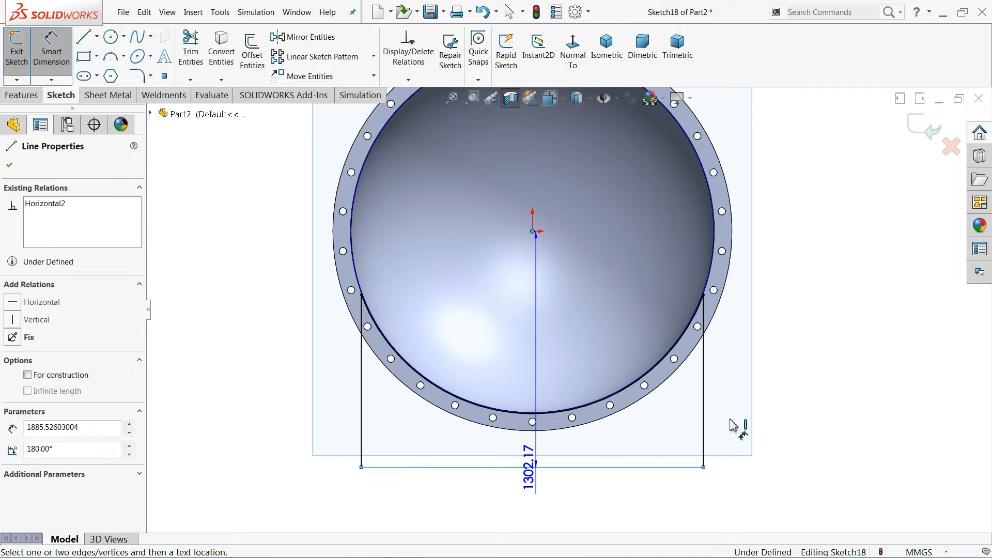
{"action": "left_click", "coordinate": [828, 395]}
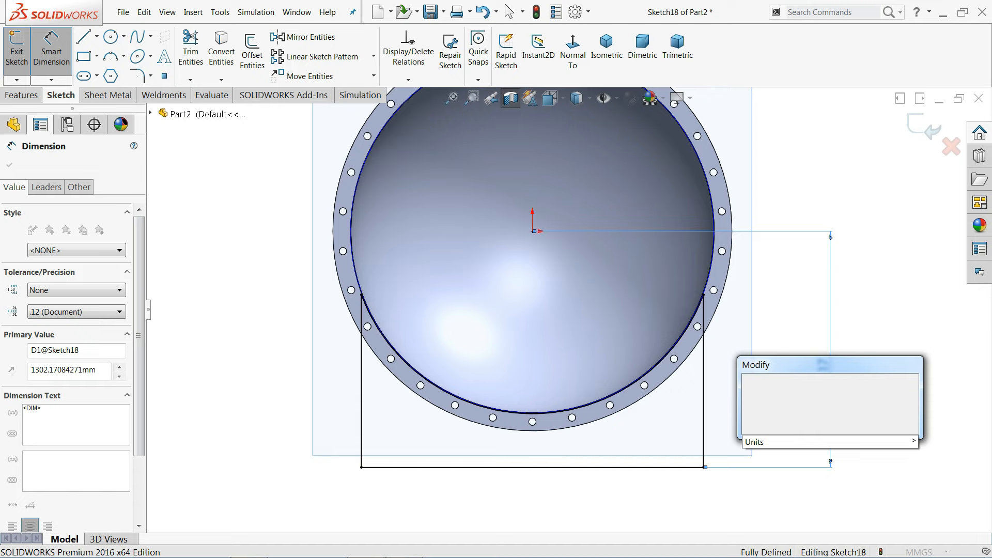
{"action": "type", "text": "1500"}
{"action": "key", "text": "Return"}
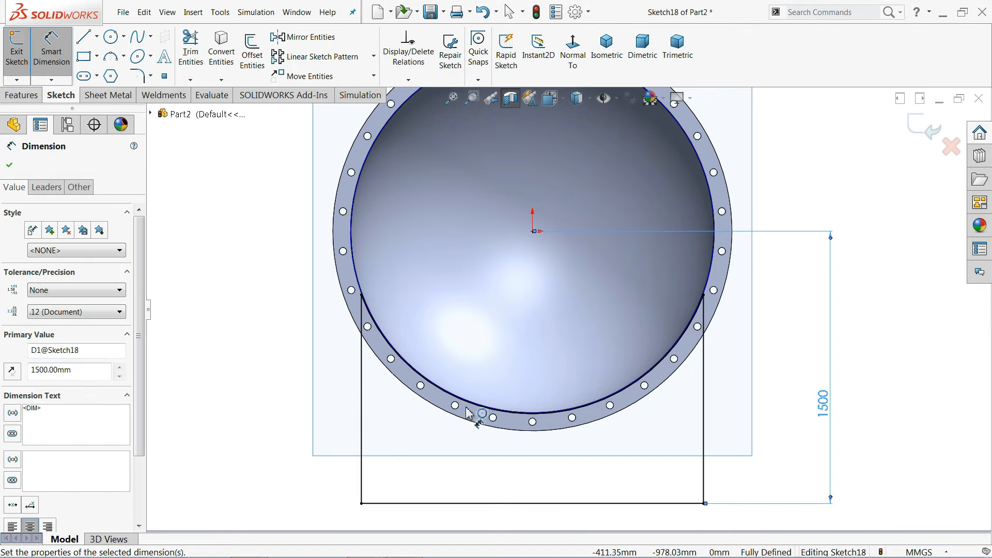
{"action": "left_click", "coordinate": [362, 427]}
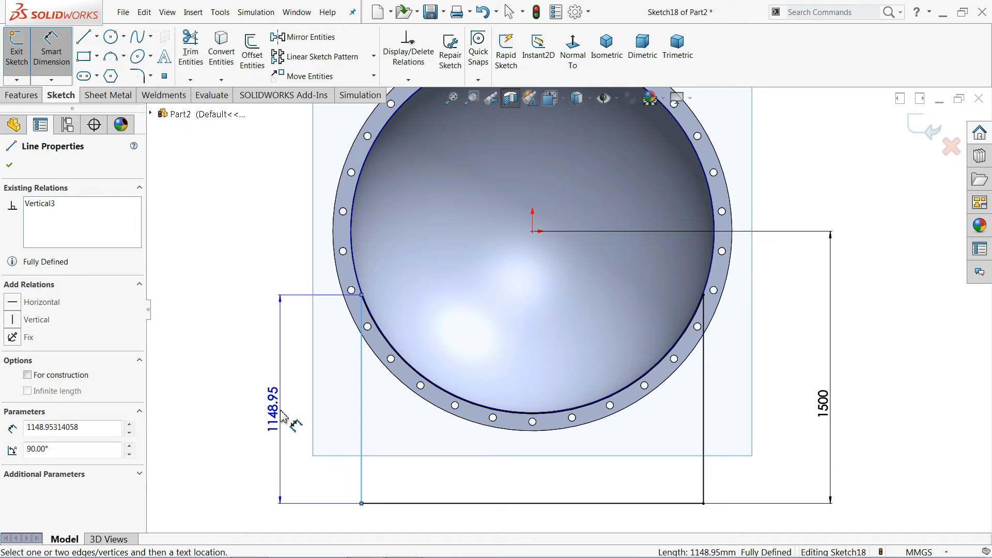
{"action": "left_click", "coordinate": [284, 416]}
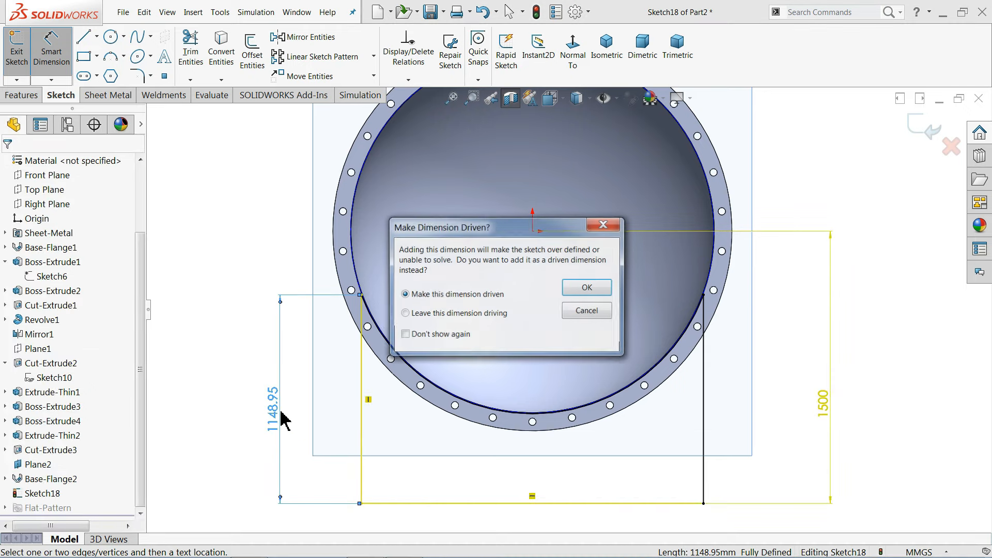
{"action": "left_click", "coordinate": [588, 291]}
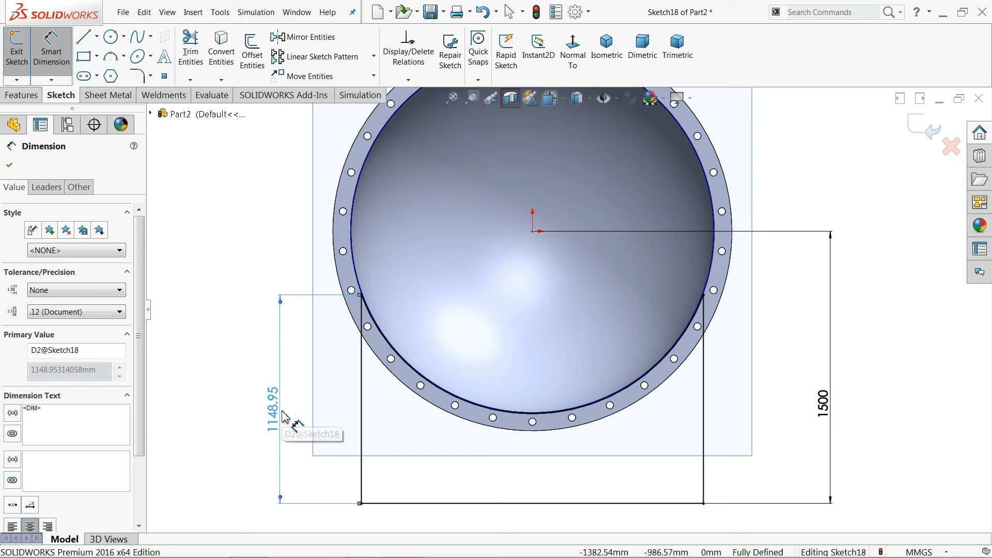
{"action": "key", "text": "Delete"}
- Sketch a horizontal line just above the base line, spanning between the support profile's two vertical sides
{"action": "scroll", "coordinate": [538, 371], "scroll_direction": "up", "scroll_amount": 4}
{"action": "scroll", "coordinate": [601, 424], "scroll_direction": "down", "scroll_amount": 3}
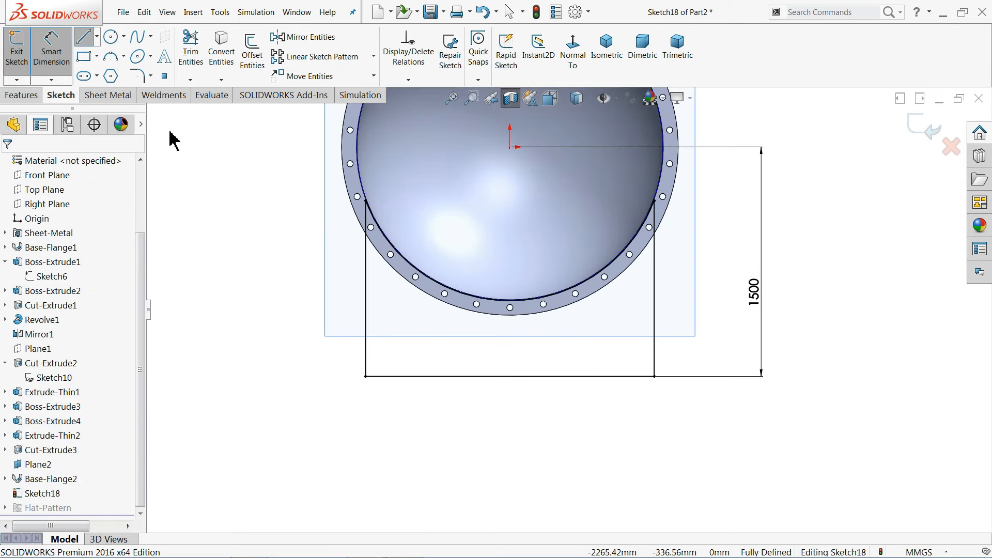
{"action": "key", "text": "l"}
{"action": "scroll", "coordinate": [472, 326], "scroll_direction": "down", "scroll_amount": 5}
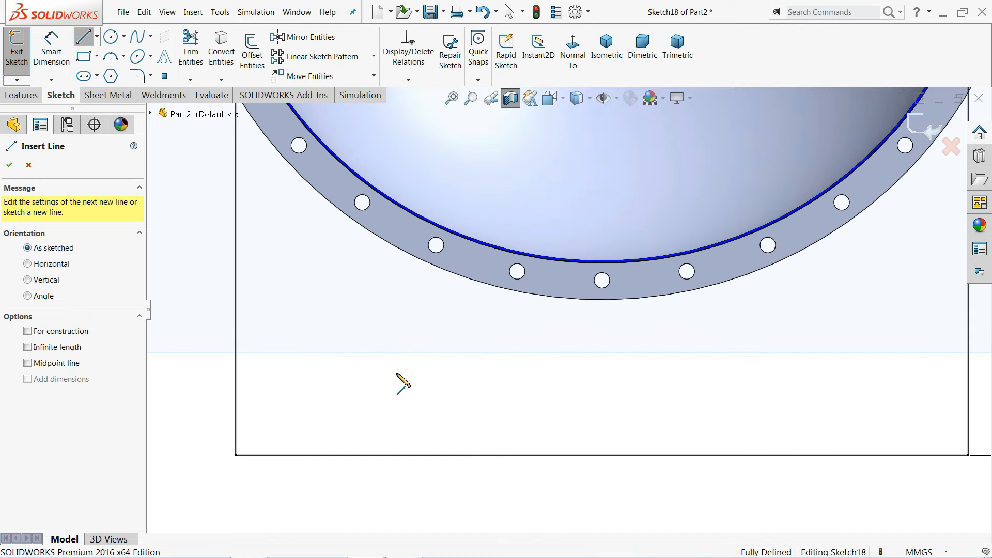
{"action": "left_click", "coordinate": [236, 440]}
{"action": "scroll", "coordinate": [925, 447], "scroll_direction": "up", "scroll_amount": 1}
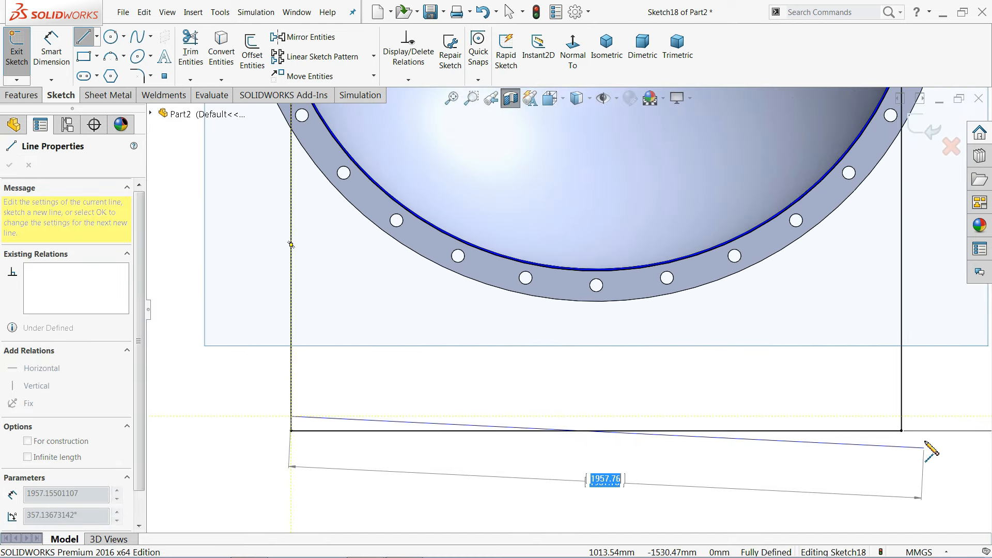
{"action": "left_click", "coordinate": [902, 417]}
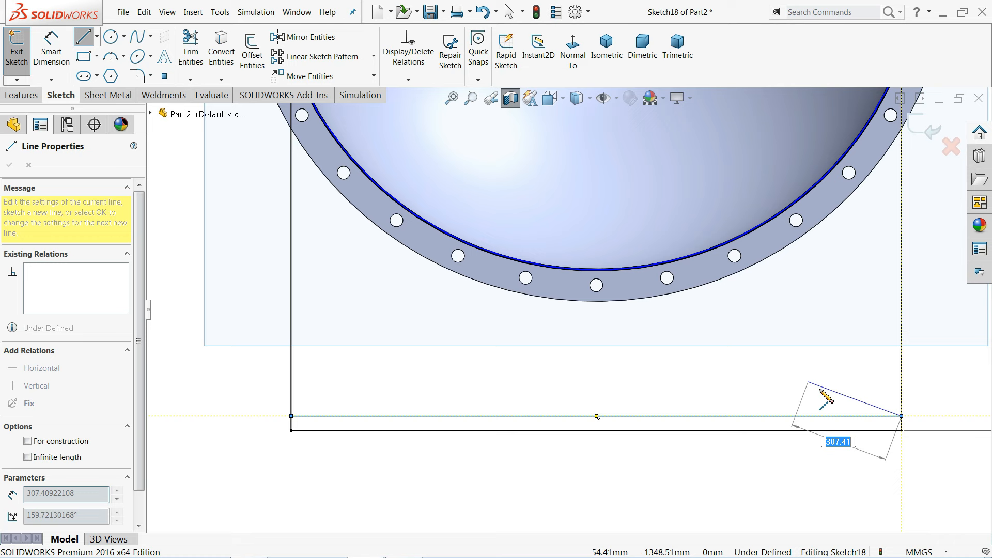
{"action": "right_click", "coordinate": [807, 380]}
{"action": "left_click", "coordinate": [827, 390]}
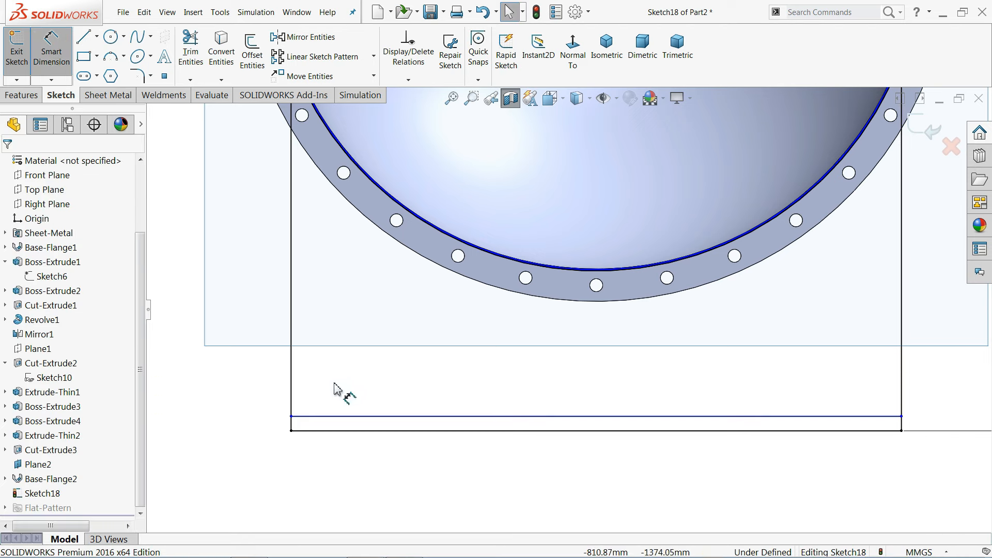
- Dimension the gap between the new horizontal line and the base line as 10 mm
{"action": "left_click", "coordinate": [337, 431]}
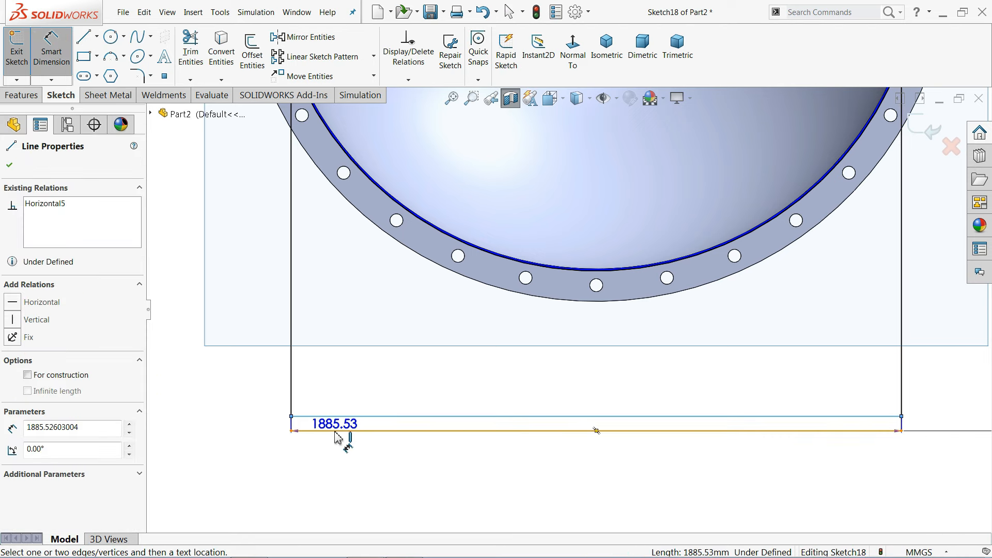
{"action": "left_click", "coordinate": [304, 430]}
{"action": "left_click", "coordinate": [256, 424]}
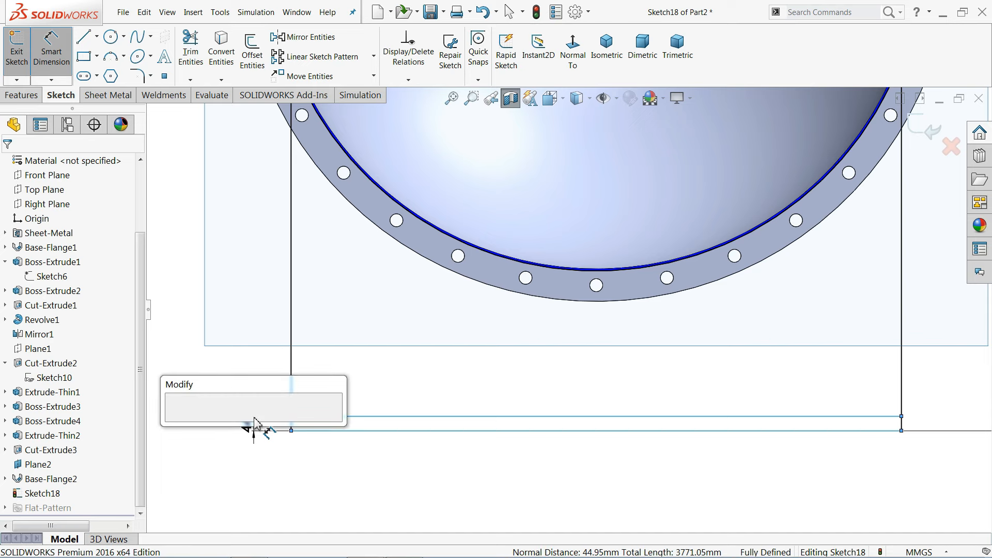
{"action": "type", "text": "10"}
{"action": "left_click", "coordinate": [176, 421]}
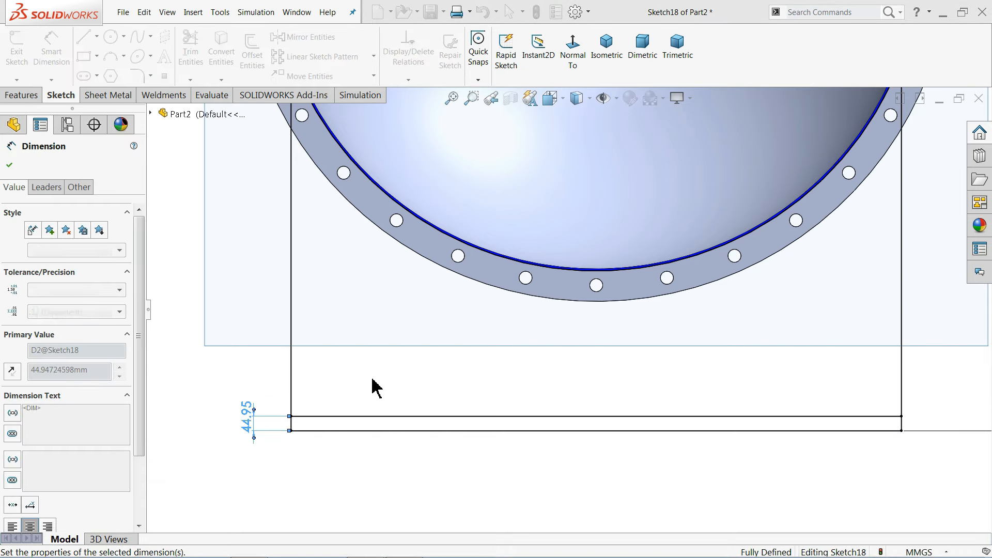
{"action": "scroll", "coordinate": [572, 333], "scroll_direction": "up", "scroll_amount": 1}
{"action": "scroll", "coordinate": [572, 332], "scroll_direction": "up", "scroll_amount": 2}
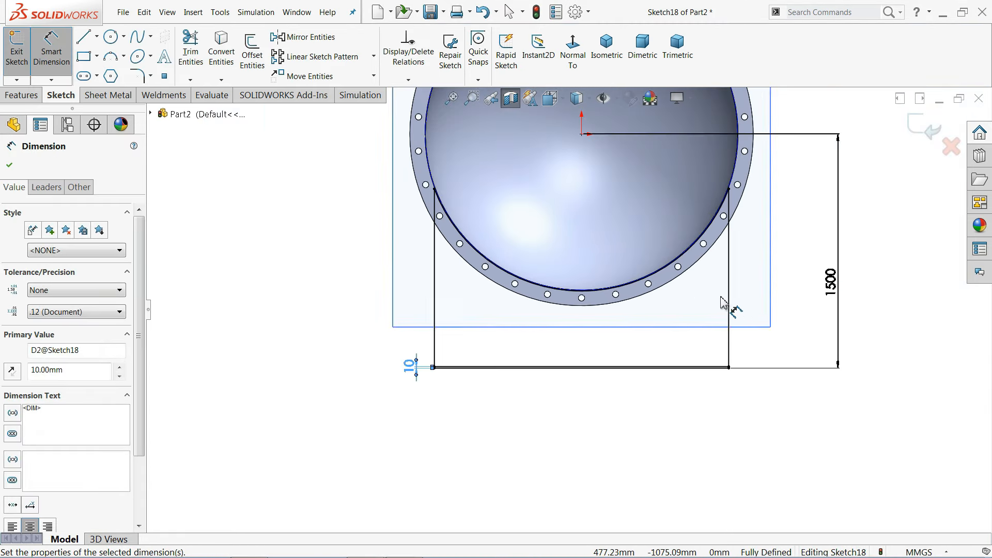
{"action": "middle_click_drag", "start_coordinate": [802, 288], "coordinate": [768, 335]}
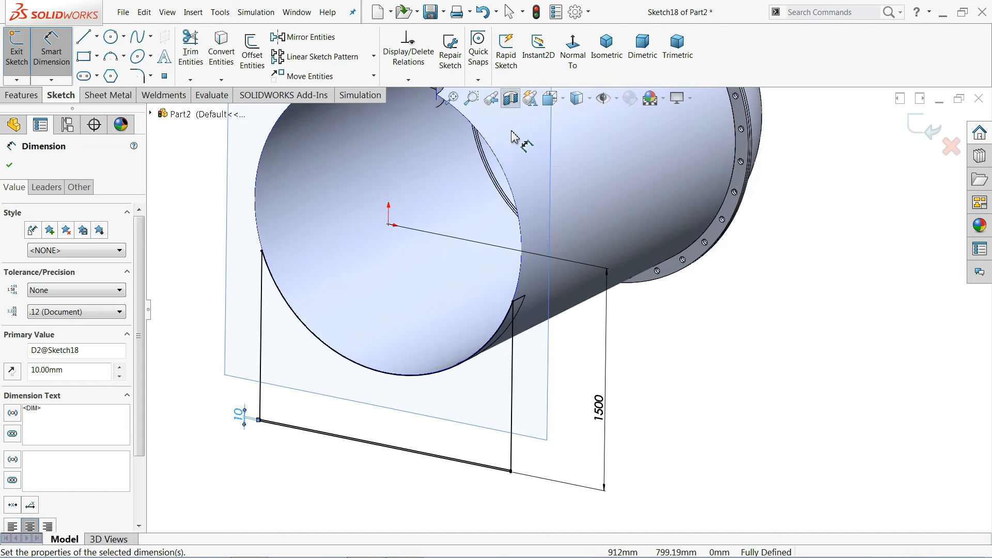
{"action": "left_click", "coordinate": [10, 164]}
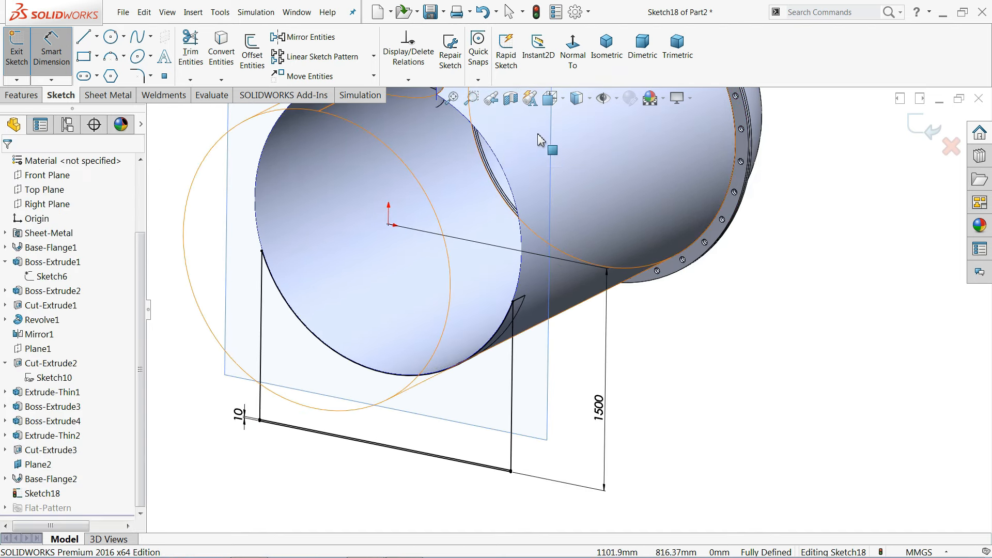
- Turn off the section view at Plane2 to show the whole tank
{"action": "left_click", "coordinate": [511, 99]}
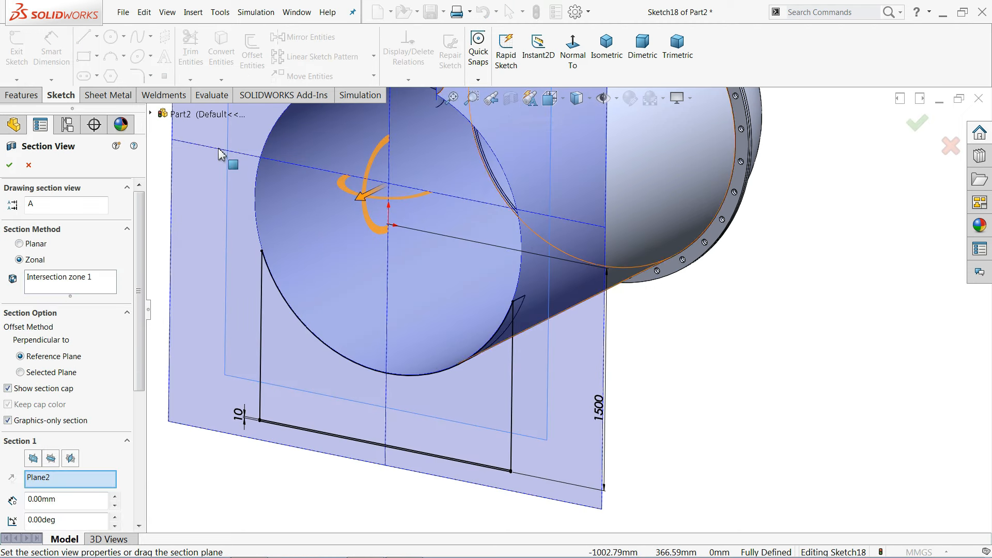
{"action": "left_click", "coordinate": [32, 167]}
{"action": "scroll", "coordinate": [532, 373], "scroll_direction": "down", "scroll_amount": 3}
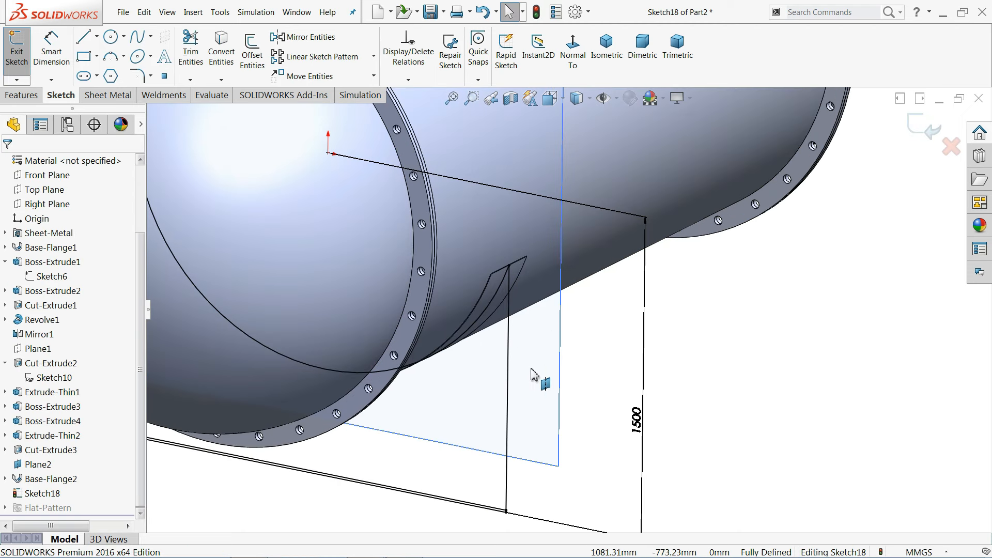
- Extrude the large region between the saddle arc and the upper horizontal line 10 mm with the Mid Plane end condition
{"action": "left_click", "coordinate": [19, 95]}
{"action": "left_click", "coordinate": [22, 52]}
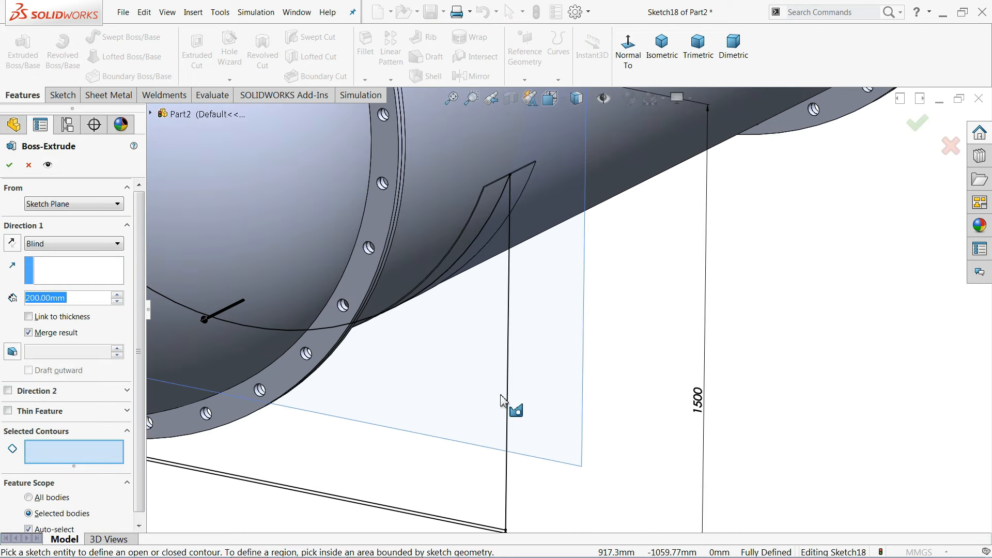
{"action": "left_click", "coordinate": [498, 464]}
{"action": "scroll", "coordinate": [487, 378], "scroll_direction": "up", "scroll_amount": 3}
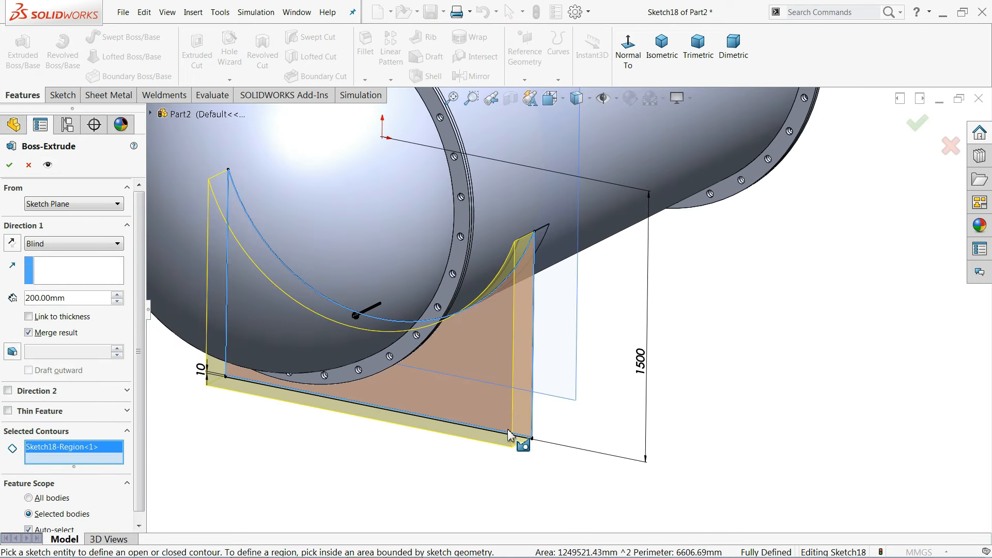
{"action": "scroll", "coordinate": [510, 435], "scroll_direction": "down", "scroll_amount": 4}
{"action": "scroll", "coordinate": [553, 401], "scroll_direction": "down", "scroll_amount": 2}
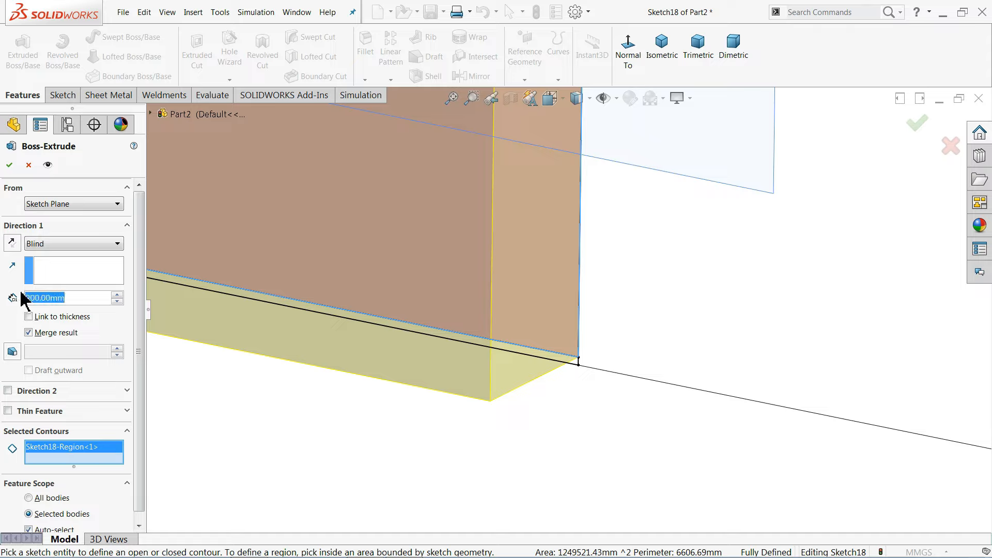
{"action": "type", "text": "10"}
{"action": "key", "text": "Return"}
{"action": "left_click", "coordinate": [63, 244]}
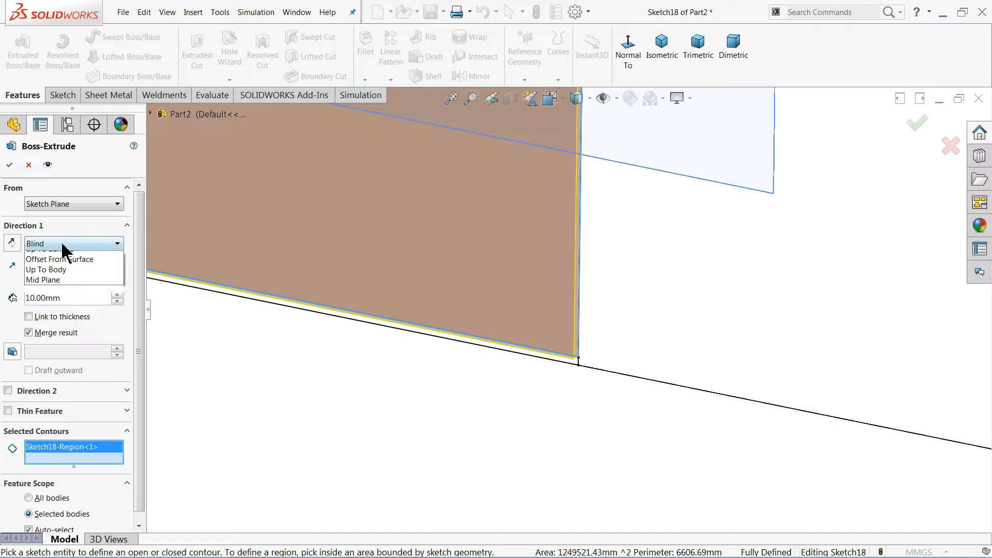
{"action": "left_click", "coordinate": [57, 319]}
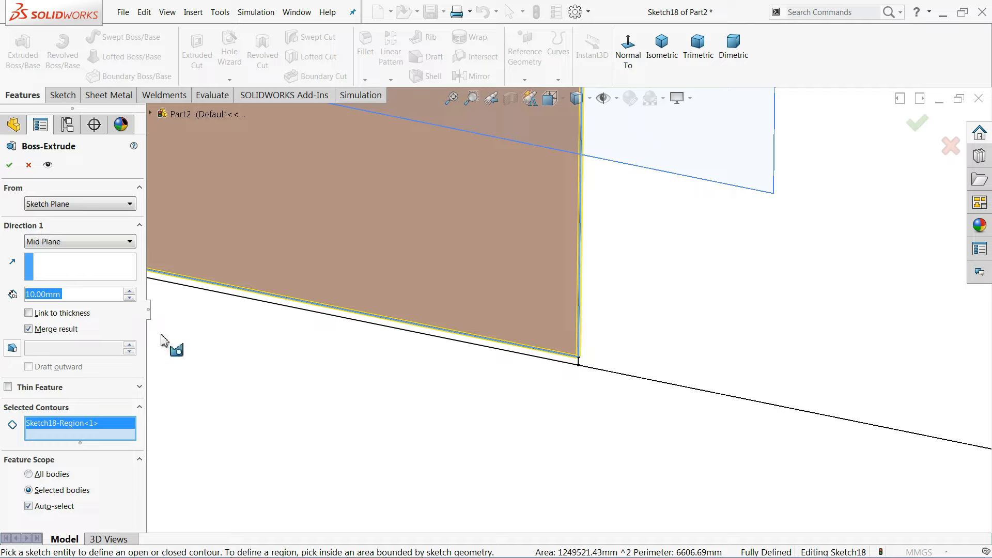
{"action": "left_click", "coordinate": [9, 166]}
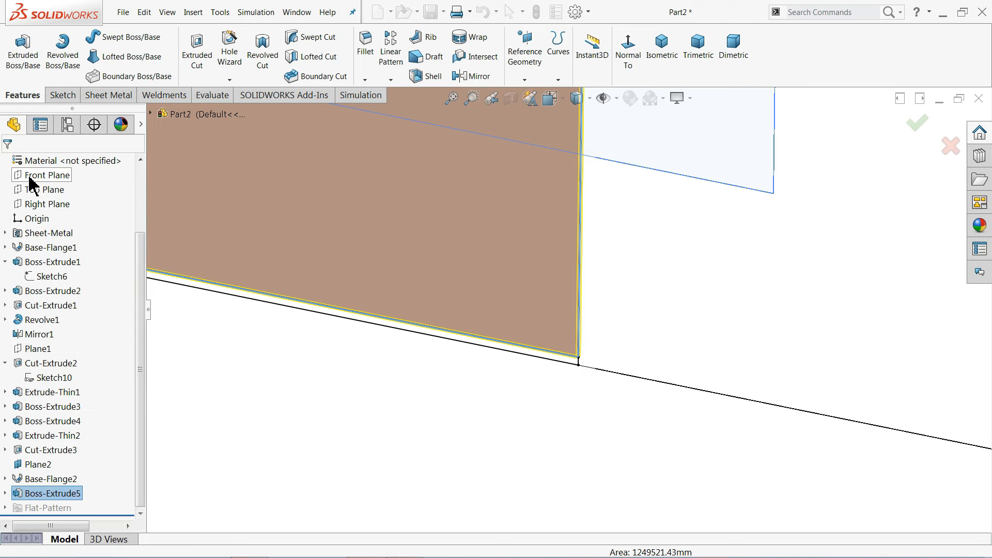
- Extrude the thin strip beneath the web plate from Sketch18 by 300 mm, using the Mid Plane end condition with Merge result off
{"action": "left_click", "coordinate": [5, 493]}
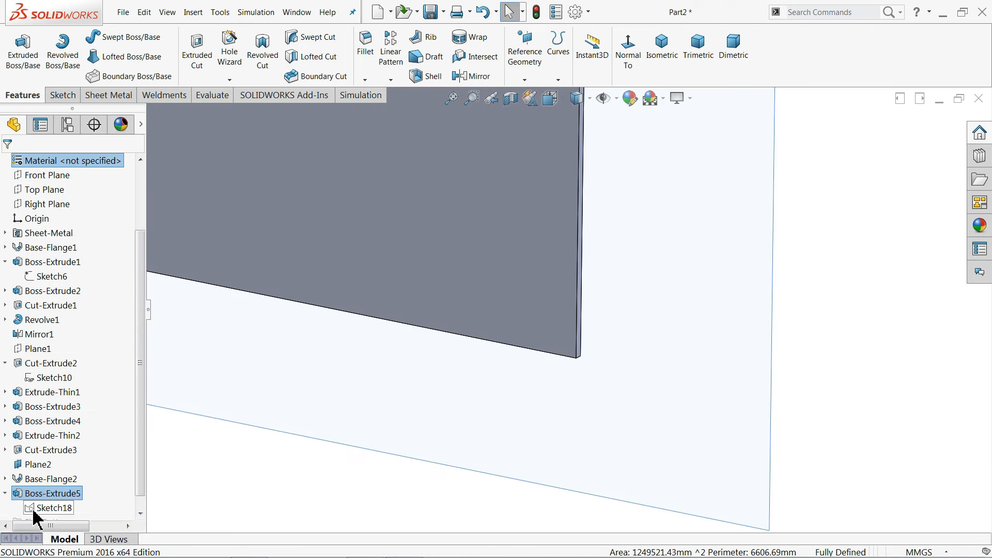
{"action": "left_click", "coordinate": [48, 508]}
{"action": "left_click", "coordinate": [22, 50]}
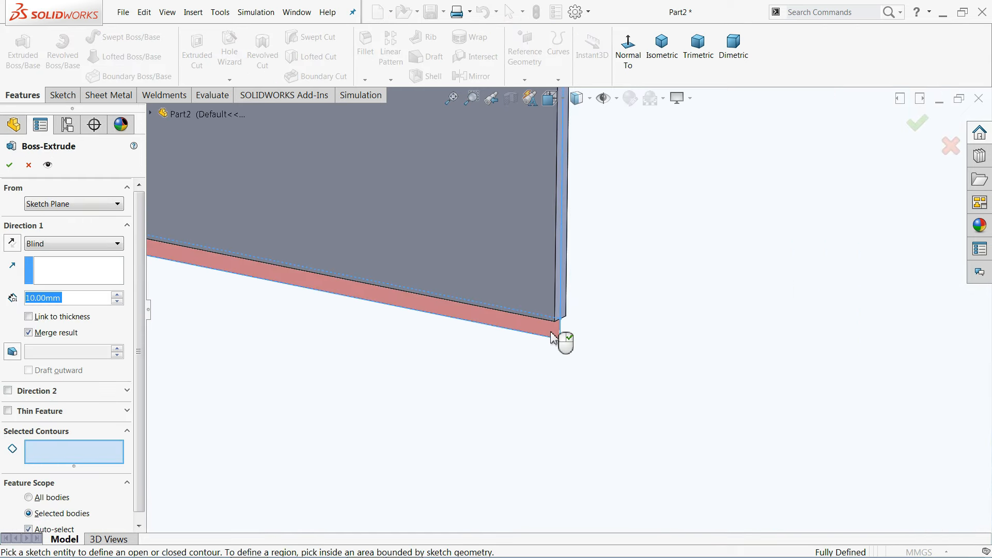
{"action": "left_click", "coordinate": [559, 337]}
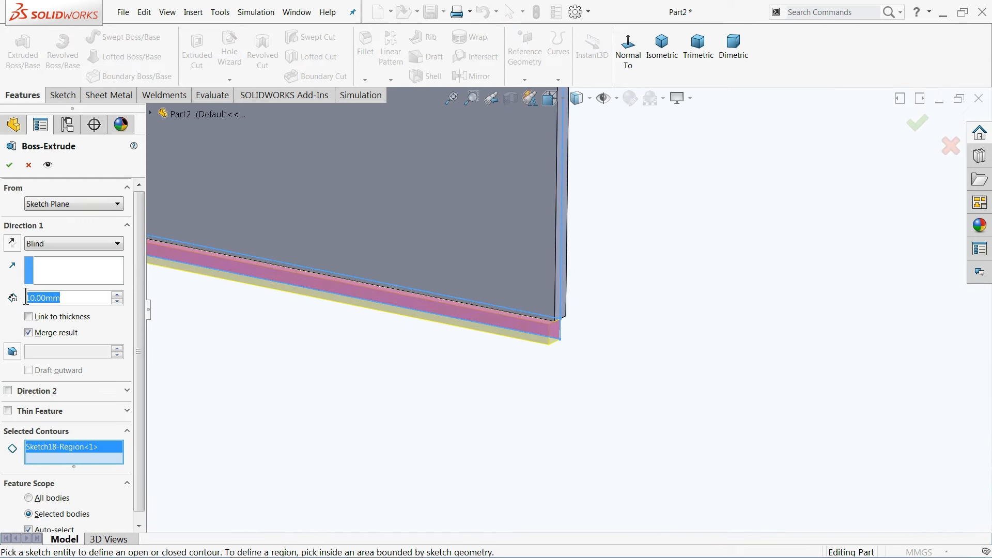
{"action": "type", "text": "300"}
{"action": "key", "text": "Return"}
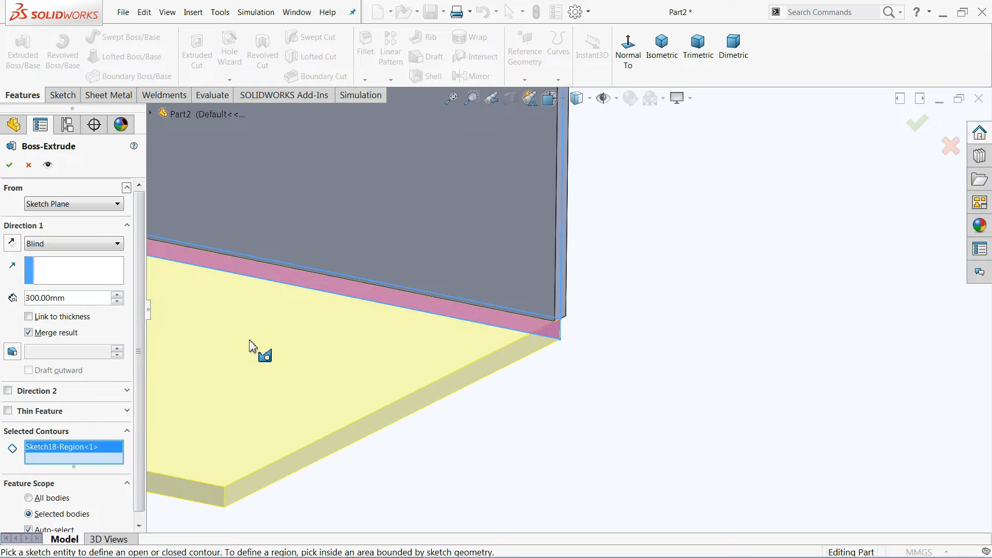
{"action": "left_click", "coordinate": [54, 243]}
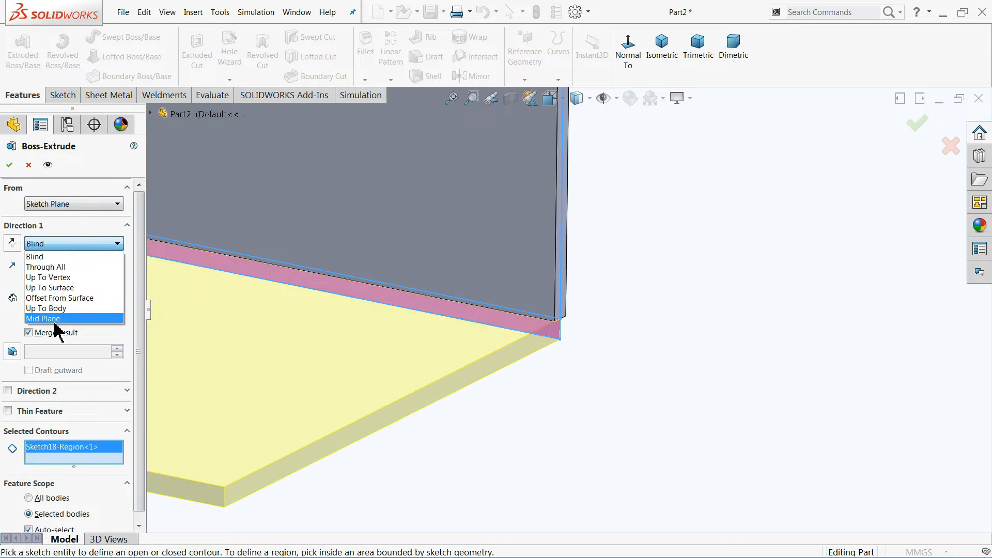
{"action": "left_click", "coordinate": [77, 317]}
{"action": "scroll", "coordinate": [481, 360], "scroll_direction": "up", "scroll_amount": 10}
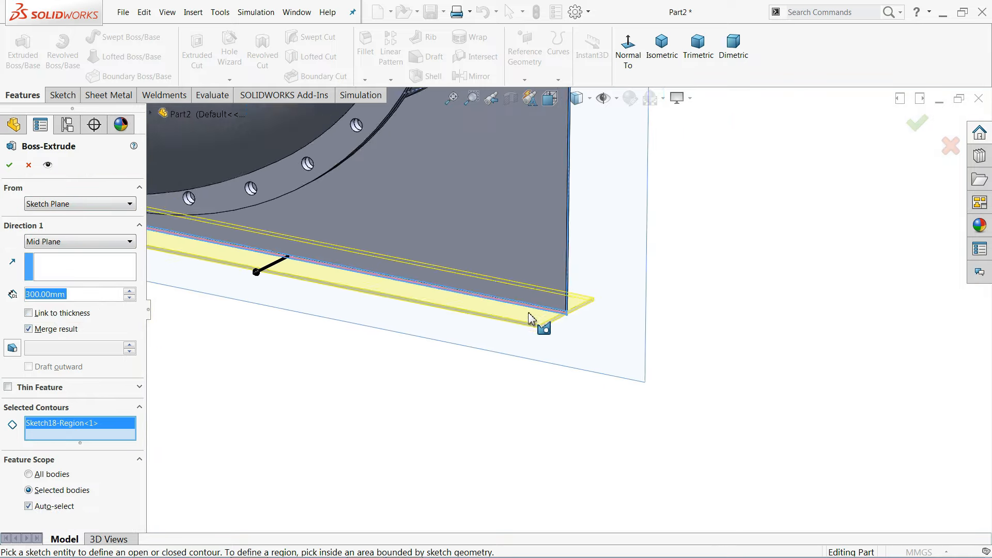
{"action": "scroll", "coordinate": [556, 224], "scroll_direction": "down", "scroll_amount": 1}
{"action": "scroll", "coordinate": [553, 251], "scroll_direction": "down", "scroll_amount": 1}
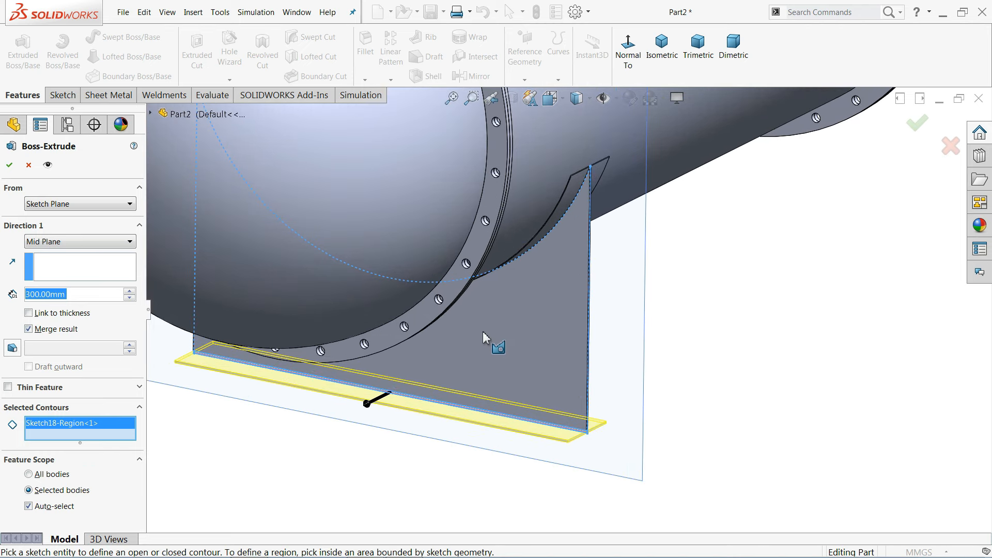
{"action": "left_click", "coordinate": [28, 330]}
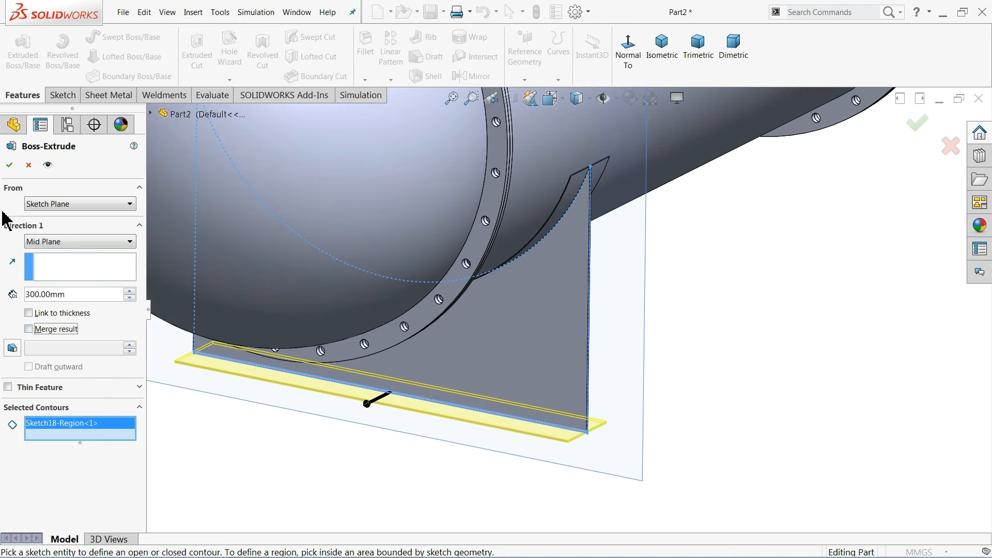
{"action": "left_click", "coordinate": [11, 169]}
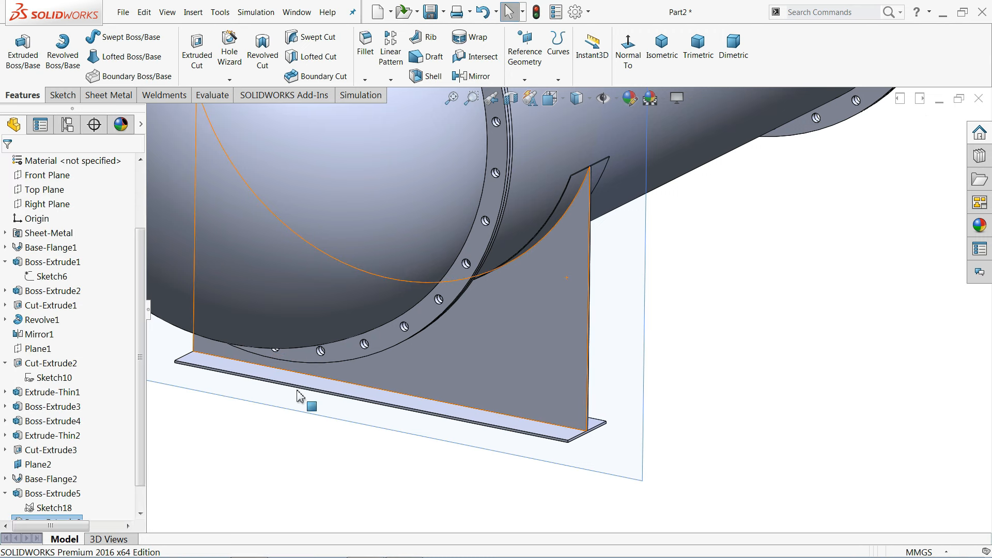
- Edit the web plate extrusion Boss-Extrude5 to turn off Merge result
{"action": "left_click", "coordinate": [19, 486]}
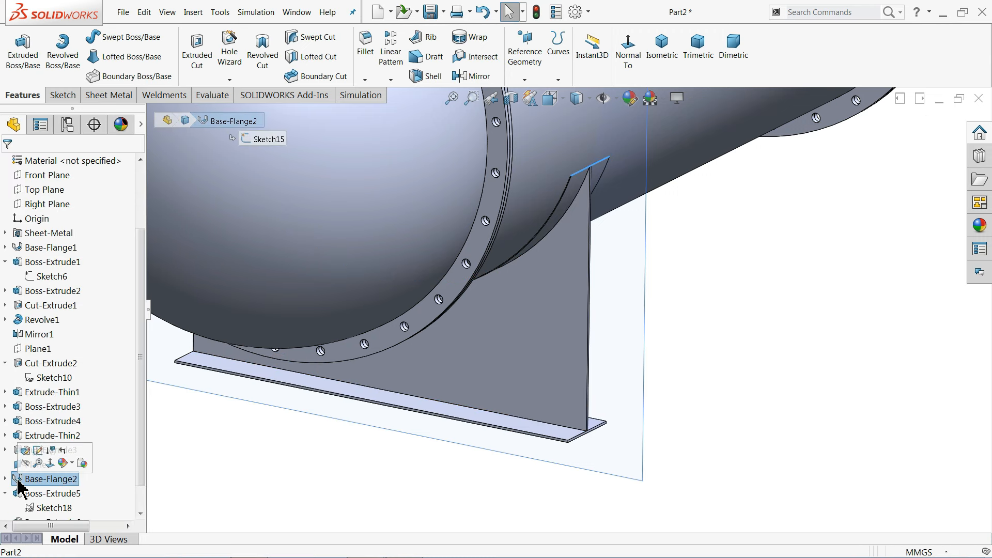
{"action": "scroll", "coordinate": [145, 444], "scroll_direction": "down", "scroll_amount": 2}
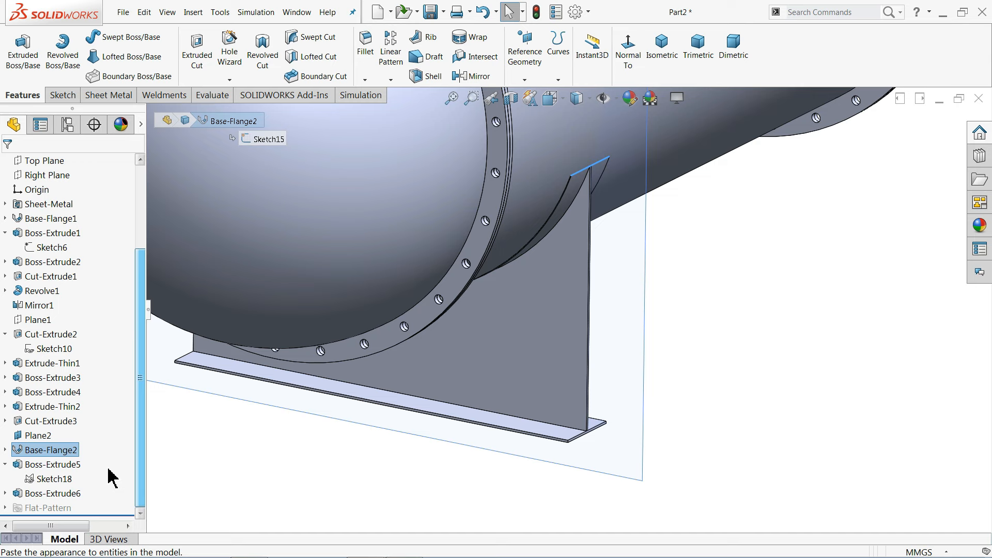
{"action": "left_click", "coordinate": [26, 464]}
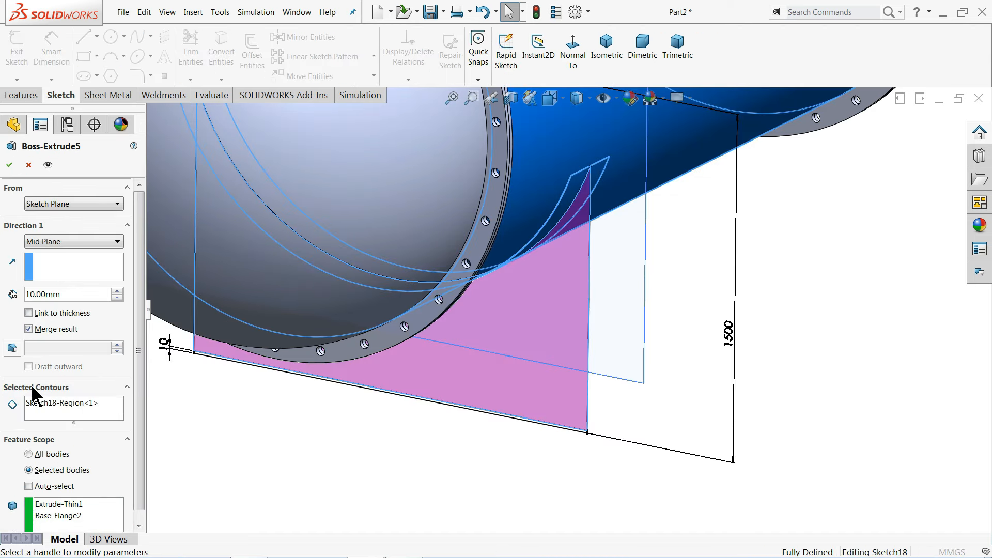
{"action": "left_click", "coordinate": [29, 329]}
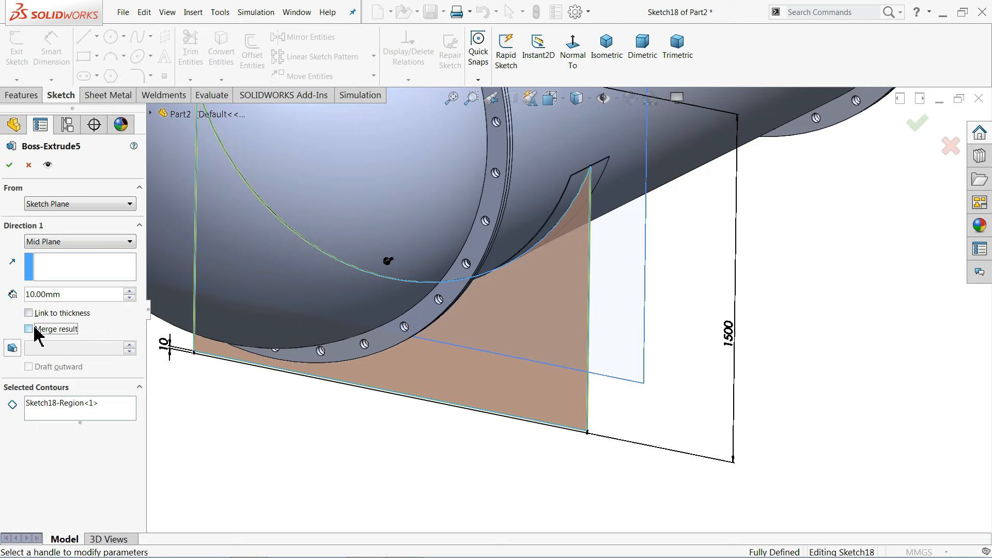
{"action": "left_click", "coordinate": [9, 165]}
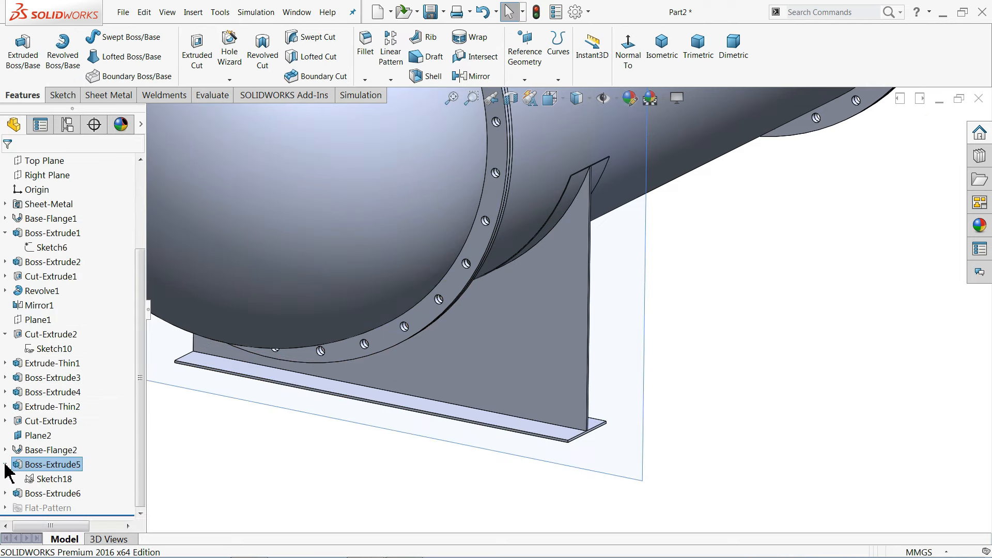
{"action": "left_click", "coordinate": [4, 464]}
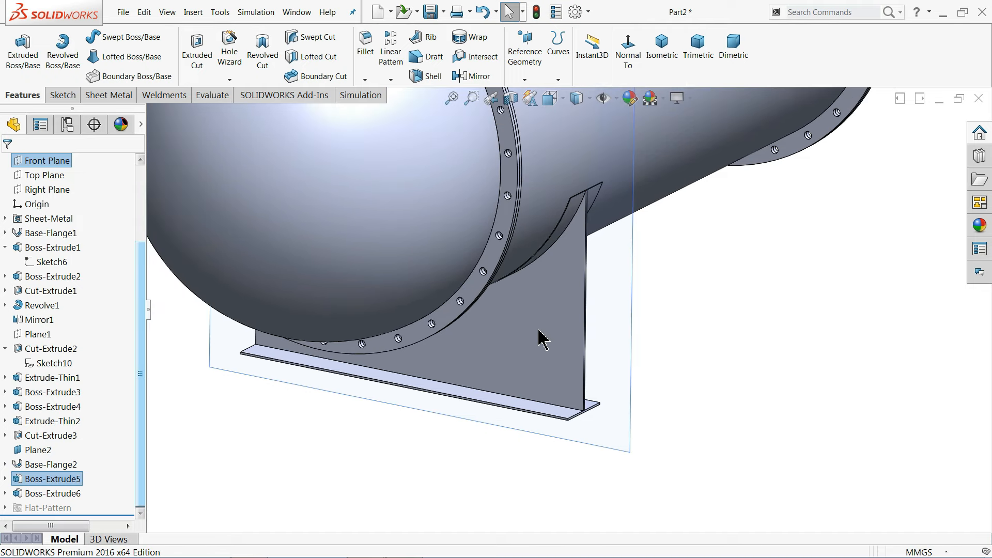
- Sketch a rectangle about 145 by 22 mm on the base plate's upper face, from its front end corner to the web plate
{"action": "scroll", "coordinate": [539, 338], "scroll_direction": "down", "scroll_amount": 5}
{"action": "left_click", "coordinate": [622, 453]}
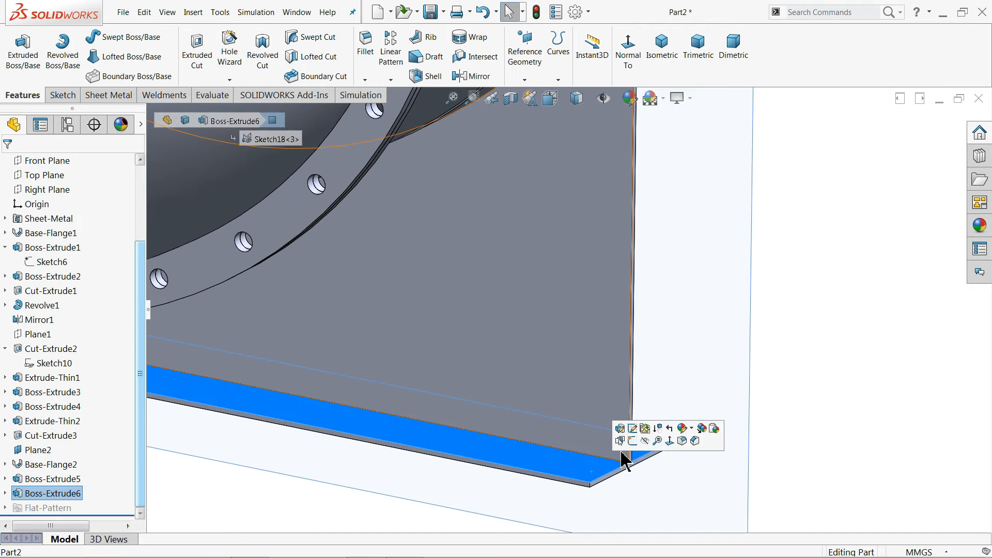
{"action": "left_click", "coordinate": [633, 440]}
{"action": "middle_click_drag", "start_coordinate": [632, 441], "coordinate": [592, 485]}
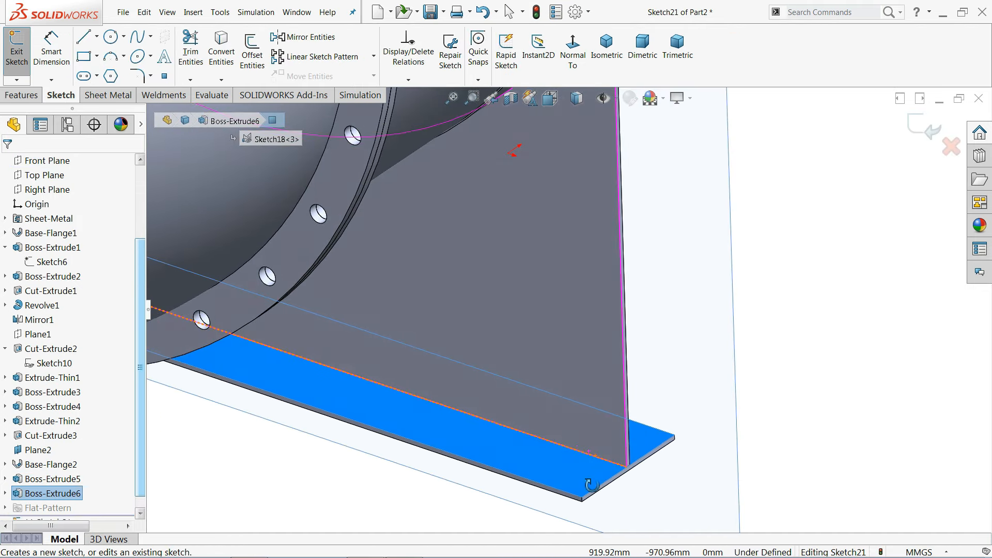
{"action": "left_click", "coordinate": [87, 58]}
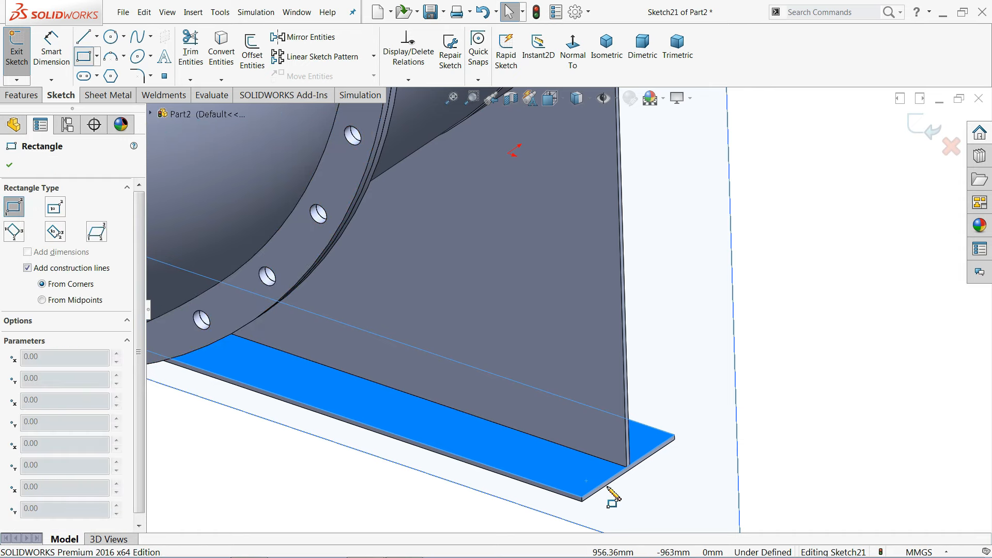
{"action": "scroll", "coordinate": [612, 496], "scroll_direction": "down", "scroll_amount": 2}
{"action": "left_click", "coordinate": [544, 463]}
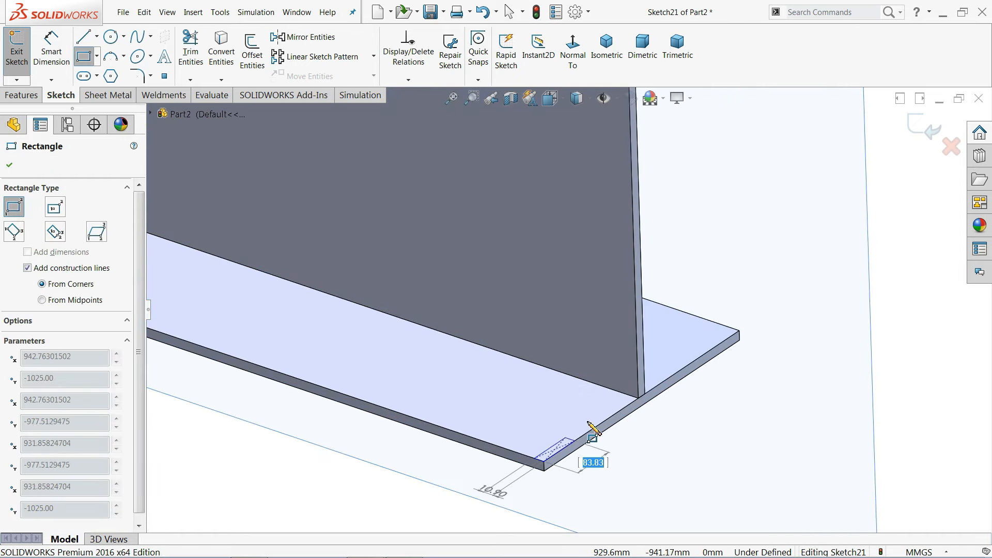
{"action": "left_click", "coordinate": [620, 392]}
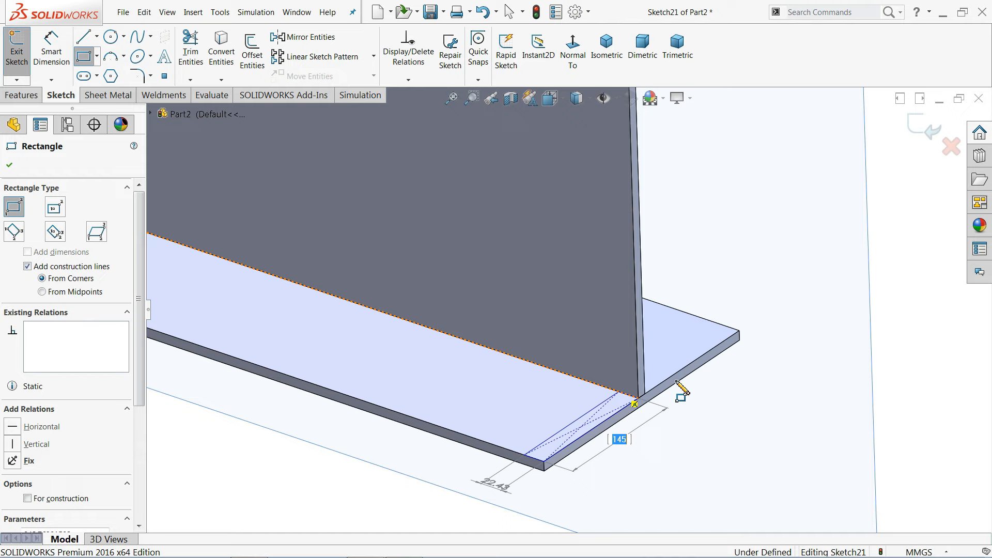
- Sketch a second corner rectangle about 42 mm wide on the opposite side of the web plate, at the same end of the base plate
{"action": "middle_click_drag", "start_coordinate": [742, 343], "coordinate": [667, 405]}
{"action": "left_click", "coordinate": [733, 336]}
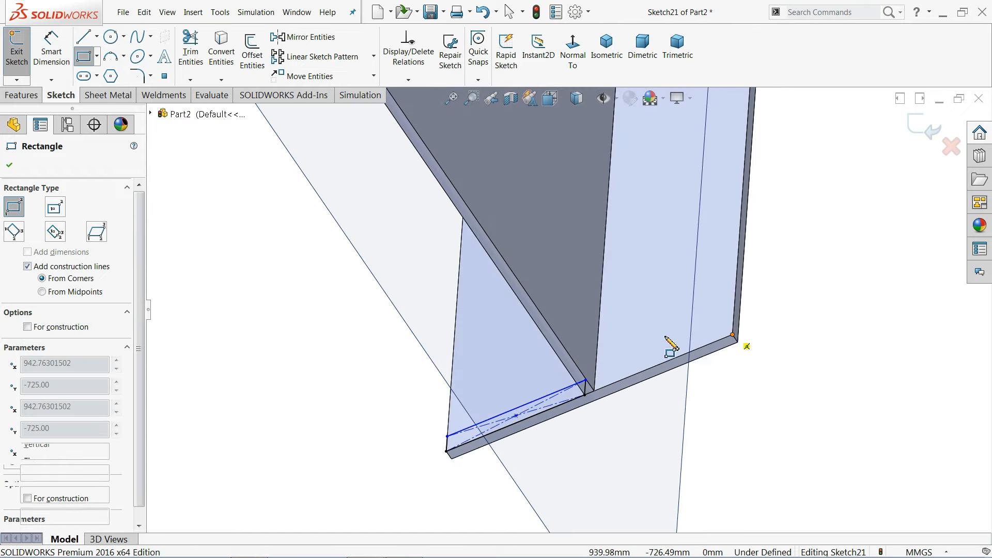
{"action": "left_click", "coordinate": [595, 364]}
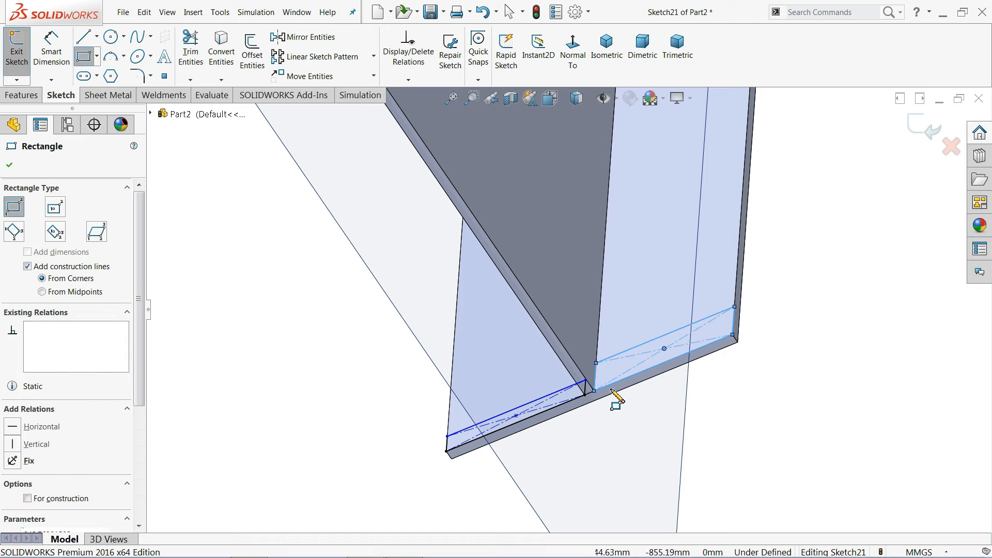
{"action": "right_click", "coordinate": [631, 417]}
{"action": "left_click", "coordinate": [665, 416]}
- Add an Equal relation between the two rectangles' short sides next to the web plate
{"action": "scroll", "coordinate": [631, 410], "scroll_direction": "down", "scroll_amount": 5}
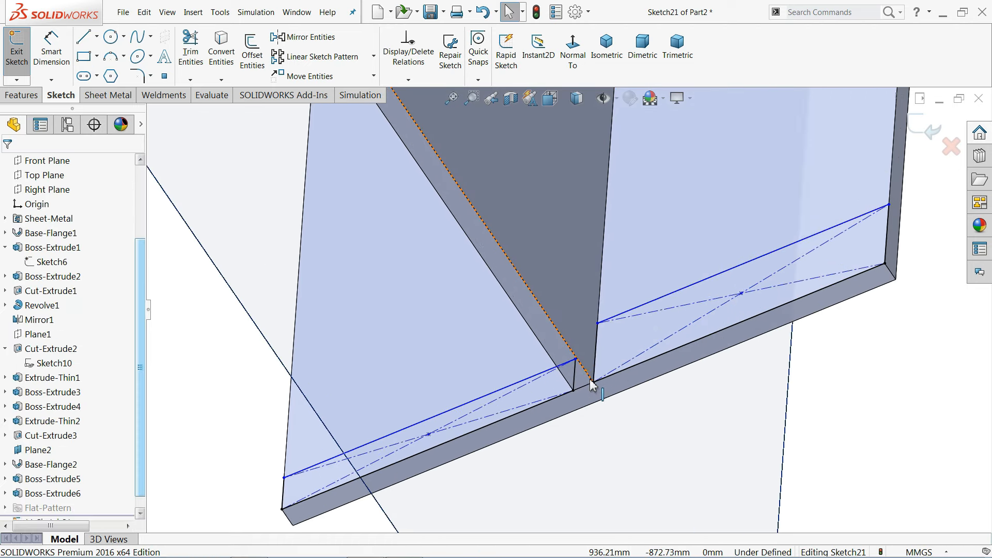
{"action": "left_click", "coordinate": [597, 351]}
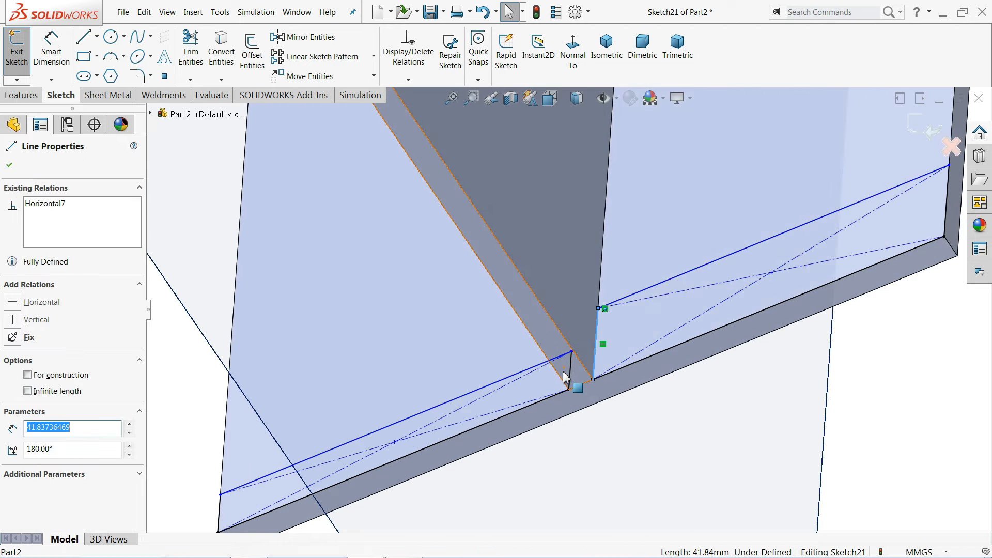
{"action": "left_click", "coordinate": [570, 382], "text": "ctrl"}
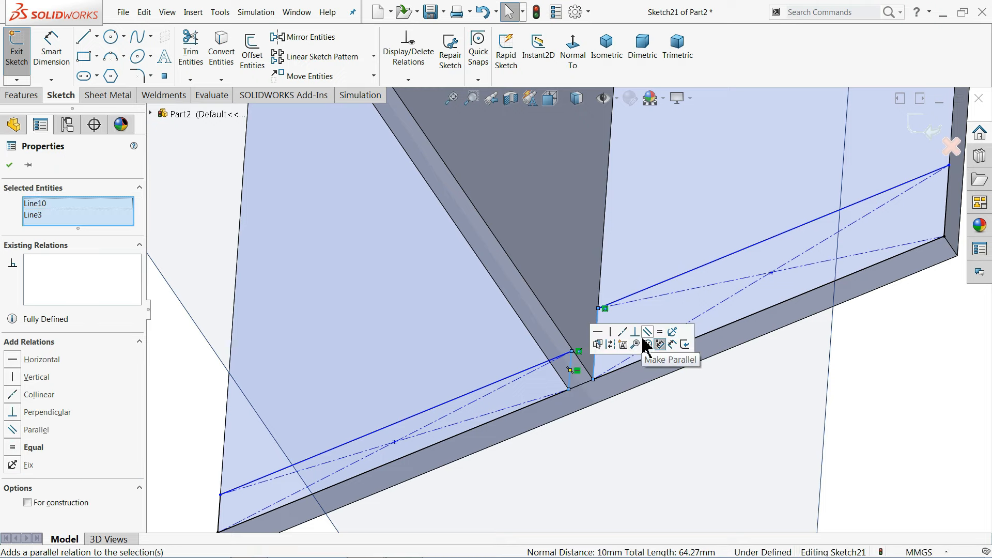
{"action": "left_click", "coordinate": [661, 334]}
{"action": "scroll", "coordinate": [672, 339], "scroll_direction": "up", "scroll_amount": 10}
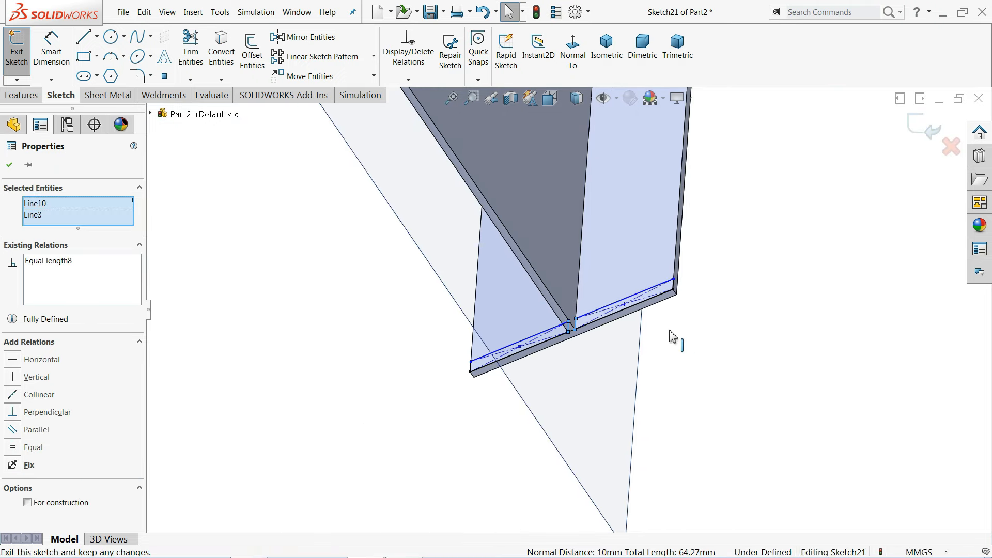
{"action": "scroll", "coordinate": [614, 175], "scroll_direction": "down", "scroll_amount": 4}
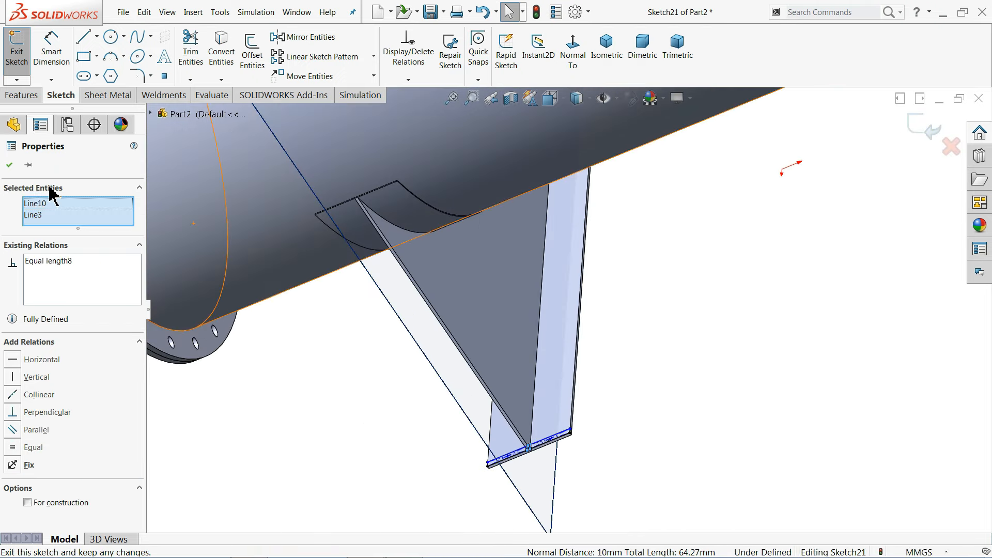
{"action": "left_click", "coordinate": [10, 166]}
- Sketch a centerline about 105 mm long on the base plate's upper face, starting at the midpoint of the web plate's bottom edge
{"action": "left_click", "coordinate": [97, 37]}
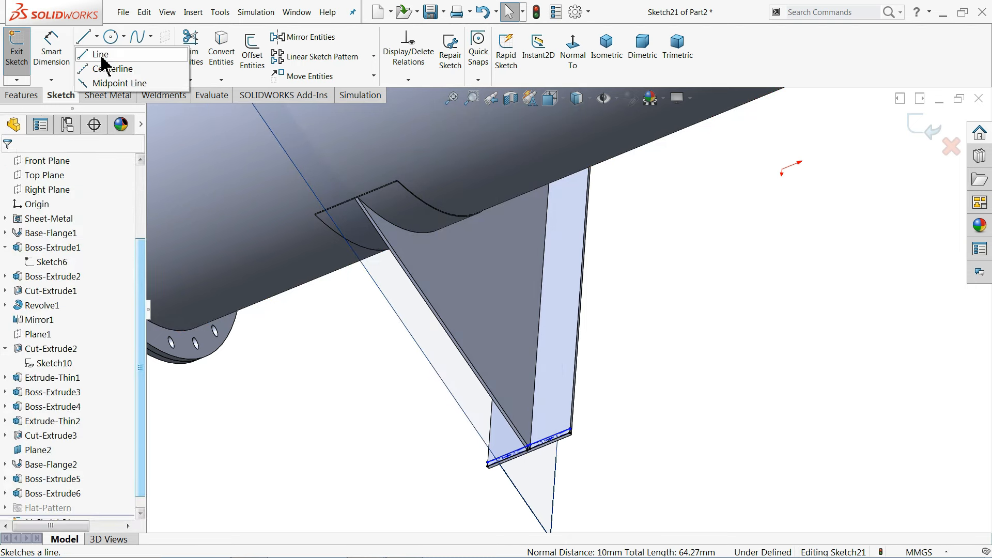
{"action": "left_click", "coordinate": [106, 70]}
{"action": "scroll", "coordinate": [620, 331], "scroll_direction": "up", "scroll_amount": 3}
{"action": "scroll", "coordinate": [616, 352], "scroll_direction": "up", "scroll_amount": 3}
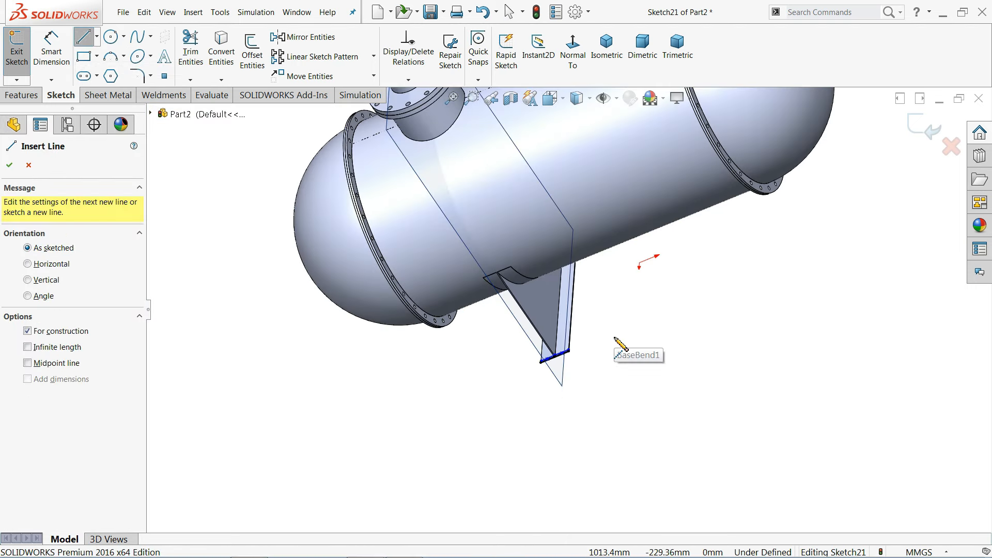
{"action": "mouse_move", "coordinate": [624, 345]}
{"action": "middle_mouse_down"}
{"action": "mouse_move", "coordinate": [731, 239]}
{"action": "mouse_move", "coordinate": [732, 279]}
{"action": "mouse_move", "coordinate": [720, 274]}
{"action": "middle_mouse_up"}
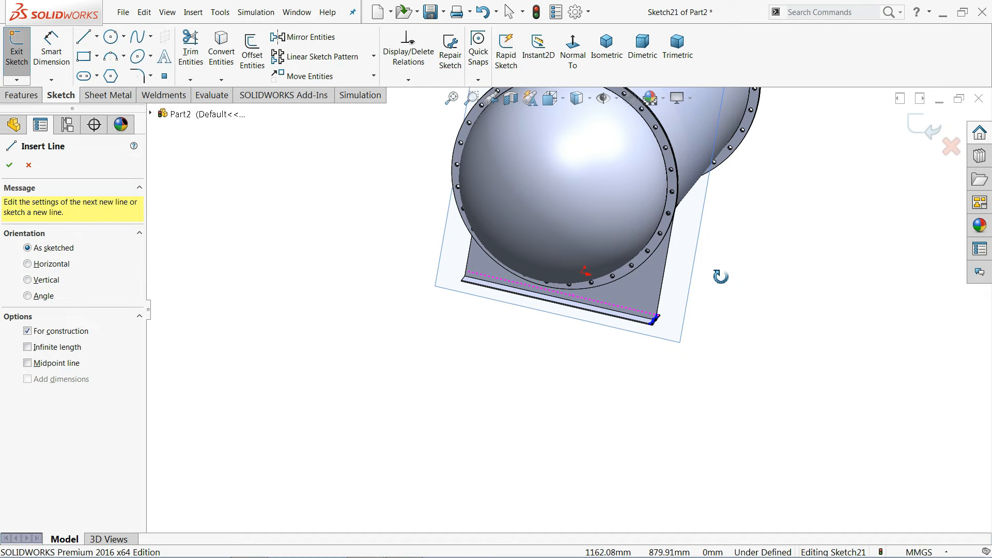
{"action": "scroll", "coordinate": [540, 313], "scroll_direction": "down", "scroll_amount": 6}
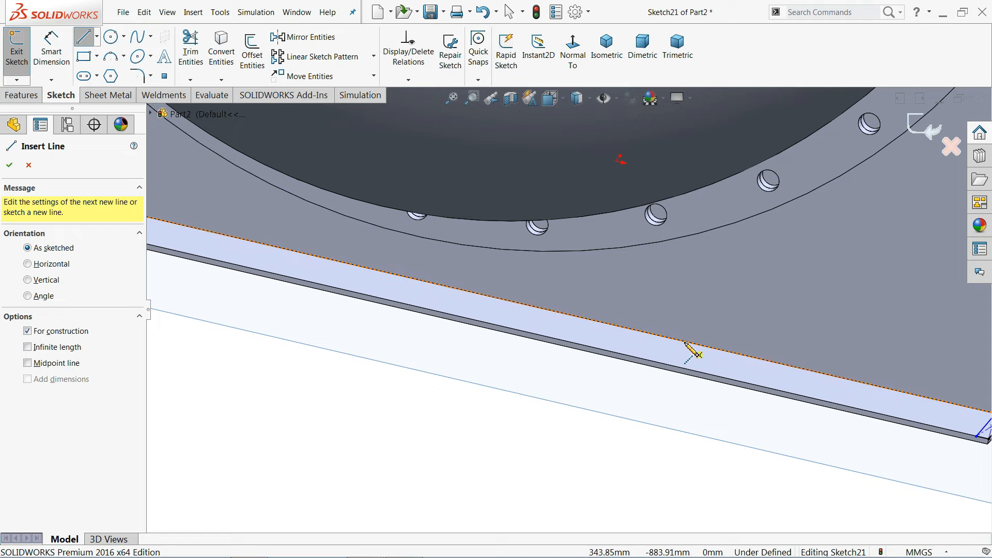
{"action": "scroll", "coordinate": [542, 348], "scroll_direction": "up", "scroll_amount": 5}
{"action": "middle_click_drag", "start_coordinate": [542, 348], "coordinate": [527, 318]}
{"action": "scroll", "coordinate": [528, 318], "scroll_direction": "down", "scroll_amount": 2}
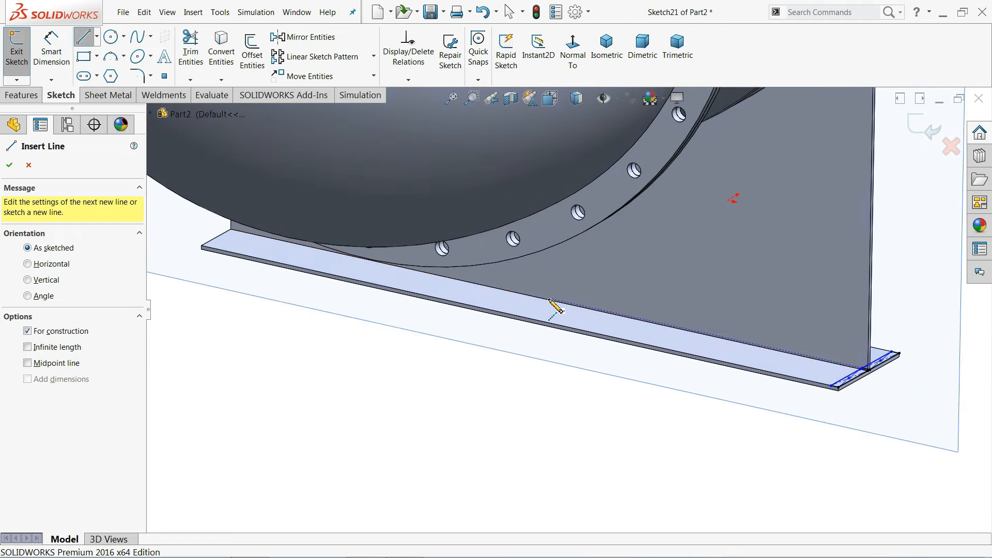
{"action": "left_click", "coordinate": [549, 298]}
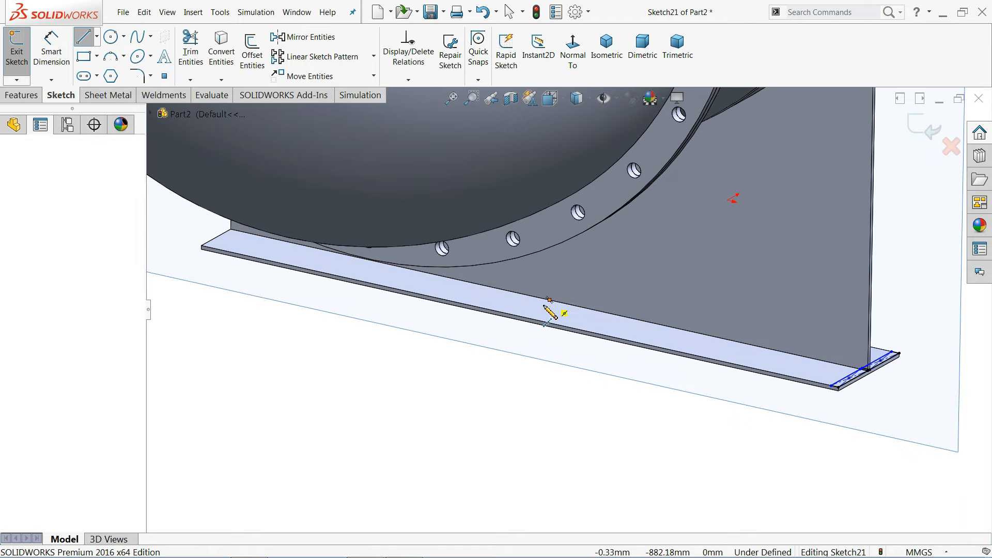
{"action": "scroll", "coordinate": [538, 317], "scroll_direction": "down", "scroll_amount": 2}
{"action": "left_click", "coordinate": [536, 315]}
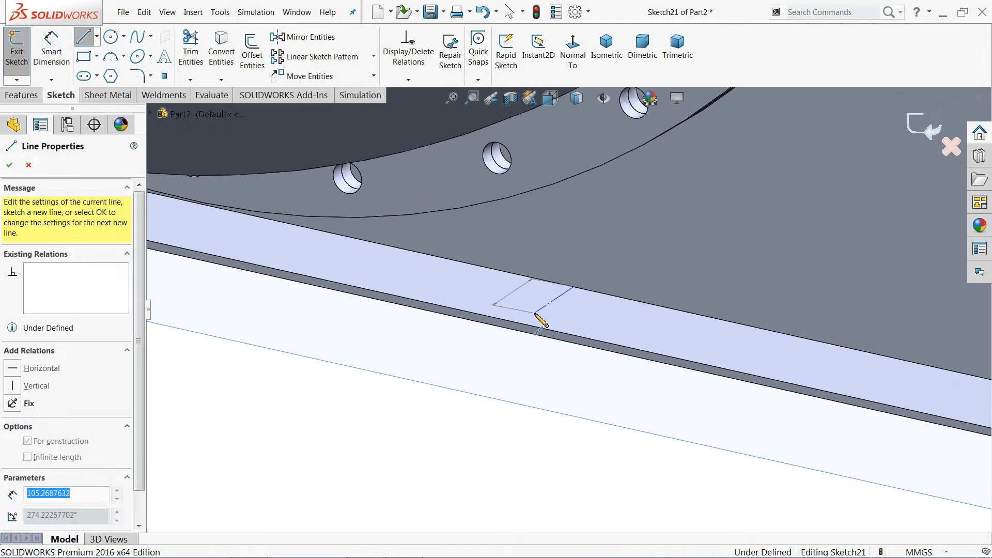
{"action": "scroll", "coordinate": [579, 349], "scroll_direction": "up", "scroll_amount": 4}
{"action": "key", "text": "Escape"}
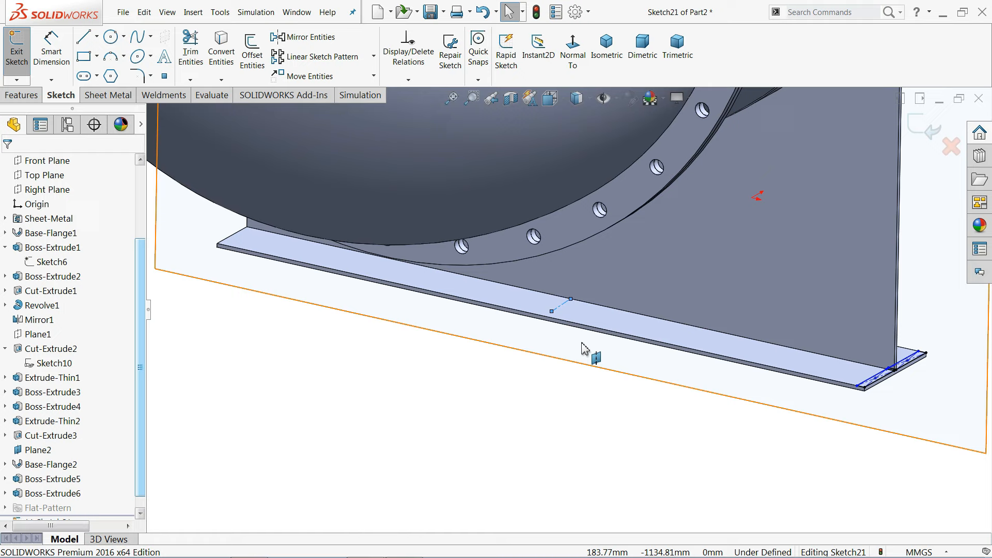
- Sketch a line about 943 mm long along the web plate's bottom edge, from the centerline's start point to the web plate's end corner
{"action": "key", "text": "l"}
{"action": "scroll", "coordinate": [718, 346], "scroll_direction": "down", "scroll_amount": 3}
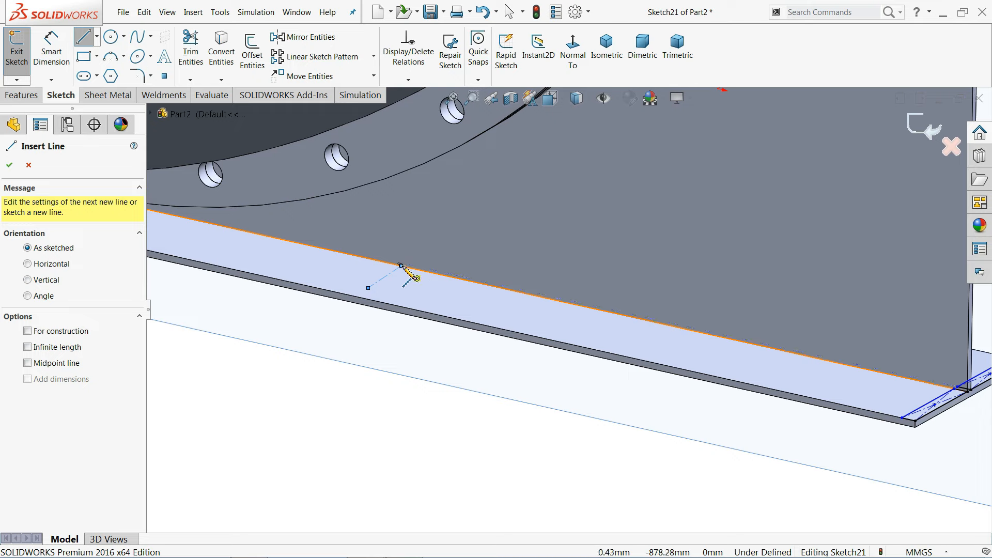
{"action": "left_click", "coordinate": [402, 265]}
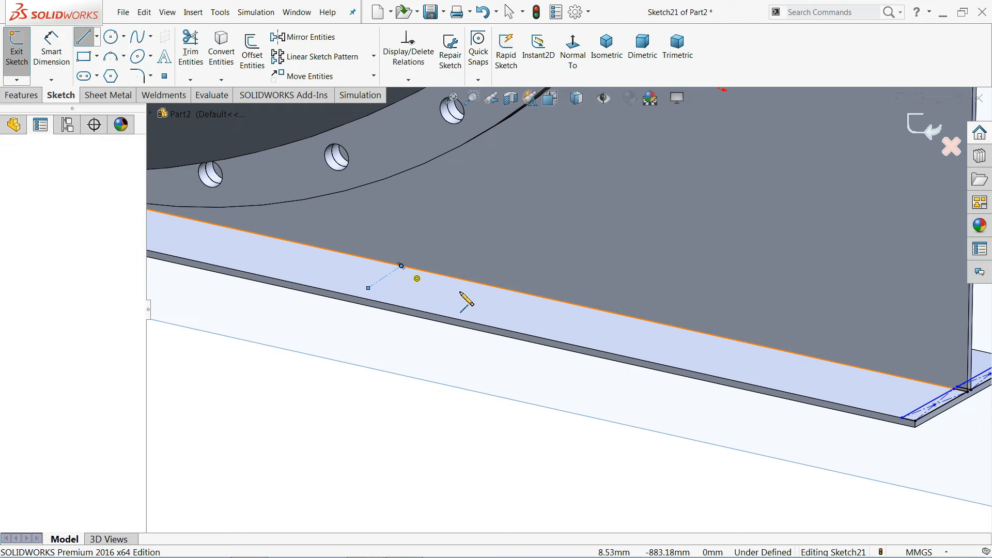
{"action": "left_click", "coordinate": [968, 392]}
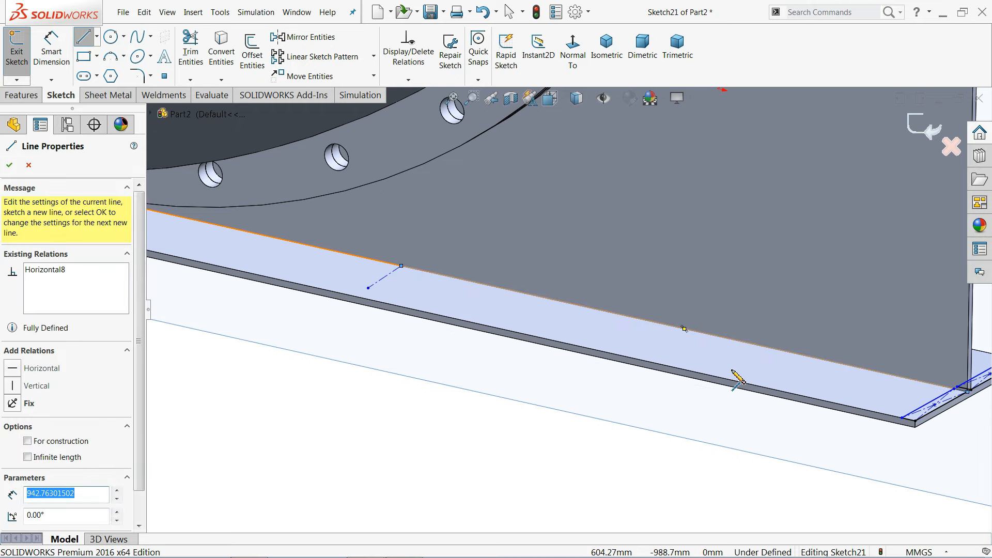
- Sketch a line about 80 mm long across the base plate's upper face, starting at the midpoint of the line along the web plate
{"action": "left_click", "coordinate": [685, 329]}
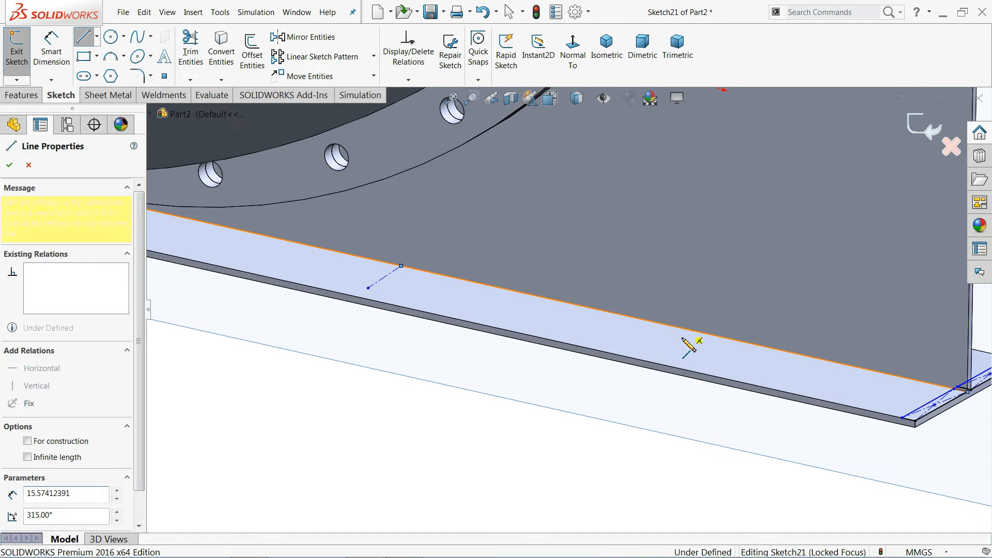
{"action": "left_click", "coordinate": [655, 344]}
{"action": "right_click", "coordinate": [664, 351]}
{"action": "left_click", "coordinate": [690, 356]}
{"action": "scroll", "coordinate": [695, 354], "scroll_direction": "down", "scroll_amount": 1}
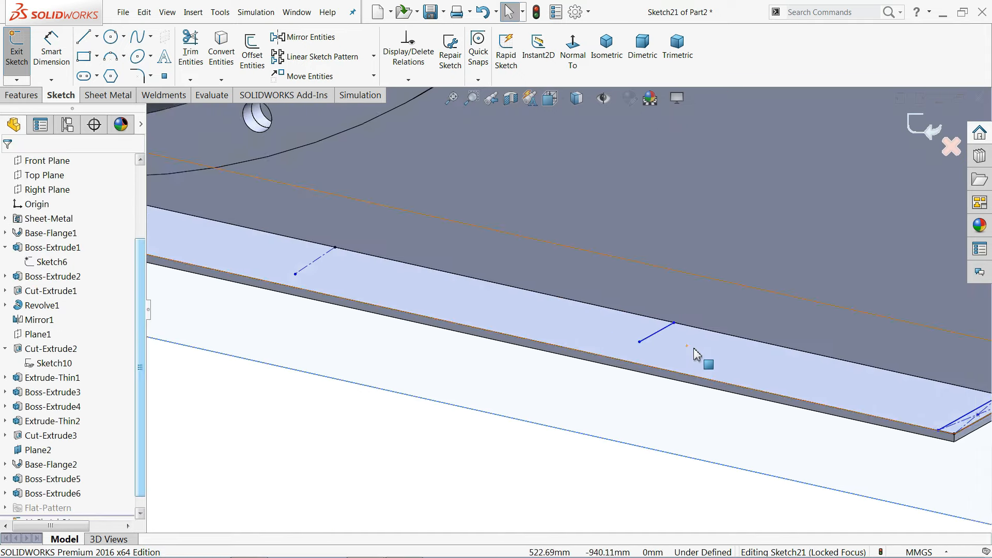
- Convert the line along the web plate's bottom edge and the short line at its midpoint to construction geometry
{"action": "scroll", "coordinate": [695, 354], "scroll_direction": "down", "scroll_amount": 1}
{"action": "left_click", "coordinate": [695, 317]}
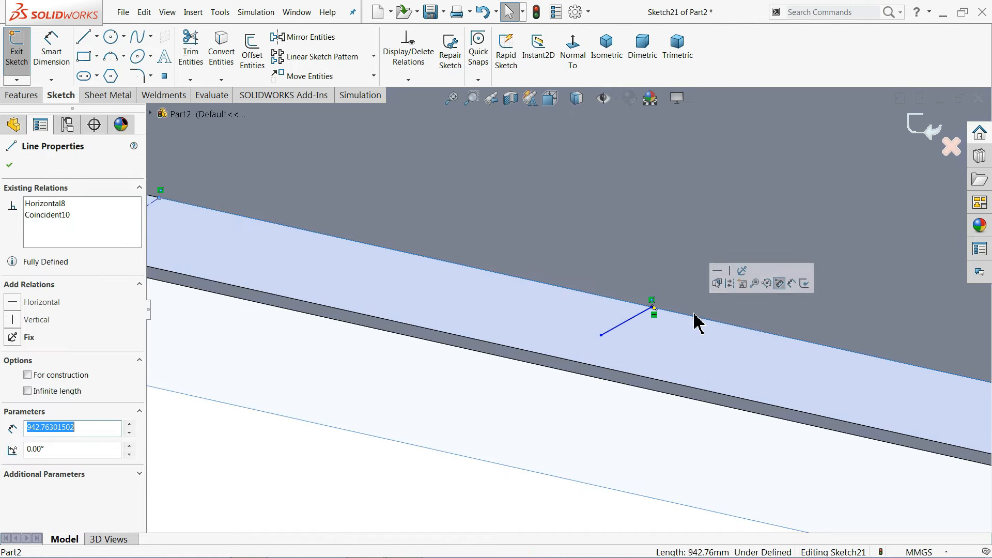
{"action": "left_click", "coordinate": [730, 283]}
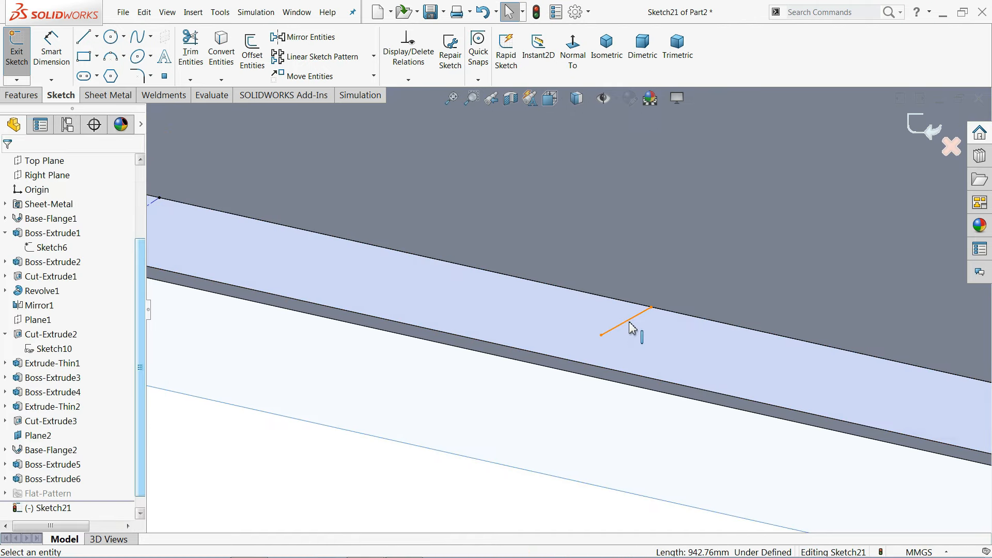
{"action": "left_click", "coordinate": [629, 326]}
{"action": "left_click", "coordinate": [672, 297]}
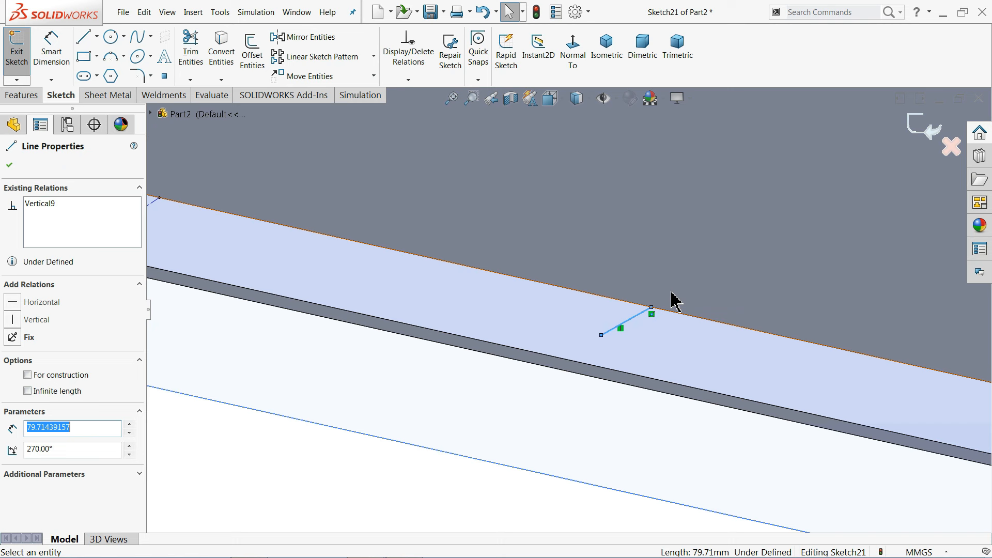
{"action": "scroll", "coordinate": [620, 344], "scroll_direction": "up", "scroll_amount": 3}
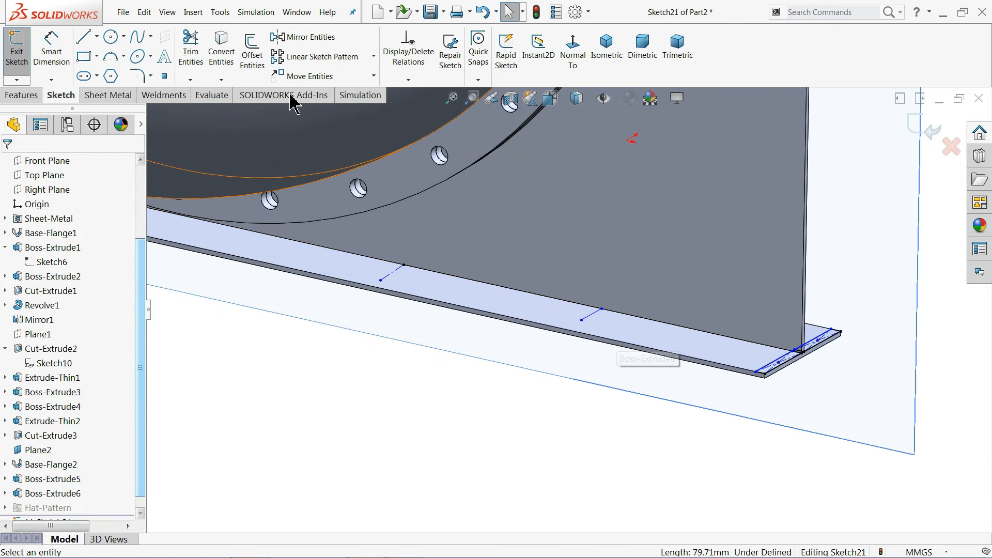
{"action": "left_click", "coordinate": [313, 37]}
{"action": "left_click_drag", "start_coordinate": [870, 304], "coordinate": [905, 346]}
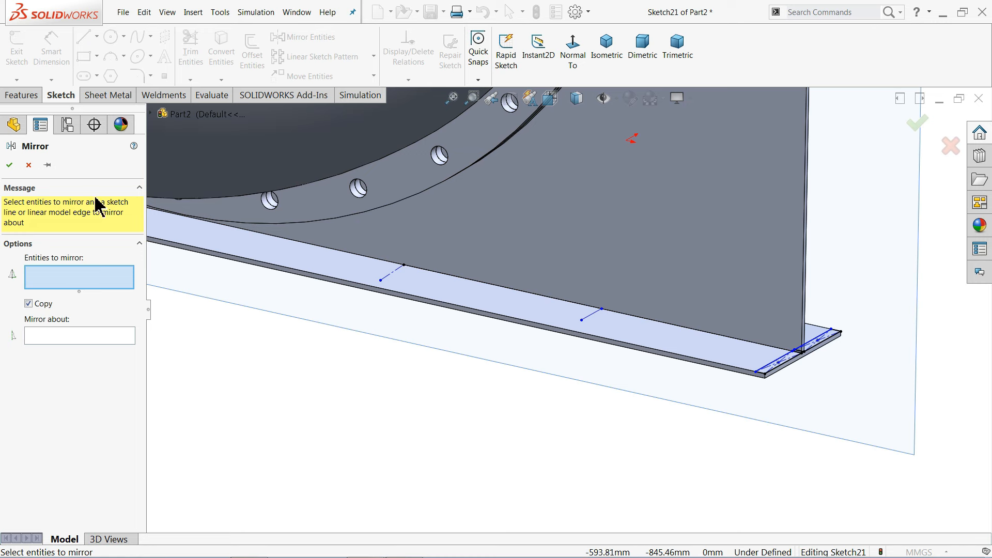
{"action": "left_click", "coordinate": [28, 165]}
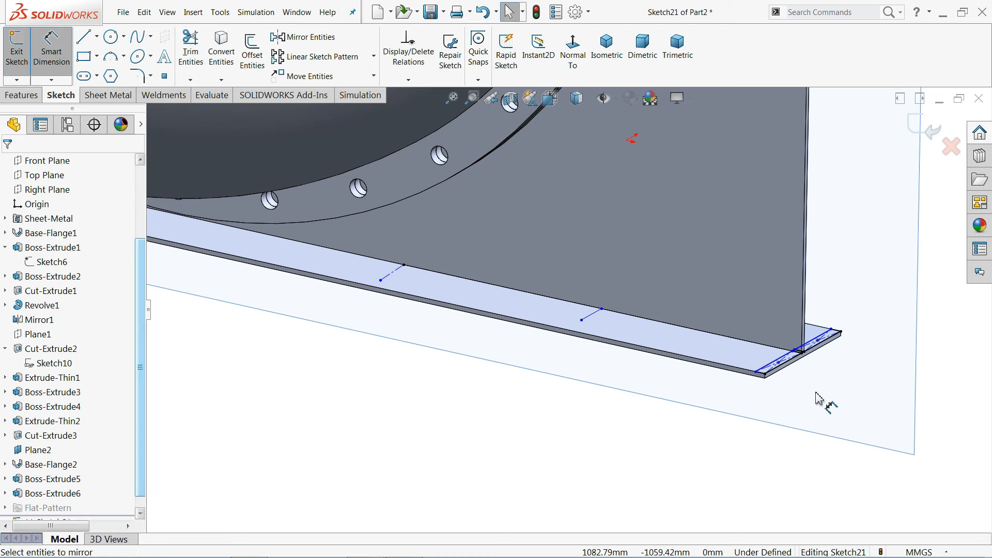
- Dimension the short side of the end rectangle at the base plate's corner to 10 mm
{"action": "scroll", "coordinate": [802, 354], "scroll_direction": "down", "scroll_amount": 3}
{"action": "scroll", "coordinate": [620, 385], "scroll_direction": "down", "scroll_amount": 2}
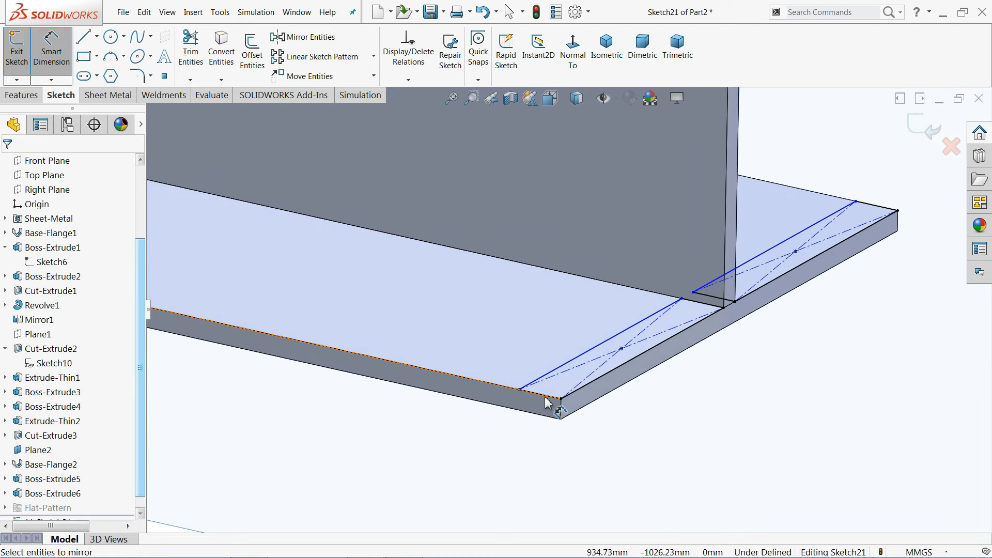
{"action": "left_click", "coordinate": [549, 402]}
{"action": "left_click", "coordinate": [497, 439]}
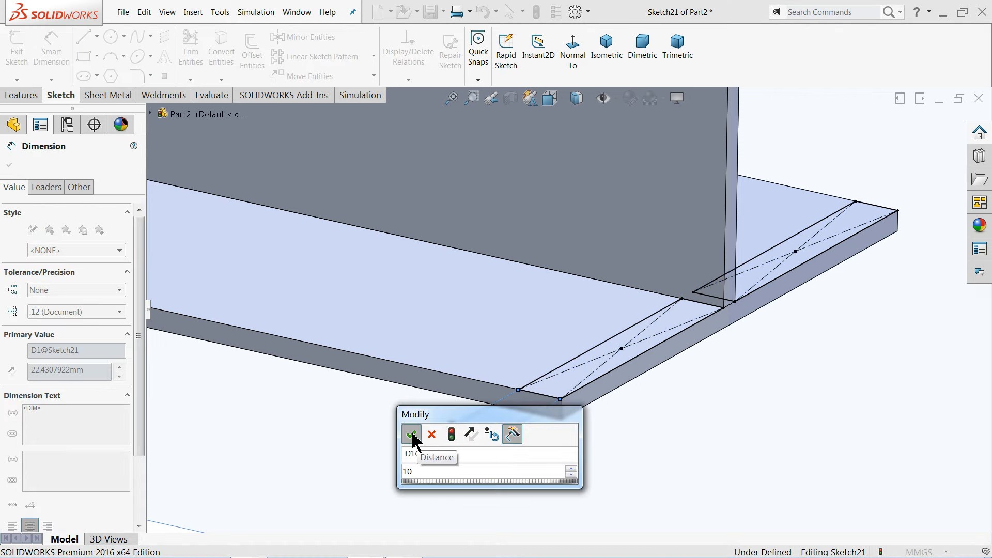
{"action": "left_click", "coordinate": [411, 435]}
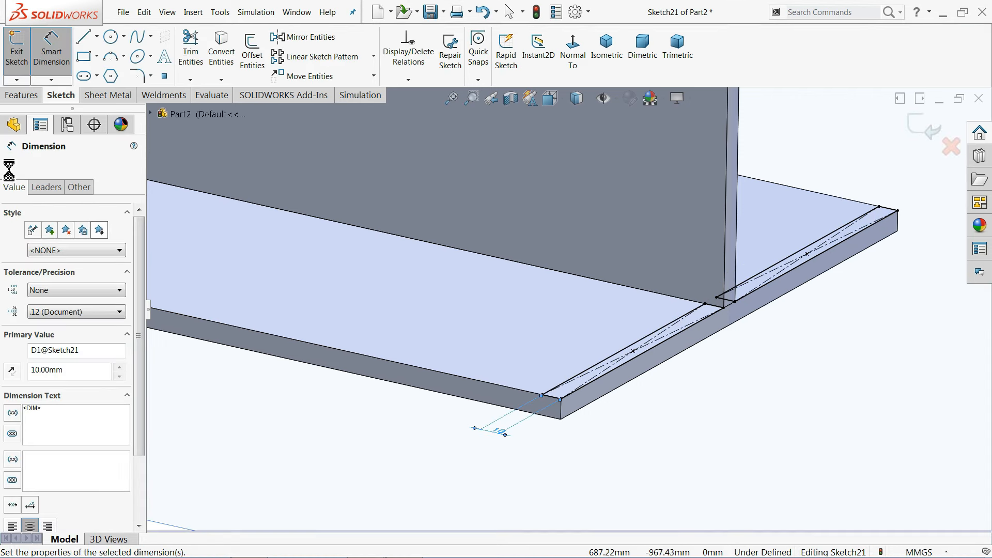
{"action": "left_click", "coordinate": [325, 38]}
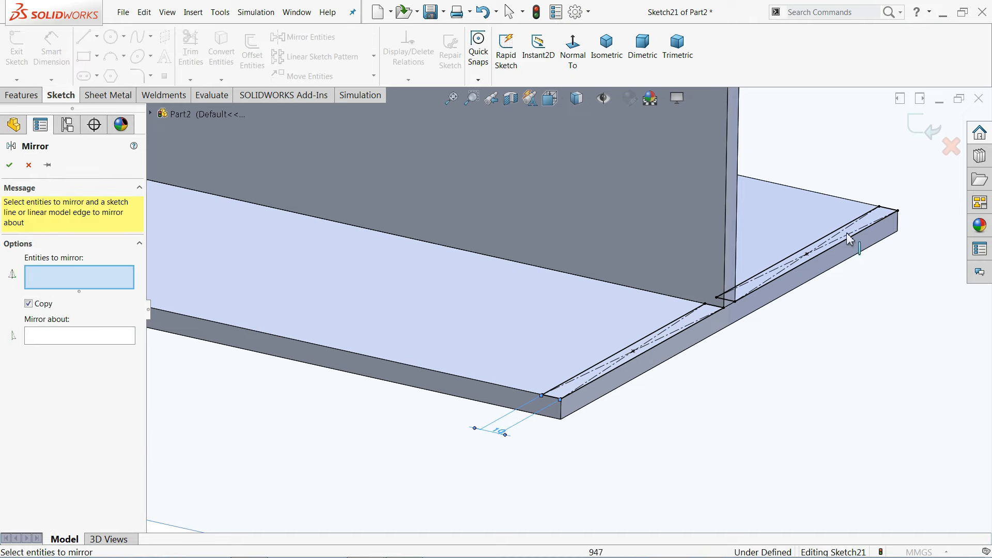
{"action": "mouse_move", "coordinate": [915, 176]}
{"action": "left_mouse_down"}
{"action": "mouse_move", "coordinate": [625, 362]}
{"action": "mouse_move", "coordinate": [449, 452]}
{"action": "left_mouse_up"}
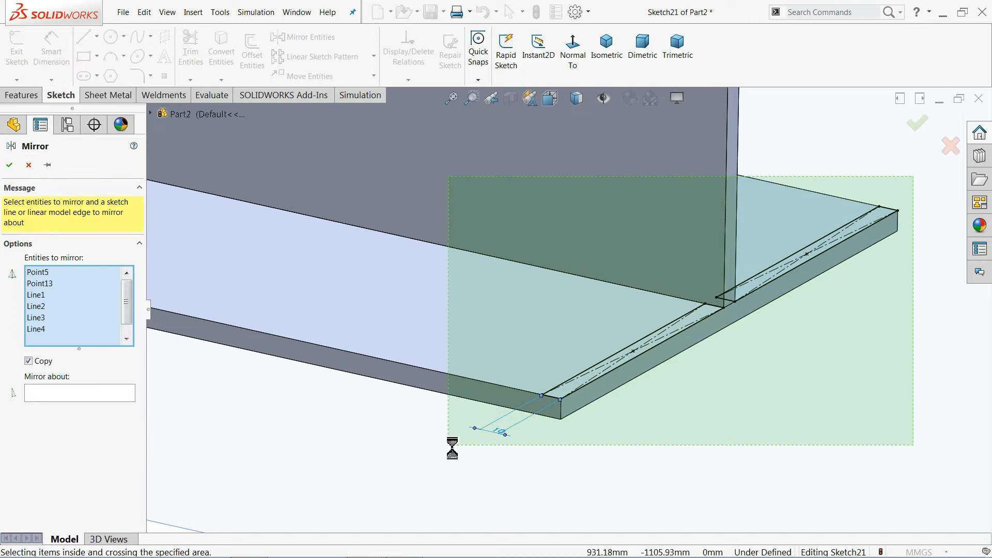
{"action": "scroll", "coordinate": [412, 377], "scroll_direction": "up", "scroll_amount": 5}
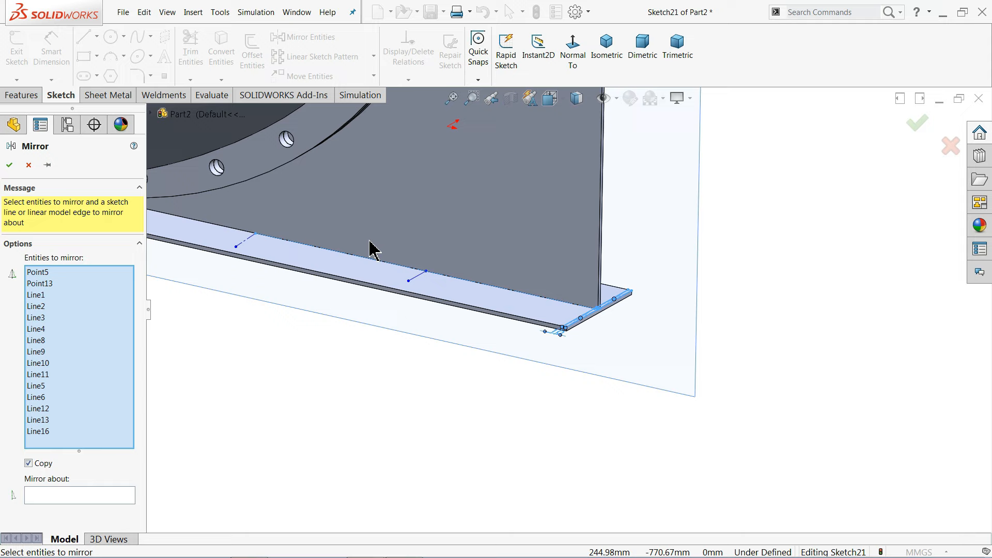
{"action": "scroll", "coordinate": [370, 253], "scroll_direction": "up", "scroll_amount": 4}
{"action": "scroll", "coordinate": [401, 272], "scroll_direction": "down", "scroll_amount": 6}
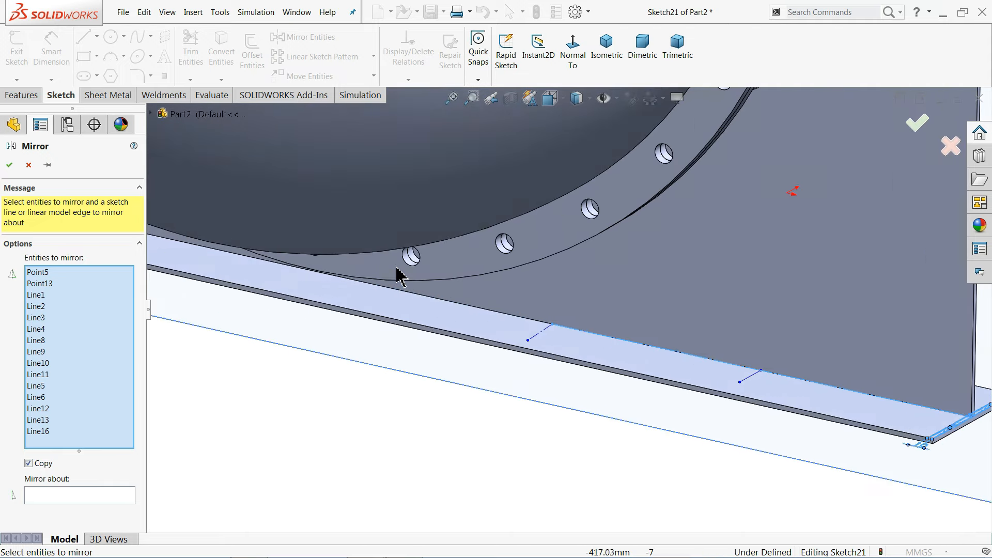
{"action": "left_click", "coordinate": [29, 165]}
- Add a Parallel relation between the centerline at the web plate's midpoint and the end rectangle's long inner side
{"action": "scroll", "coordinate": [543, 343], "scroll_direction": "down", "scroll_amount": 3}
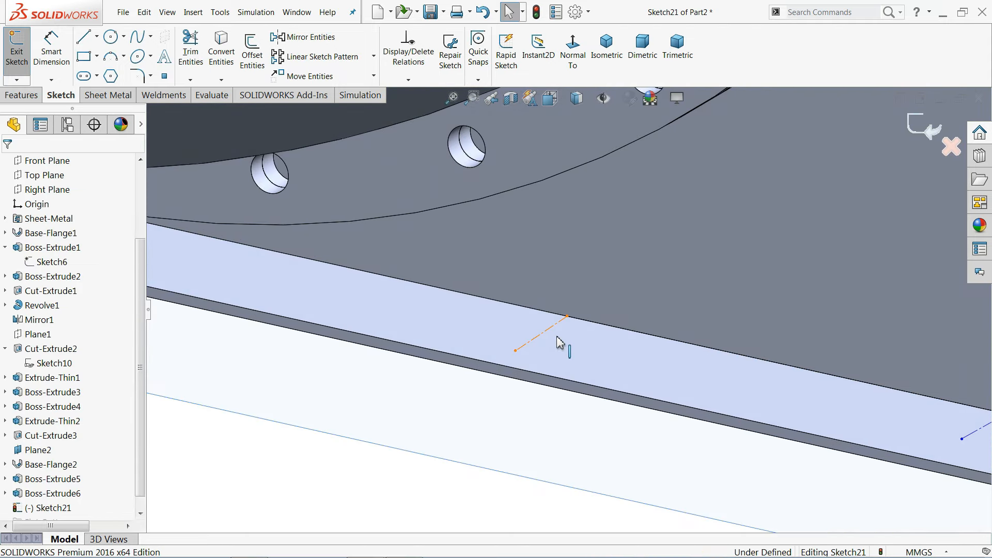
{"action": "left_click", "coordinate": [559, 342]}
{"action": "scroll", "coordinate": [691, 388], "scroll_direction": "up", "scroll_amount": 6}
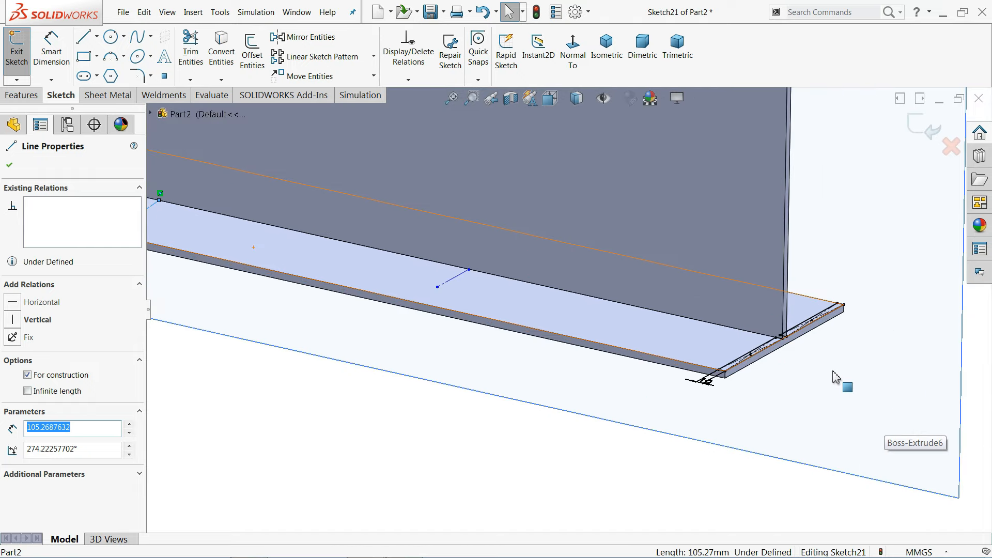
{"action": "left_click", "coordinate": [736, 363], "text": "ctrl"}
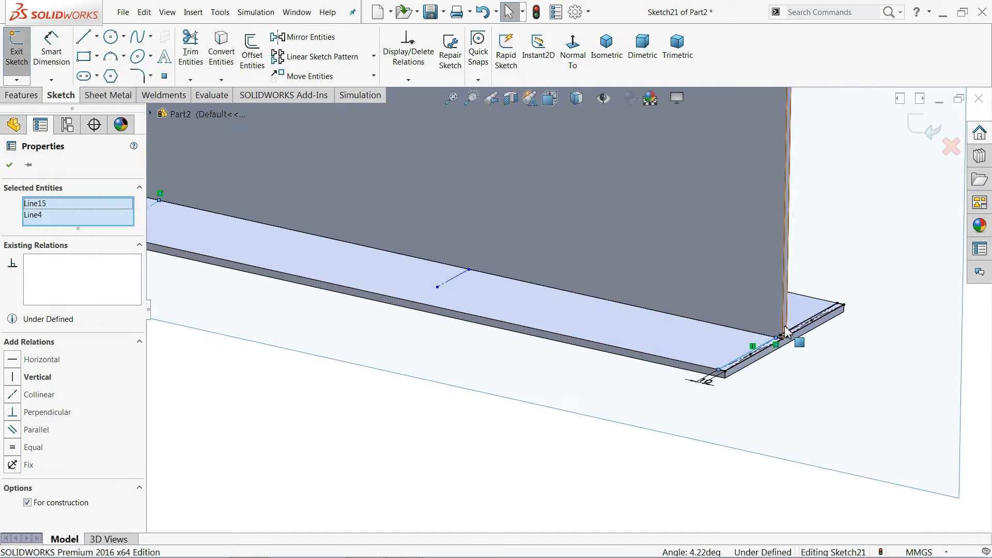
{"action": "left_click", "coordinate": [34, 428]}
{"action": "scroll", "coordinate": [342, 402], "scroll_direction": "up", "scroll_amount": 3}
{"action": "scroll", "coordinate": [386, 292], "scroll_direction": "up", "scroll_amount": 1}
{"action": "scroll", "coordinate": [352, 281], "scroll_direction": "down", "scroll_amount": 1}
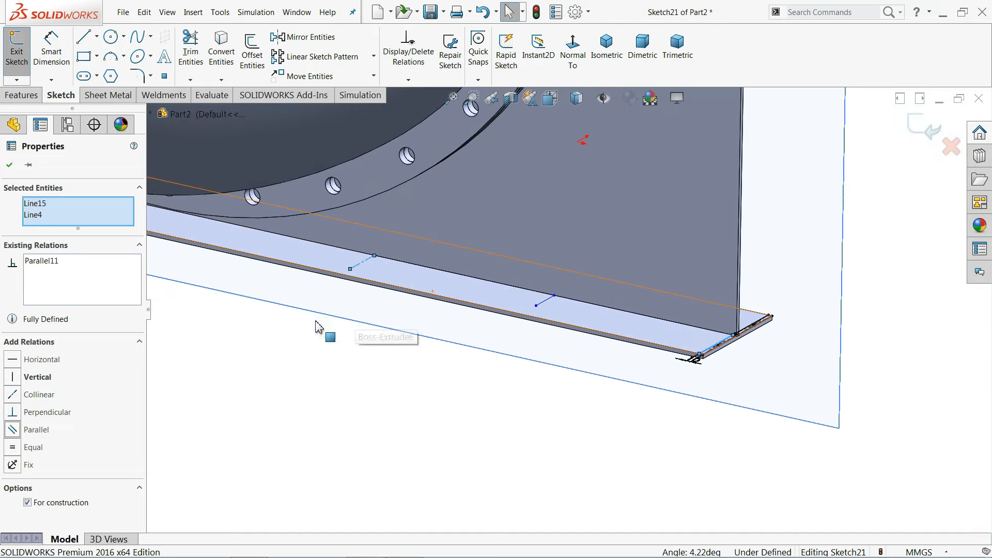
{"action": "left_click", "coordinate": [10, 166]}
- Add a Parallel relation between the short quarter-point construction line and the centerline at the web plate's midpoint
{"action": "scroll", "coordinate": [470, 289], "scroll_direction": "down", "scroll_amount": 1}
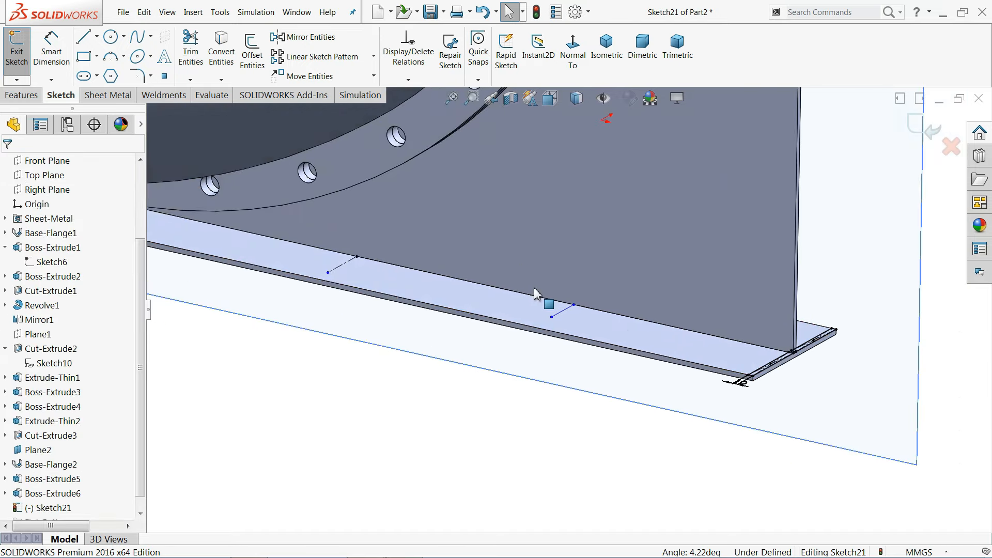
{"action": "left_click", "coordinate": [563, 311]}
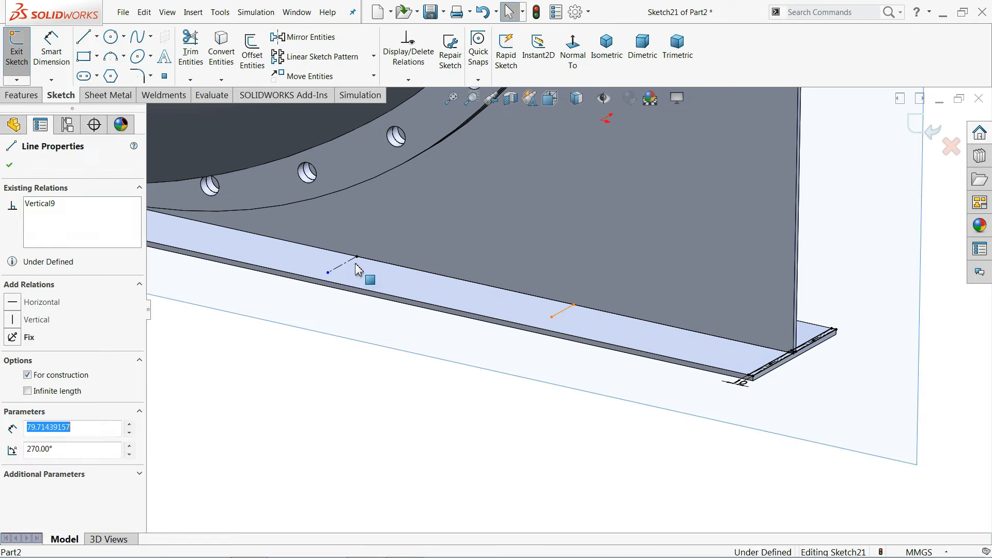
{"action": "left_click", "coordinate": [342, 264], "text": "ctrl"}
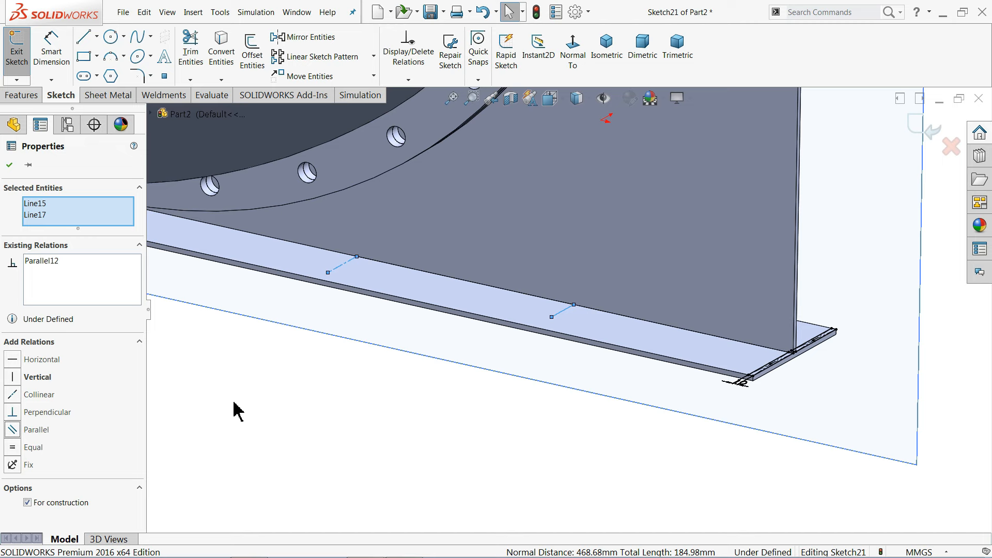
{"action": "left_click", "coordinate": [407, 365]}
{"action": "scroll", "coordinate": [553, 314], "scroll_direction": "down", "scroll_amount": 2}
{"action": "scroll", "coordinate": [543, 326], "scroll_direction": "up", "scroll_amount": 5}
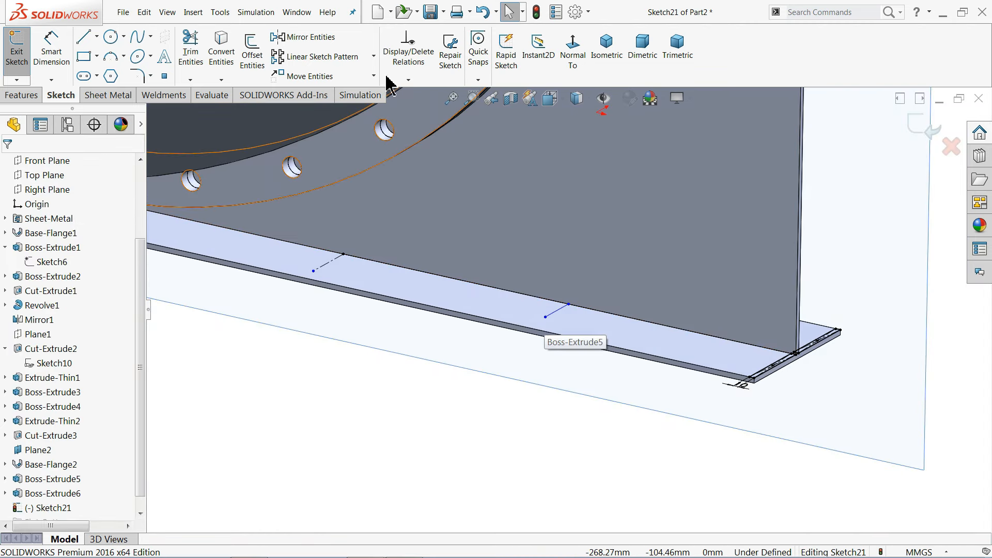
- Mirror the two end rectangles about the centerline at the web plate's midpoint, copying them to the base plate's opposite end
{"action": "left_click", "coordinate": [331, 37]}
{"action": "mouse_move", "coordinate": [869, 301]}
{"action": "left_mouse_down"}
{"action": "mouse_move", "coordinate": [790, 381]}
{"action": "mouse_move", "coordinate": [723, 414]}
{"action": "left_mouse_up"}
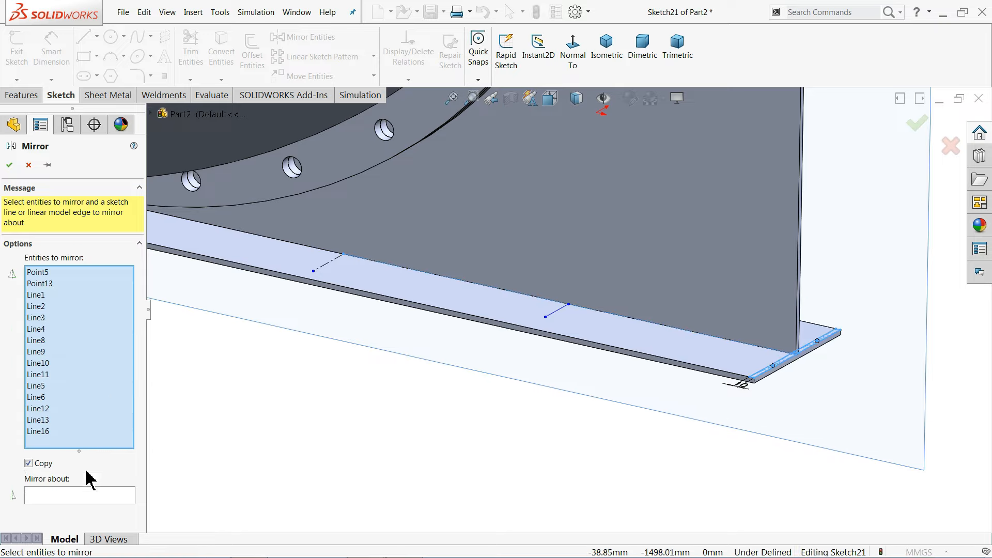
{"action": "left_click", "coordinate": [78, 497]}
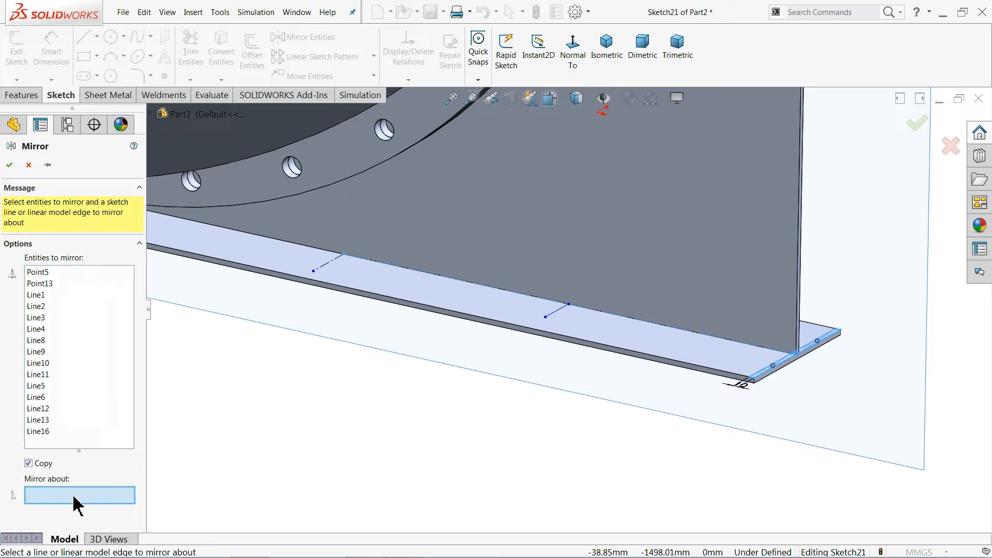
{"action": "left_click", "coordinate": [327, 271]}
{"action": "scroll", "coordinate": [329, 272], "scroll_direction": "up", "scroll_amount": 4}
{"action": "scroll", "coordinate": [269, 256], "scroll_direction": "up", "scroll_amount": 2}
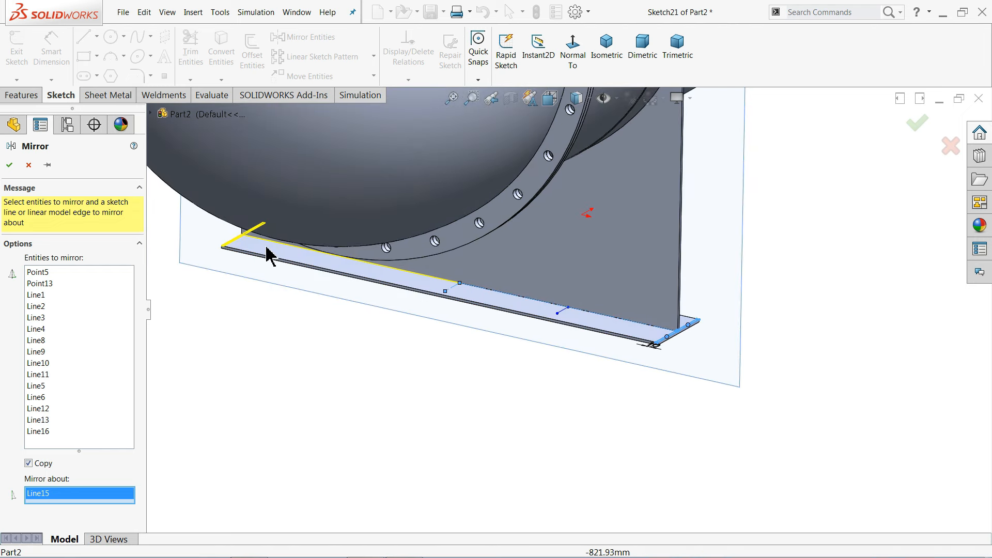
{"action": "scroll", "coordinate": [268, 253], "scroll_direction": "down", "scroll_amount": 3}
{"action": "left_click", "coordinate": [10, 165]}
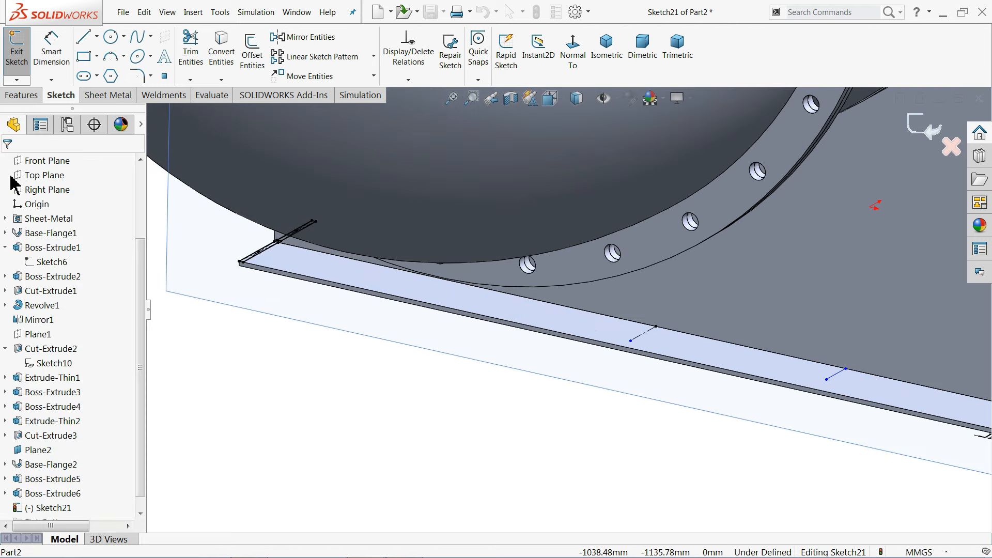
- Mirror the two end rectangles about the short quarter-point construction line, copying them to the middle of the base plate
{"action": "scroll", "coordinate": [486, 328], "scroll_direction": "up", "scroll_amount": 3}
{"action": "scroll", "coordinate": [870, 361], "scroll_direction": "down", "scroll_amount": 1}
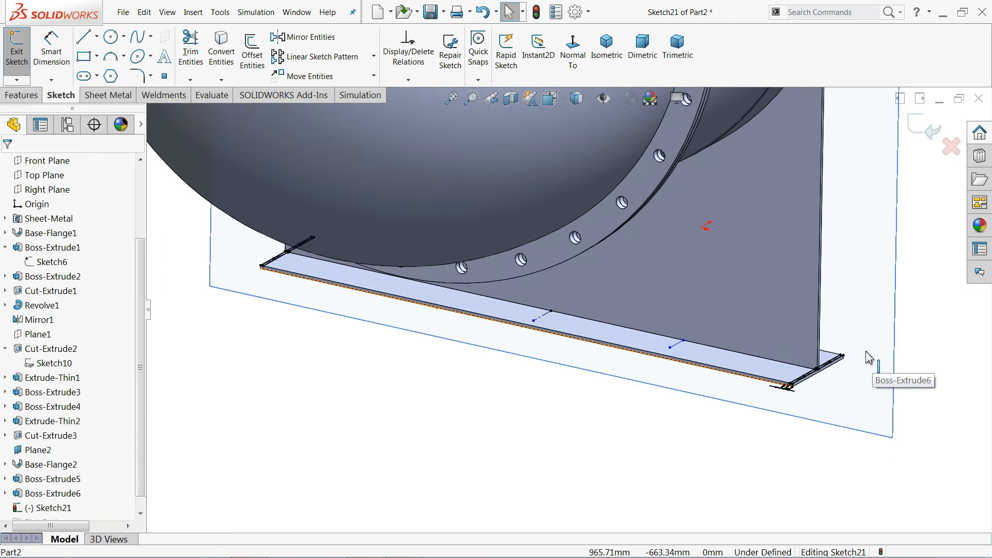
{"action": "left_click", "coordinate": [332, 41]}
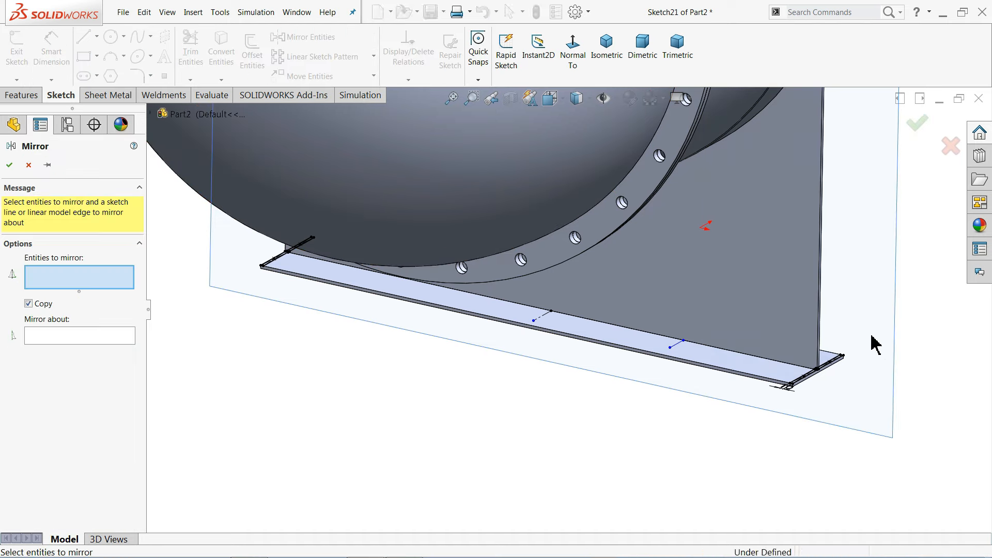
{"action": "left_click_drag", "start_coordinate": [875, 343], "coordinate": [737, 410]}
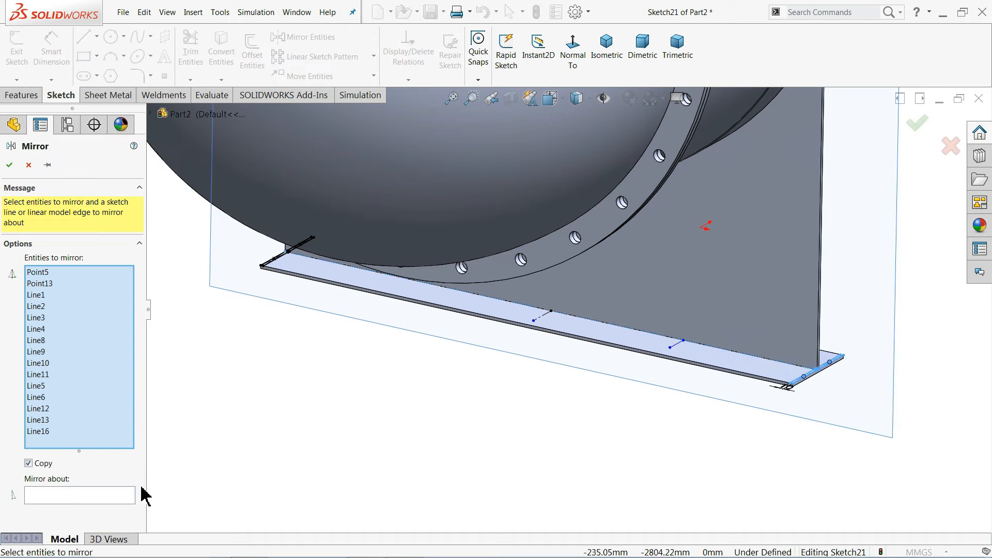
{"action": "left_click", "coordinate": [103, 497]}
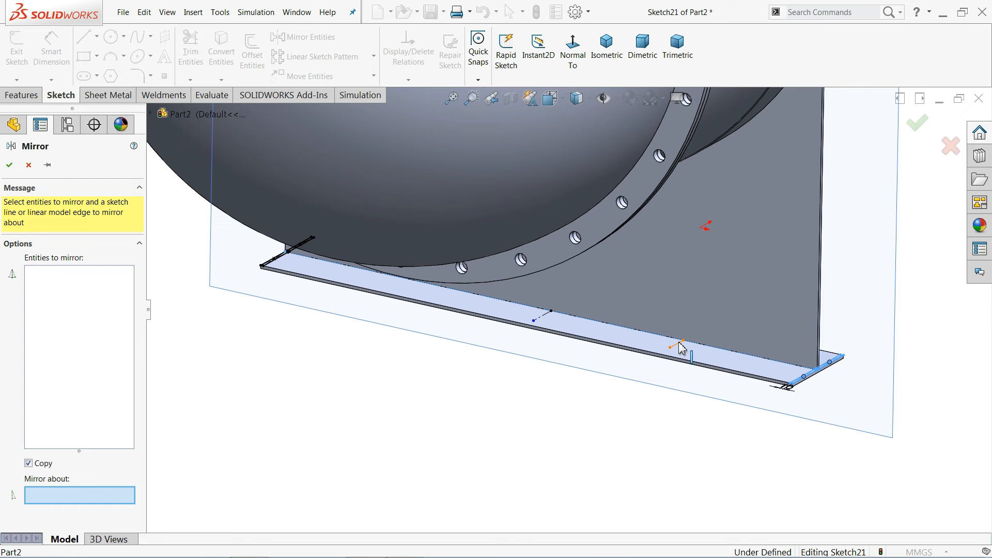
{"action": "left_click", "coordinate": [541, 317]}
{"action": "scroll", "coordinate": [539, 323], "scroll_direction": "down", "scroll_amount": 2}
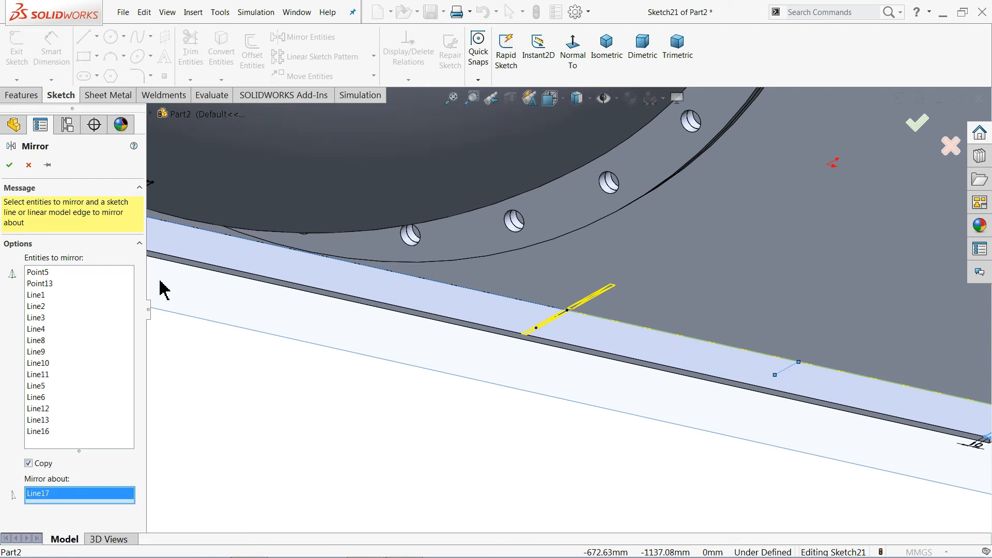
{"action": "left_click", "coordinate": [4, 170]}
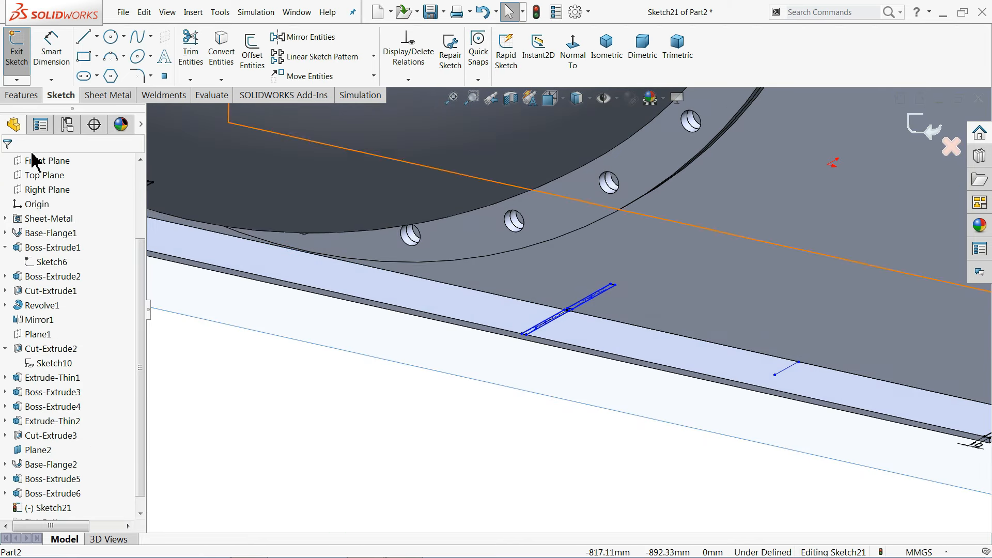
- Extrude the stiffener profiles with the Up To Surface end condition, ending on the underside of the curved saddle plate
{"action": "left_click", "coordinate": [27, 96]}
{"action": "left_click", "coordinate": [23, 49]}
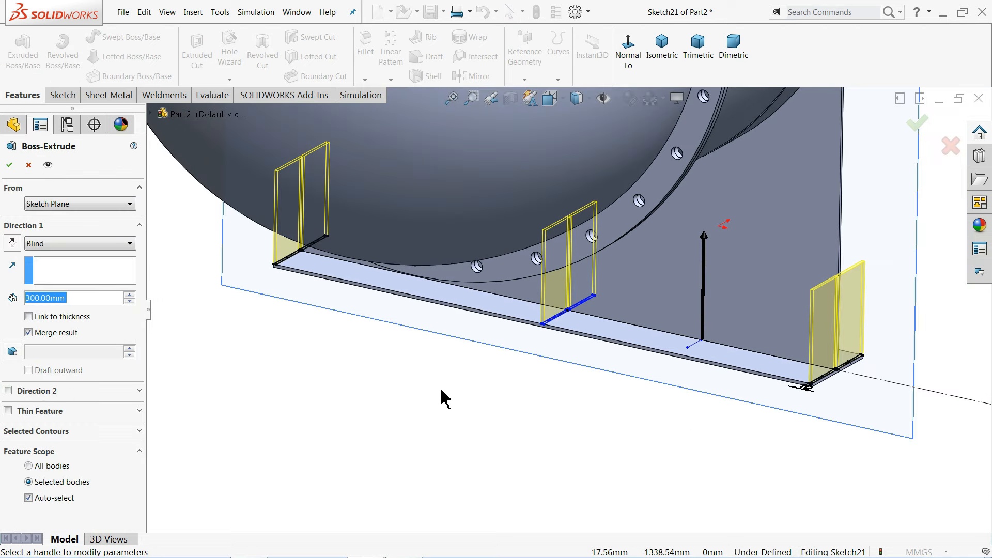
{"action": "left_click", "coordinate": [77, 243]}
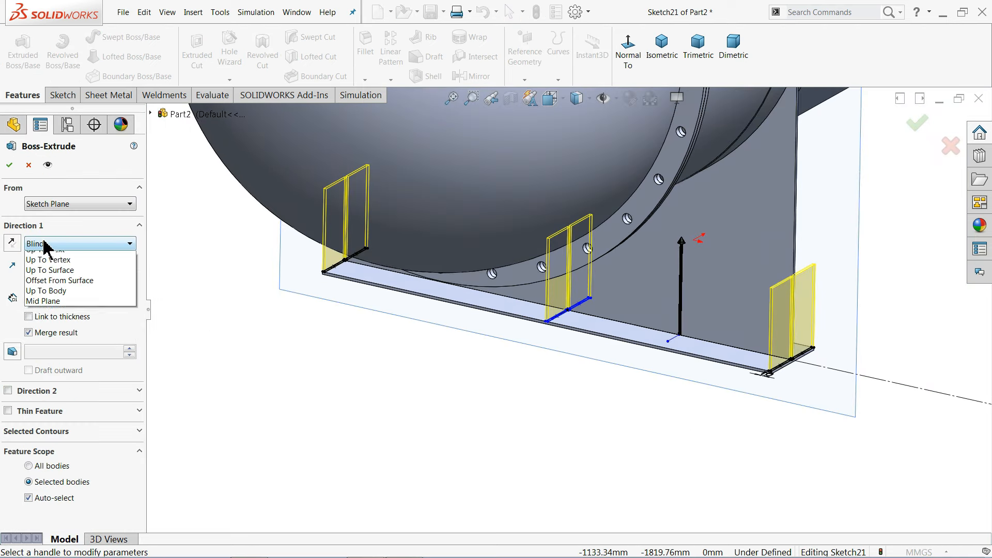
{"action": "left_click", "coordinate": [67, 305]}
{"action": "middle_click_drag", "start_coordinate": [467, 430], "coordinate": [457, 383]}
{"action": "scroll", "coordinate": [584, 313], "scroll_direction": "up", "scroll_amount": 5}
{"action": "scroll", "coordinate": [646, 222], "scroll_direction": "down", "scroll_amount": 5}
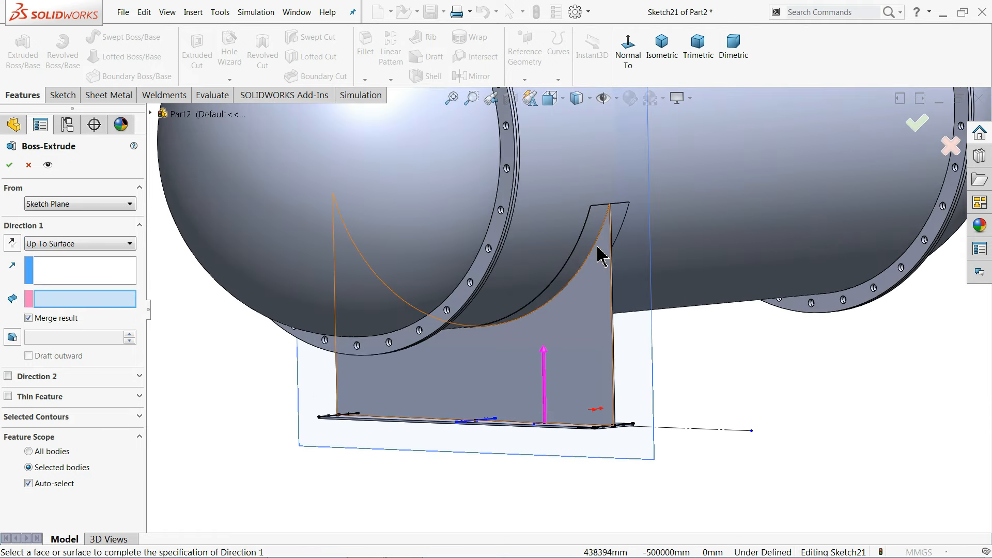
{"action": "left_click", "coordinate": [589, 245]}
{"action": "scroll", "coordinate": [527, 279], "scroll_direction": "down", "scroll_amount": 3}
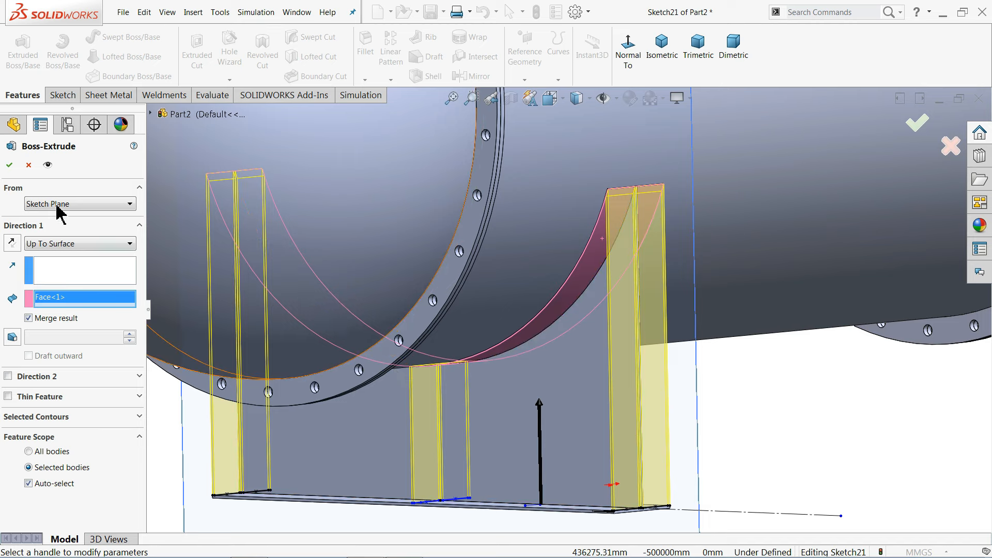
{"action": "left_click", "coordinate": [9, 165]}
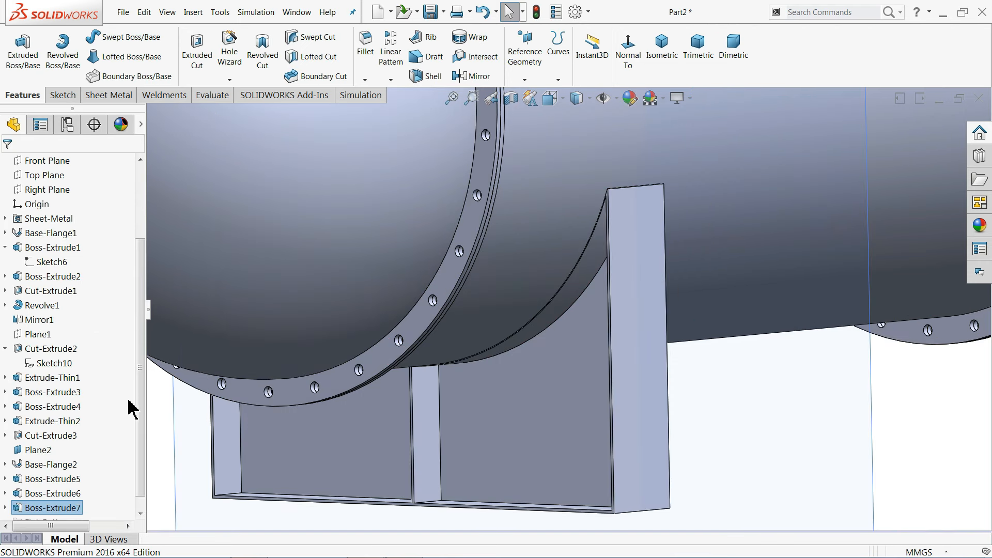
- Edit the stiffener extrusion to turn off Merge result, keeping the stiffeners as separate bodies
{"action": "left_click_drag", "start_coordinate": [138, 426], "coordinate": [138, 437]}
{"action": "left_click", "coordinate": [18, 493]}
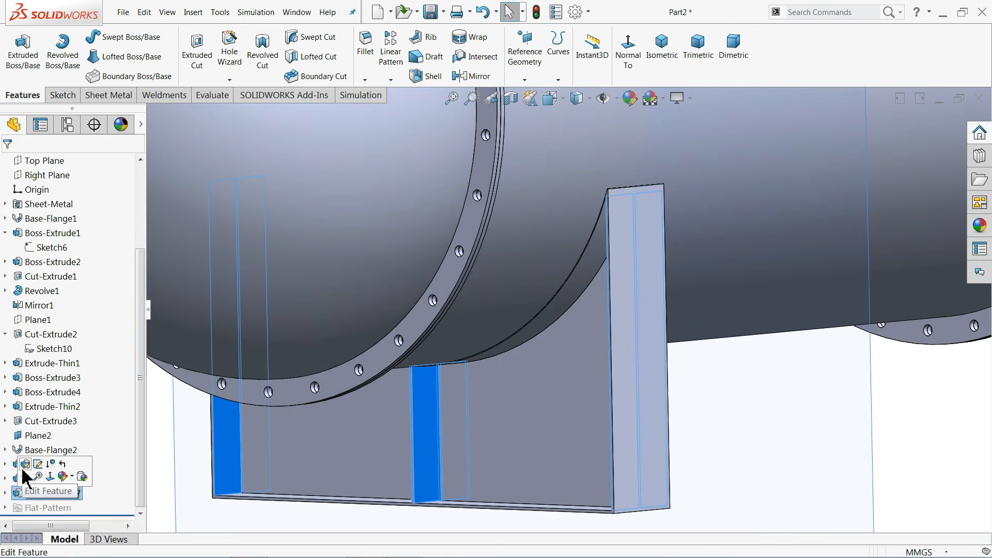
{"action": "left_click", "coordinate": [22, 467]}
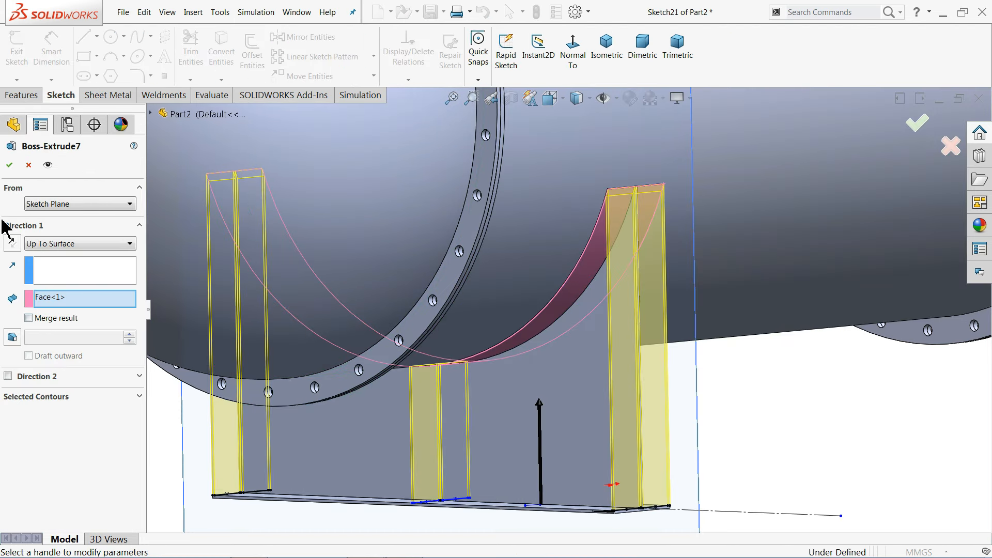
{"action": "left_click", "coordinate": [10, 166]}
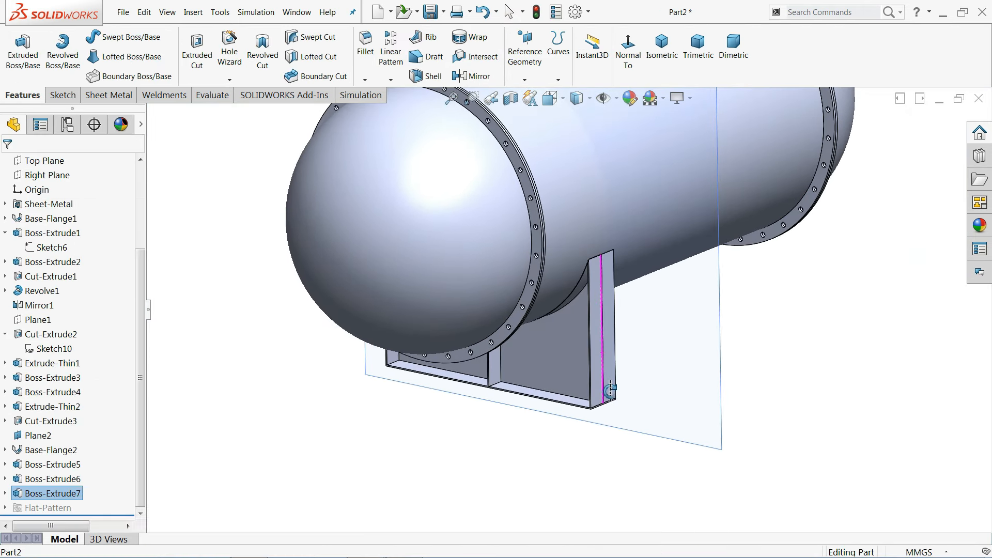
- Hide Plane2 at the saddle's web plate
{"action": "scroll", "coordinate": [637, 259], "scroll_direction": "down", "scroll_amount": 3}
{"action": "left_click", "coordinate": [388, 127]}
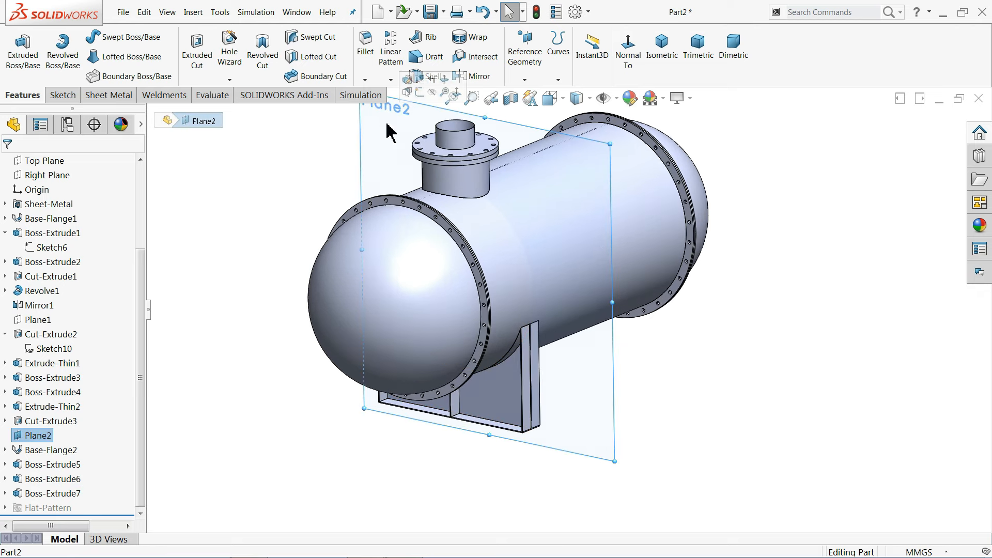
{"action": "left_click", "coordinate": [432, 92]}
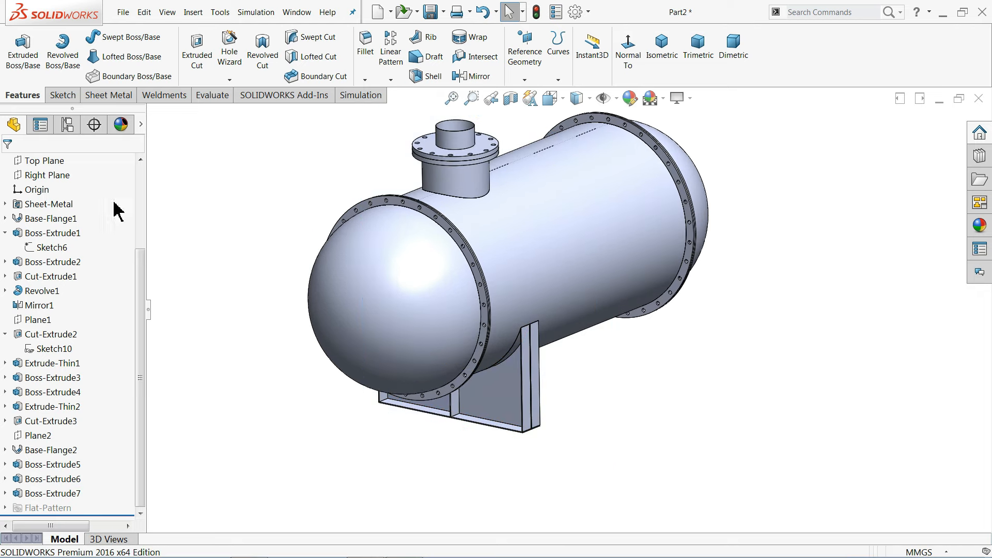
- Set up a body mirror about the Front Plane, including the curved saddle plate, web plate and the two stiffeners at one end
{"action": "left_click_drag", "start_coordinate": [140, 289], "coordinate": [147, 218]}
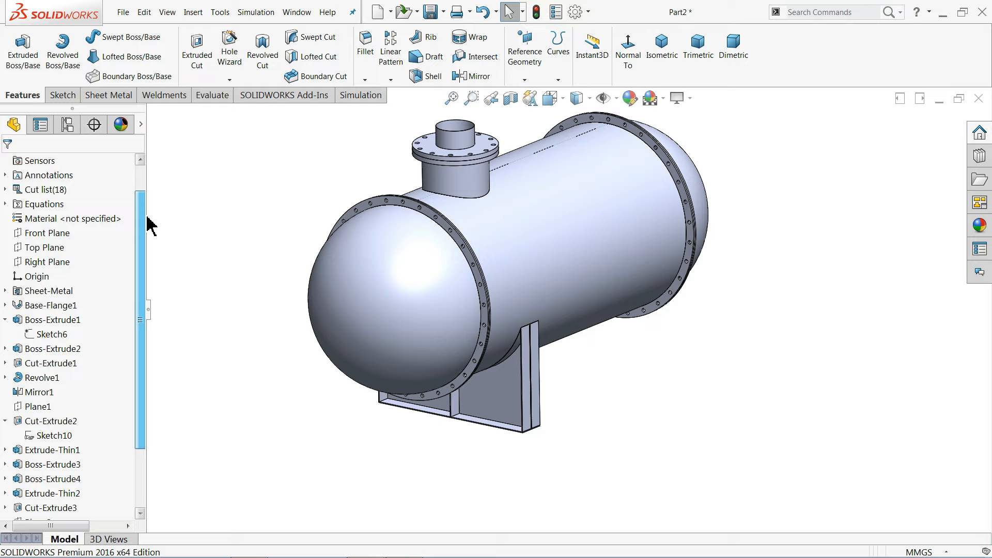
{"action": "left_click", "coordinate": [45, 235]}
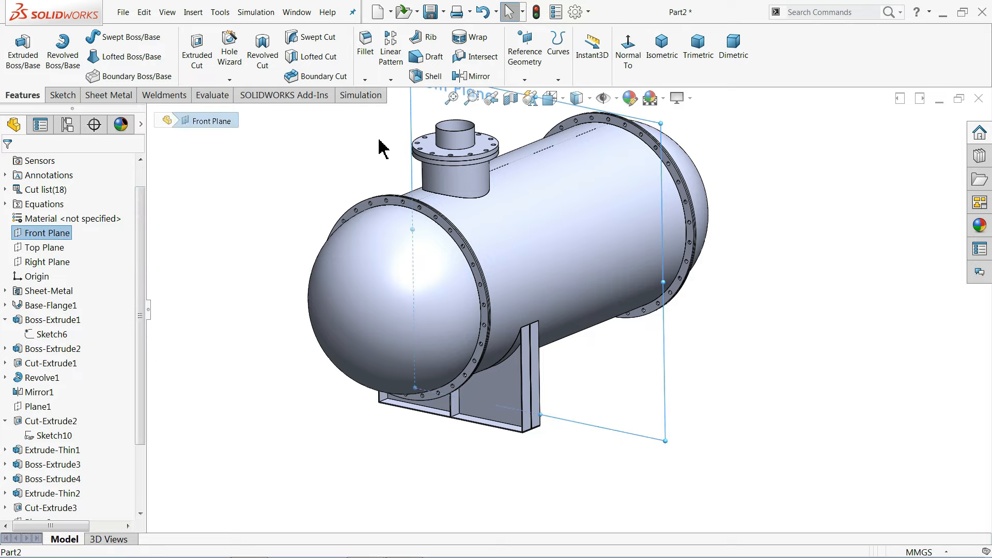
{"action": "left_click", "coordinate": [470, 75]}
{"action": "scroll", "coordinate": [543, 354], "scroll_direction": "down", "scroll_amount": 5}
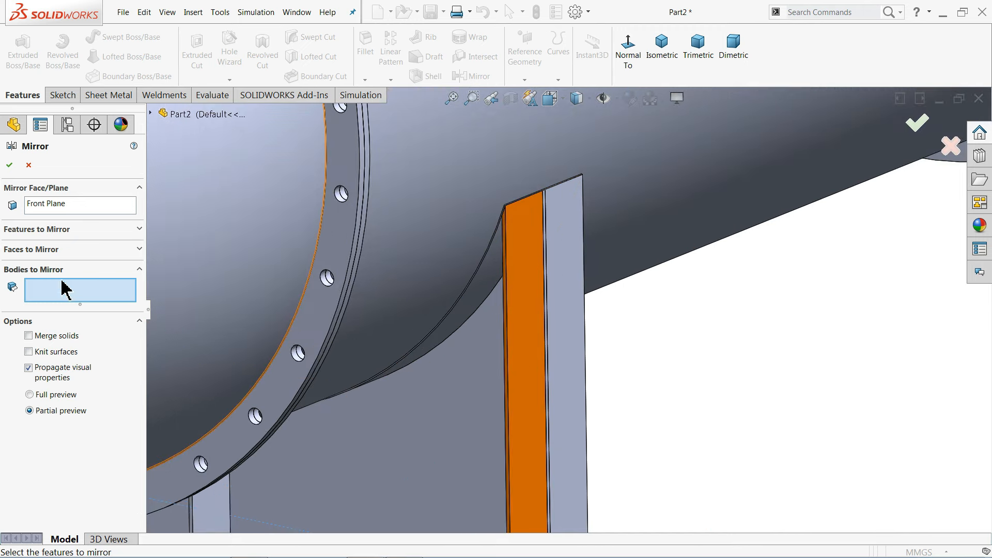
{"action": "left_click", "coordinate": [485, 307]}
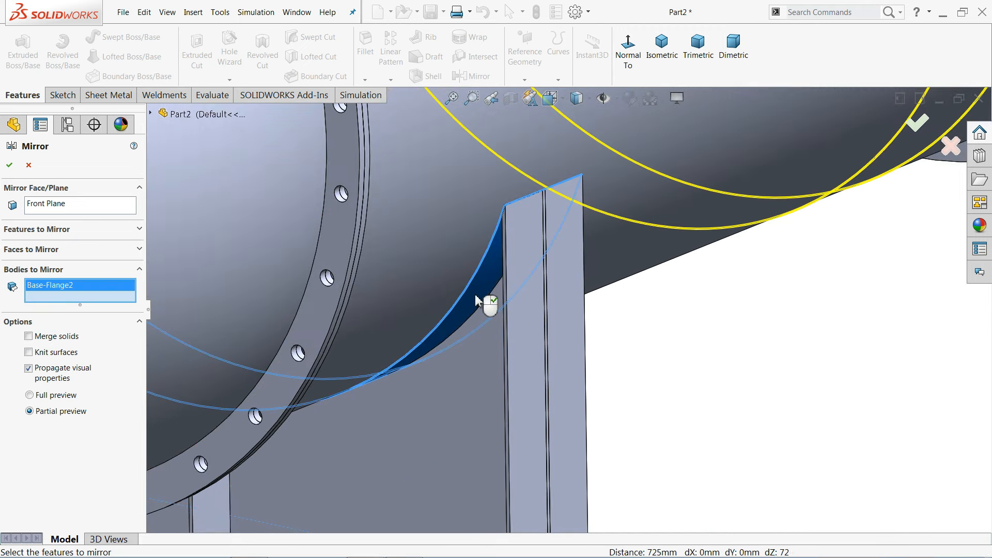
{"action": "left_click", "coordinate": [516, 355]}
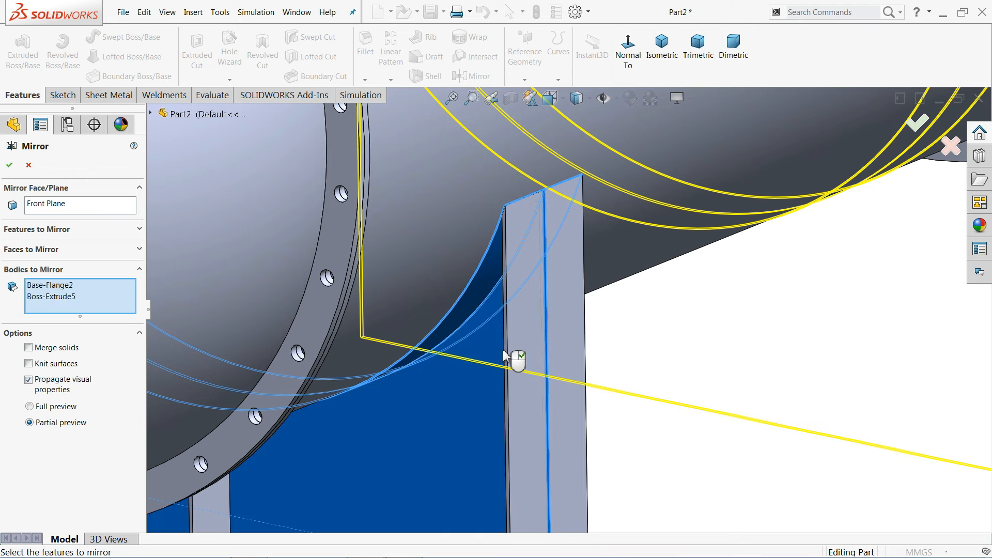
{"action": "left_click", "coordinate": [531, 350]}
{"action": "left_click", "coordinate": [573, 364]}
{"action": "scroll", "coordinate": [572, 363], "scroll_direction": "up", "scroll_amount": 5}
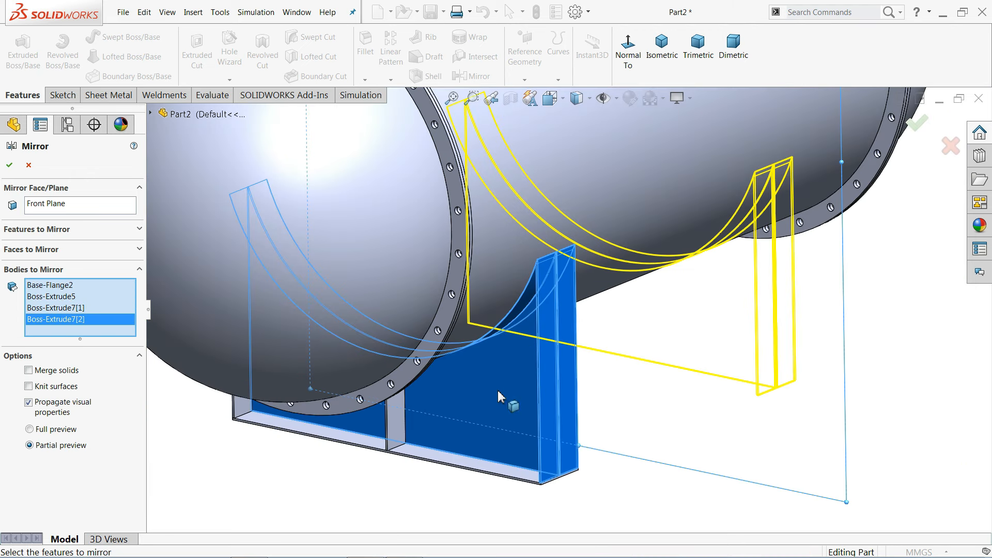
- Include the base plate and the four remaining stiffeners in the mirrored bodies and complete the saddle mirror without merging solids
{"action": "left_click", "coordinate": [400, 432]}
{"action": "left_click", "coordinate": [412, 460]}
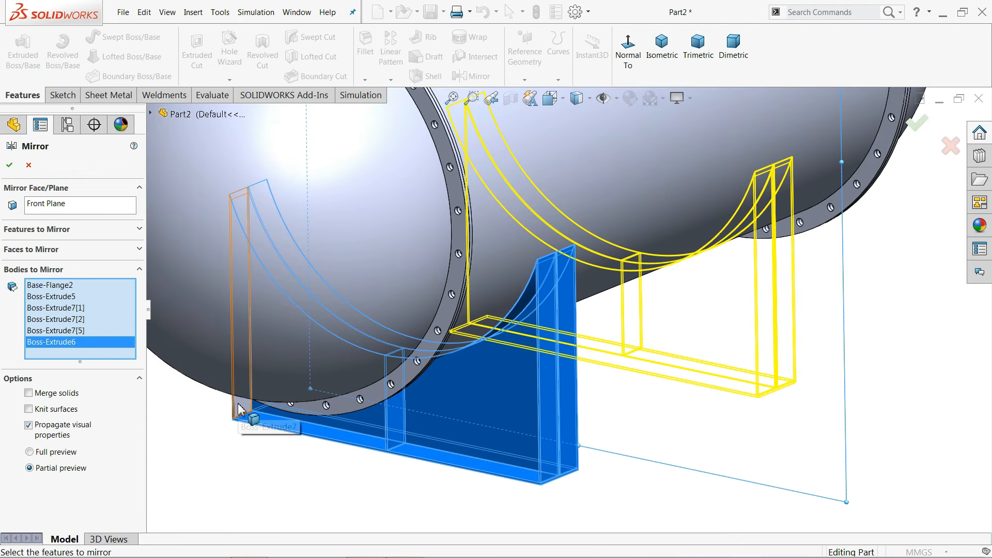
{"action": "left_click", "coordinate": [238, 410]}
{"action": "middle_click_drag", "start_coordinate": [563, 410], "coordinate": [472, 414]}
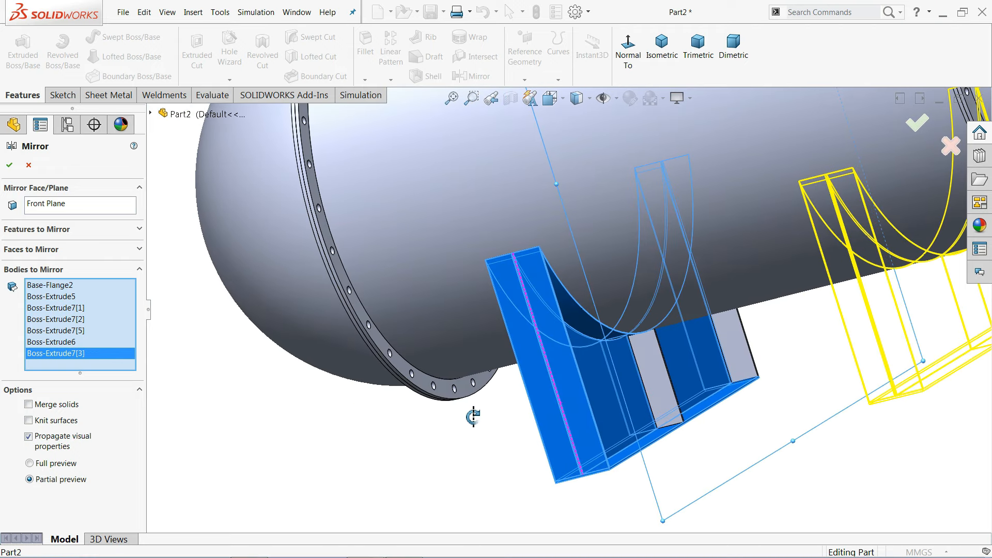
{"action": "left_click", "coordinate": [744, 367]}
{"action": "left_click", "coordinate": [665, 399]}
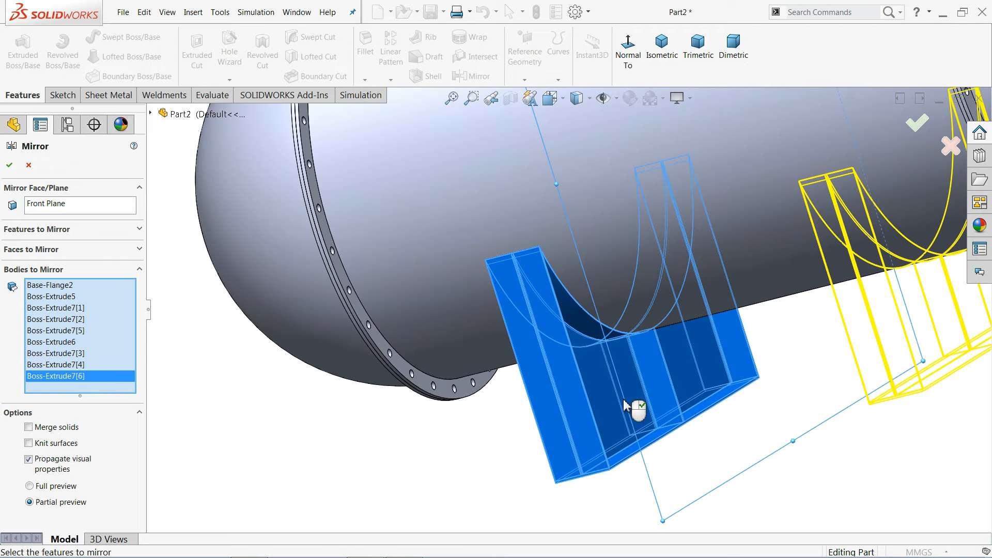
{"action": "middle_click_drag", "start_coordinate": [631, 410], "coordinate": [691, 405]}
{"action": "scroll", "coordinate": [692, 408], "scroll_direction": "up", "scroll_amount": 4}
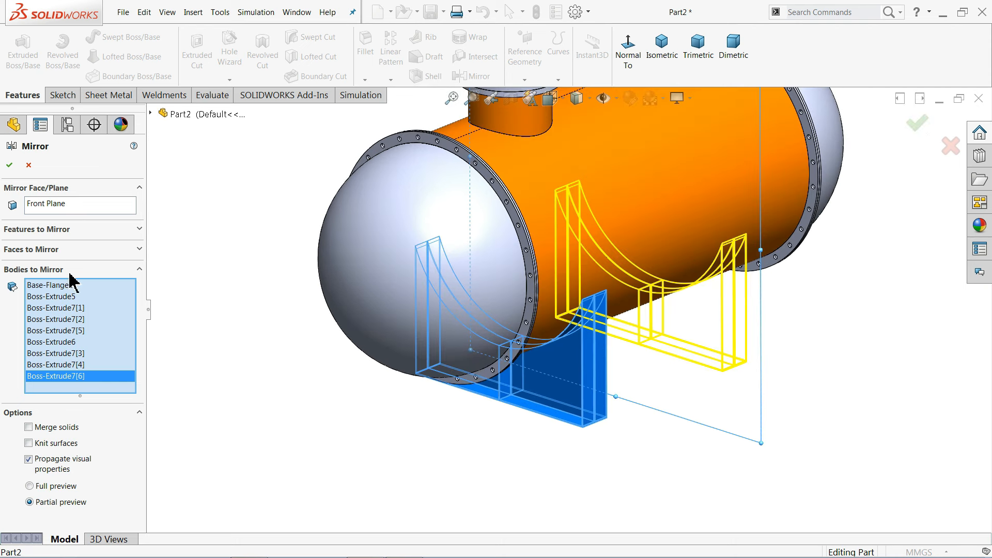
{"action": "left_click", "coordinate": [9, 165]}
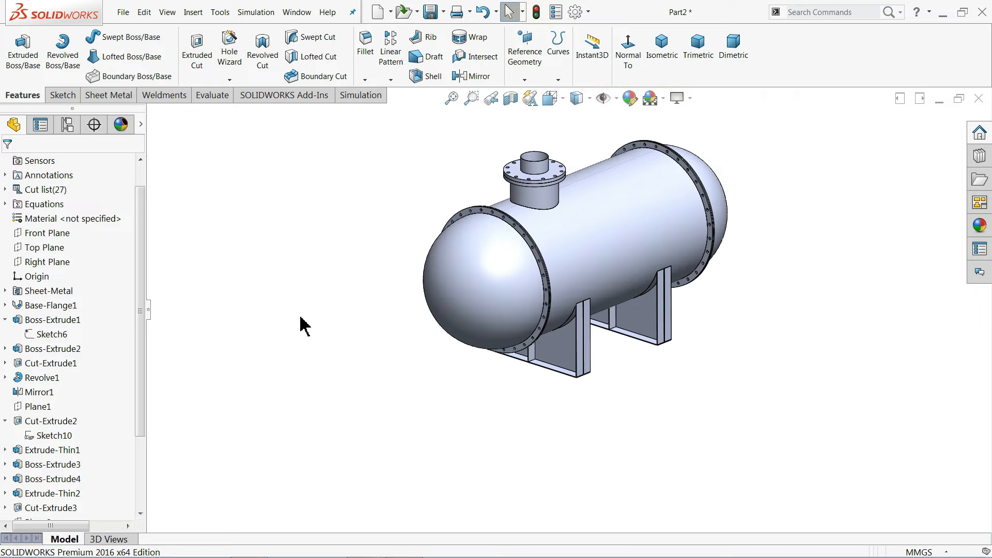
- Switch to the tank.PDF drawing in Adobe Reader and check the ladder dimensions
{"action": "middle_click_drag", "start_coordinate": [581, 216], "coordinate": [612, 281]}
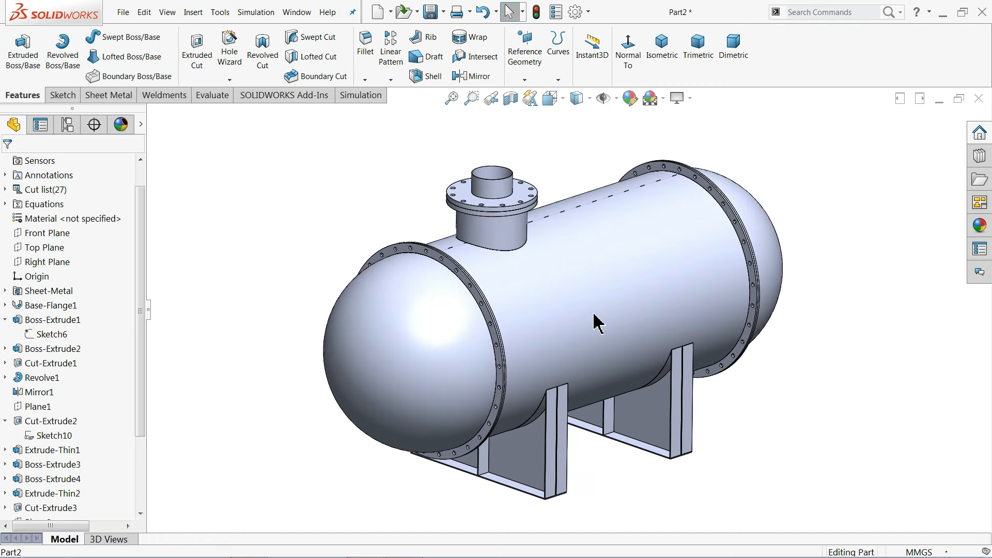
{"action": "scroll", "coordinate": [595, 321], "scroll_direction": "down", "scroll_amount": 2}
{"action": "left_click", "coordinate": [943, 14]}
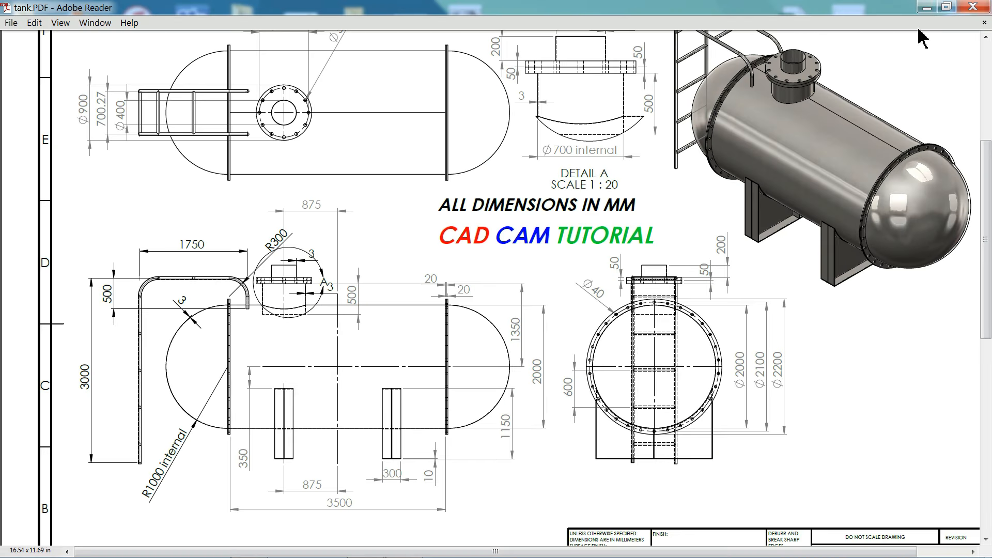
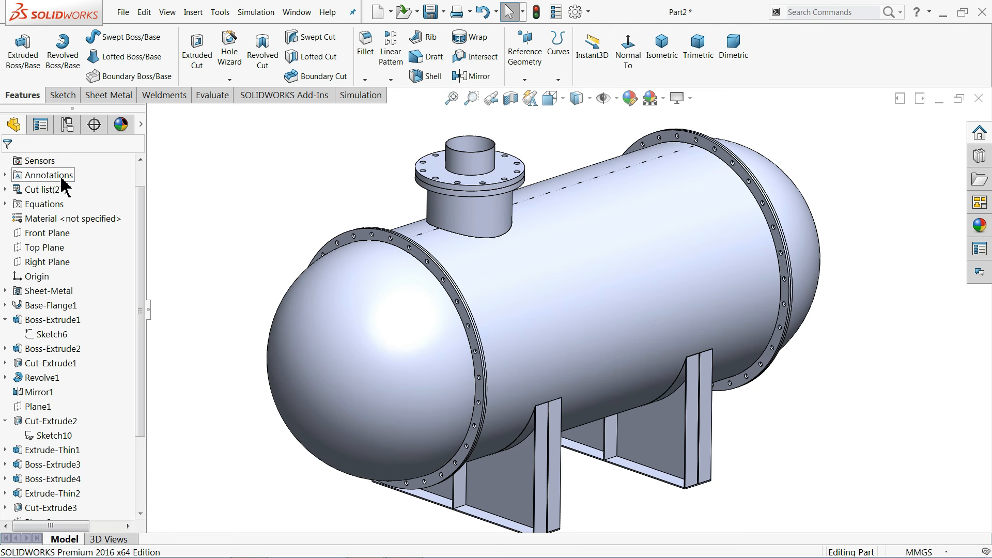
- Create a reference plane offset 350 mm from the Right Plane
{"action": "scroll", "coordinate": [141, 192], "scroll_direction": "up", "scroll_amount": 1}
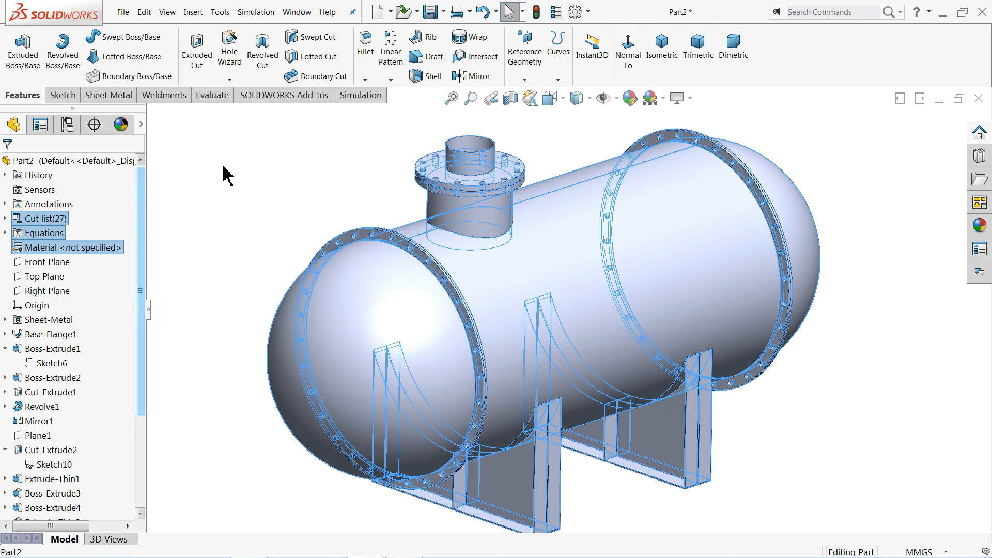
{"action": "left_click", "coordinate": [525, 81]}
{"action": "left_click", "coordinate": [532, 98]}
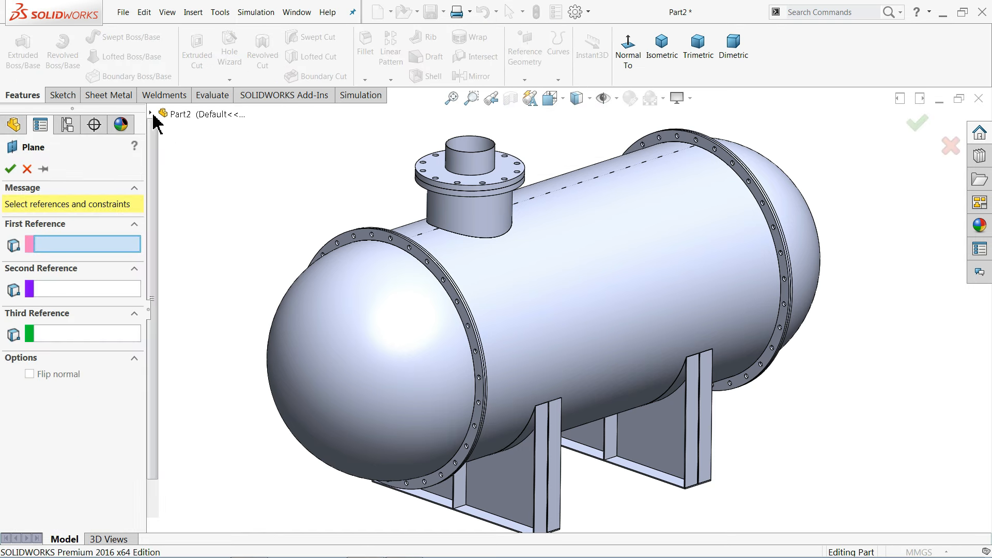
{"action": "left_click", "coordinate": [151, 112]}
{"action": "left_click", "coordinate": [216, 245]}
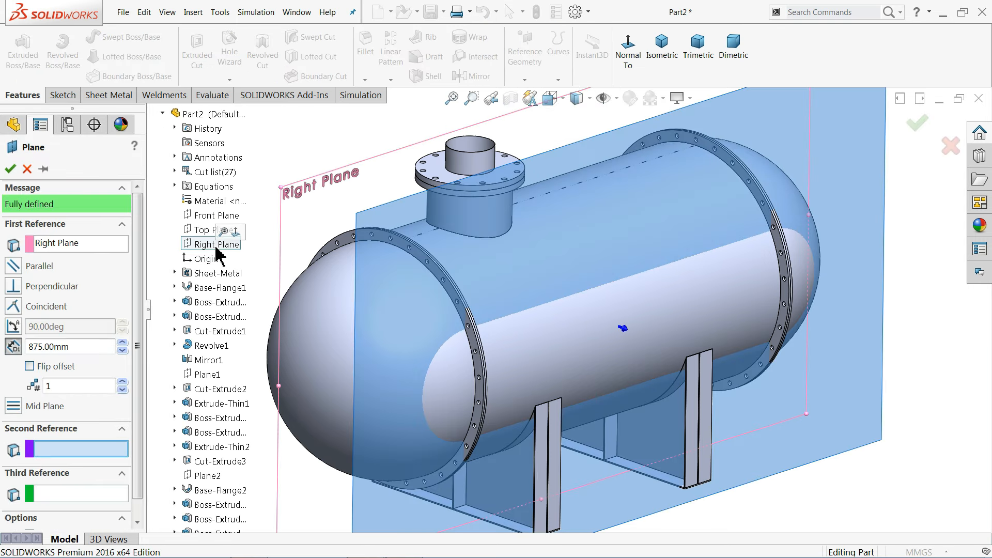
{"action": "left_click_drag", "start_coordinate": [82, 352], "coordinate": [21, 351]}
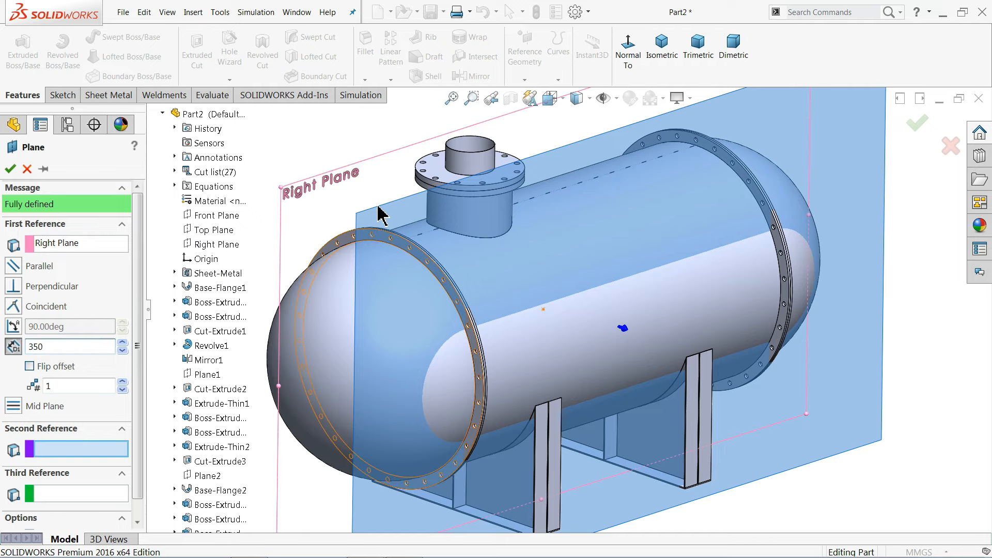
{"action": "key", "text": "Return"}
{"action": "middle_click_drag", "start_coordinate": [538, 214], "coordinate": [727, 232]}
{"action": "key", "text": "ctrl+7"}
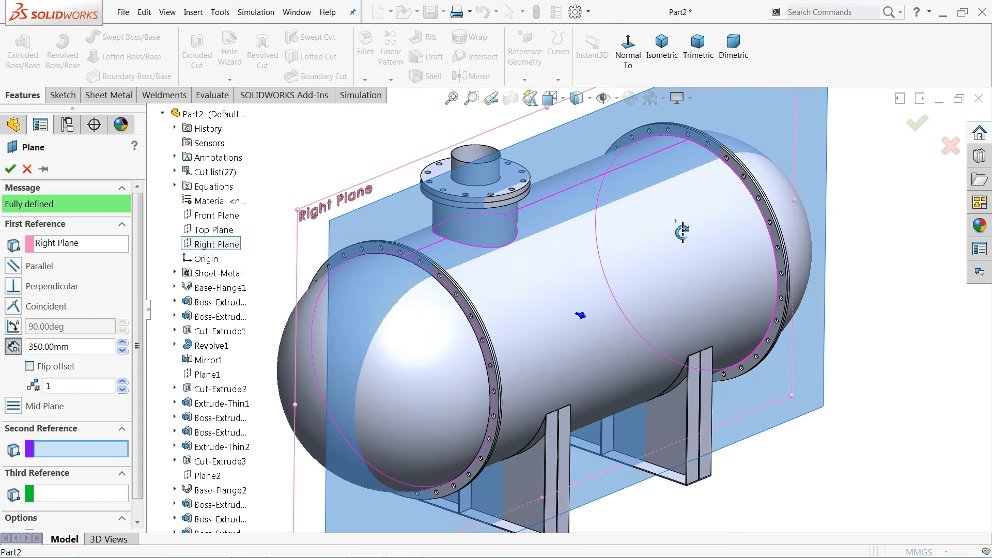
{"action": "left_click", "coordinate": [10, 169]}
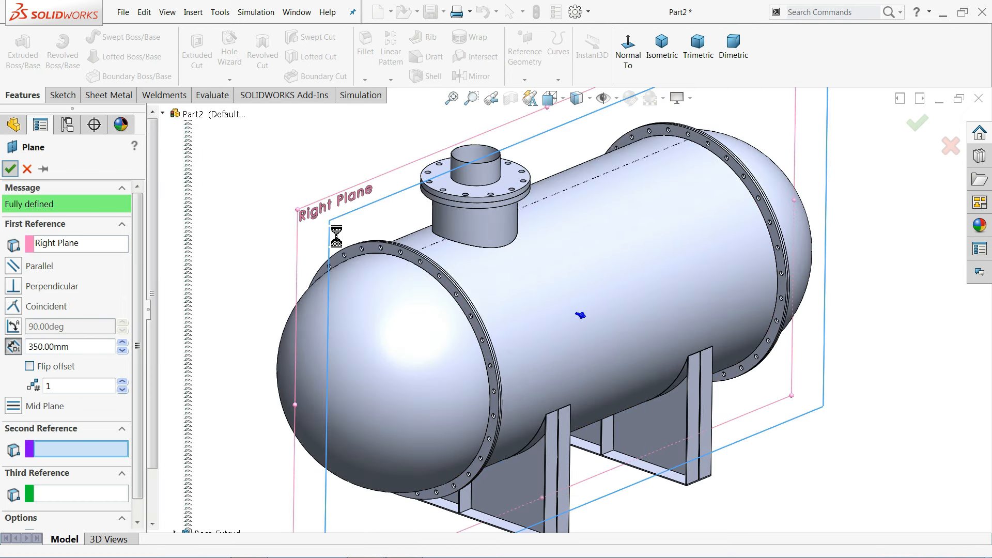
- Start a 3D sketch on Plane3 and draw a short vertical line above the tank, a horizontal line past its end, and a long vertical line down
{"action": "left_click", "coordinate": [61, 96]}
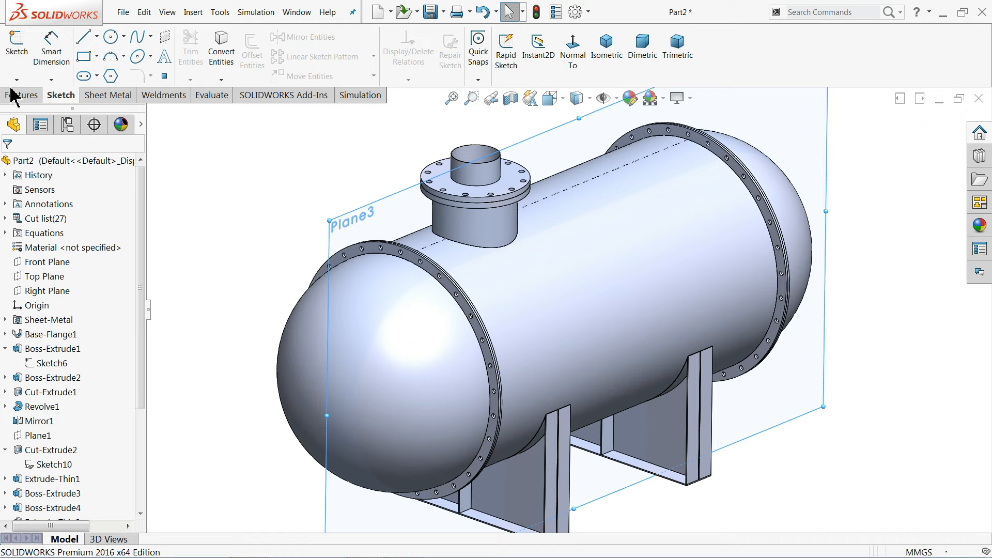
{"action": "left_click", "coordinate": [16, 79]}
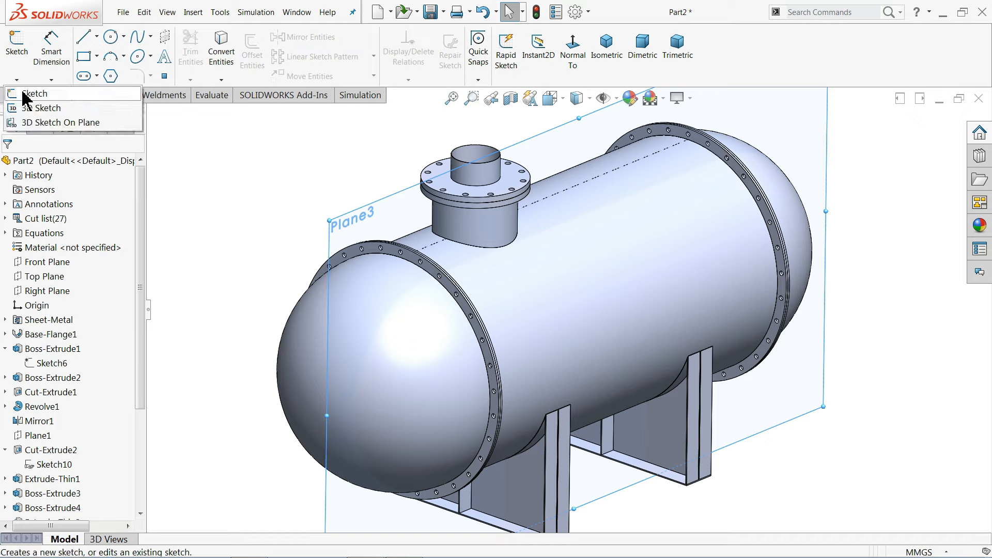
{"action": "left_click", "coordinate": [44, 108]}
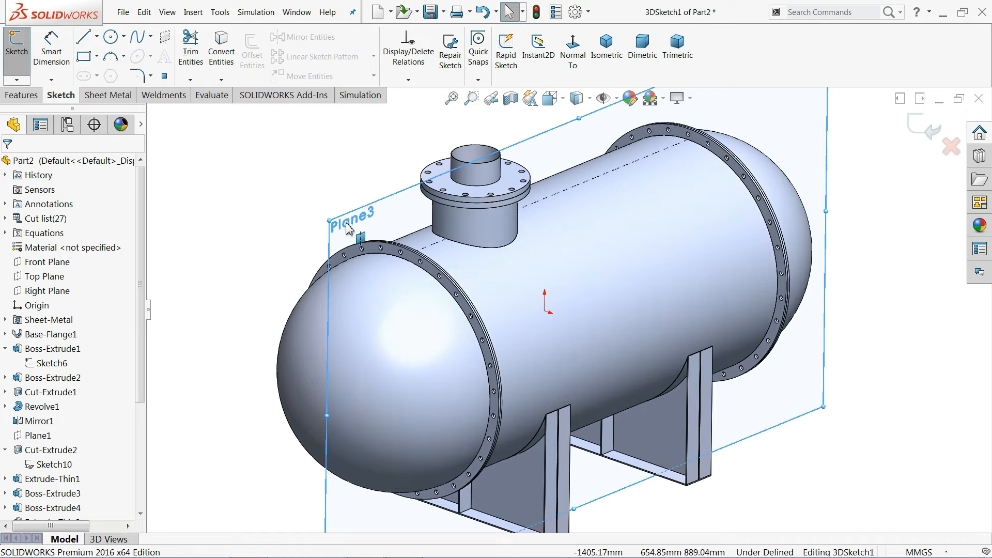
{"action": "left_click", "coordinate": [575, 57]}
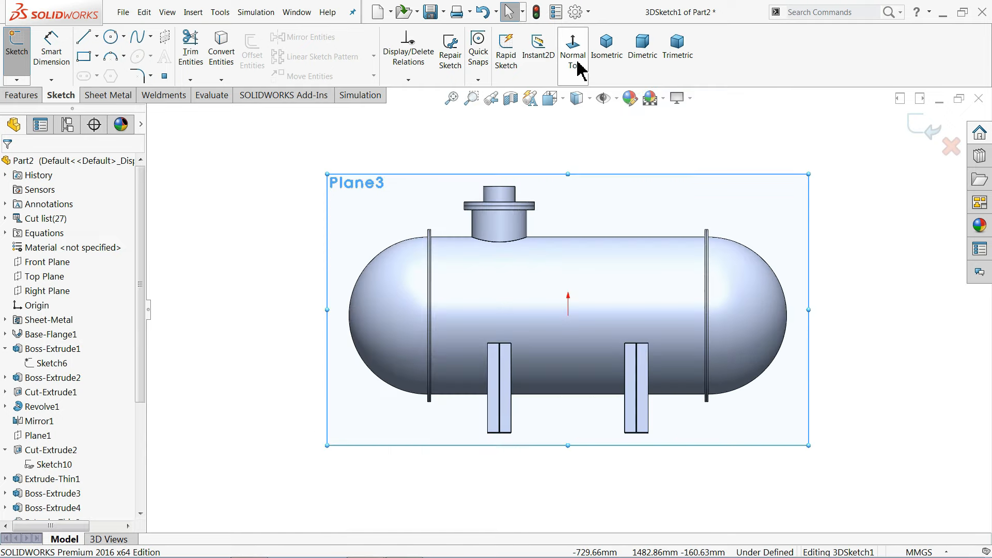
{"action": "scroll", "coordinate": [428, 181], "scroll_direction": "down", "scroll_amount": 3}
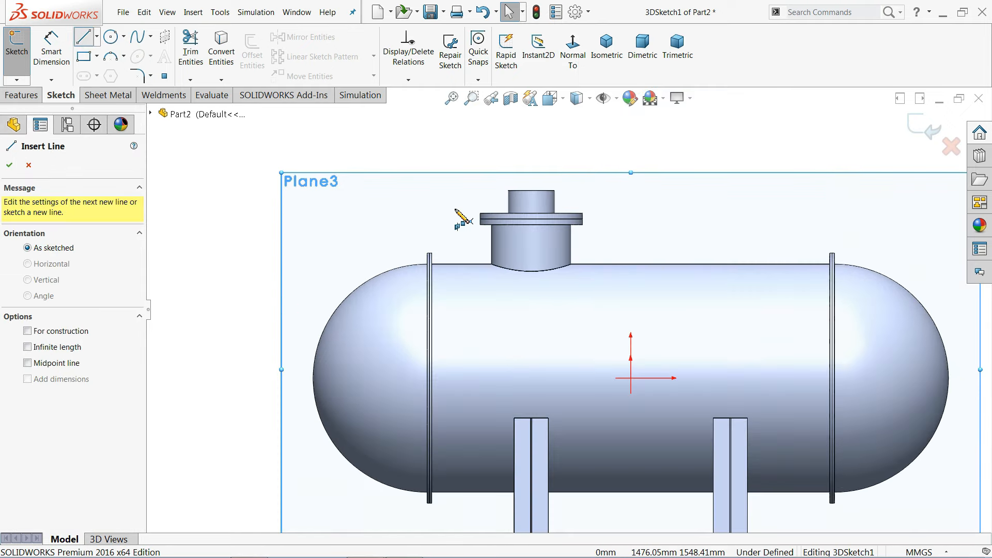
{"action": "left_click", "coordinate": [469, 292]}
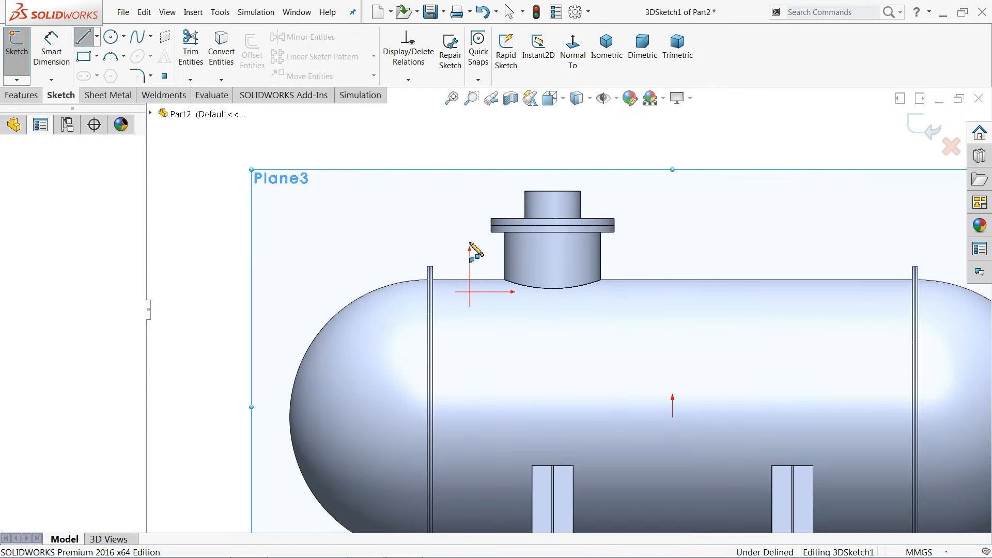
{"action": "left_click", "coordinate": [470, 213]}
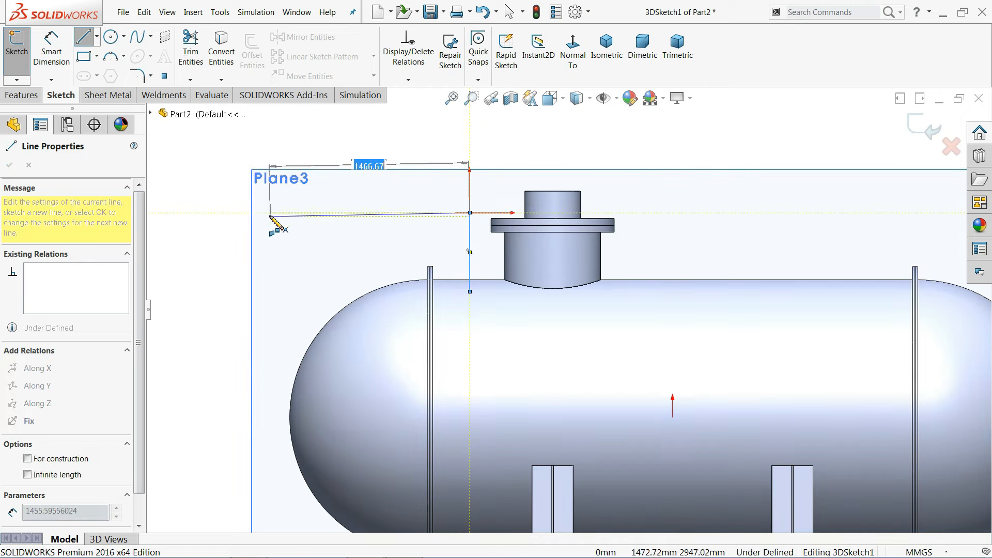
{"action": "left_click", "coordinate": [218, 213]}
{"action": "scroll", "coordinate": [222, 263], "scroll_direction": "up", "scroll_amount": 3}
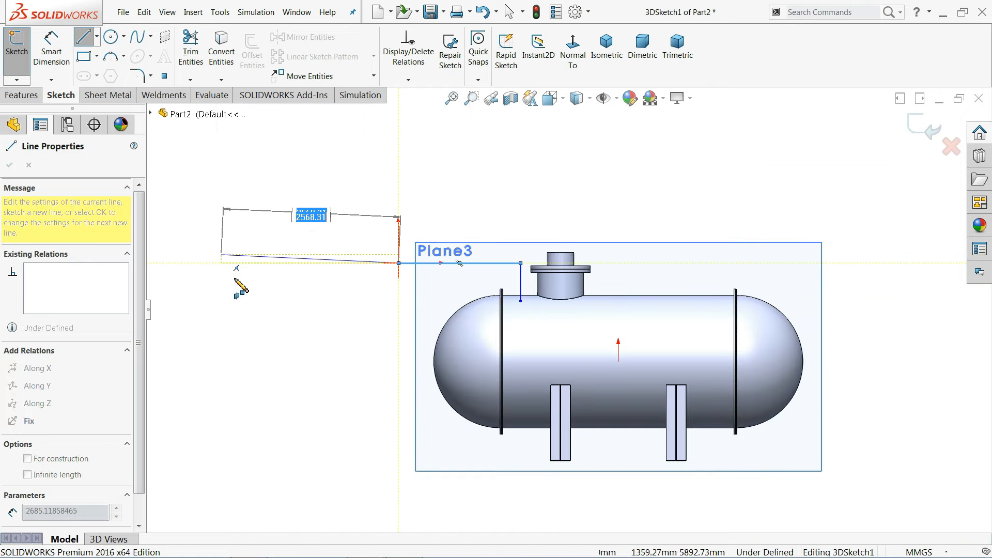
{"action": "left_click", "coordinate": [398, 468]}
{"action": "right_click", "coordinate": [342, 396]}
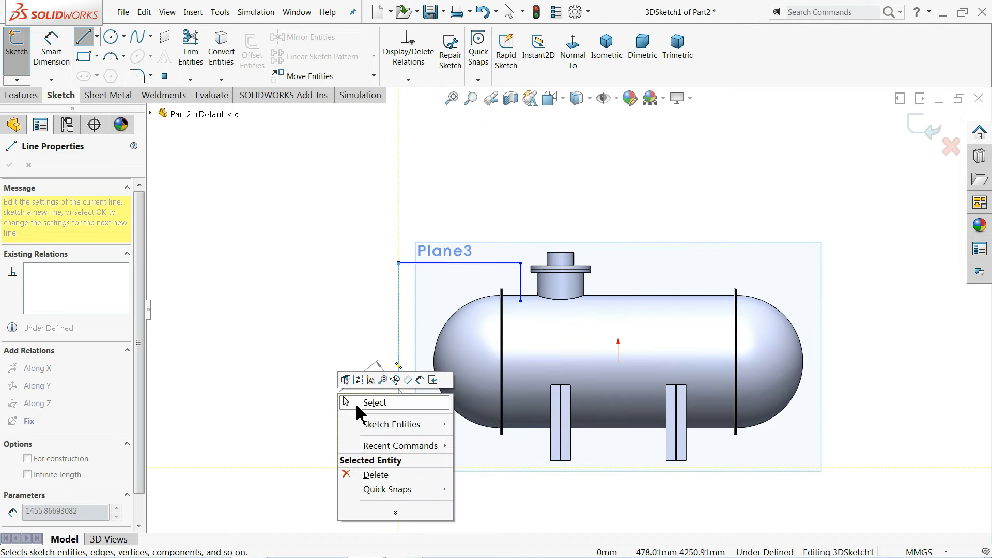
{"action": "left_click", "coordinate": [365, 402]}
- Dimension the ladder path's long vertical line to 3000 mm and its horizontal line to 1750 mm
{"action": "scroll", "coordinate": [487, 413], "scroll_direction": "down", "scroll_amount": 2}
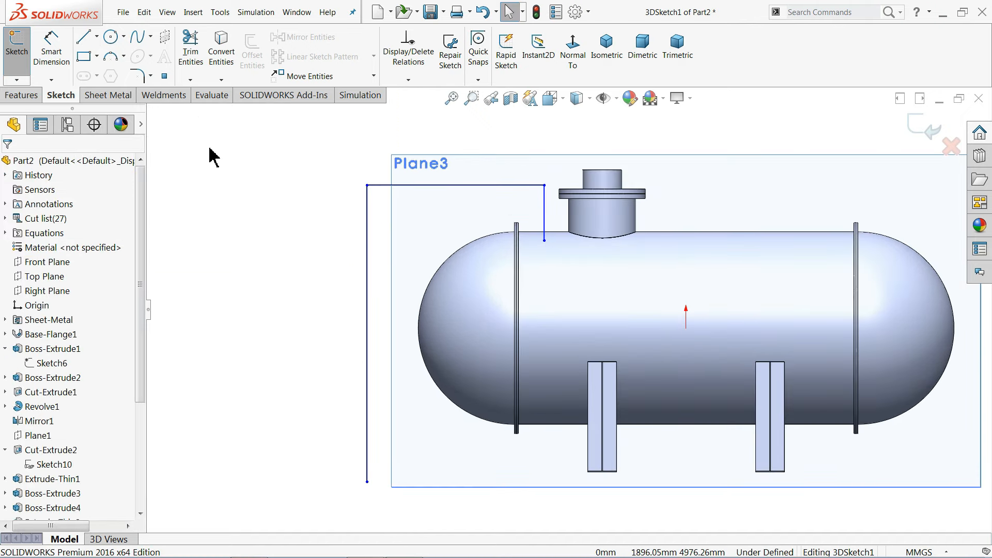
{"action": "left_click", "coordinate": [48, 57]}
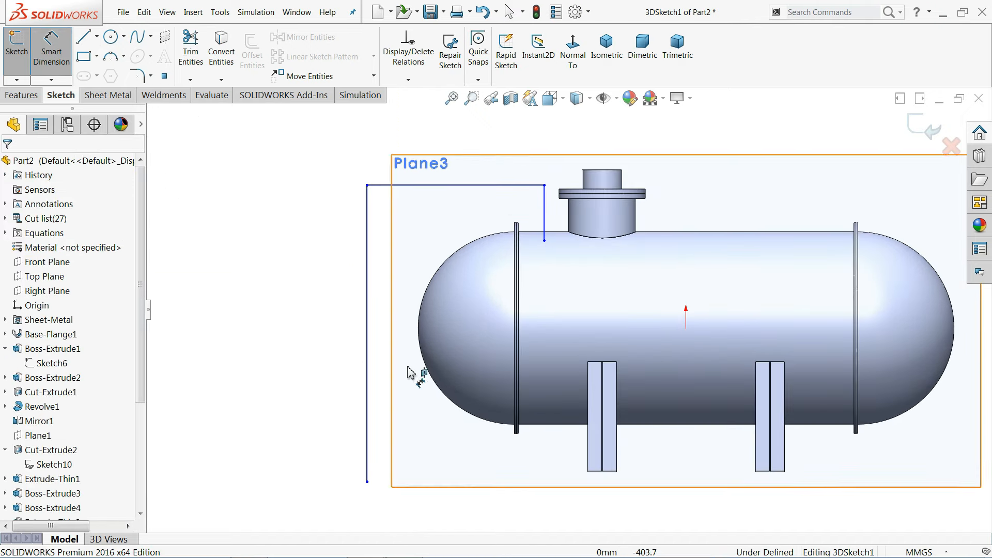
{"action": "left_click", "coordinate": [367, 356]}
{"action": "left_click", "coordinate": [317, 341]}
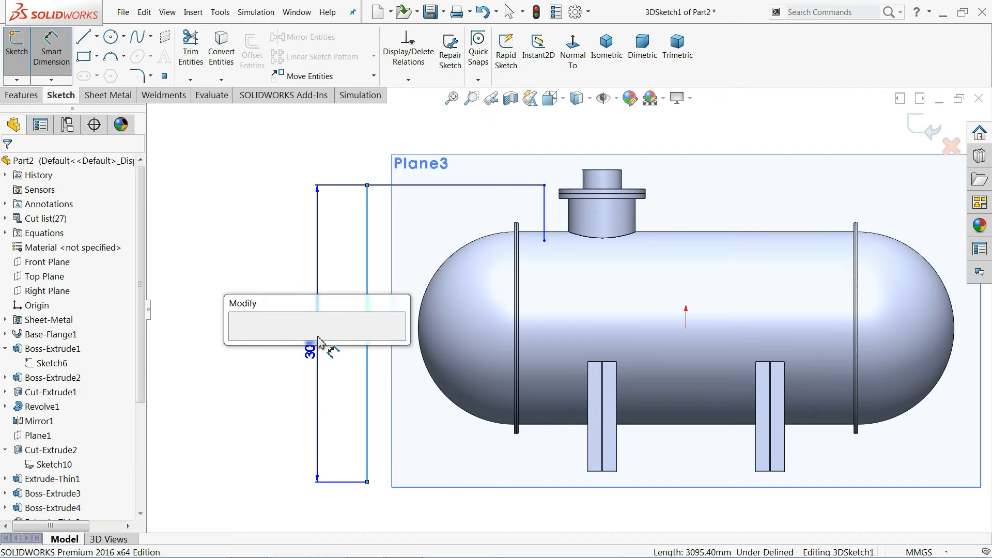
{"action": "type", "text": "3000"}
{"action": "key", "text": "Return"}
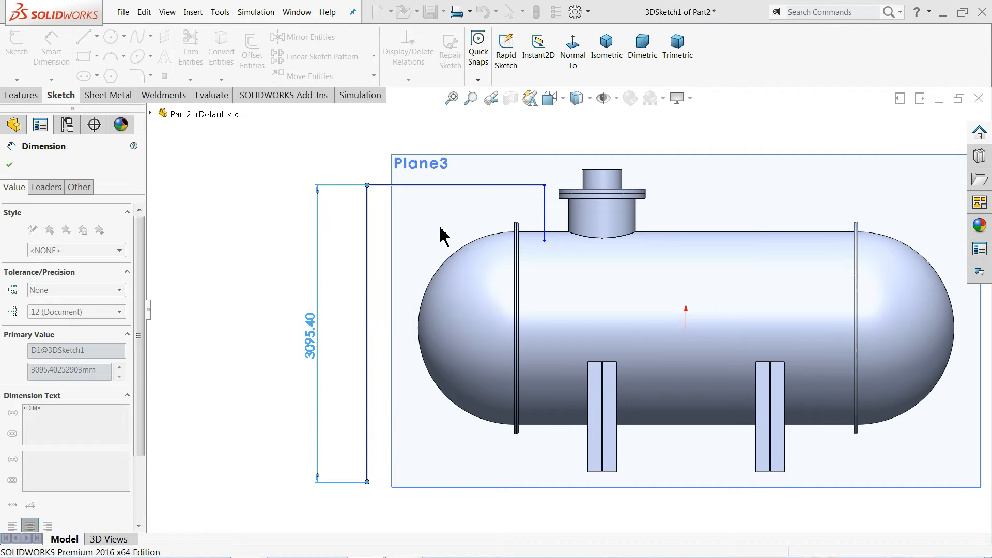
{"action": "left_click", "coordinate": [449, 194]}
{"action": "left_click", "coordinate": [449, 139]}
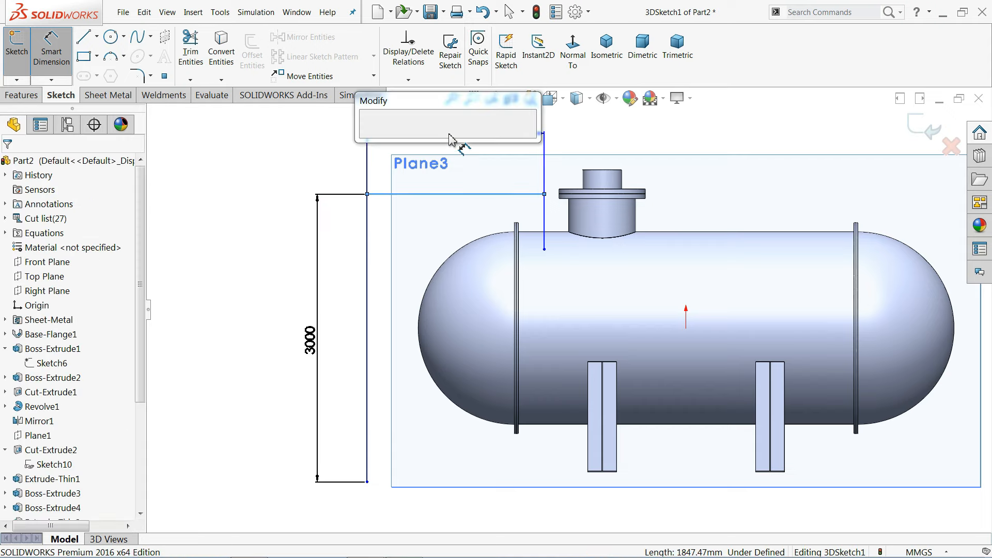
{"action": "type", "text": "1750"}
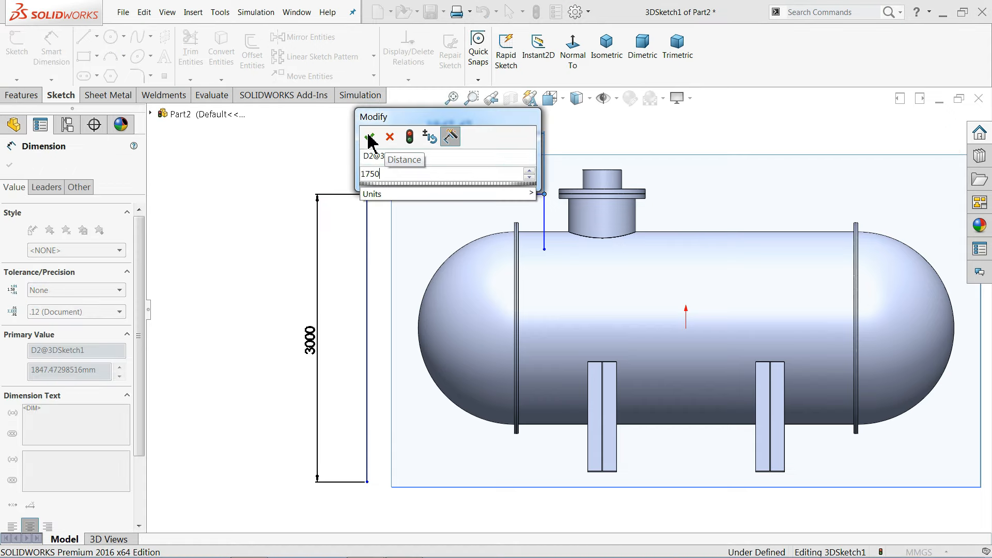
{"action": "left_click", "coordinate": [369, 137]}
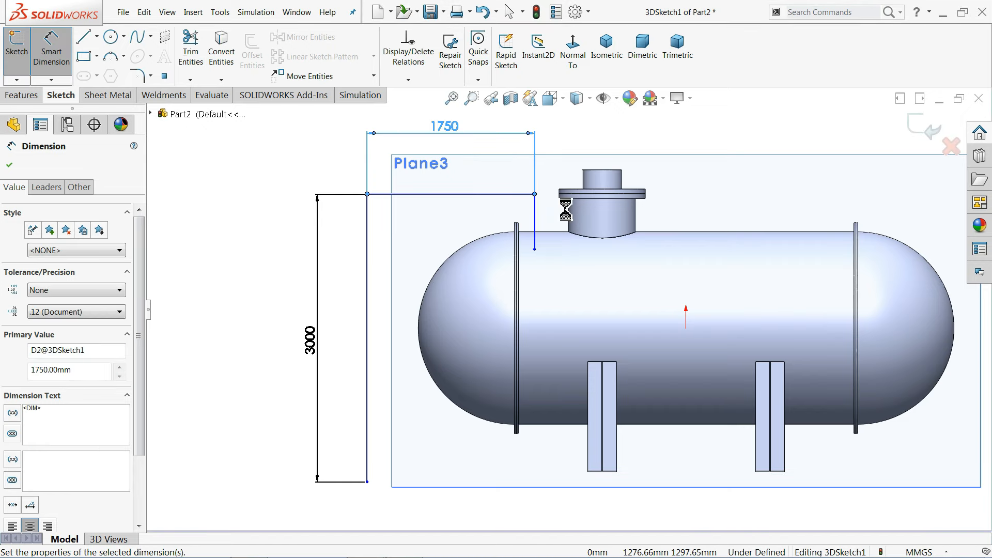
- Dimension the short vertical line beside the nozzle to 500 mm
{"action": "scroll", "coordinate": [565, 209], "scroll_direction": "down", "scroll_amount": 3}
{"action": "left_click", "coordinate": [508, 257]}
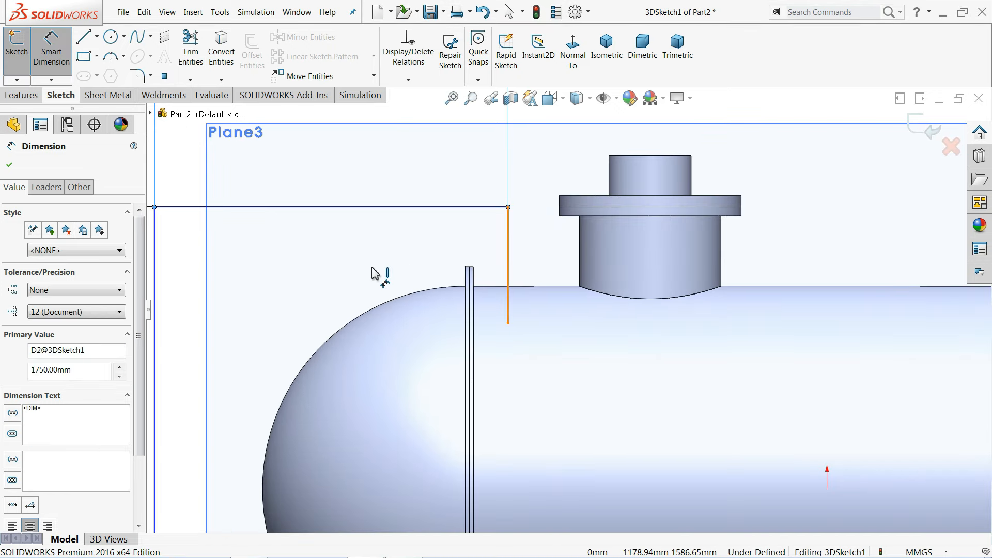
{"action": "left_click", "coordinate": [328, 272]}
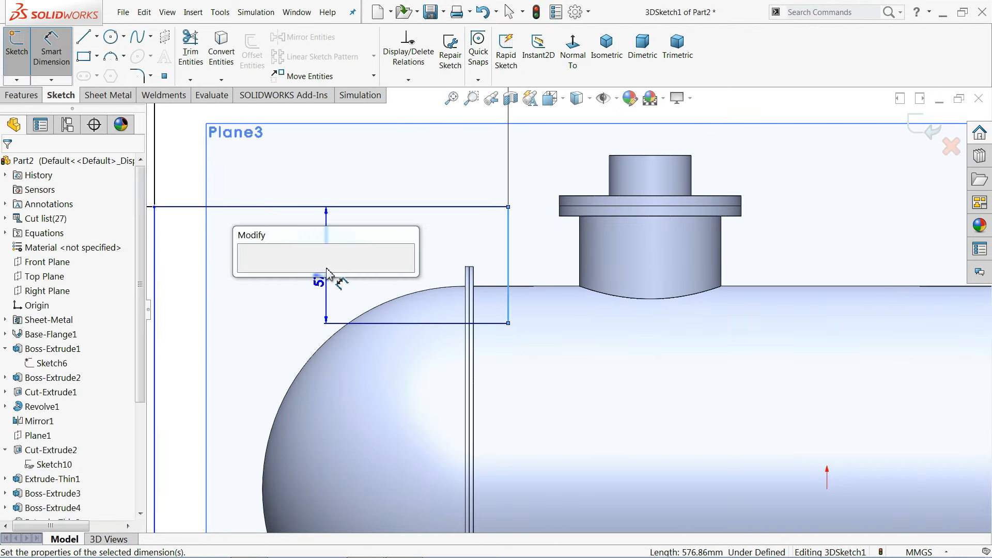
{"action": "type", "text": "500"}
{"action": "left_click", "coordinate": [247, 276]}
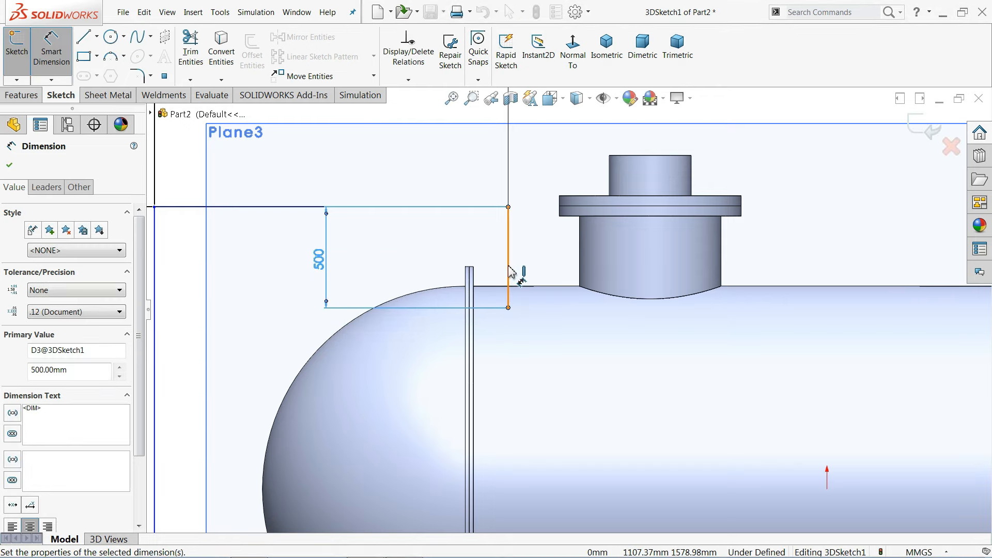
- Dimension the distance between the short vertical line and the nearby shell flange edge to 450 mm
{"action": "left_click", "coordinate": [473, 285]}
{"action": "left_click", "coordinate": [473, 279]}
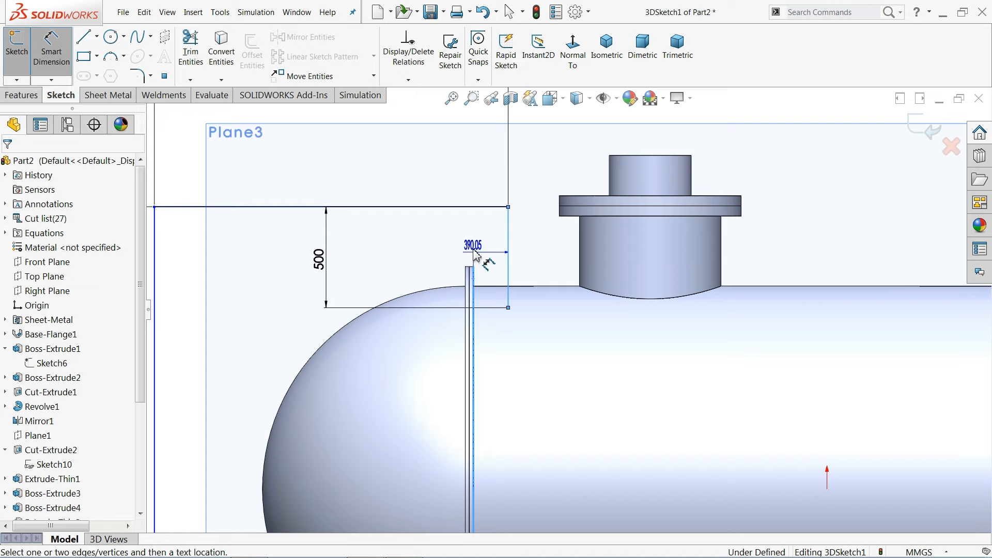
{"action": "left_click", "coordinate": [488, 182]}
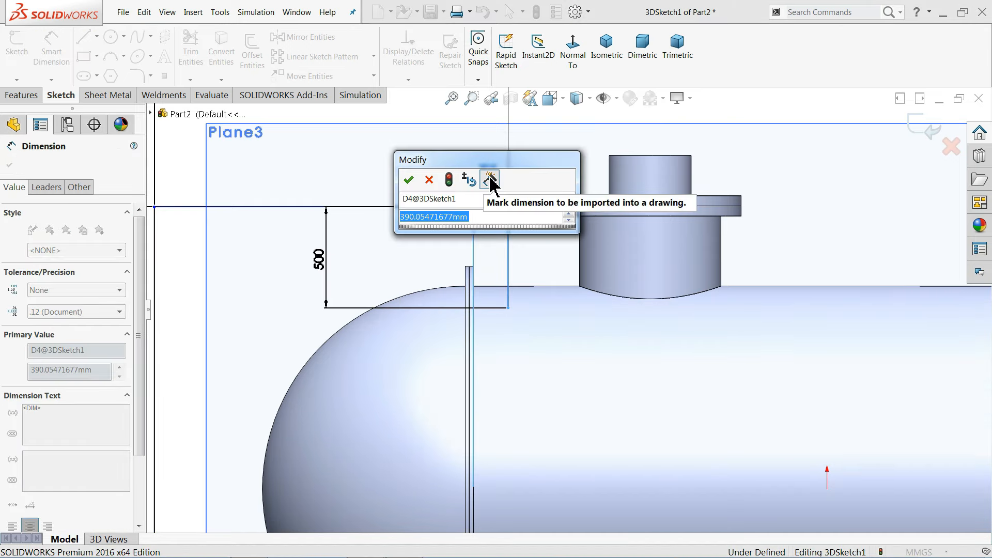
{"action": "type", "text": "500"}
{"action": "key", "text": "Return"}
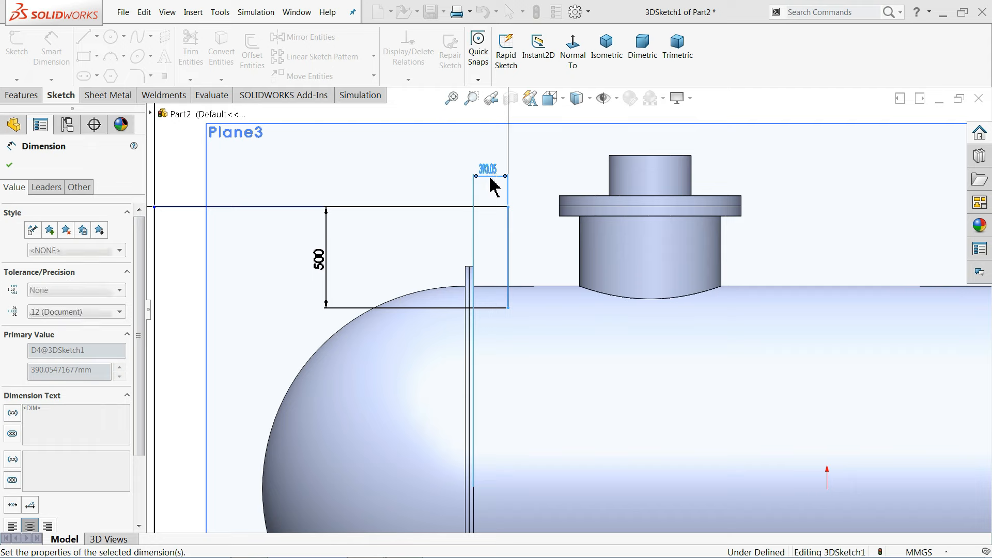
{"action": "double_click", "coordinate": [503, 174]}
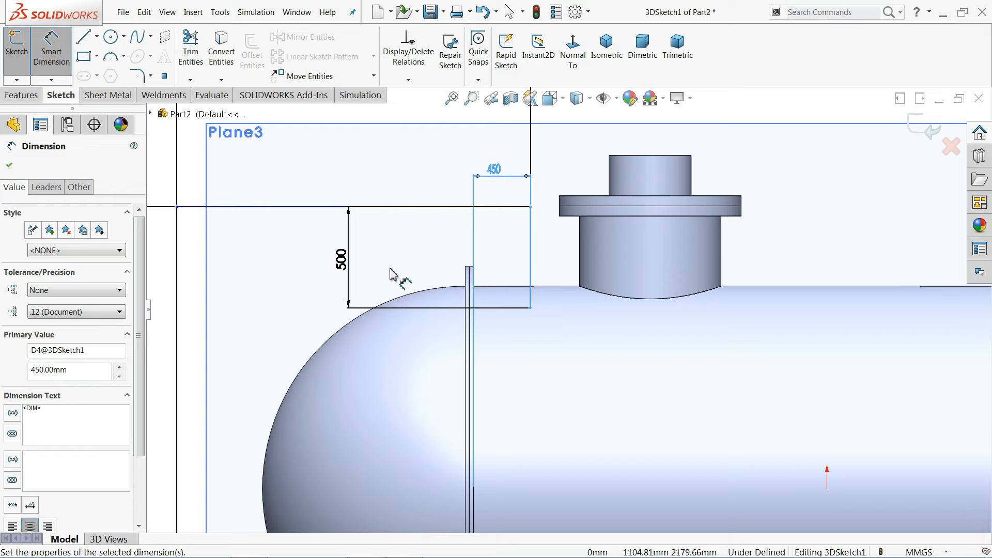
{"action": "left_click", "coordinate": [9, 165]}
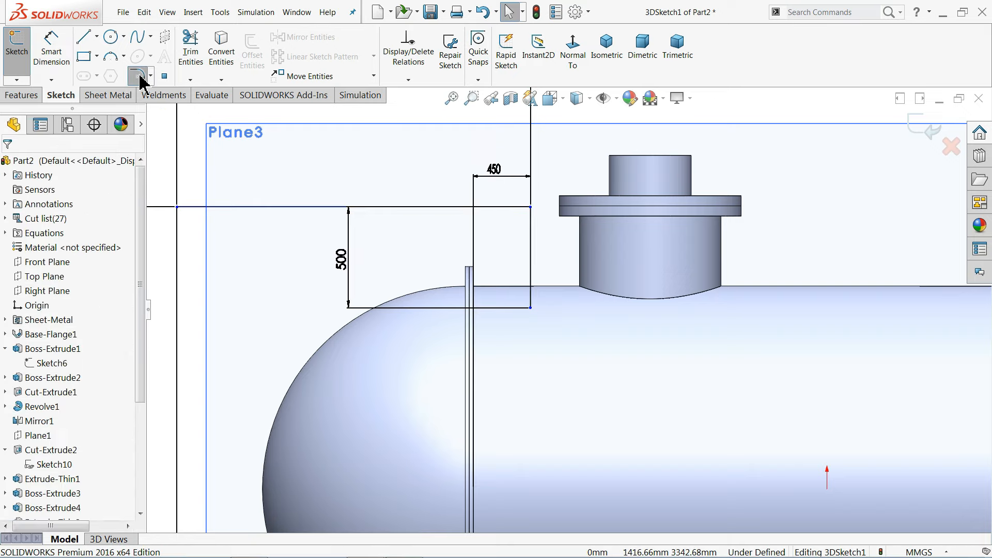
- Round both upper corners of the ladder path with 300 mm sketch fillets
{"action": "left_click", "coordinate": [138, 76]}
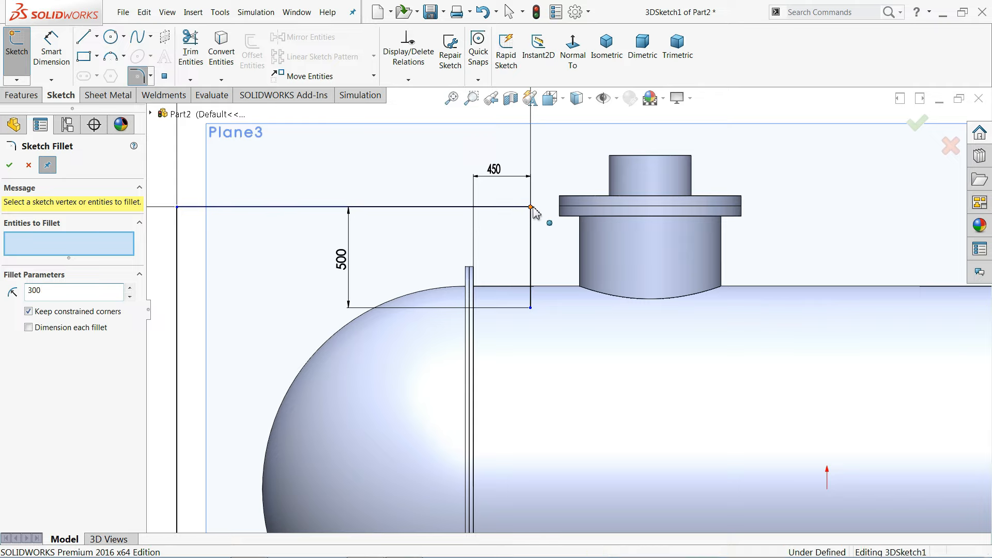
{"action": "left_click", "coordinate": [531, 207]}
{"action": "scroll", "coordinate": [518, 231], "scroll_direction": "up", "scroll_amount": 3}
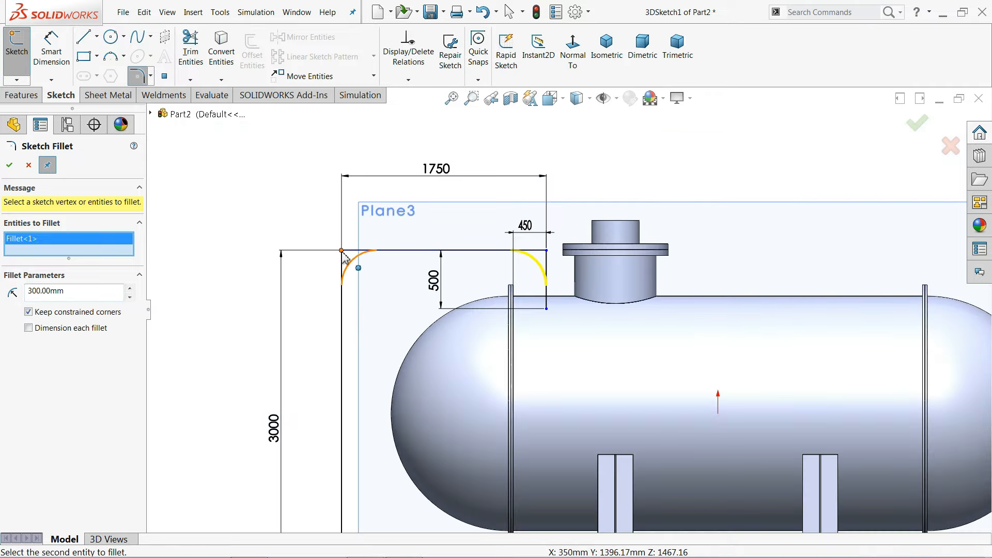
{"action": "left_click", "coordinate": [342, 251]}
{"action": "left_click", "coordinate": [10, 166]}
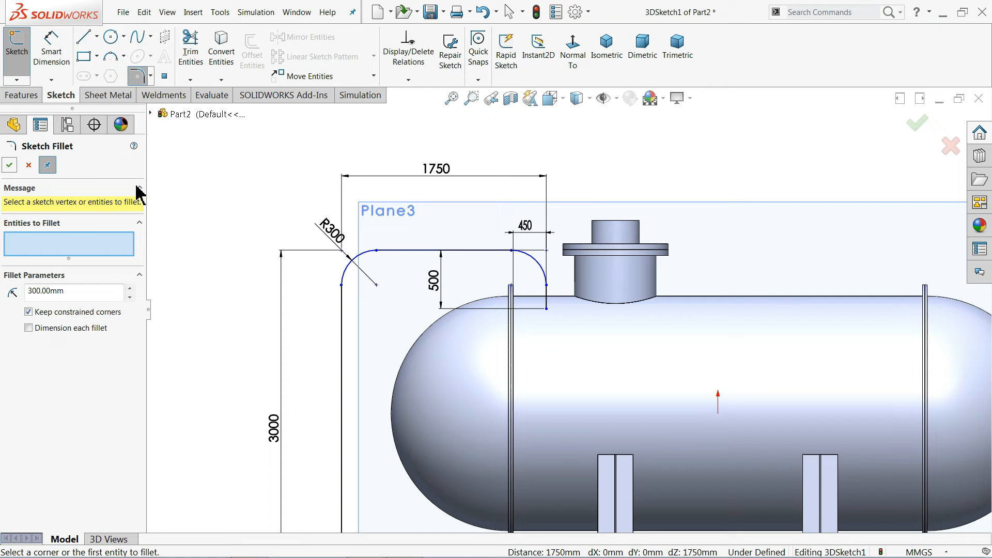
{"action": "left_click", "coordinate": [10, 166]}
{"action": "left_click", "coordinate": [51, 51]}
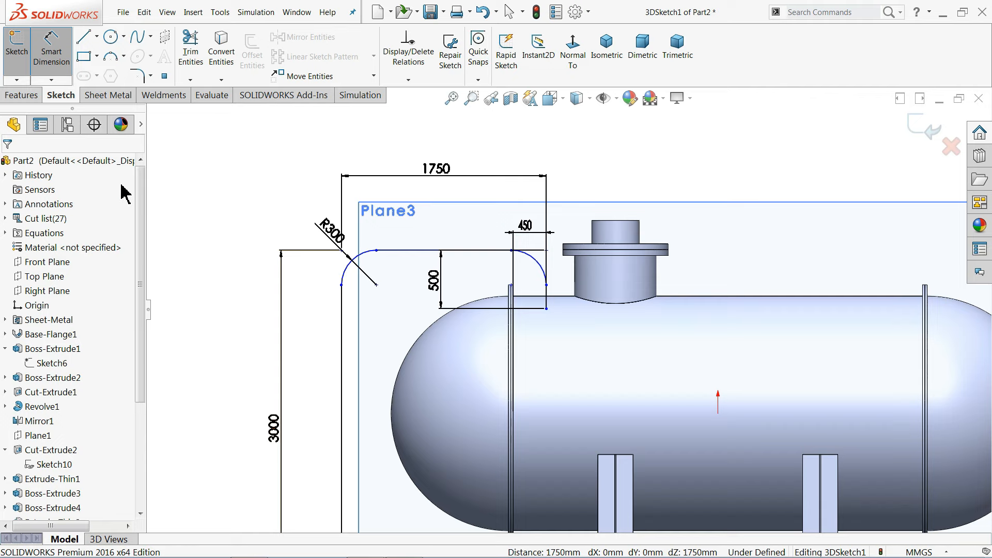
{"action": "right_click", "coordinate": [176, 174]}
{"action": "left_click", "coordinate": [206, 206]}
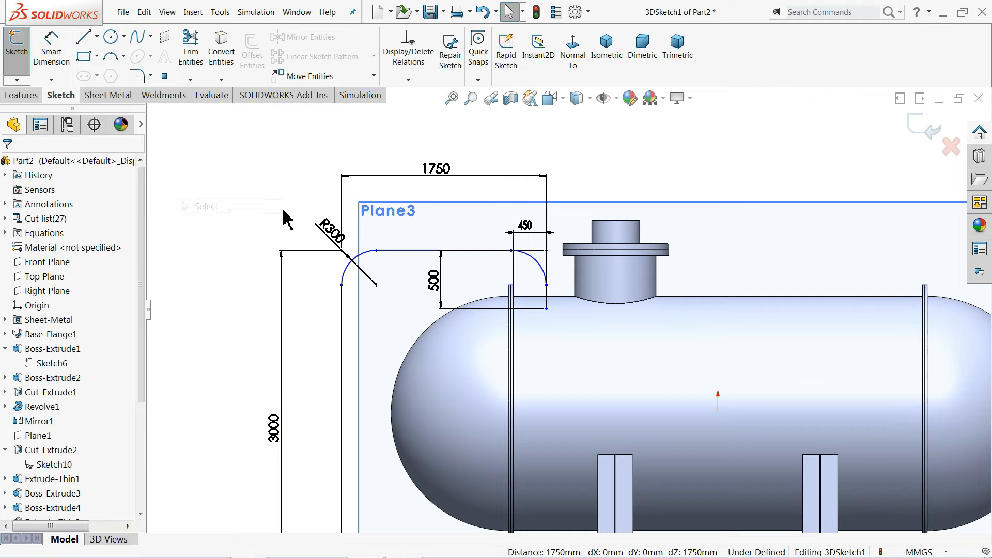
- Constrain the free lower endpoint of the ladder path's short vertical line to lie on the tank shell's cylindrical surface
{"action": "key", "text": "f"}
{"action": "middle_click_drag", "start_coordinate": [325, 228], "coordinate": [354, 277]}
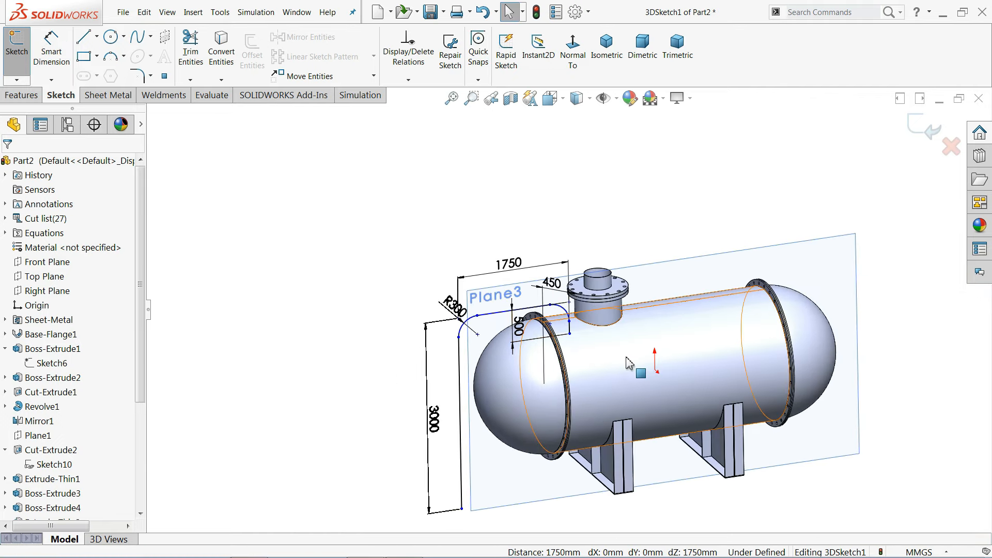
{"action": "scroll", "coordinate": [547, 330], "scroll_direction": "down", "scroll_amount": 5}
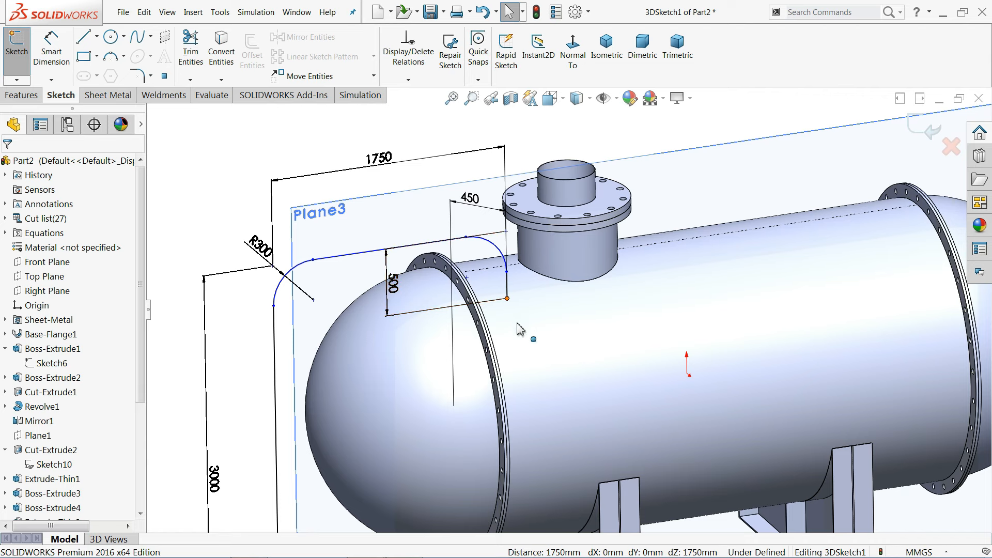
{"action": "left_click", "coordinate": [533, 339]}
{"action": "left_click", "coordinate": [519, 331], "text": "ctrl"}
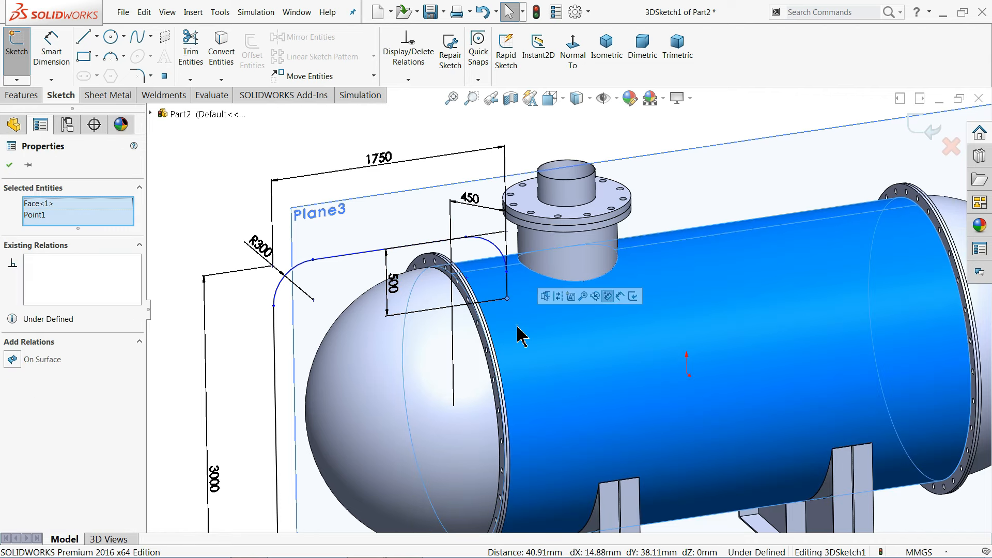
{"action": "left_click", "coordinate": [29, 362]}
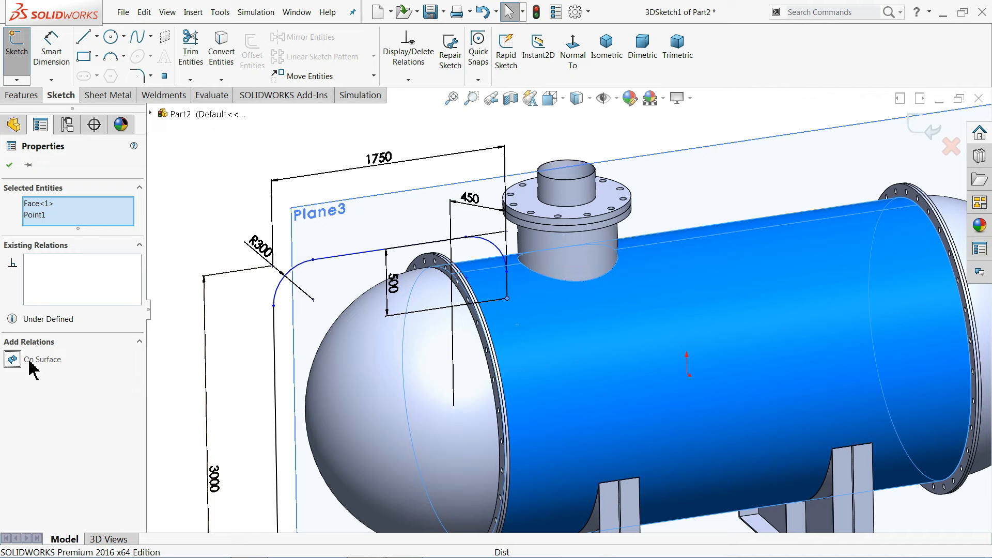
{"action": "left_click", "coordinate": [10, 164]}
{"action": "scroll", "coordinate": [532, 295], "scroll_direction": "up", "scroll_amount": 4}
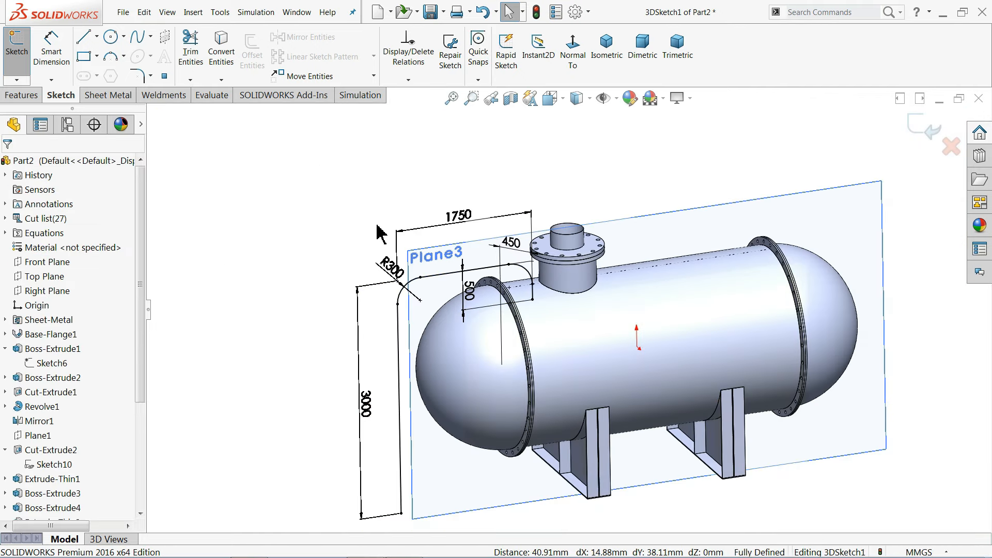
- Copy the complete ladder path sketch -700 mm along X to form the second side rail
{"action": "mouse_move", "coordinate": [377, 227]}
{"action": "middle_mouse_down"}
{"action": "mouse_move", "coordinate": [426, 230]}
{"action": "mouse_move", "coordinate": [398, 226]}
{"action": "mouse_move", "coordinate": [395, 199]}
{"action": "mouse_move", "coordinate": [372, 228]}
{"action": "middle_mouse_up"}
{"action": "scroll", "coordinate": [603, 310], "scroll_direction": "up", "scroll_amount": 3}
{"action": "scroll", "coordinate": [538, 316], "scroll_direction": "down", "scroll_amount": 3}
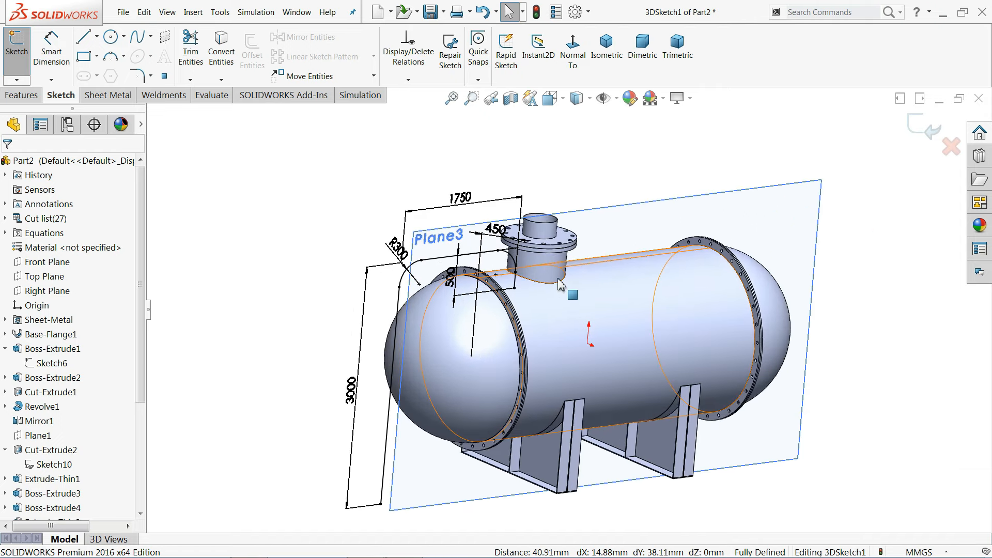
{"action": "scroll", "coordinate": [558, 283], "scroll_direction": "down", "scroll_amount": 2}
{"action": "scroll", "coordinate": [569, 318], "scroll_direction": "up", "scroll_amount": 2}
{"action": "scroll", "coordinate": [534, 355], "scroll_direction": "down", "scroll_amount": 2}
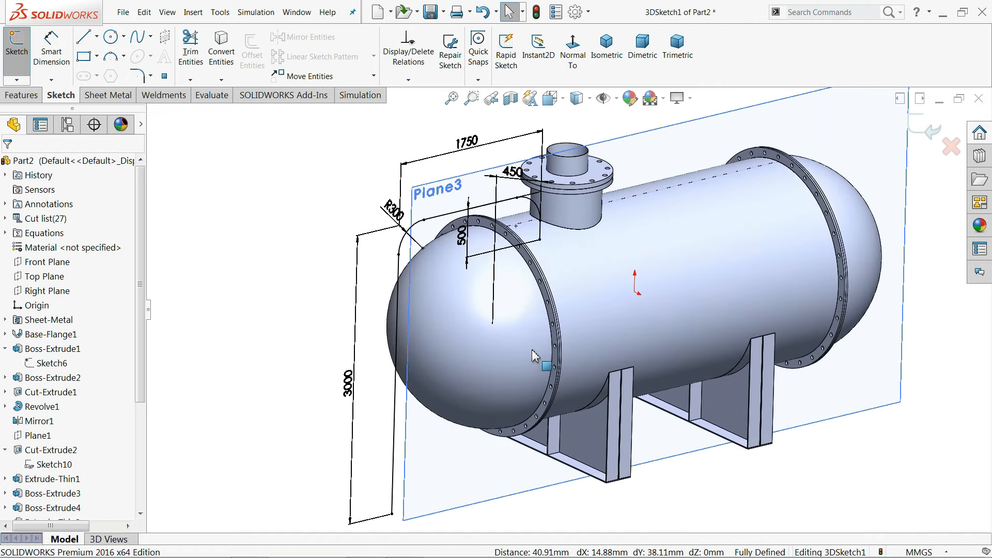
{"action": "left_click", "coordinate": [372, 77]}
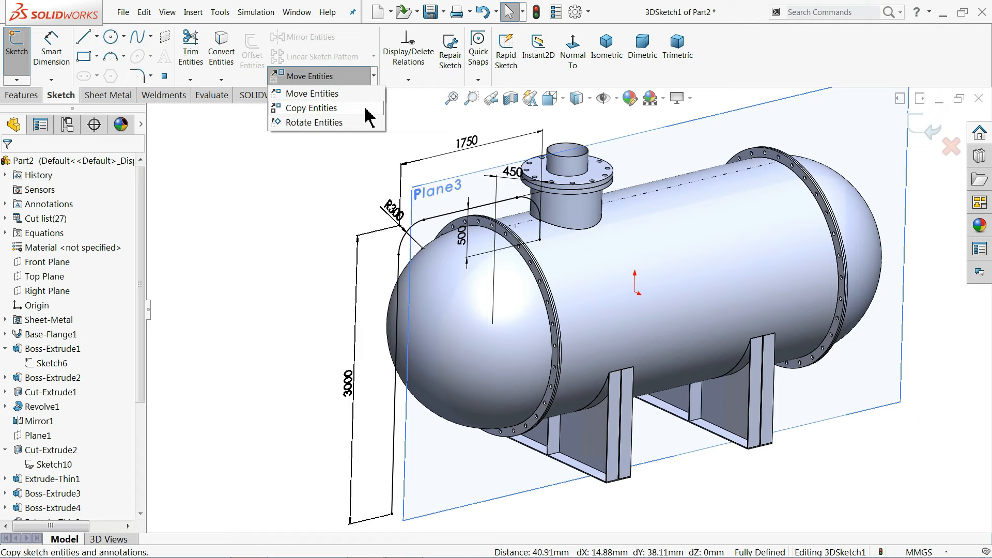
{"action": "left_click", "coordinate": [303, 108]}
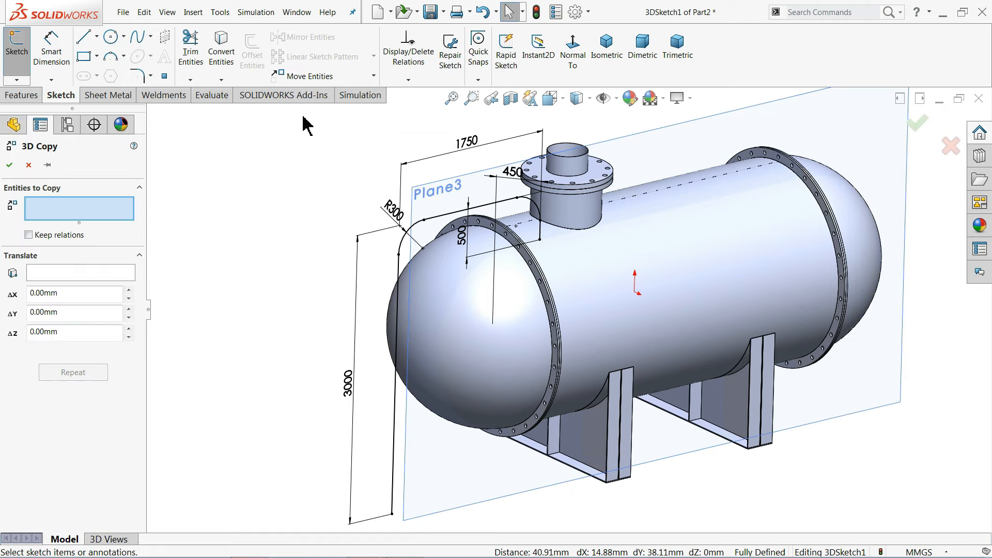
{"action": "scroll", "coordinate": [610, 199], "scroll_direction": "up", "scroll_amount": 2}
{"action": "mouse_move", "coordinate": [616, 123]}
{"action": "left_mouse_down"}
{"action": "mouse_move", "coordinate": [476, 332]}
{"action": "mouse_move", "coordinate": [317, 517]}
{"action": "left_mouse_up"}
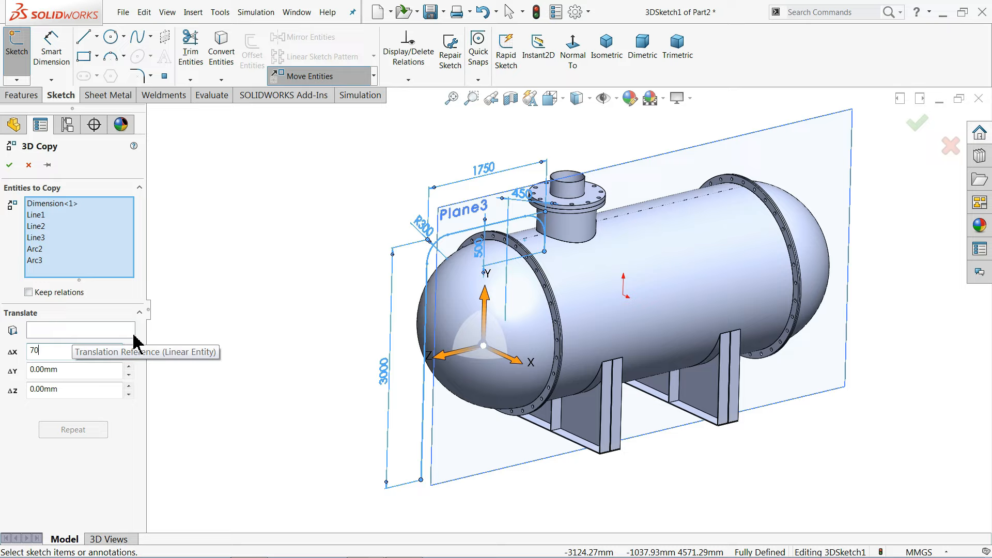
{"action": "type", "text": "0"}
{"action": "key", "text": "Return"}
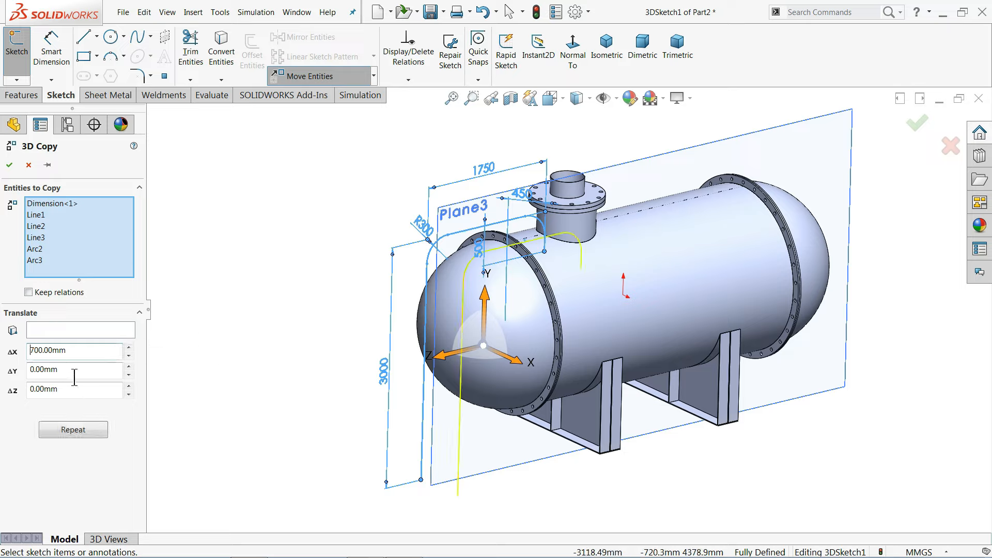
{"action": "type", "text": "-"}
{"action": "middle_click_drag", "start_coordinate": [217, 320], "coordinate": [301, 333]}
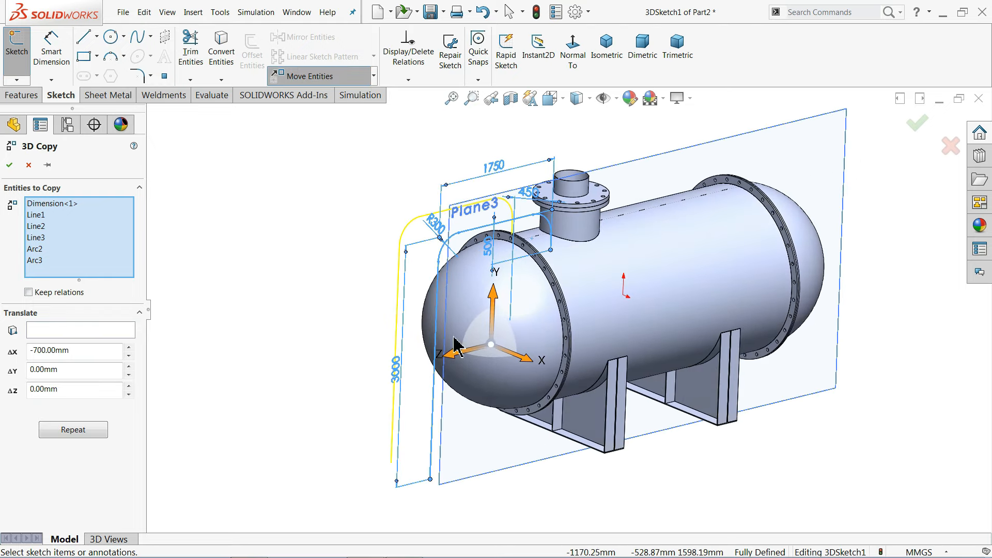
{"action": "scroll", "coordinate": [449, 341], "scroll_direction": "down", "scroll_amount": 2}
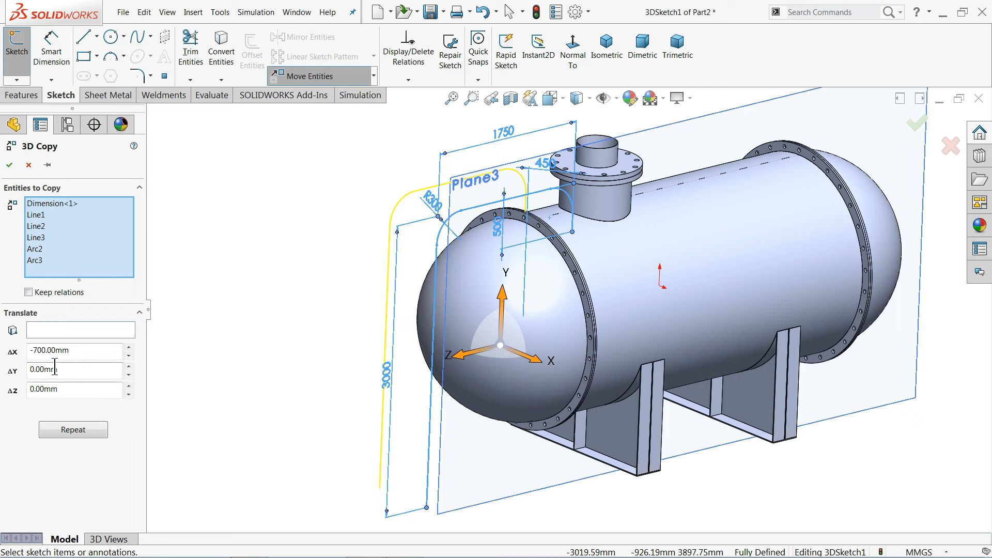
{"action": "left_click", "coordinate": [10, 164]}
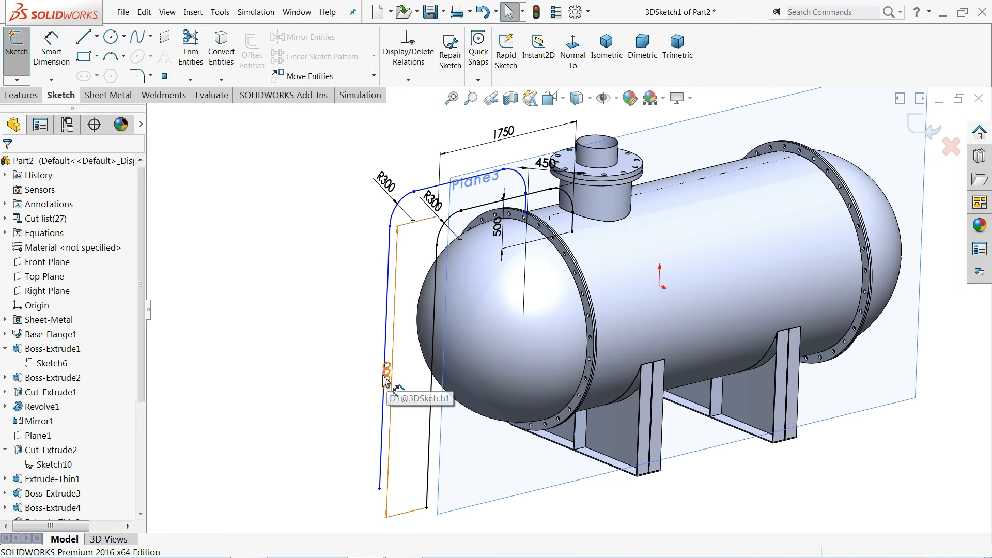
- Move the 3000 mm dimension clear of the copied rail and join both rails with cross lines at each end of their outer corner fillets
{"action": "left_click_drag", "start_coordinate": [389, 383], "coordinate": [329, 383]}
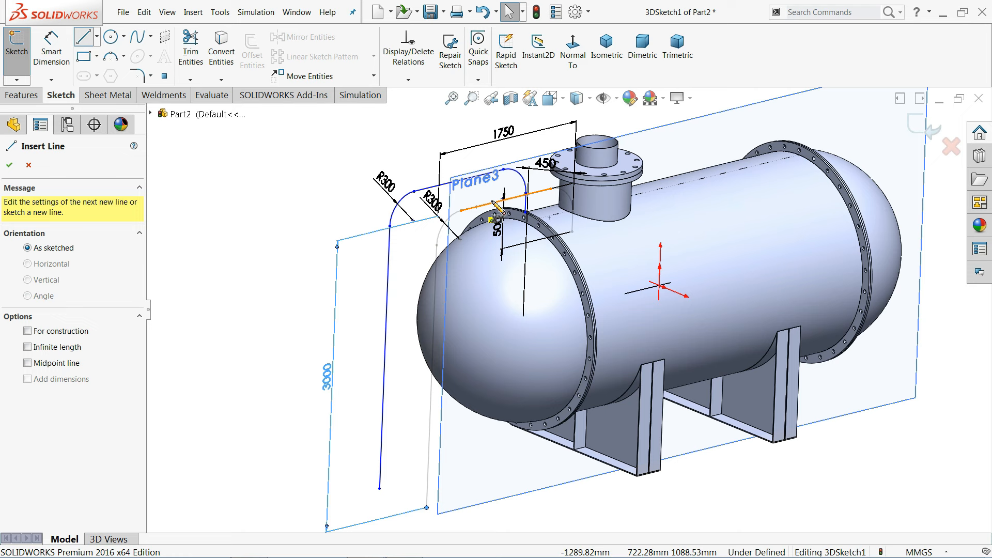
{"action": "scroll", "coordinate": [486, 205], "scroll_direction": "down", "scroll_amount": 5}
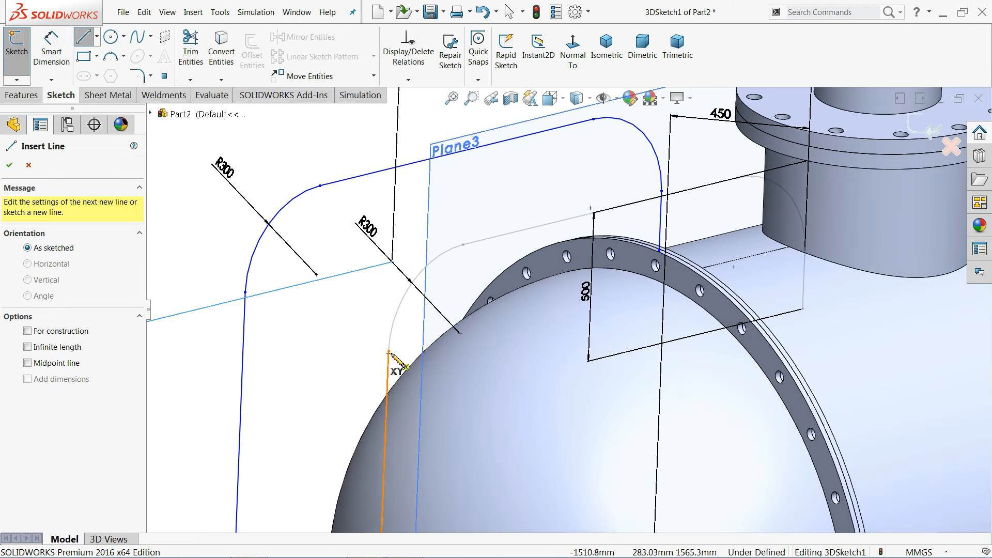
{"action": "left_click", "coordinate": [388, 350]}
{"action": "left_click", "coordinate": [245, 292]}
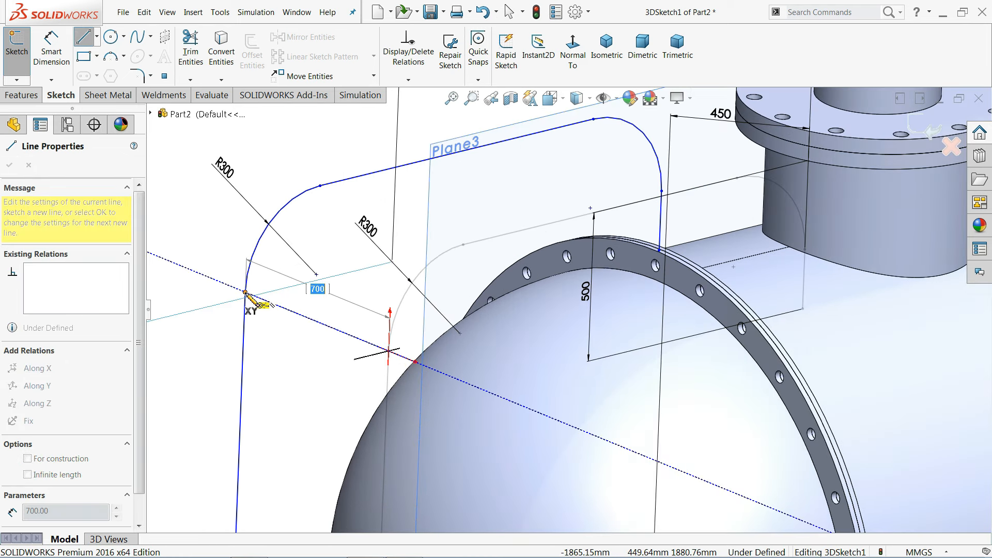
{"action": "left_click", "coordinate": [463, 245]}
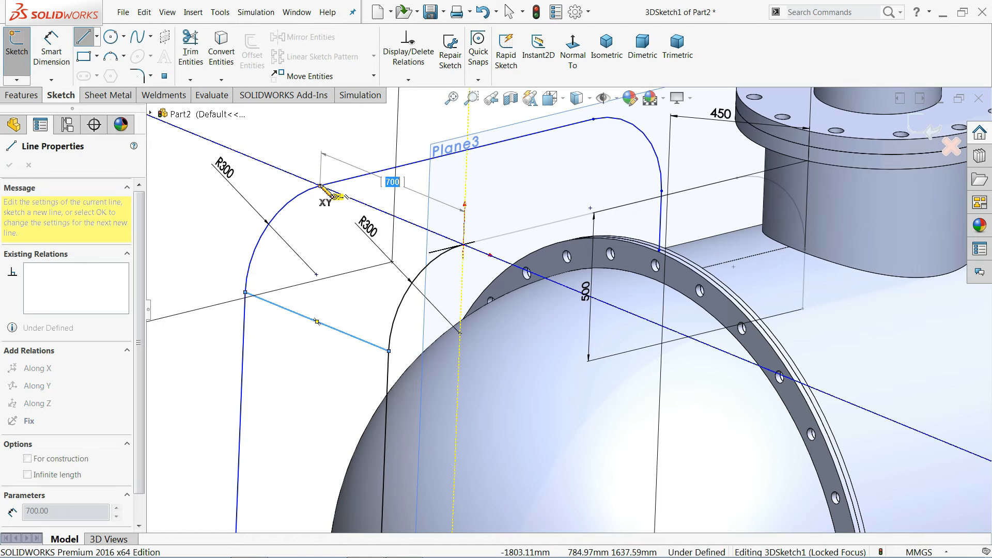
{"action": "left_click", "coordinate": [320, 186]}
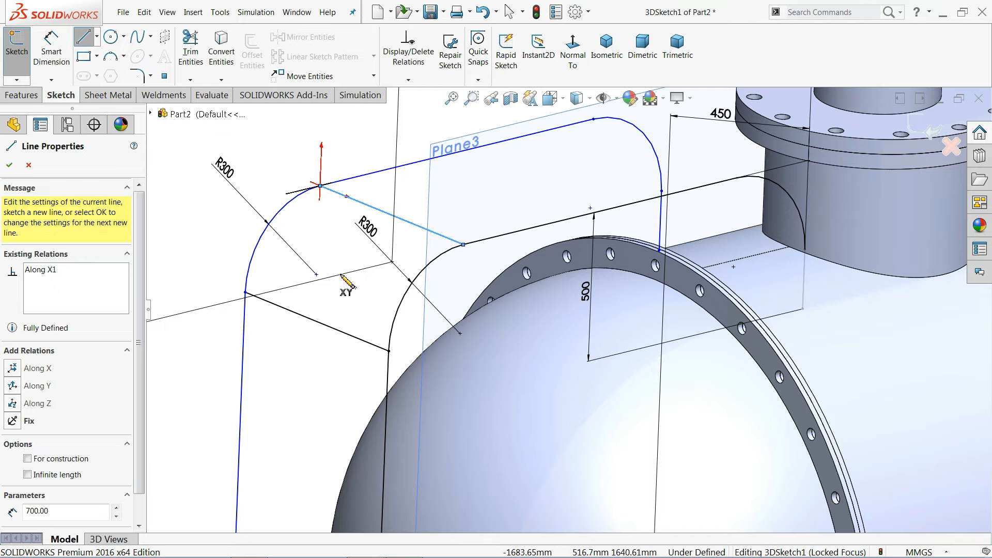
{"action": "left_click", "coordinate": [9, 165]}
- Sketch two rungs between the long vertical side rails, spaced below the cross line at the lower end of the corner fillets
{"action": "scroll", "coordinate": [325, 250], "scroll_direction": "up", "scroll_amount": 2}
{"action": "scroll", "coordinate": [270, 221], "scroll_direction": "up", "scroll_amount": 6}
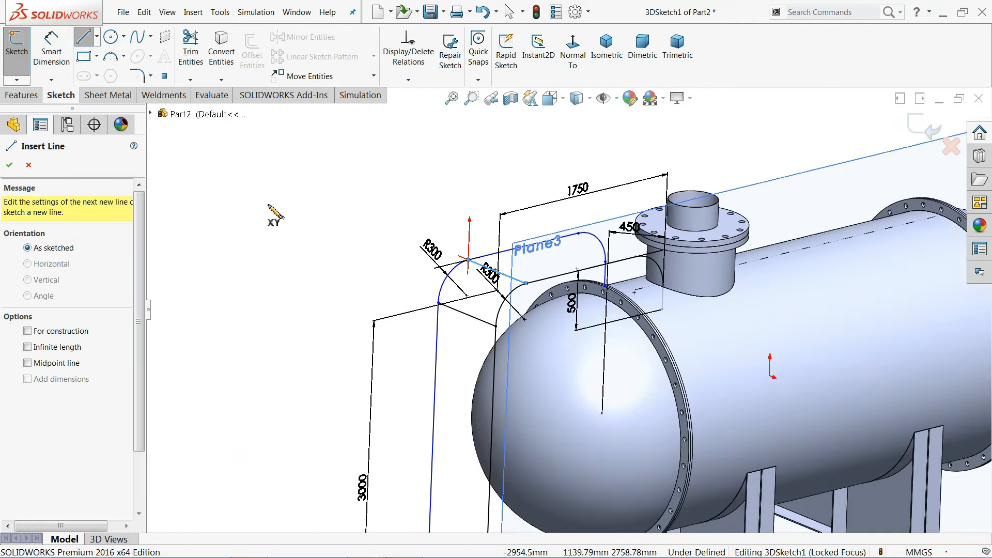
{"action": "scroll", "coordinate": [561, 366], "scroll_direction": "down", "scroll_amount": 5}
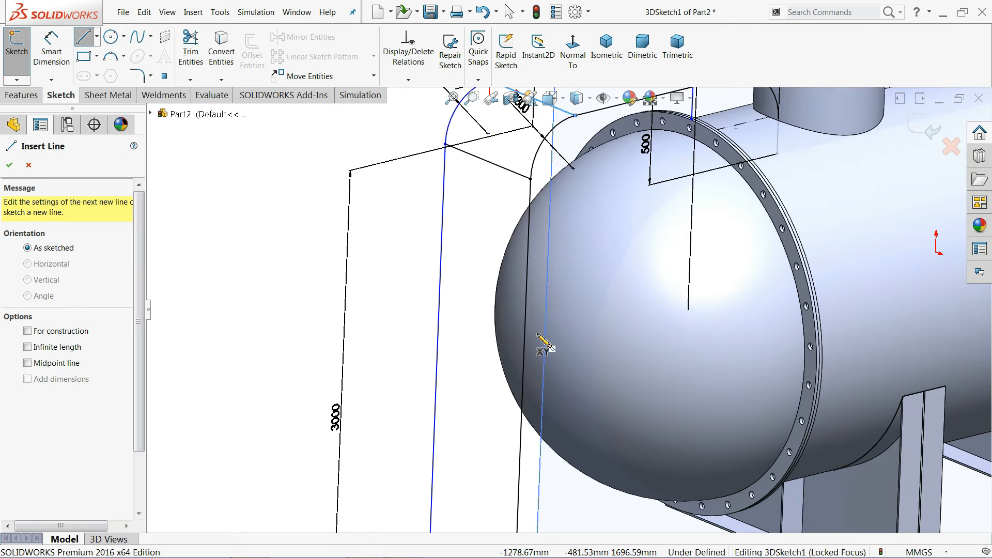
{"action": "left_click", "coordinate": [527, 261]}
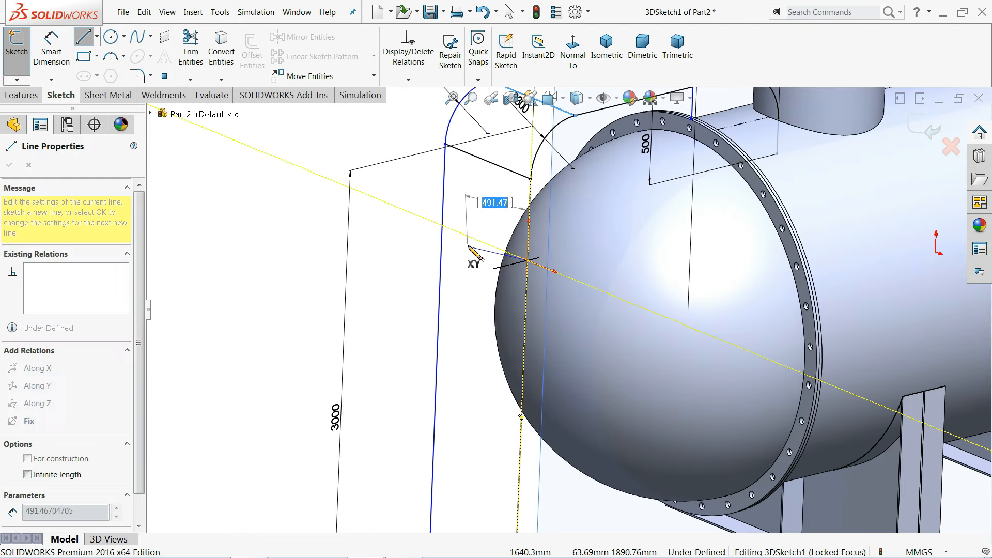
{"action": "left_click", "coordinate": [443, 227]}
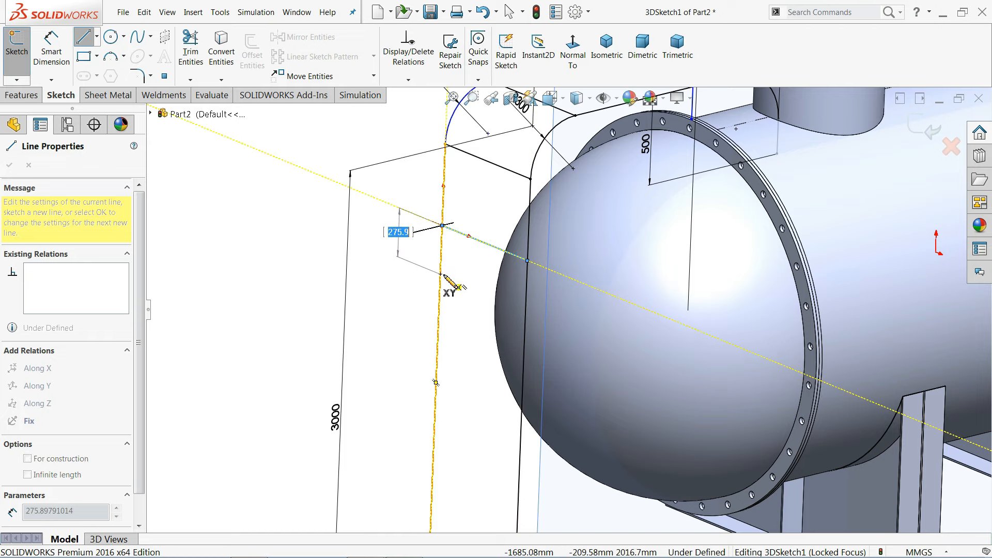
{"action": "key", "text": "Escape"}
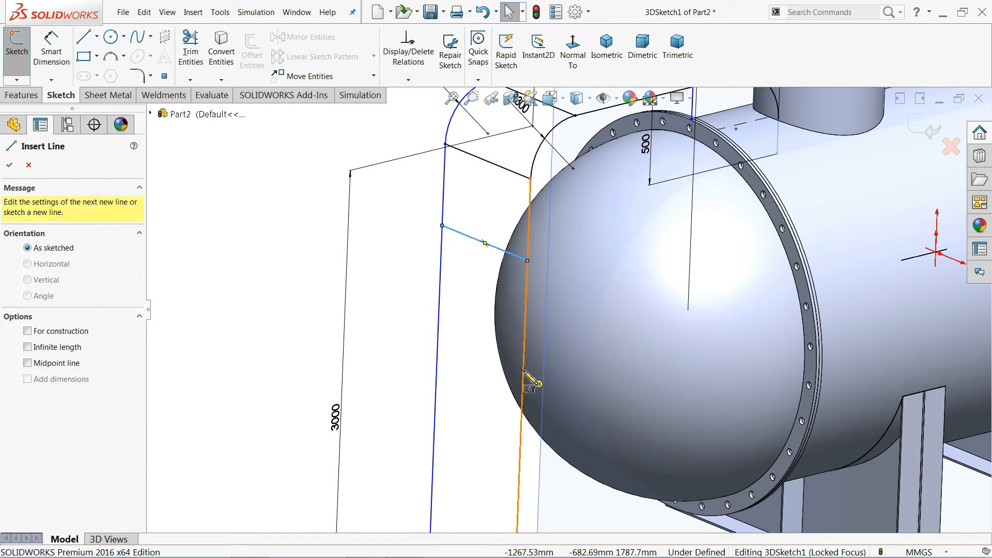
{"action": "left_click", "coordinate": [523, 370]}
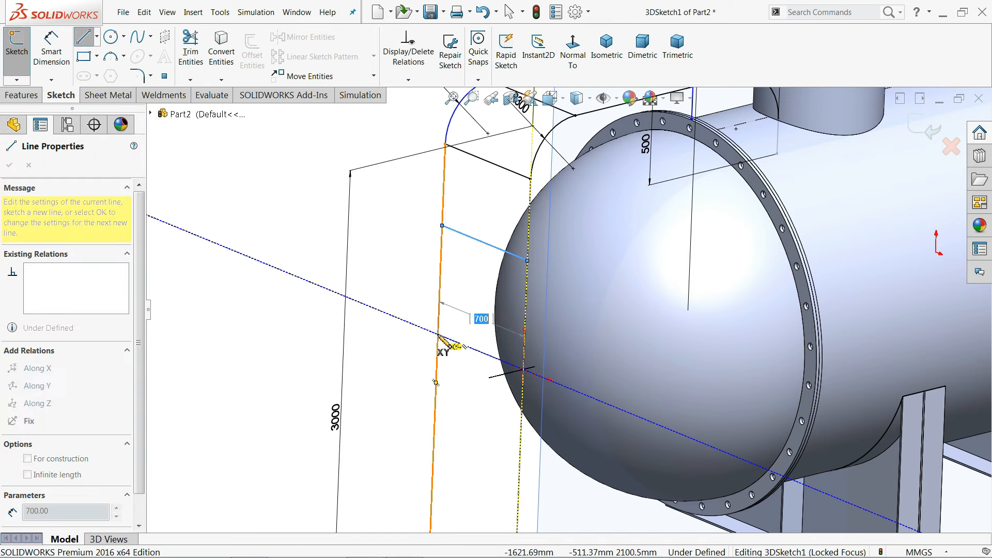
{"action": "left_click", "coordinate": [439, 335]}
{"action": "key", "text": "Escape"}
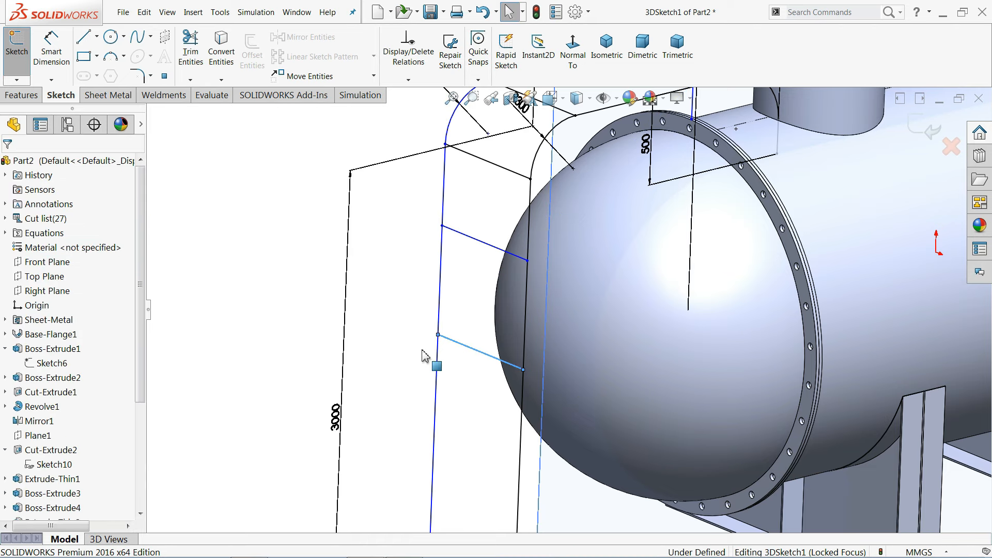
- Sketch a third rung 700 mm long between the vertical side rails, below the first two rungs
{"action": "key", "text": "l"}
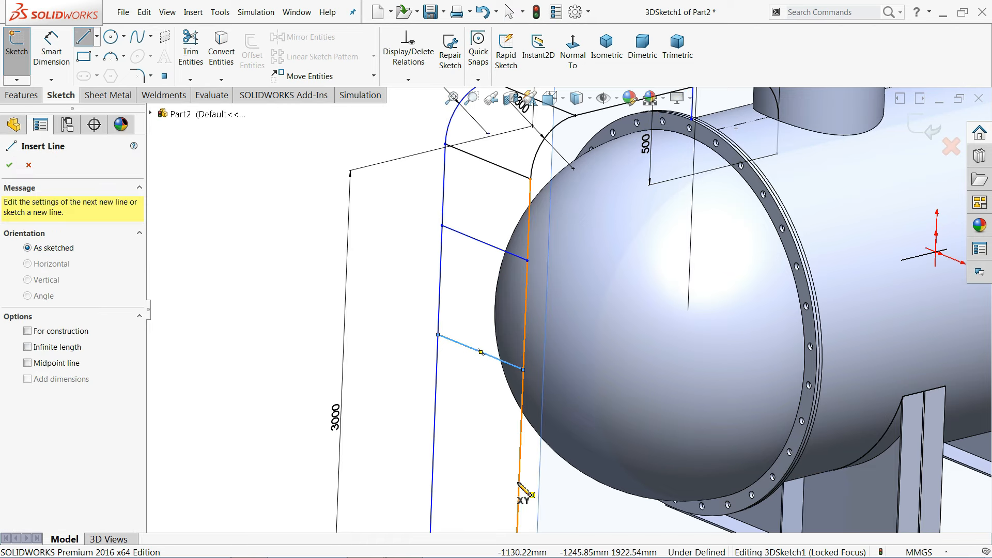
{"action": "left_click", "coordinate": [518, 483]}
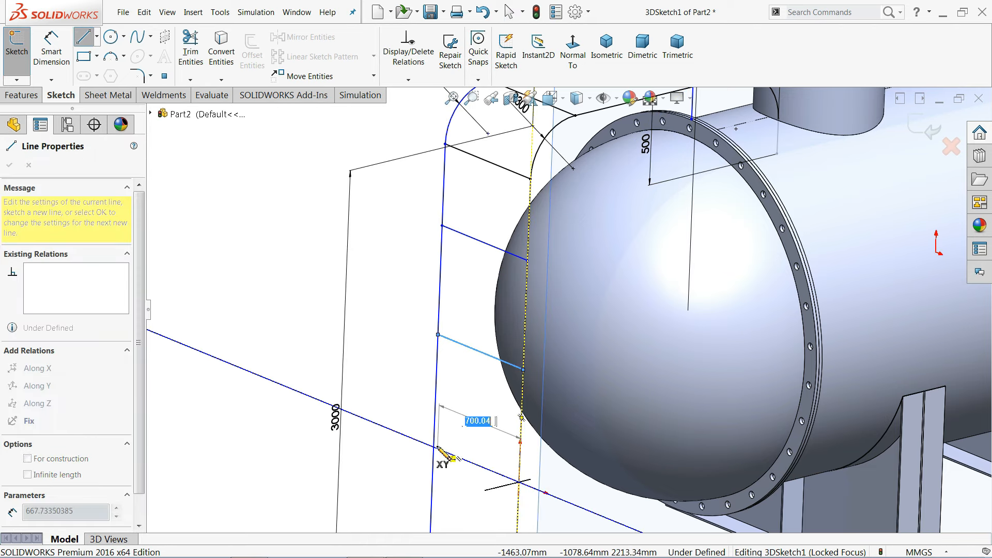
{"action": "type", "text": "700"}
{"action": "key", "text": "Return"}
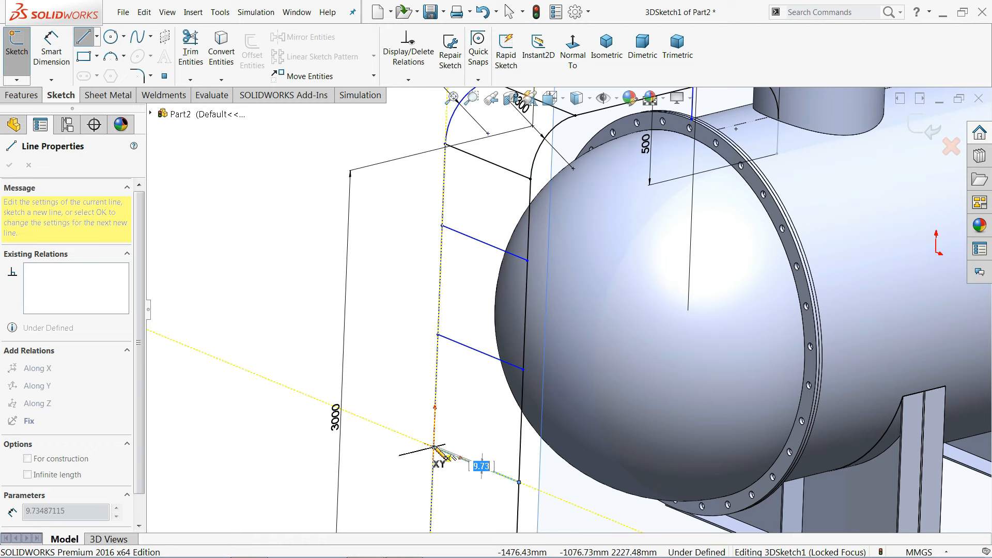
{"action": "key", "text": "Escape"}
{"action": "key", "text": "Escape"}
{"action": "scroll", "coordinate": [566, 284], "scroll_direction": "up", "scroll_amount": 5}
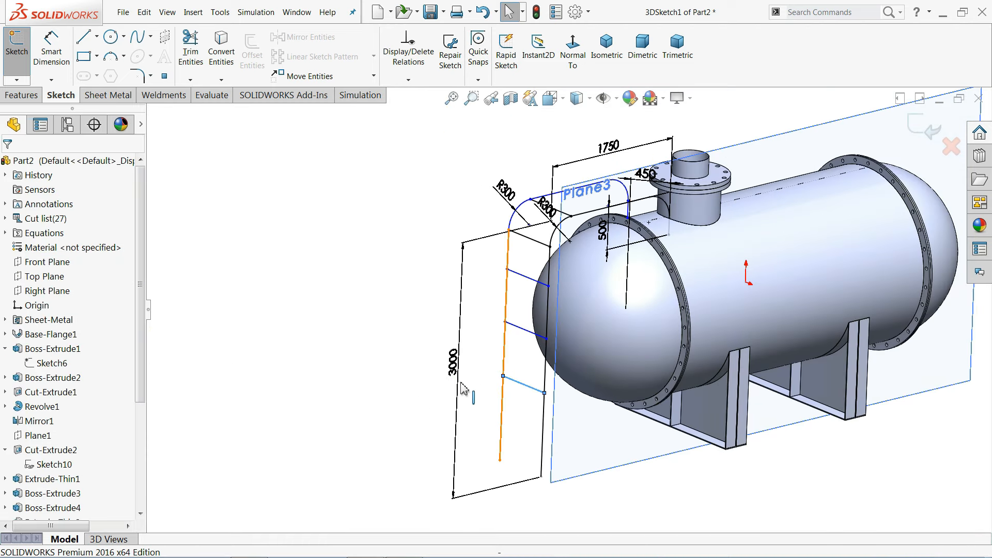
- Sketch a fourth rung between the vertical side rails, near their lower ends
{"action": "scroll", "coordinate": [569, 424], "scroll_direction": "down", "scroll_amount": 4}
{"action": "scroll", "coordinate": [568, 424], "scroll_direction": "down", "scroll_amount": 3}
{"action": "left_click", "coordinate": [84, 36]}
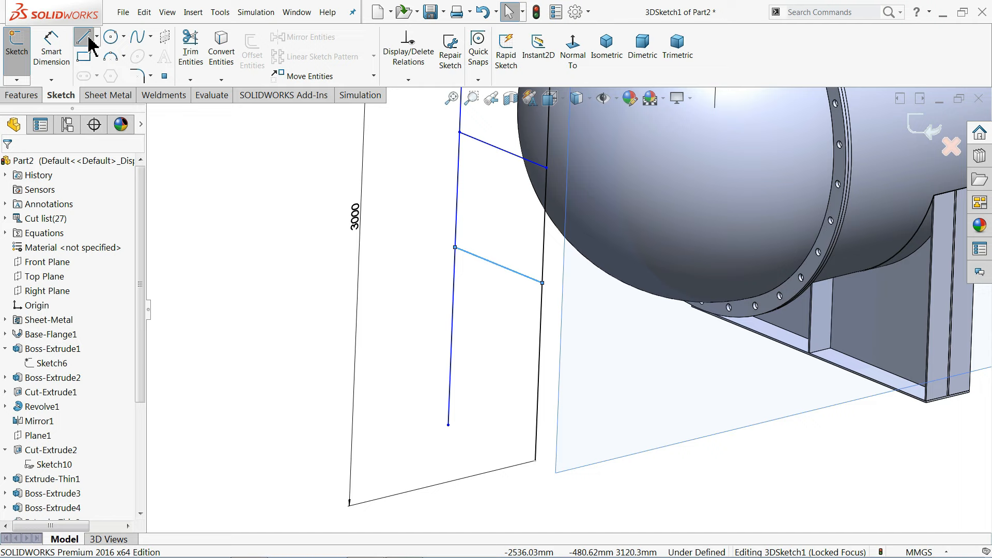
{"action": "left_click", "coordinate": [539, 375]}
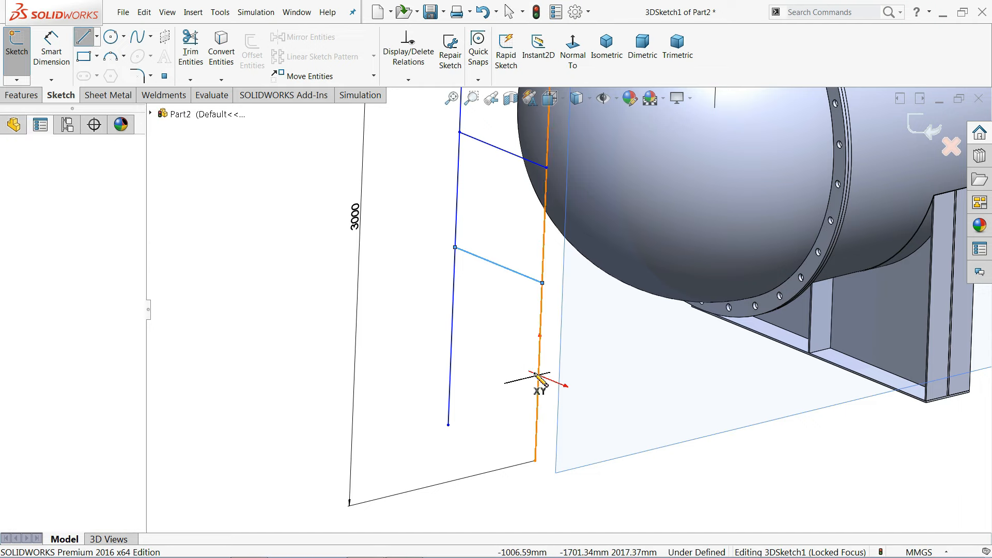
{"action": "left_click", "coordinate": [451, 341]}
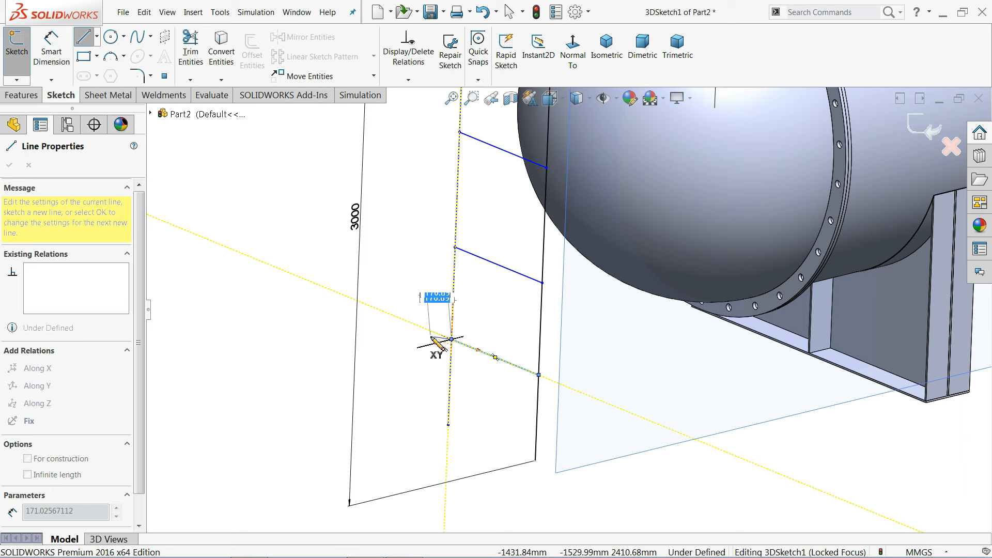
{"action": "key", "text": "Escape"}
{"action": "middle_click_drag", "start_coordinate": [427, 336], "coordinate": [408, 329]}
{"action": "scroll", "coordinate": [423, 323], "scroll_direction": "up", "scroll_amount": 3}
{"action": "scroll", "coordinate": [610, 222], "scroll_direction": "down", "scroll_amount": 5}
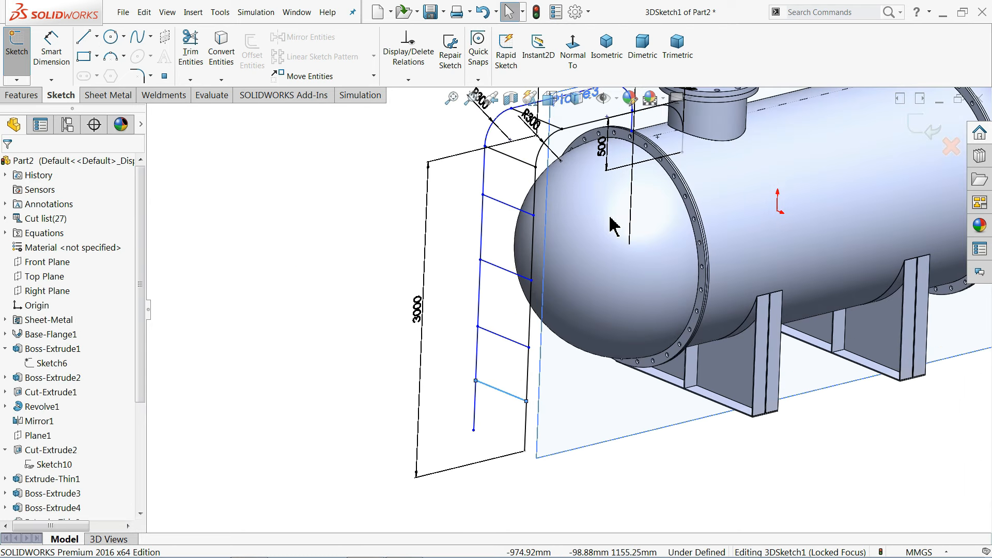
{"action": "left_click", "coordinate": [51, 50]}
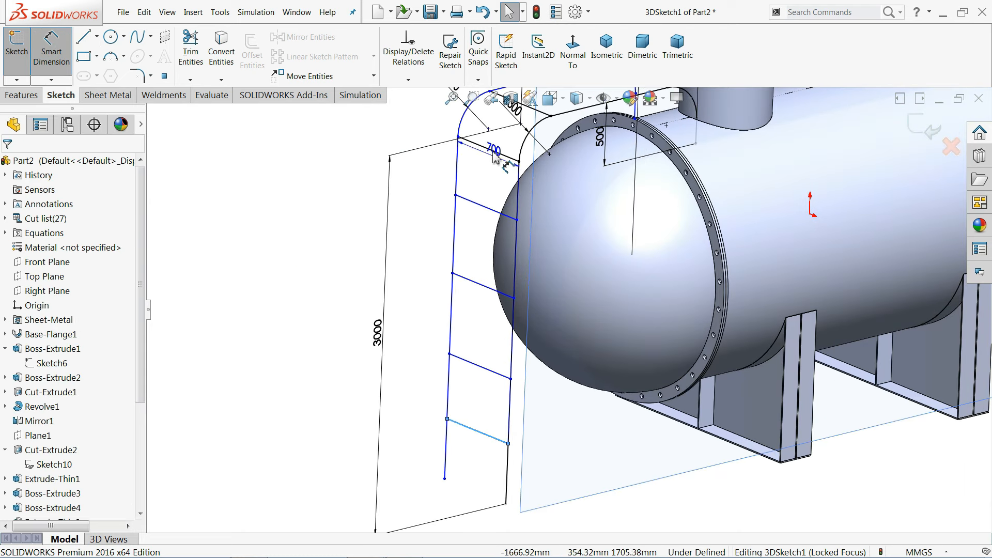
{"action": "left_click", "coordinate": [488, 207]}
{"action": "left_click", "coordinate": [480, 208]}
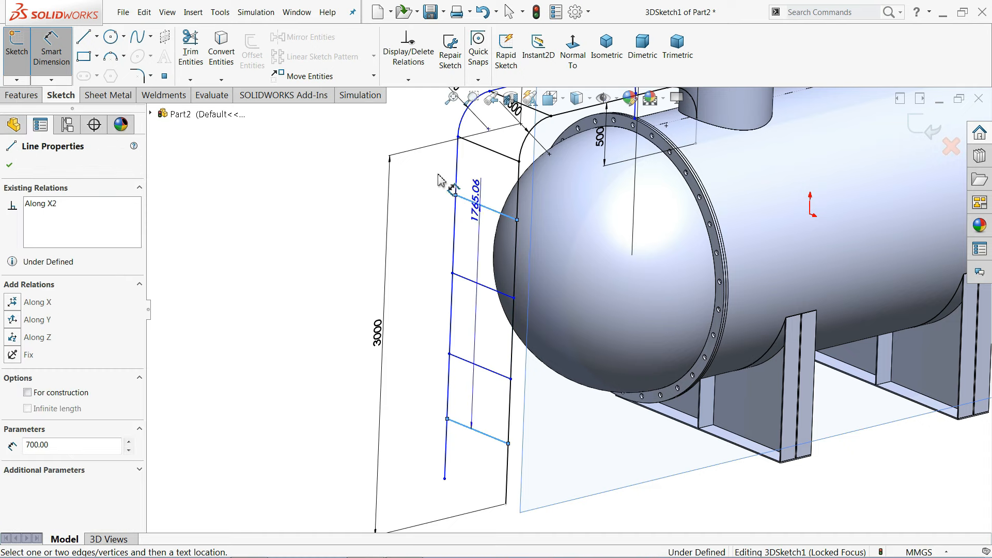
{"action": "key", "text": "Escape"}
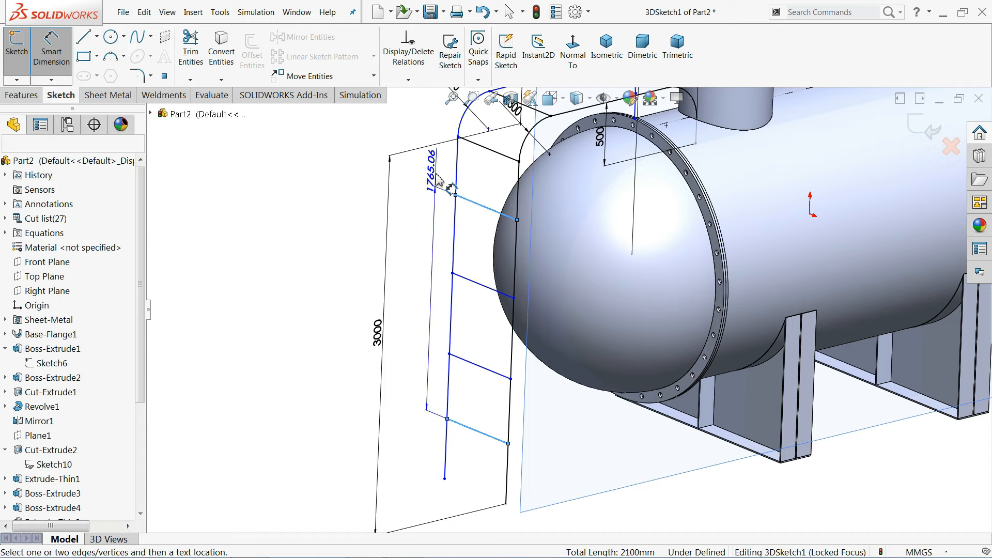
{"action": "left_click", "coordinate": [490, 153]}
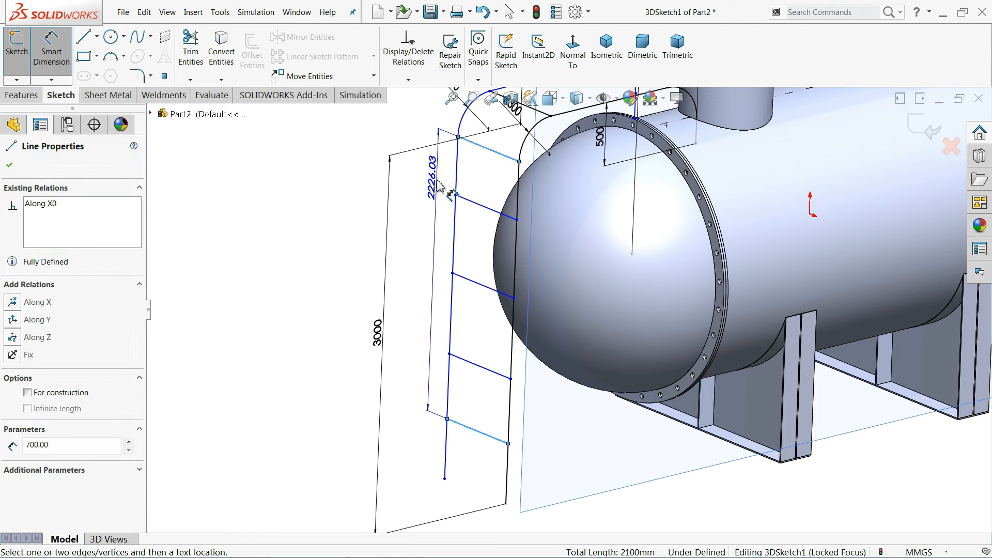
{"action": "key", "text": "Escape"}
- Dimension the spacing between the cross line at the fillets' lower end and the first rung below it as 600 mm
{"action": "scroll", "coordinate": [512, 155], "scroll_direction": "down", "scroll_amount": 5}
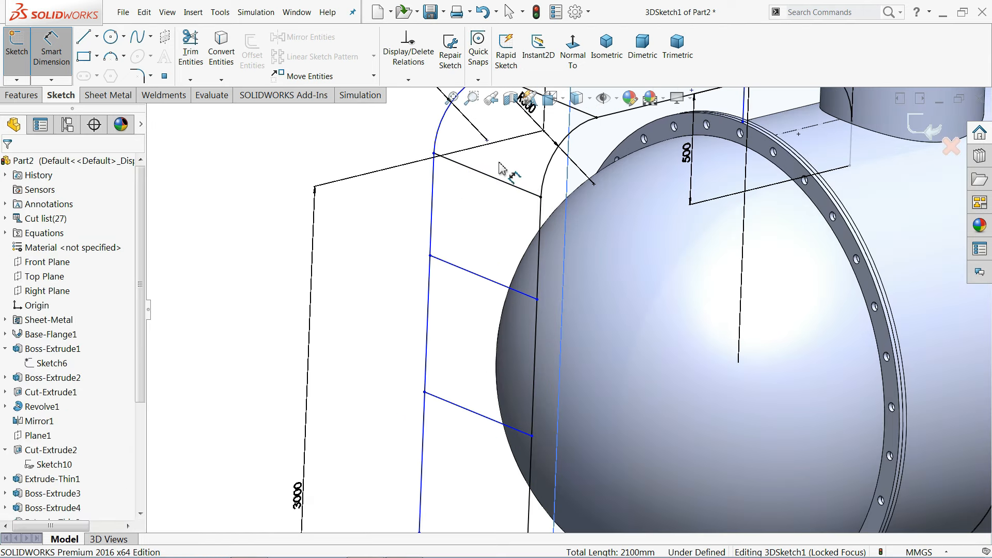
{"action": "left_click", "coordinate": [483, 185]}
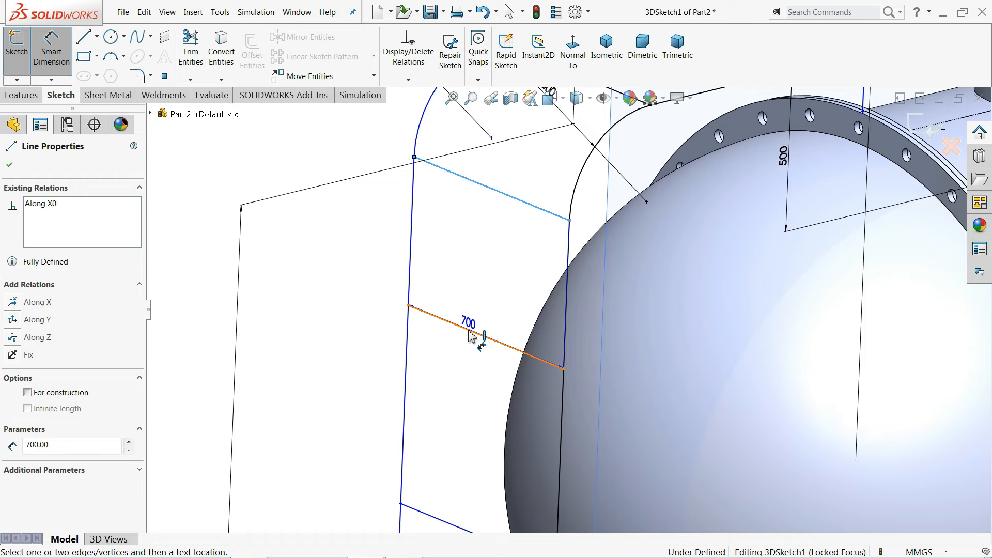
{"action": "left_click", "coordinate": [469, 331]}
{"action": "left_click", "coordinate": [367, 261]}
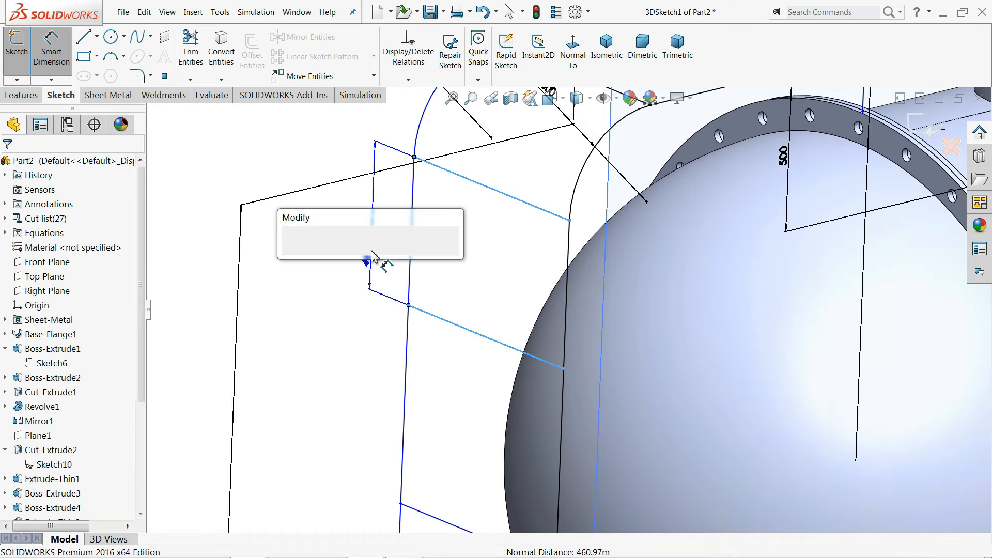
{"action": "type", "text": "600"}
{"action": "key", "text": "Return"}
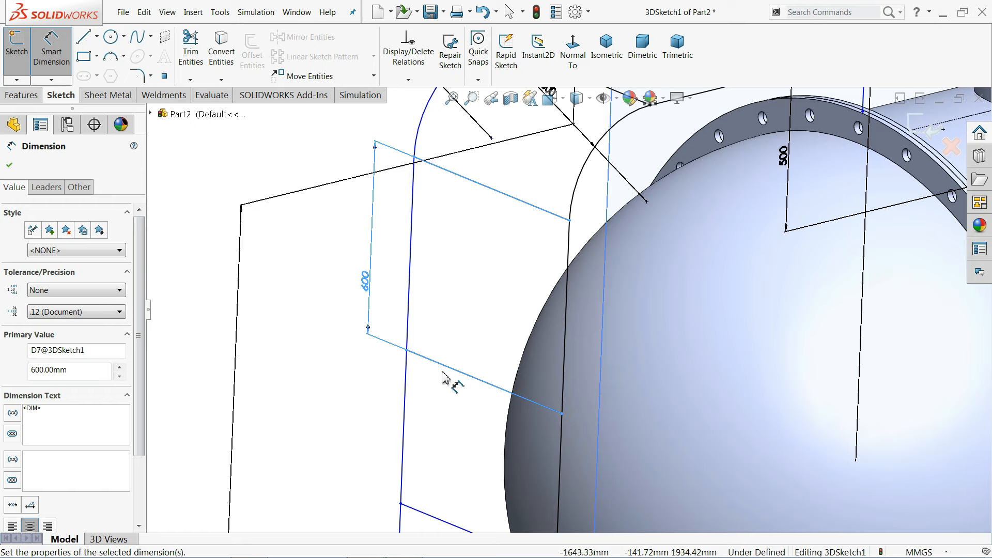
- Dimension the spacing between the first and second rungs as 600 mm
{"action": "left_click", "coordinate": [448, 373]}
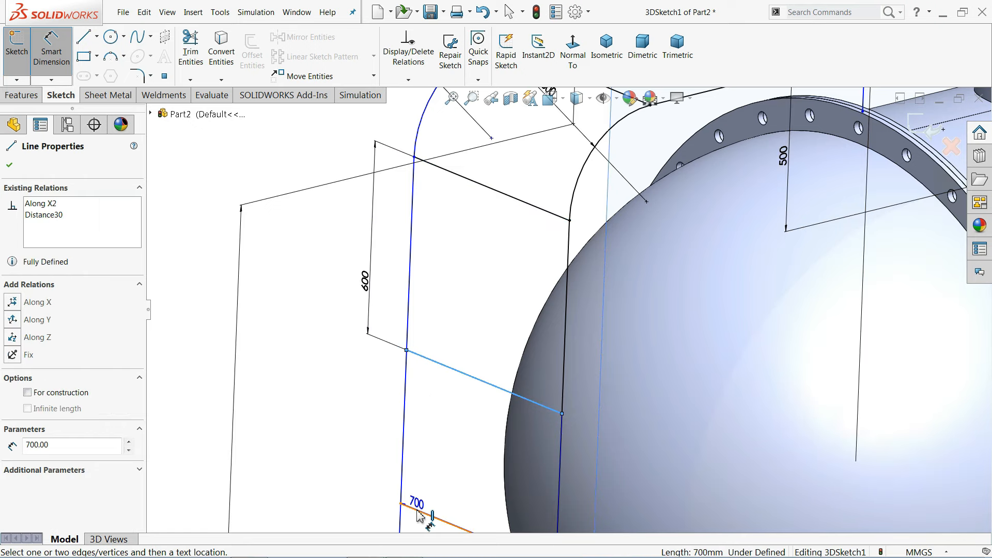
{"action": "left_click", "coordinate": [413, 508]}
{"action": "left_click", "coordinate": [354, 454]}
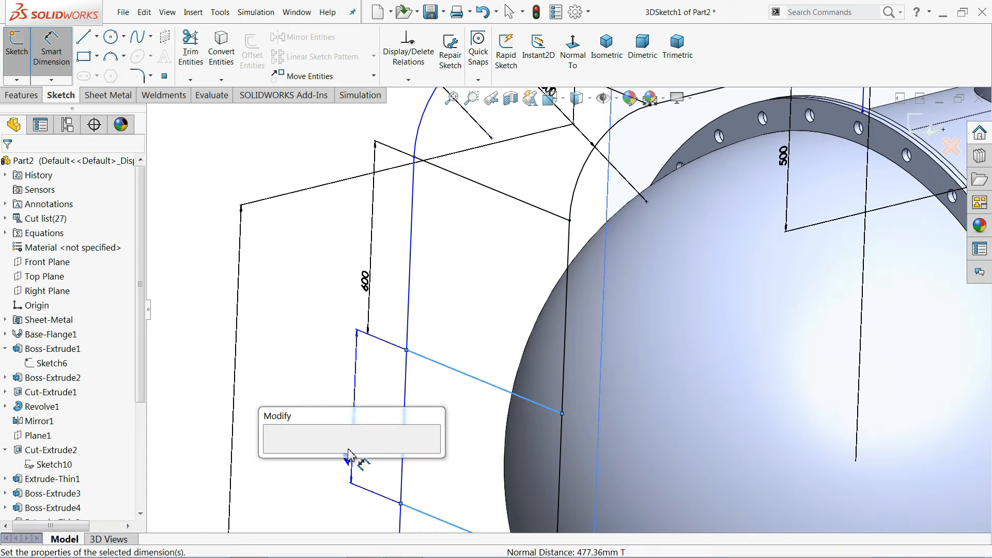
{"action": "type", "text": "600"}
{"action": "left_click", "coordinate": [272, 451]}
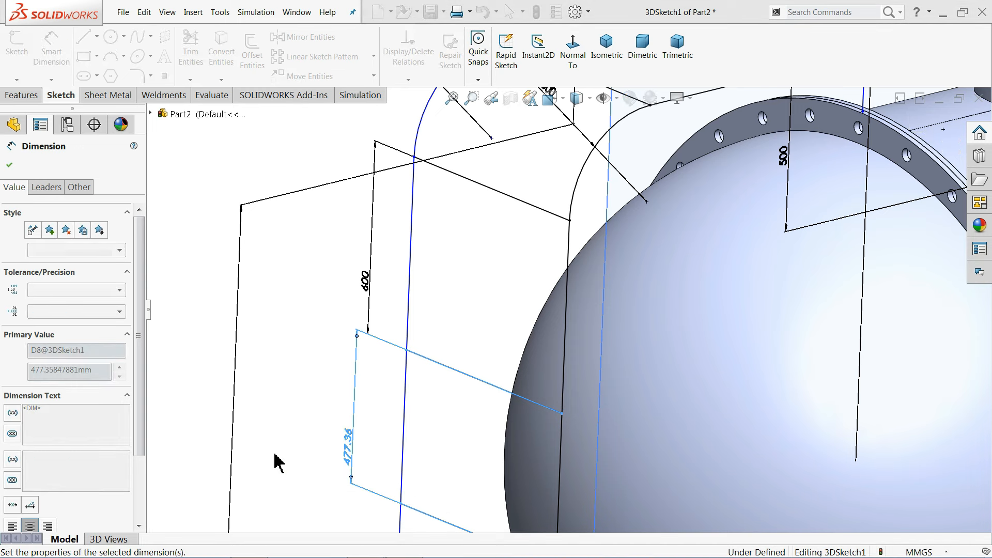
- Dimension the spacing between the second and third rungs as 600 mm
{"action": "scroll", "coordinate": [458, 350], "scroll_direction": "up", "scroll_amount": 5}
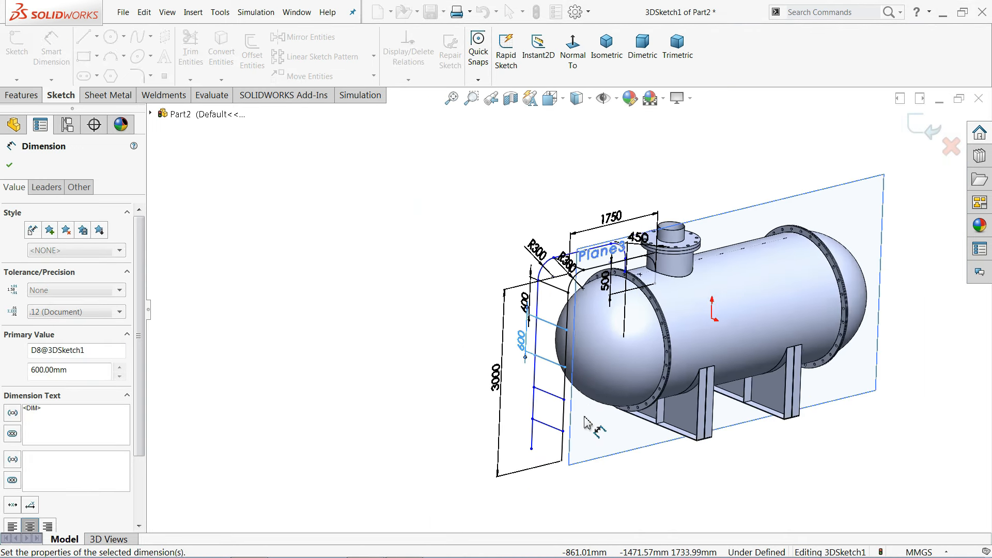
{"action": "scroll", "coordinate": [526, 315], "scroll_direction": "down", "scroll_amount": 3}
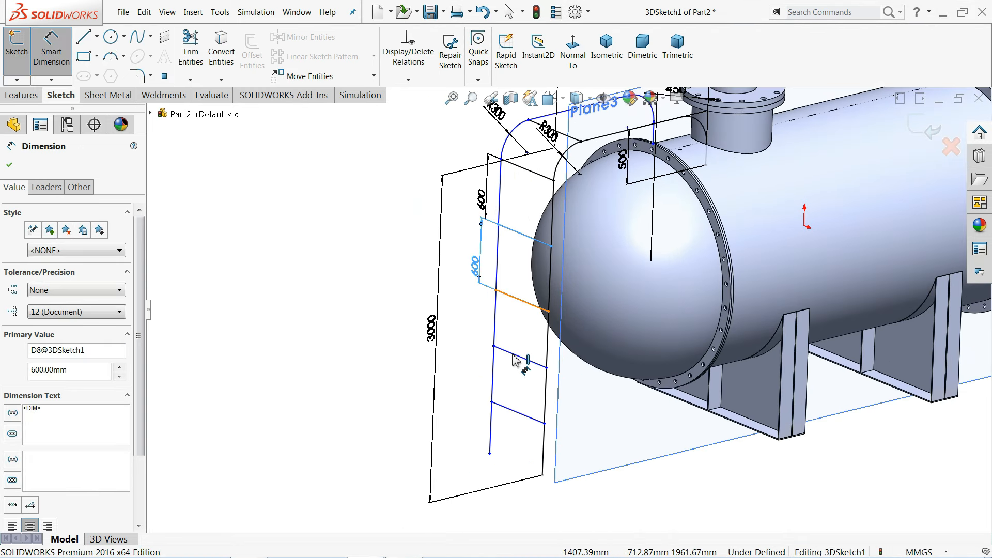
{"action": "left_click", "coordinate": [522, 300]}
{"action": "left_click", "coordinate": [494, 347]}
{"action": "left_click", "coordinate": [484, 342]}
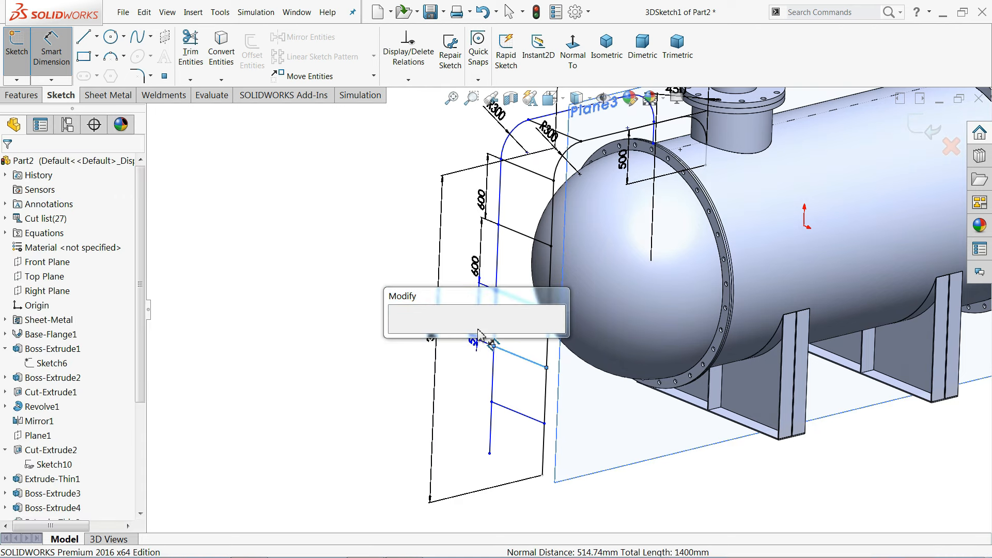
{"action": "type", "text": "600"}
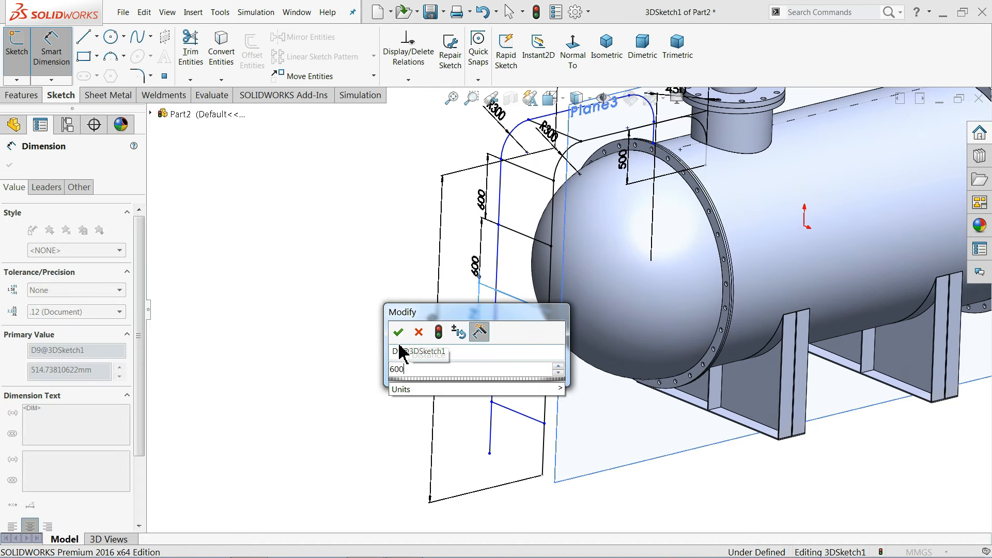
{"action": "left_click", "coordinate": [398, 333]}
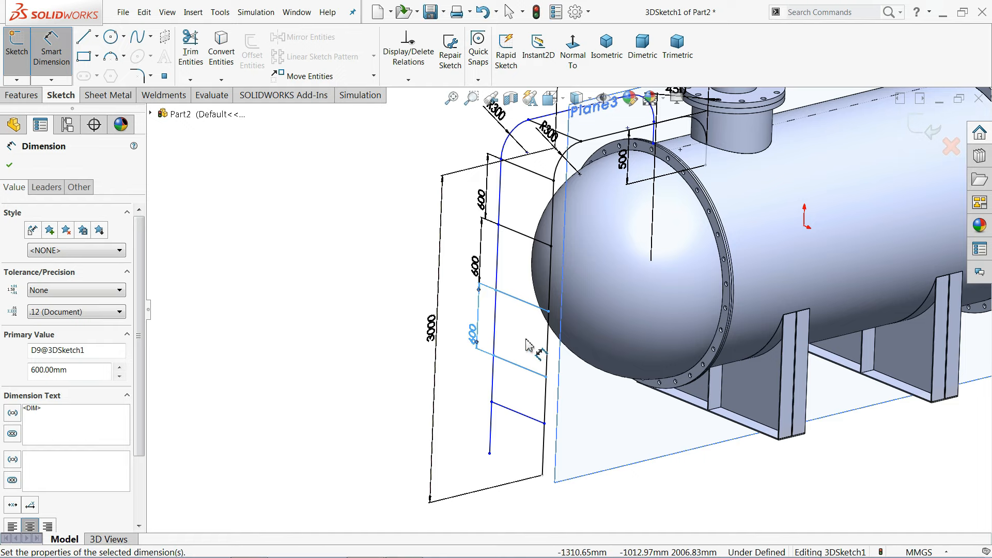
- Dimension the spacing between the third rung and the lowest rung as 600 mm
{"action": "scroll", "coordinate": [537, 341], "scroll_direction": "down", "scroll_amount": 5}
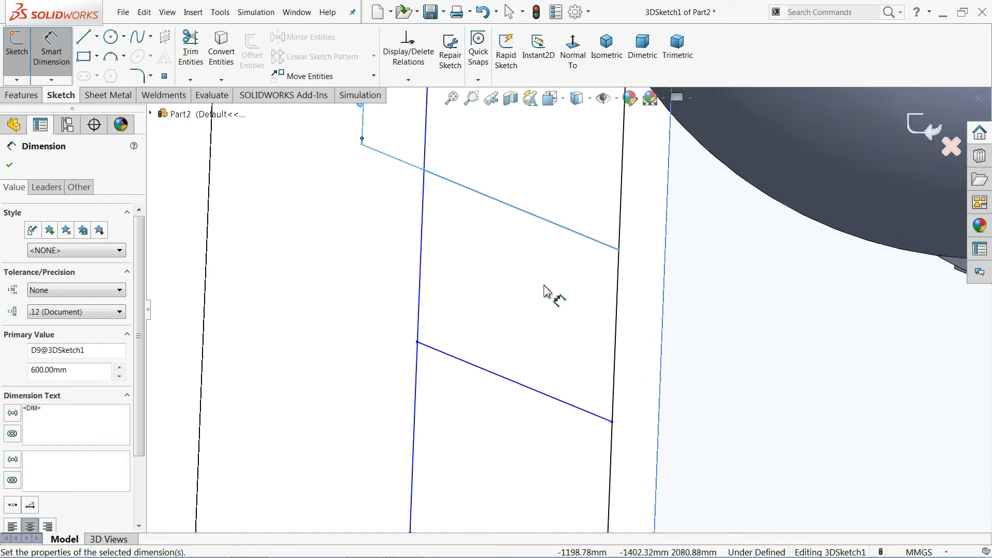
{"action": "left_click", "coordinate": [570, 236]}
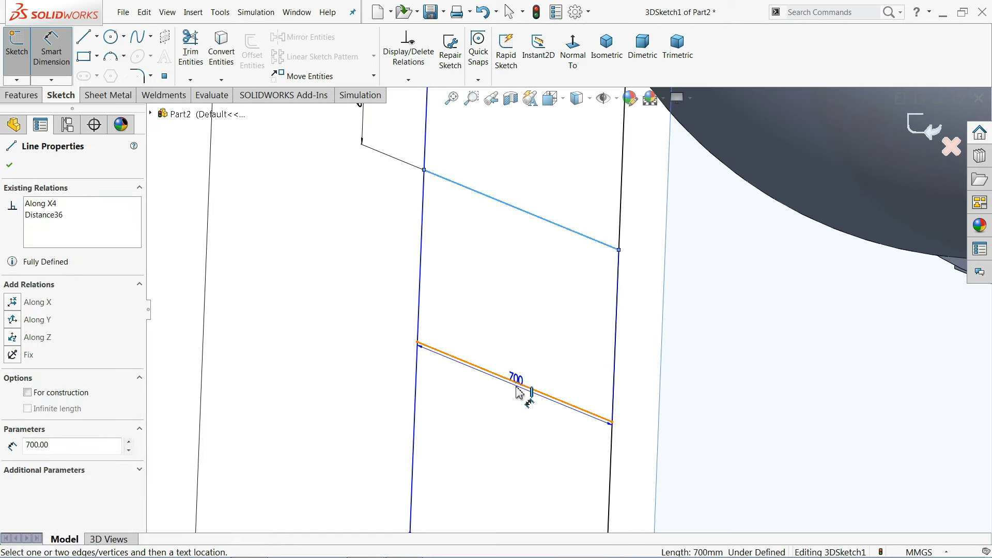
{"action": "left_click", "coordinate": [521, 389]}
{"action": "left_click", "coordinate": [372, 284]}
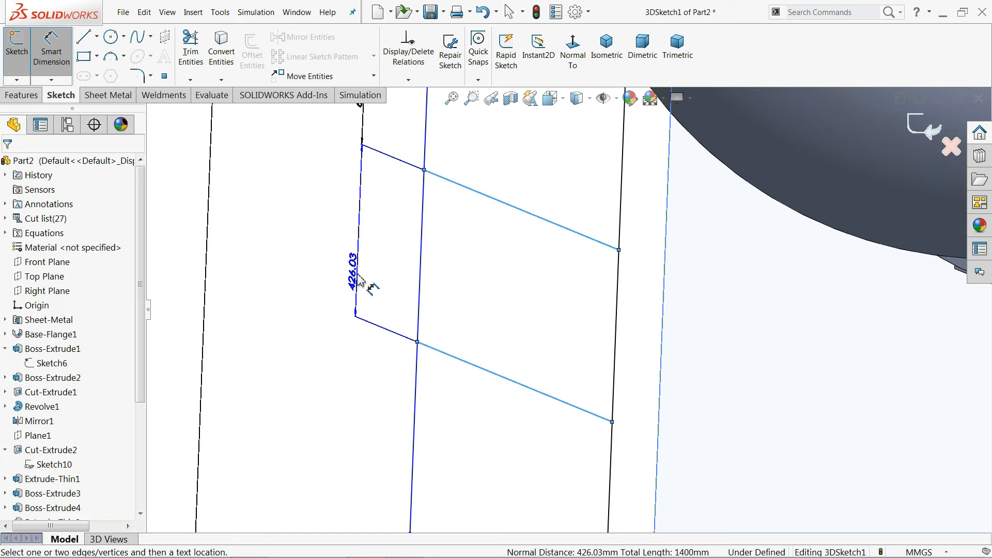
{"action": "type", "text": "600"}
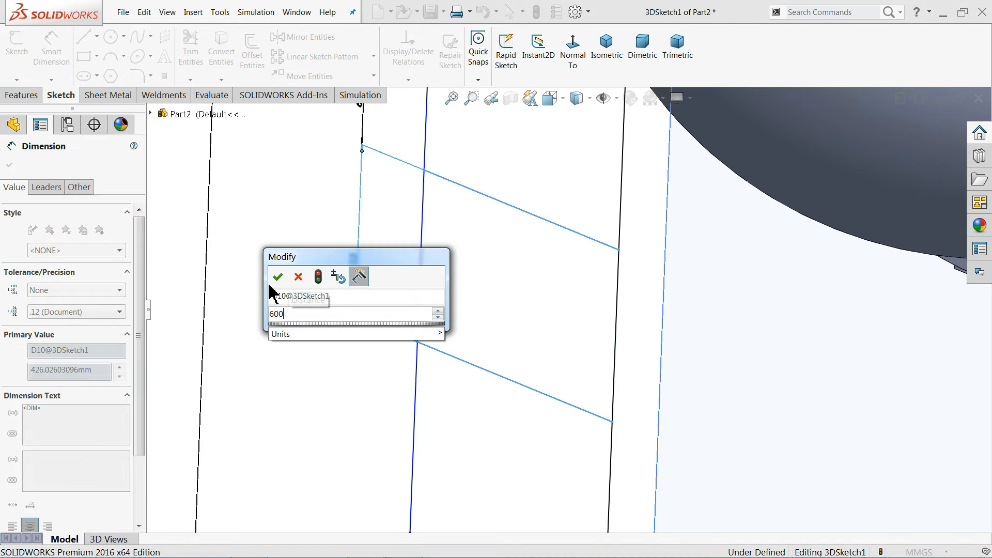
{"action": "left_click", "coordinate": [277, 277]}
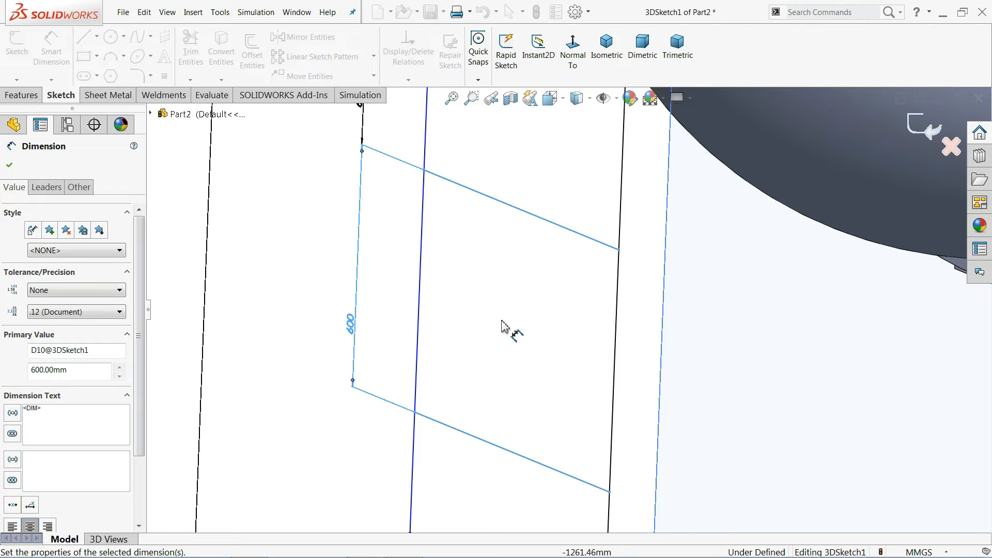
- Sketch a cross line joining the horizontal top segments of the two rails, roughly midway between their corner fillets
{"action": "scroll", "coordinate": [509, 332], "scroll_direction": "up", "scroll_amount": 3}
{"action": "scroll", "coordinate": [498, 335], "scroll_direction": "up", "scroll_amount": 6}
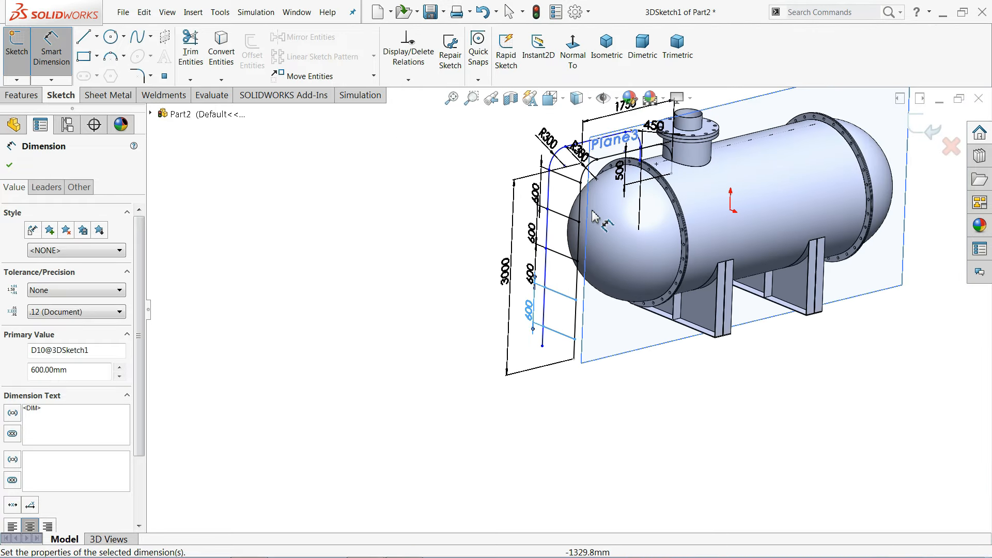
{"action": "scroll", "coordinate": [630, 173], "scroll_direction": "down", "scroll_amount": 4}
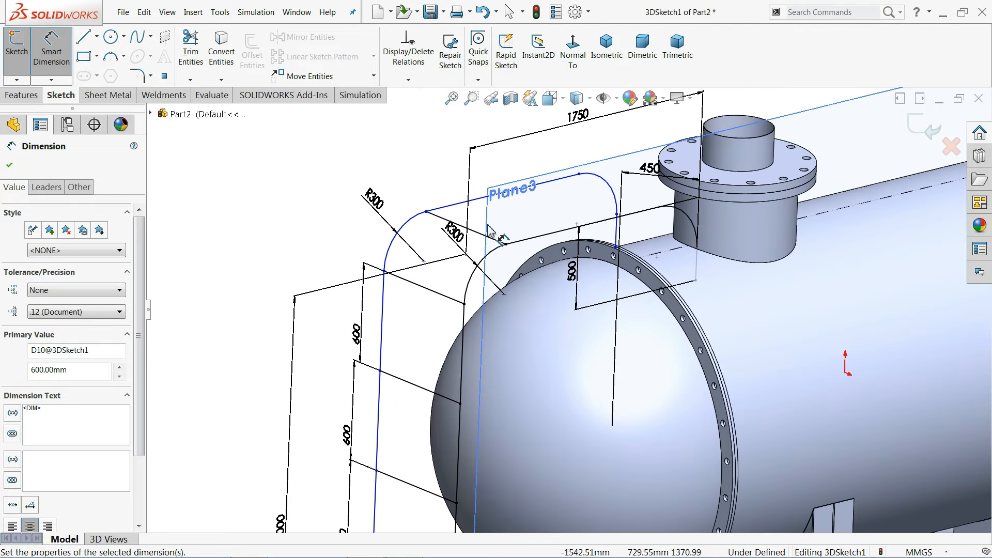
{"action": "scroll", "coordinate": [517, 212], "scroll_direction": "down", "scroll_amount": 3}
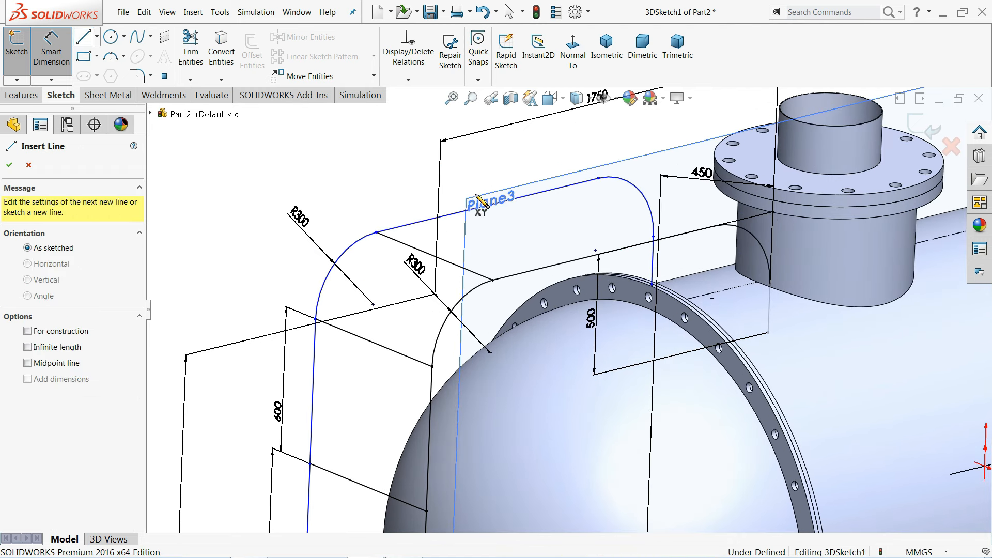
{"action": "left_click", "coordinate": [509, 208]}
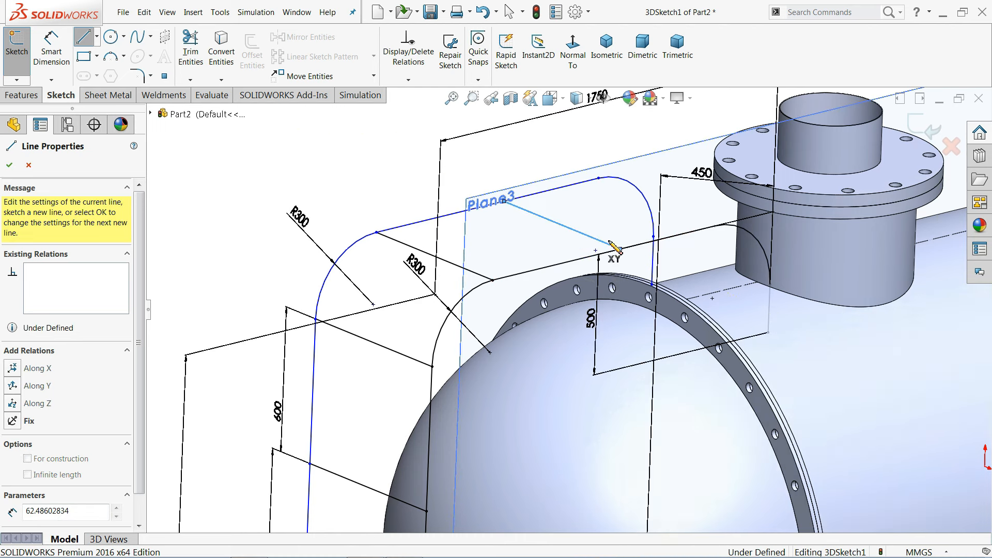
{"action": "left_click", "coordinate": [620, 249]}
{"action": "right_click", "coordinate": [328, 181]}
{"action": "left_click", "coordinate": [357, 192]}
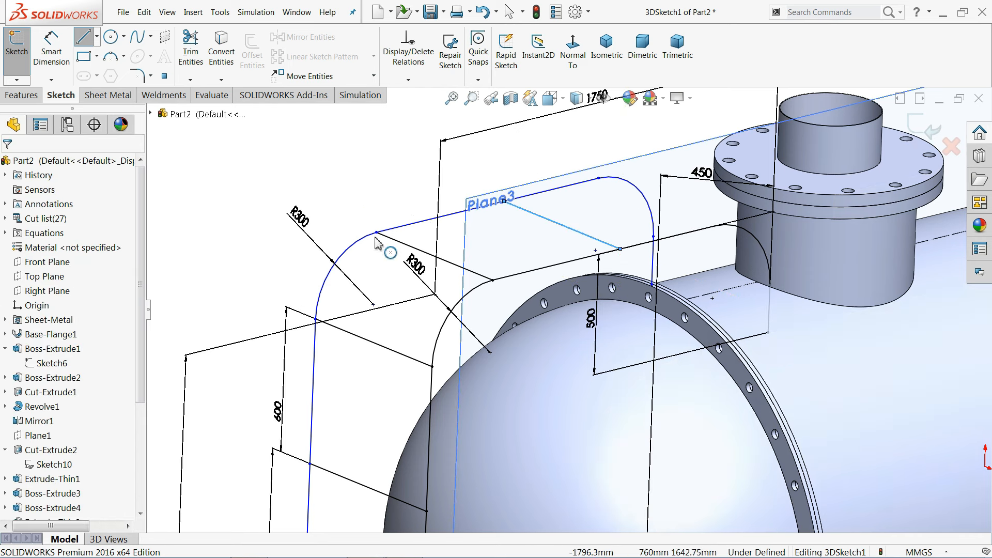
- Exit the ladder's 3D sketch, keeping its changes, and clear the selection
{"action": "scroll", "coordinate": [502, 247], "scroll_direction": "up", "scroll_amount": 4}
{"action": "scroll", "coordinate": [547, 258], "scroll_direction": "down", "scroll_amount": 2}
{"action": "scroll", "coordinate": [563, 266], "scroll_direction": "up", "scroll_amount": 5}
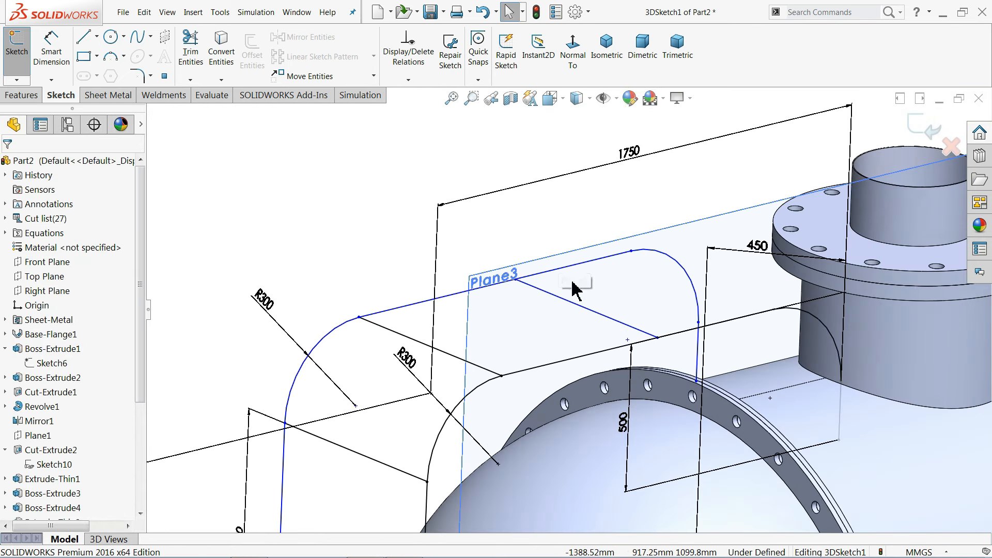
{"action": "scroll", "coordinate": [594, 403], "scroll_direction": "up", "scroll_amount": 3}
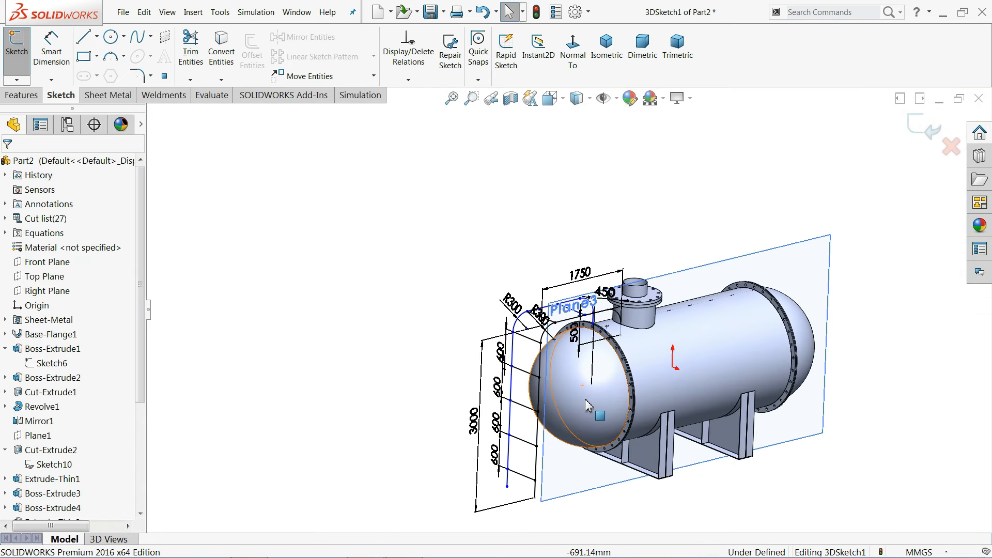
{"action": "scroll", "coordinate": [583, 388], "scroll_direction": "down", "scroll_amount": 3}
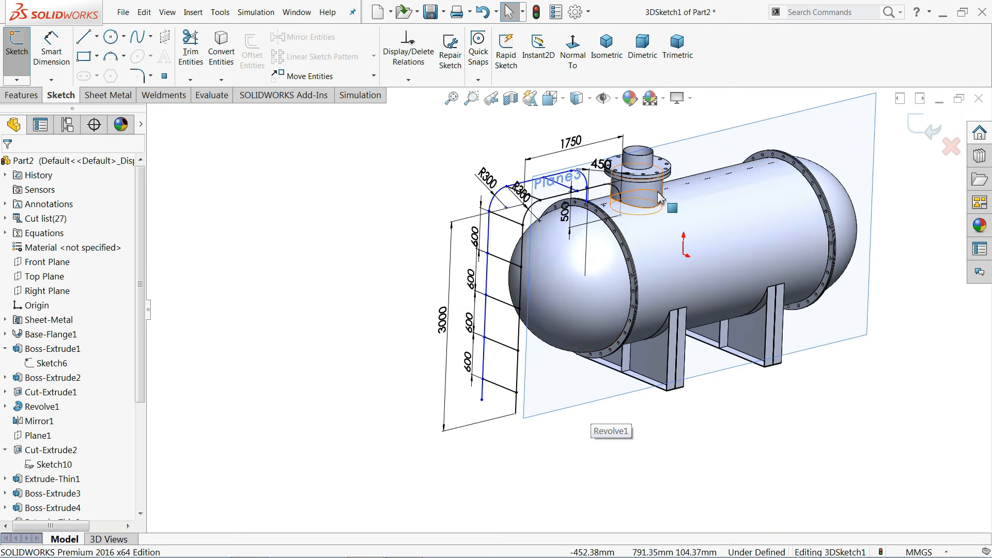
{"action": "scroll", "coordinate": [682, 196], "scroll_direction": "down", "scroll_amount": 2}
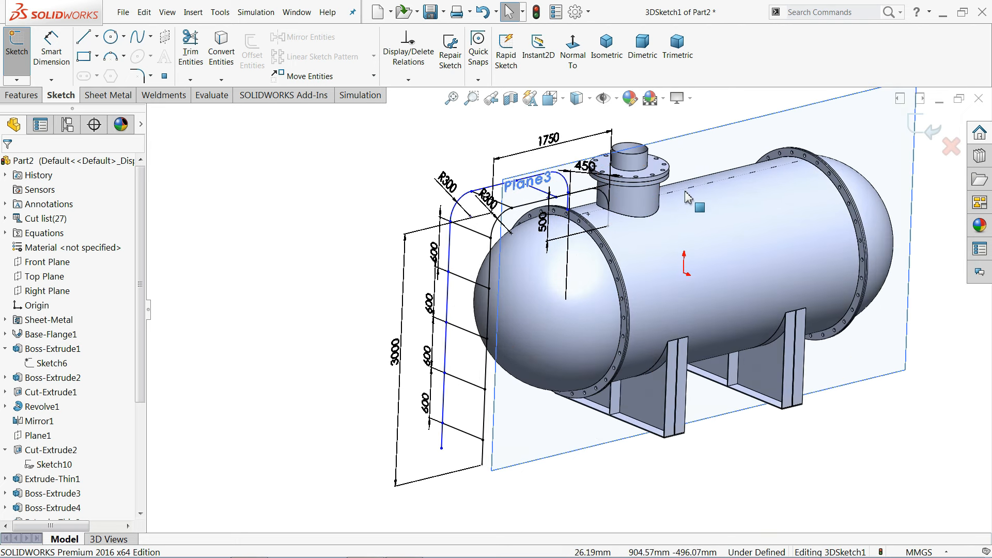
{"action": "left_click", "coordinate": [922, 127]}
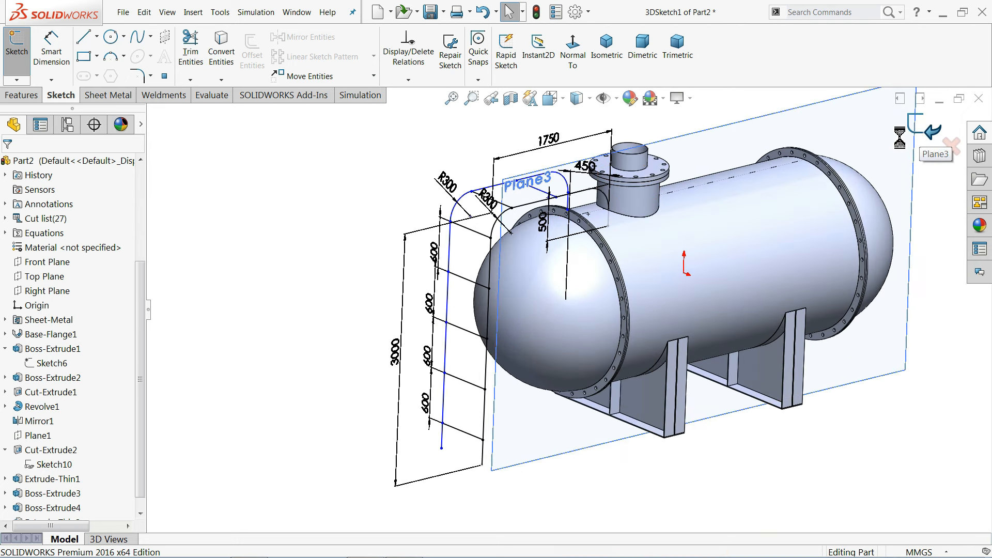
{"action": "left_click", "coordinate": [757, 124]}
{"action": "left_click", "coordinate": [796, 91]}
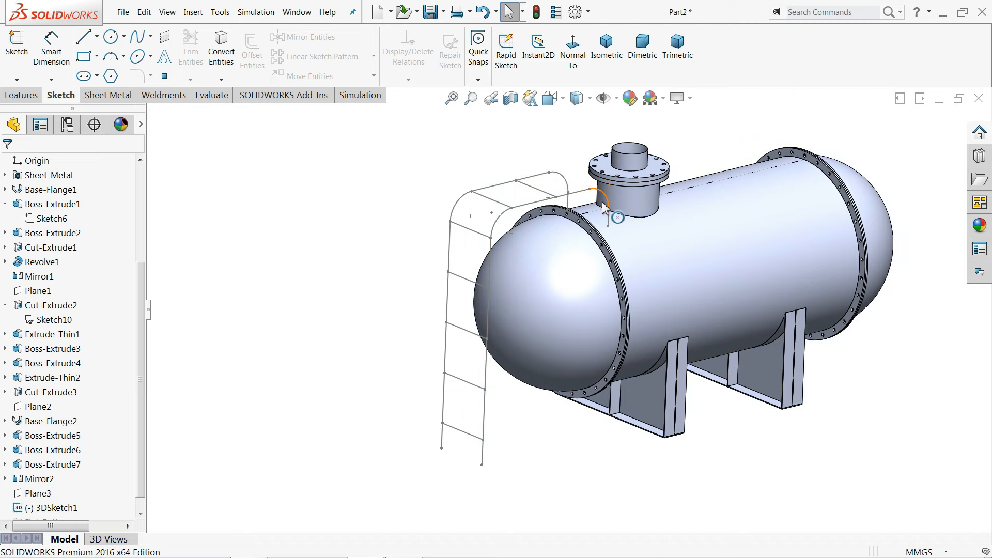
- Add a Weldment feature to the tank part
{"action": "scroll", "coordinate": [603, 207], "scroll_direction": "down", "scroll_amount": 2}
{"action": "left_click", "coordinate": [157, 97]}
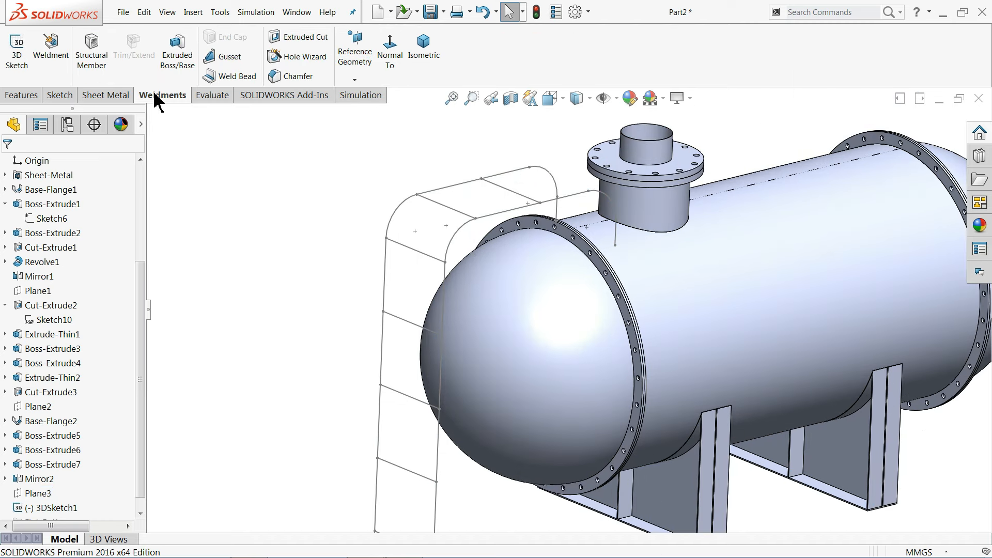
{"action": "right_click", "coordinate": [155, 97]}
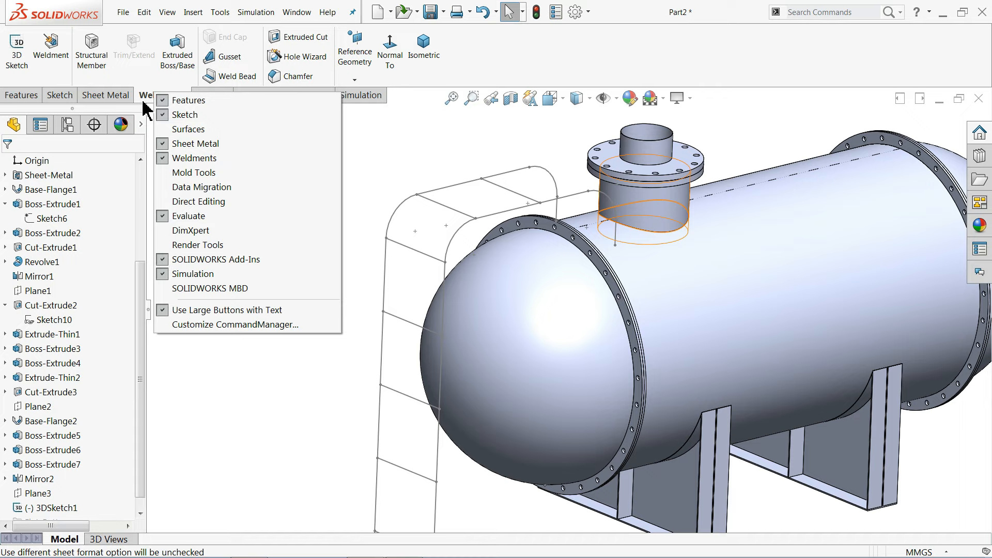
{"action": "left_click", "coordinate": [53, 57]}
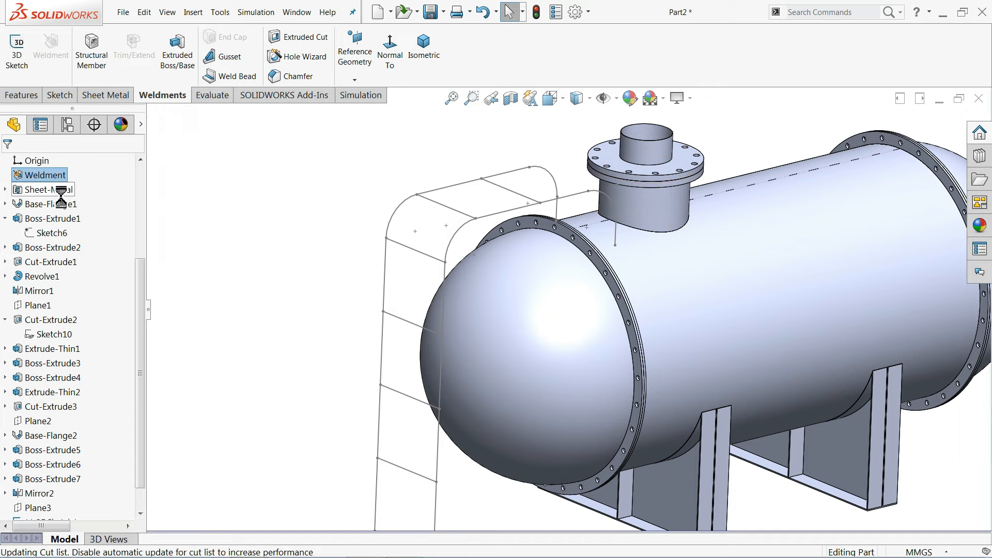
- Start a structural member using the ansi inch standard, pipe type and 1.5 sch 40 size
{"action": "left_click", "coordinate": [92, 52]}
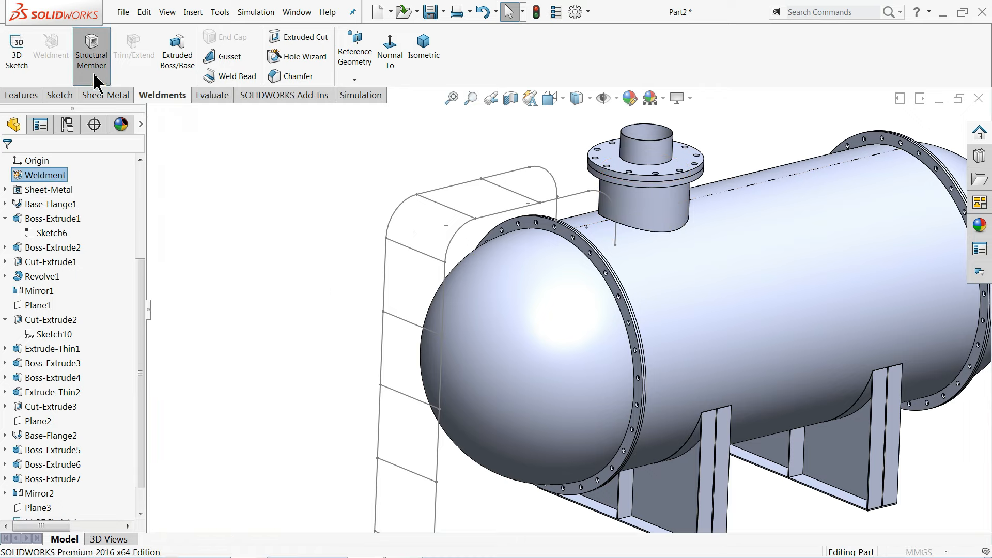
{"action": "left_click", "coordinate": [38, 264]}
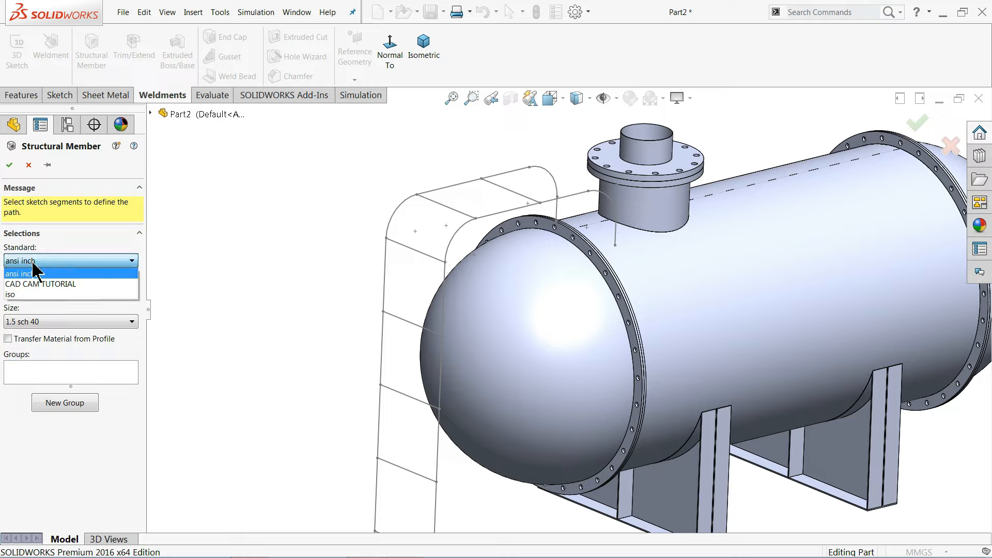
{"action": "left_click", "coordinate": [32, 273]}
{"action": "left_click", "coordinate": [32, 291]}
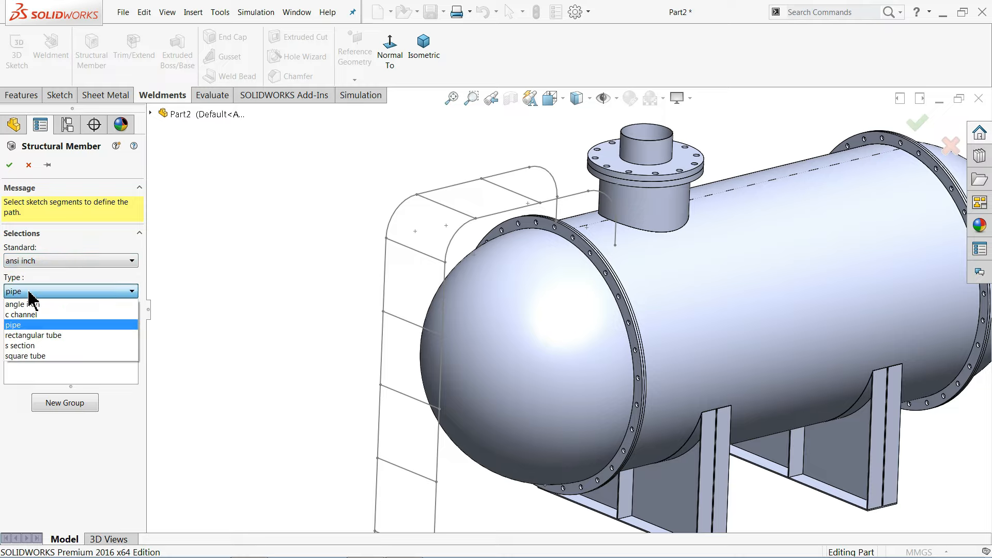
{"action": "left_click", "coordinate": [17, 326]}
{"action": "left_click", "coordinate": [18, 322]}
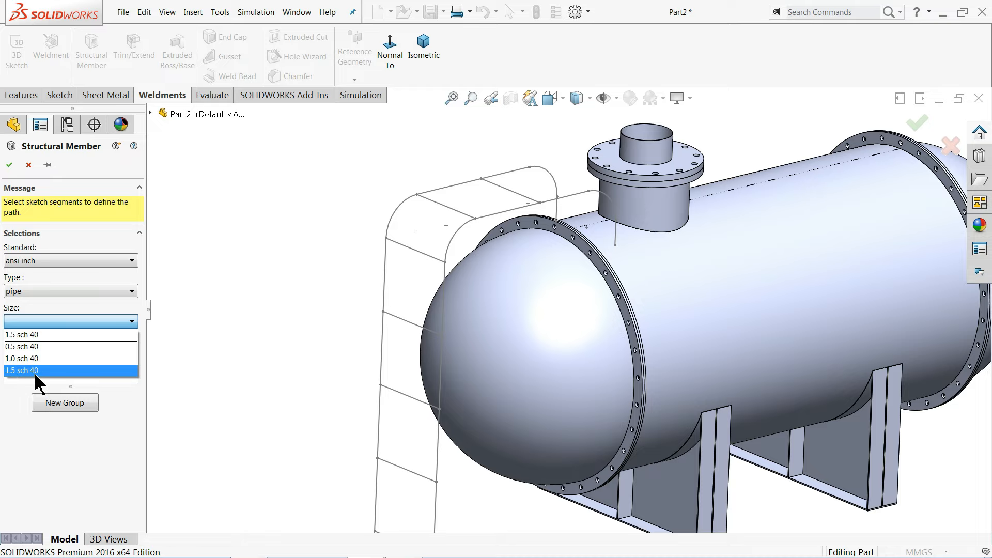
{"action": "left_click", "coordinate": [21, 370]}
- Define the first pipe group along the near ladder rail, from its short end by the nozzle through both bends to the ladder's foot
{"action": "scroll", "coordinate": [573, 196], "scroll_direction": "down", "scroll_amount": 3}
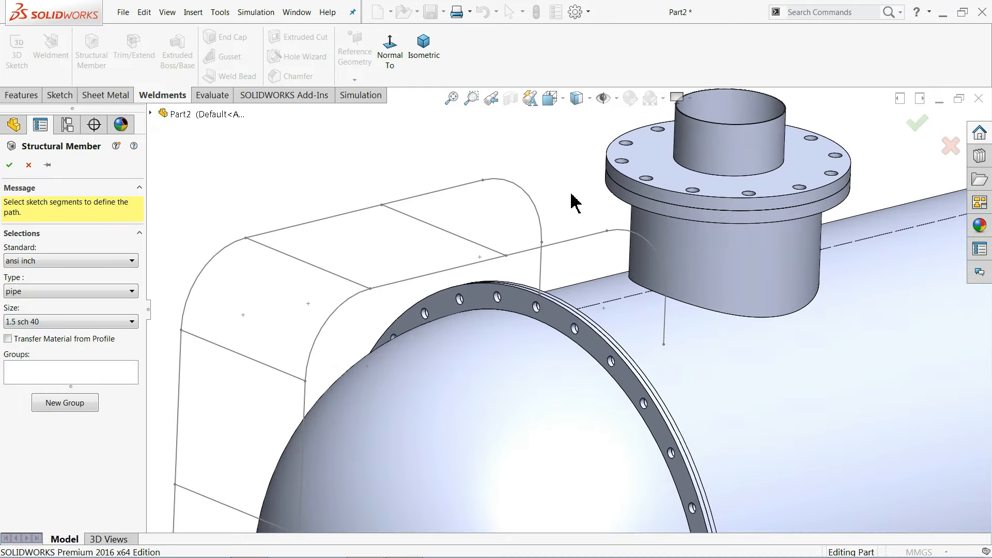
{"action": "scroll", "coordinate": [657, 295], "scroll_direction": "down", "scroll_amount": 2}
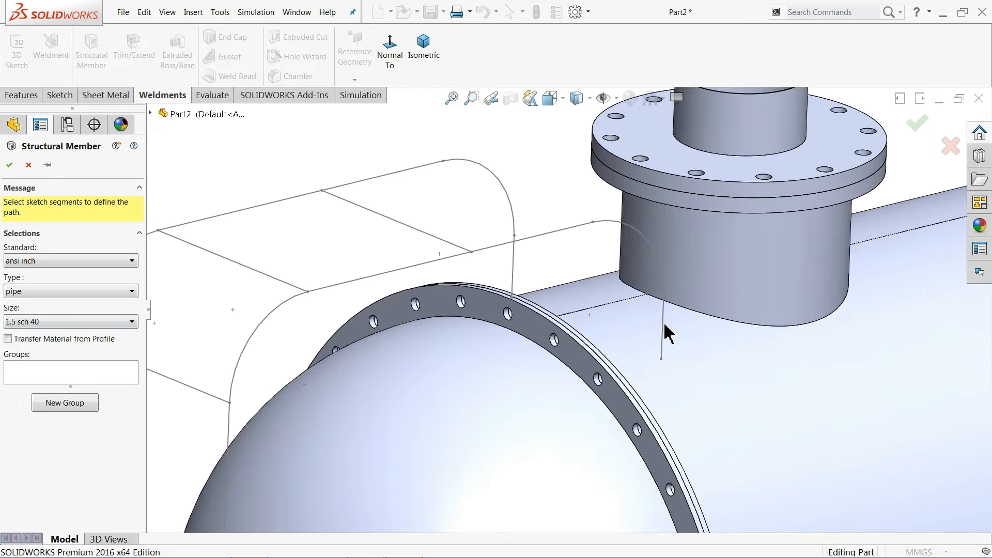
{"action": "left_click", "coordinate": [663, 328]}
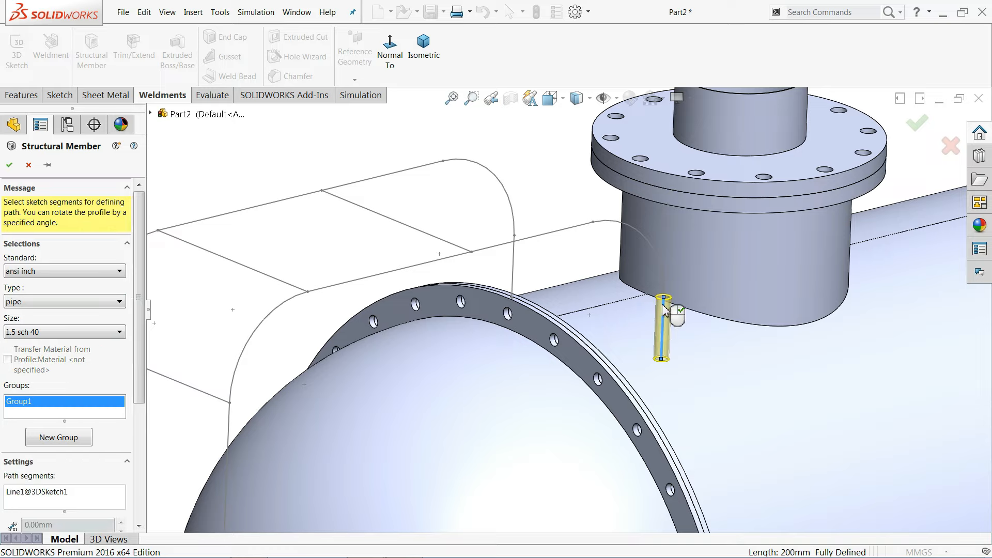
{"action": "left_click", "coordinate": [659, 262]}
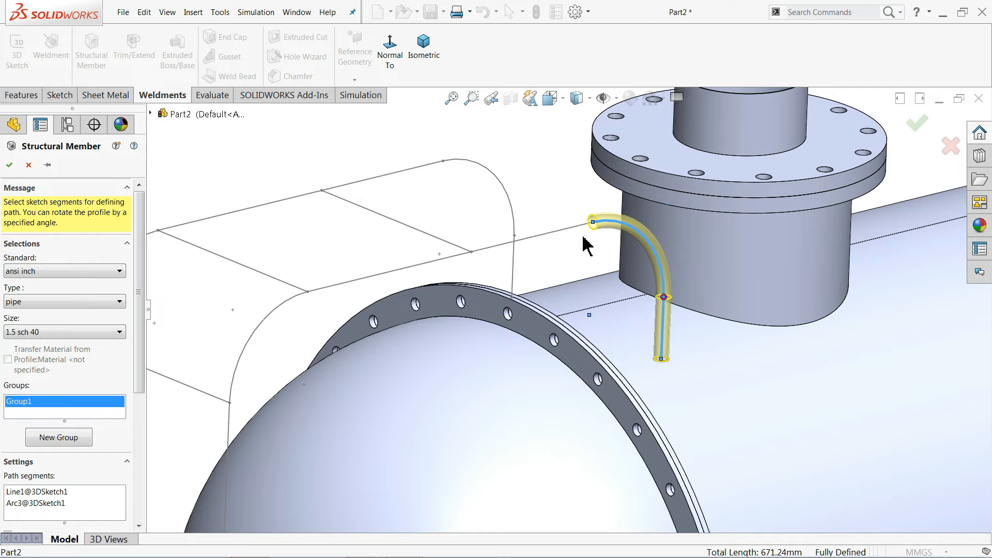
{"action": "left_click", "coordinate": [564, 230]}
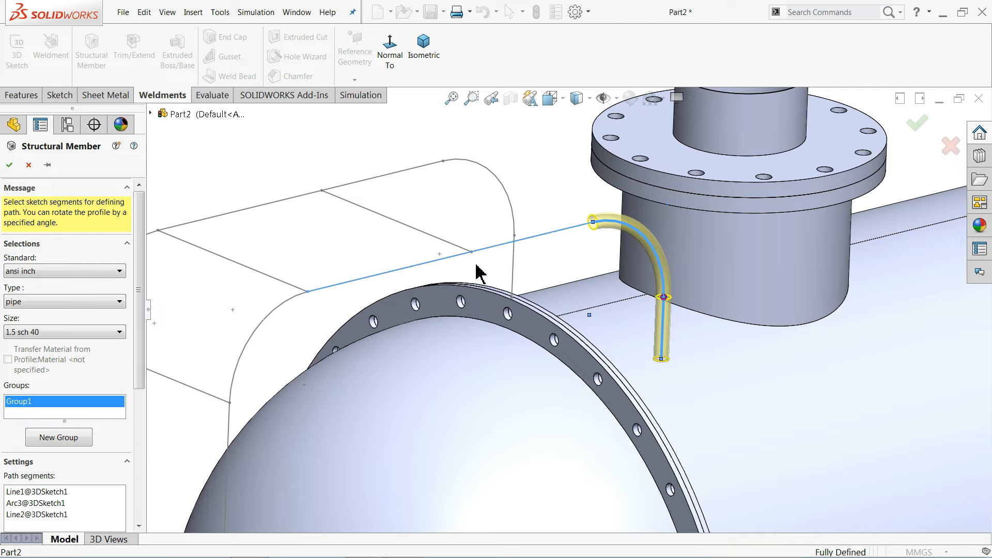
{"action": "left_click", "coordinate": [263, 324]}
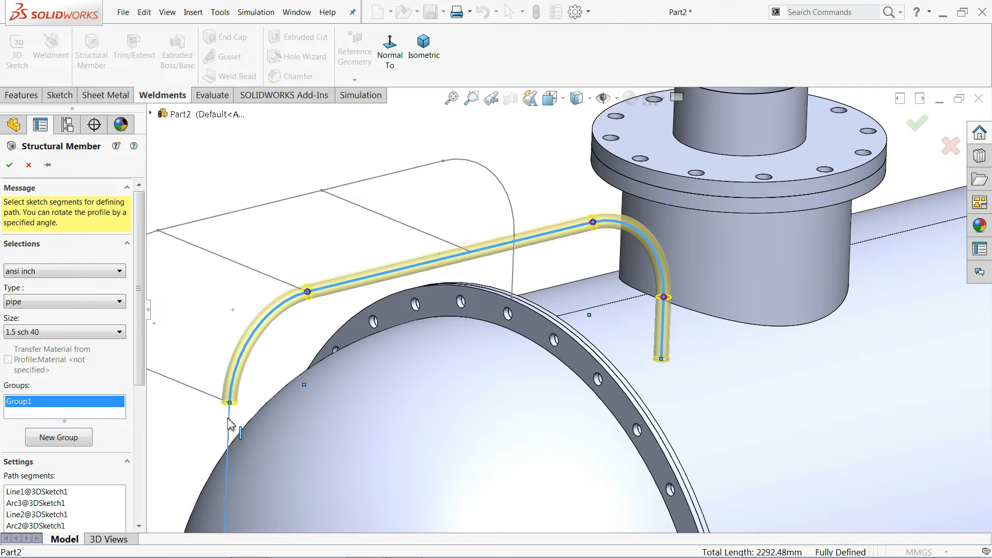
{"action": "scroll", "coordinate": [501, 345], "scroll_direction": "up", "scroll_amount": 5}
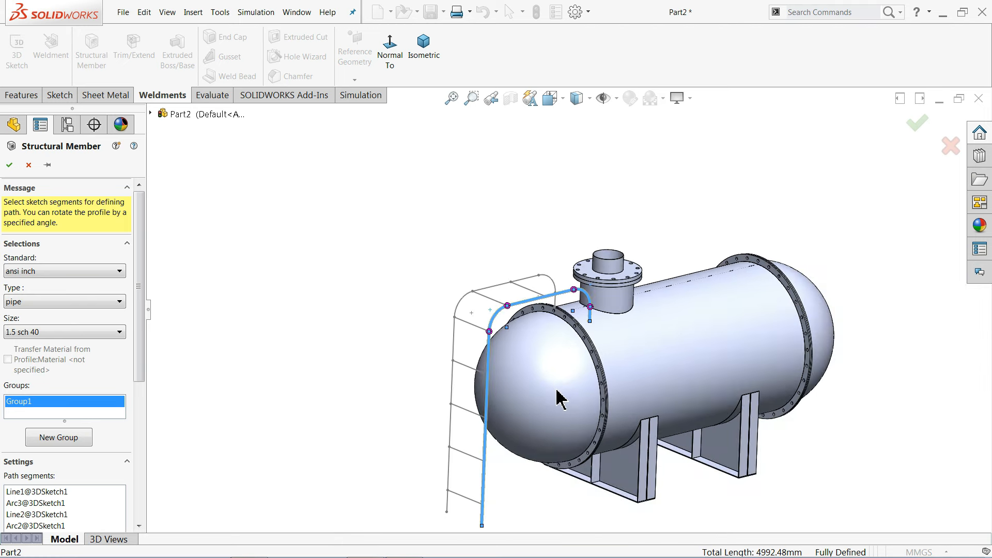
- Add a second pipe group that follows the far ladder rail, including its short end, both bends and the long vertical segment
{"action": "left_click", "coordinate": [43, 440]}
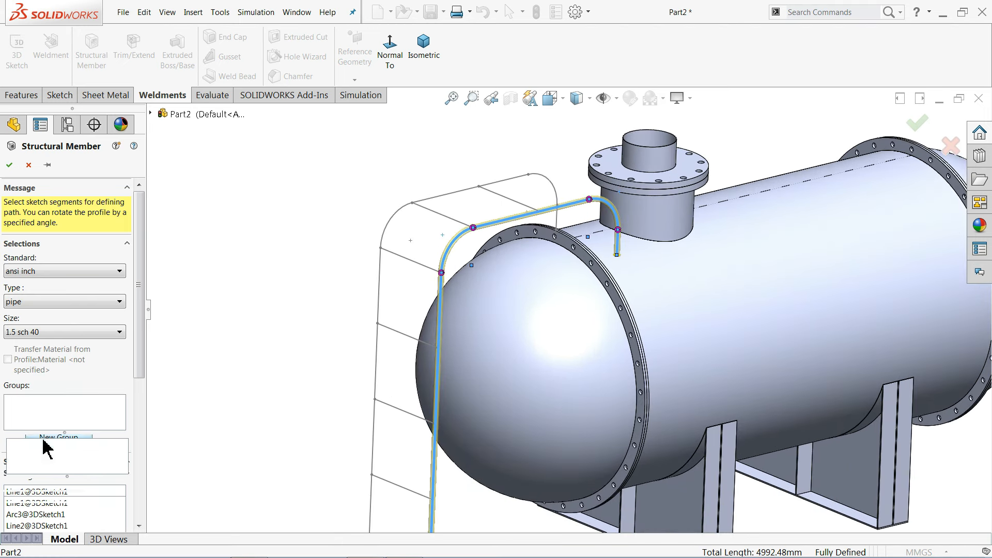
{"action": "scroll", "coordinate": [567, 252], "scroll_direction": "down", "scroll_amount": 3}
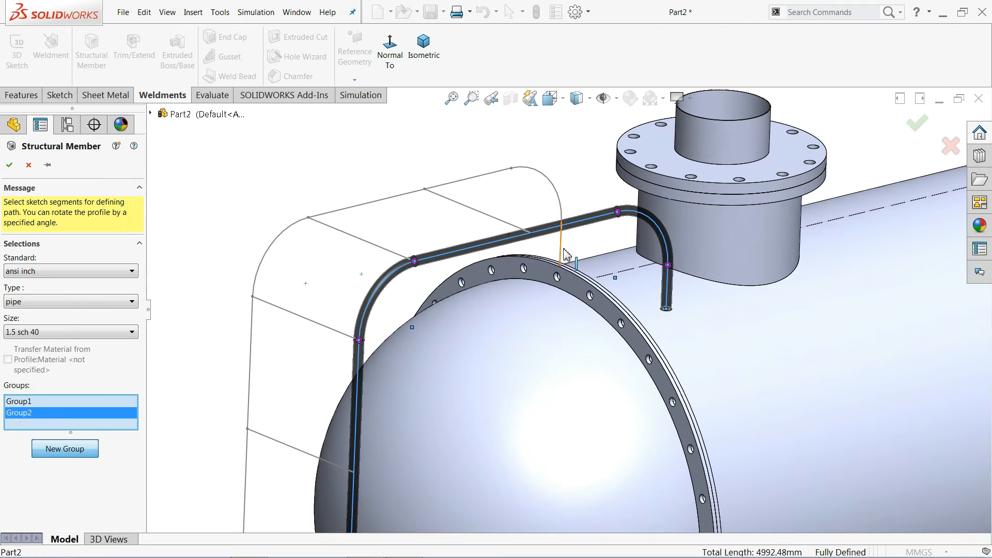
{"action": "left_click", "coordinate": [563, 250]}
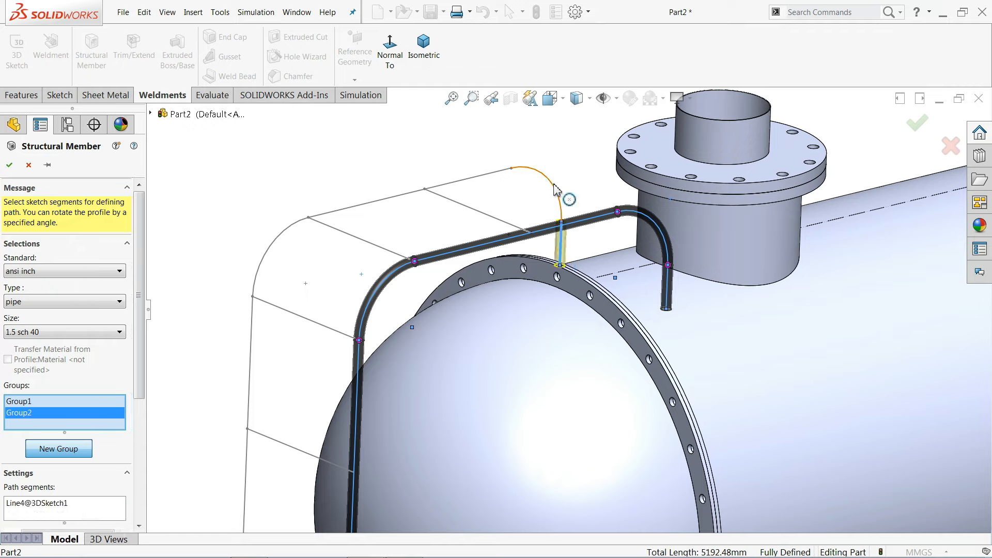
{"action": "left_click", "coordinate": [481, 177]}
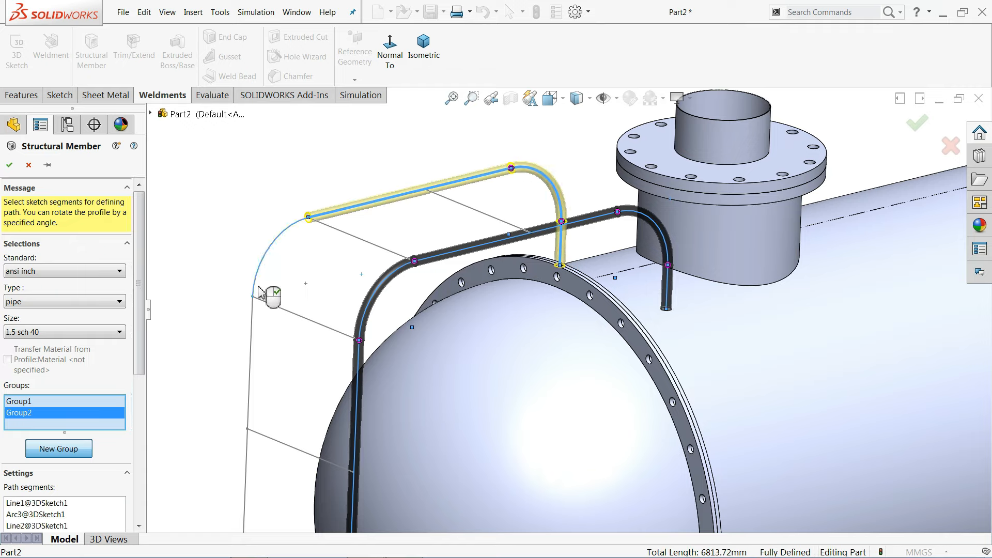
{"action": "left_click", "coordinate": [252, 317]}
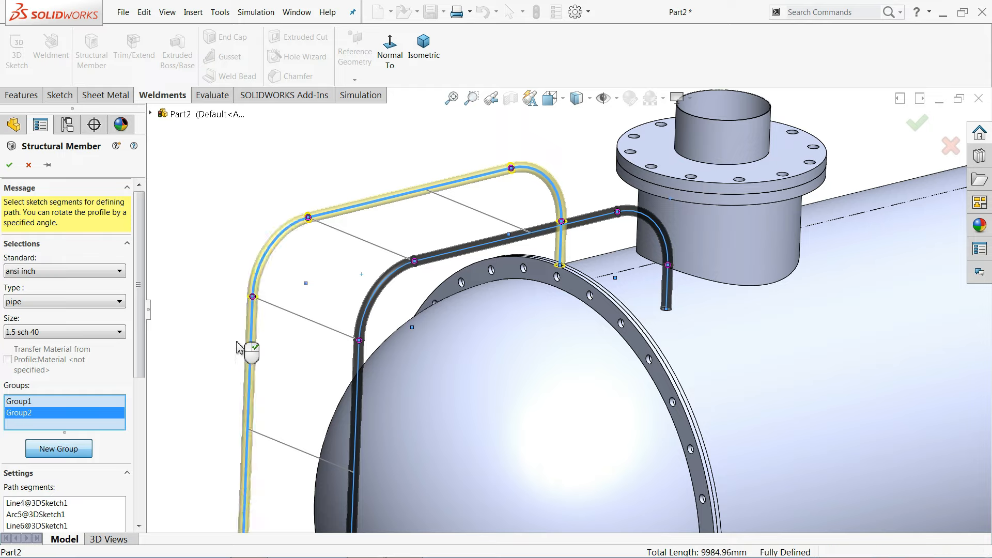
- Add a third pipe group containing every cross line and rung between the rails, and create the structural members
{"action": "left_click", "coordinate": [53, 450]}
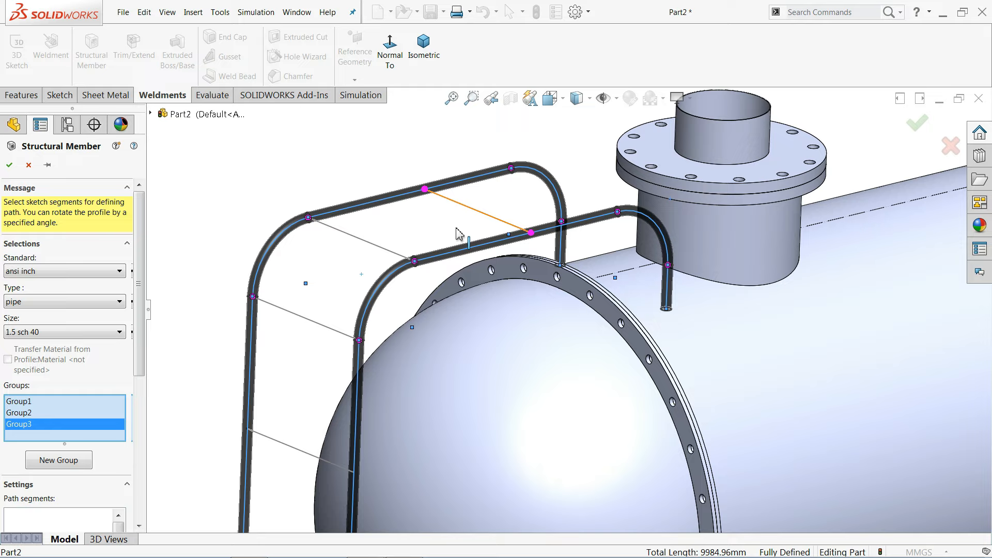
{"action": "left_click", "coordinate": [376, 251]}
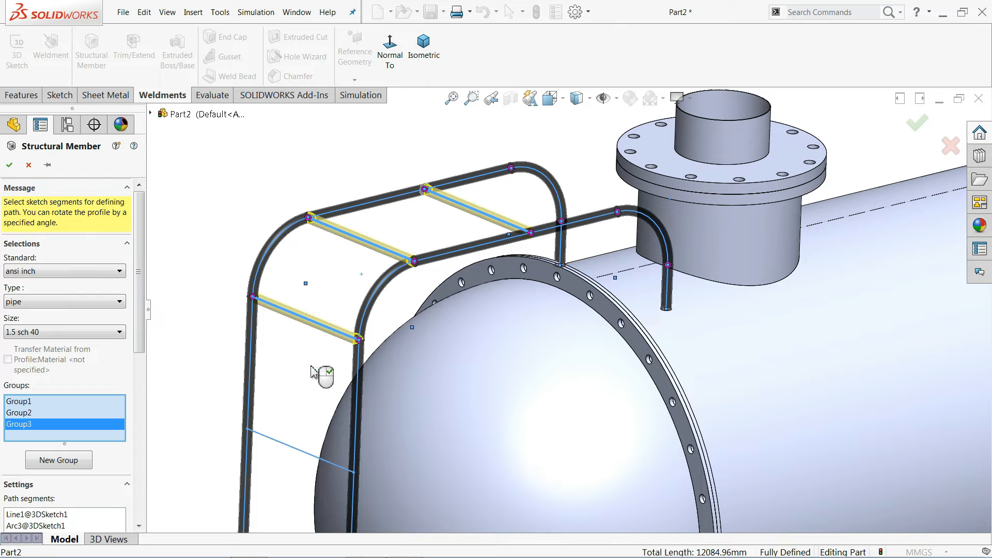
{"action": "scroll", "coordinate": [301, 345], "scroll_direction": "up", "scroll_amount": 8}
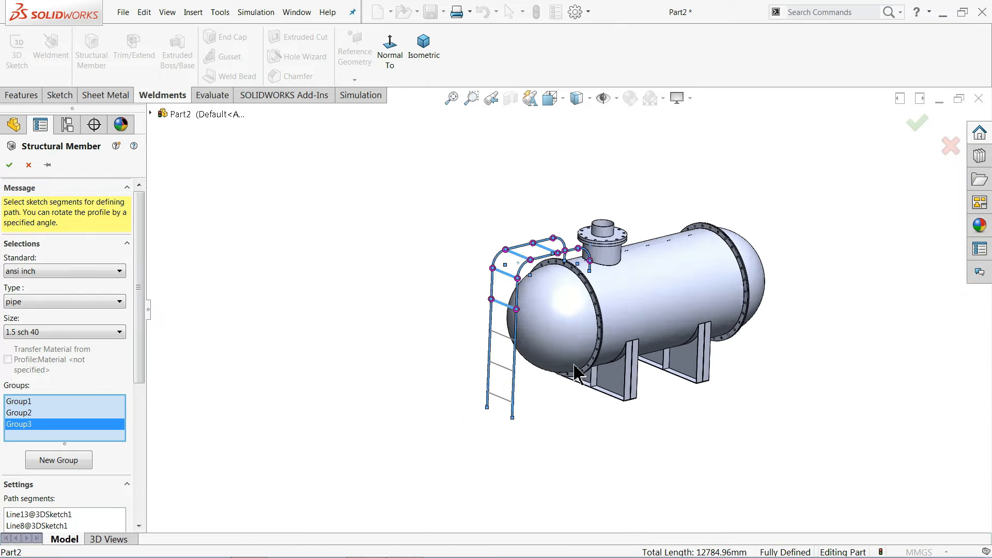
{"action": "scroll", "coordinate": [505, 333], "scroll_direction": "down", "scroll_amount": 10}
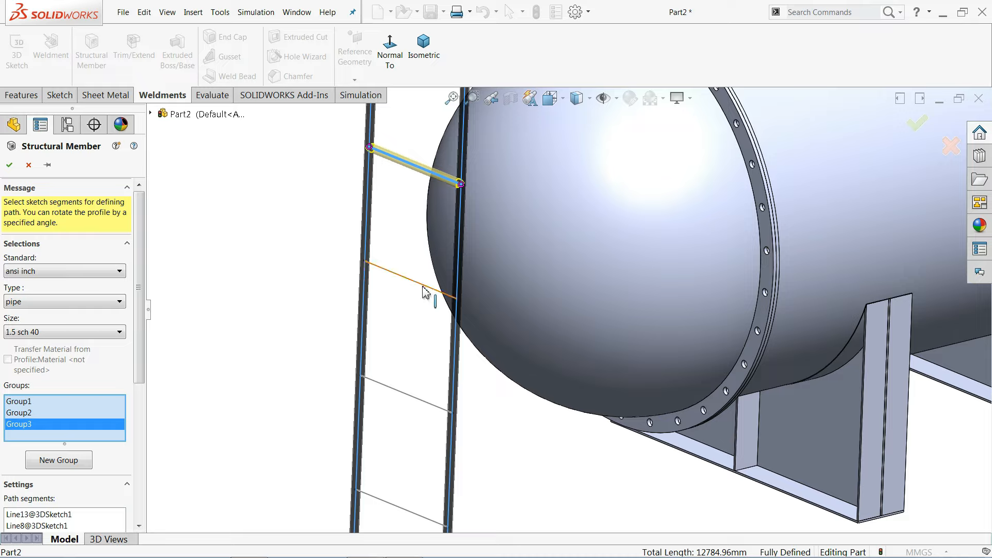
{"action": "left_click", "coordinate": [407, 395]}
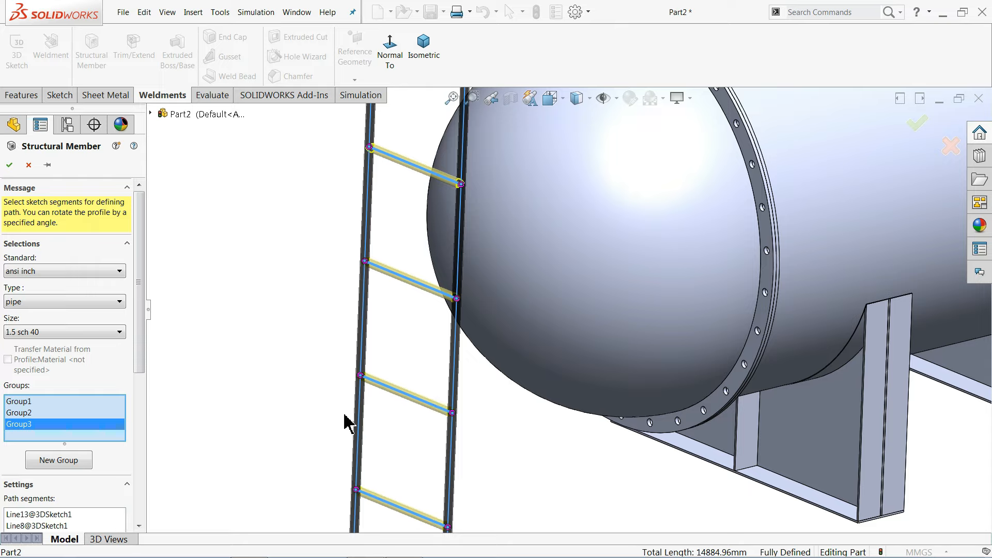
{"action": "scroll", "coordinate": [299, 388], "scroll_direction": "up", "scroll_amount": 10}
{"action": "scroll", "coordinate": [729, 221], "scroll_direction": "down", "scroll_amount": 3}
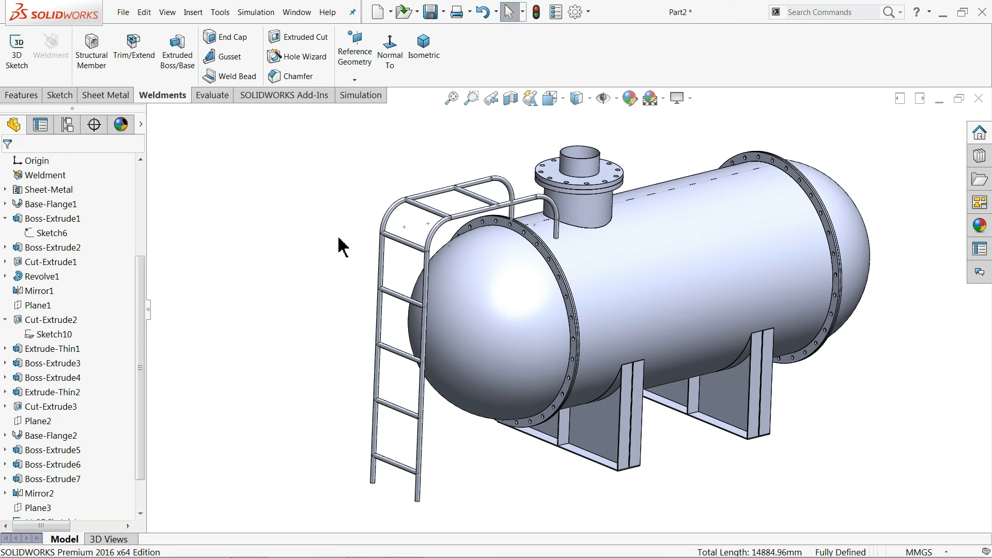
- Hide the ladder's 3D sketch
{"action": "scroll", "coordinate": [466, 256], "scroll_direction": "down", "scroll_amount": 3}
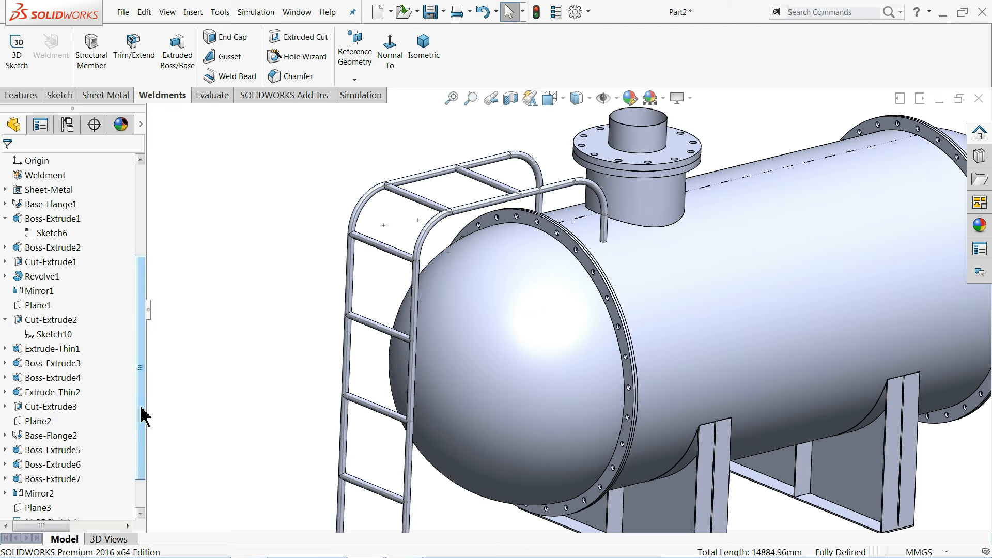
{"action": "scroll", "coordinate": [144, 415], "scroll_direction": "down", "scroll_amount": 1}
{"action": "left_click", "coordinate": [24, 480]}
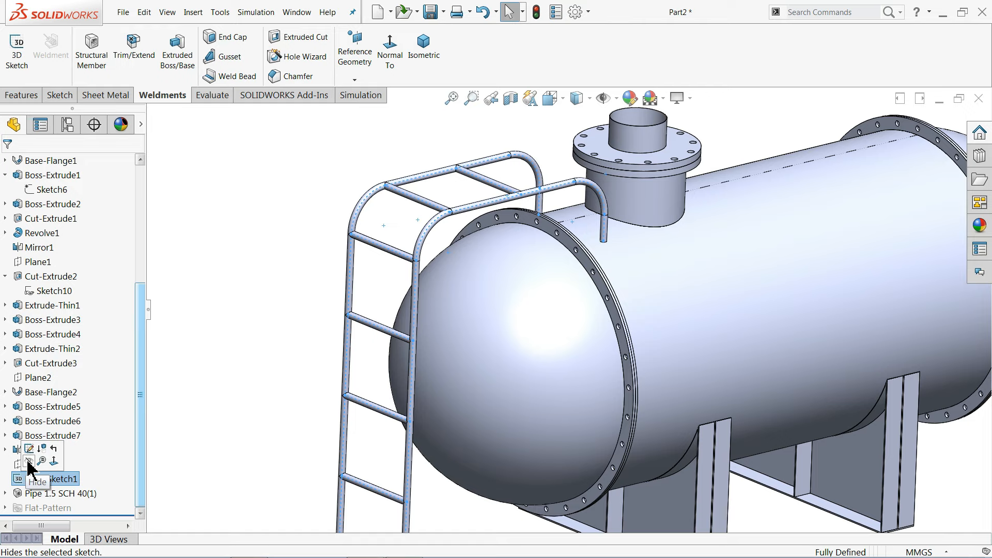
{"action": "left_click", "coordinate": [29, 462]}
{"action": "scroll", "coordinate": [517, 279], "scroll_direction": "up", "scroll_amount": 3}
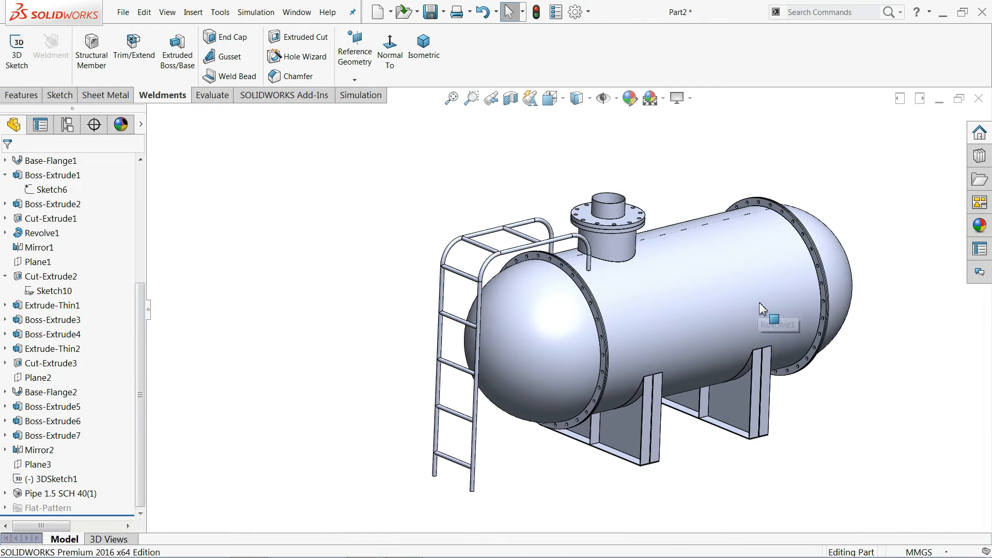
{"action": "scroll", "coordinate": [762, 308], "scroll_direction": "down", "scroll_amount": 2}
{"action": "middle_click_drag", "start_coordinate": [703, 320], "coordinate": [651, 329]}
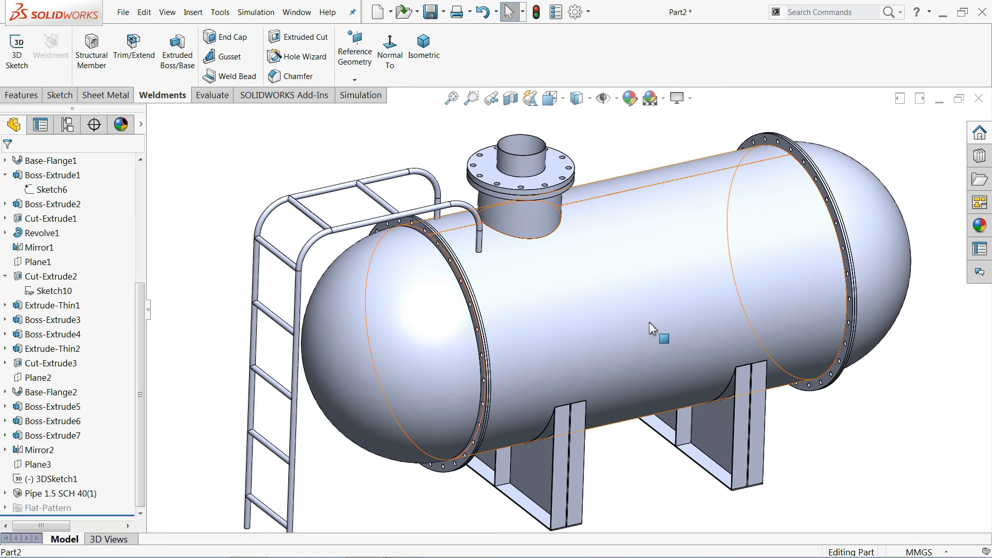
{"action": "left_click", "coordinate": [17, 97]}
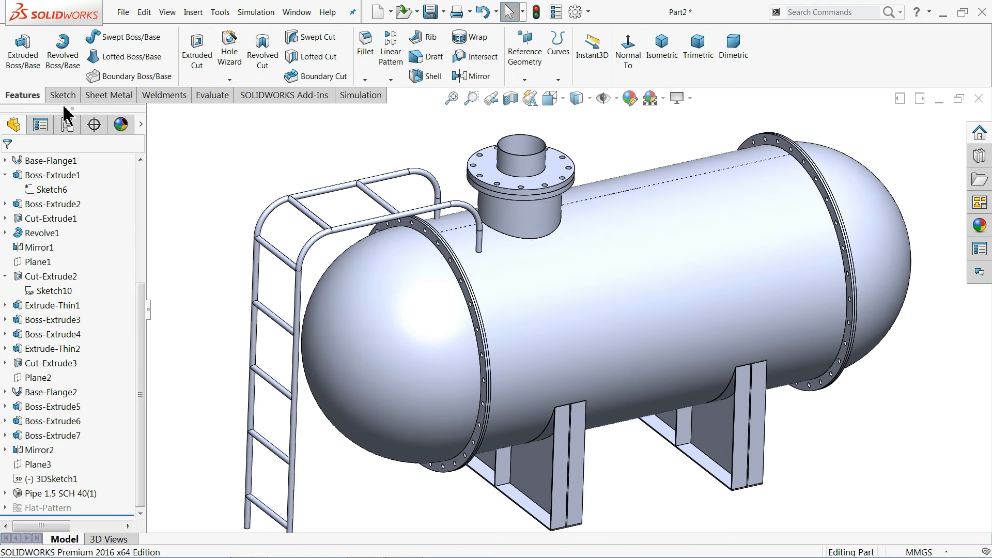
{"action": "left_click", "coordinate": [114, 96]}
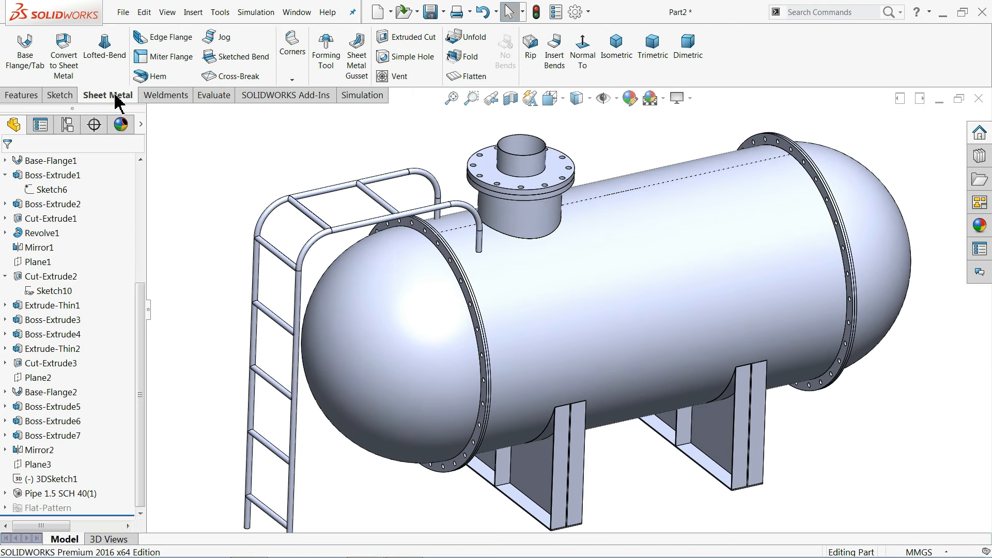
{"action": "left_click", "coordinate": [166, 96]}
{"action": "left_click", "coordinate": [18, 97]}
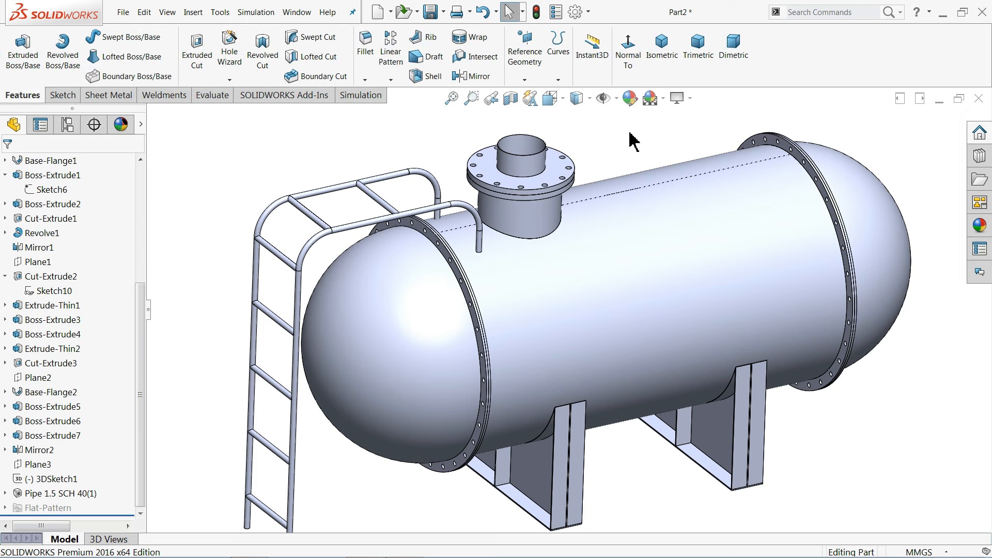
- Turn on RealView Graphics so the tank is displayed with reflective surfaces, and look over the whole model
{"action": "left_click", "coordinate": [690, 98]}
{"action": "left_click", "coordinate": [693, 116]}
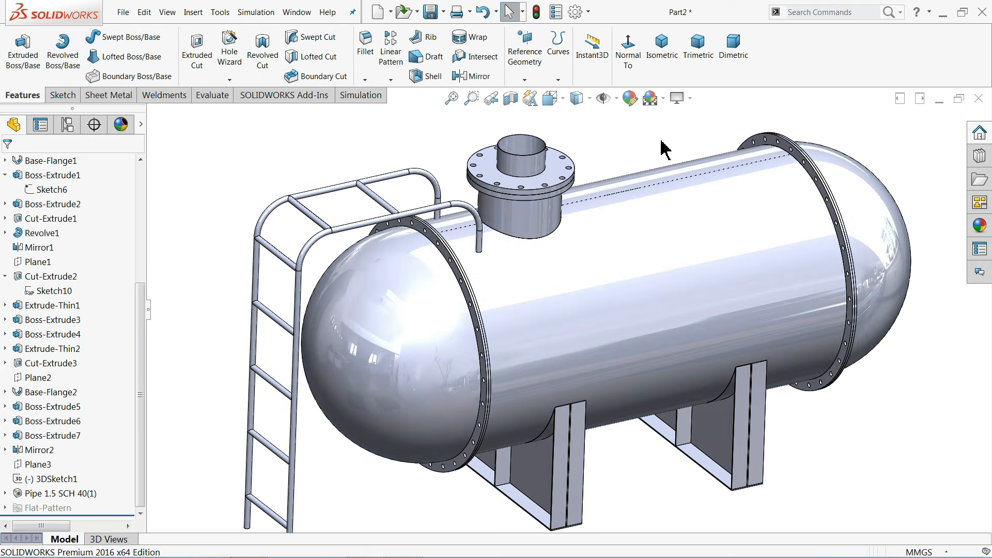
{"action": "scroll", "coordinate": [538, 168], "scroll_direction": "up", "scroll_amount": 3}
{"action": "scroll", "coordinate": [615, 277], "scroll_direction": "down", "scroll_amount": 2}
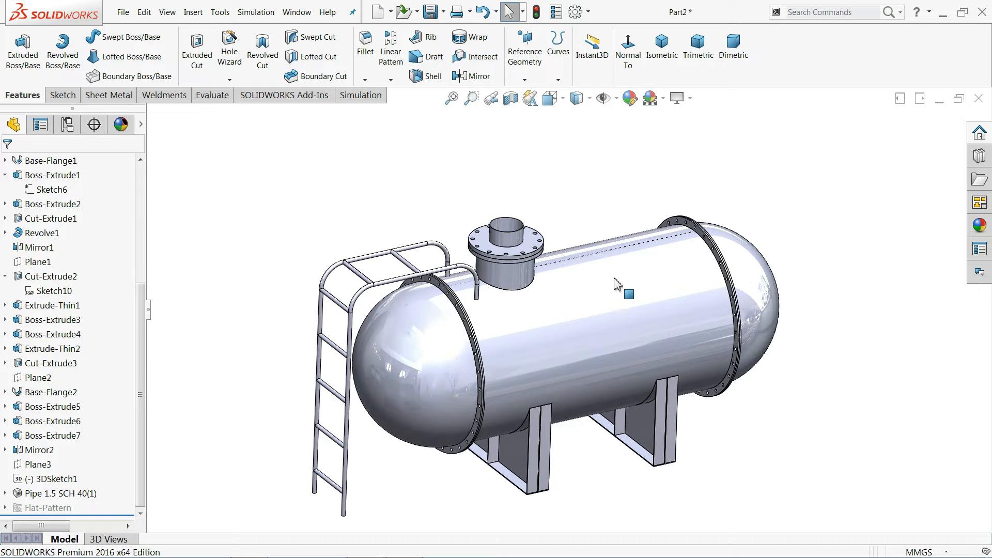
{"action": "scroll", "coordinate": [619, 361], "scroll_direction": "up", "scroll_amount": 4}
{"action": "scroll", "coordinate": [619, 361], "scroll_direction": "down", "scroll_amount": 4}
{"action": "scroll", "coordinate": [550, 299], "scroll_direction": "up", "scroll_amount": 2}
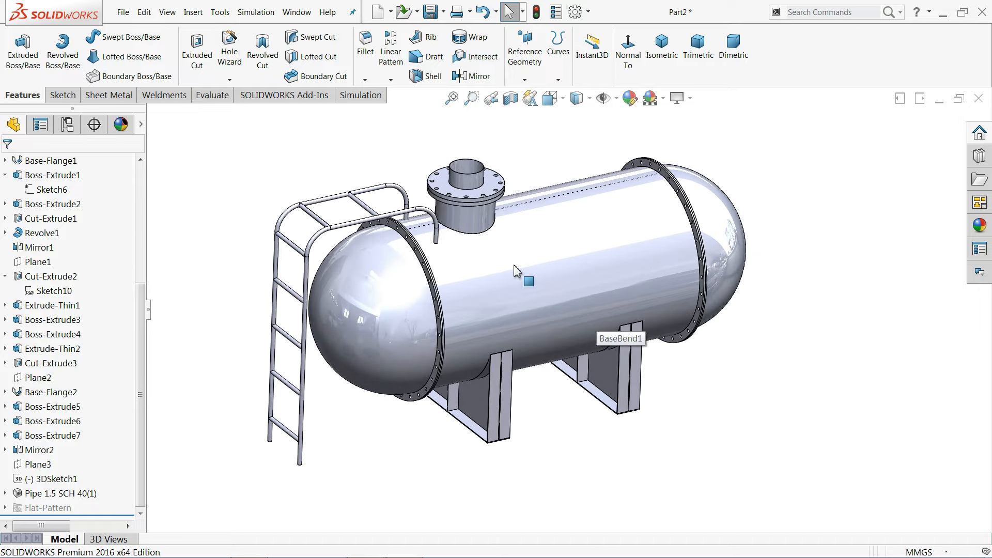
- Expand the part's cut list and check which bodies Cut-List-Item2 and the pipe items contain
{"action": "mouse_move", "coordinate": [516, 269]}
{"action": "middle_mouse_down"}
{"action": "mouse_move", "coordinate": [535, 283]}
{"action": "mouse_move", "coordinate": [518, 268]}
{"action": "mouse_move", "coordinate": [532, 260]}
{"action": "mouse_move", "coordinate": [526, 231]}
{"action": "mouse_move", "coordinate": [524, 265]}
{"action": "middle_mouse_up"}
{"action": "scroll", "coordinate": [524, 267], "scroll_direction": "down", "scroll_amount": 2}
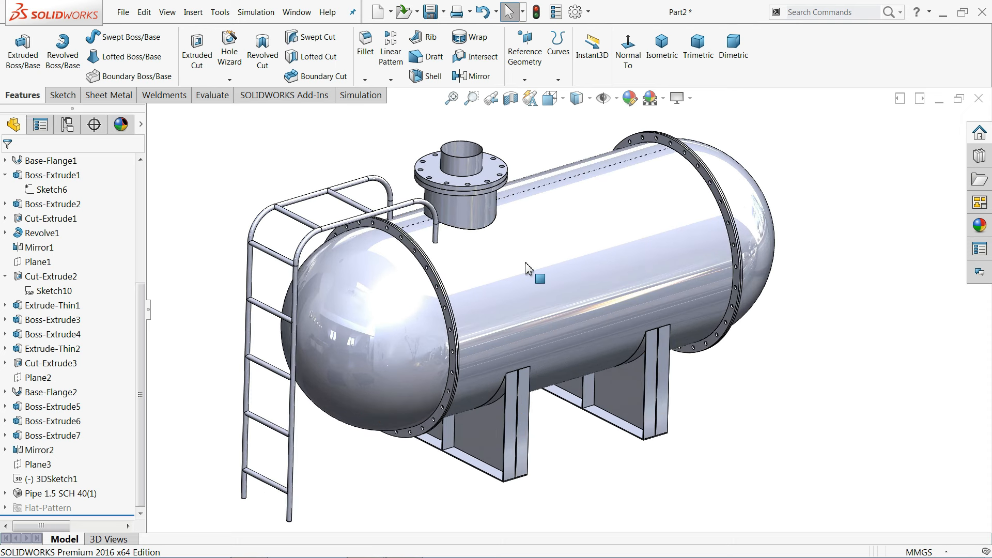
{"action": "scroll", "coordinate": [143, 176], "scroll_direction": "up", "scroll_amount": 5}
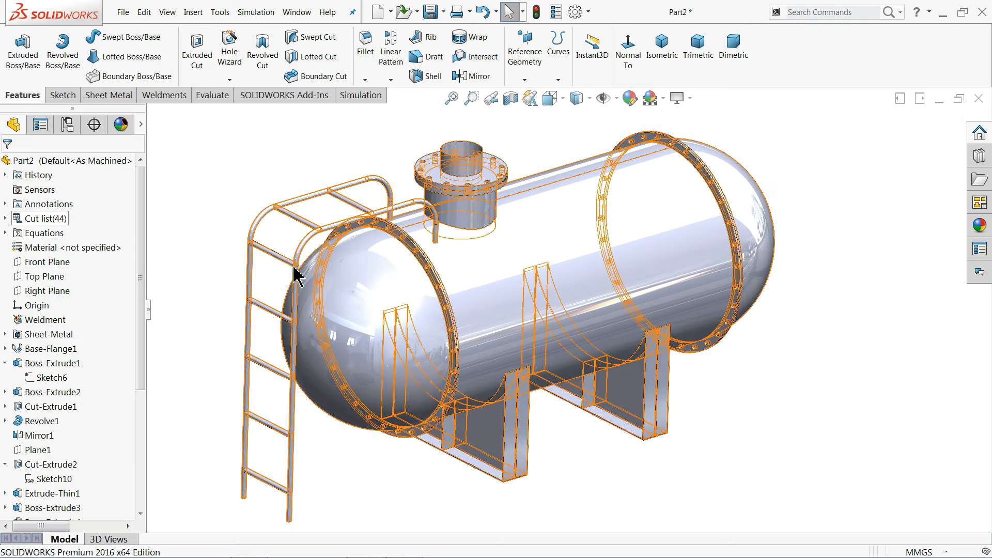
{"action": "left_click", "coordinate": [5, 218]}
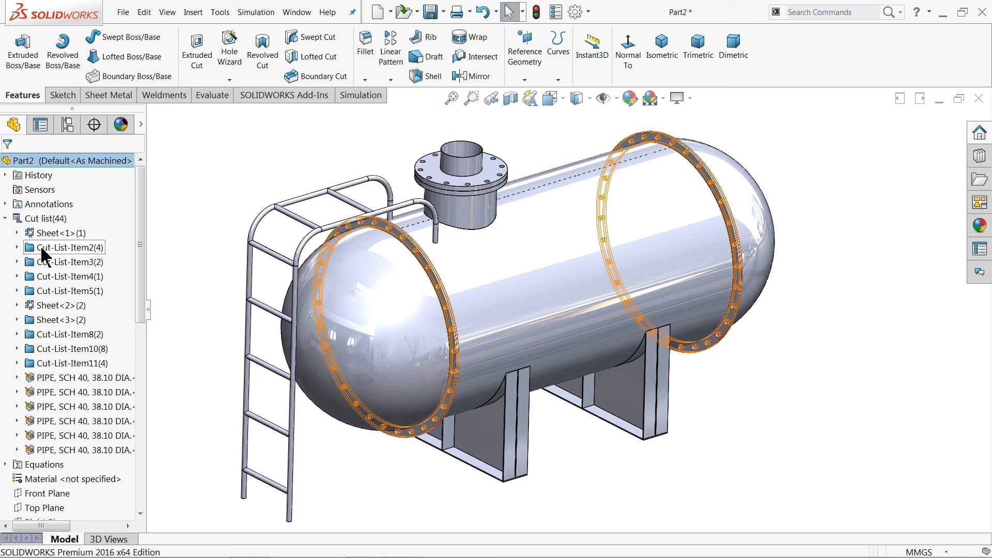
{"action": "left_click", "coordinate": [52, 251]}
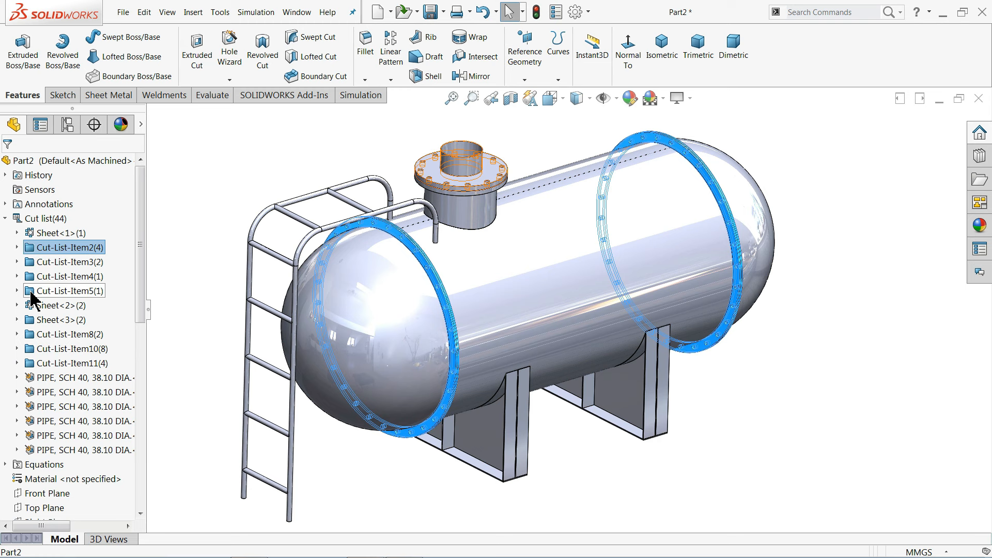
{"action": "left_click", "coordinate": [87, 393]}
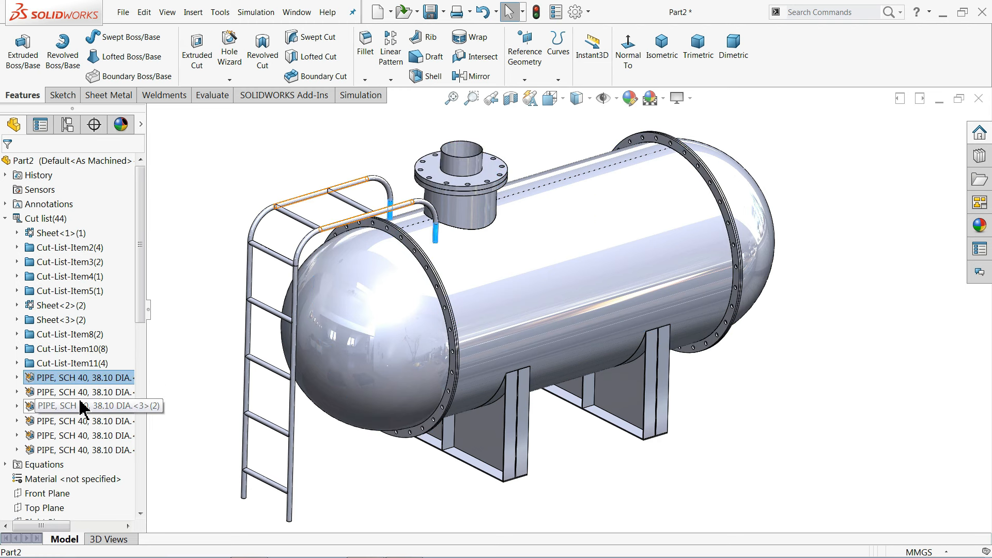
- Isolate the first flange ring body in Cut-List-Item2 to view it alone, and restore the display of the whole model
{"action": "left_click", "coordinate": [16, 248]}
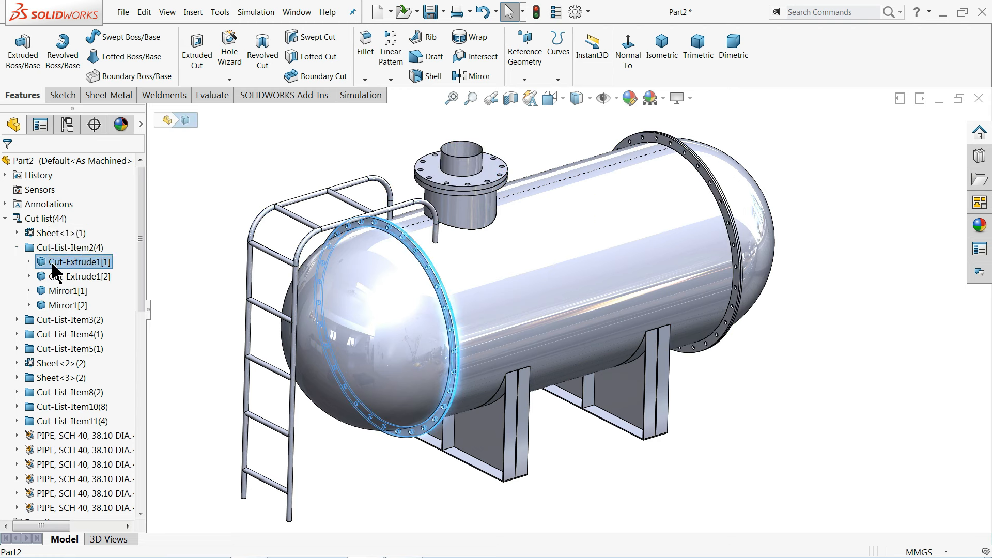
{"action": "right_click", "coordinate": [51, 263]}
{"action": "left_click", "coordinate": [93, 302]}
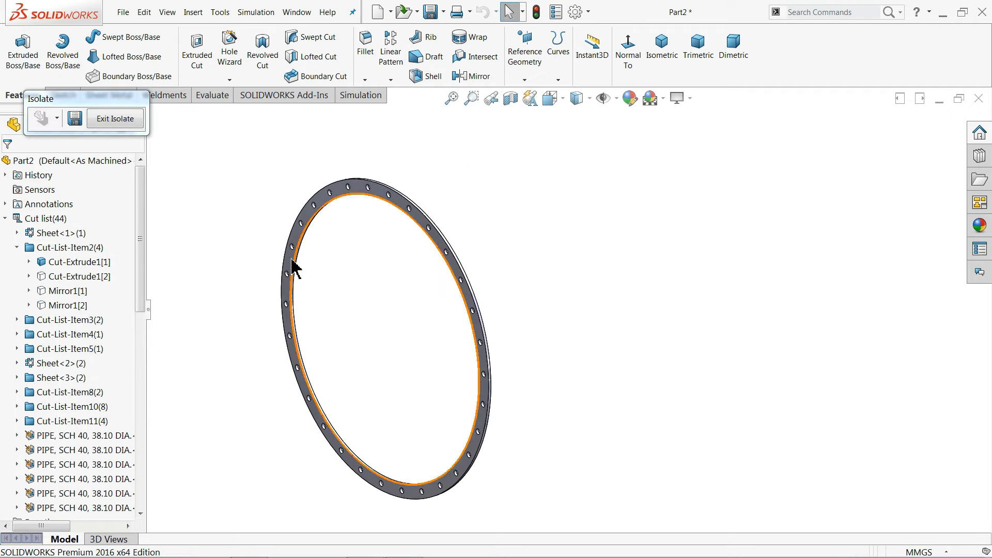
{"action": "left_click", "coordinate": [115, 120]}
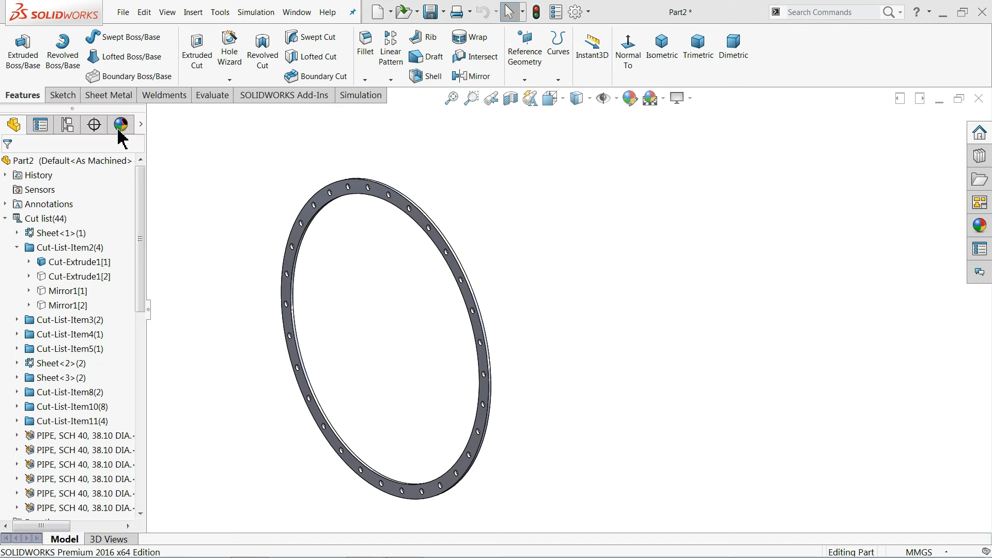
- Apply the polished steel appearance from the Metal > Steel library to the entire part
{"action": "scroll", "coordinate": [366, 298], "scroll_direction": "up", "scroll_amount": 1}
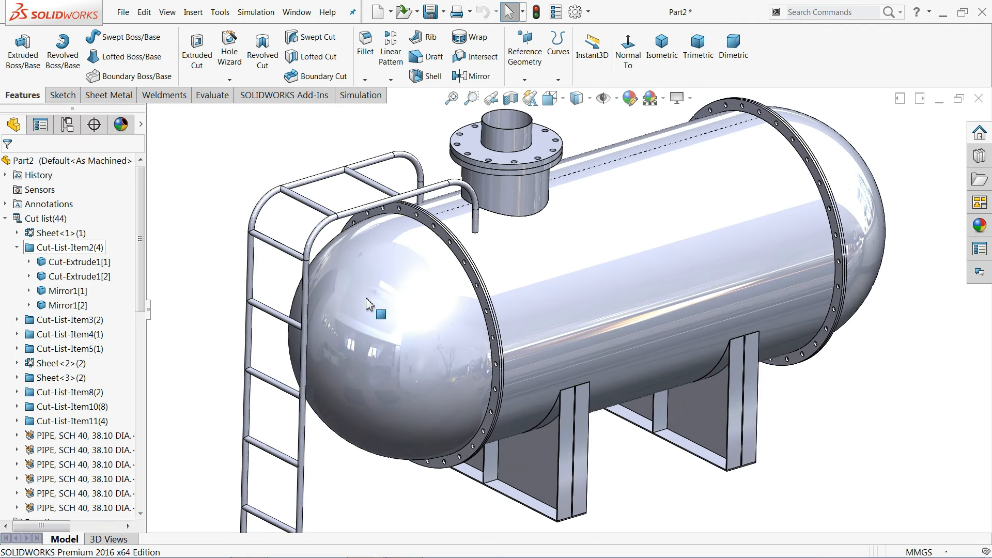
{"action": "scroll", "coordinate": [366, 297], "scroll_direction": "up", "scroll_amount": 1}
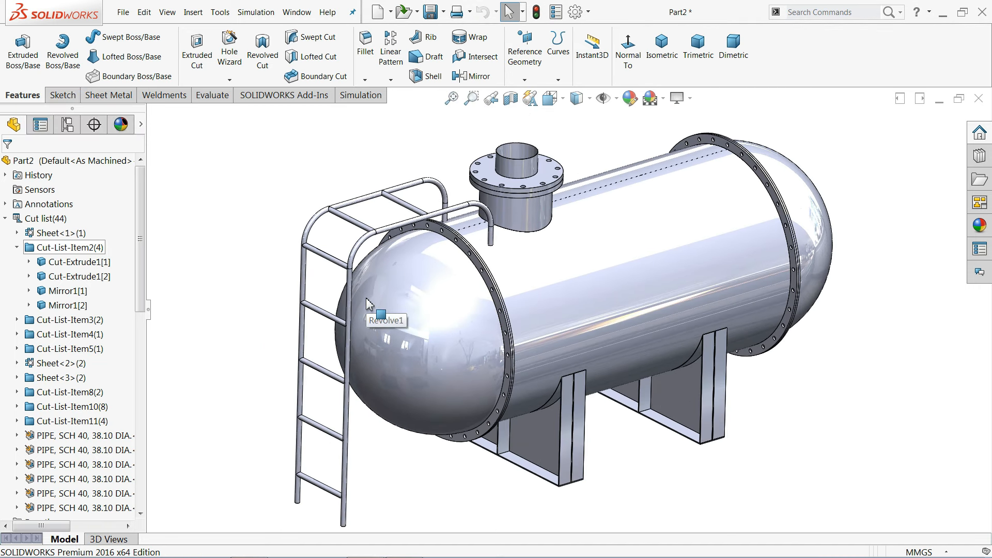
{"action": "left_click", "coordinate": [103, 162]}
{"action": "left_click", "coordinate": [980, 226]}
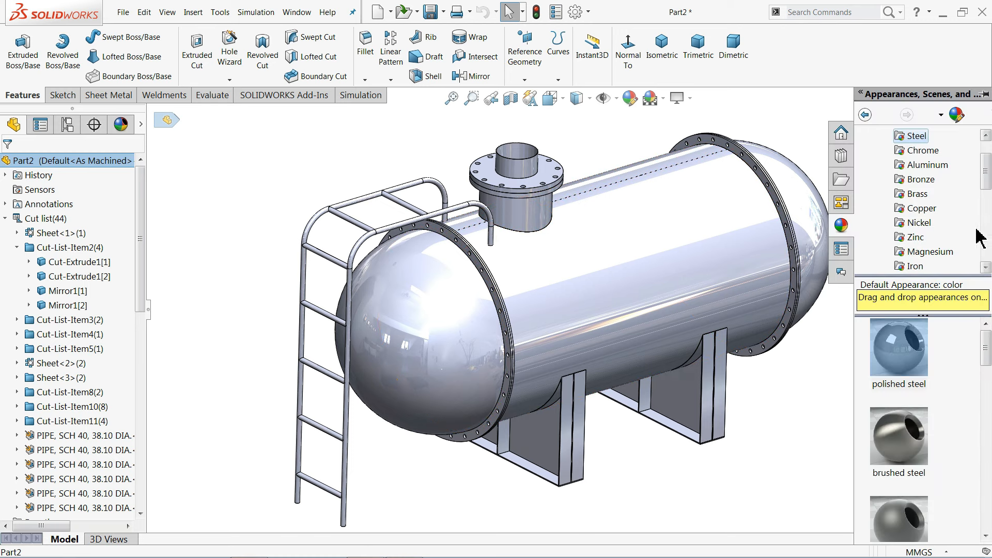
{"action": "scroll", "coordinate": [925, 186], "scroll_direction": "up", "scroll_amount": 2}
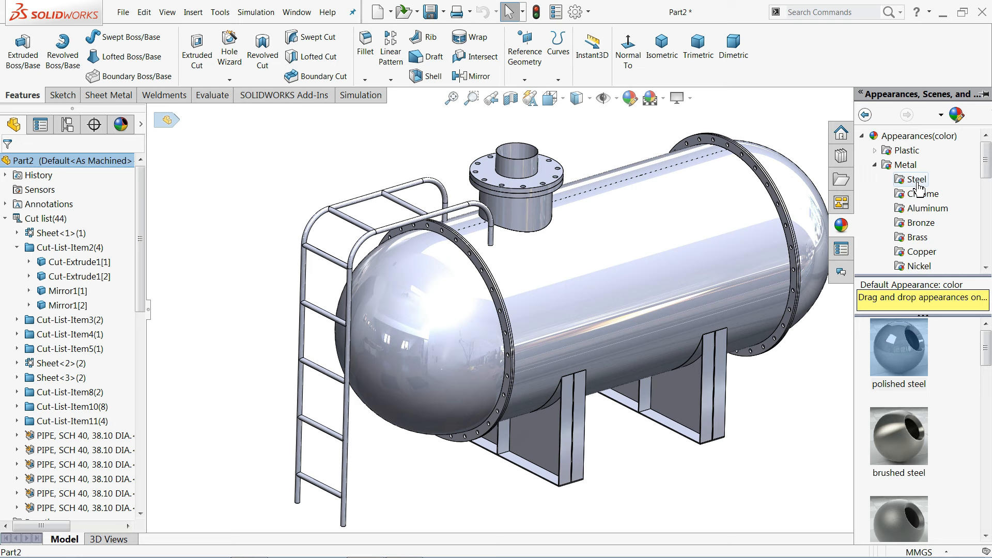
{"action": "double_click", "coordinate": [893, 373]}
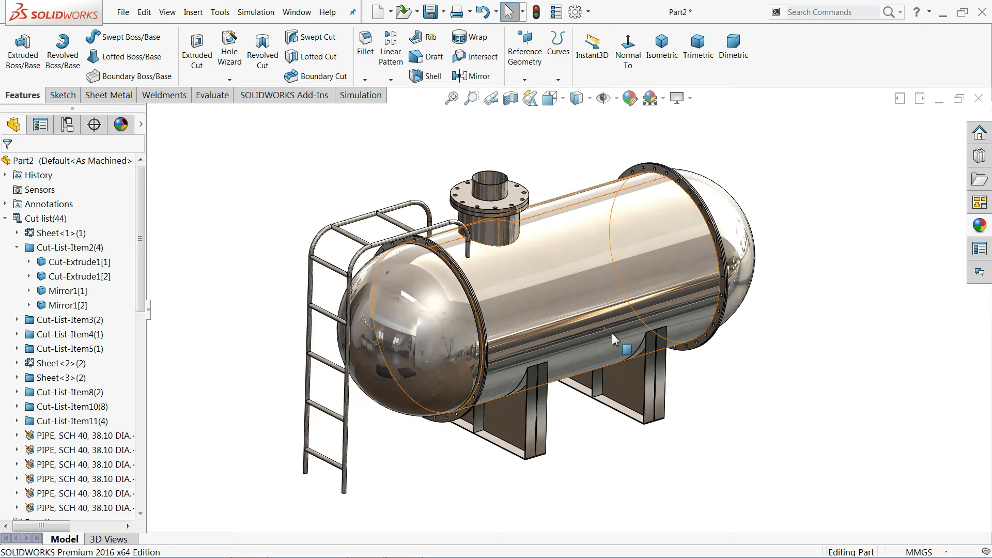
- Examine the finished tank's steel surfaces, flanges, supports and ladder from several angles and distances
{"action": "scroll", "coordinate": [603, 343], "scroll_direction": "down", "scroll_amount": 2}
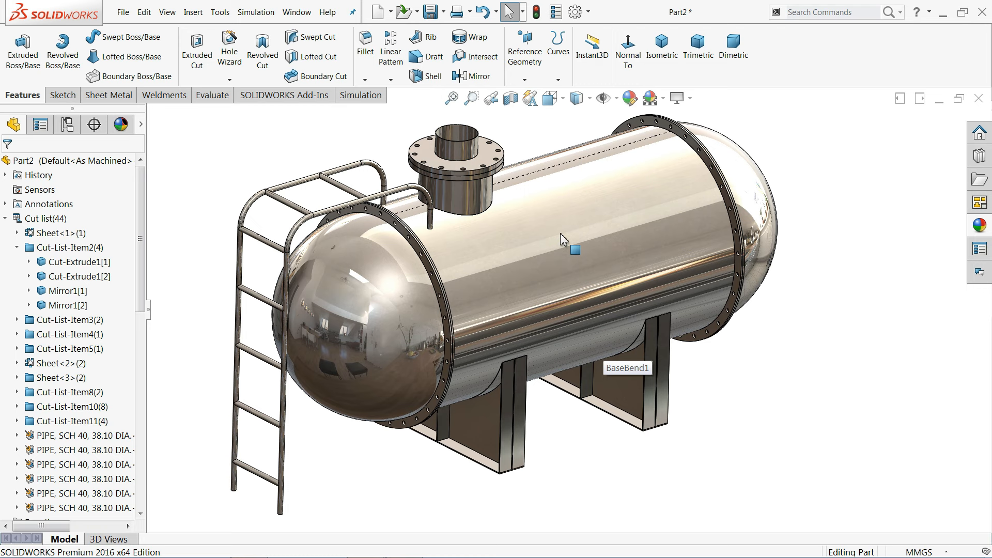
{"action": "middle_click_drag", "start_coordinate": [560, 233], "coordinate": [514, 260]}
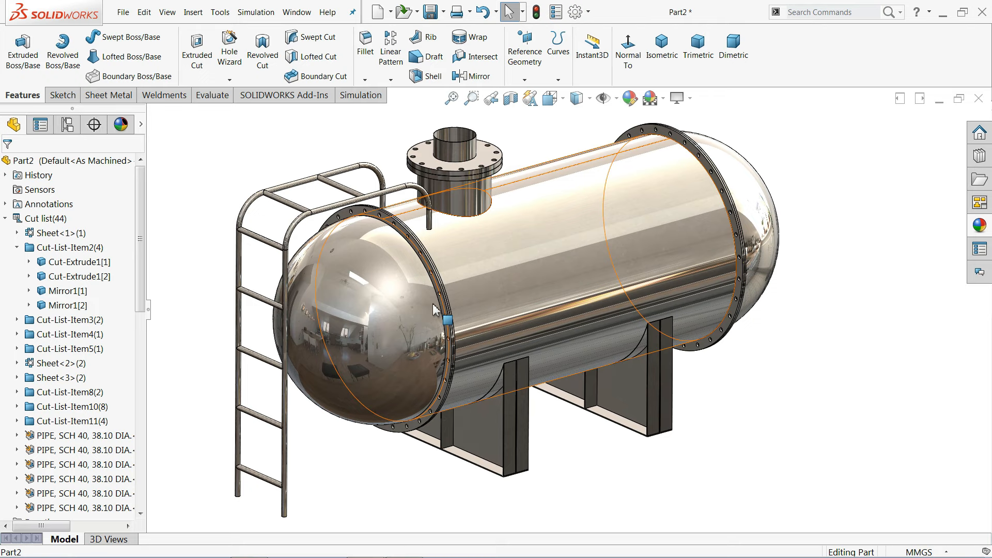
{"action": "middle_click_drag", "start_coordinate": [433, 302], "coordinate": [477, 291]}
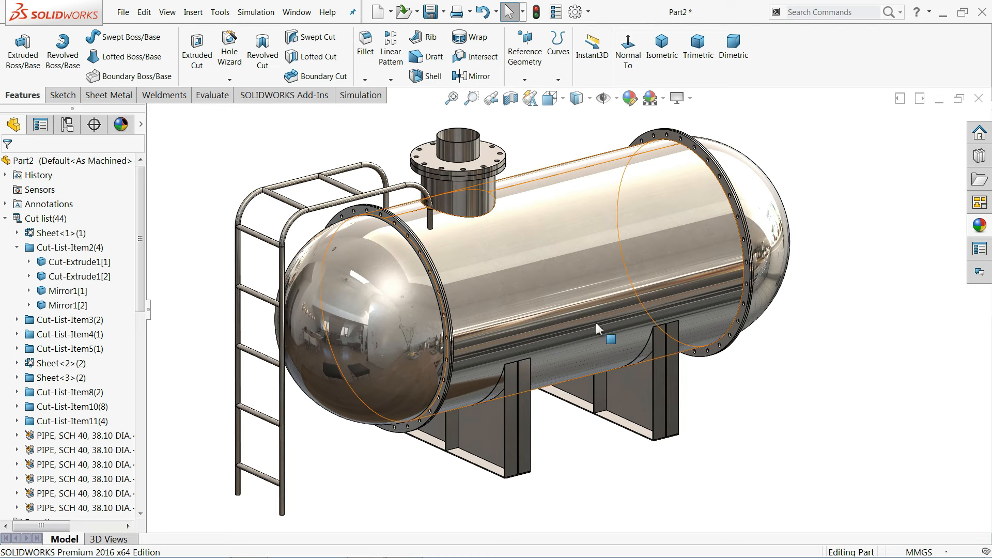
{"action": "scroll", "coordinate": [576, 312], "scroll_direction": "up", "scroll_amount": 1}
{"action": "scroll", "coordinate": [530, 286], "scroll_direction": "down", "scroll_amount": 1}
{"action": "scroll", "coordinate": [532, 304], "scroll_direction": "down", "scroll_amount": 1}
{"action": "scroll", "coordinate": [535, 322], "scroll_direction": "up", "scroll_amount": 2}
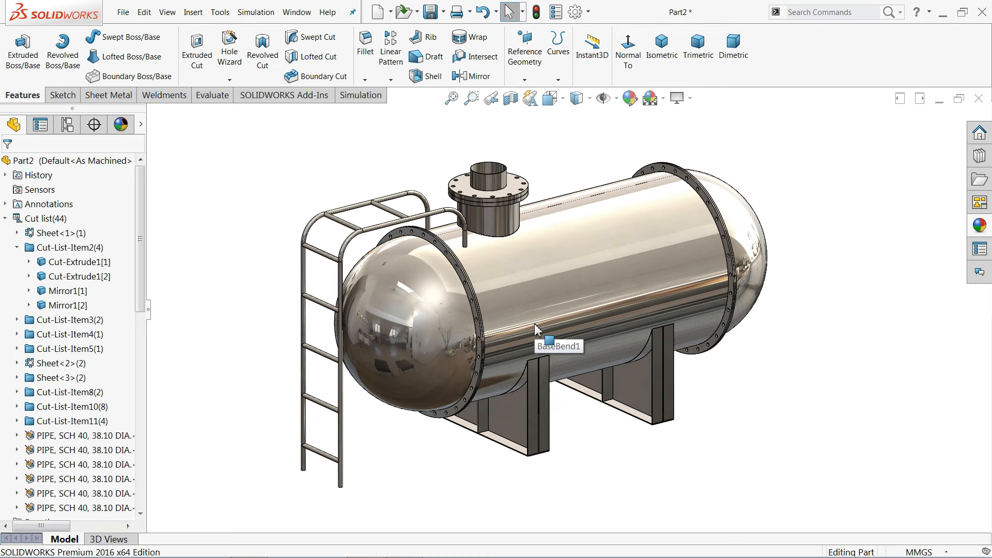
{"action": "scroll", "coordinate": [553, 318], "scroll_direction": "down", "scroll_amount": 1}
{"action": "middle_click_drag", "start_coordinate": [552, 321], "coordinate": [546, 292]}
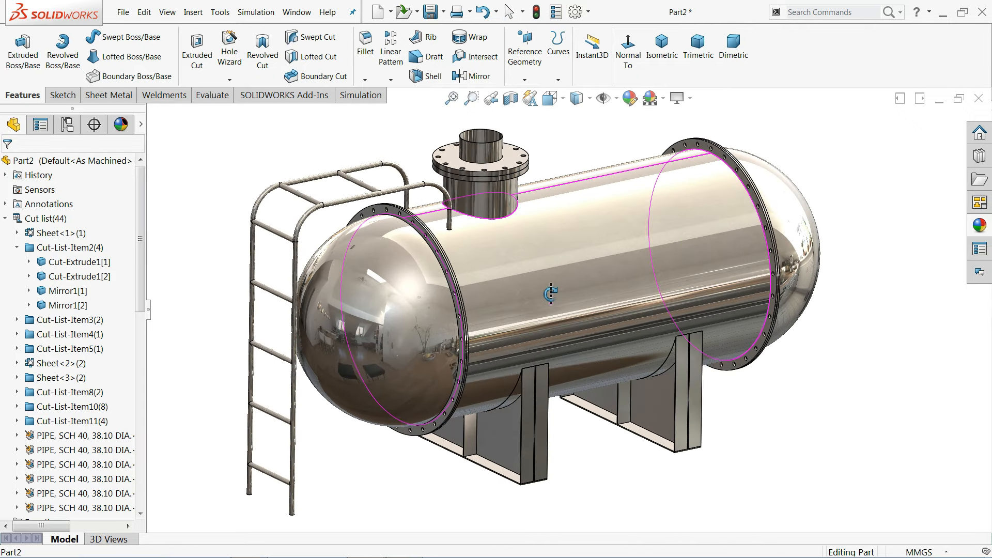